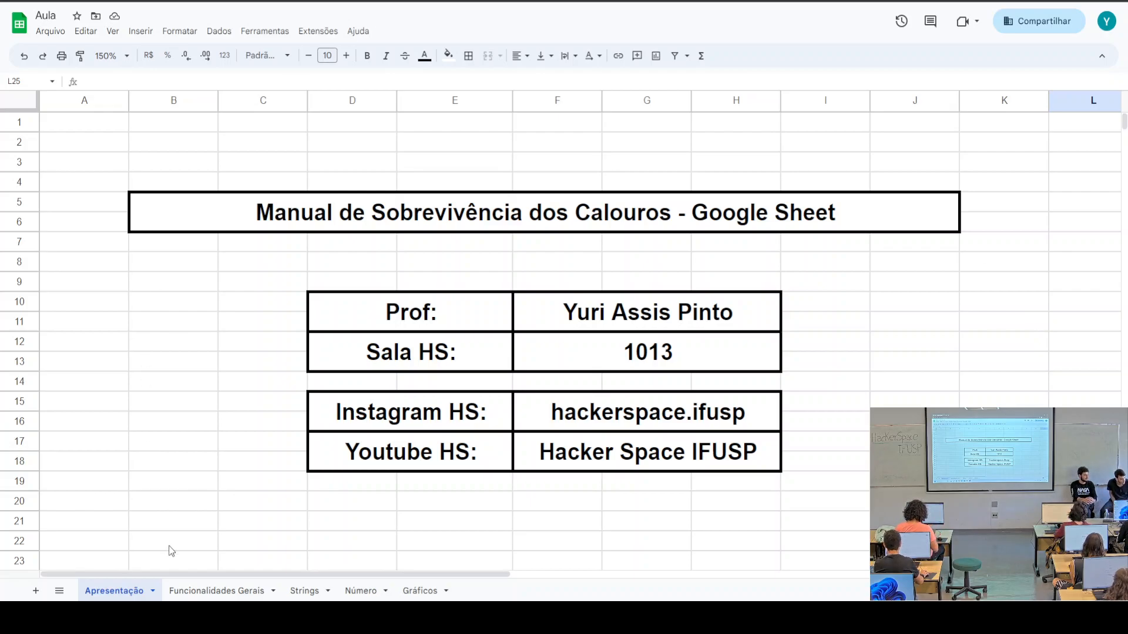
Switch the Aula workbook to its Funcionalidades Gerais sheet and open a private browsing window
left_click(201, 590)
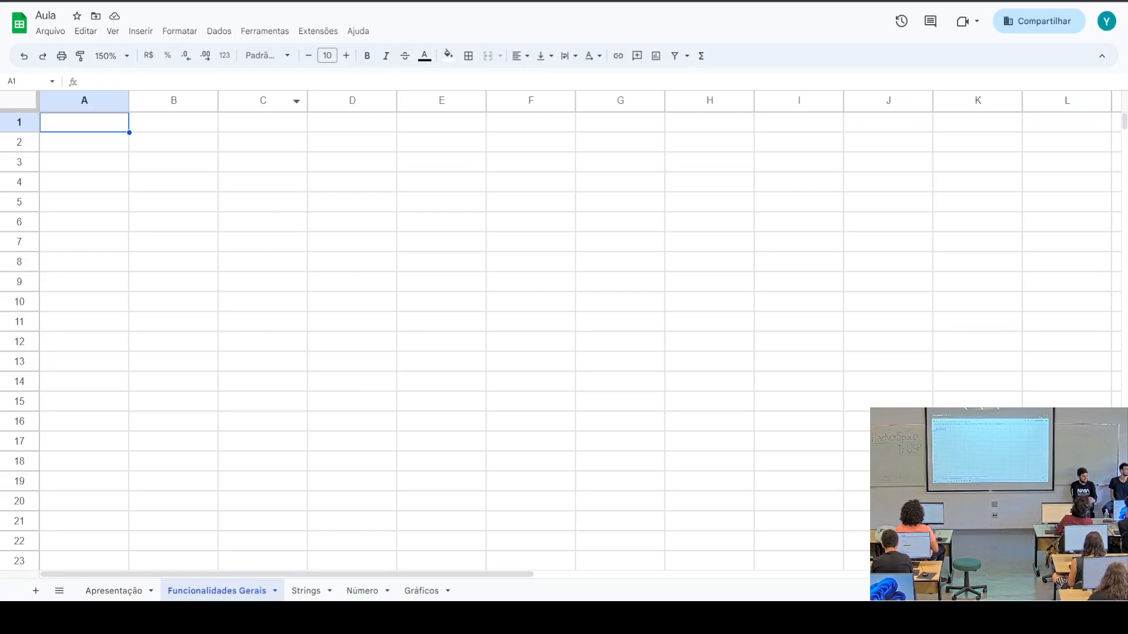
key("ctrl+shift+n")
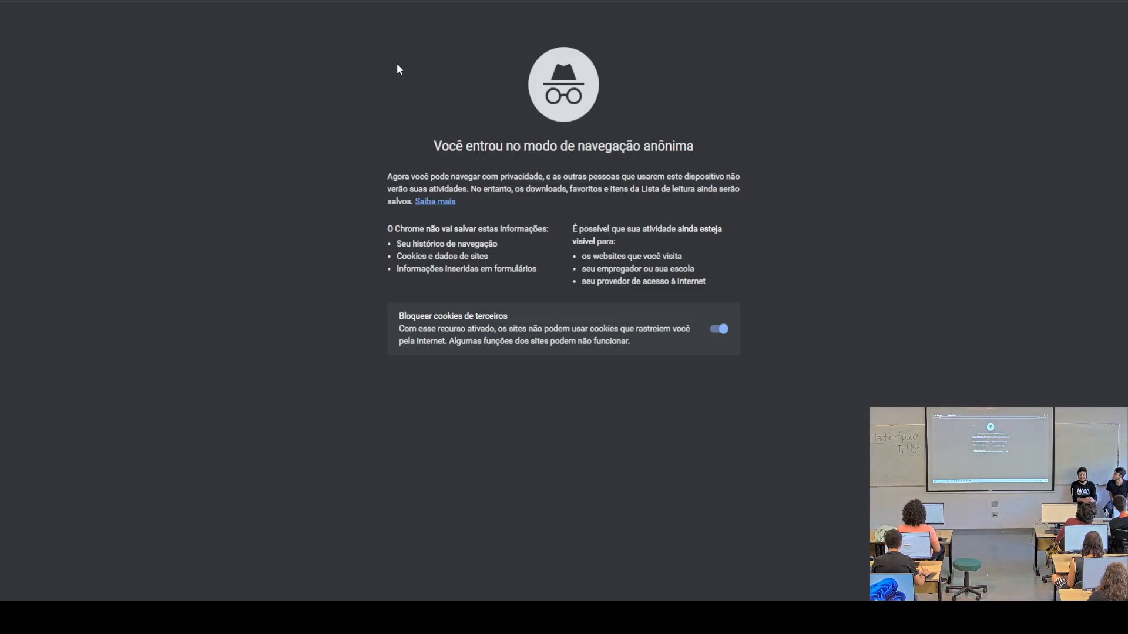
Search Google for 'google sheets' and open the Google Sheets product page
type("g")
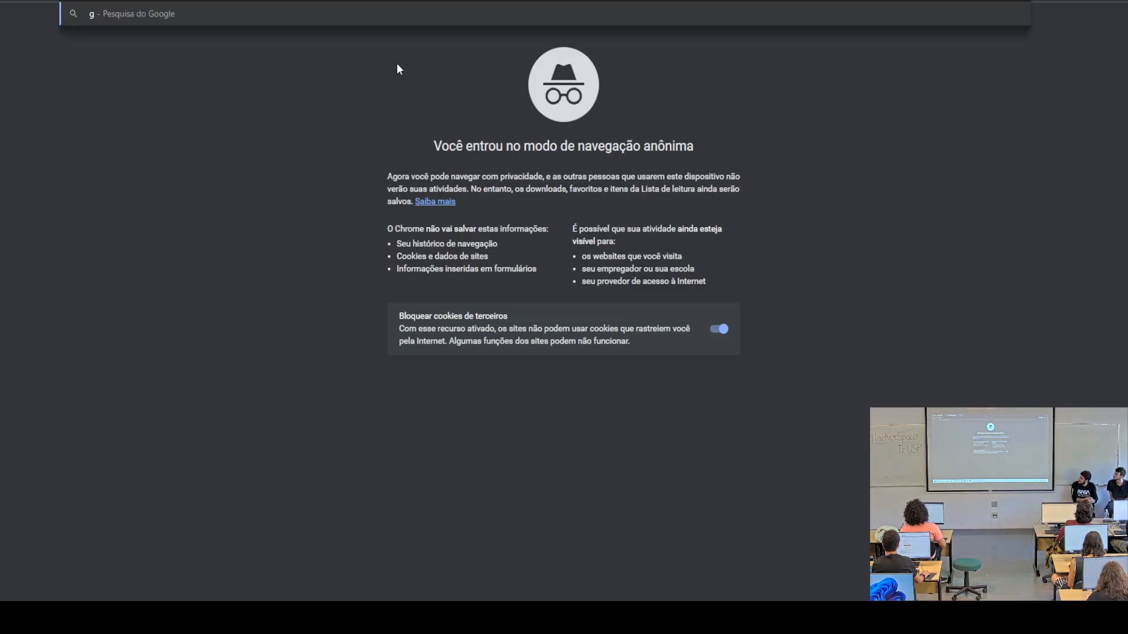
type("o")
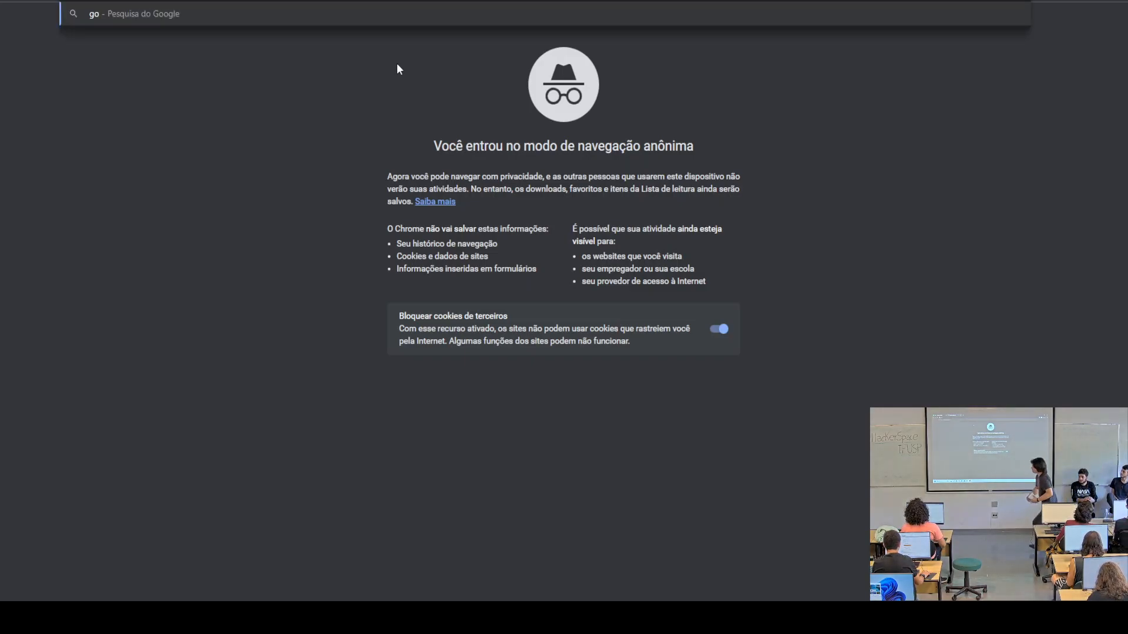
type("ogle sheetrs")
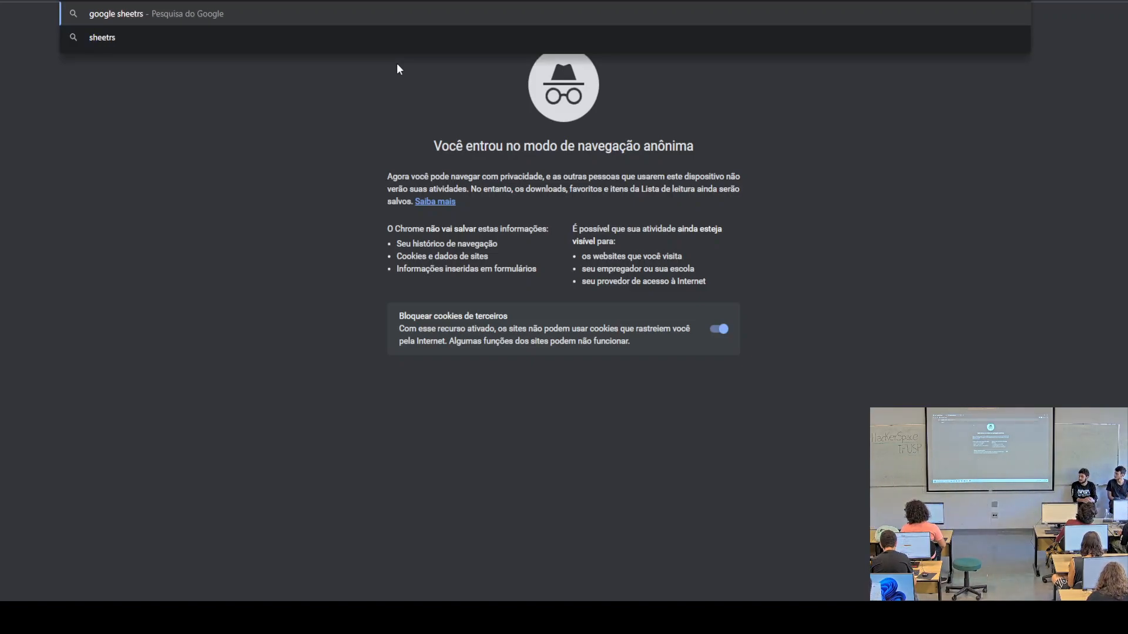
key("BackSpace")
key("BackSpace")
type("s")
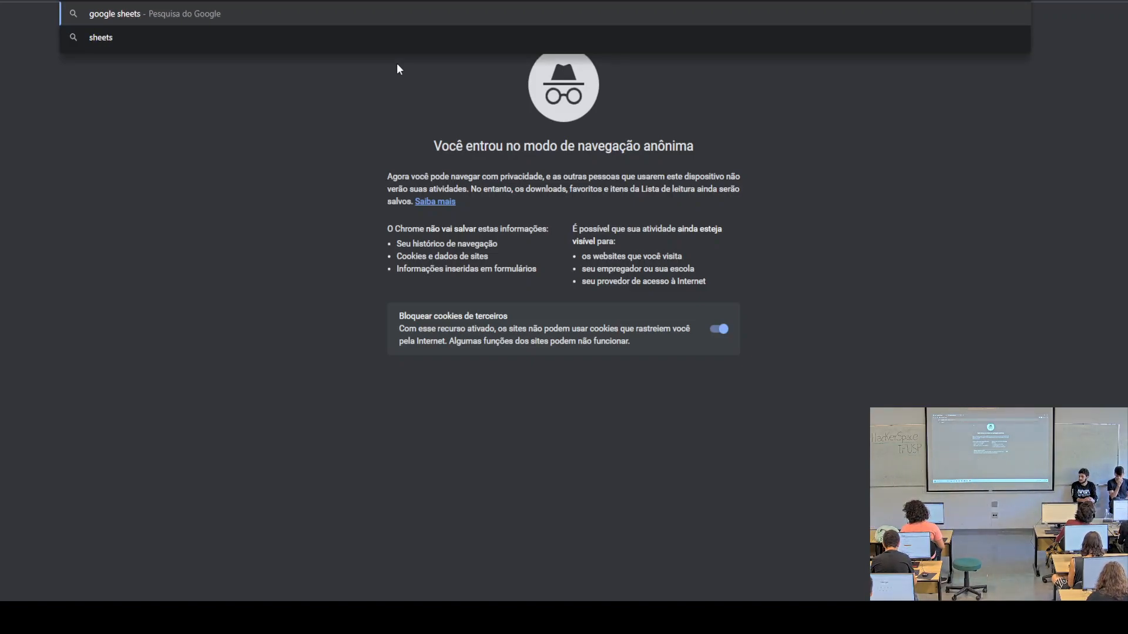
key("Return")
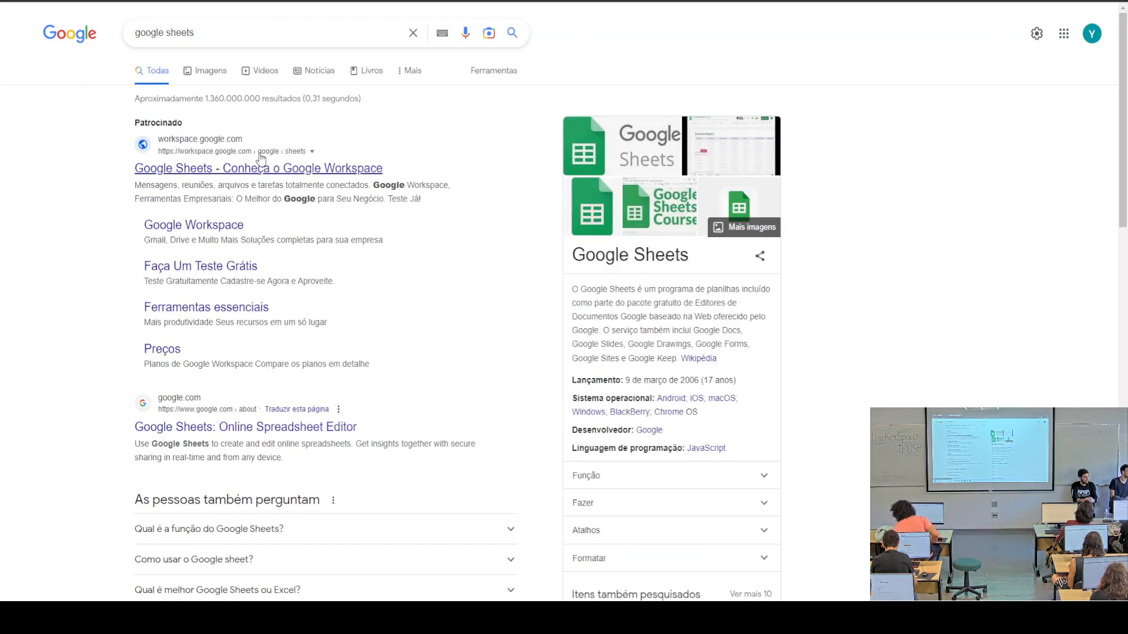
left_click(214, 433)
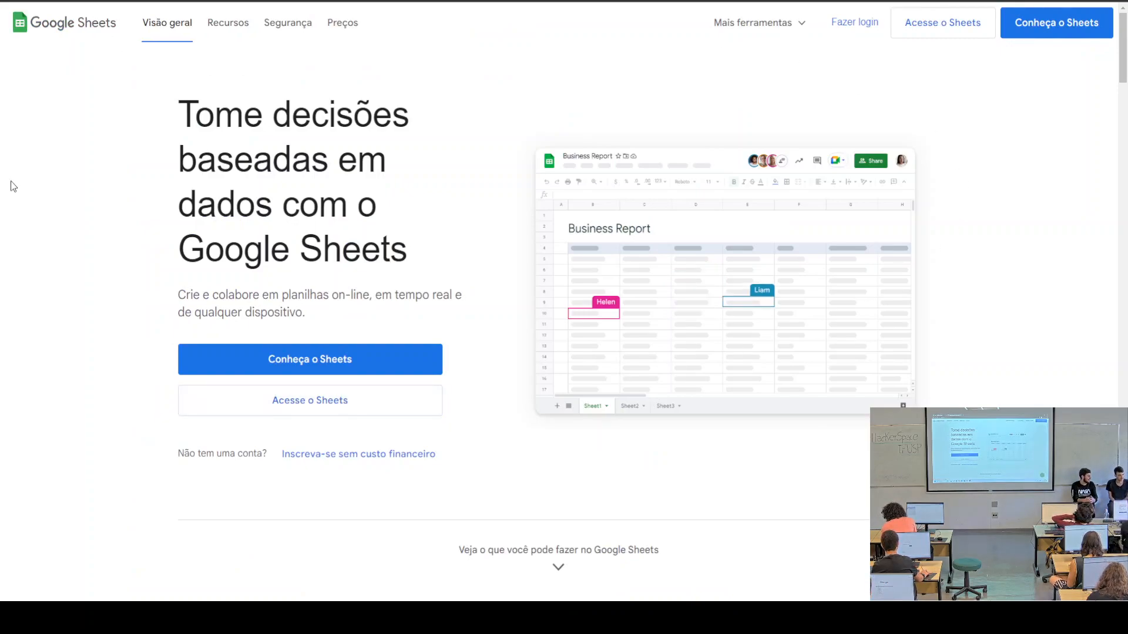
Go to the Sheets home, browse the template gallery, then create a blank spreadsheet
left_click(370, 405)
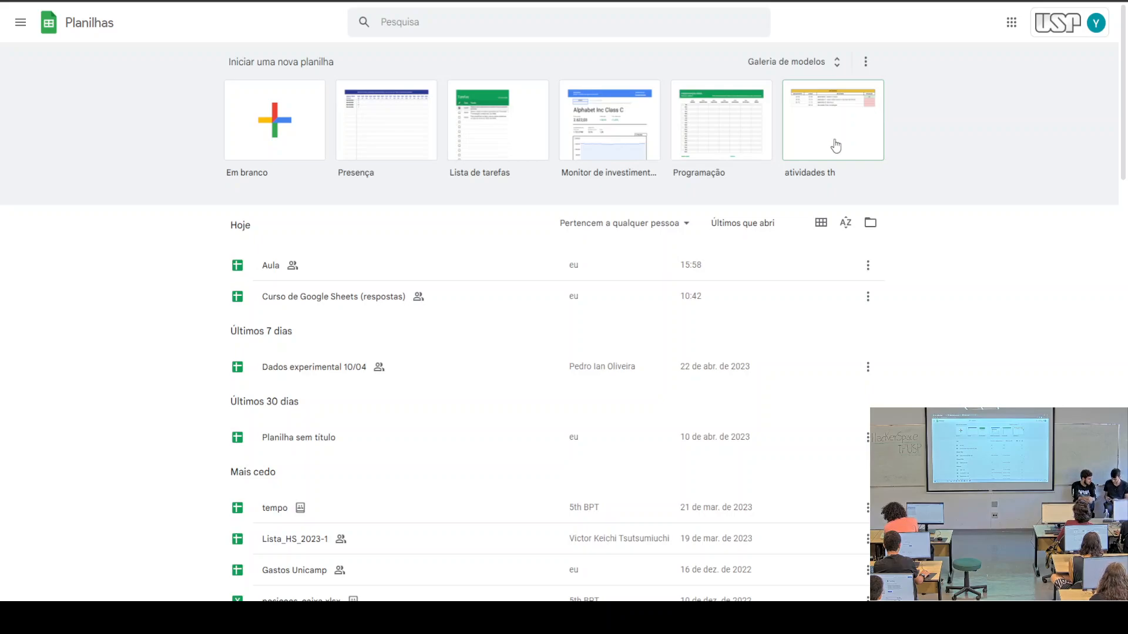
left_click(821, 66)
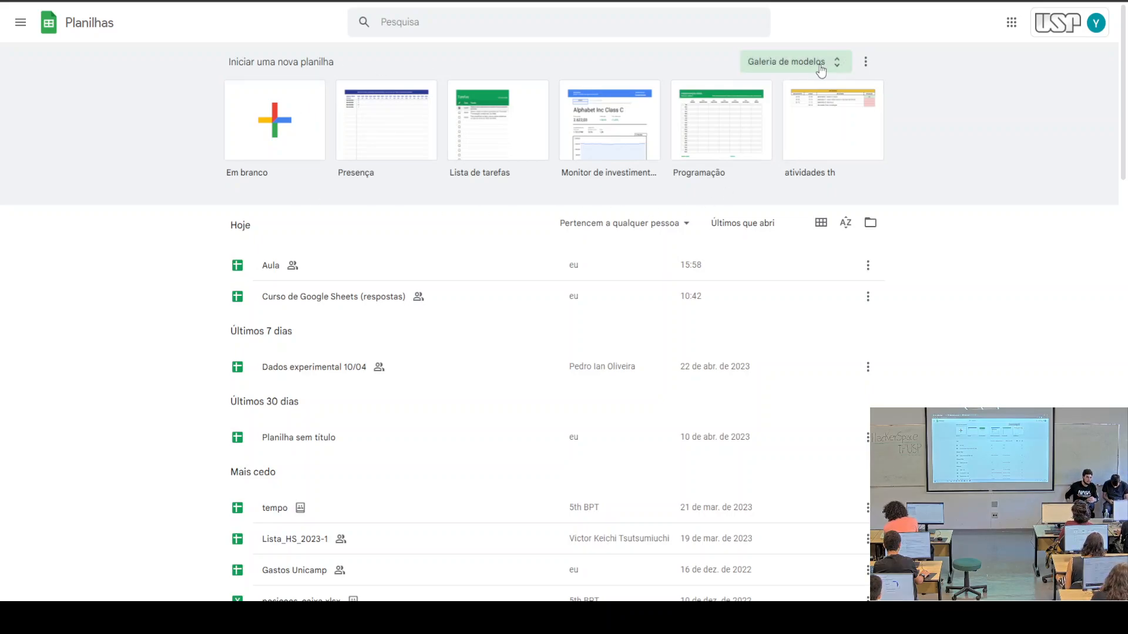
scroll(712, 310, "down", 4)
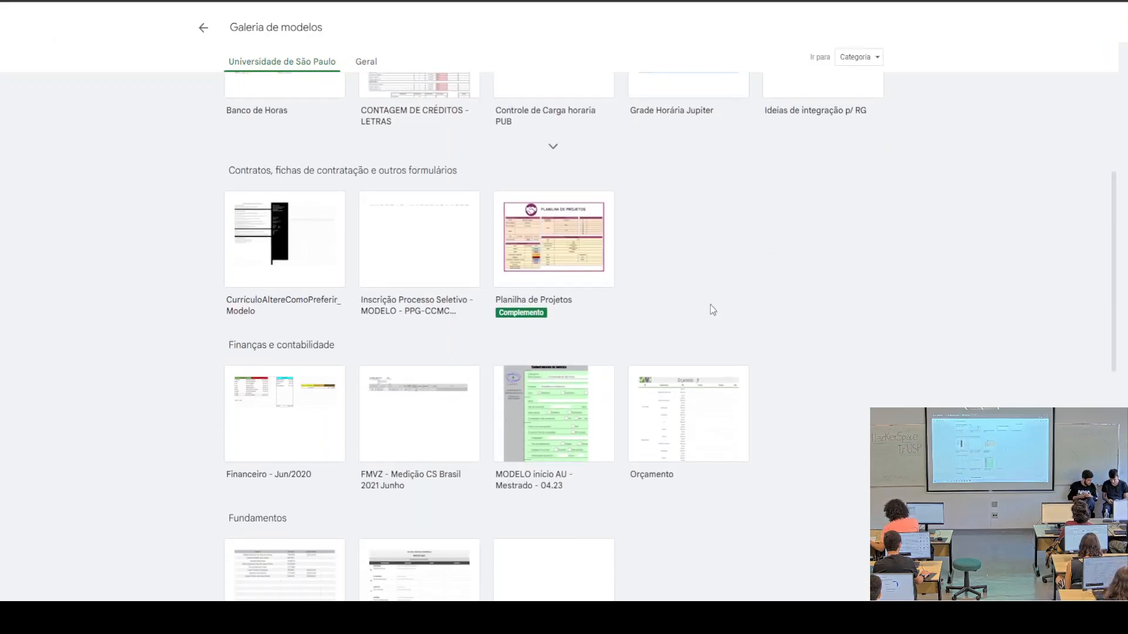
scroll(661, 367, "down", 6)
scroll(662, 367, "down", 4)
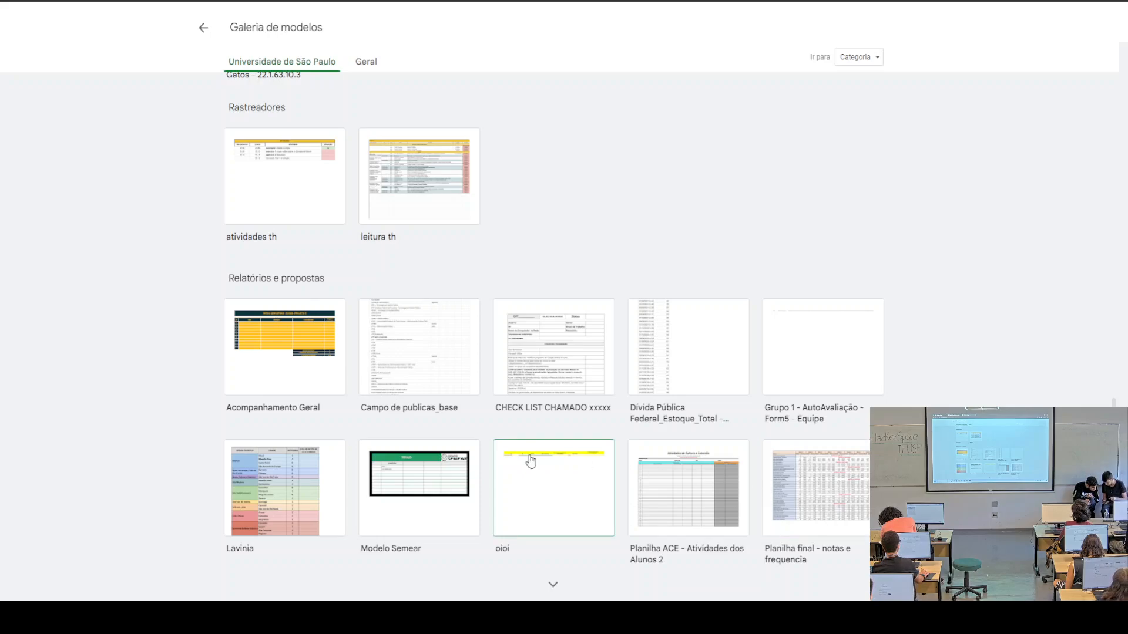
scroll(552, 431, "up", 6)
scroll(554, 431, "up", 5)
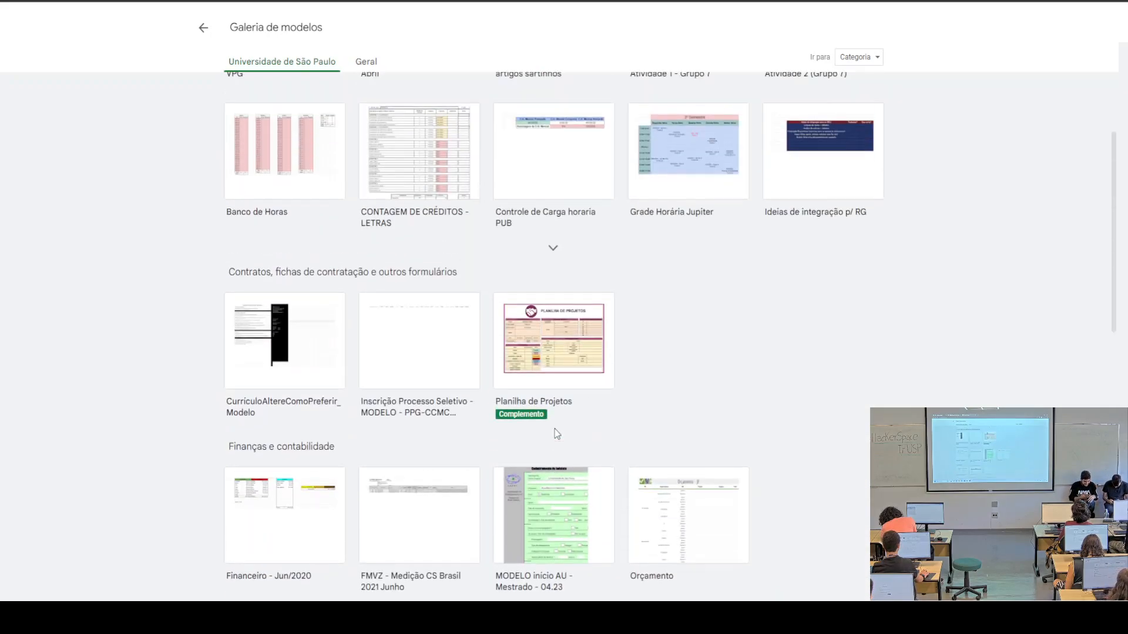
scroll(664, 505, "up", 2)
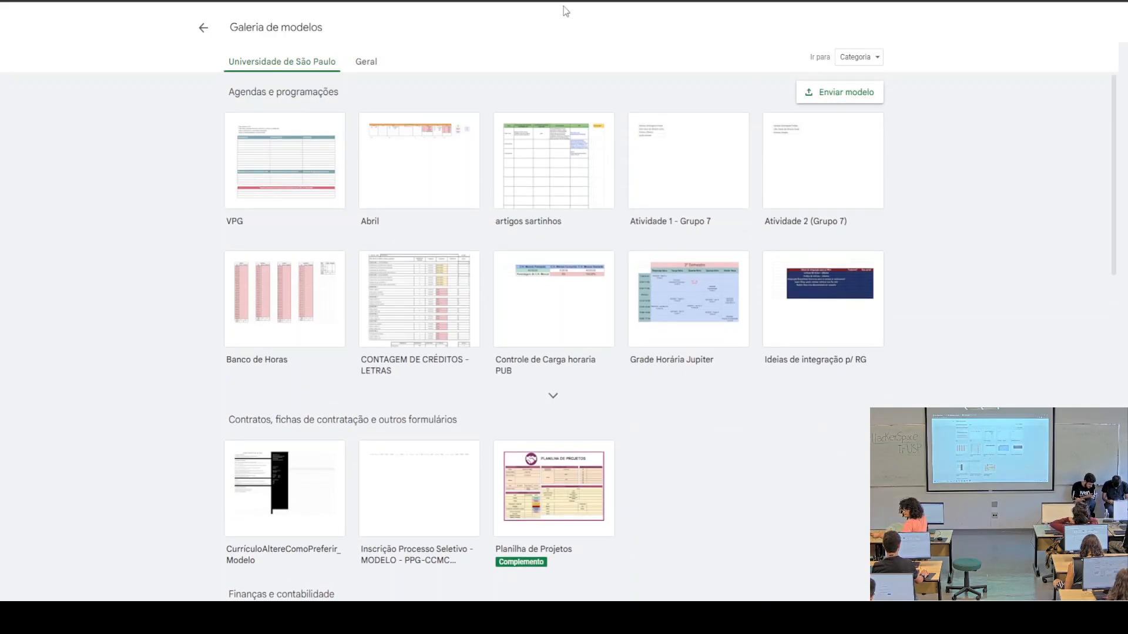
left_click(199, 29)
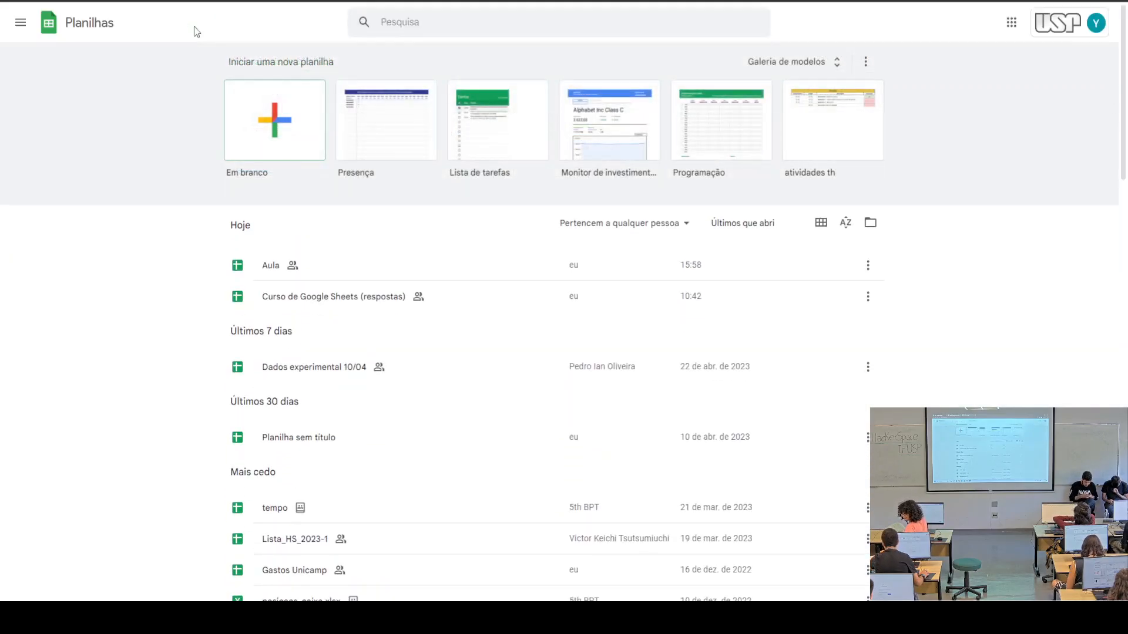
left_click(301, 139)
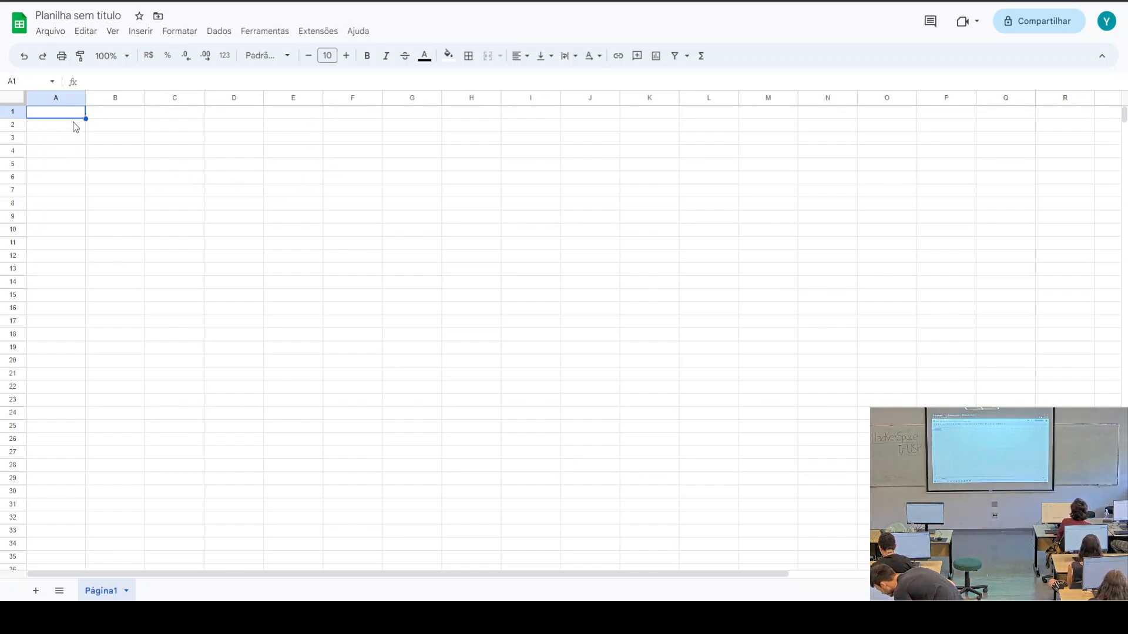
Select cells C5, F5, K5, G15, C6, B4 and finally B2 in the blank sheet
left_click(178, 165)
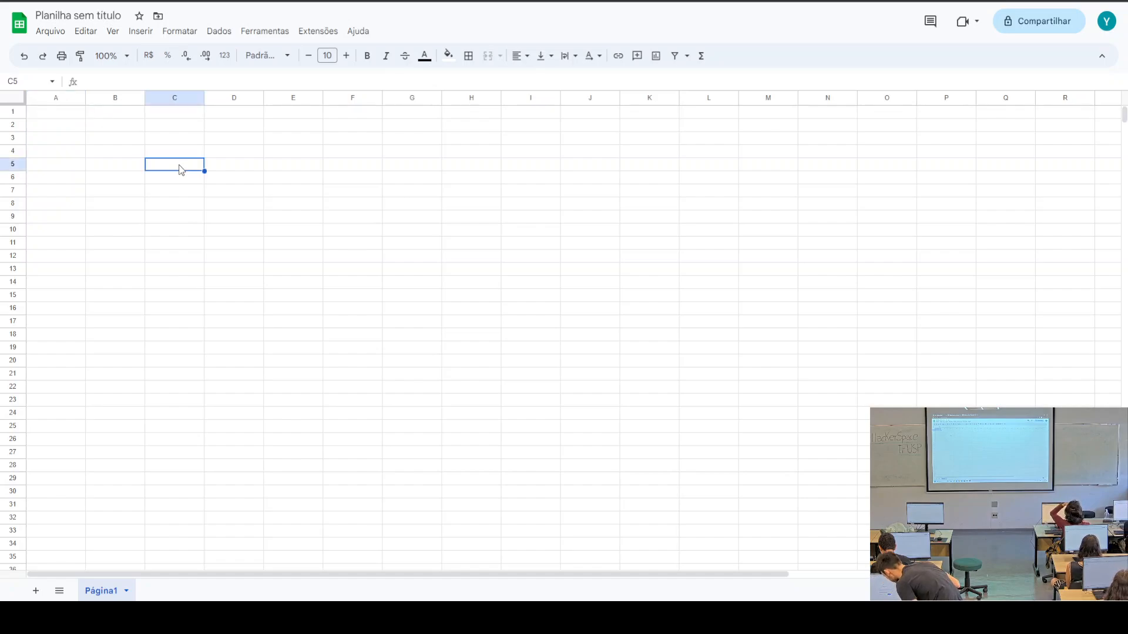
left_click(341, 165)
left_click(633, 170)
left_click(408, 299)
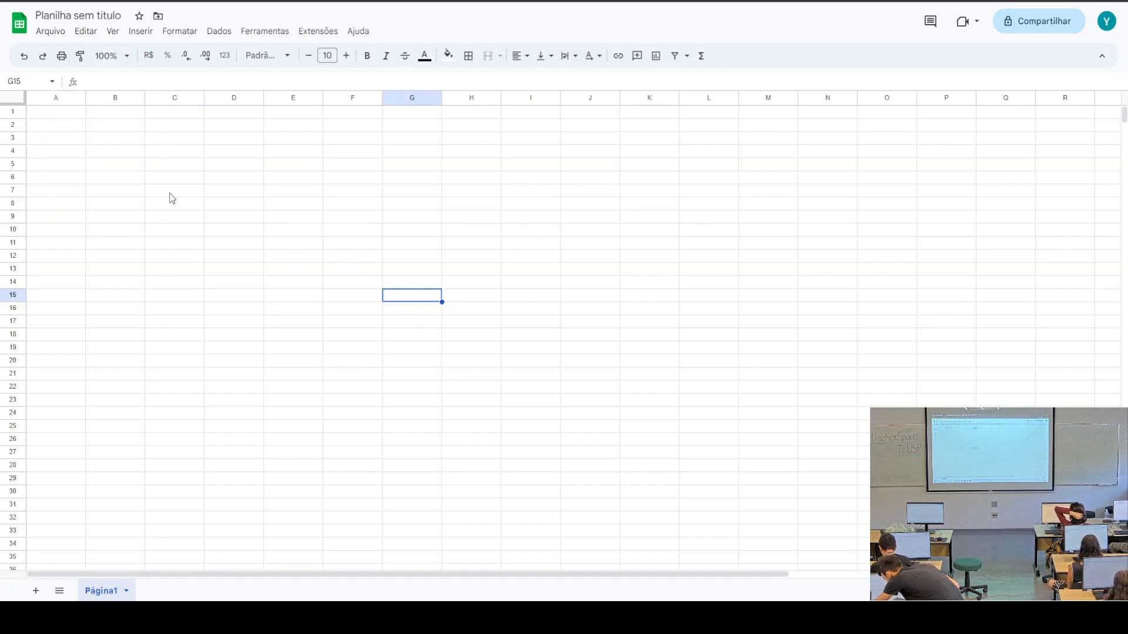
left_click(160, 178)
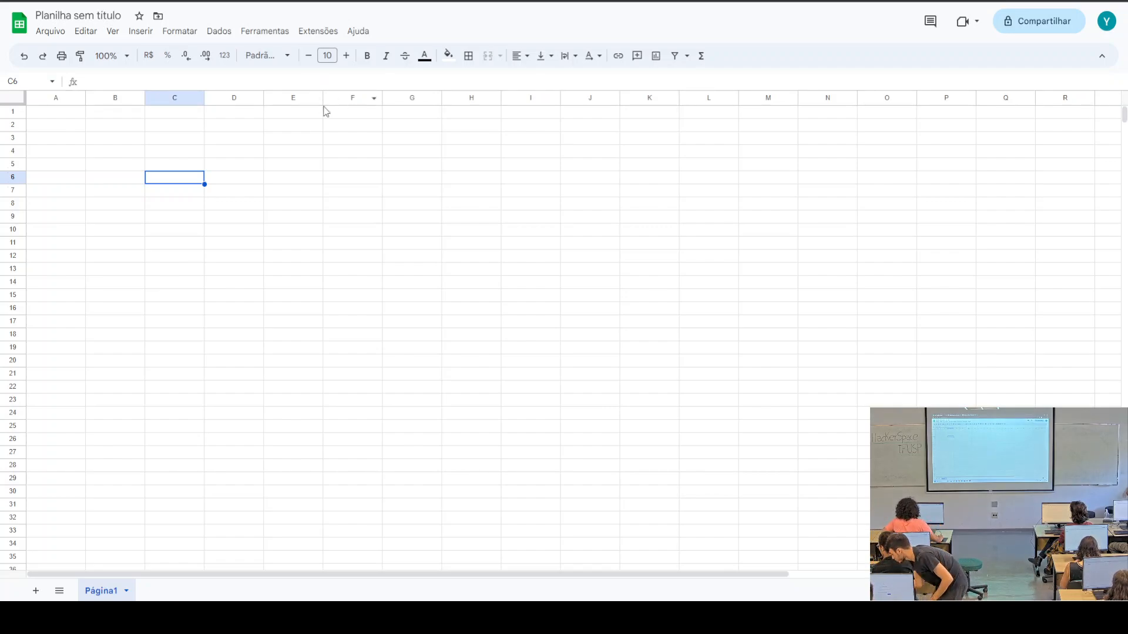
left_click(100, 150)
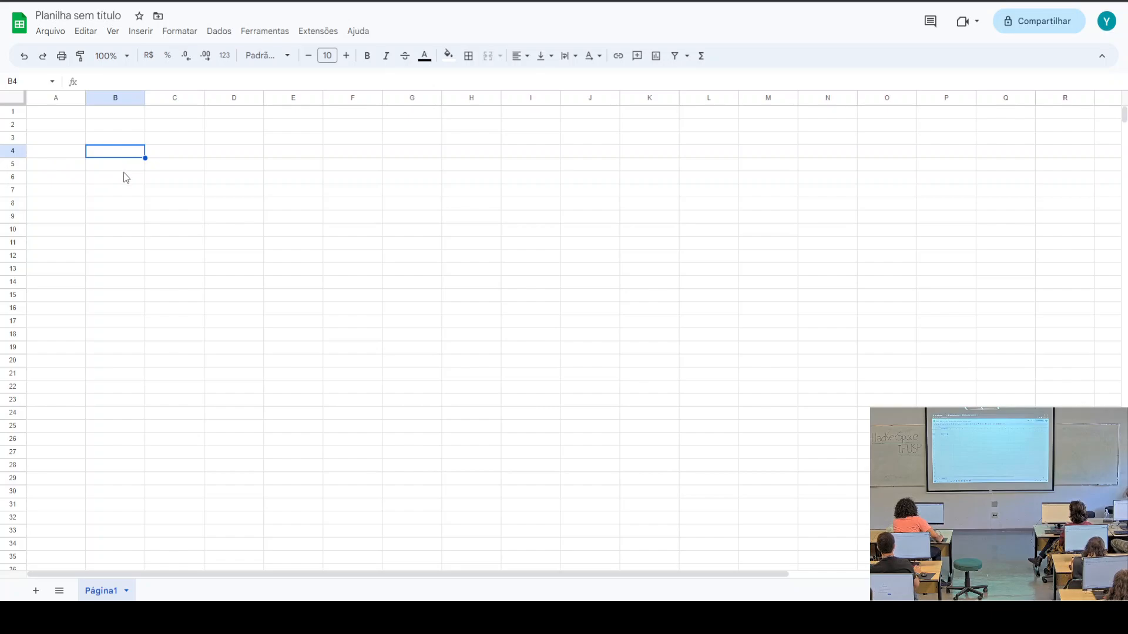
left_click(126, 125)
Select the range B2:E14, then write the formula =B2:E14 in cell H8
left_click_drag(126, 124, 274, 277)
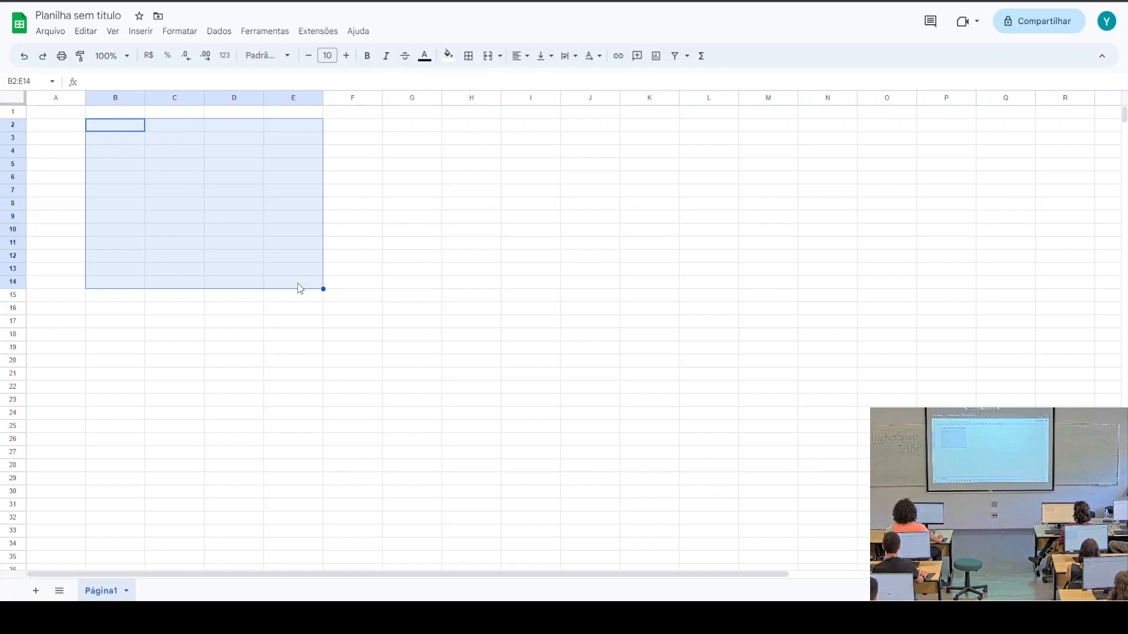
left_click(497, 208)
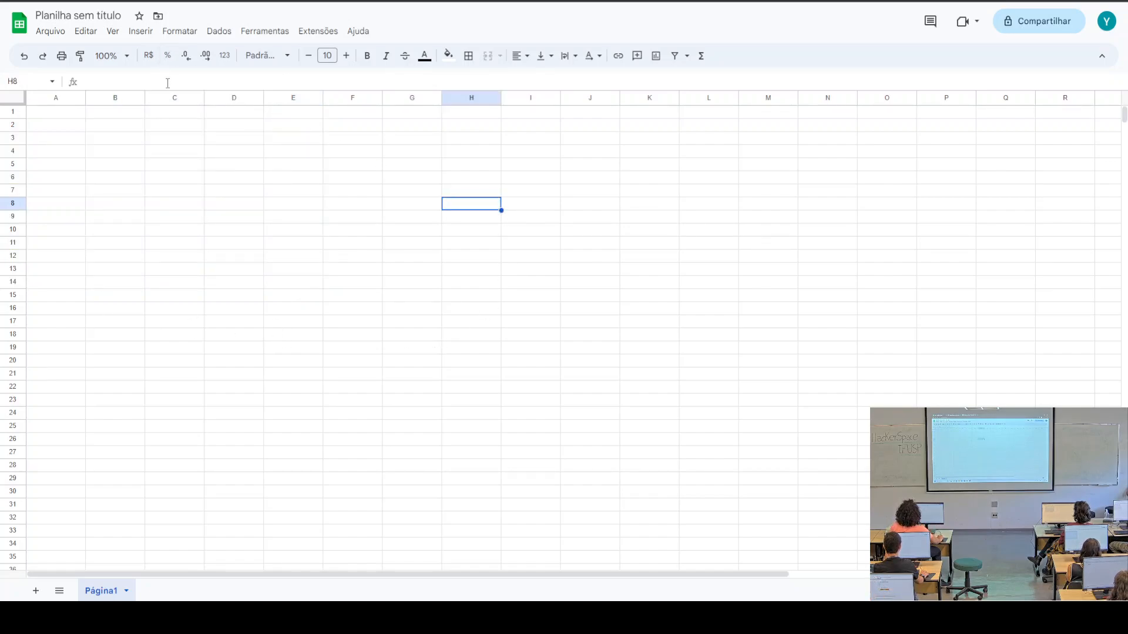
type("B2")
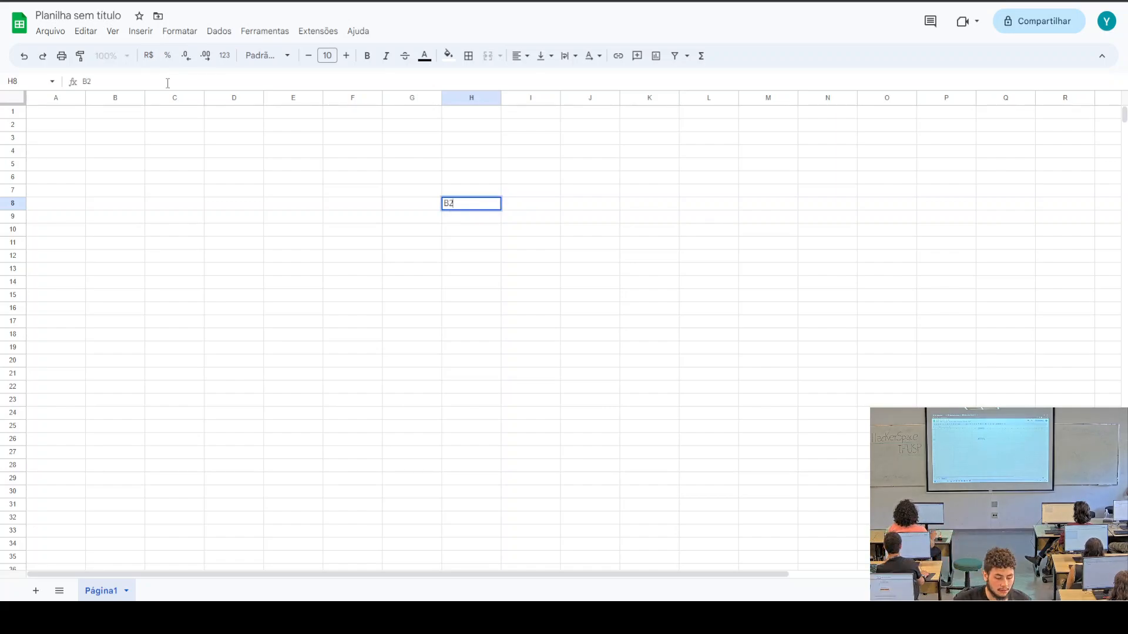
type(":E14")
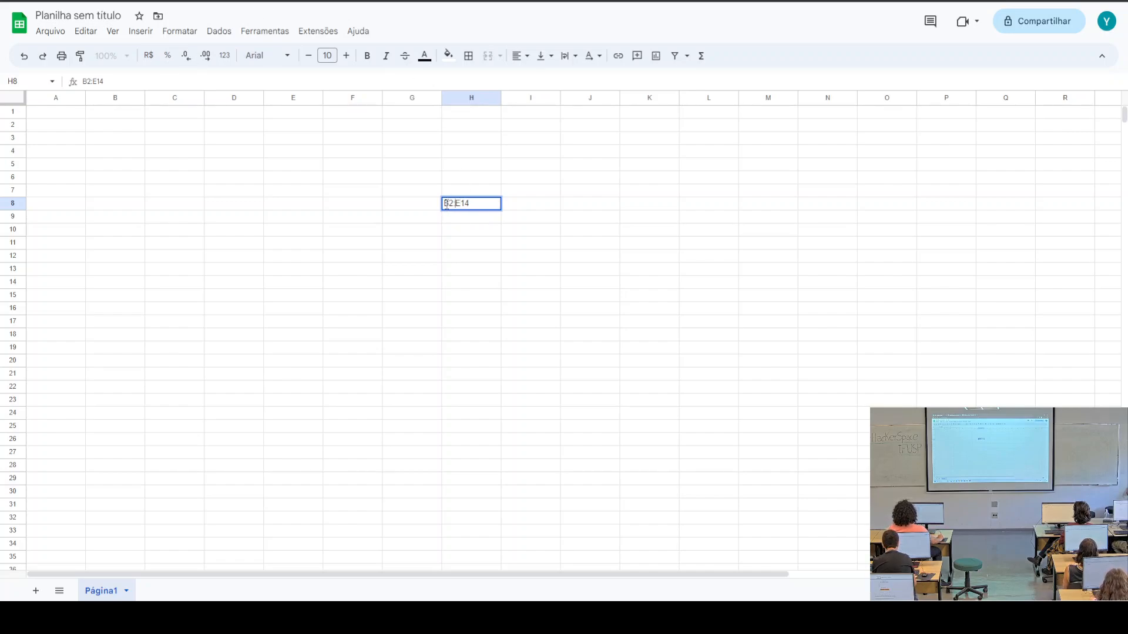
type("=")
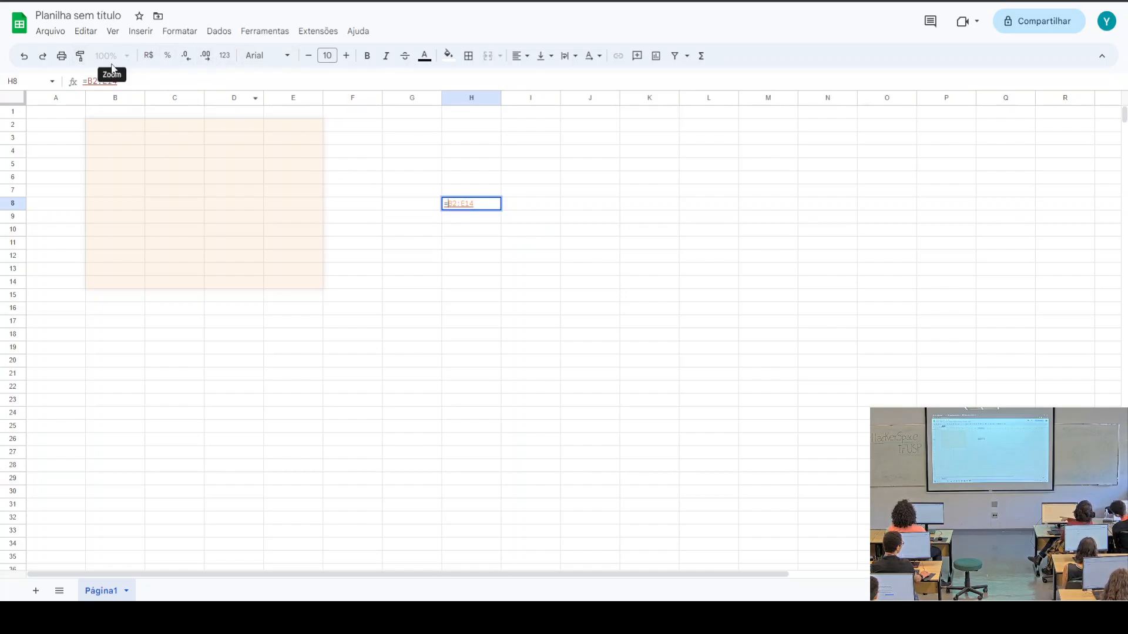
Commit the H8 formula, inspect its #VALOR! error, and set zoom to 125%
left_click(484, 270)
left_click(125, 57)
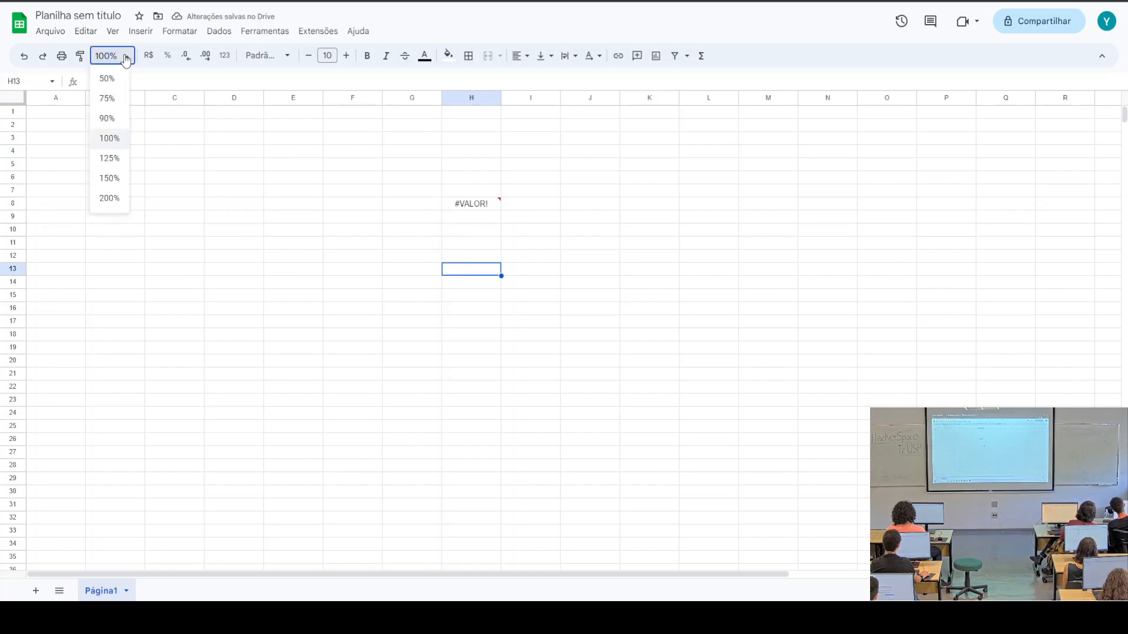
left_click(109, 198)
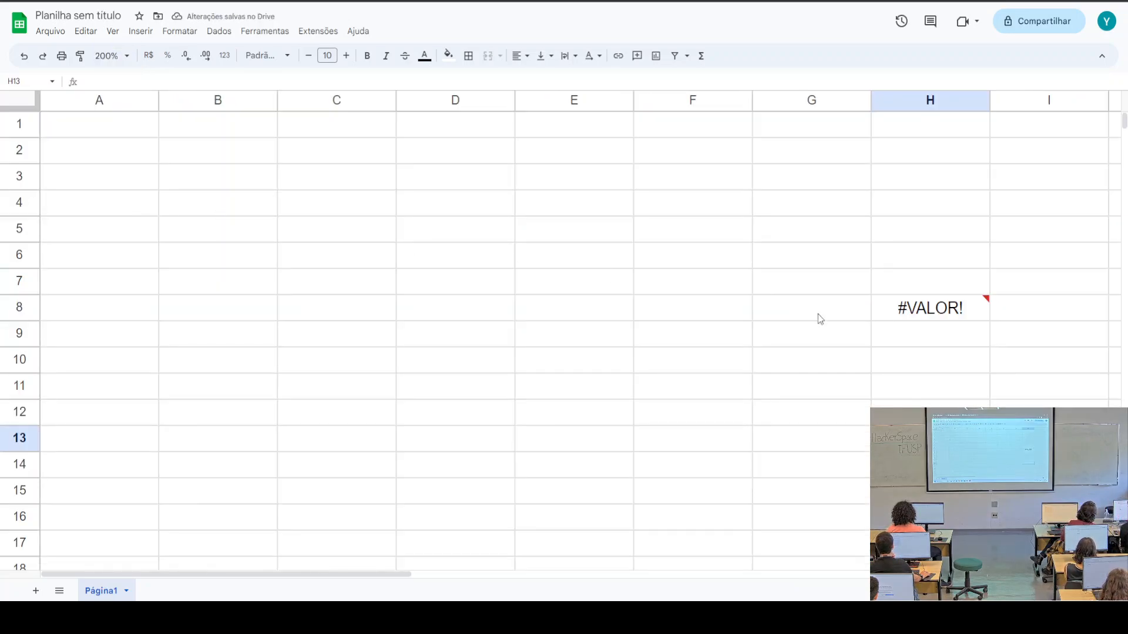
left_click(938, 317)
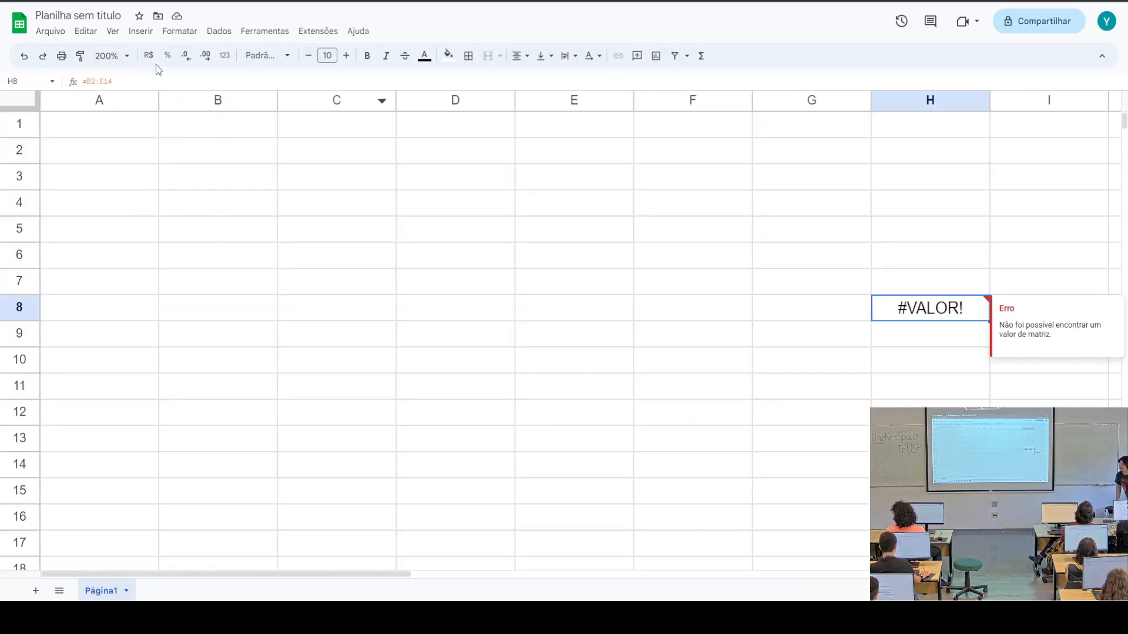
left_click(113, 80)
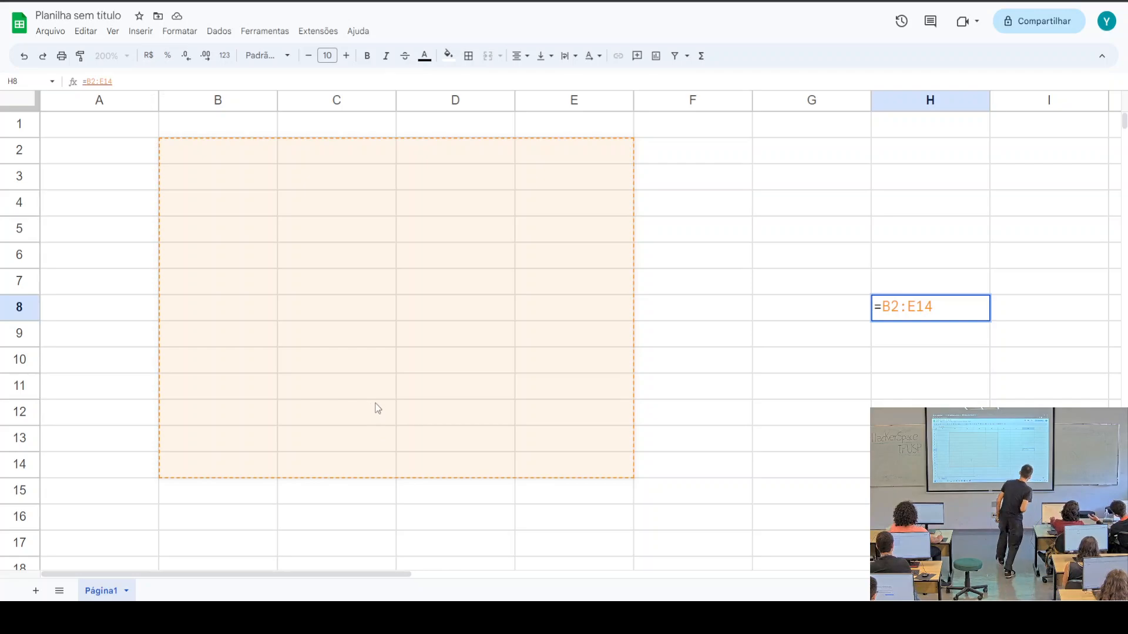
left_click(782, 184)
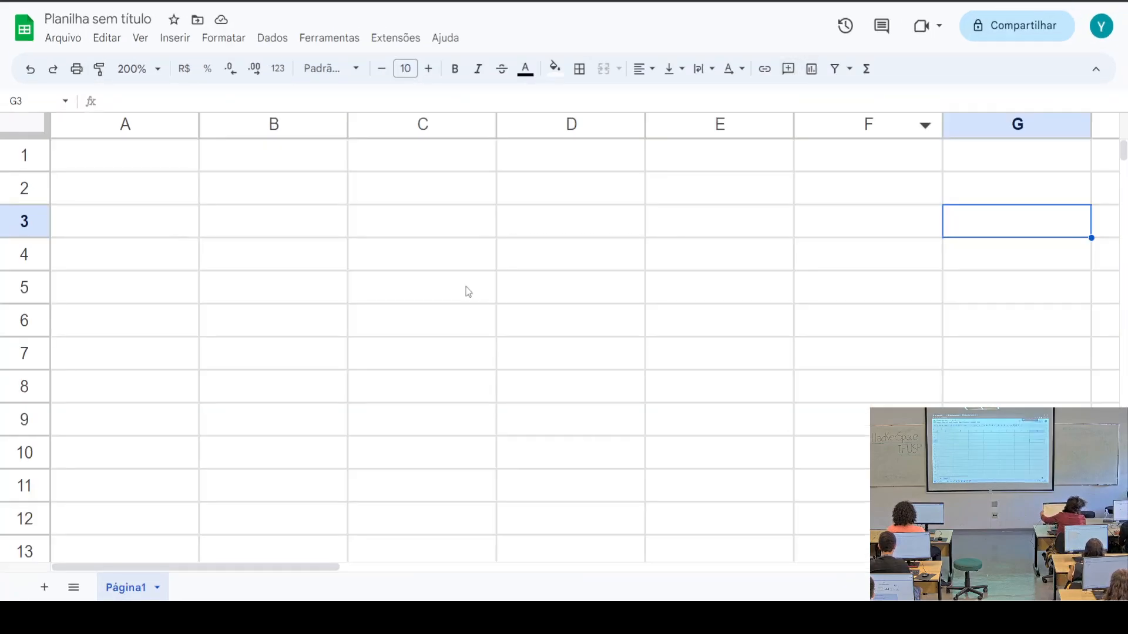
left_click(156, 69)
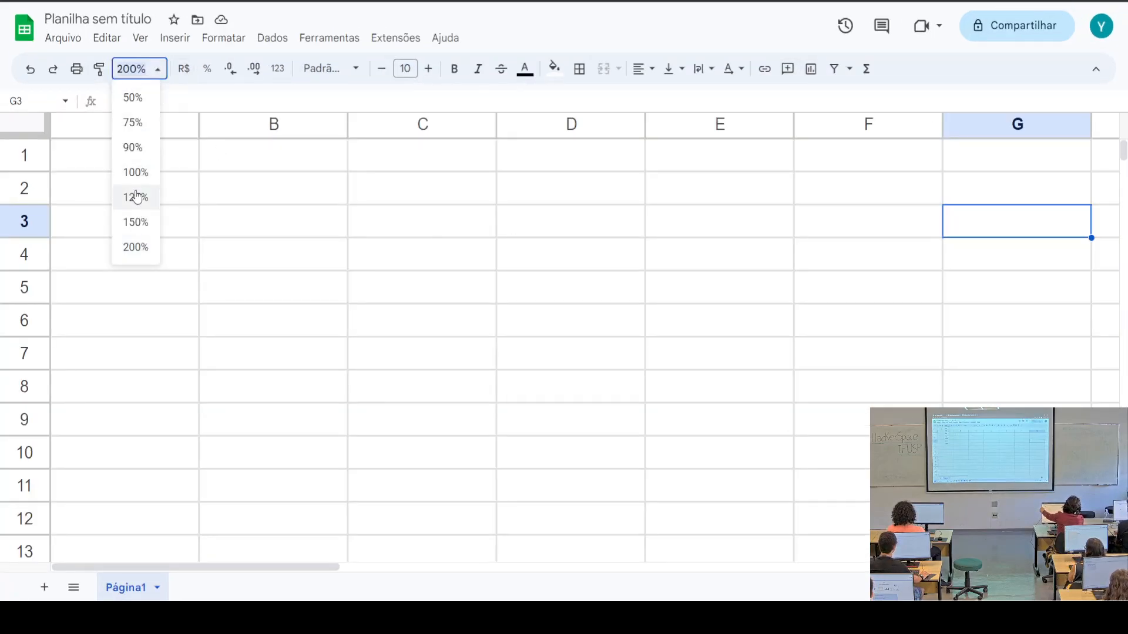
left_click(135, 196)
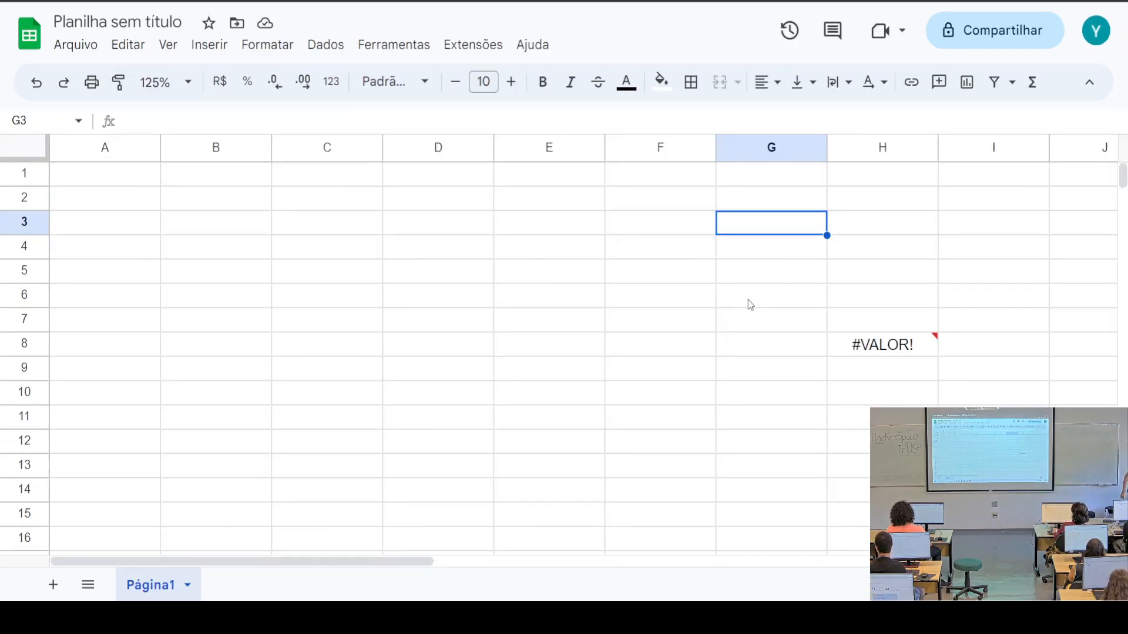
Enter a full name in cell B2, correcting a typo
left_click(203, 203)
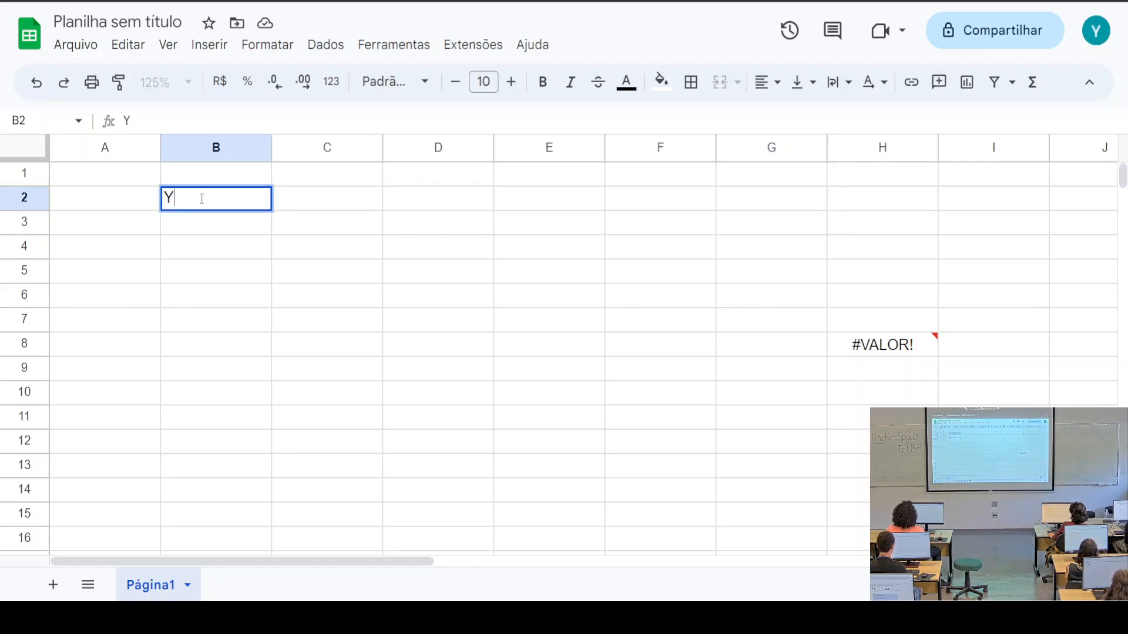
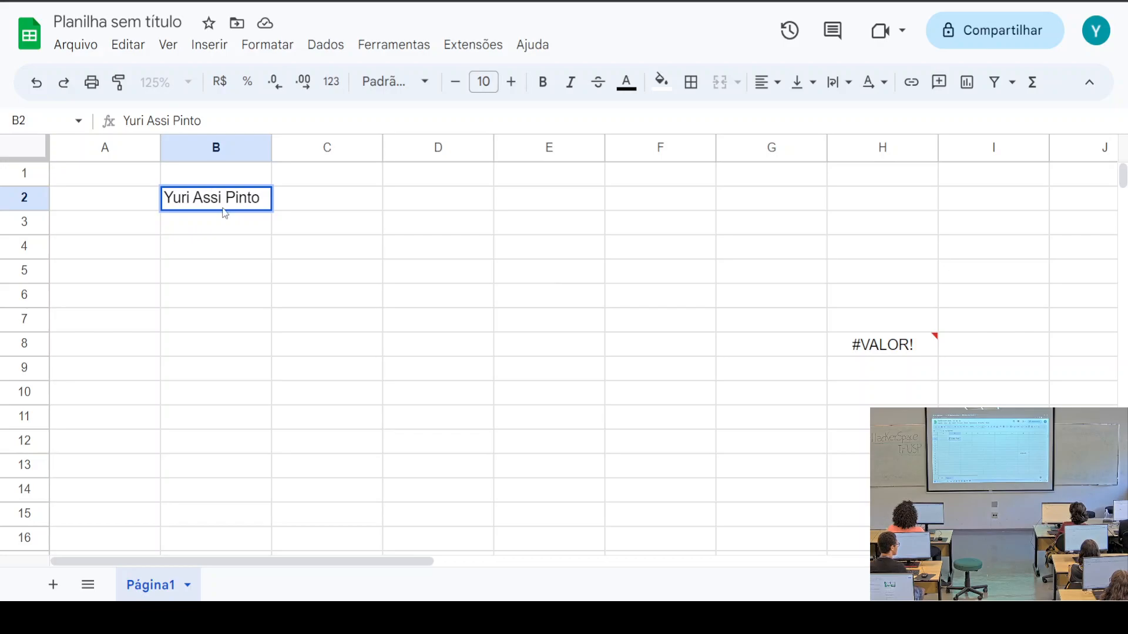
left_click(222, 198)
type("s")
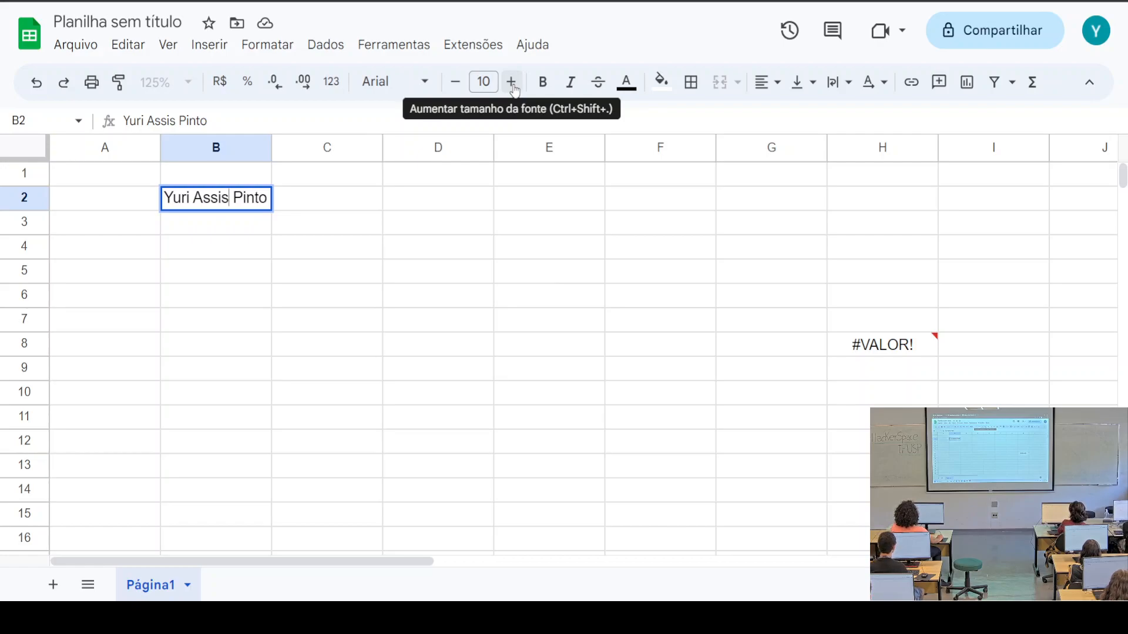
Increase the font size of the name in B2 several steps
left_click(511, 84)
left_click(512, 84)
left_click(512, 84)
left_click(512, 84)
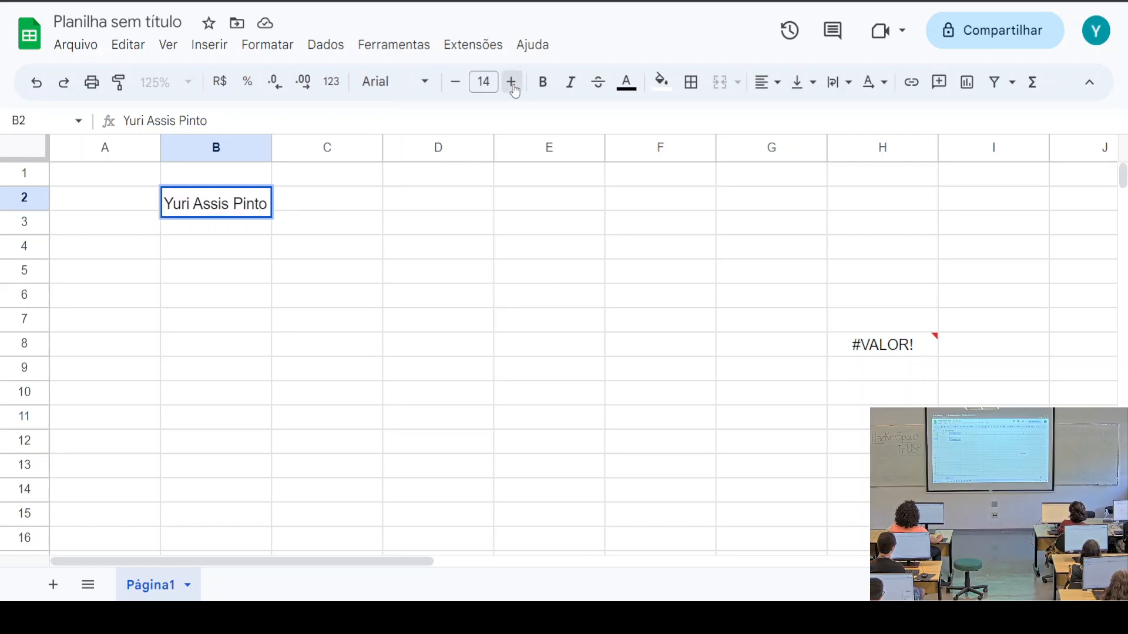
left_click(512, 84)
left_click(511, 84)
left_click(511, 85)
left_click(512, 85)
left_click(511, 85)
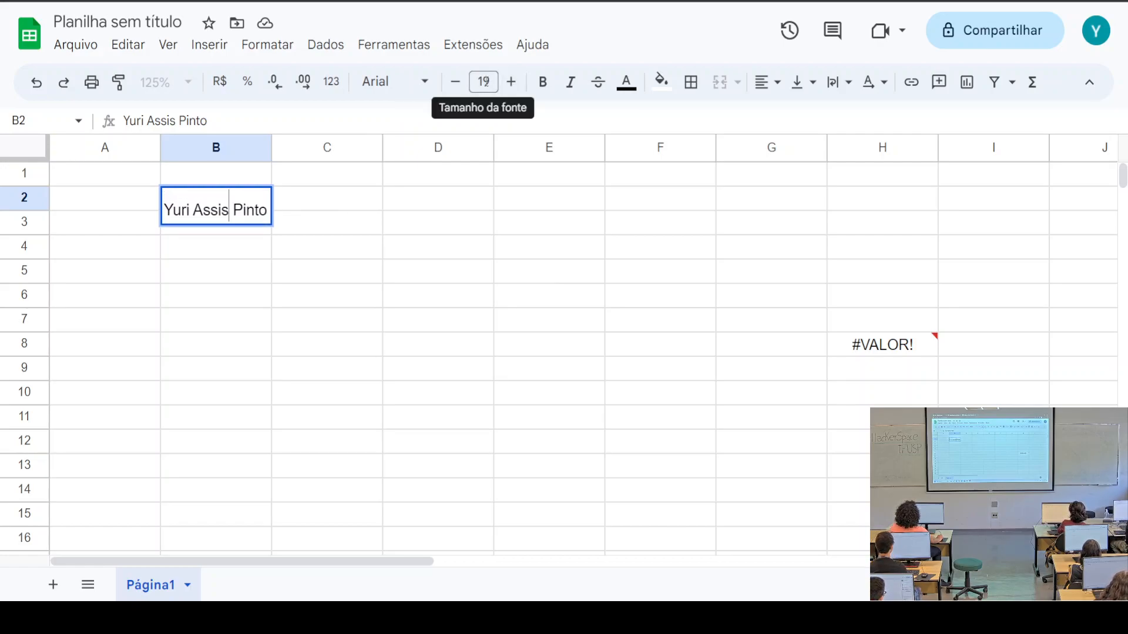
left_click(508, 86)
left_click(506, 87)
left_click(496, 84)
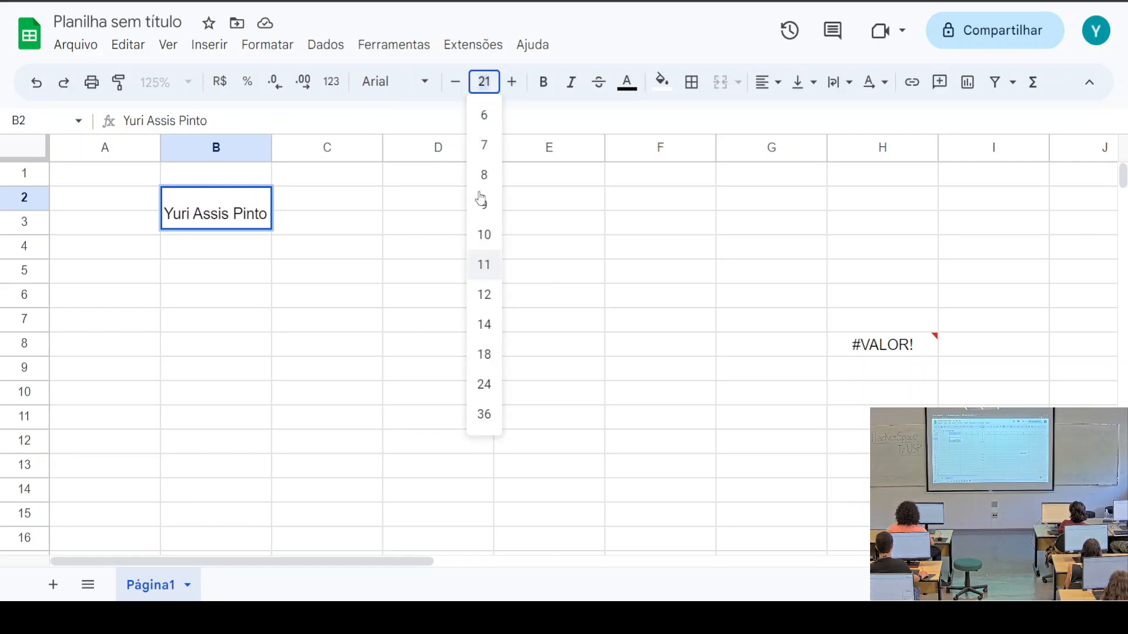
left_click(551, 85)
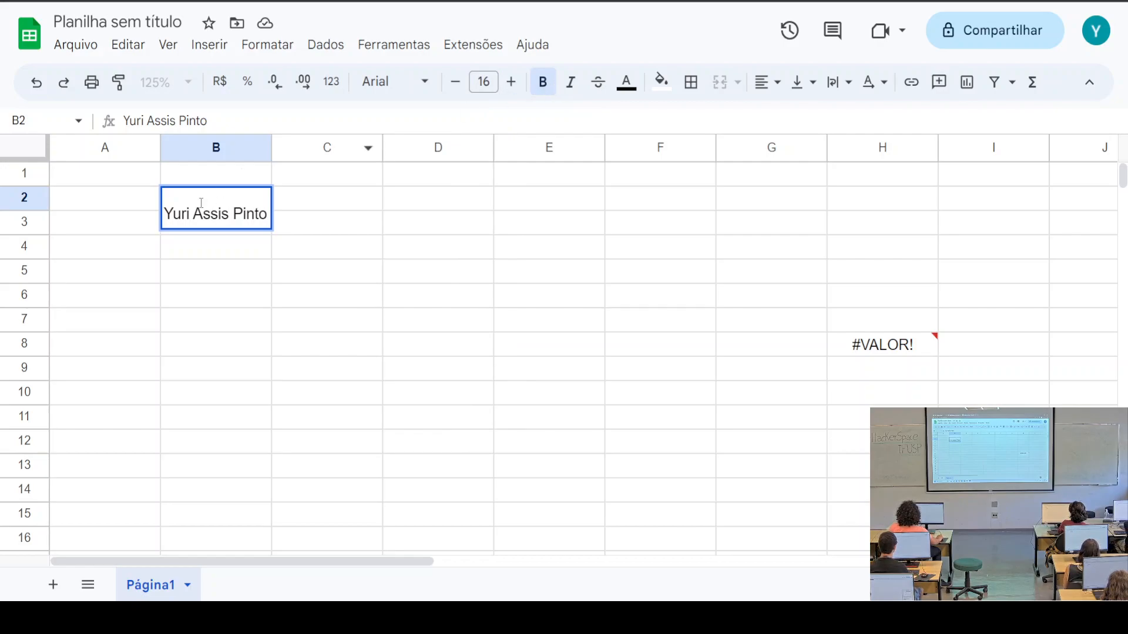
Make the name bold and italic and fill cell B2 light green
left_click_drag(165, 216, 269, 215)
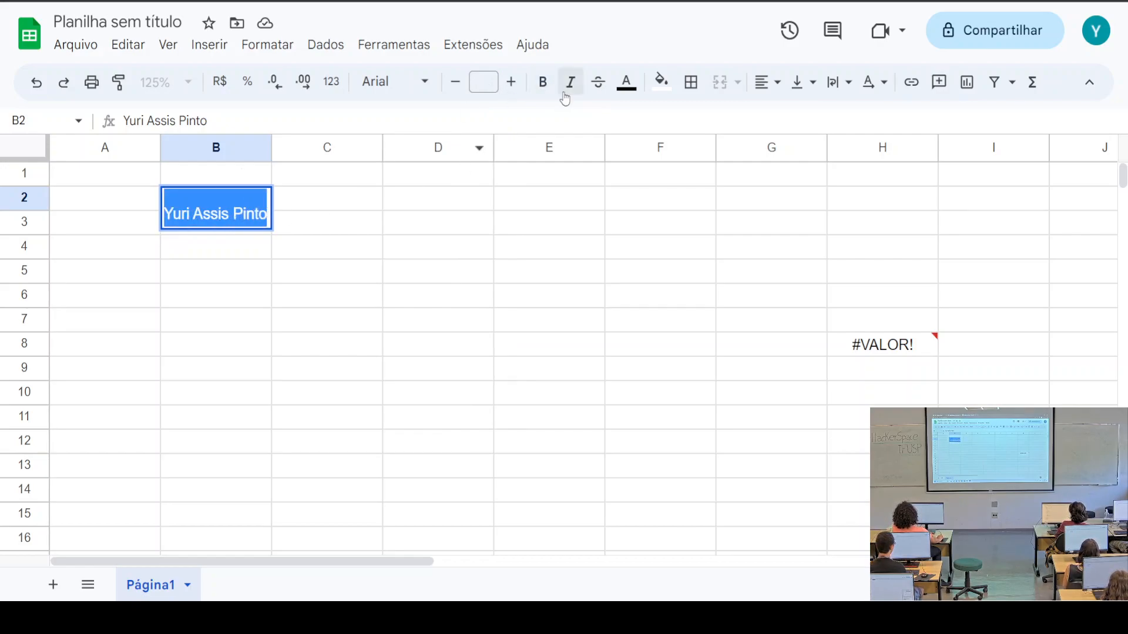
left_click(547, 86)
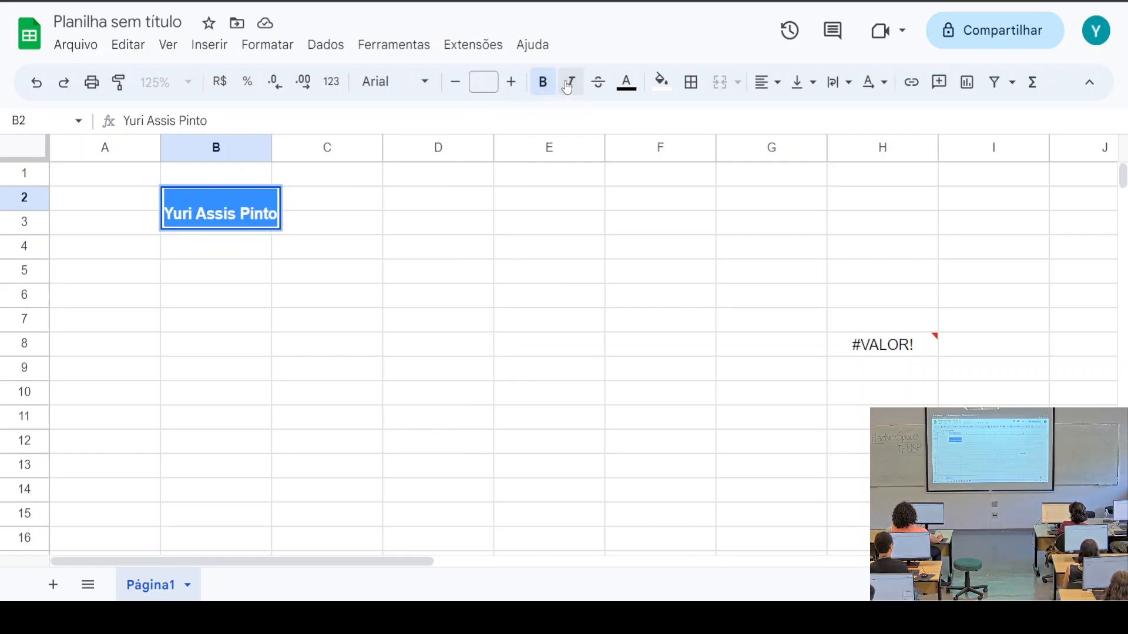
left_click(570, 82)
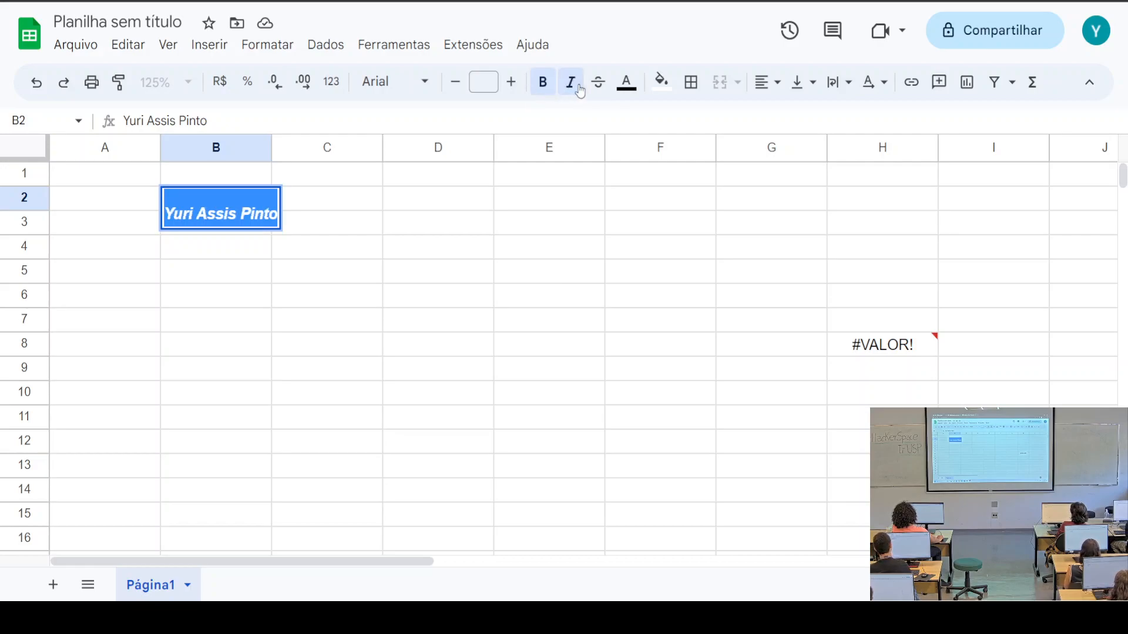
left_click(626, 82)
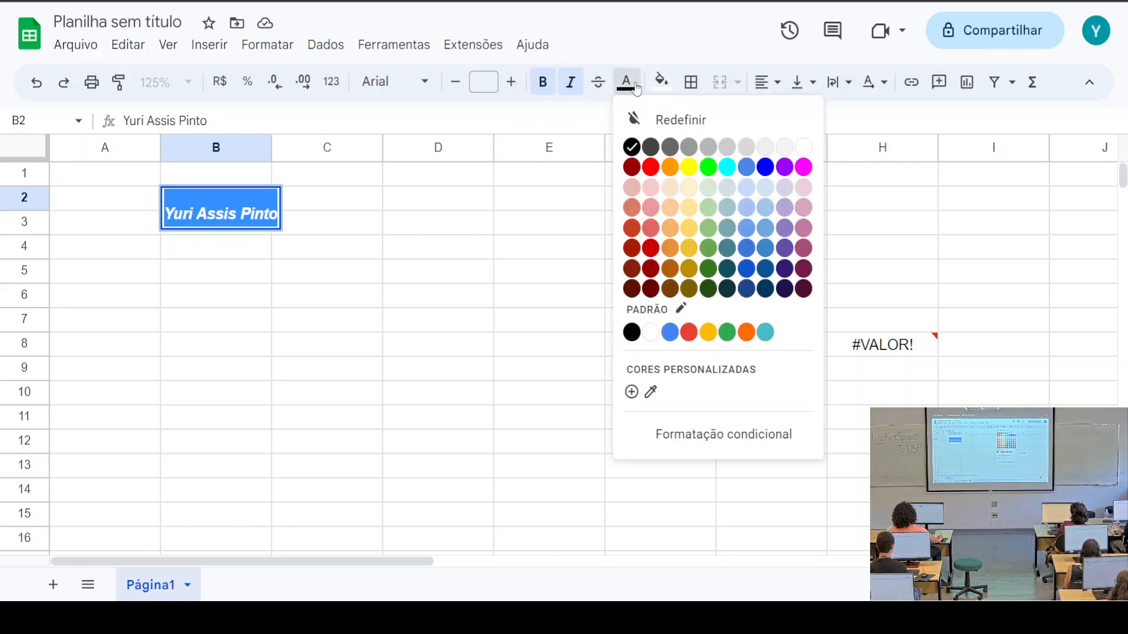
left_click(661, 82)
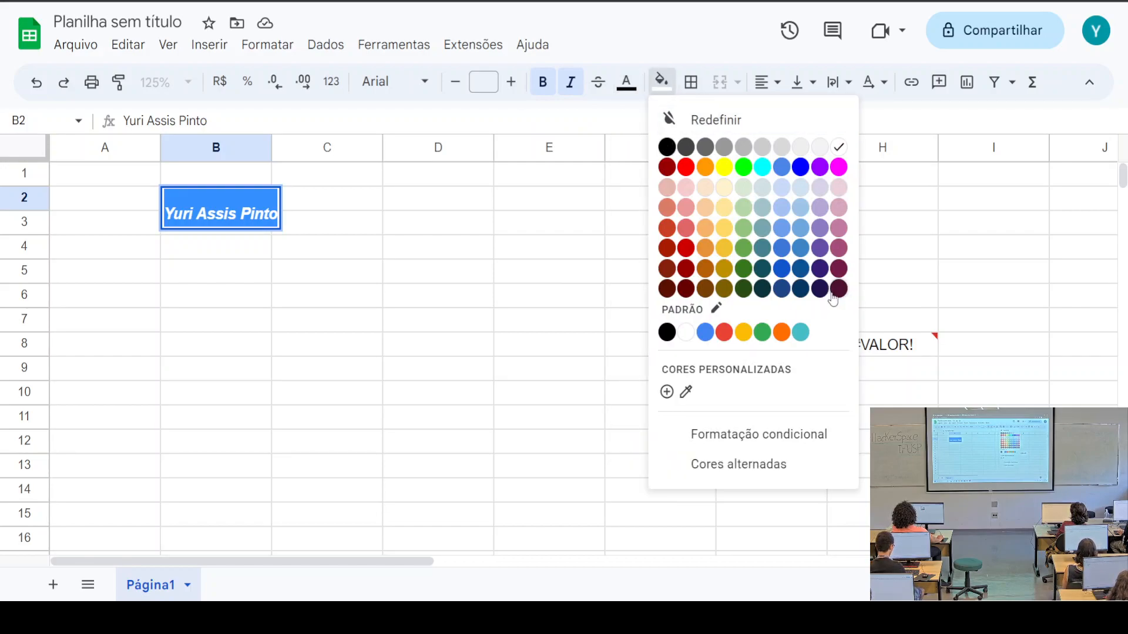
left_click(743, 216)
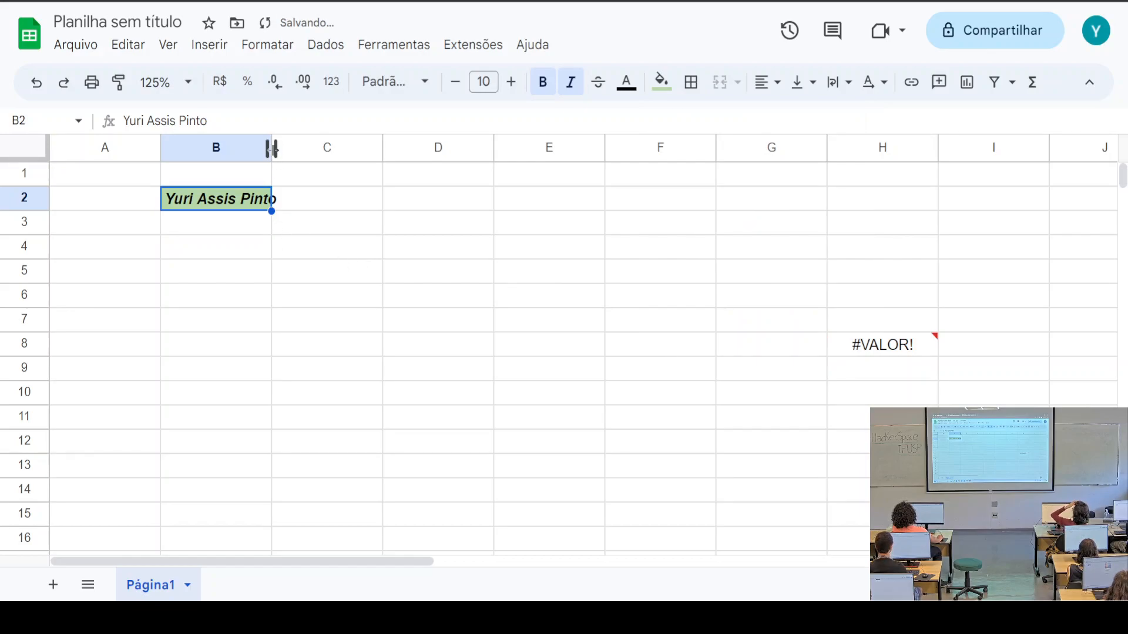
Enter a first name in C2 and auto-fit column B to show the full name
left_click_drag(273, 150, 320, 154)
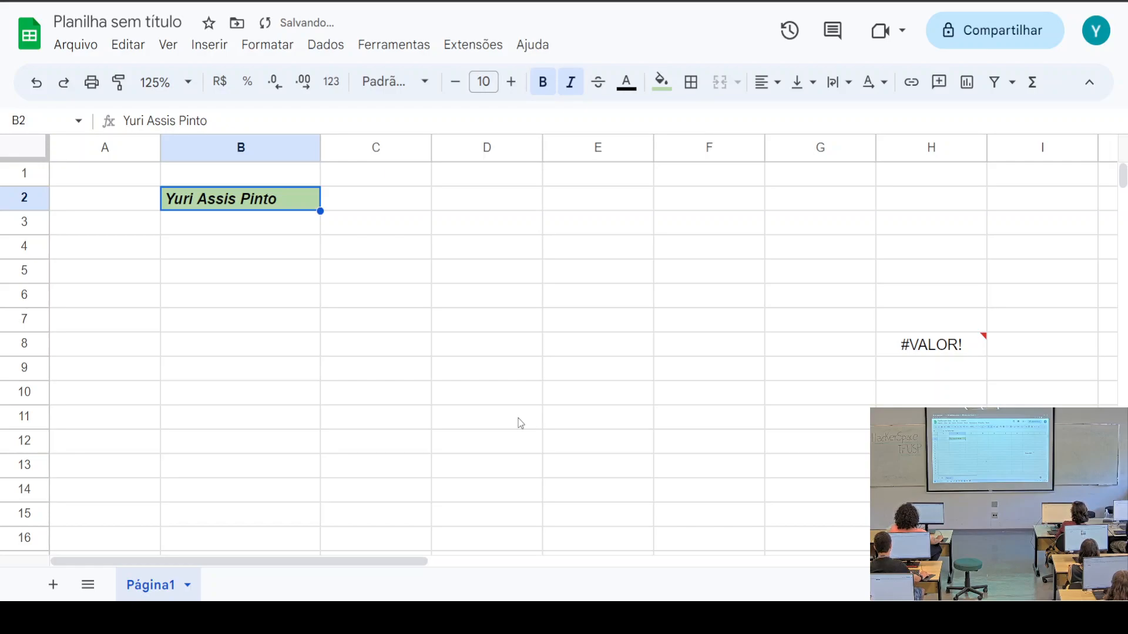
left_click_drag(320, 148, 240, 148)
left_click(288, 203)
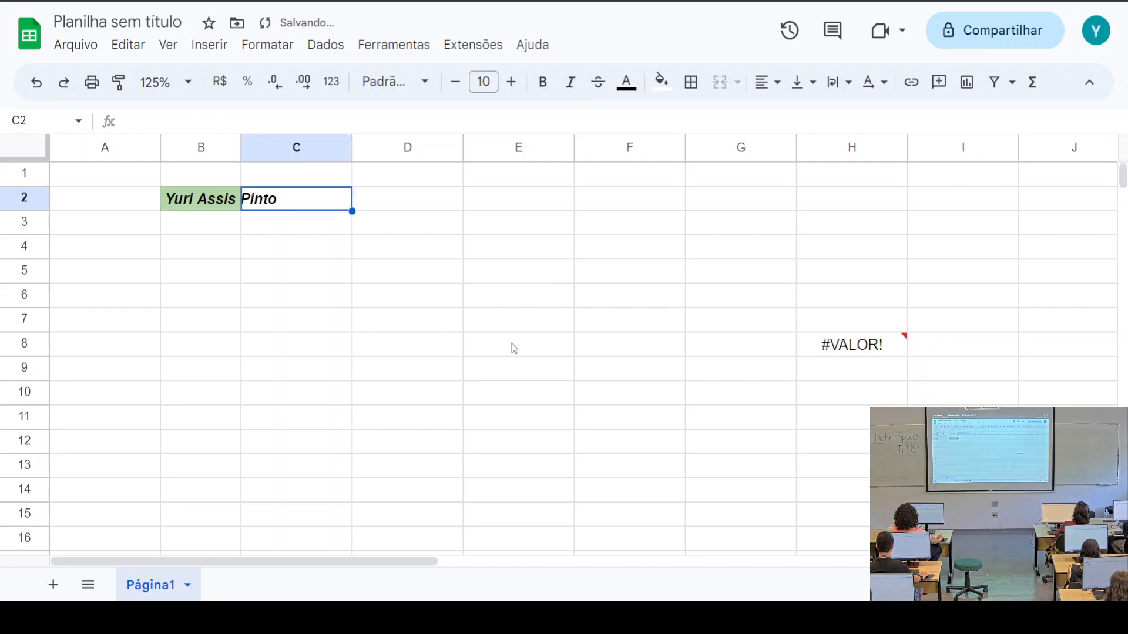
type("Bru")
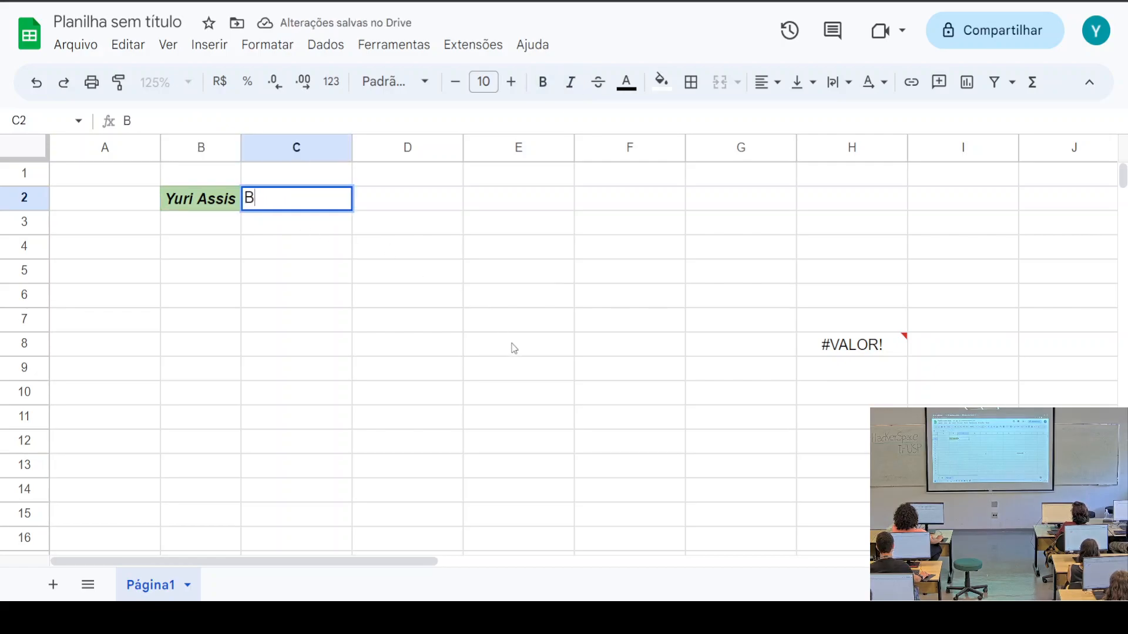
key("BackSpace")
key("BackSpace")
type("runoi")
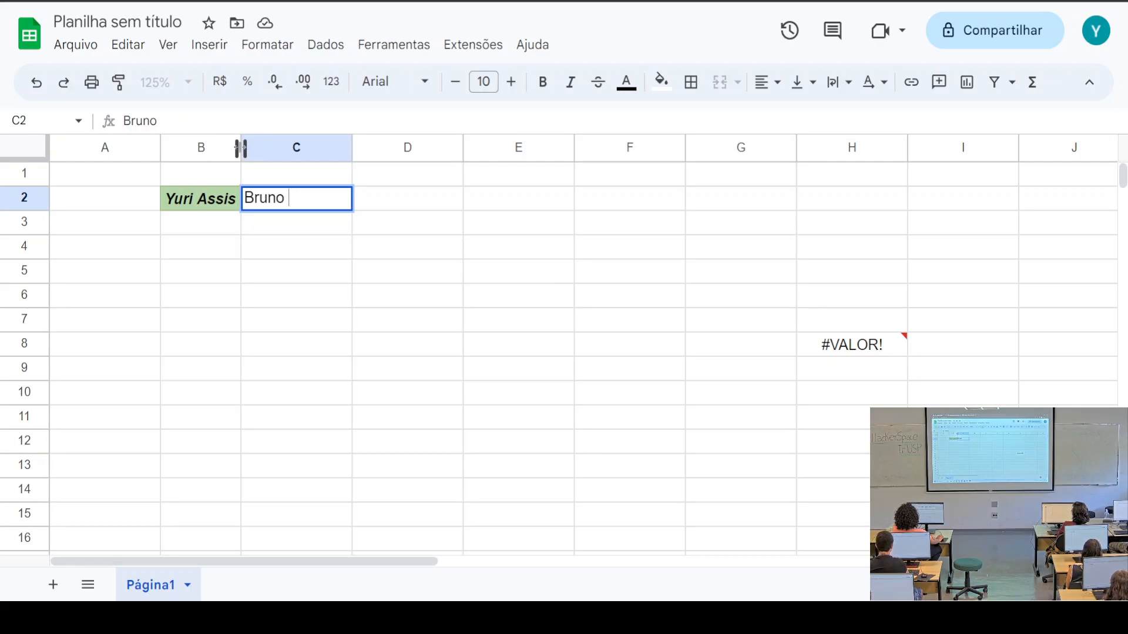
double_click(241, 148)
left_click(422, 350)
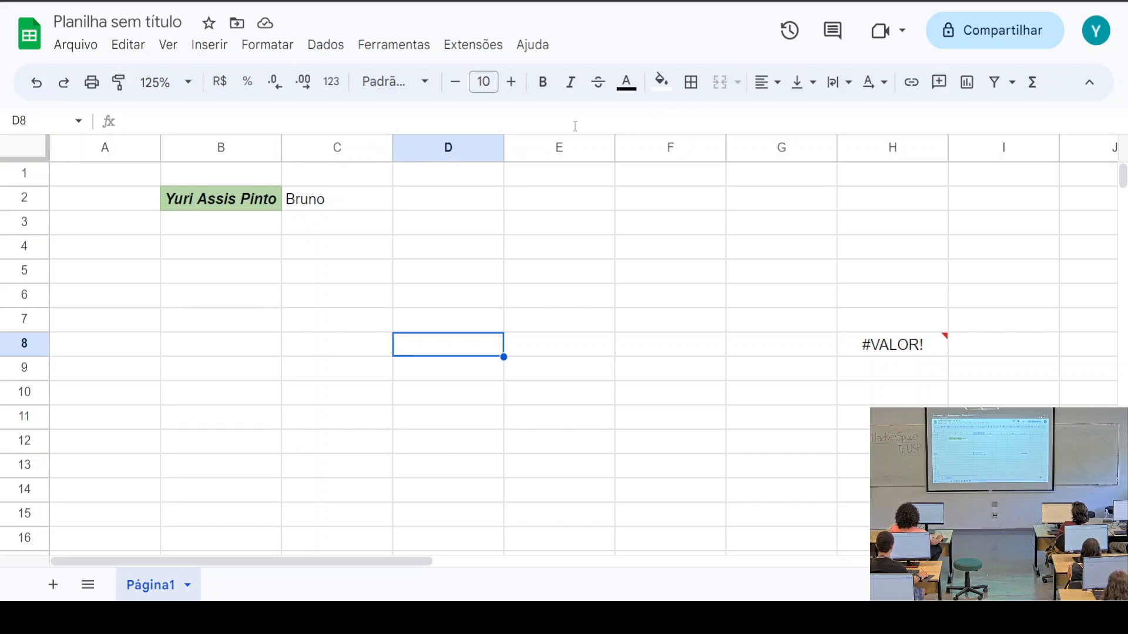
Apply All borders to every cell in B2:D13
left_click(692, 84)
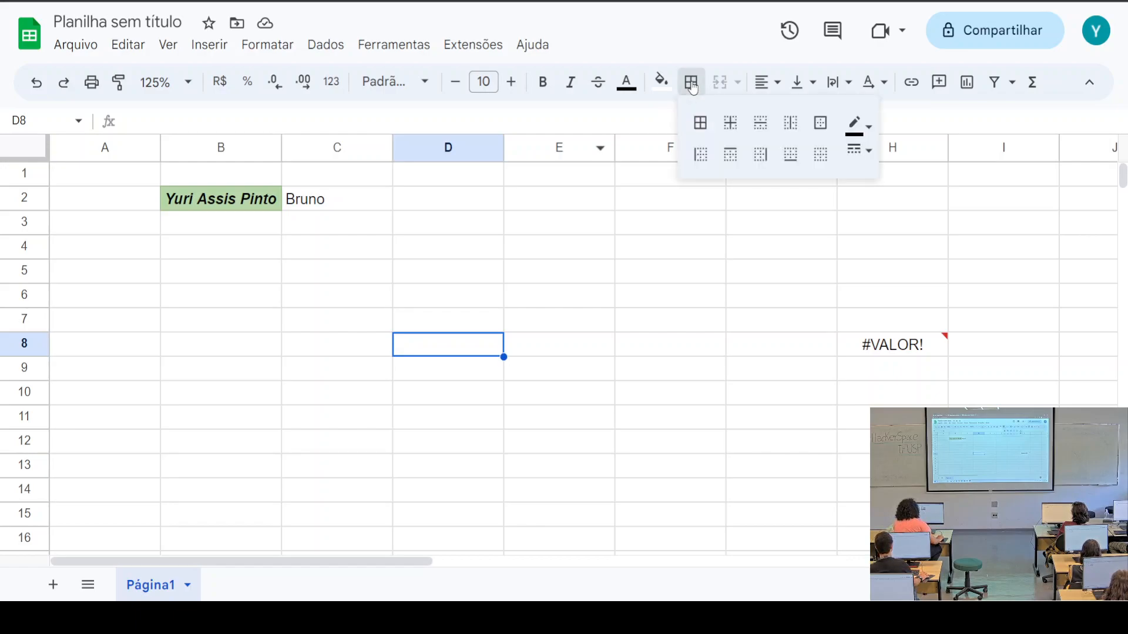
left_click(188, 232)
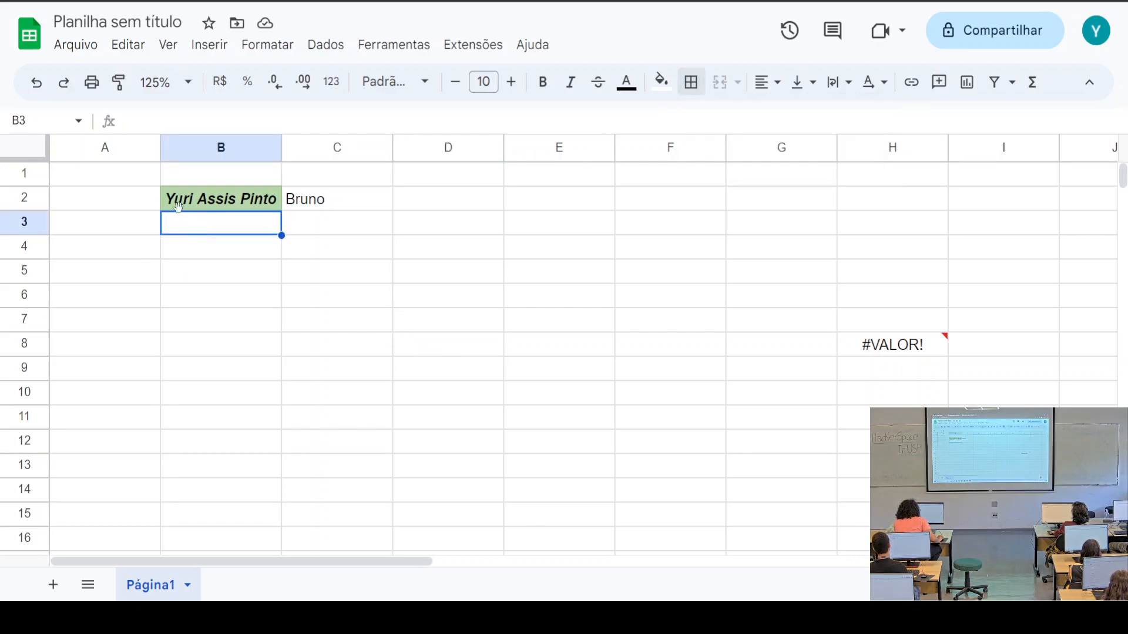
left_click_drag(174, 200, 502, 468)
left_click(688, 86)
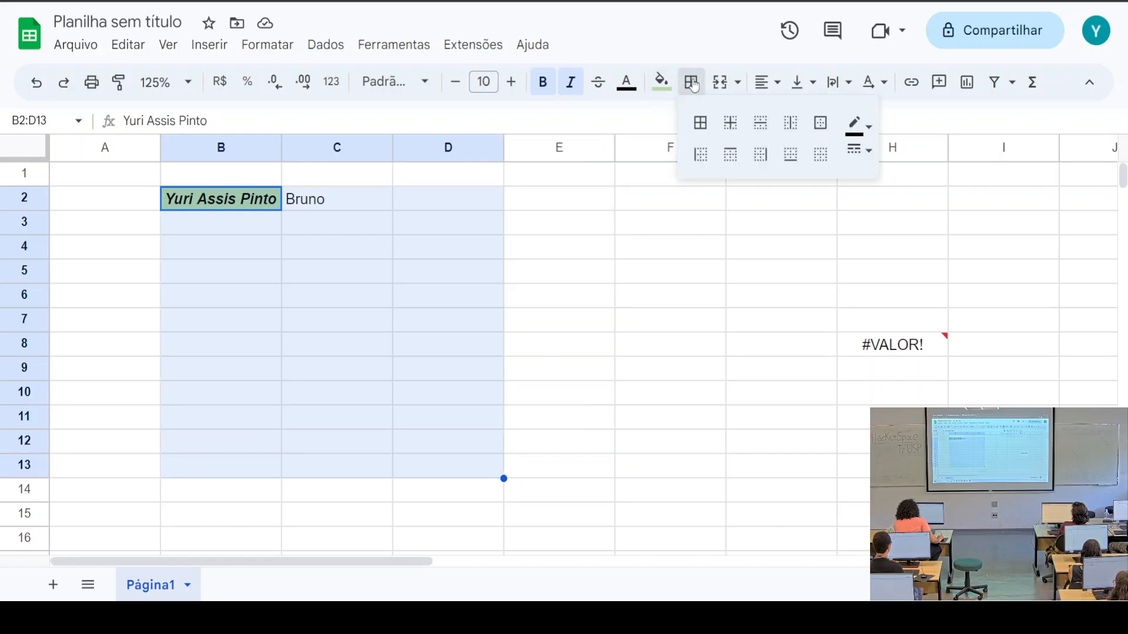
left_click(704, 126)
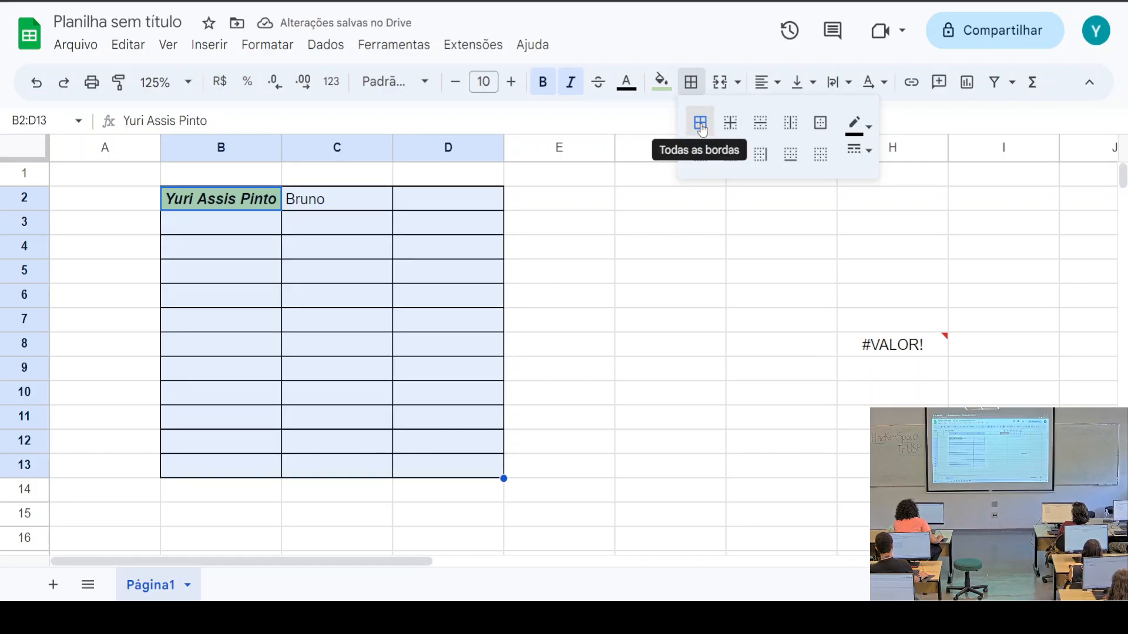
Put an outer border around E3:G8, then select F11:G14
left_click_drag(611, 221, 785, 336)
left_click(692, 82)
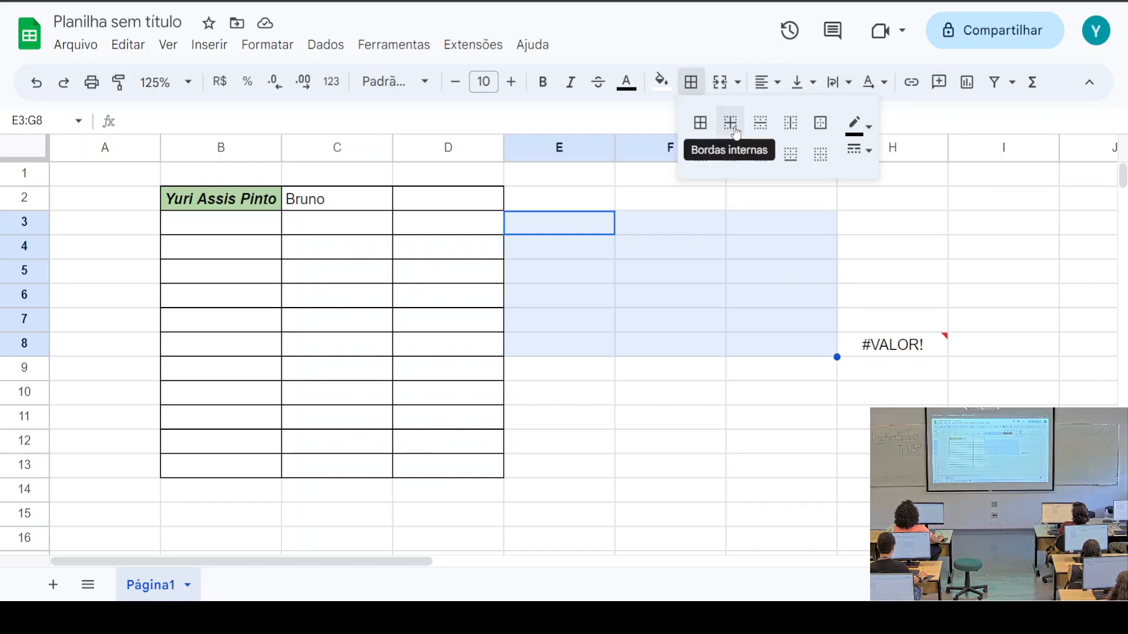
left_click(821, 123)
left_click(927, 295)
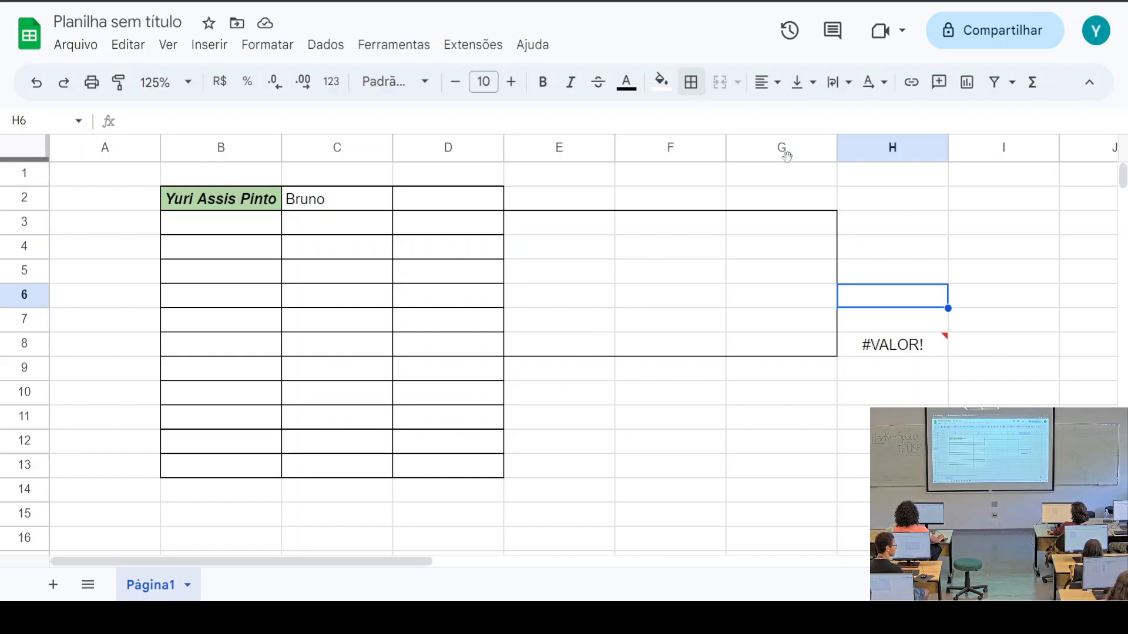
left_click(718, 520)
left_click_drag(682, 418, 809, 489)
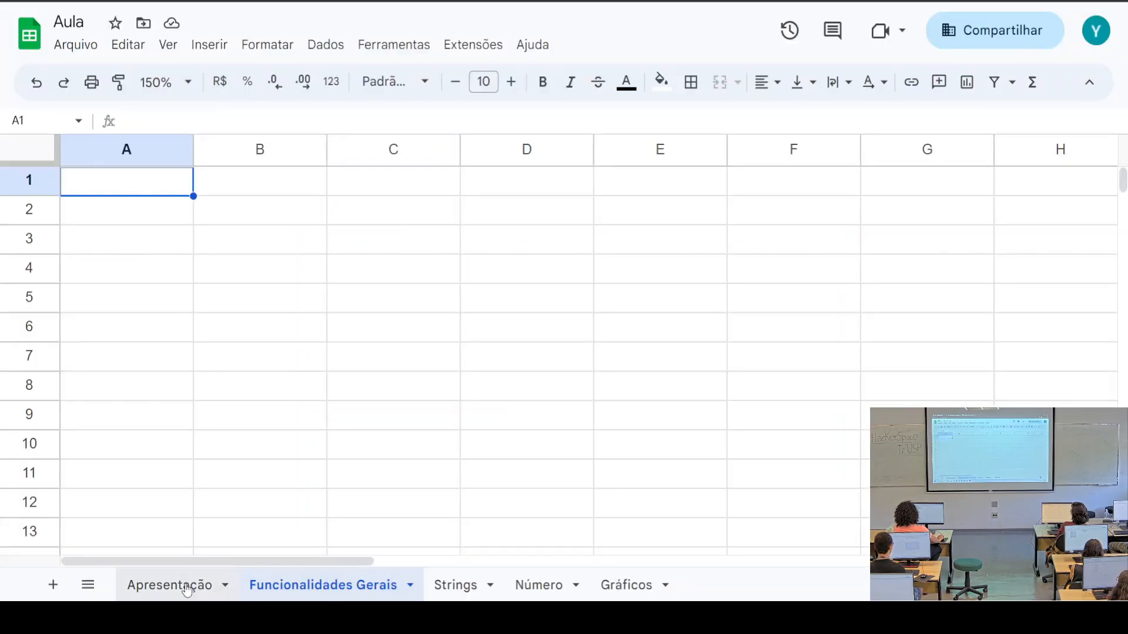
Switch to the Apresentação sheet tab of the Aula workbook
left_click(187, 589)
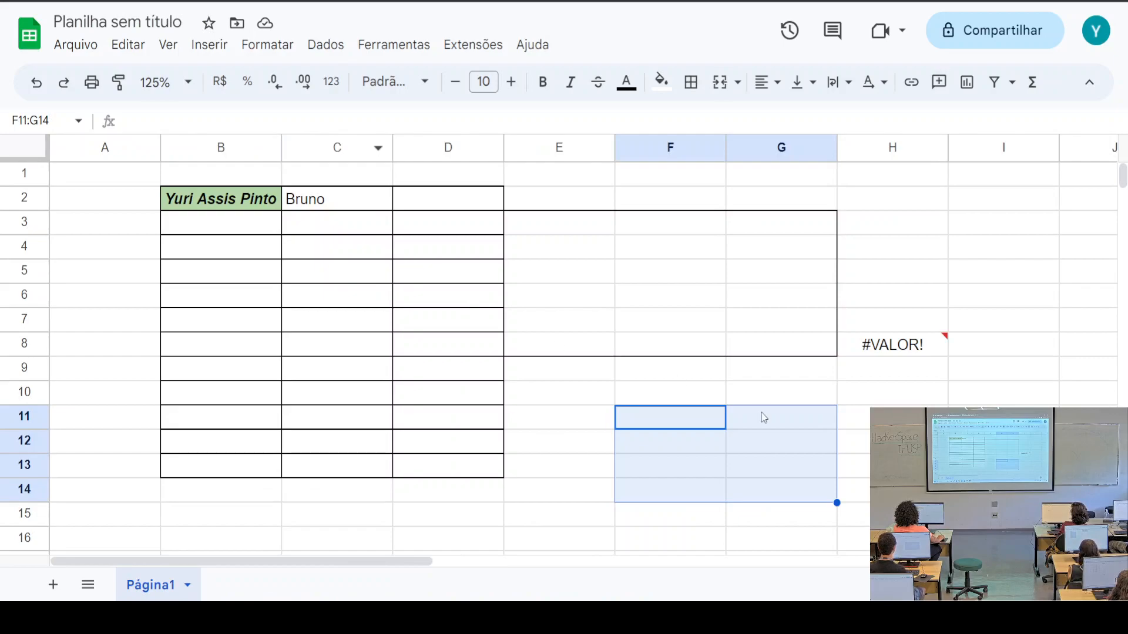
Merge F11:G14 into one cell, then select the range F9:G14 around it
left_click(720, 82)
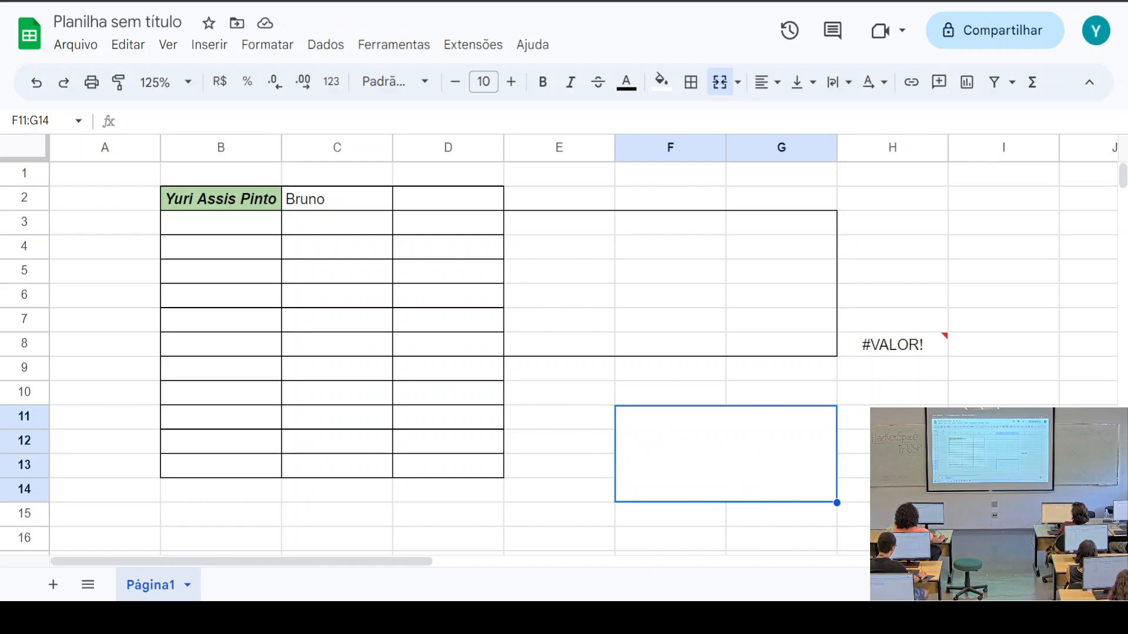
left_click(893, 418)
scroll(892, 418, "down", 2)
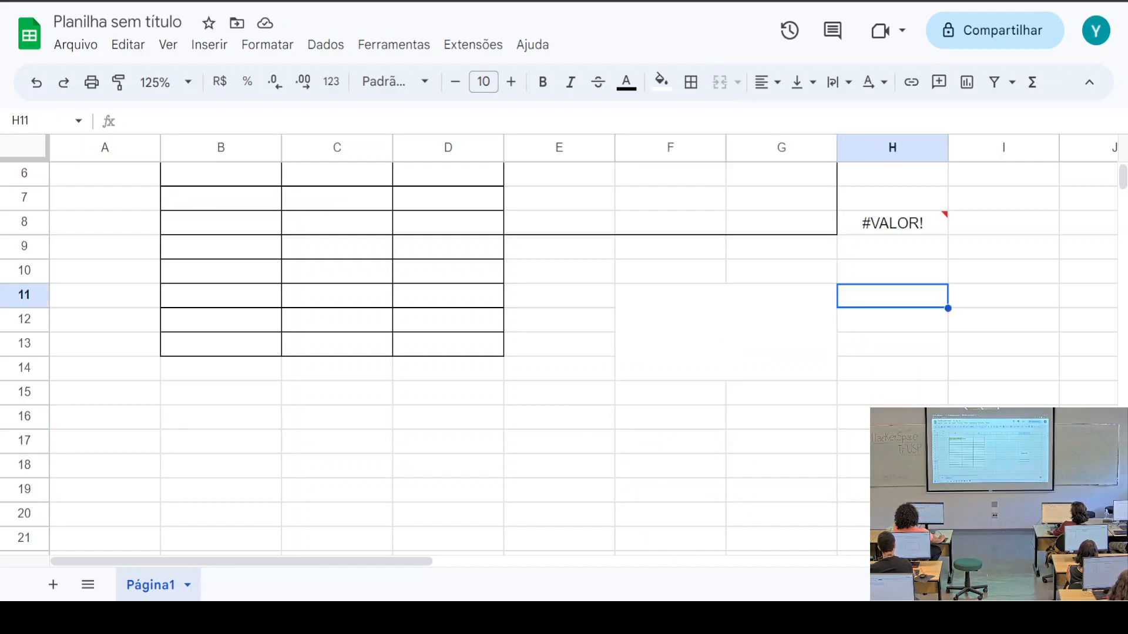
left_click(652, 246)
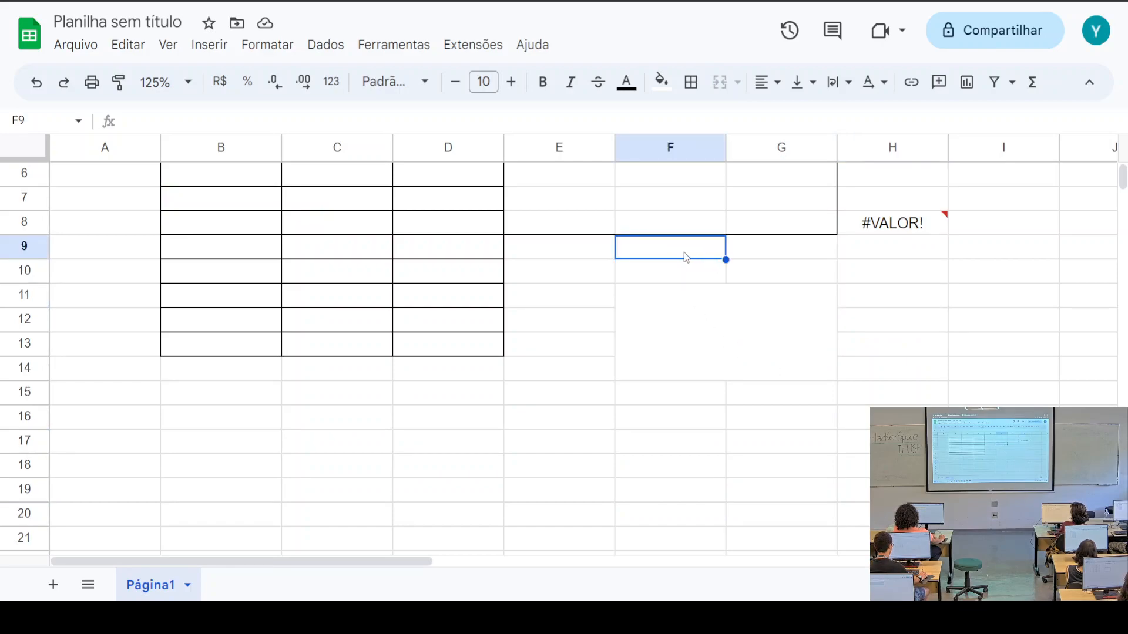
left_click_drag(684, 256, 685, 307)
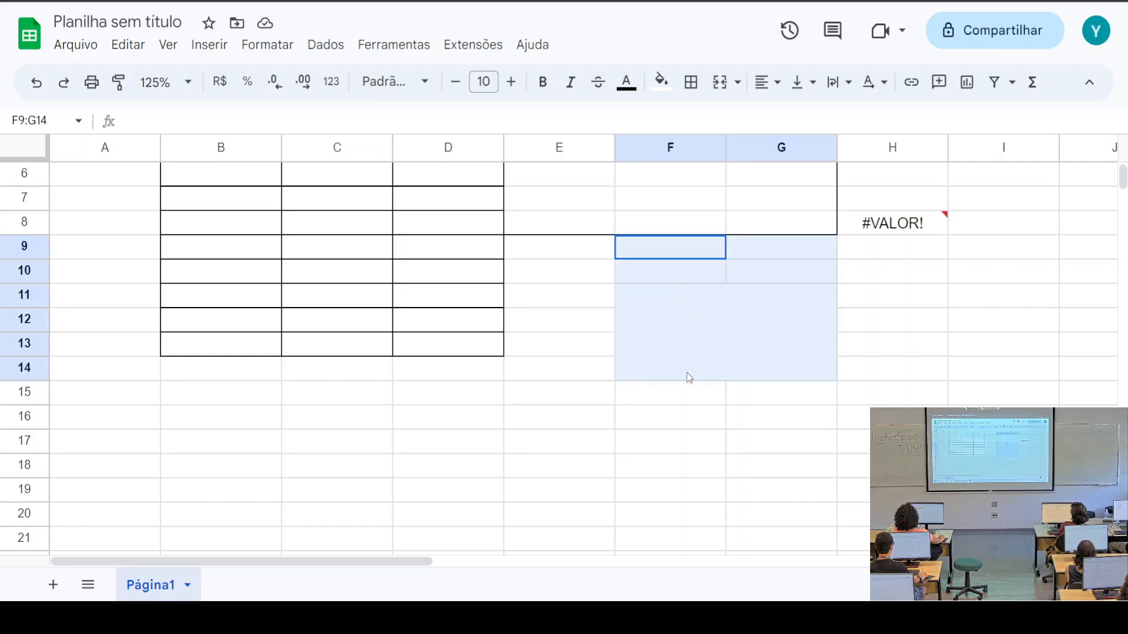
left_click_drag(689, 371, 689, 485)
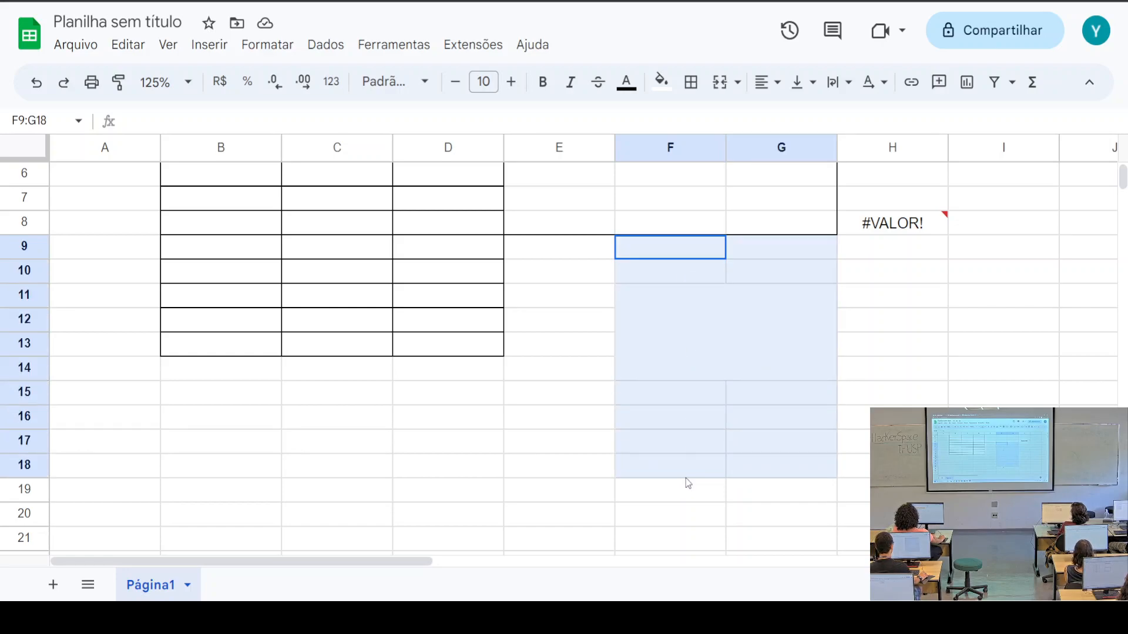
left_click_drag(685, 479, 694, 310)
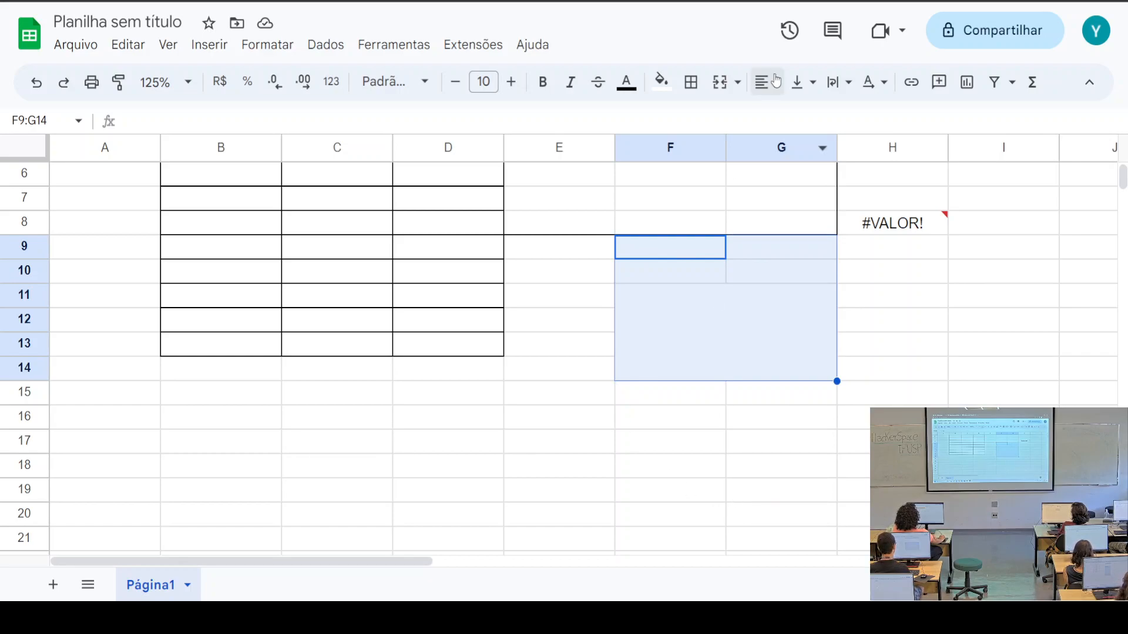
Unmerge the F11:G14 block back into separate cells with Desfazer mesclagem
left_click(739, 83)
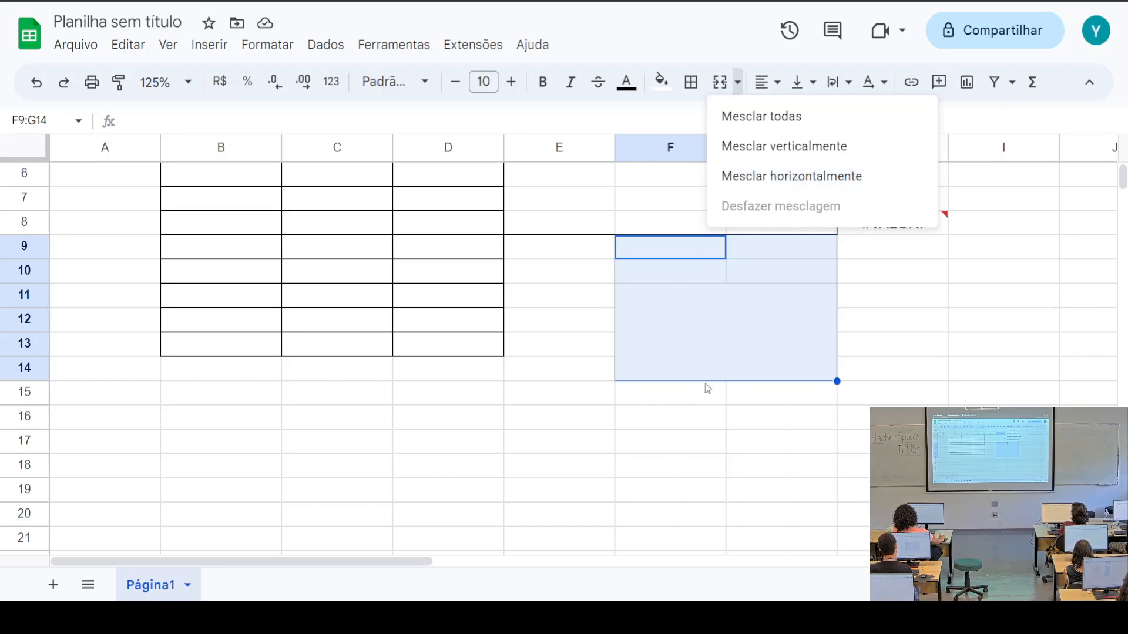
left_click(670, 263)
left_click(693, 315)
left_click(737, 82)
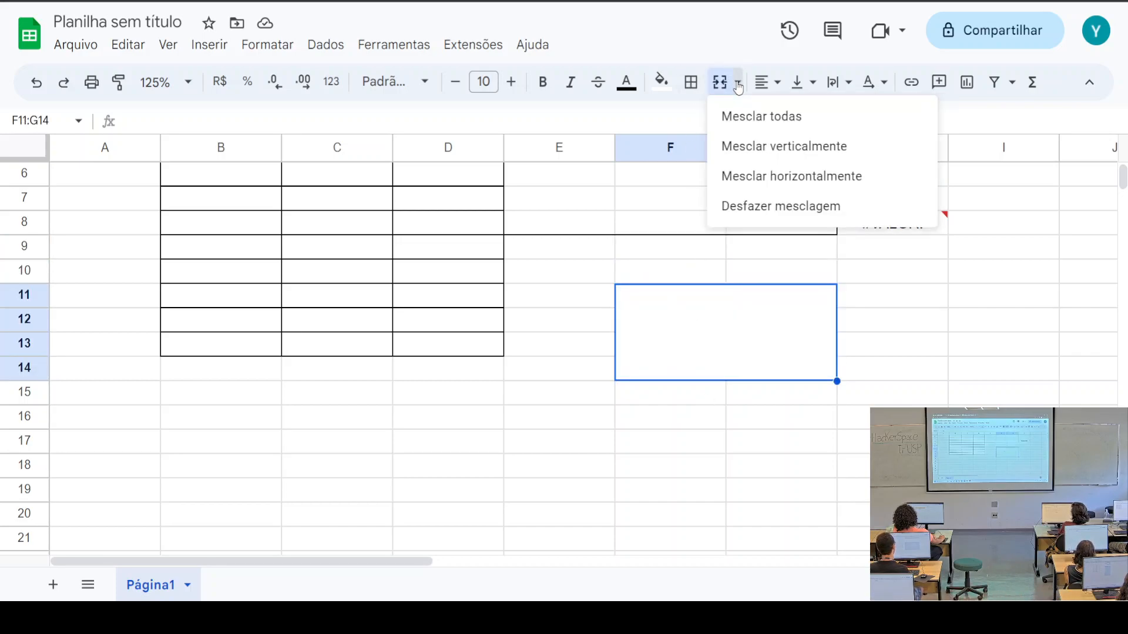
left_click(783, 211)
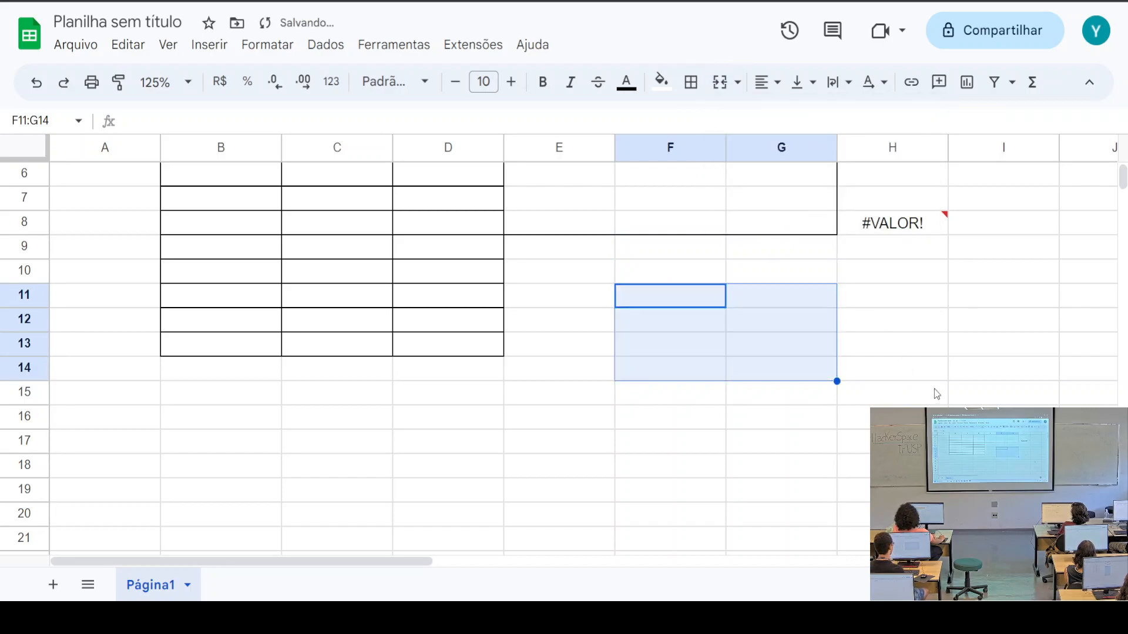
left_click(942, 367)
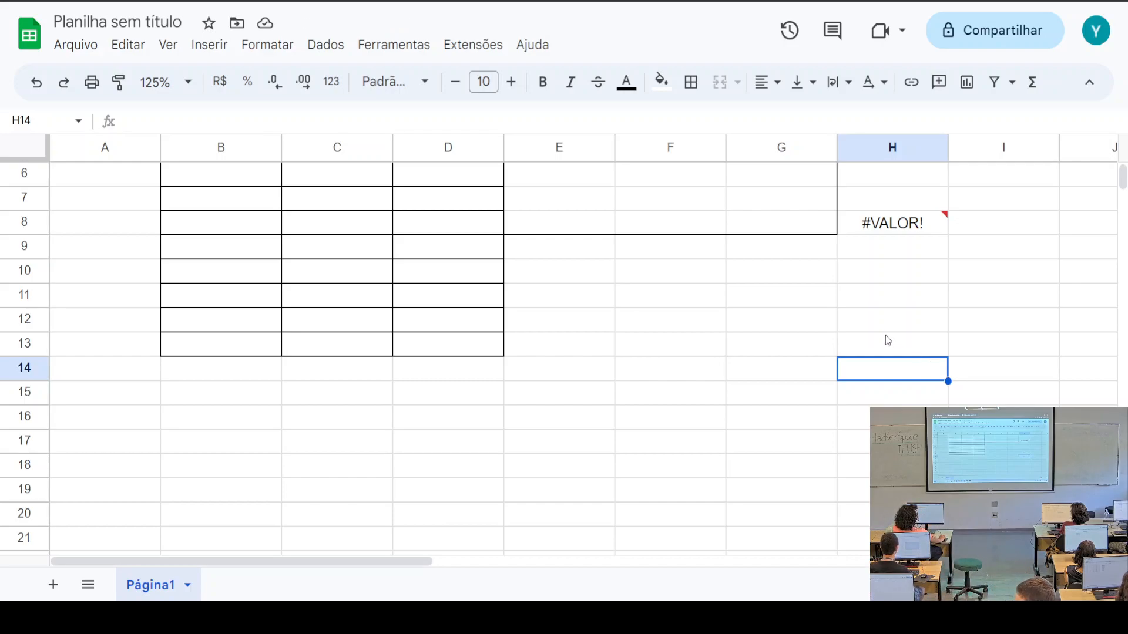
Widen column B and make row 2 much taller
scroll(728, 459, "up", 2)
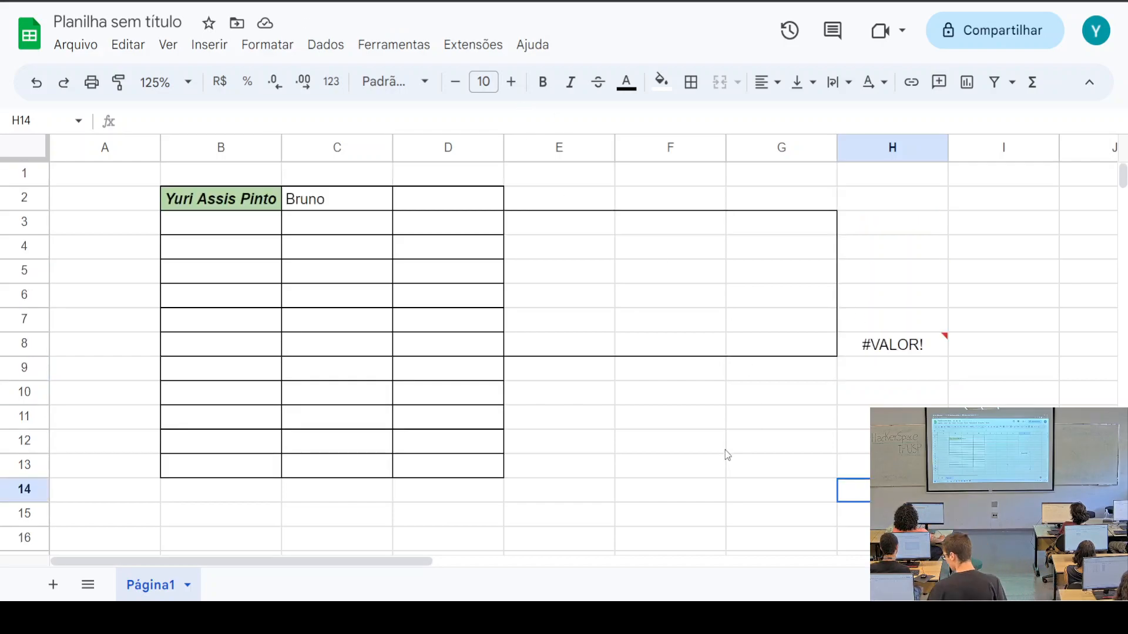
left_click_drag(281, 148, 431, 148)
left_click_drag(25, 210, 24, 318)
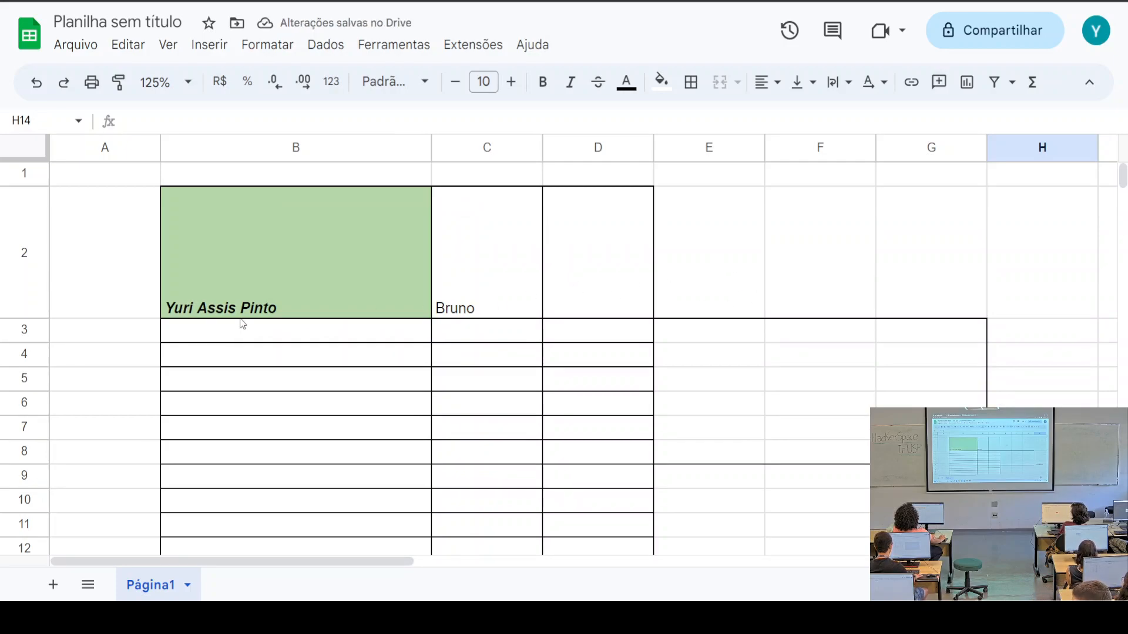
Align the name in B2 horizontally to Centro and vertically to Meio
double_click(268, 309)
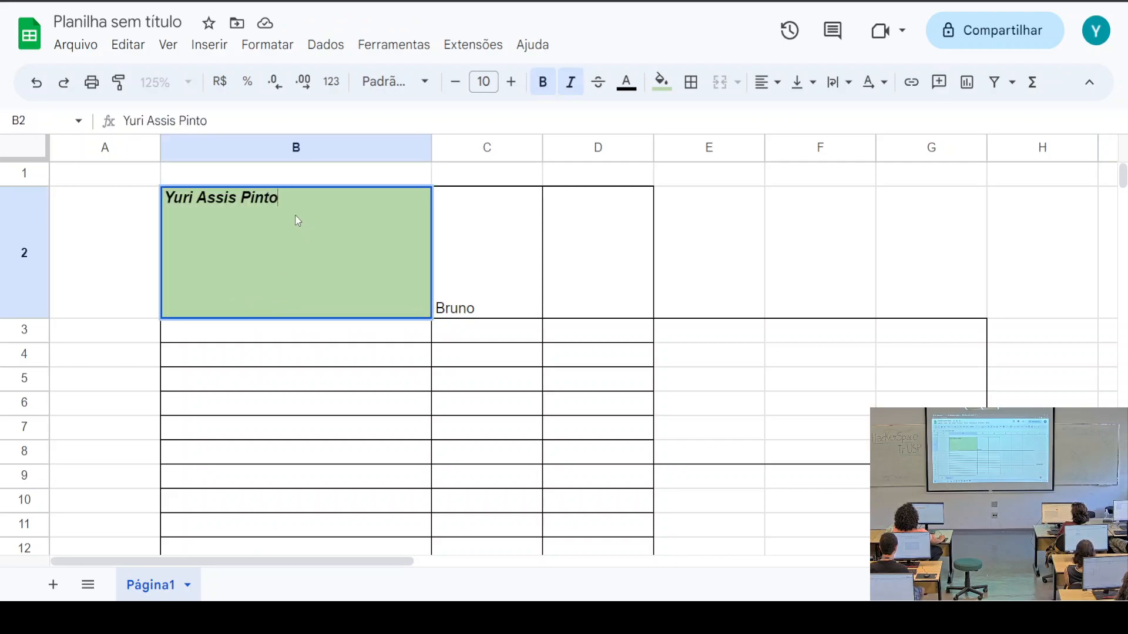
left_click(776, 88)
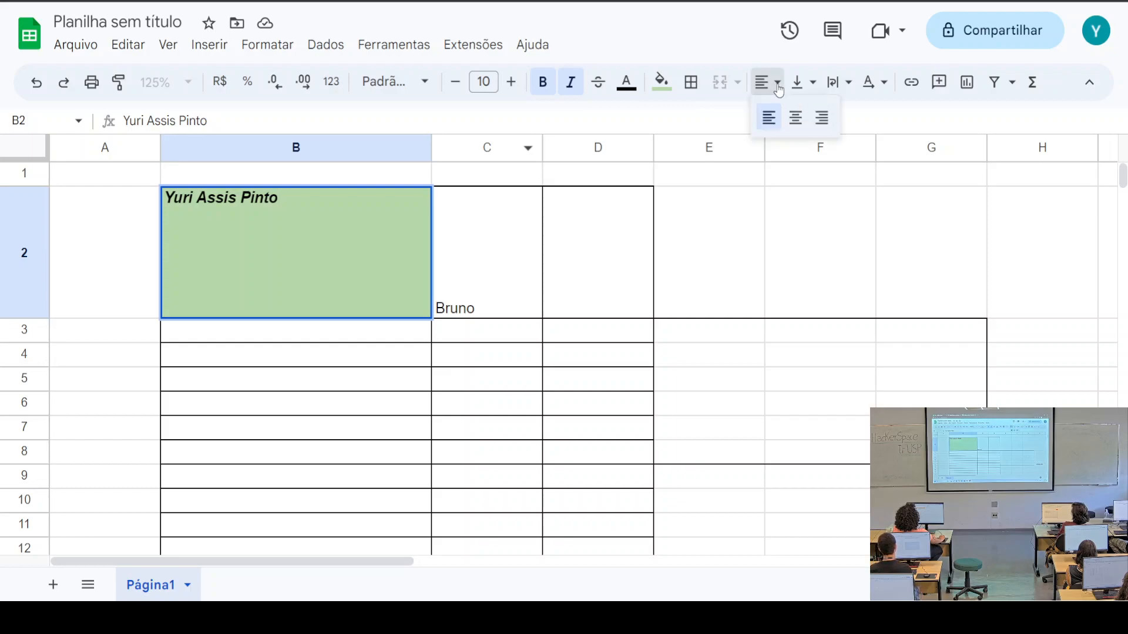
left_click(795, 118)
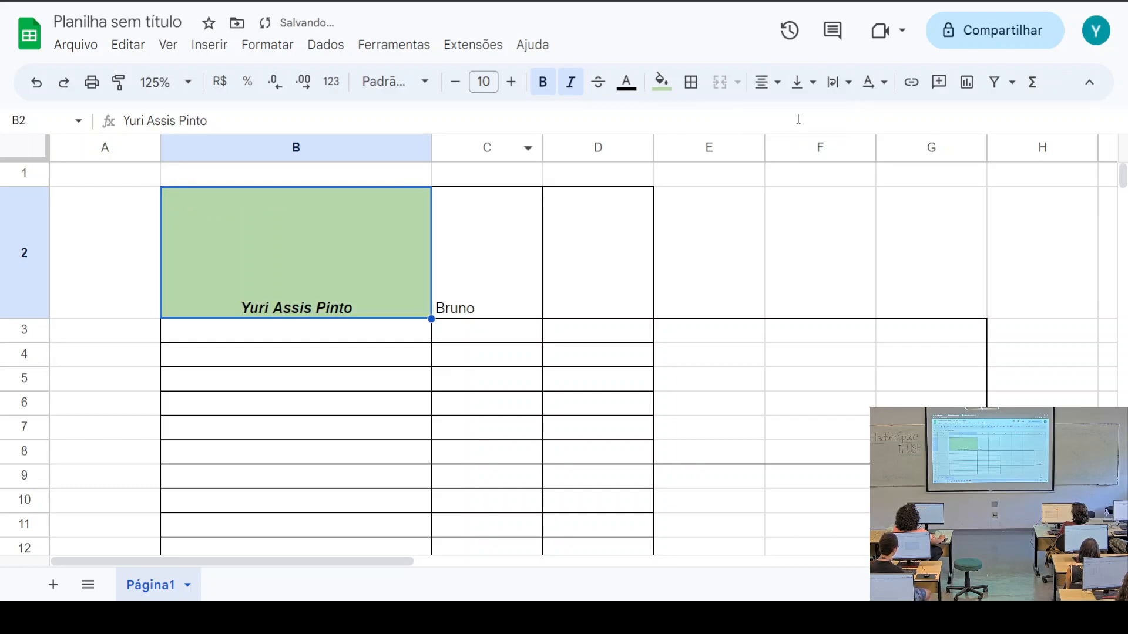
left_click(813, 84)
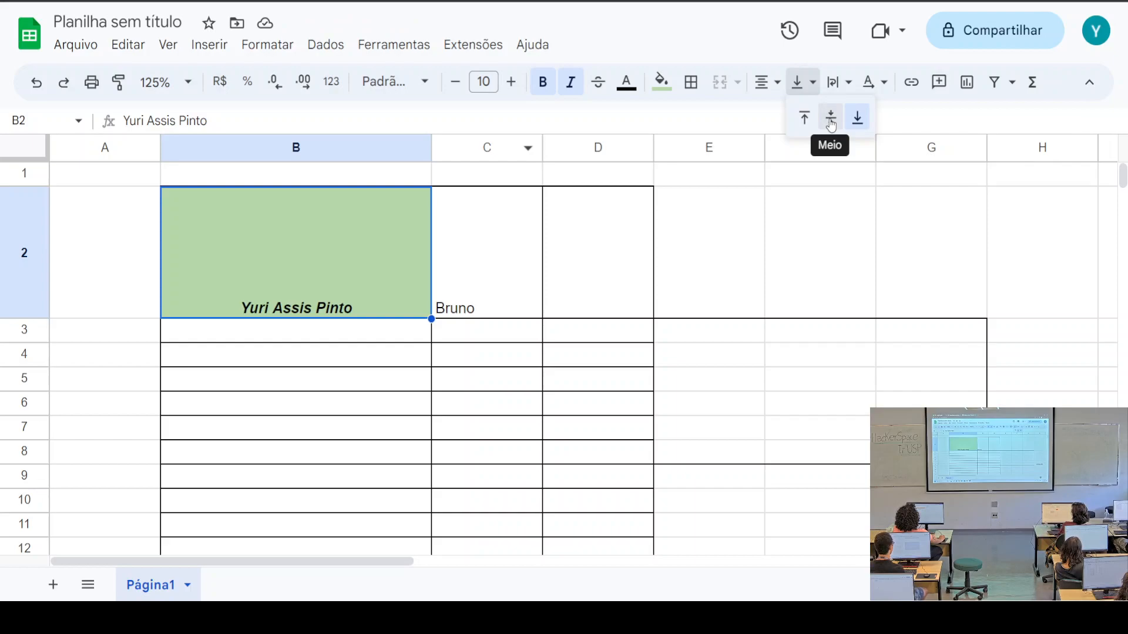
left_click(803, 124)
left_click(800, 82)
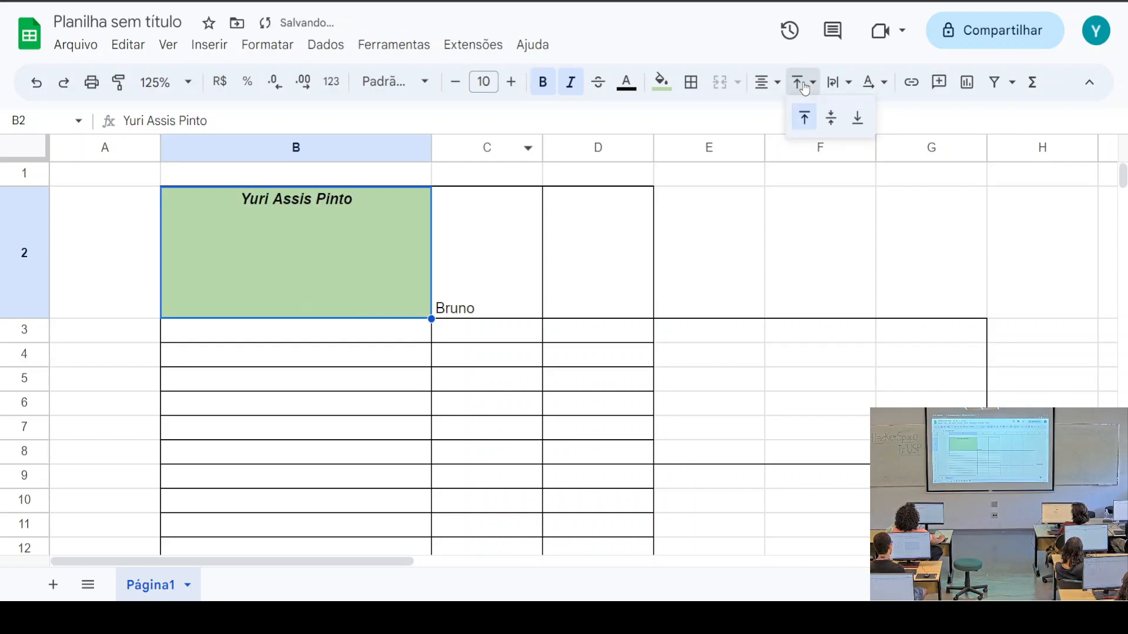
left_click(830, 118)
left_click(808, 87)
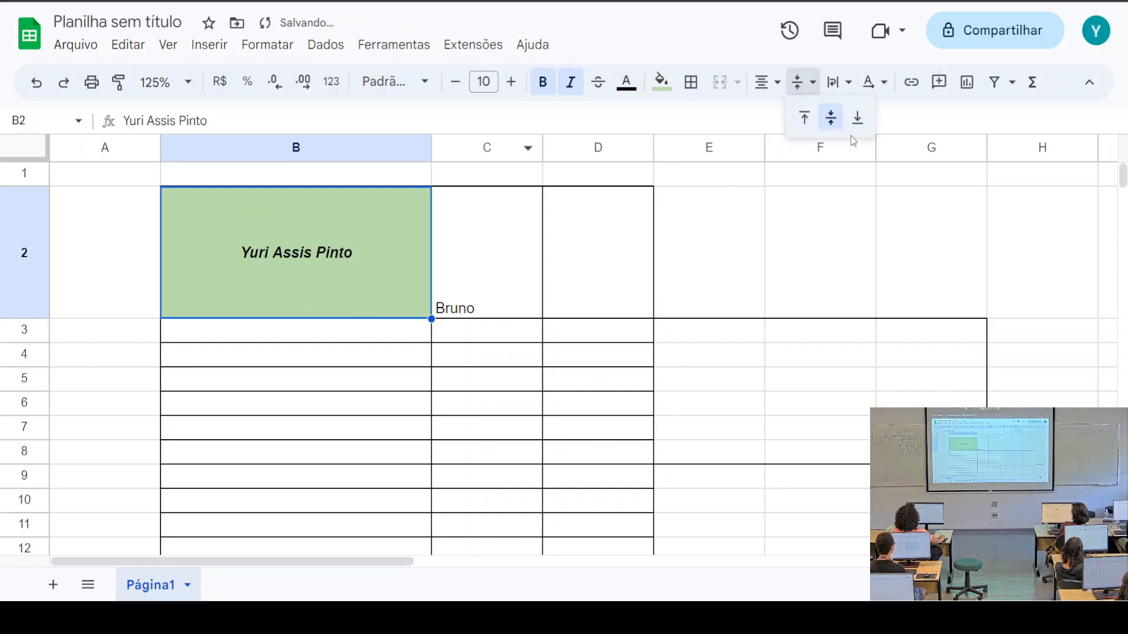
left_click(854, 118)
left_click(803, 87)
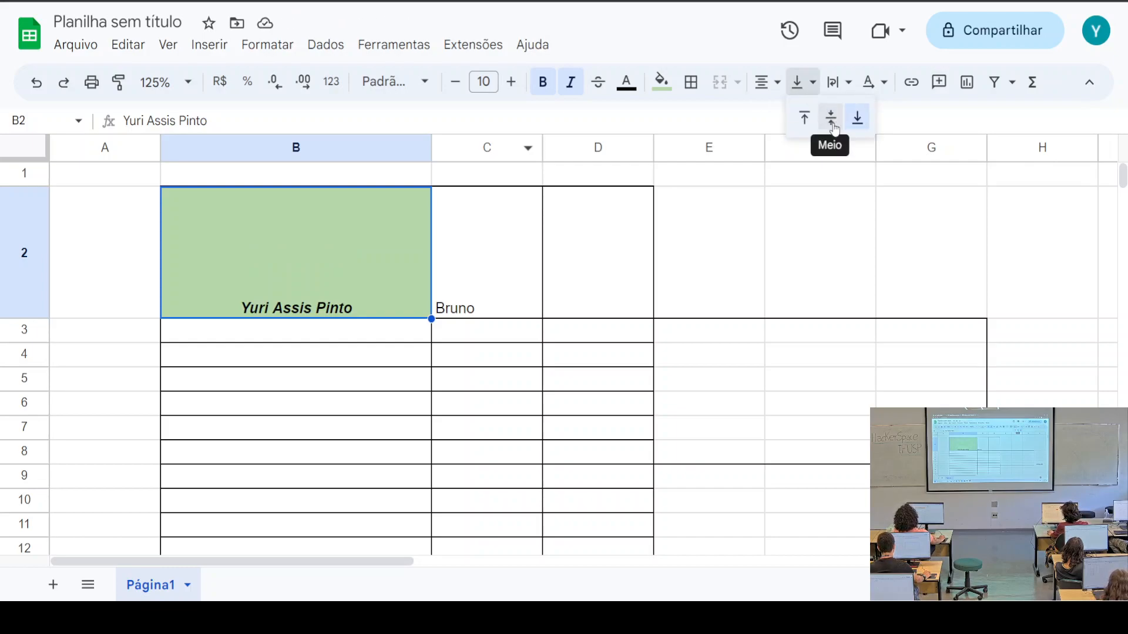
left_click(831, 120)
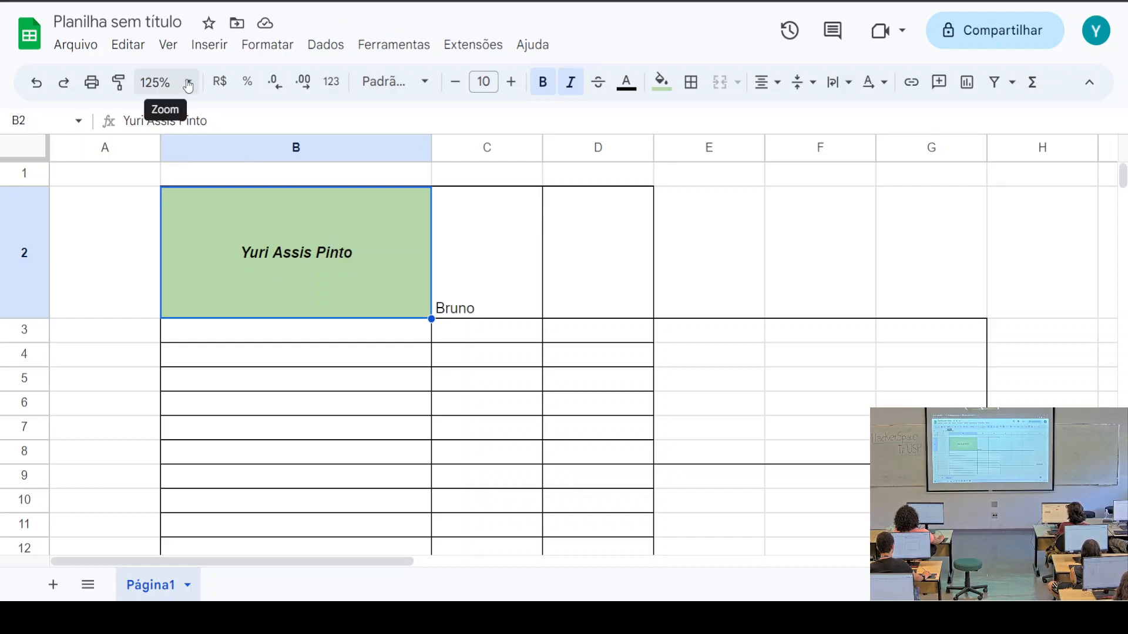
Try the sheet zoom at 200% and 75%, then settle on 150%
left_click(791, 282)
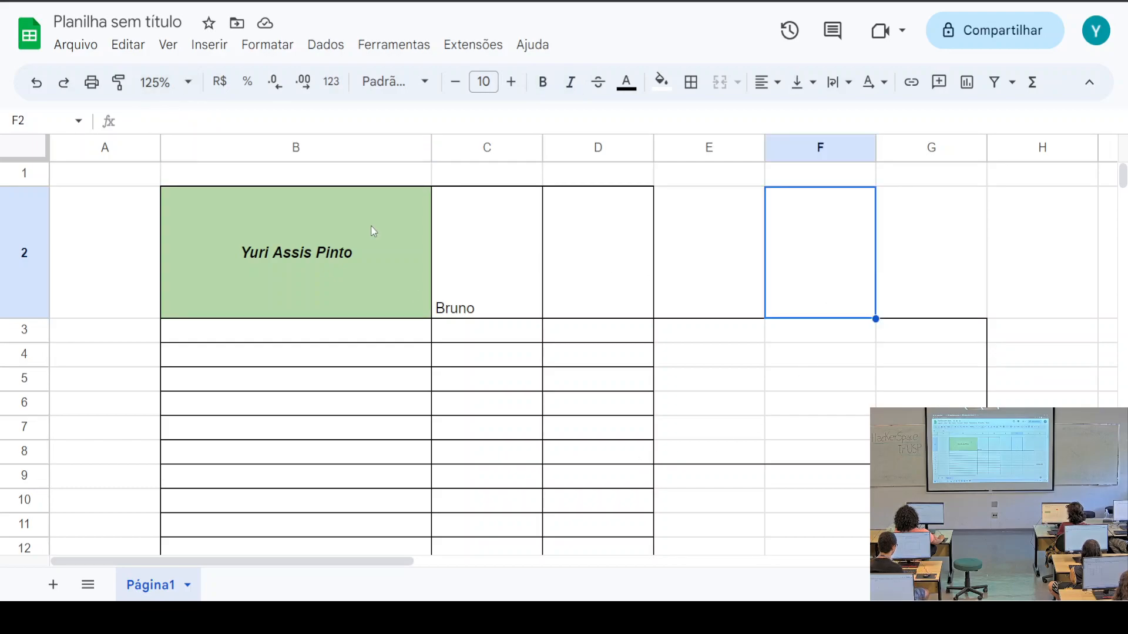
left_click(190, 82)
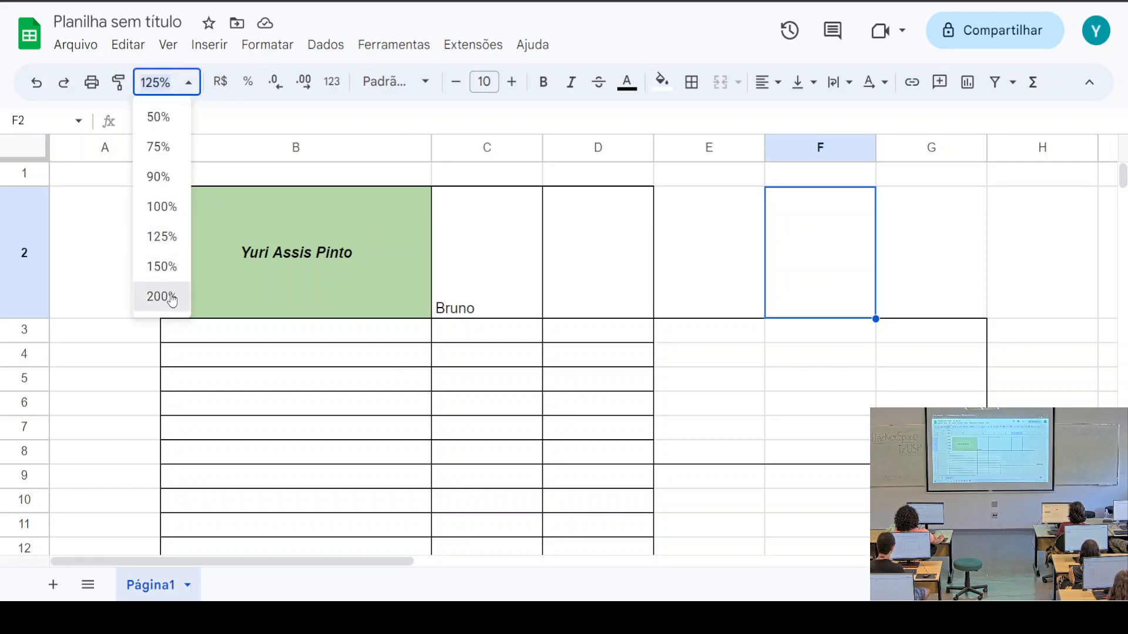
left_click(167, 297)
left_click(163, 83)
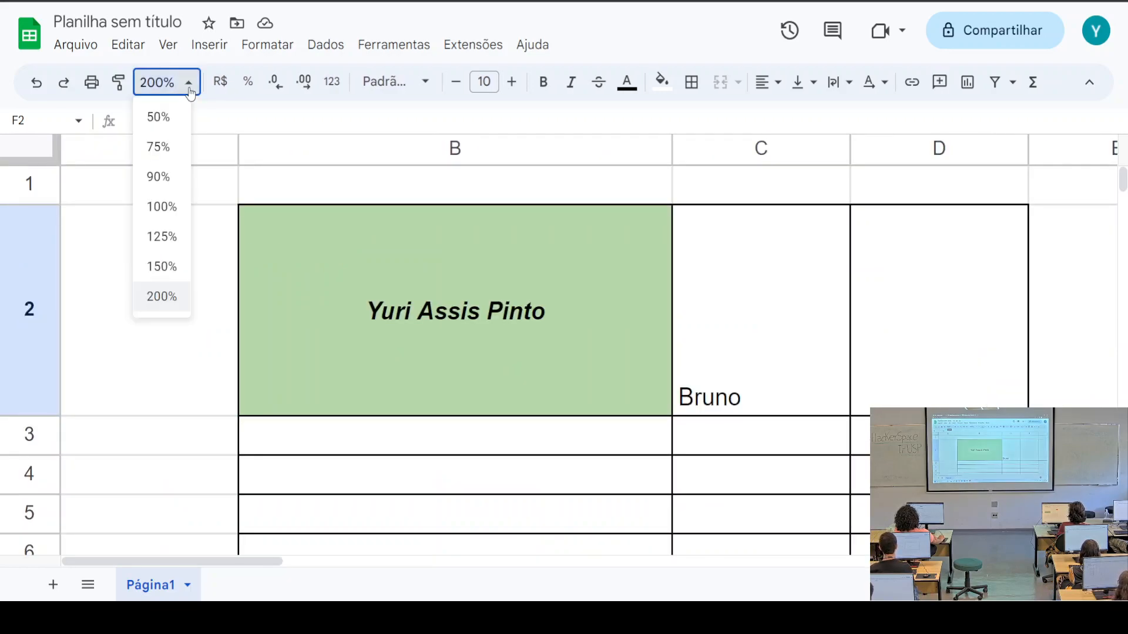
left_click(159, 147)
scroll(627, 375, "down", 2)
scroll(627, 376, "up", 2)
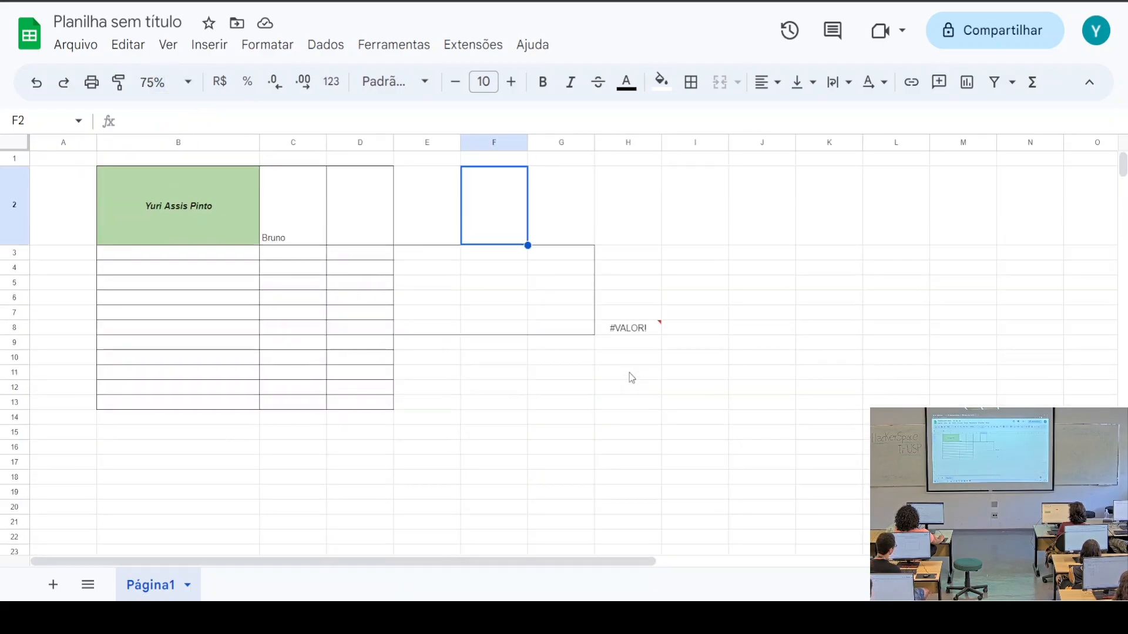
left_click(188, 84)
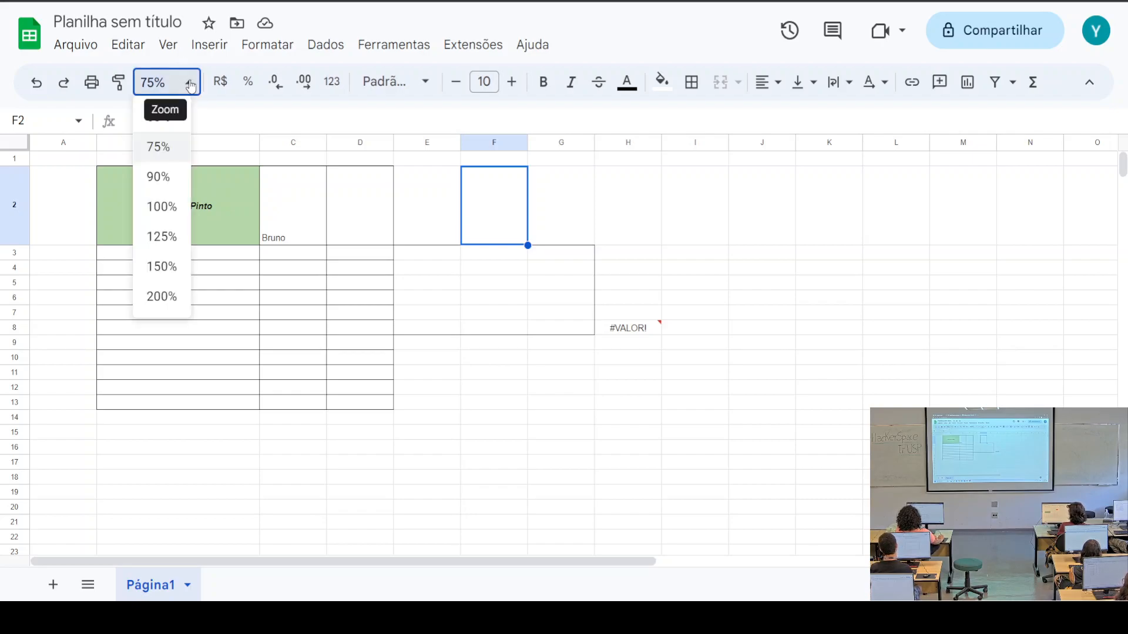
left_click(163, 265)
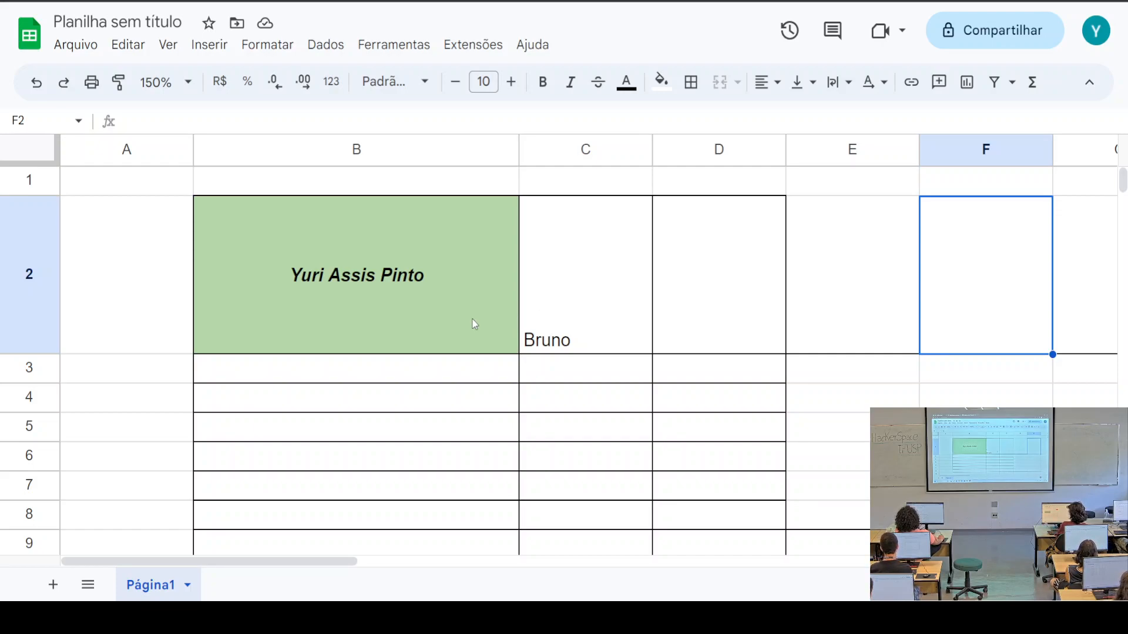
Switch to the Aula spreadsheet and open its Strings sheet
key("ctrl+Tab")
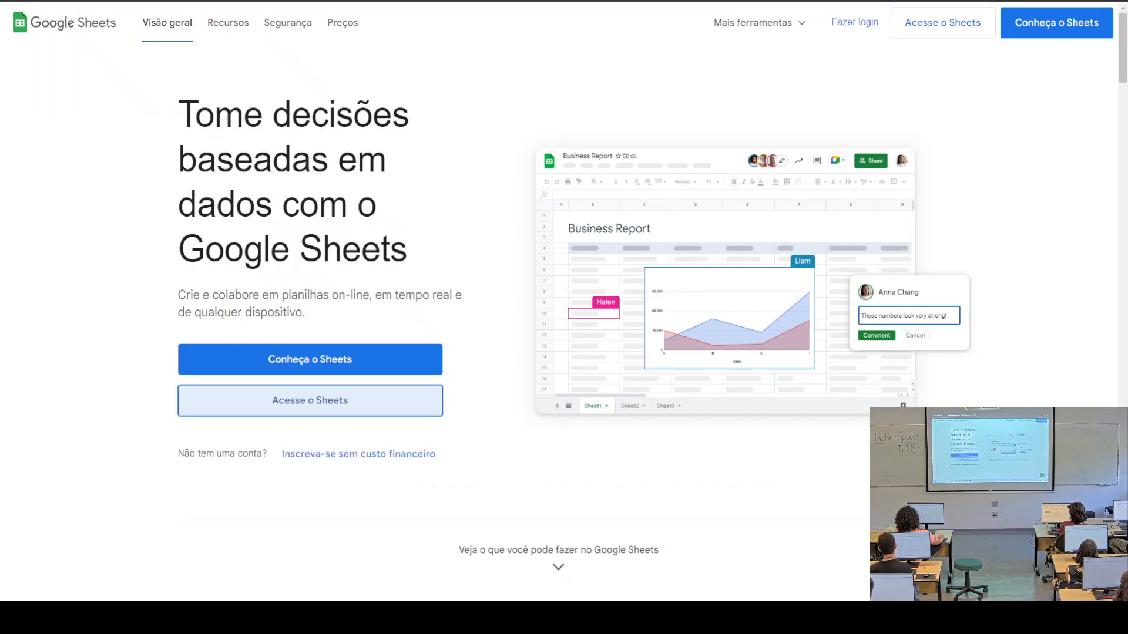
key("ctrl+Tab")
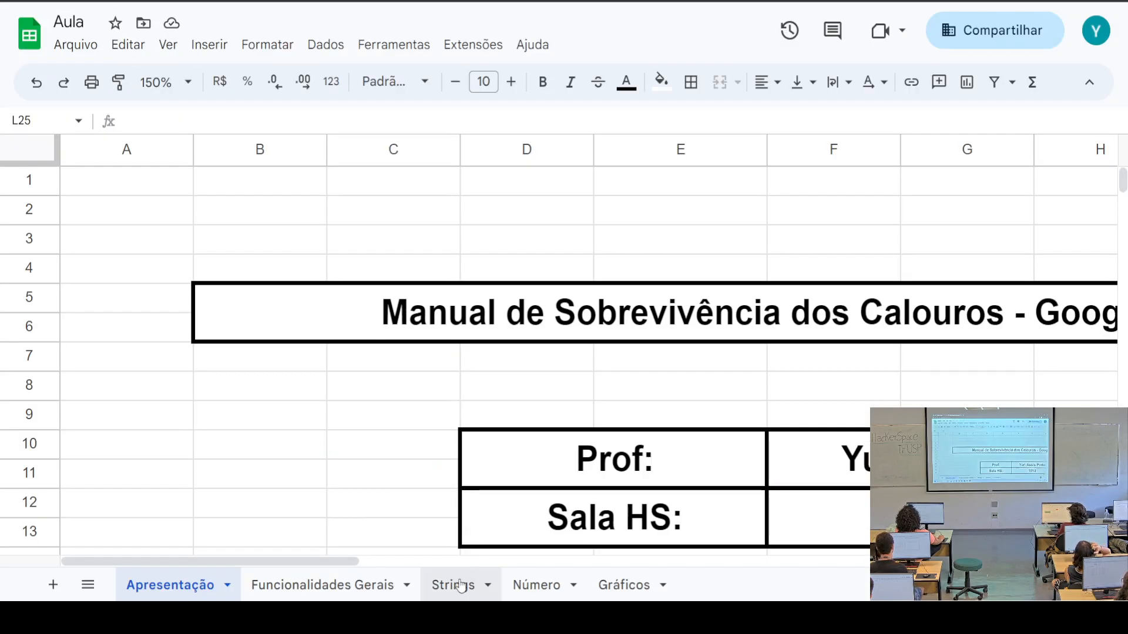
left_click(361, 585)
left_click(458, 586)
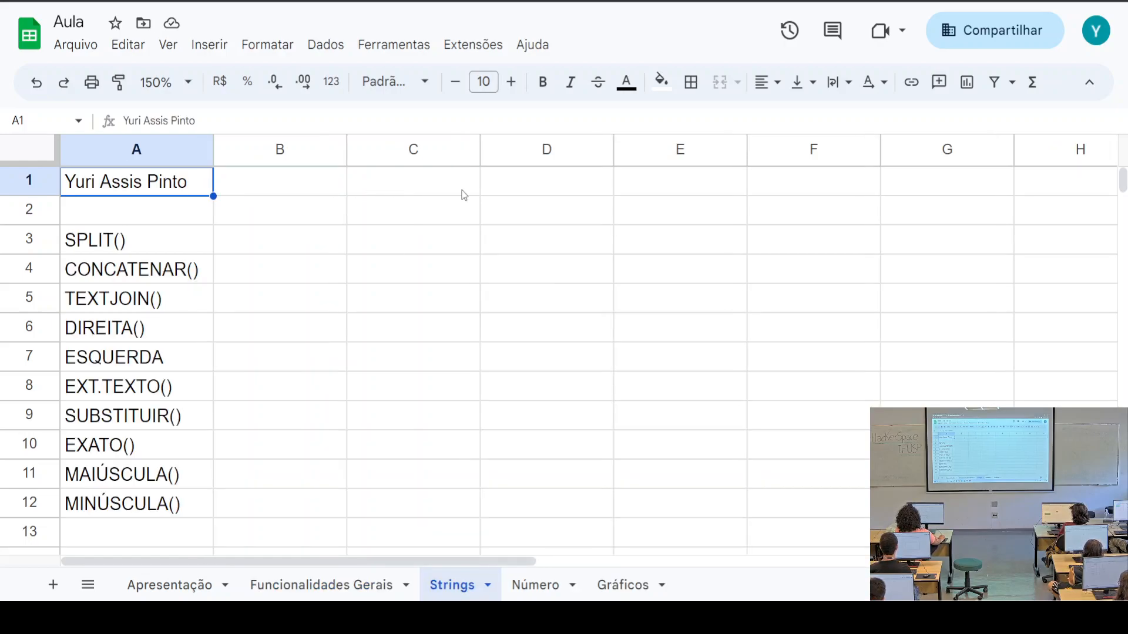
Enter test values 54.6 in D1 and 54,6 in D2, then delete them
left_click(530, 186)
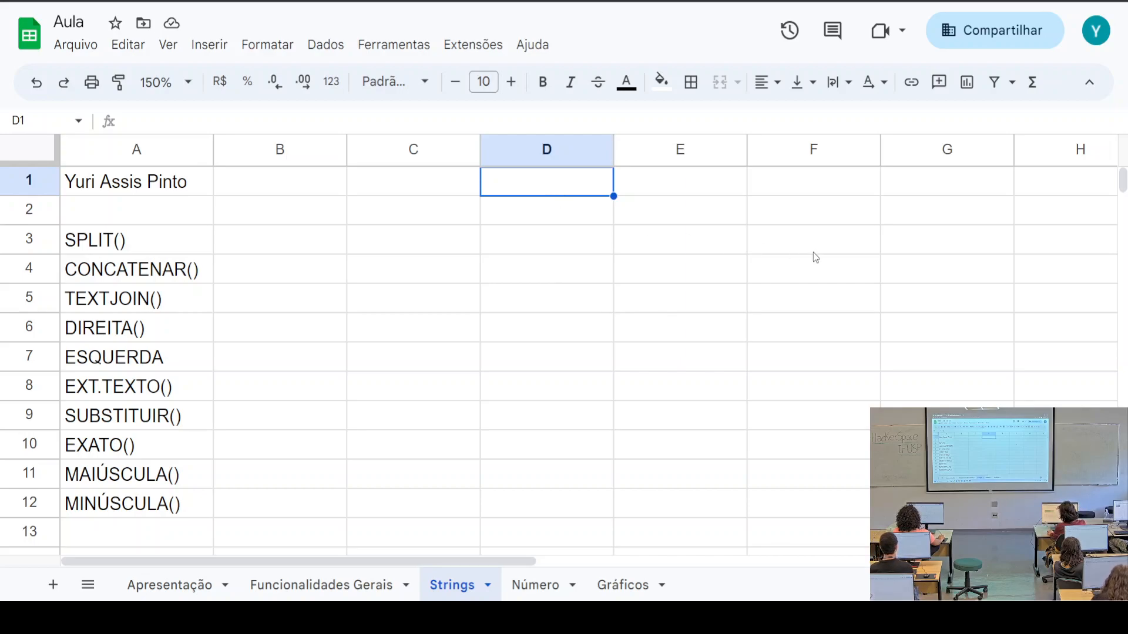
type("54")
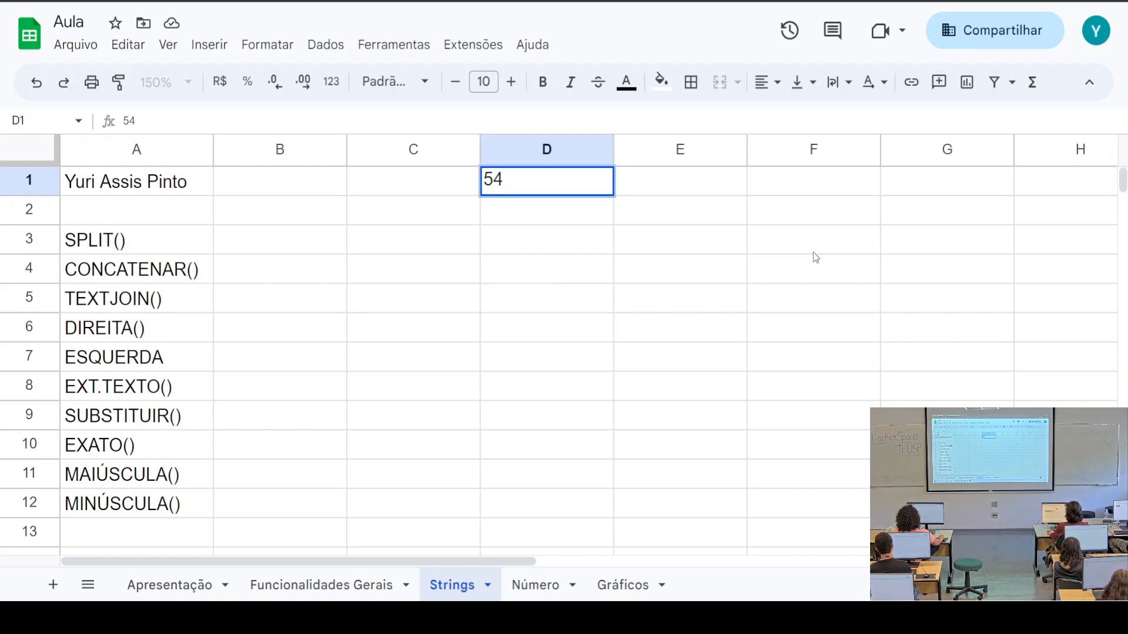
type(".6")
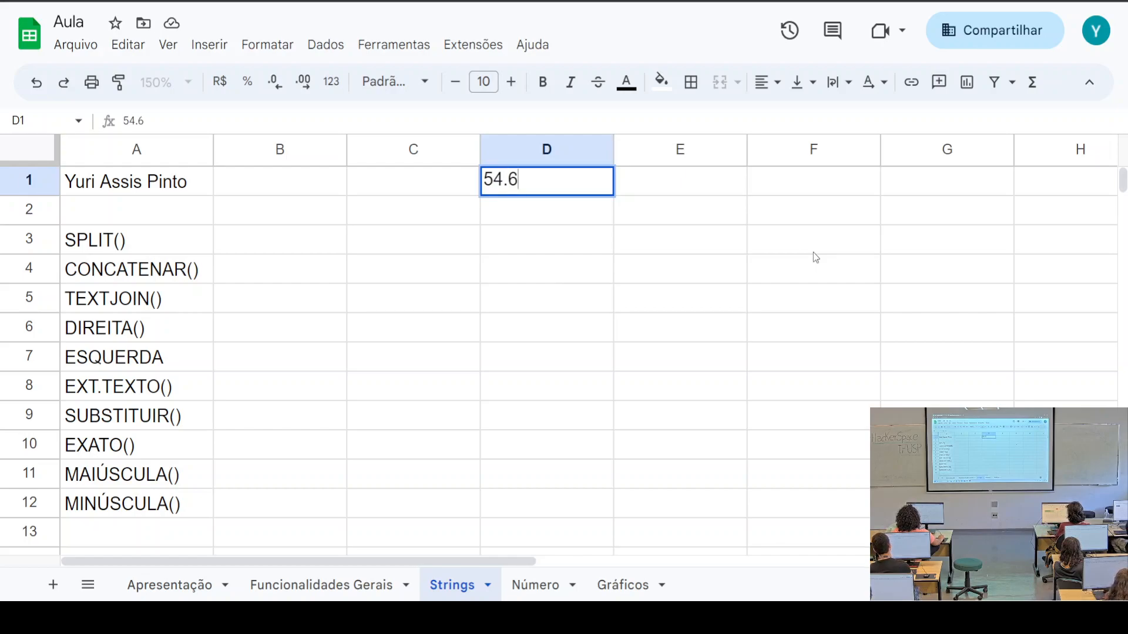
left_click(591, 282)
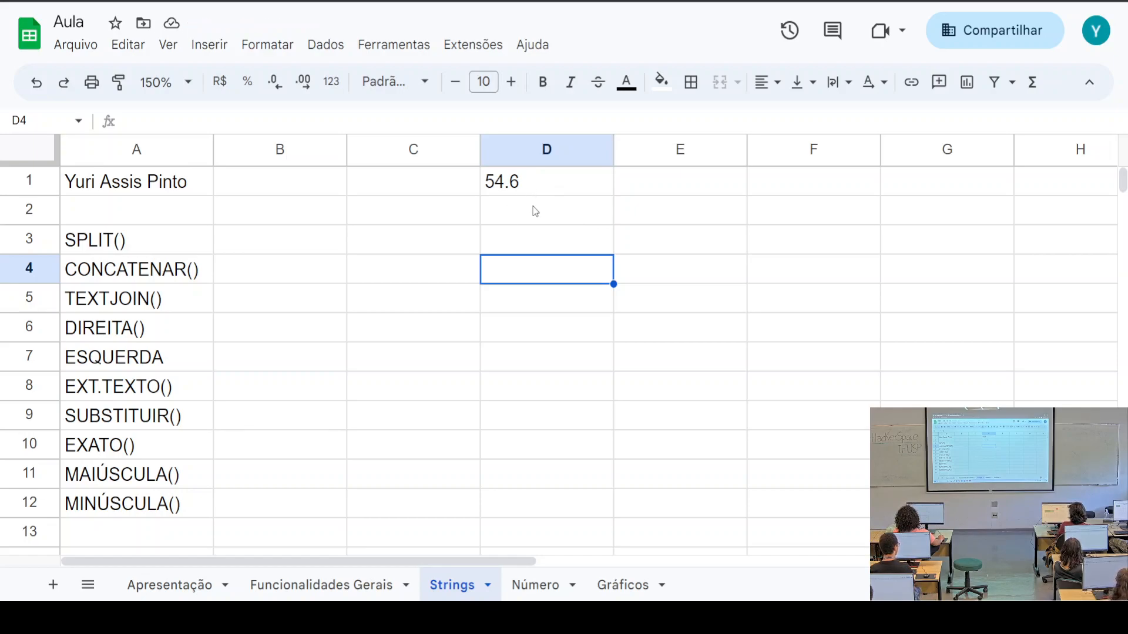
left_click(570, 222)
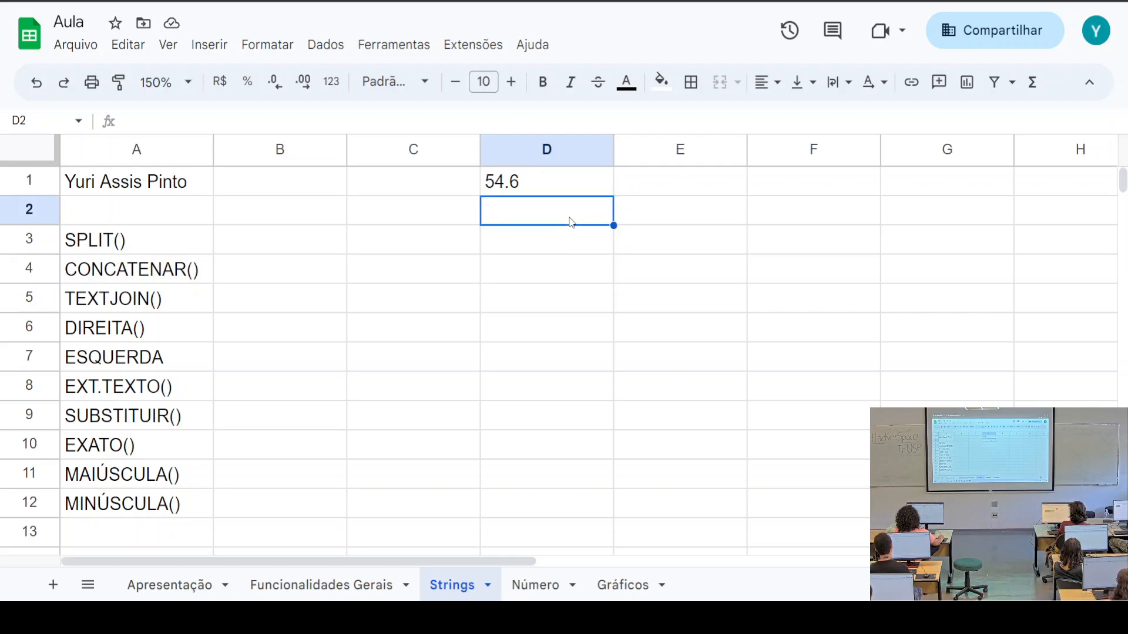
type("54")
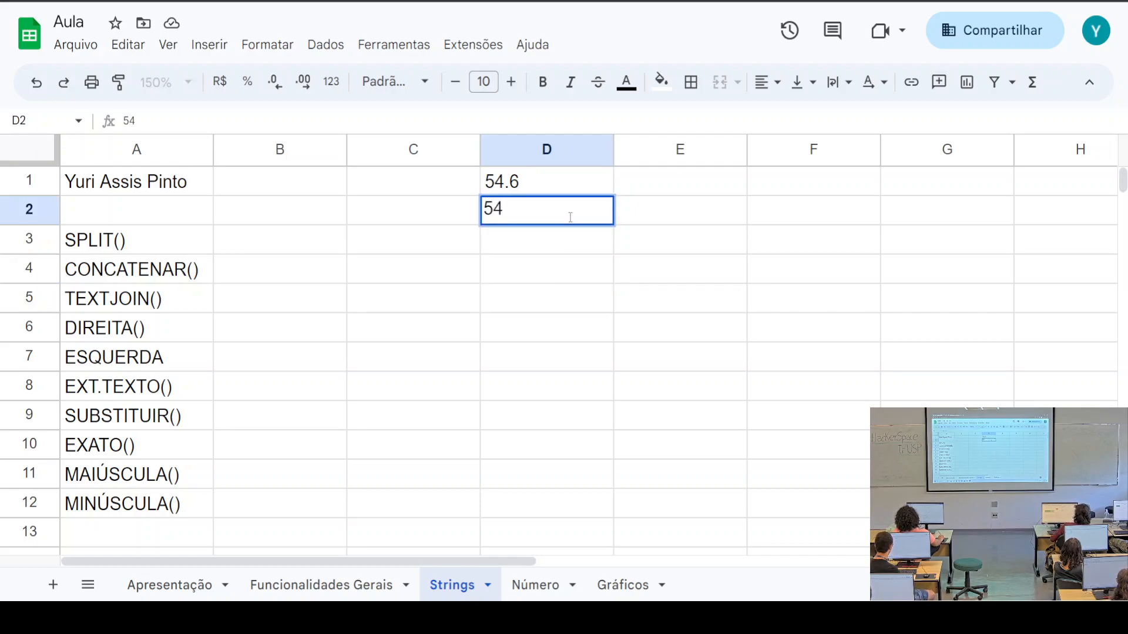
type(",6")
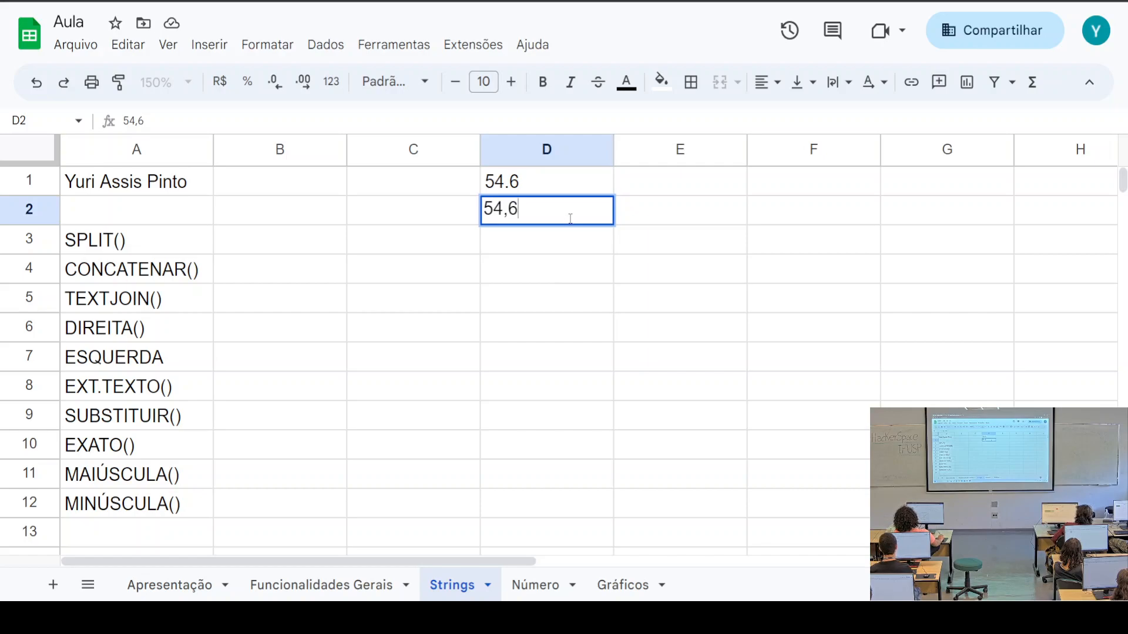
left_click(590, 297)
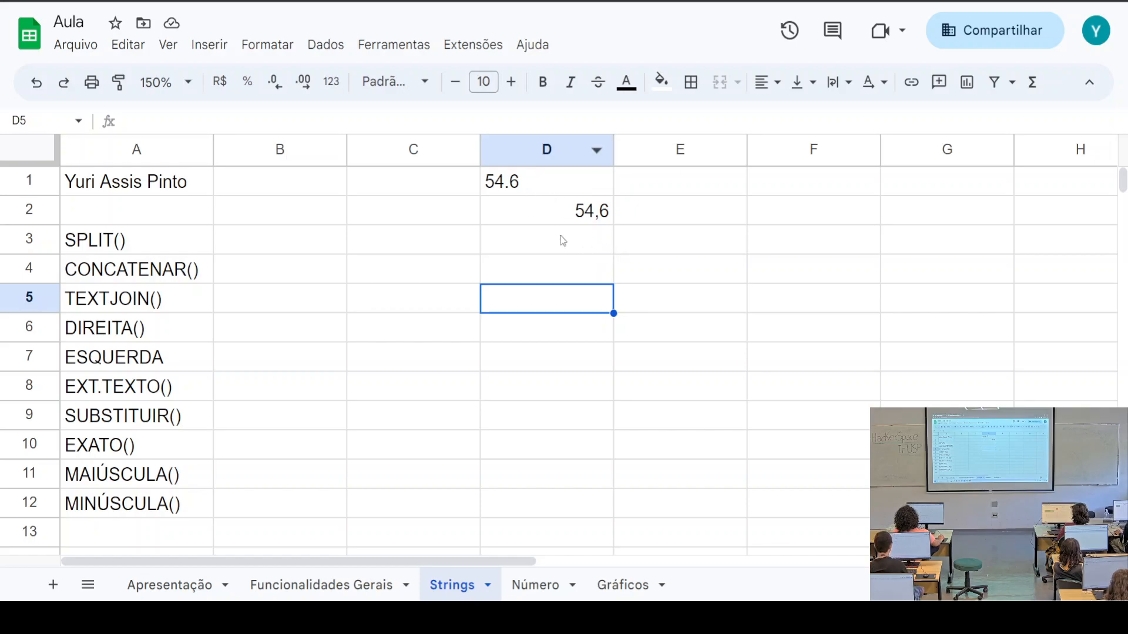
left_click_drag(623, 273, 547, 193)
key("Delete")
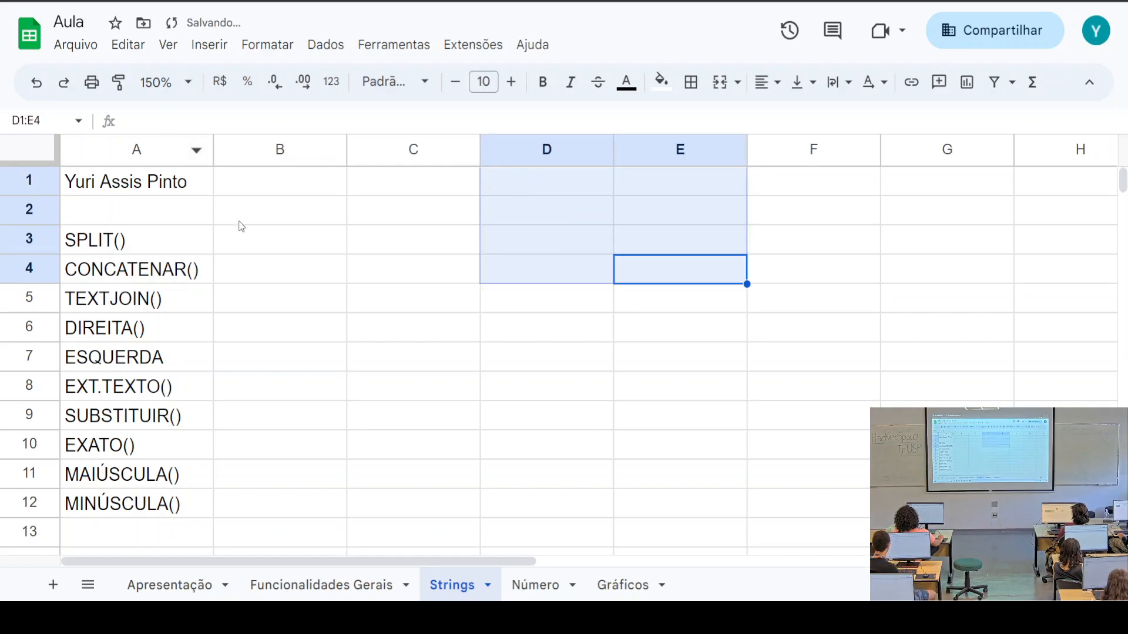
Enter the sample text '.csv ;' in cell A2 above the SPLIT() row
left_click_drag(141, 210, 171, 549)
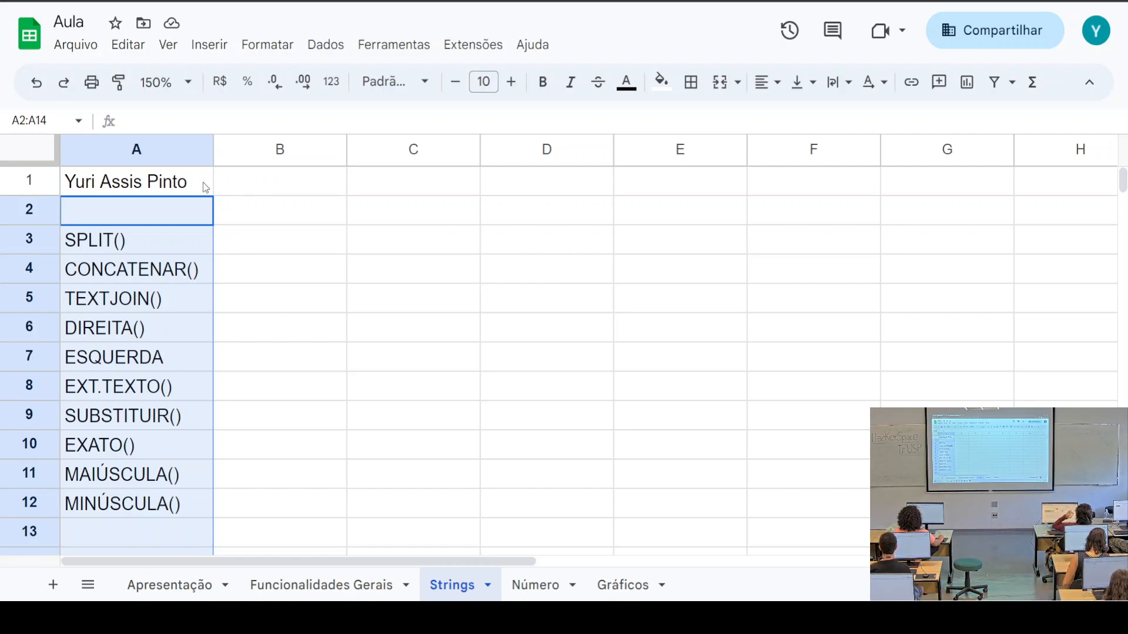
left_click(182, 251)
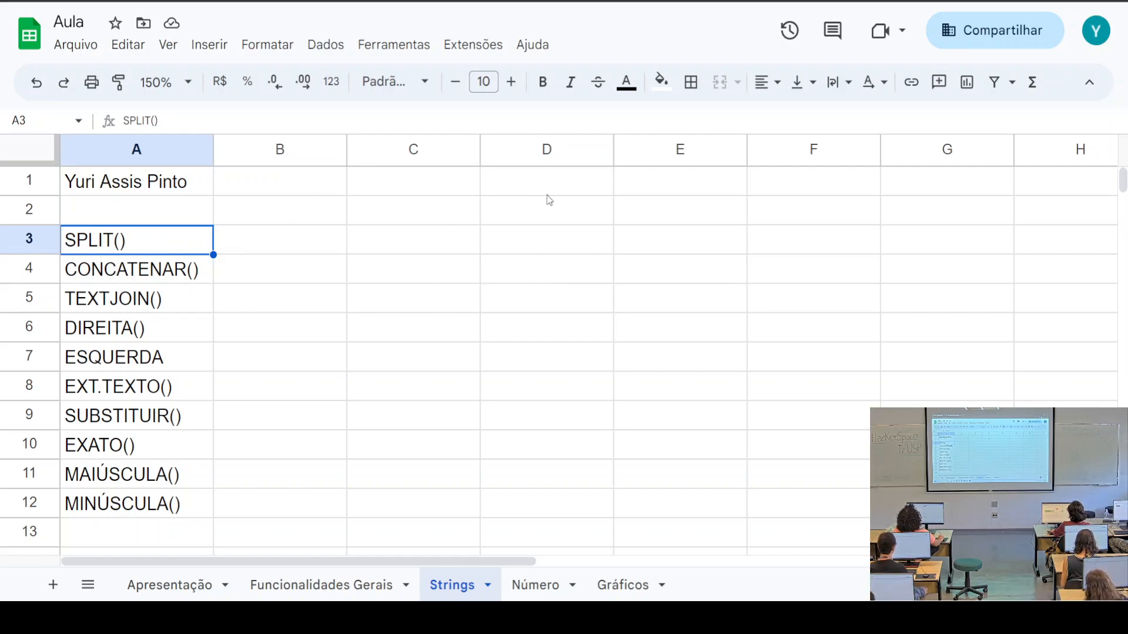
left_click(156, 217)
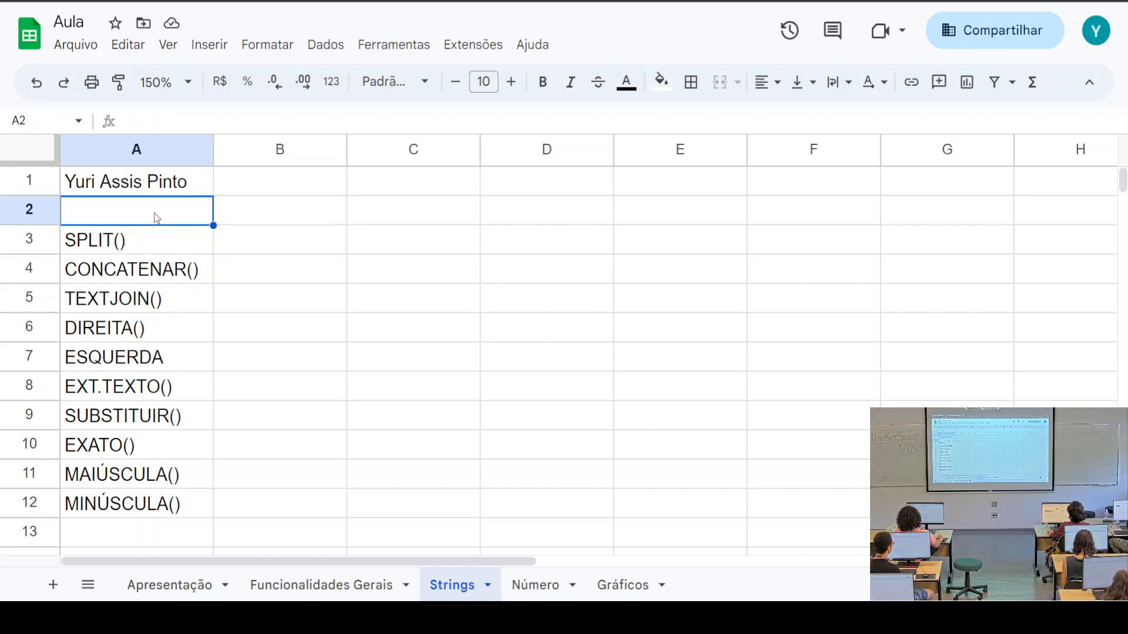
type(".cv")
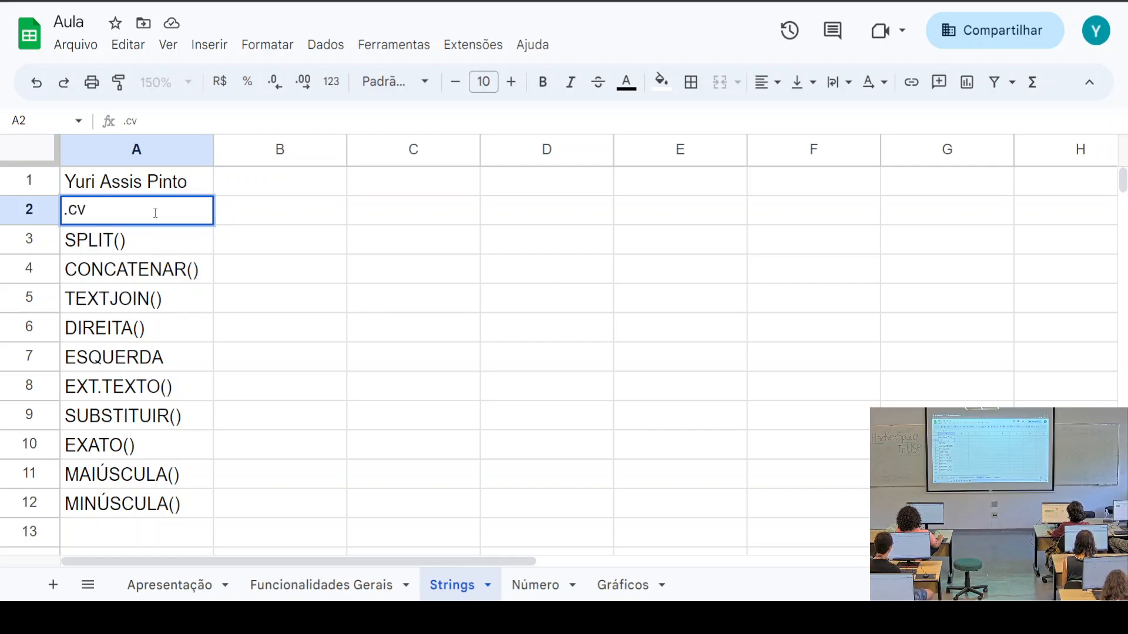
key("BackSpace")
type("sv")
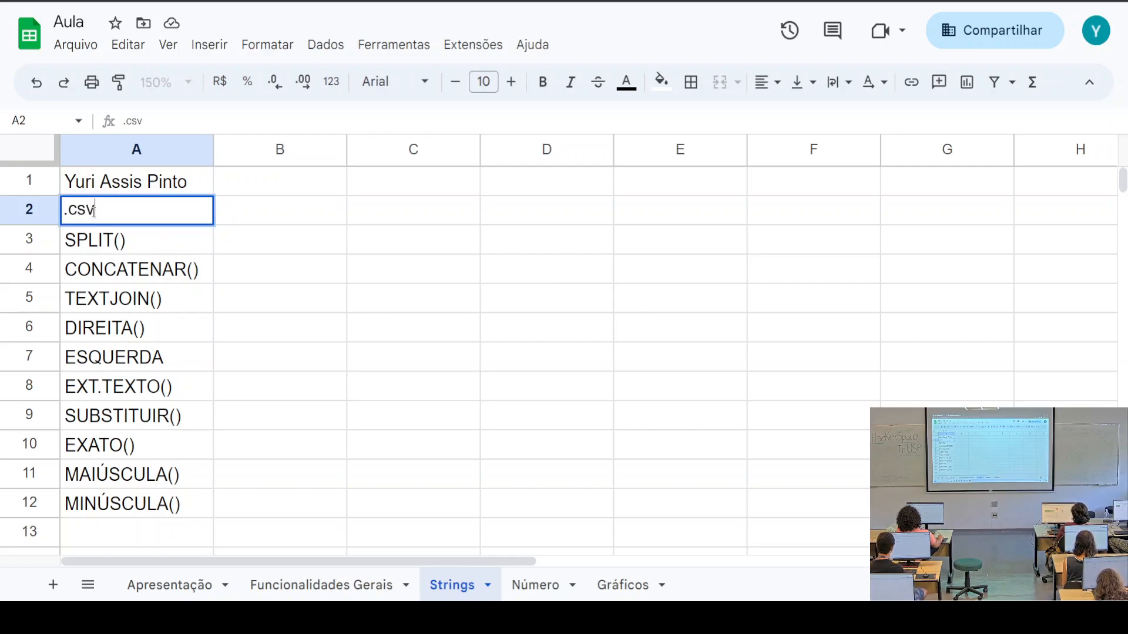
left_click_drag(94, 210, 63, 213)
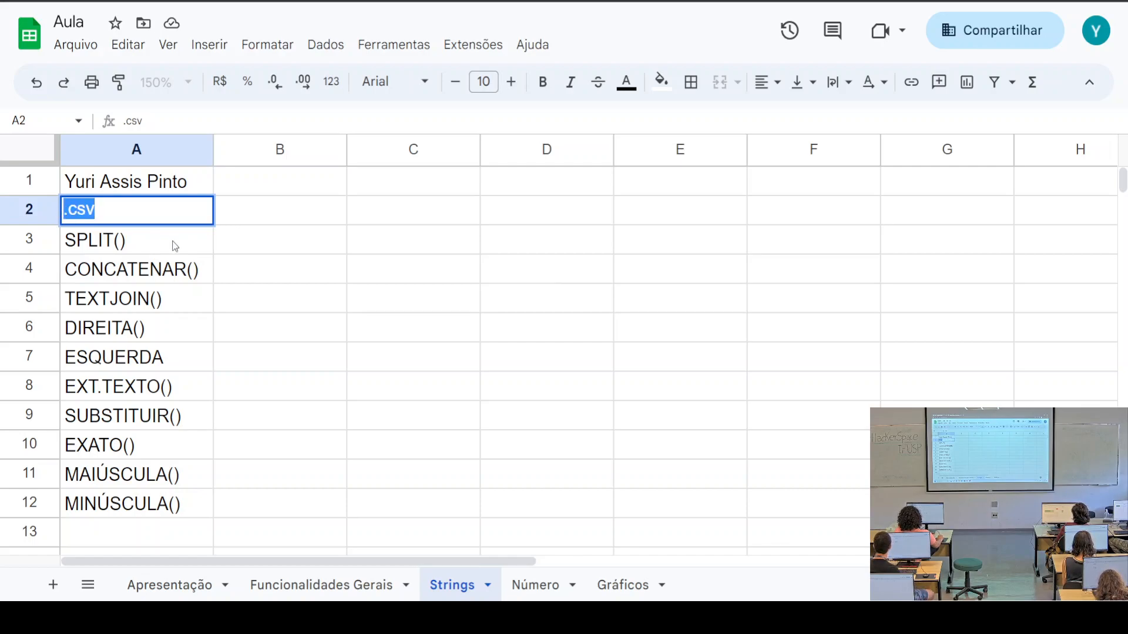
left_click(146, 211)
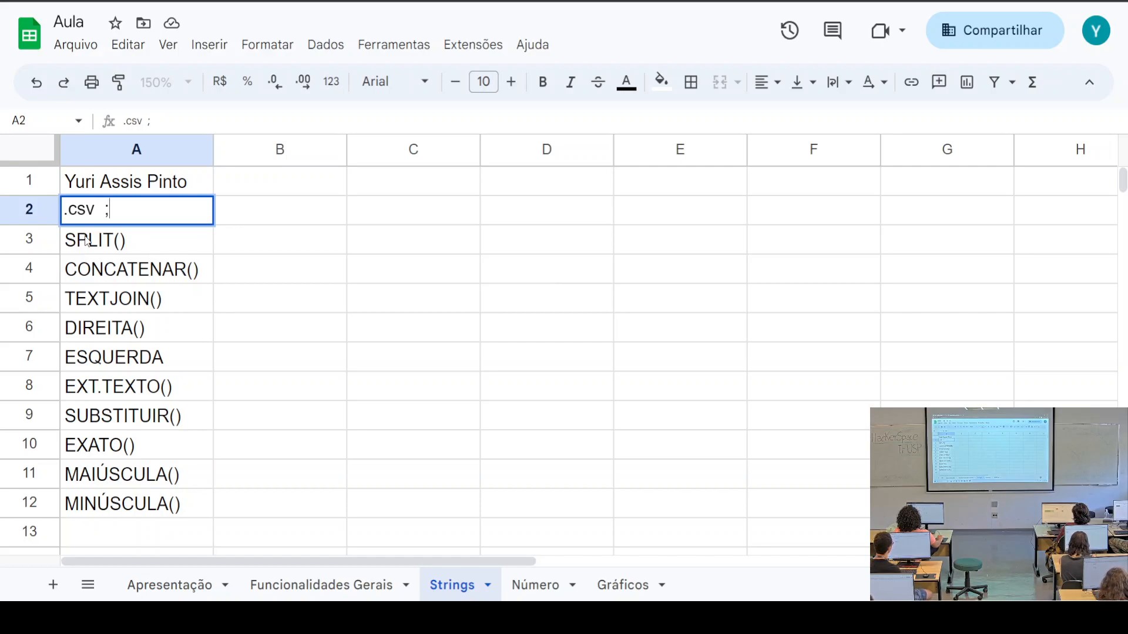
left_click(135, 241)
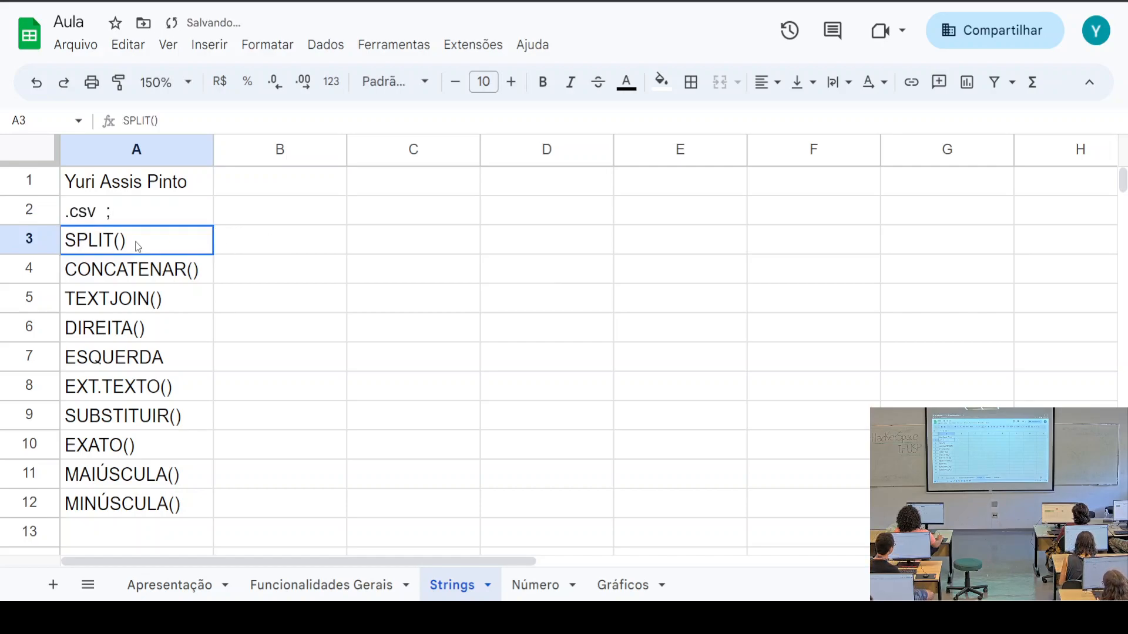
left_click(106, 185)
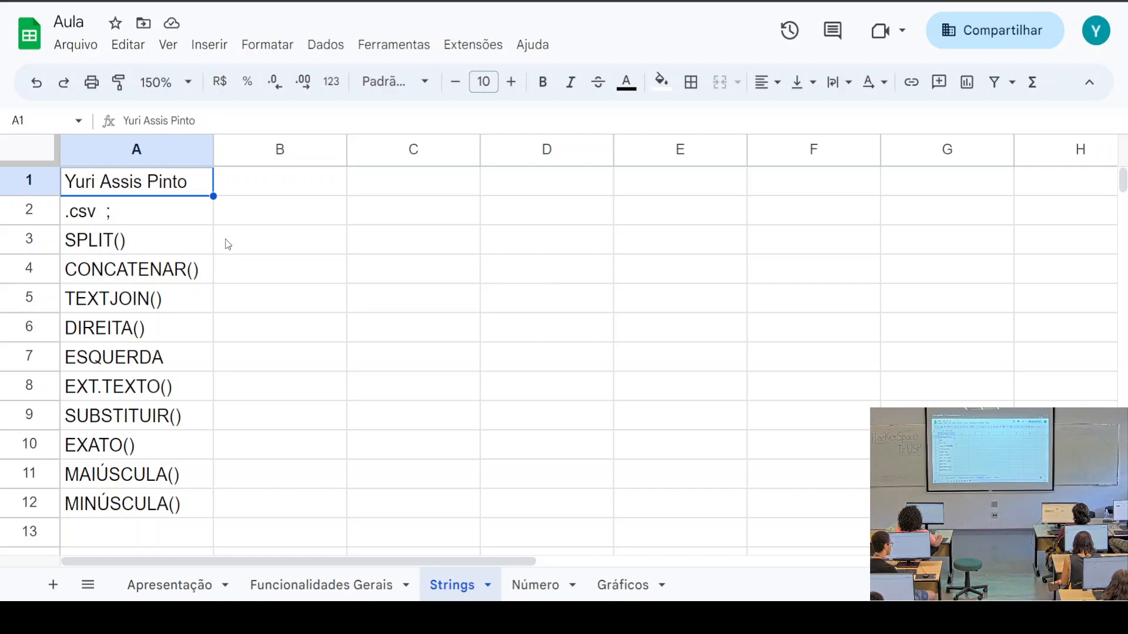
left_click(241, 238)
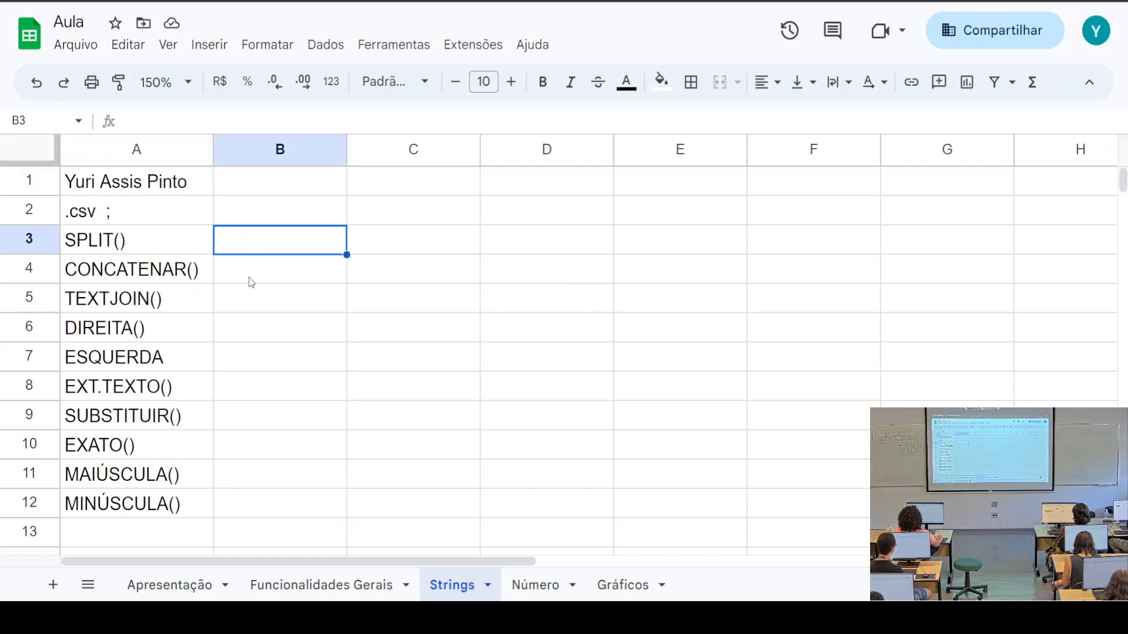
Start a =SPLIT( formula in B3 and read its expanded help example and arguments
type("=")
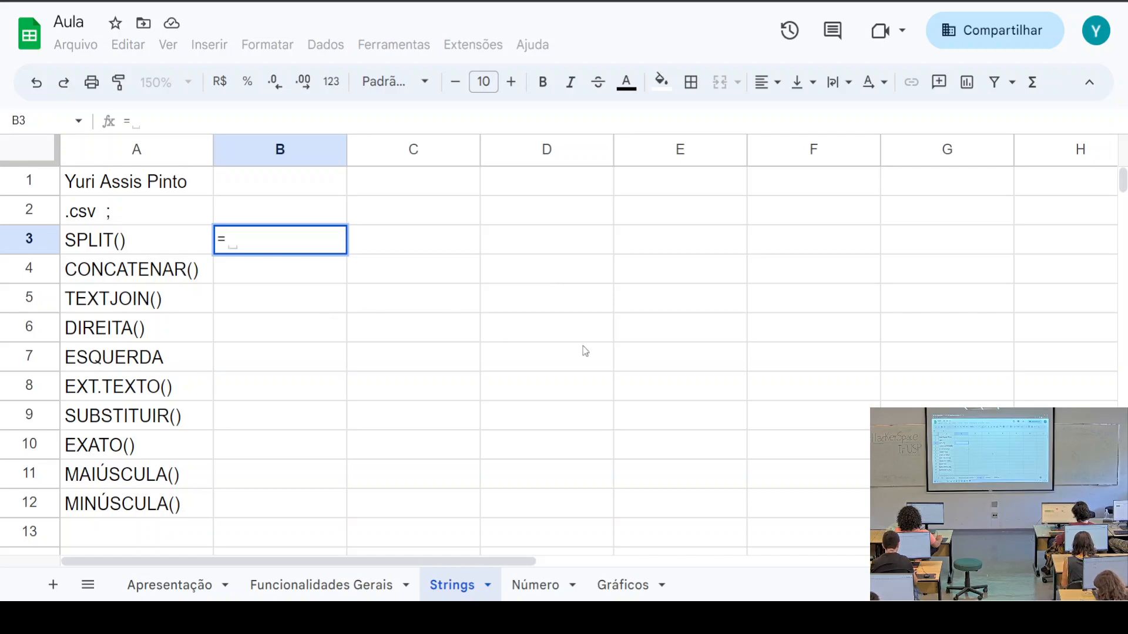
type("spli")
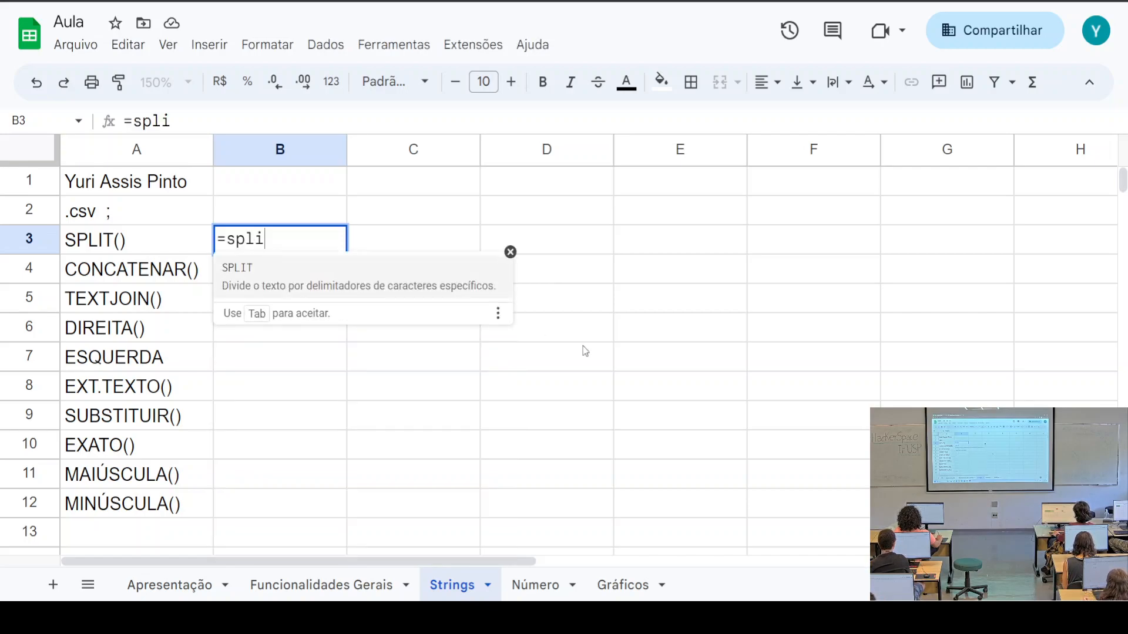
key("Tab")
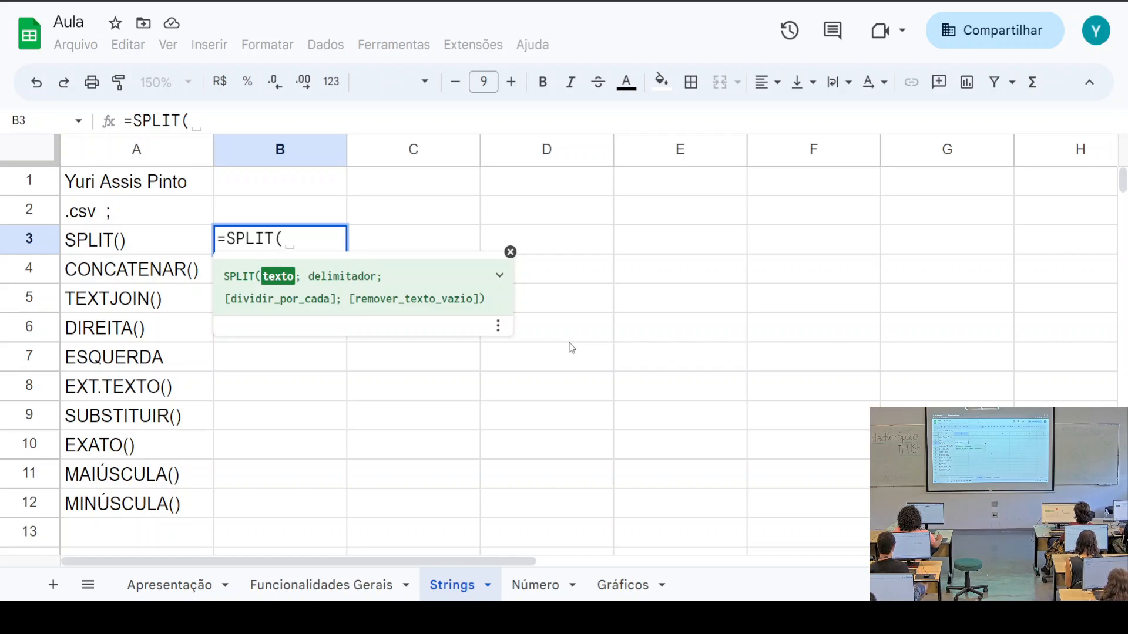
key("F1")
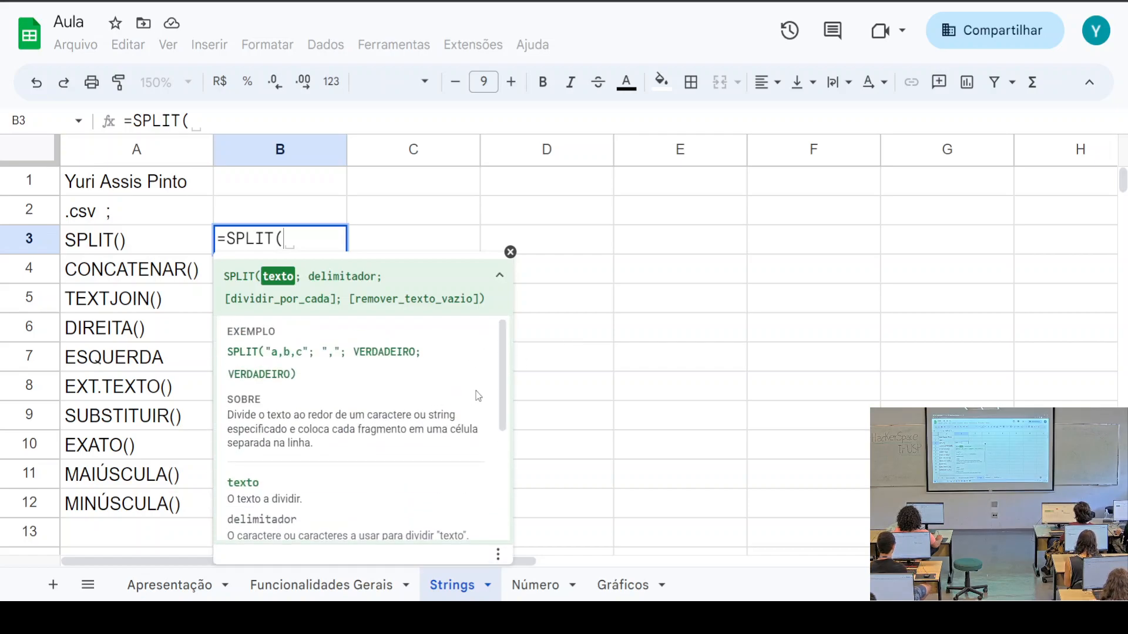
scroll(419, 397, "down", 3)
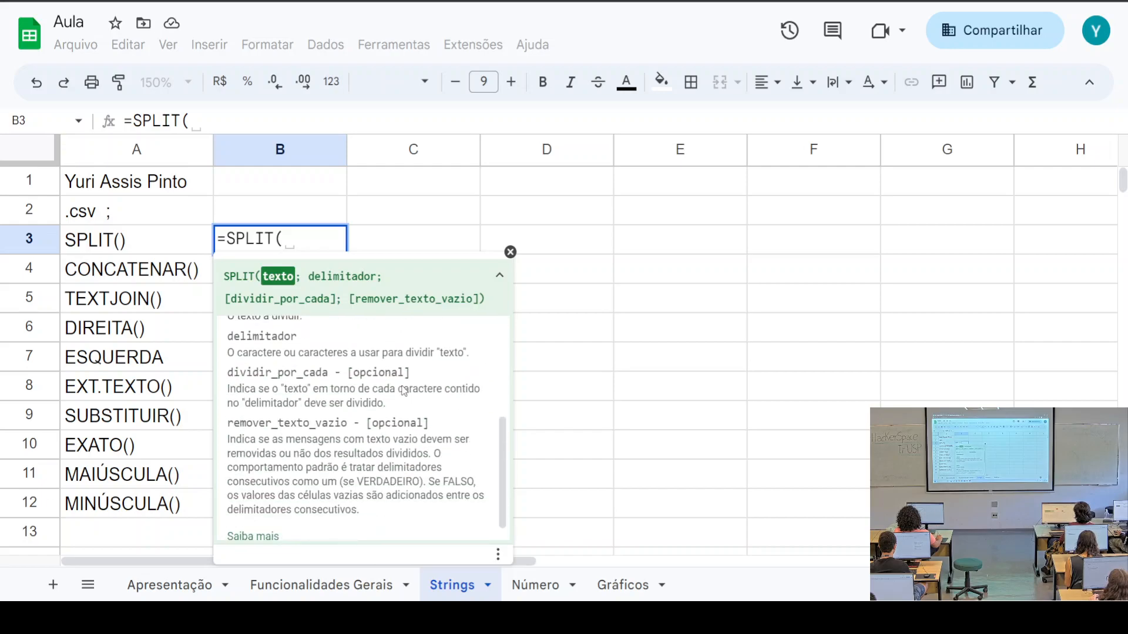
scroll(421, 404, "up", 3)
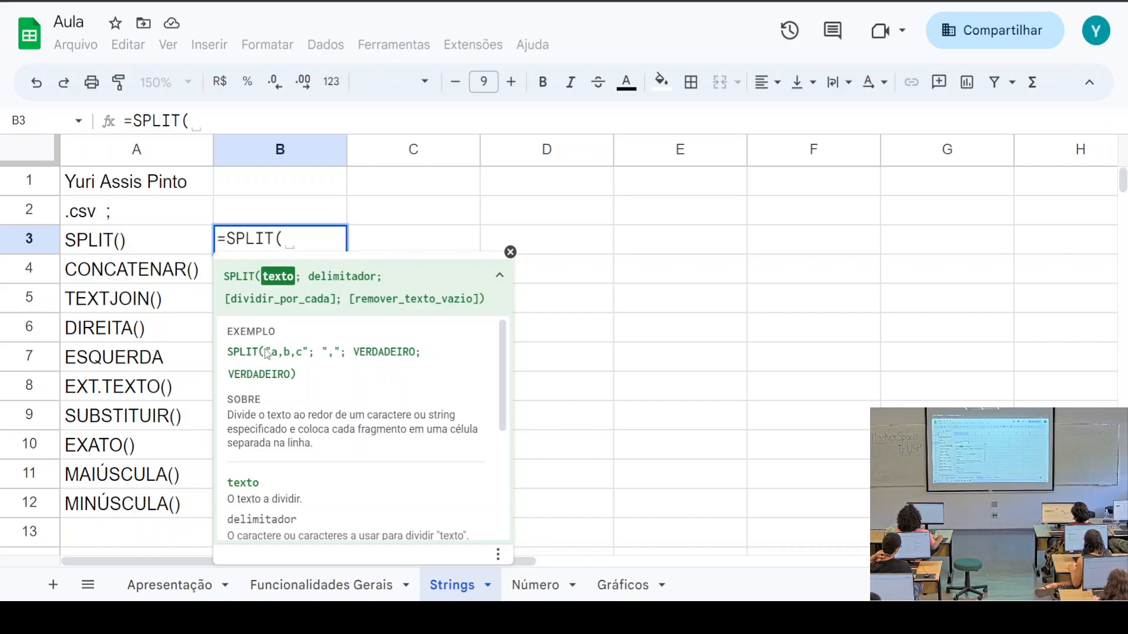
left_click_drag(268, 351, 341, 351)
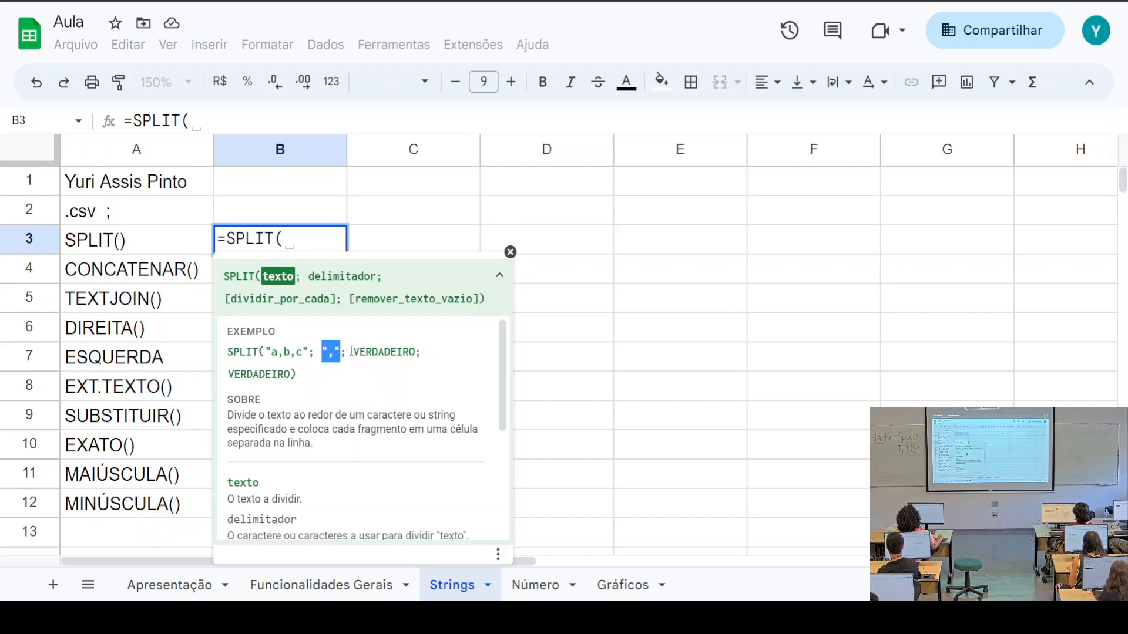
left_click_drag(354, 351, 416, 351)
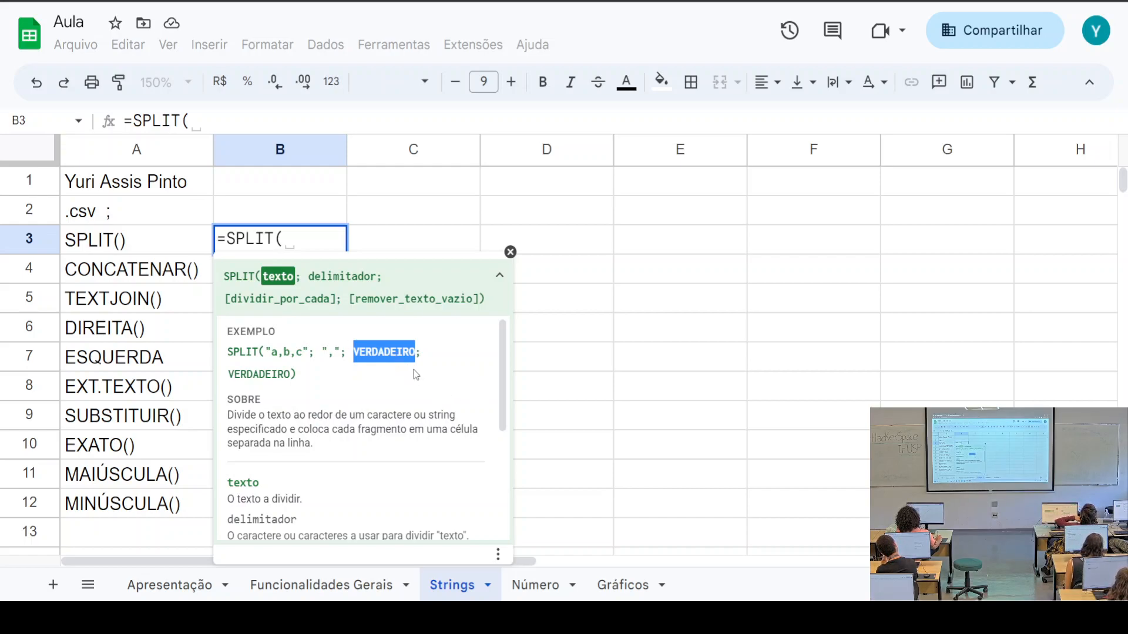
scroll(445, 411, "down", 3)
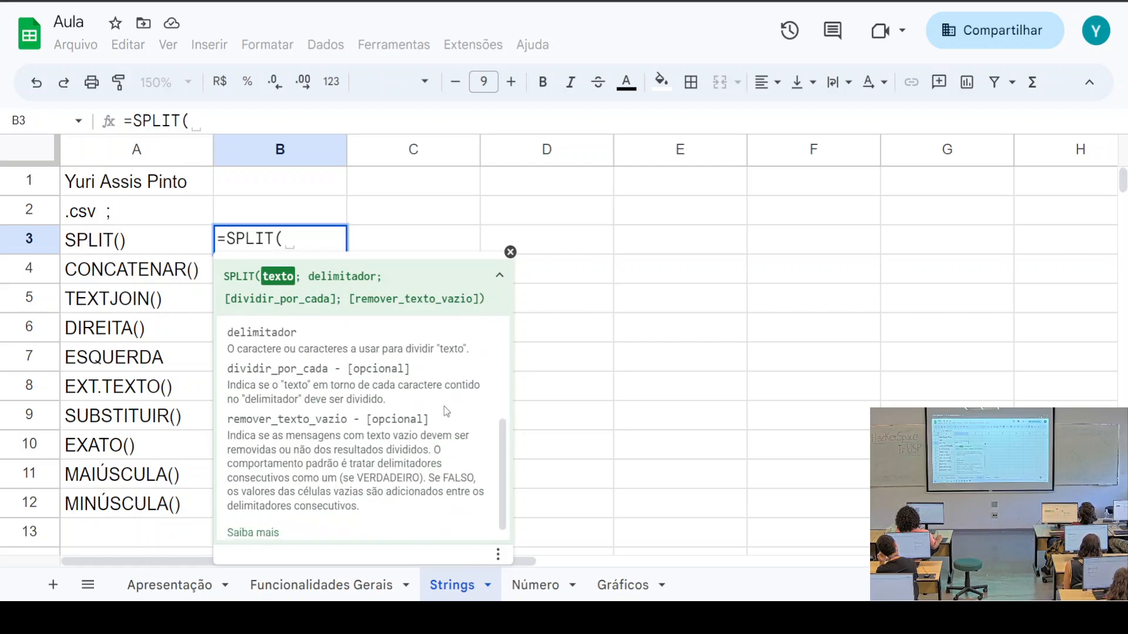
scroll(442, 406, "up", 2)
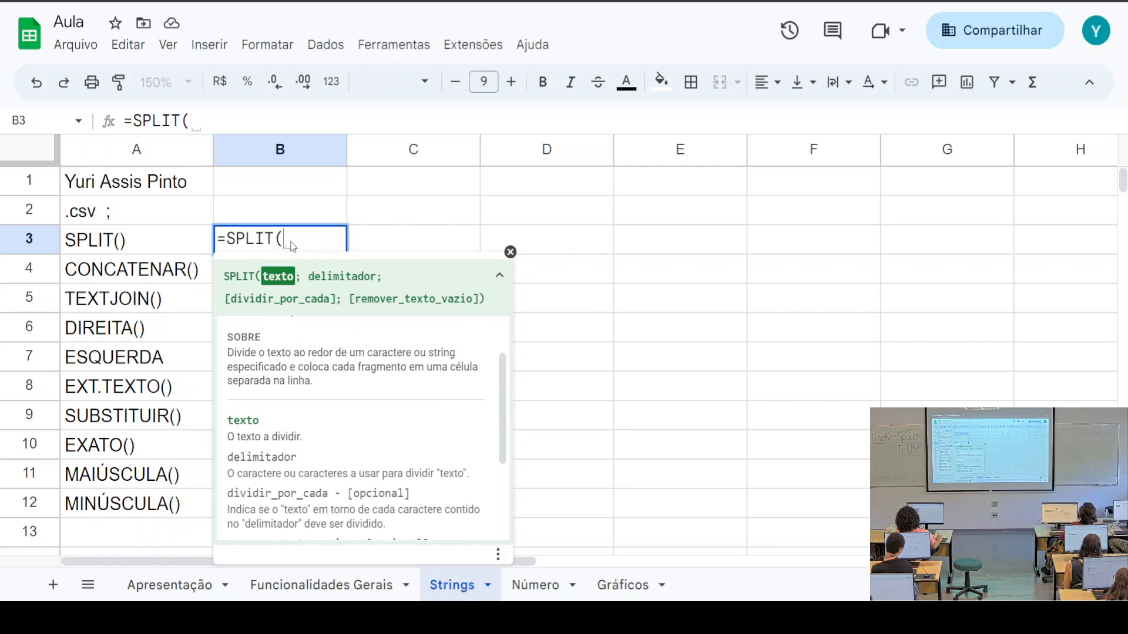
Give SPLIT the arguments A1 as text and a space as delimiter
left_click(165, 191)
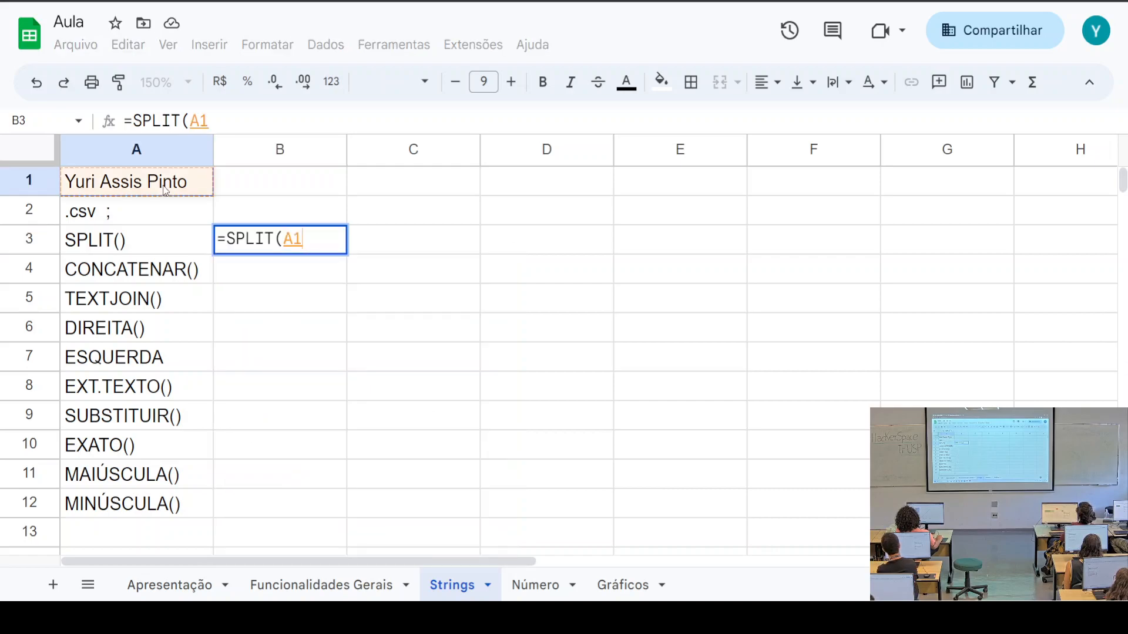
type(";")
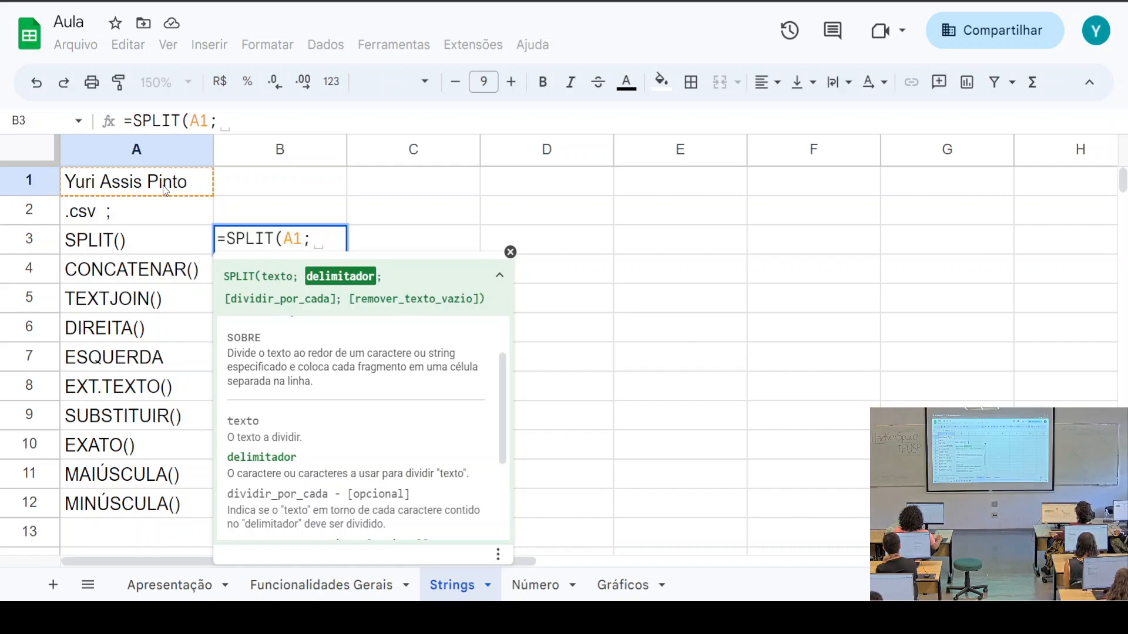
key("BackSpace")
key("BackSpace")
type(":")
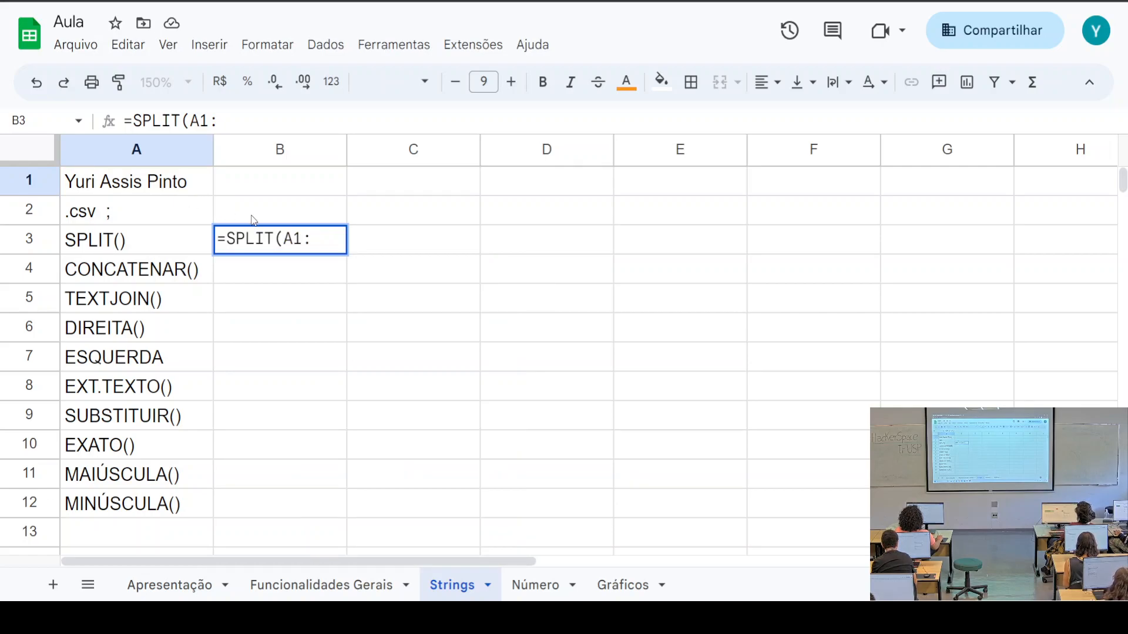
key("BackSpace")
type(":")
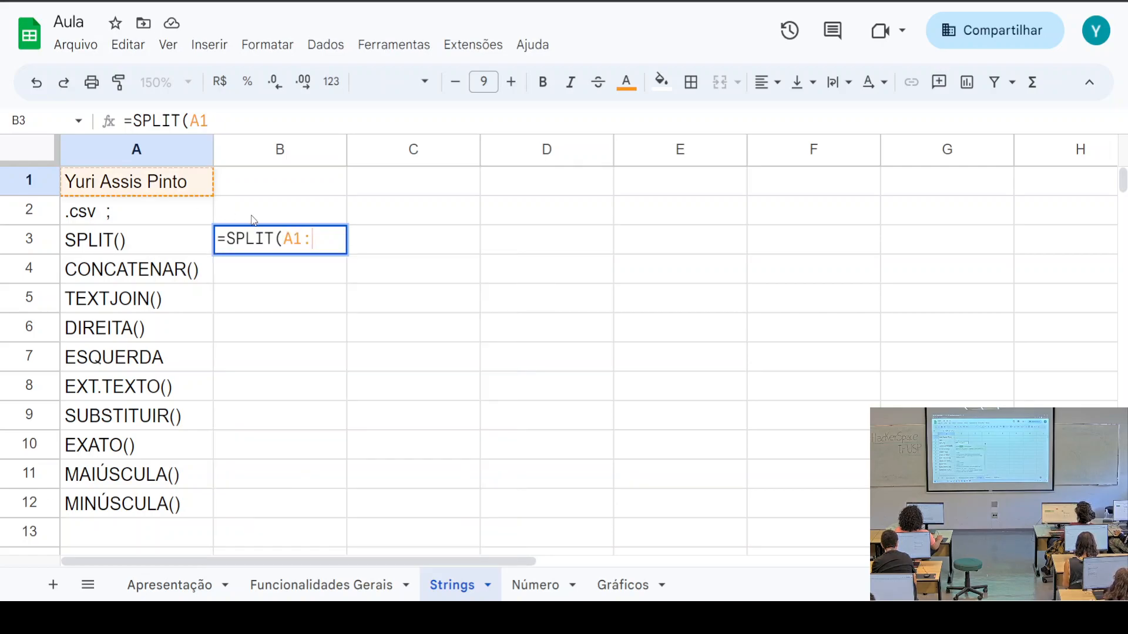
key("BackSpace")
type("; ")
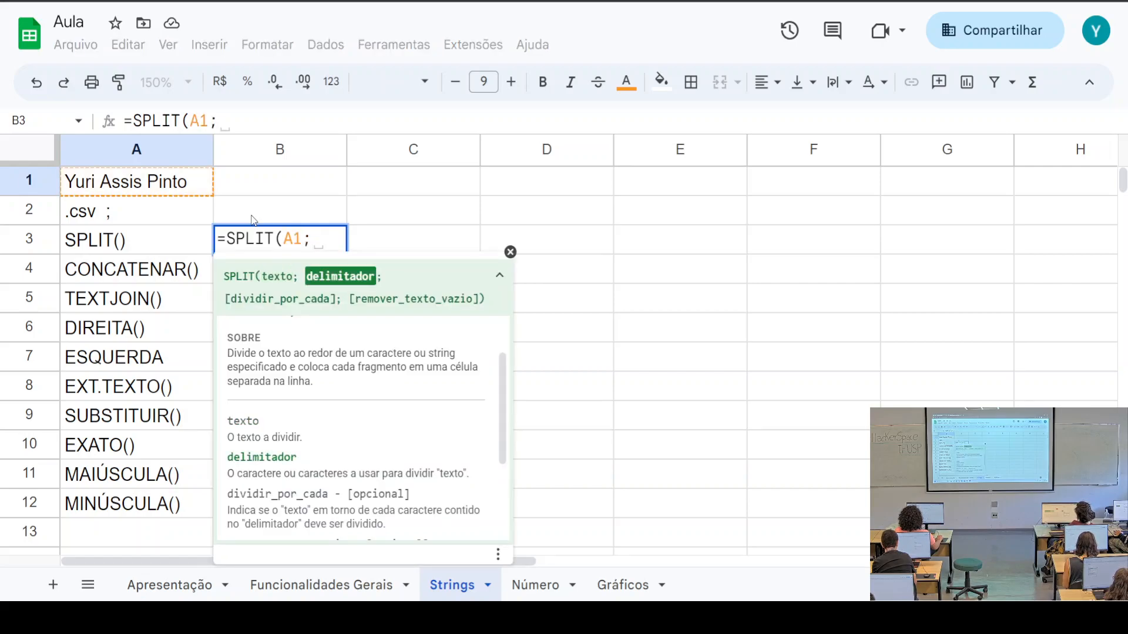
type("\"\"")
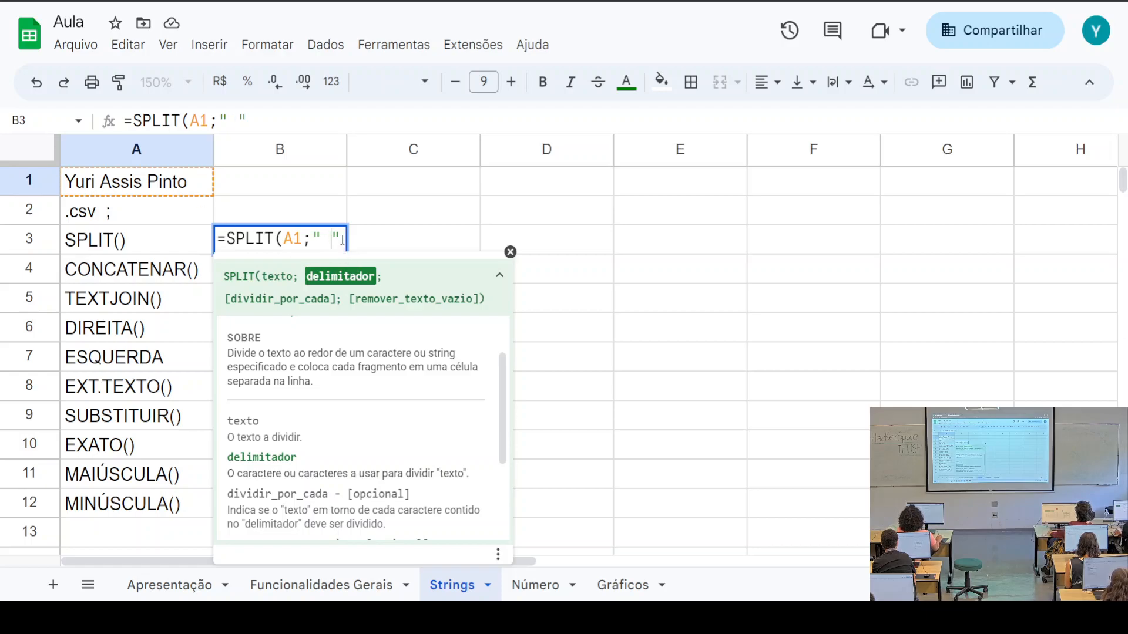
type(";")
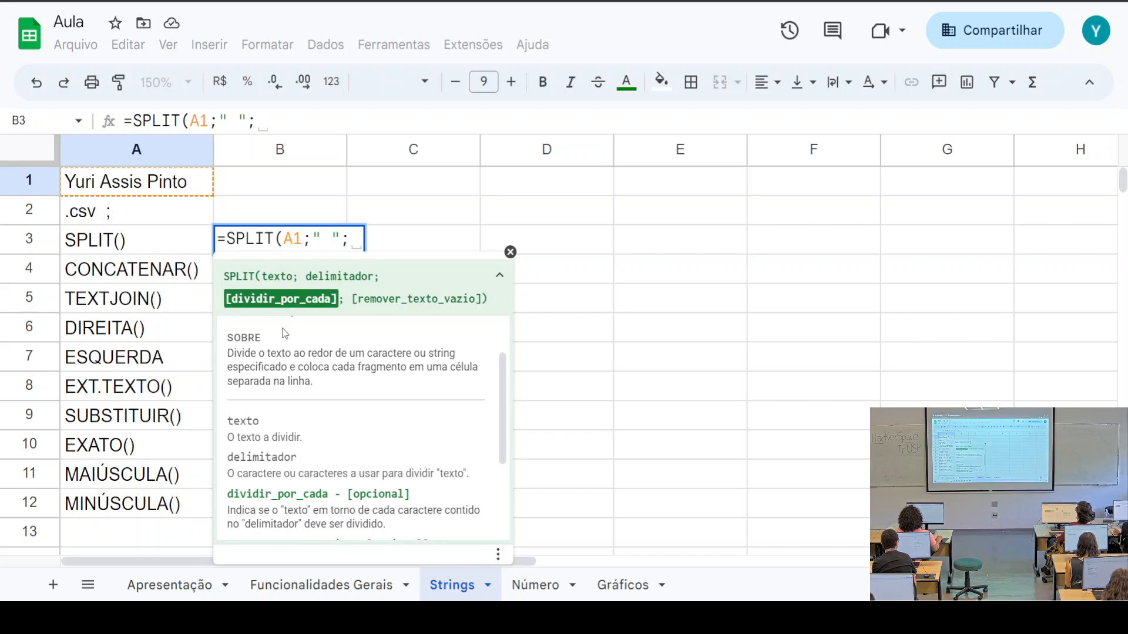
Review the optional arguments, then close and commit =SPLIT(A1;" ") in B3
scroll(322, 349, "down", 2)
scroll(322, 349, "down", 1)
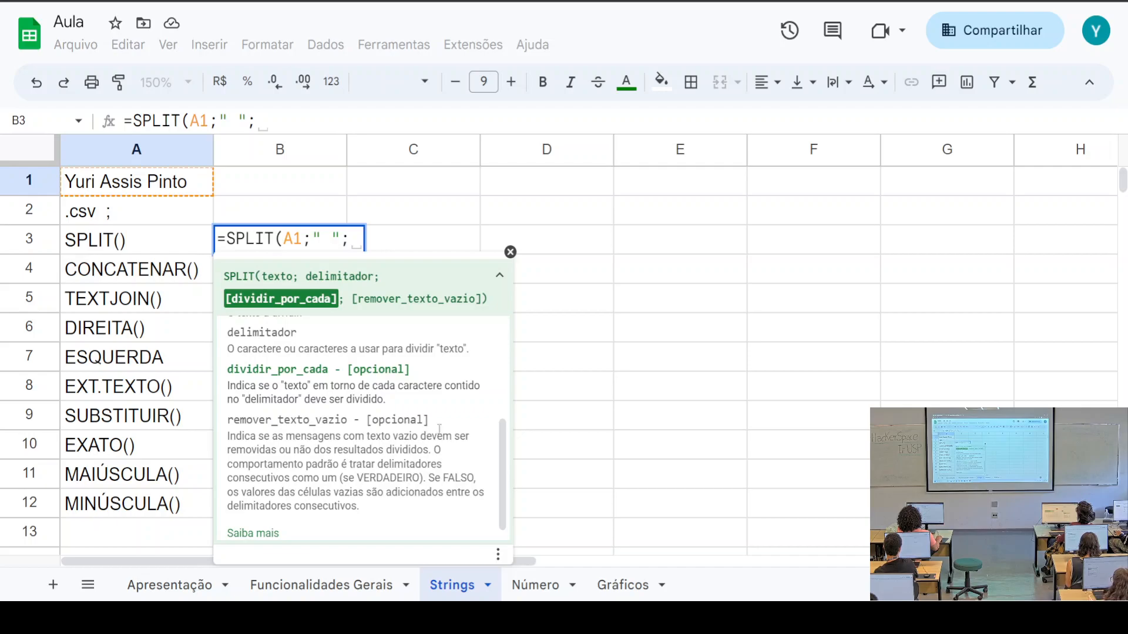
left_click_drag(434, 424, 241, 371)
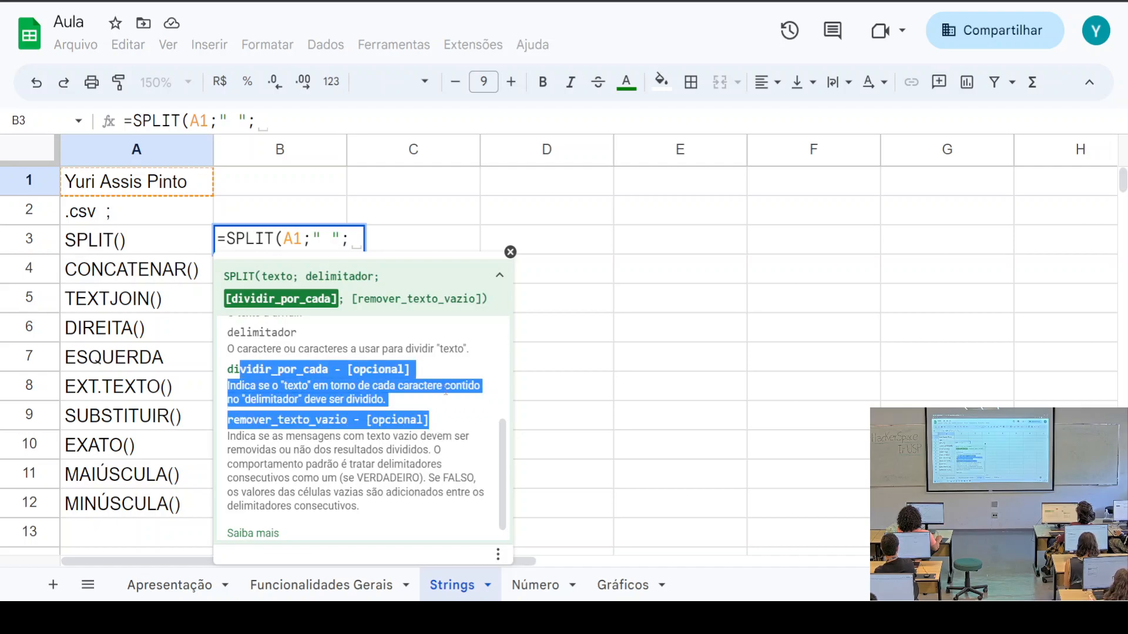
left_click(355, 245)
key("BackSpace")
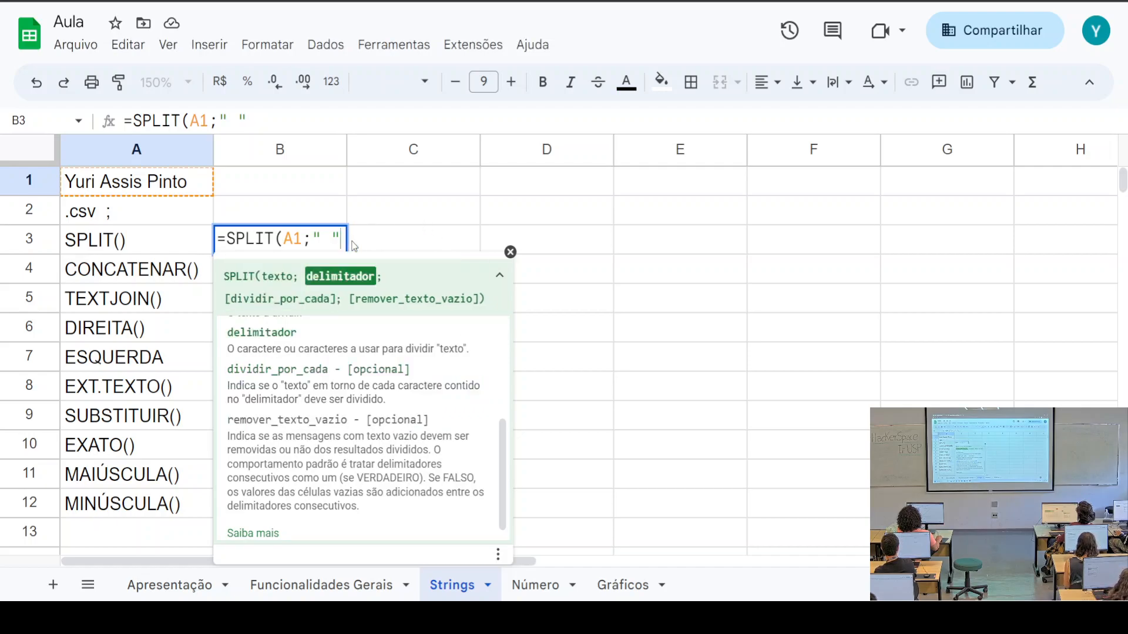
type(")")
key("Return")
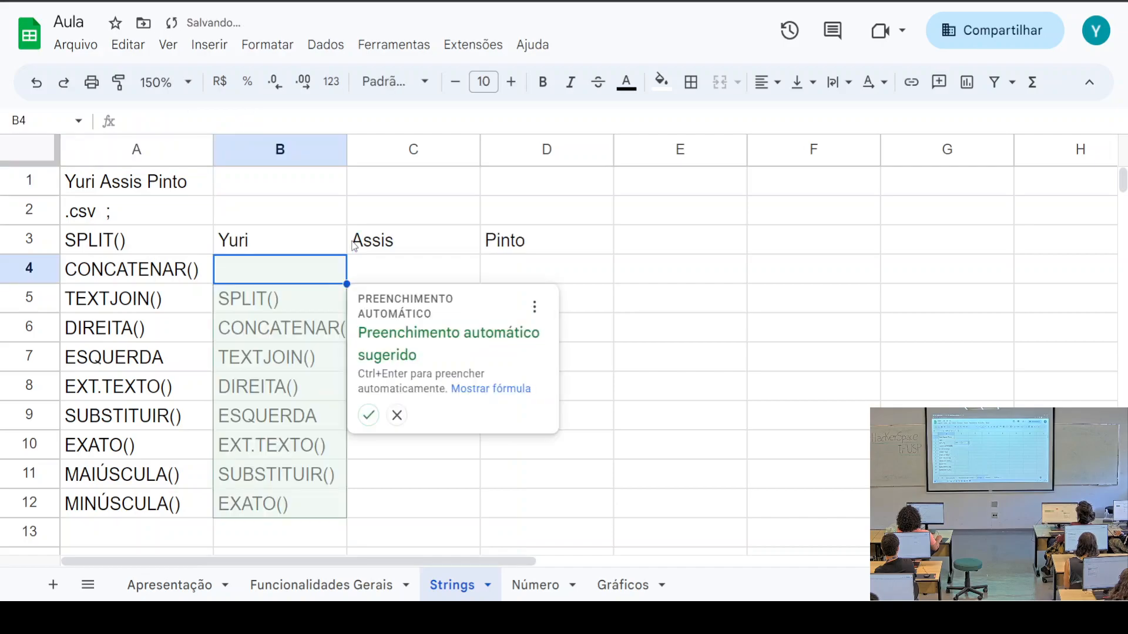
left_click(281, 244)
left_click(415, 242)
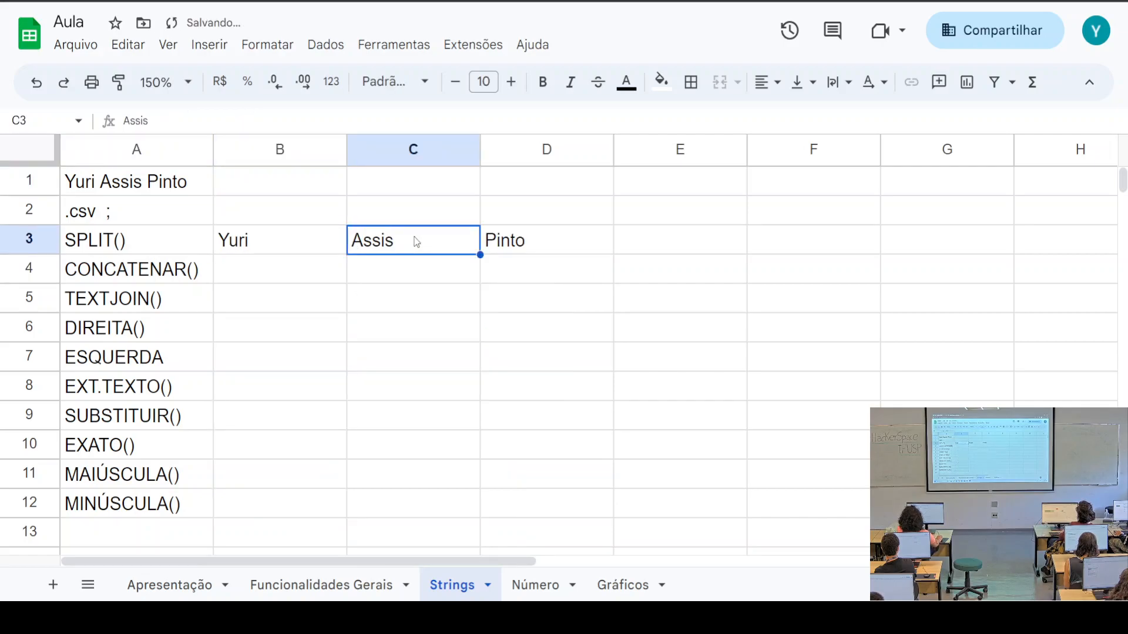
left_click(507, 251)
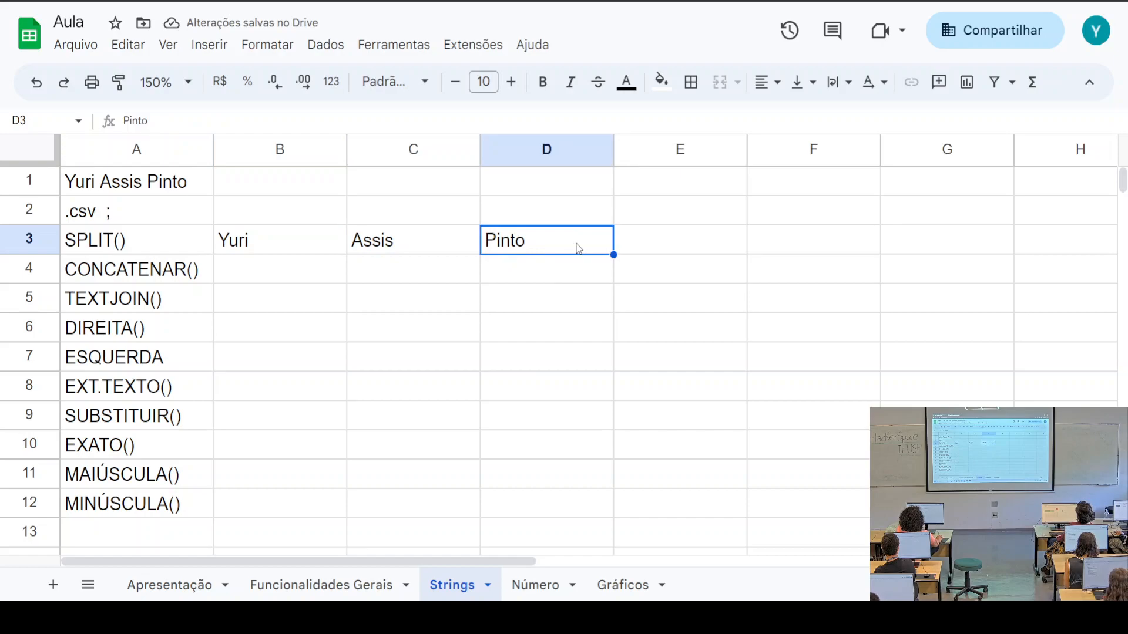
left_click(269, 243)
left_click(462, 245)
left_click(515, 248)
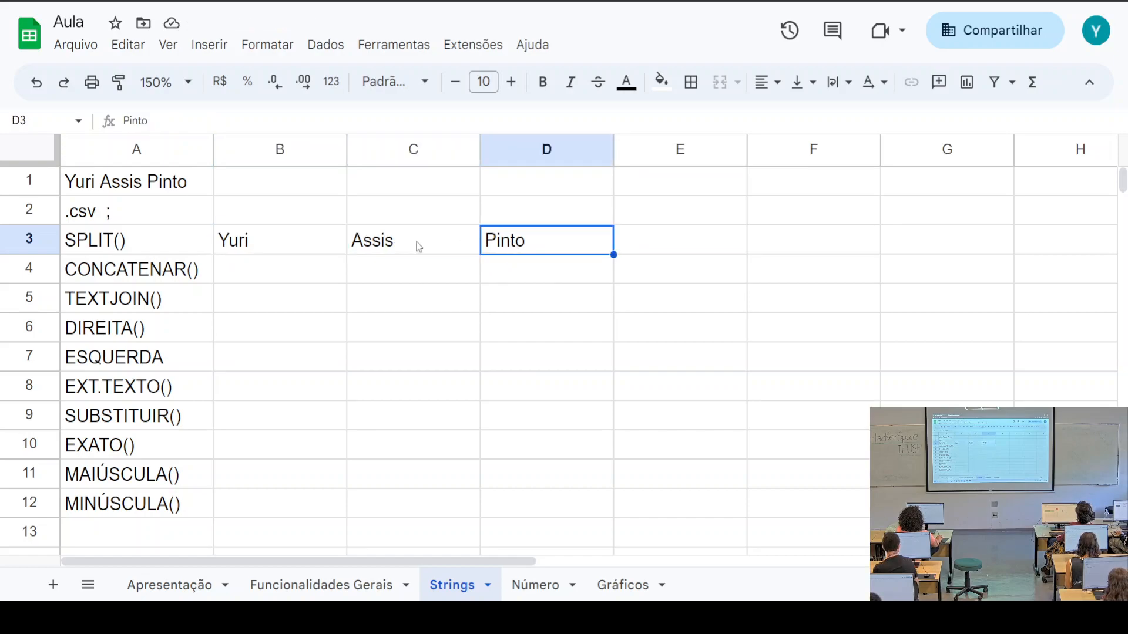
left_click(104, 187)
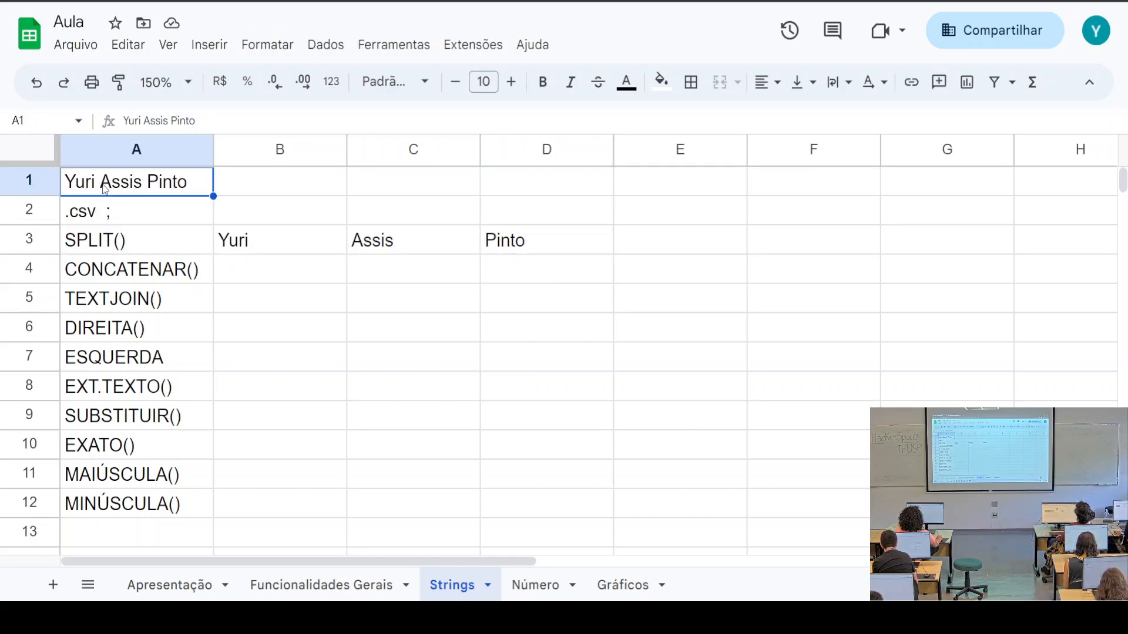
left_click(270, 244)
left_click(201, 122)
left_click_drag(201, 122, 193, 122)
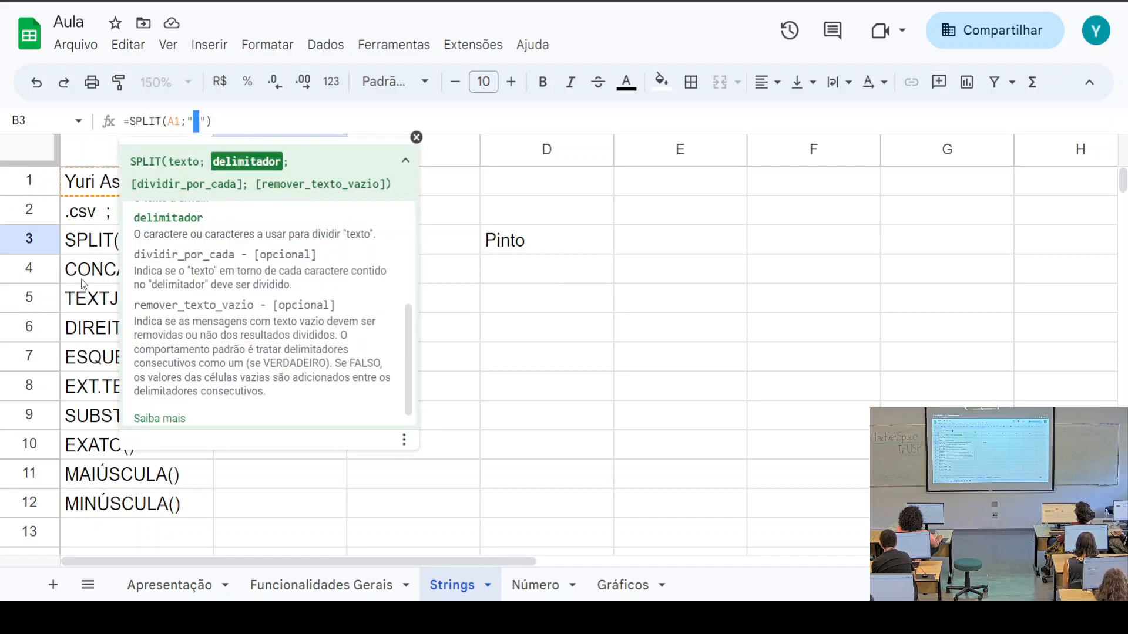
left_click(67, 242)
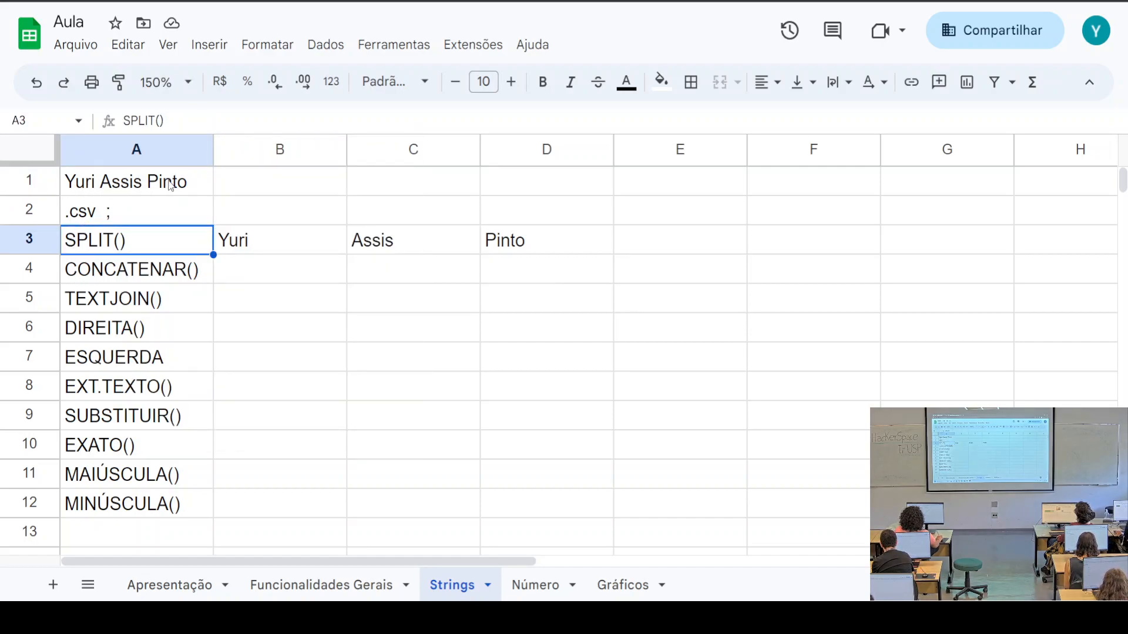
left_click_drag(265, 252, 536, 252)
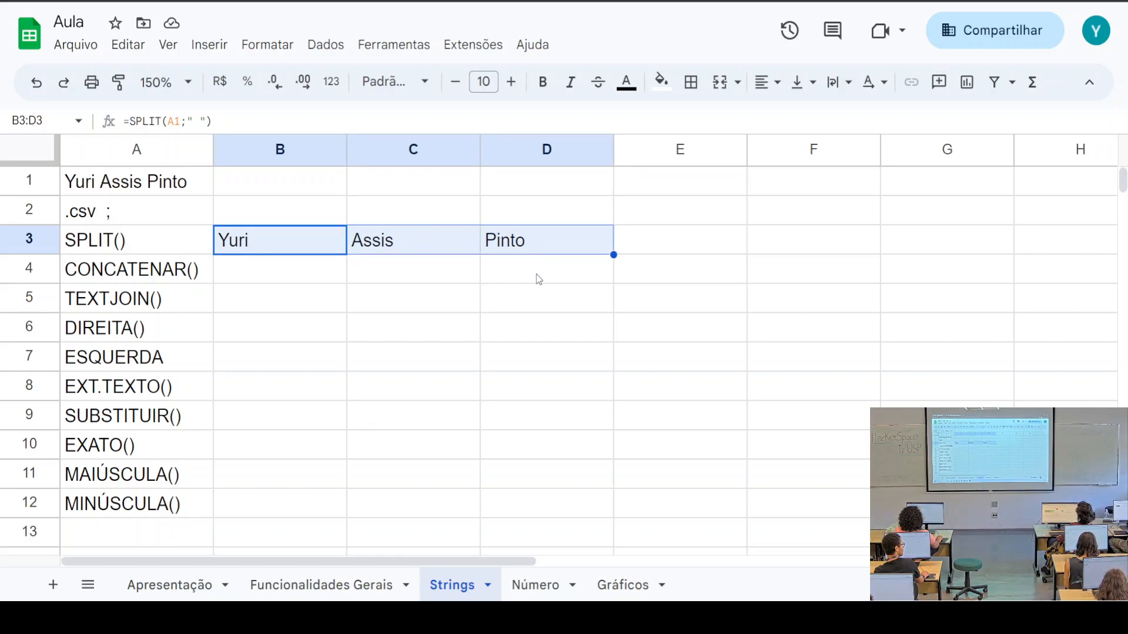
left_click(264, 237)
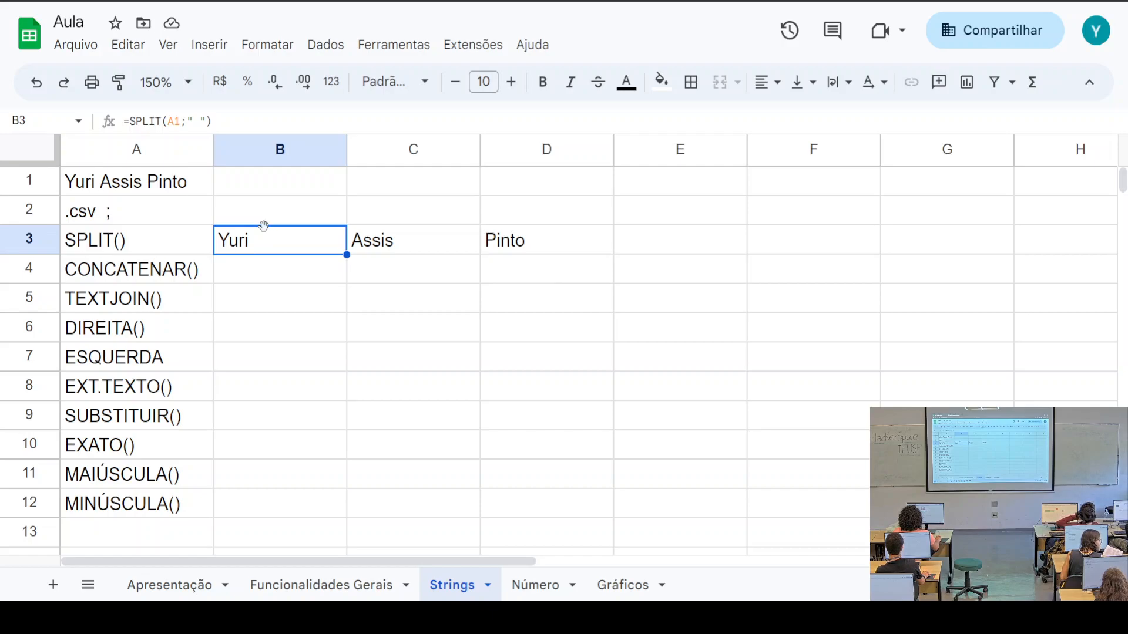
left_click(179, 121)
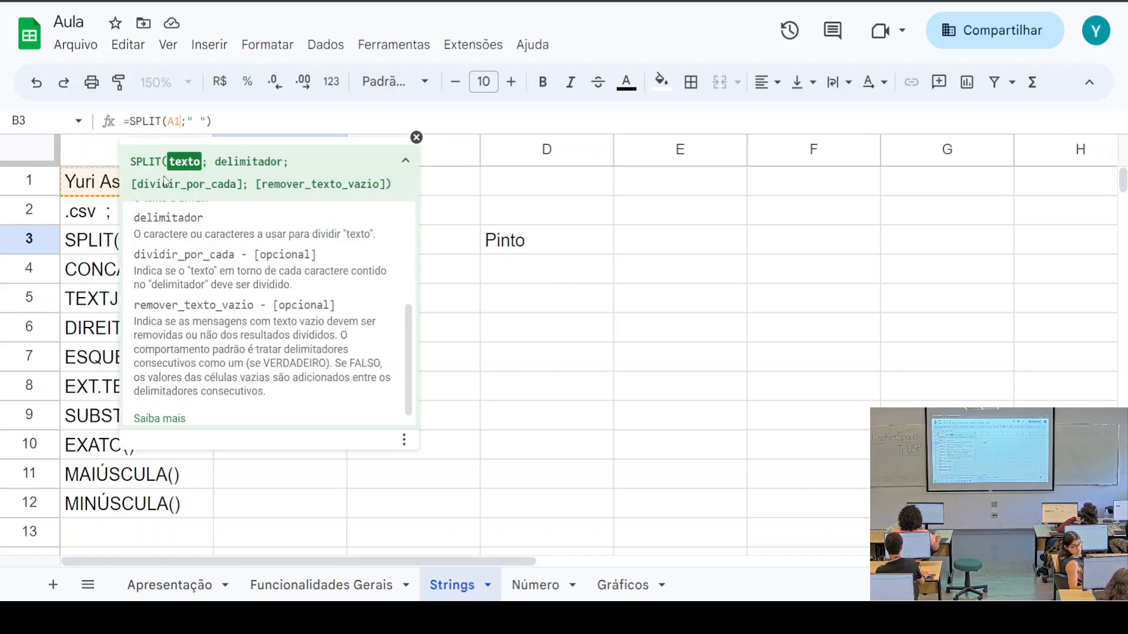
left_click(97, 185)
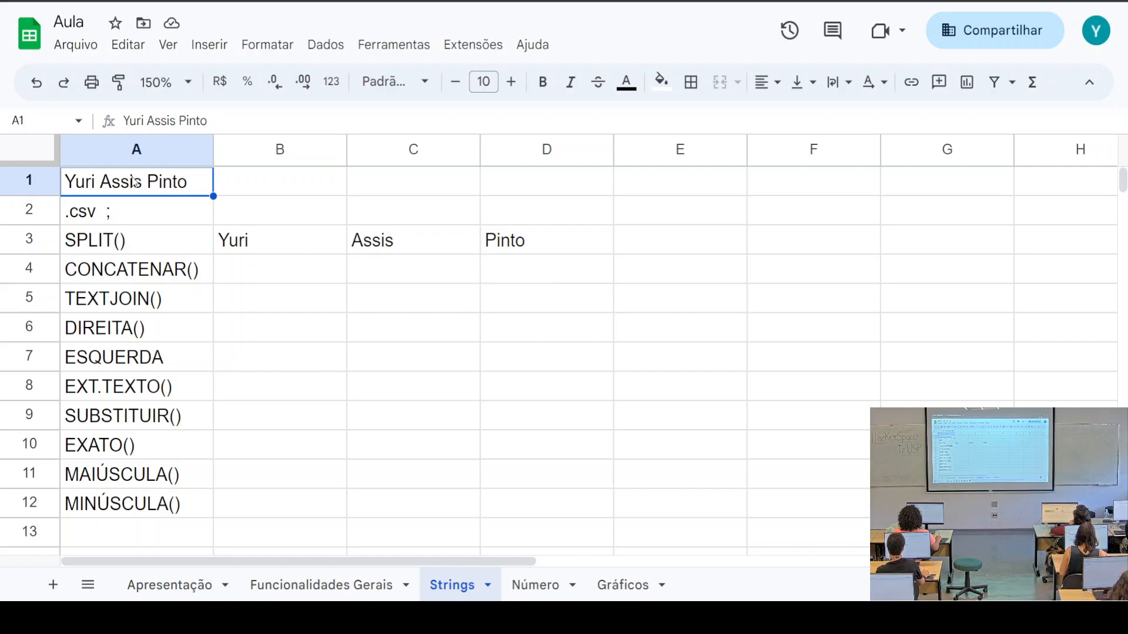
Replace A1 in the B3 formula with the literal text "bvbgter sdfvds dgbdbg"
left_click(262, 250)
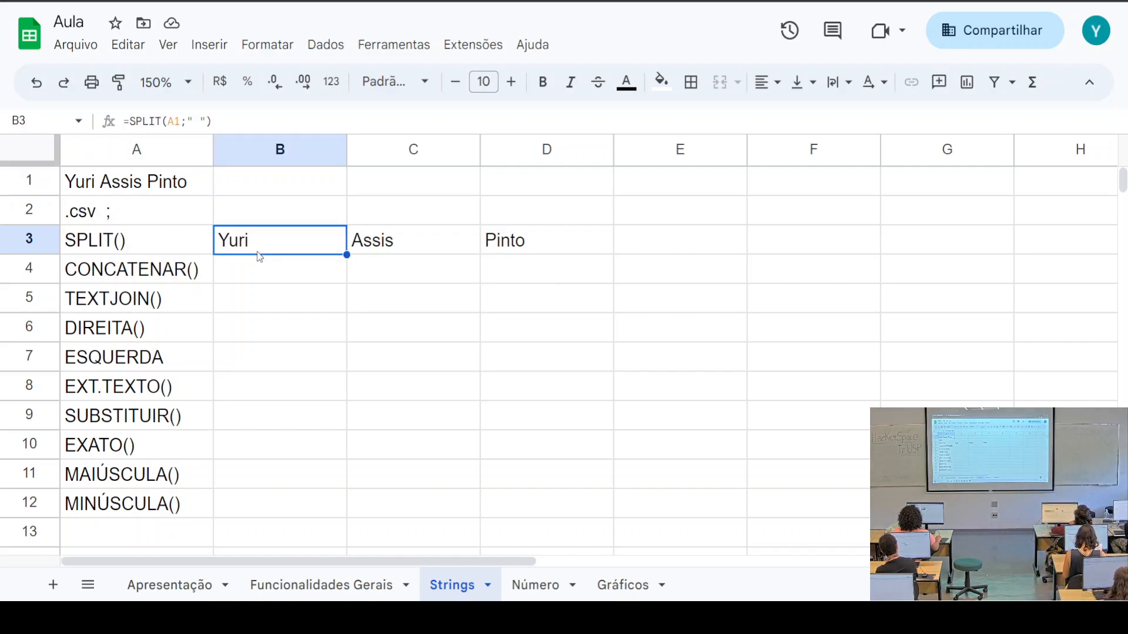
left_click(182, 121)
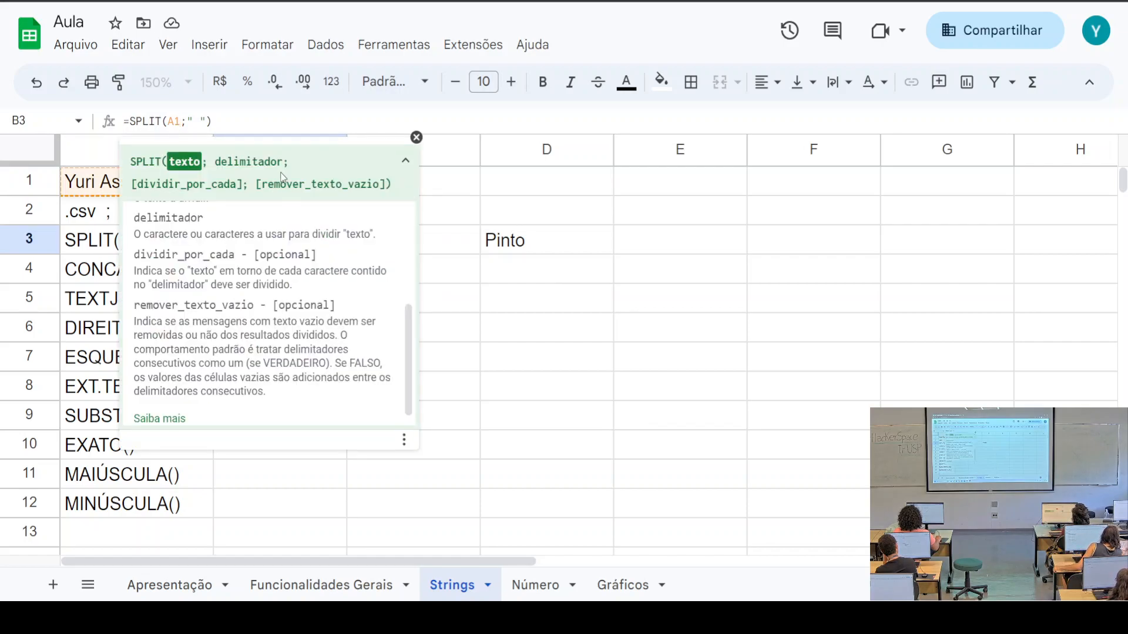
key("BackSpace")
key("BackSpace")
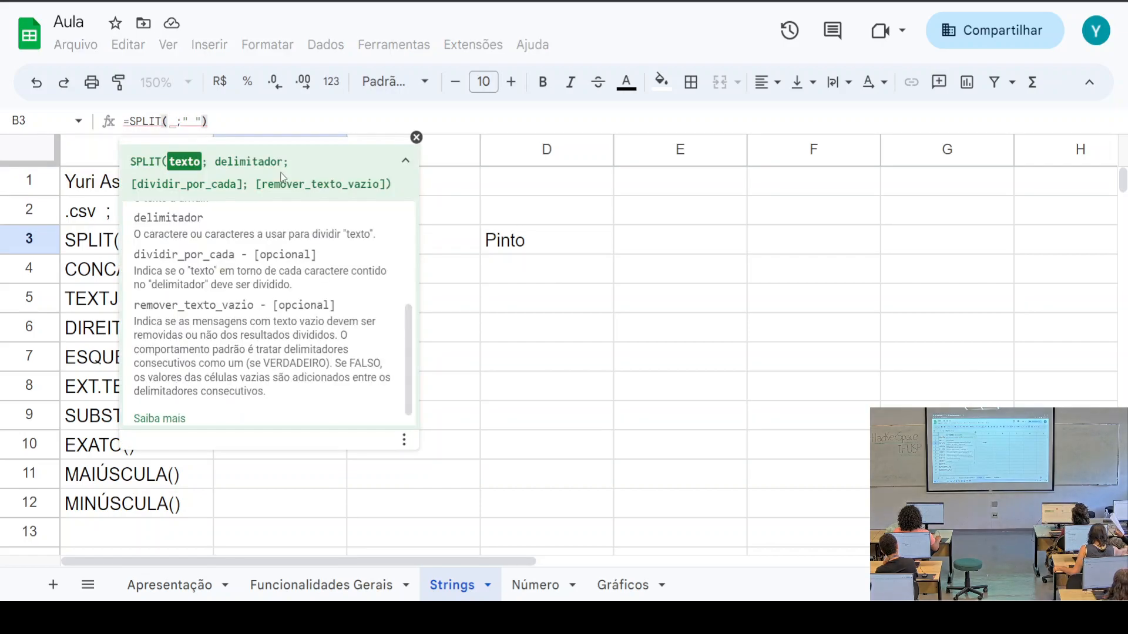
type("\"")
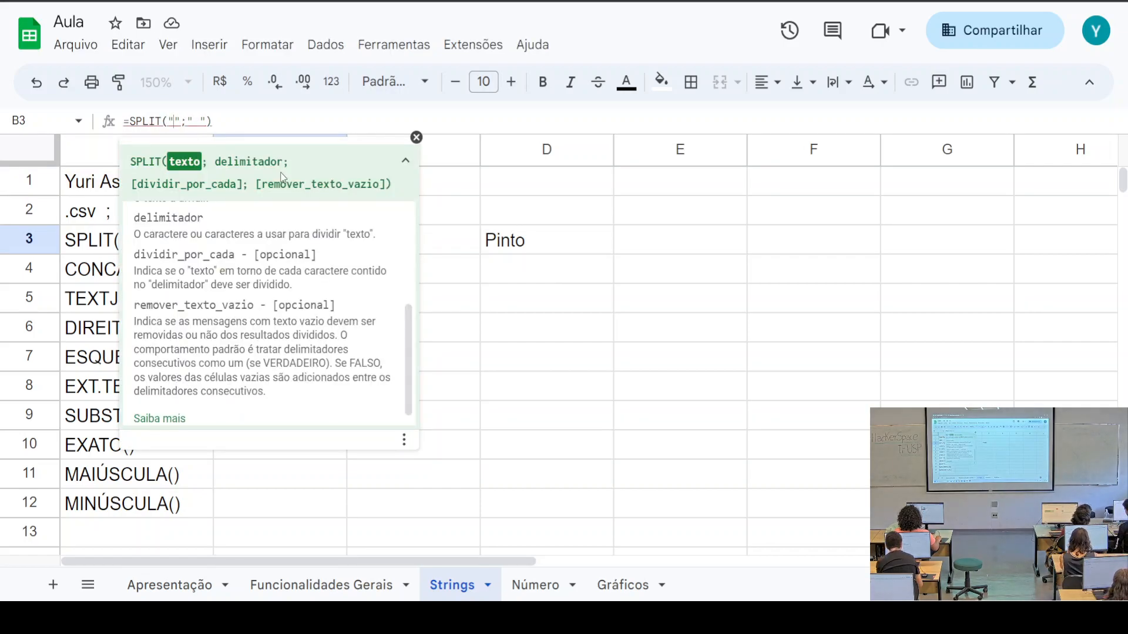
type("bvbgter sdfvds")
type(" dgbdbg")
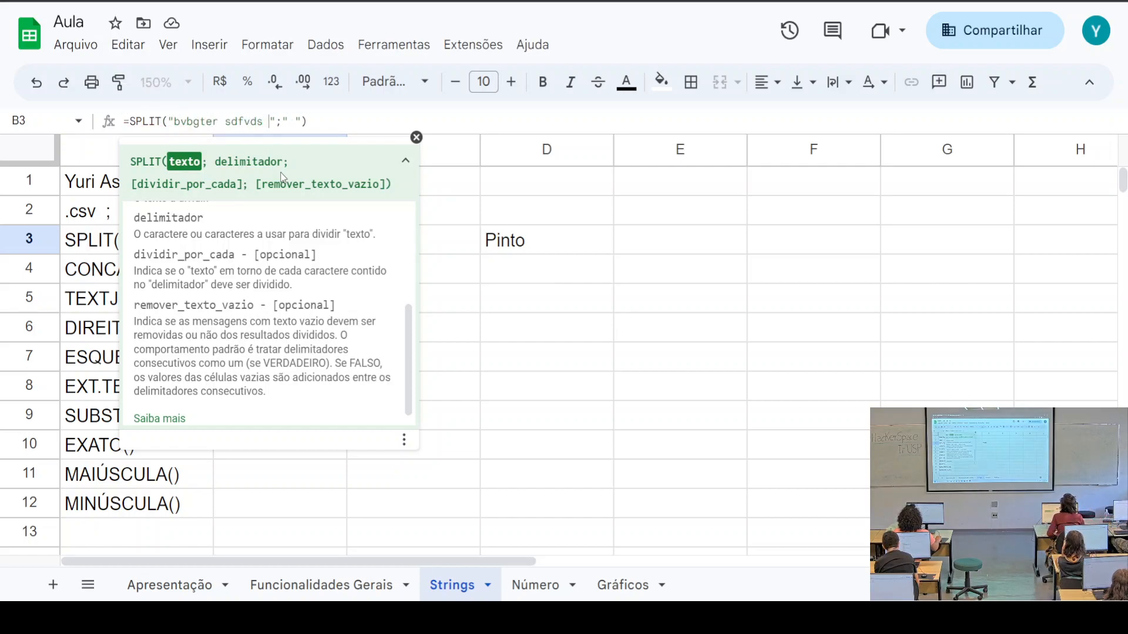
left_click(491, 118)
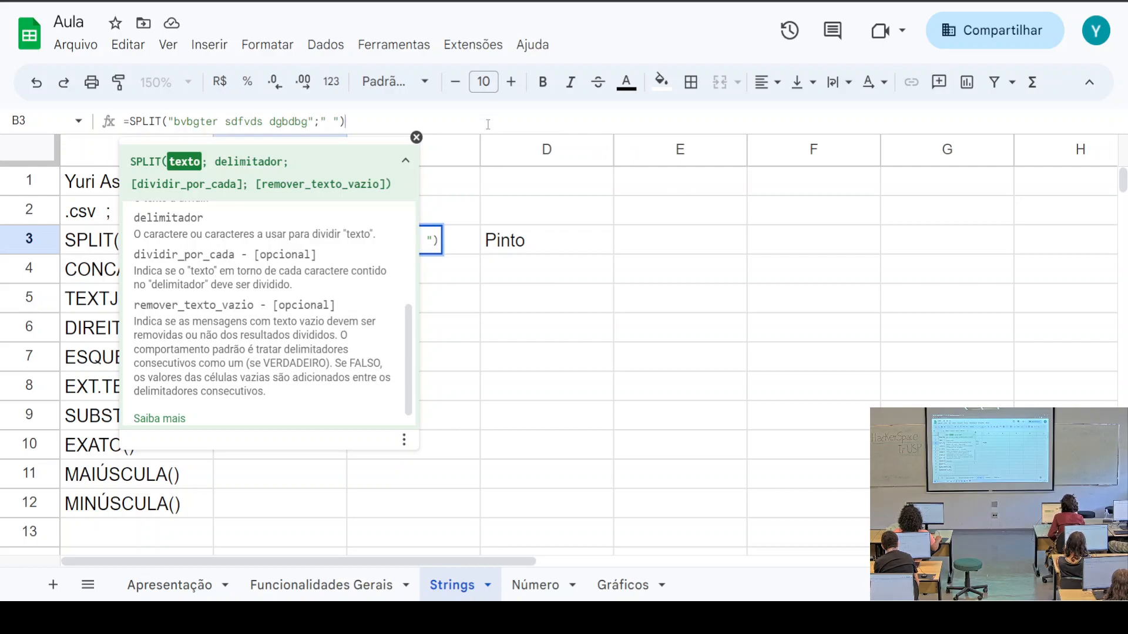
left_click(494, 306)
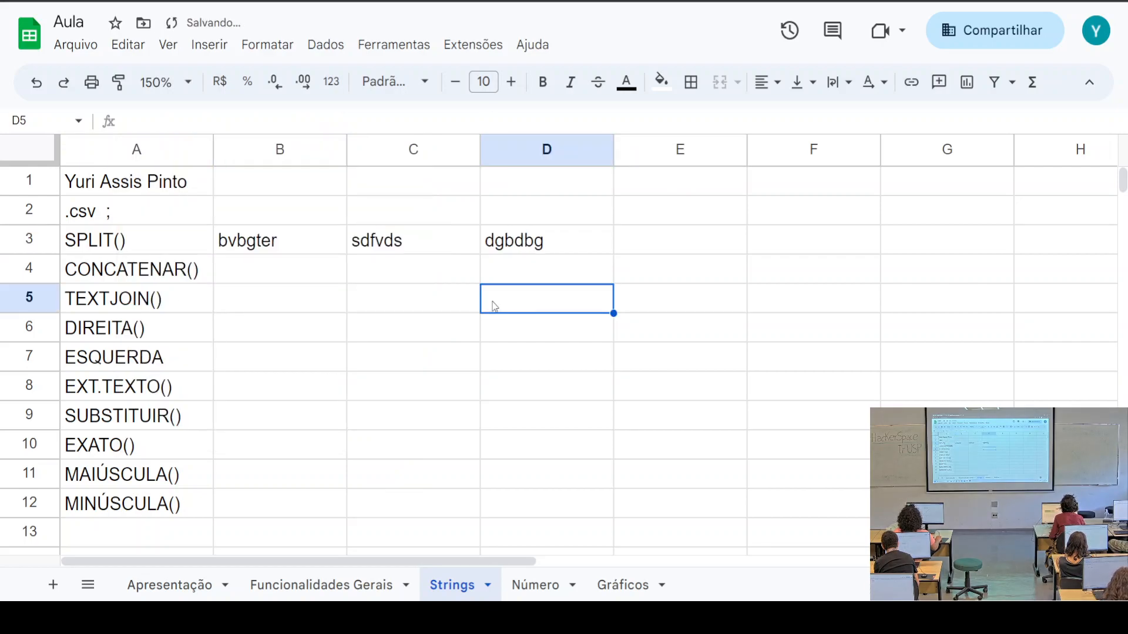
Check the split results in B3, C3 and D3
left_click(277, 247)
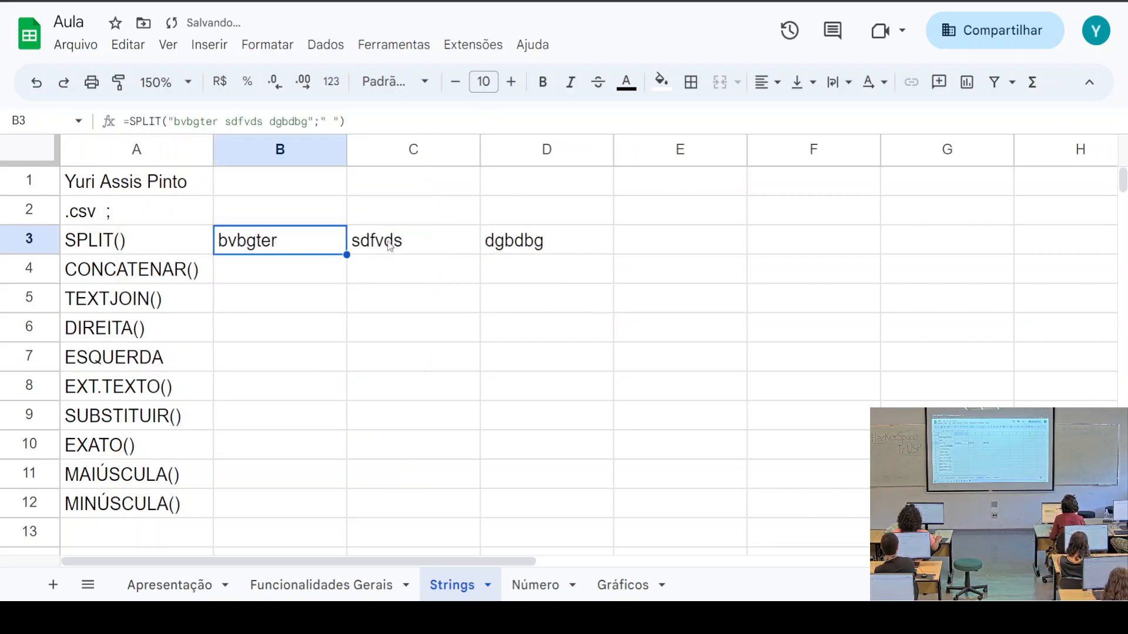
left_click(390, 247)
left_click(528, 252)
left_click(288, 240)
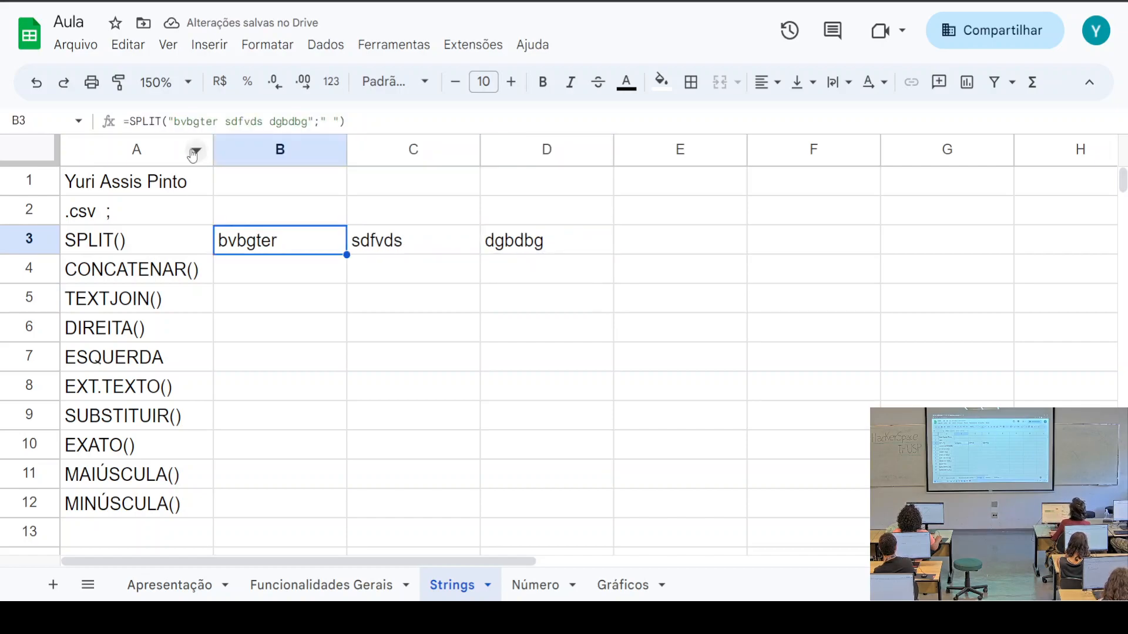
Remove the quotes around the sample text in B3's formula and select that text
left_click(170, 121)
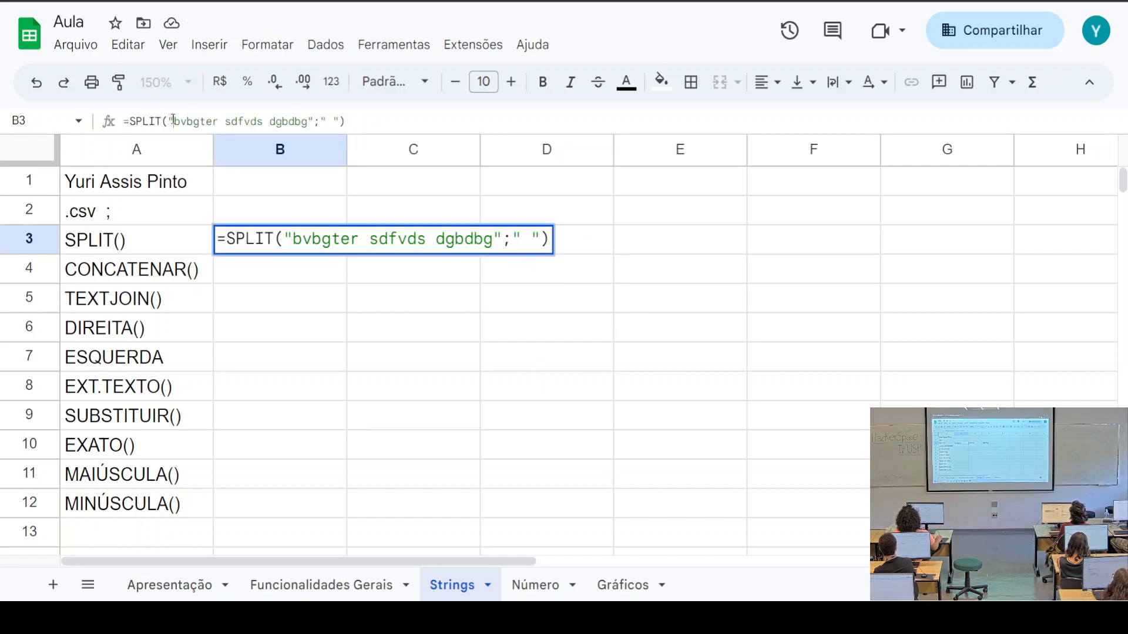
left_click(310, 121)
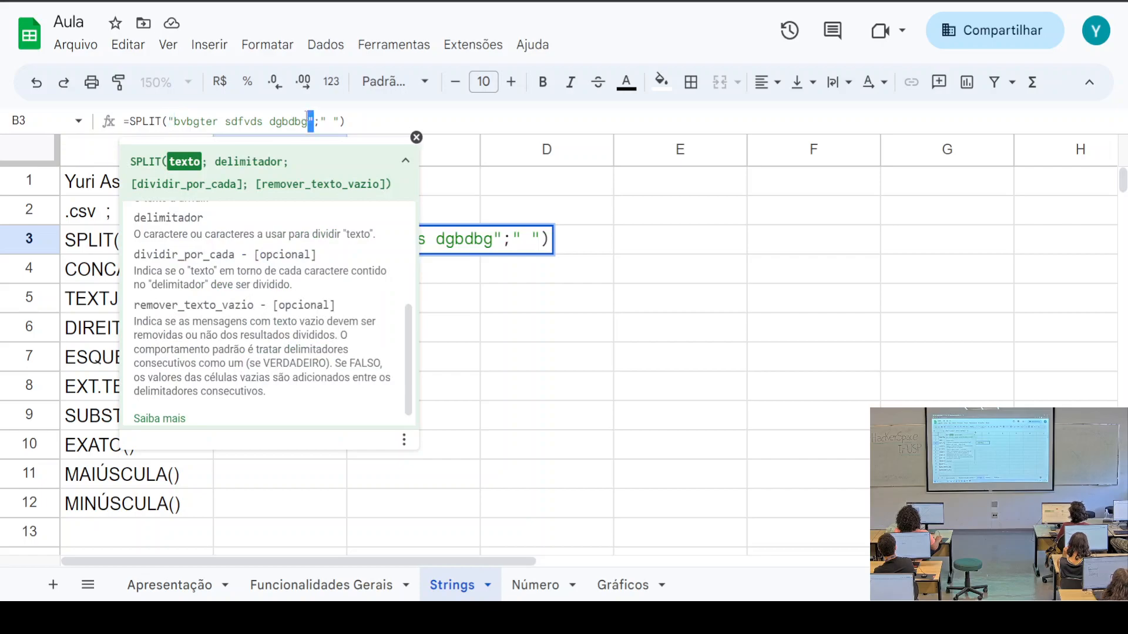
key("BackSpace")
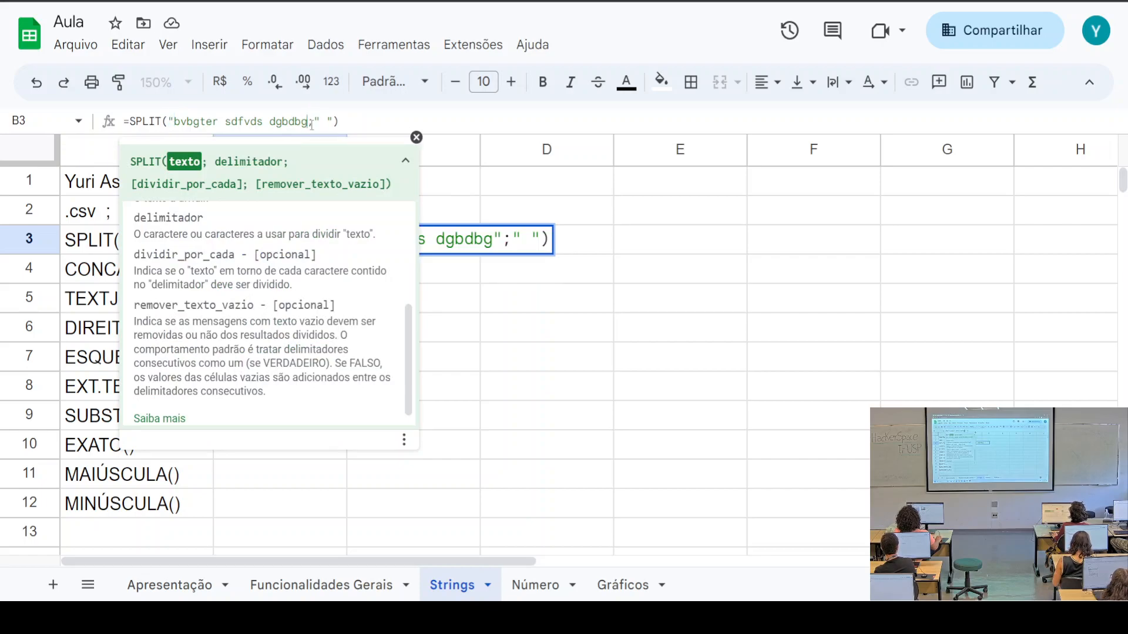
left_click(174, 121)
key("BackSpace")
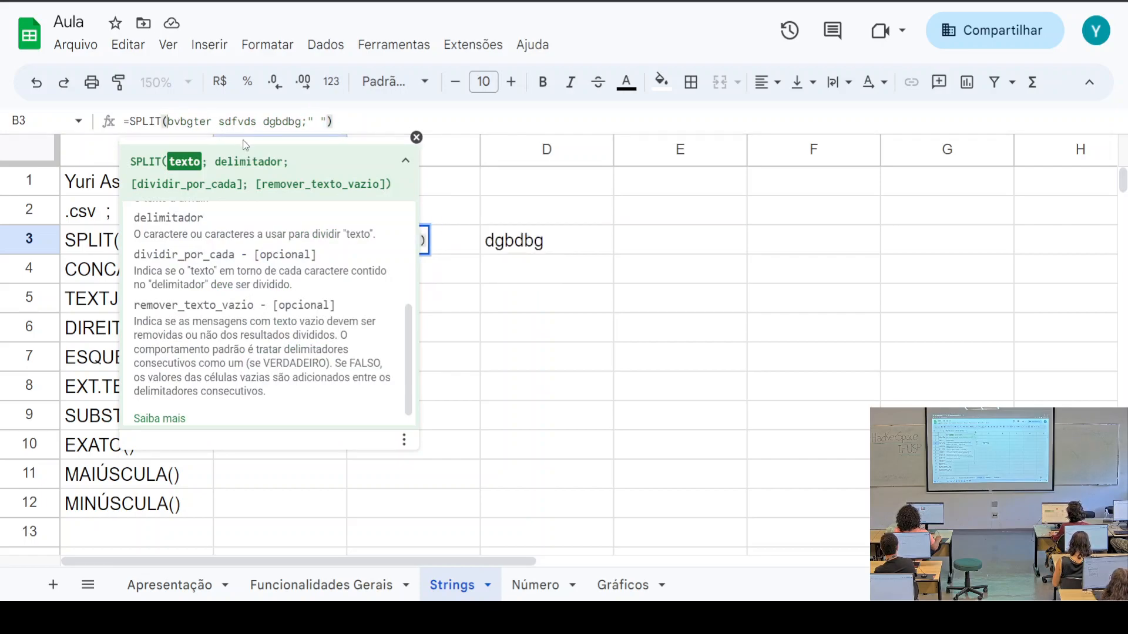
left_click_drag(302, 120, 166, 122)
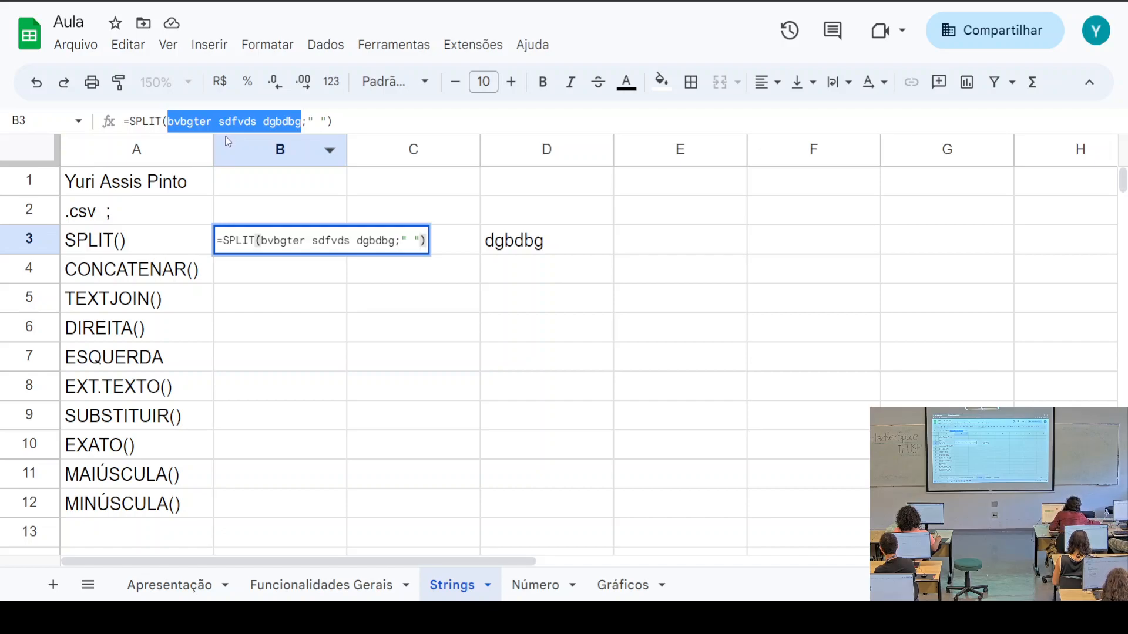
Fix B3's #VALOR! error by pointing the SPLIT back at A1: =SPLIT(A1;" ")
key("BackSpace")
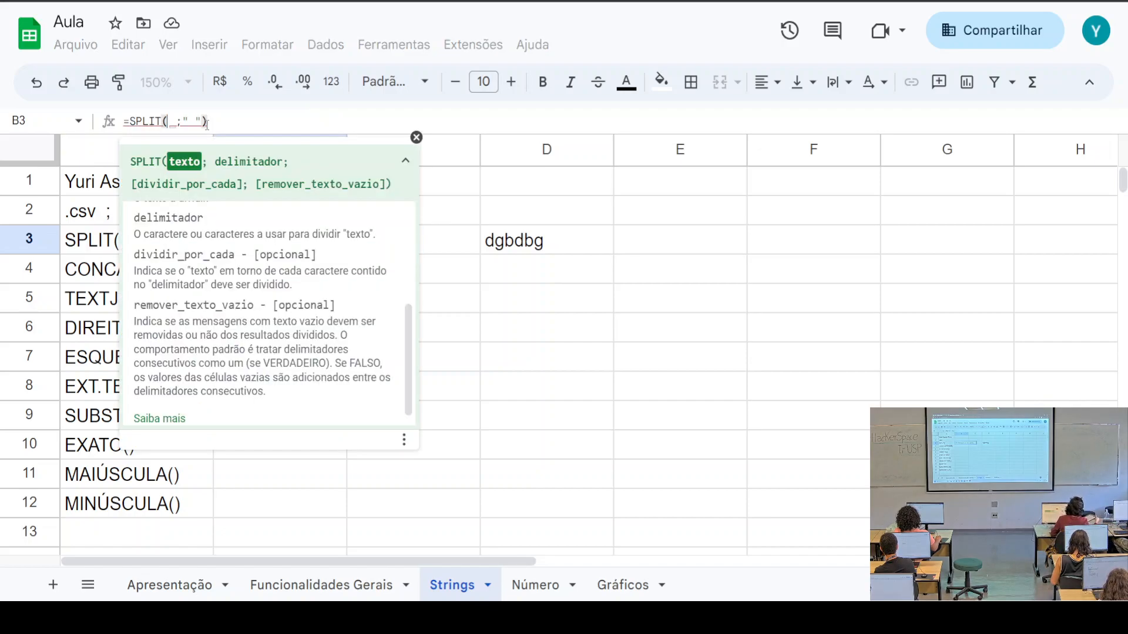
left_click(89, 187)
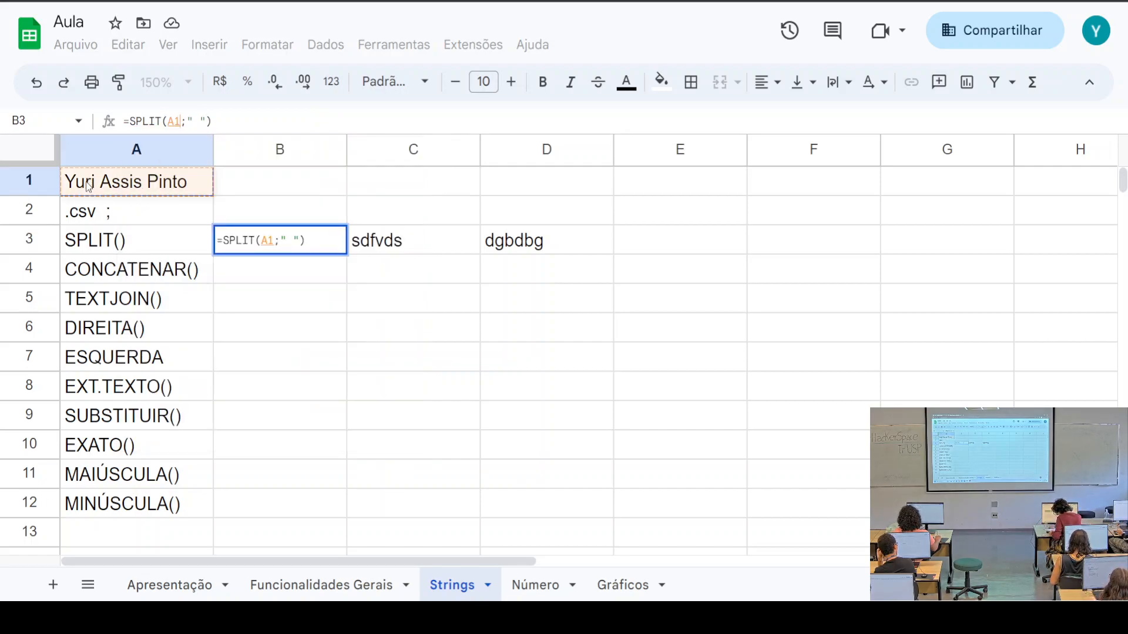
left_click(241, 278)
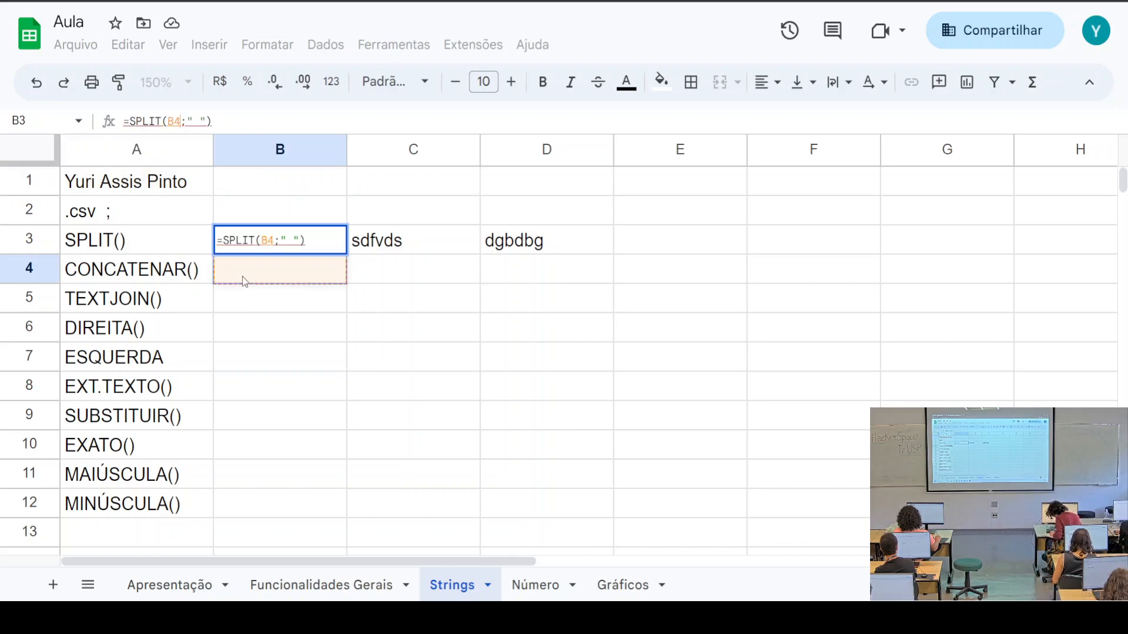
left_click(183, 123)
left_click(86, 188)
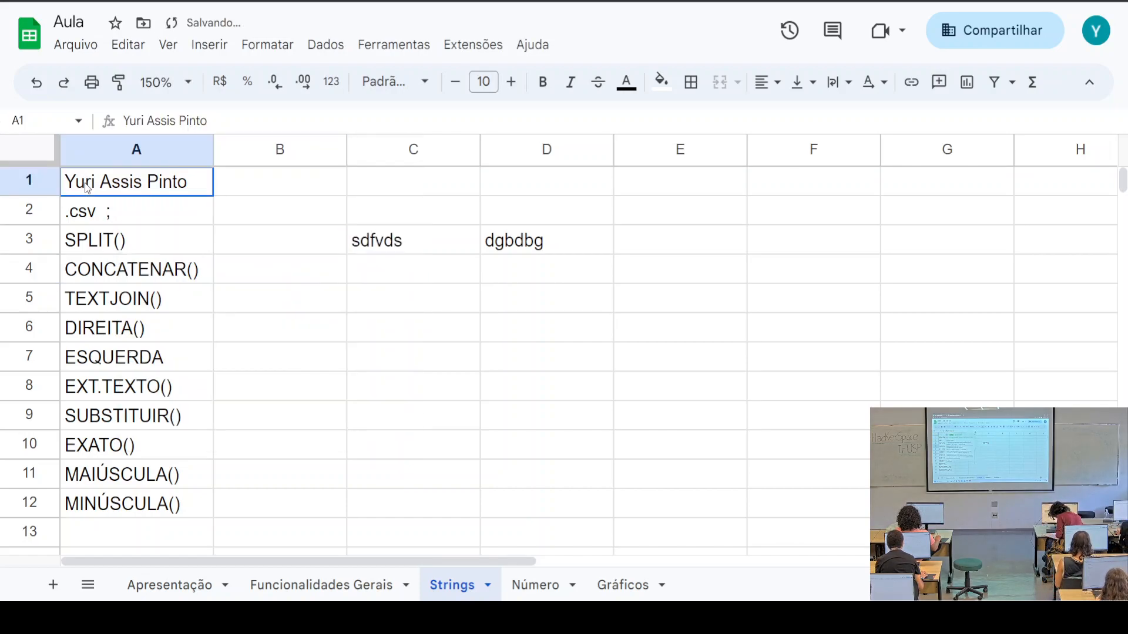
left_click(286, 239)
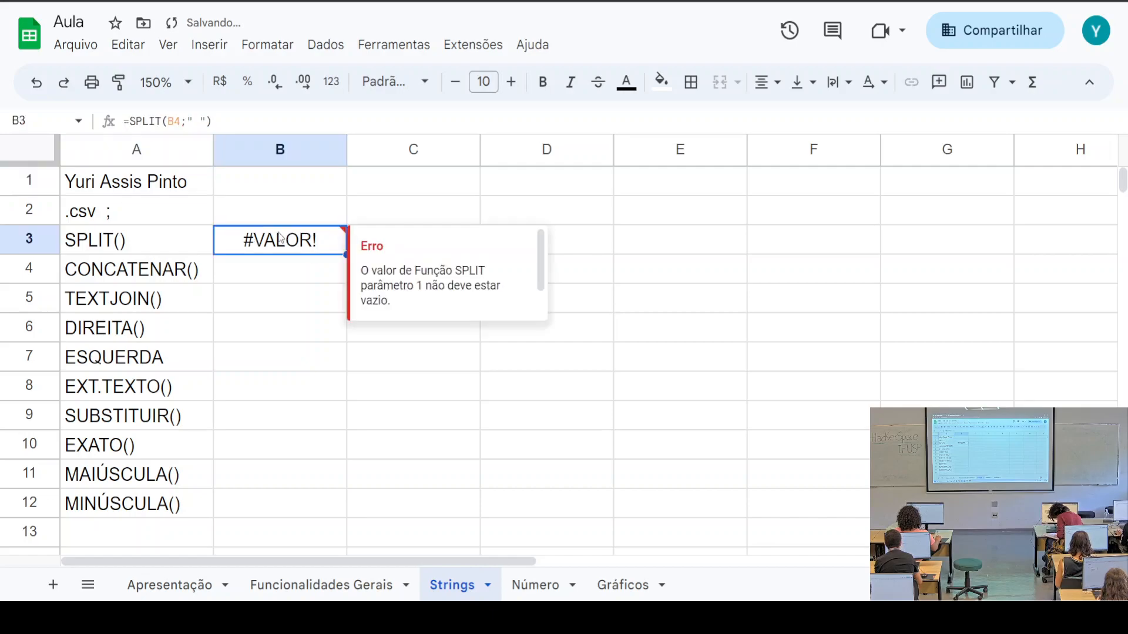
left_click(173, 122)
key("BackSpace")
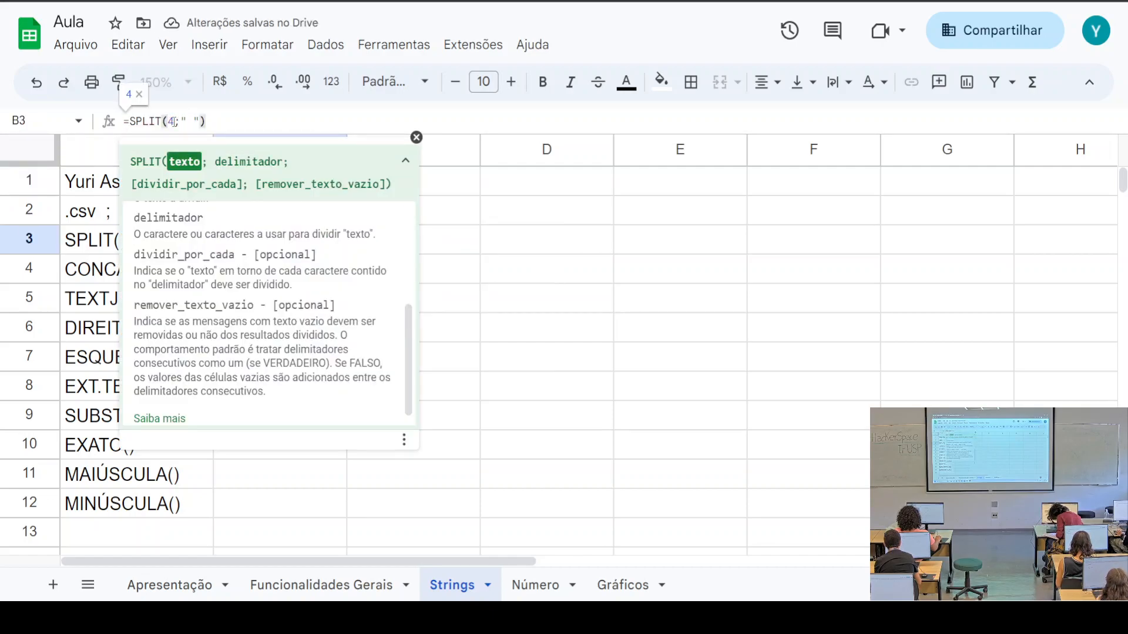
type("a1")
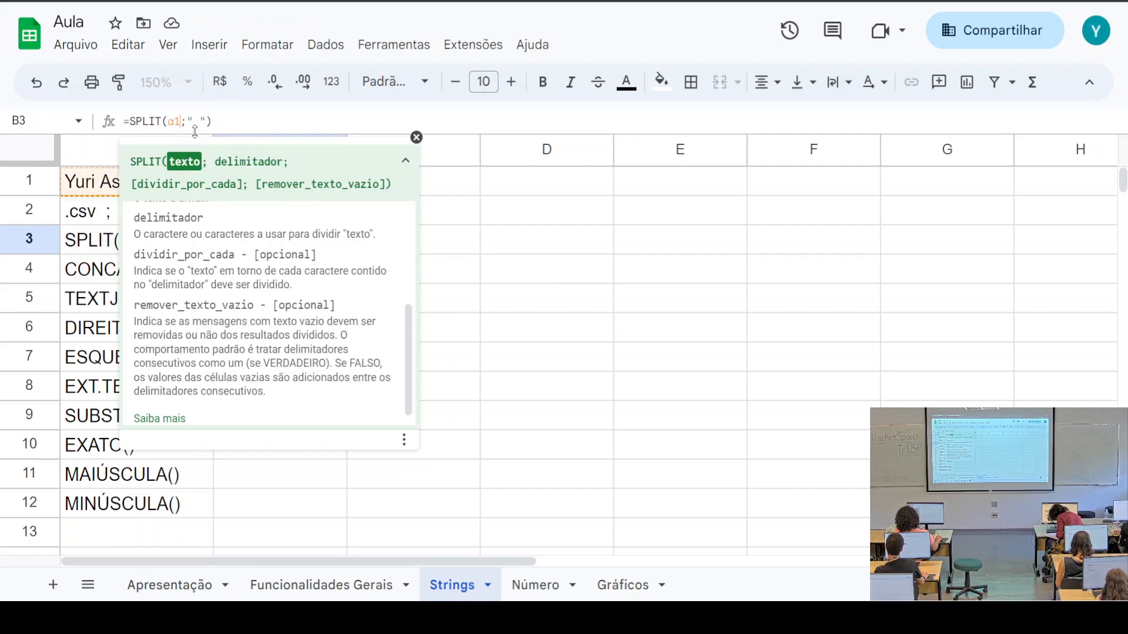
left_click(611, 182)
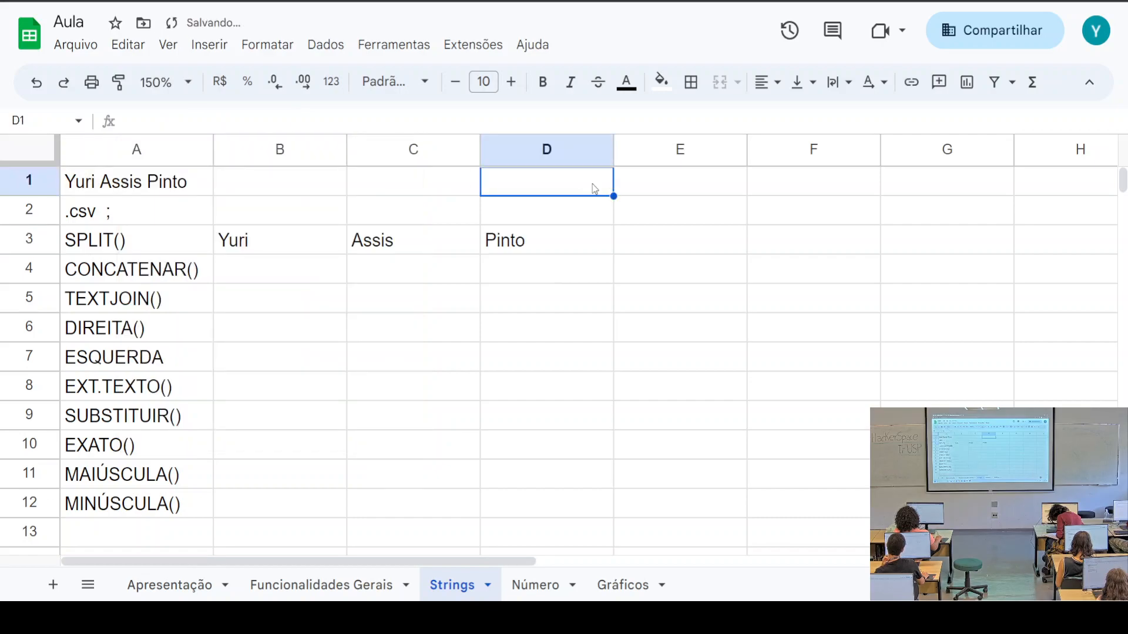
left_click(240, 273)
Enter =CONCATENAR(B3;C3;D3) in B4 to join the three split name parts without spaces
left_click_drag(249, 249, 509, 245)
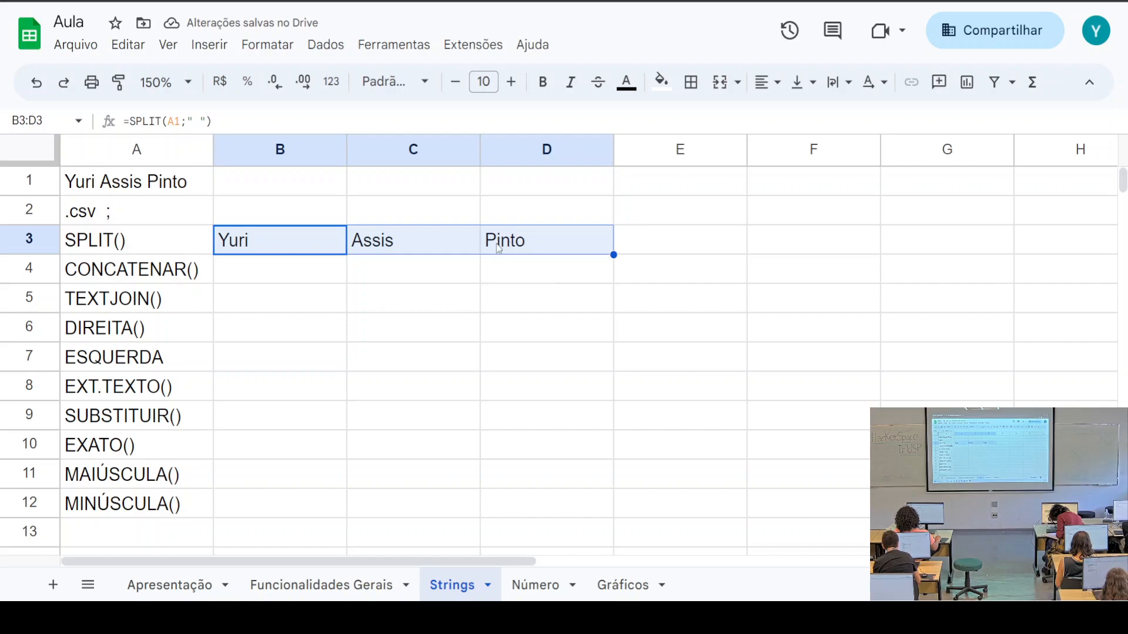
left_click(278, 275)
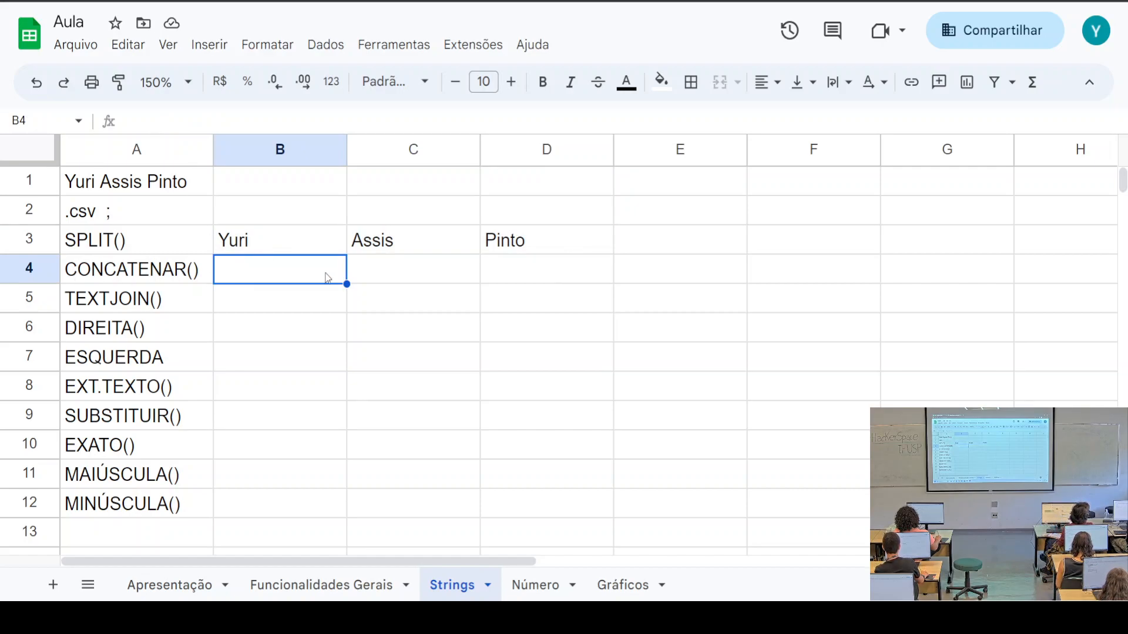
type("=")
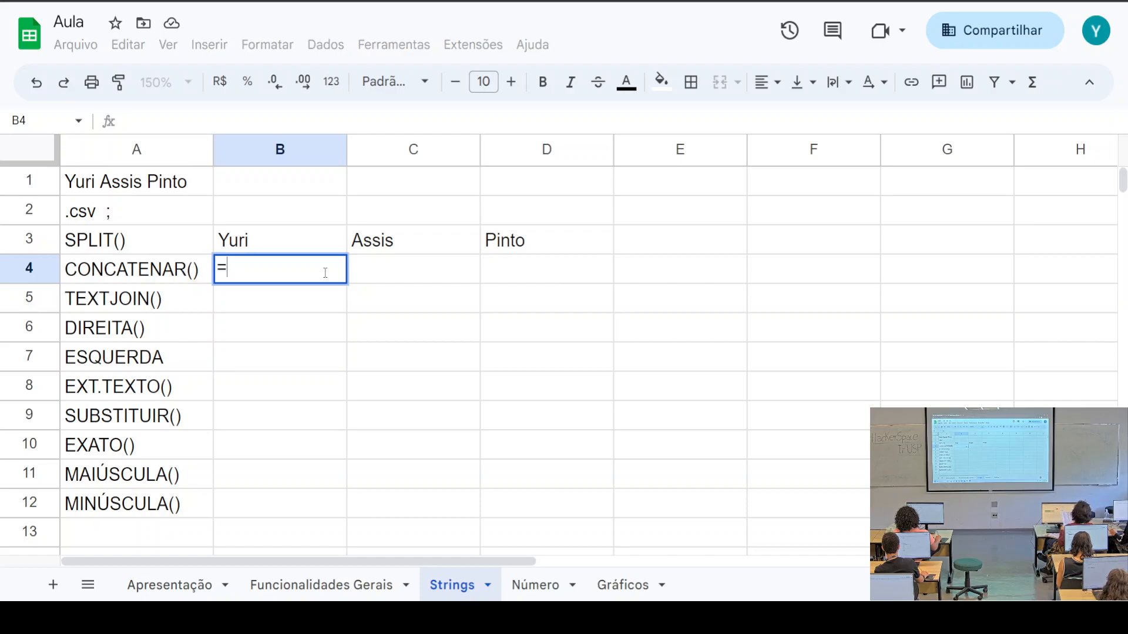
type("c")
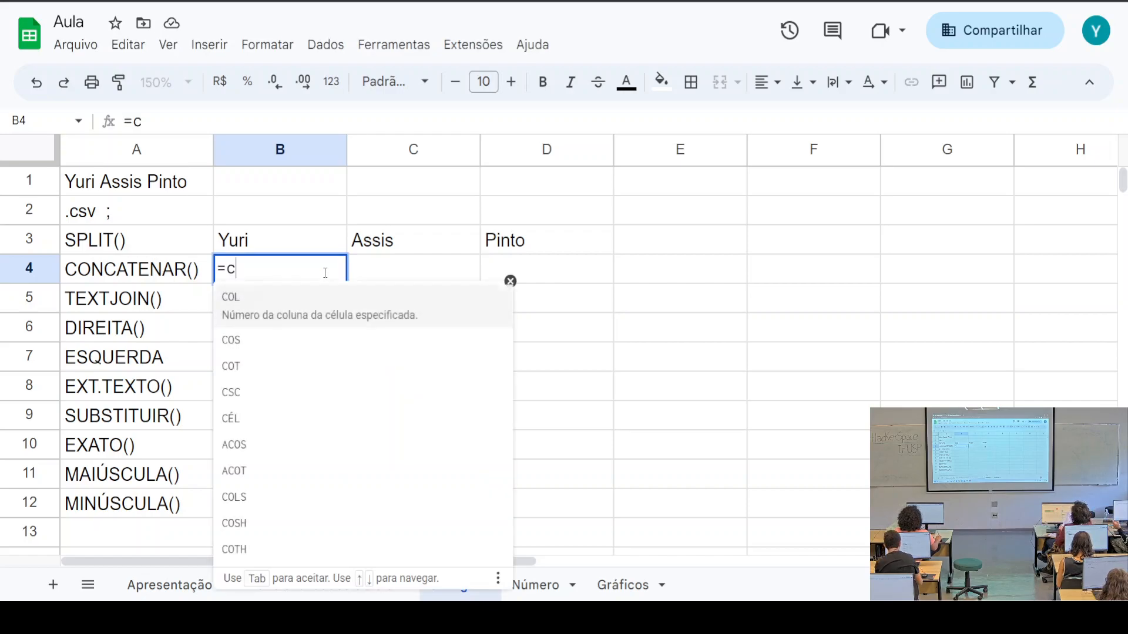
type("oncate")
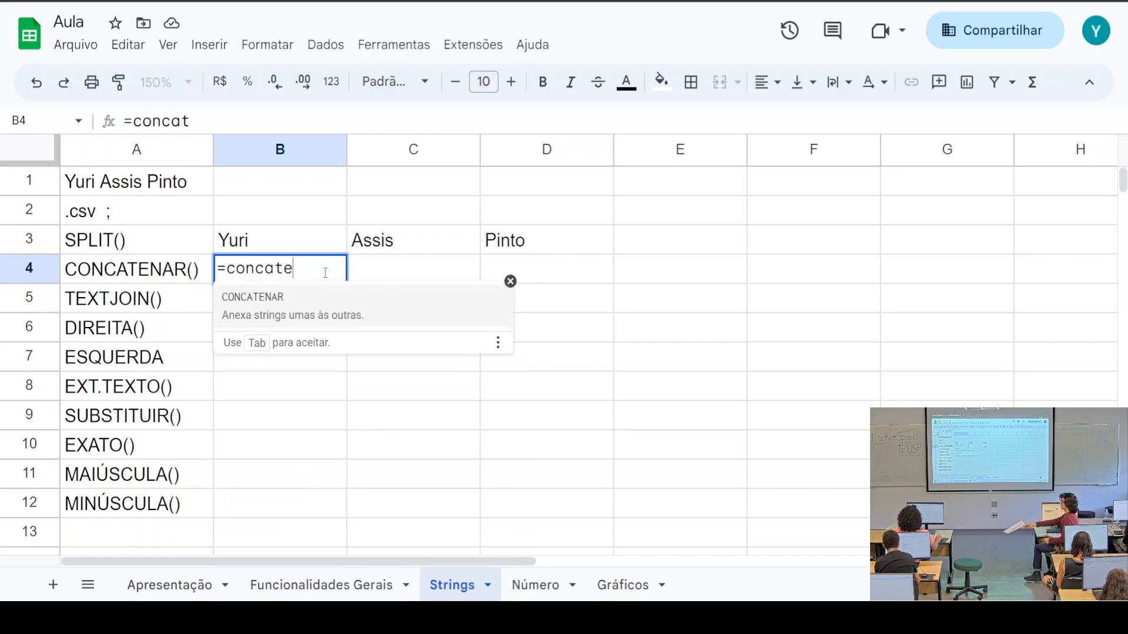
key("Tab")
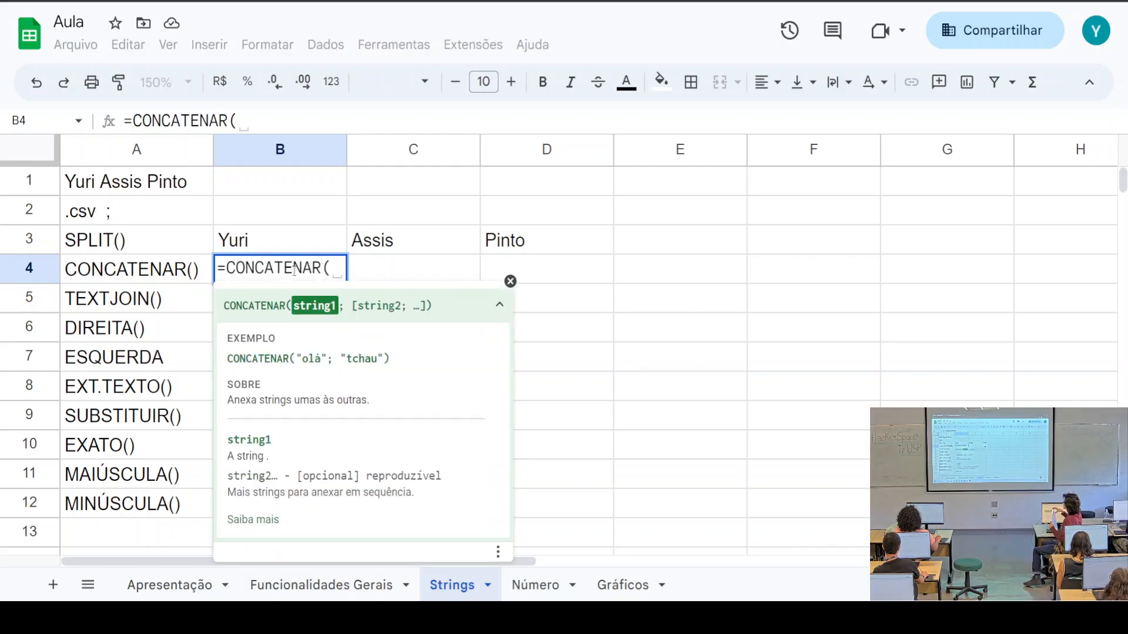
left_click(273, 245)
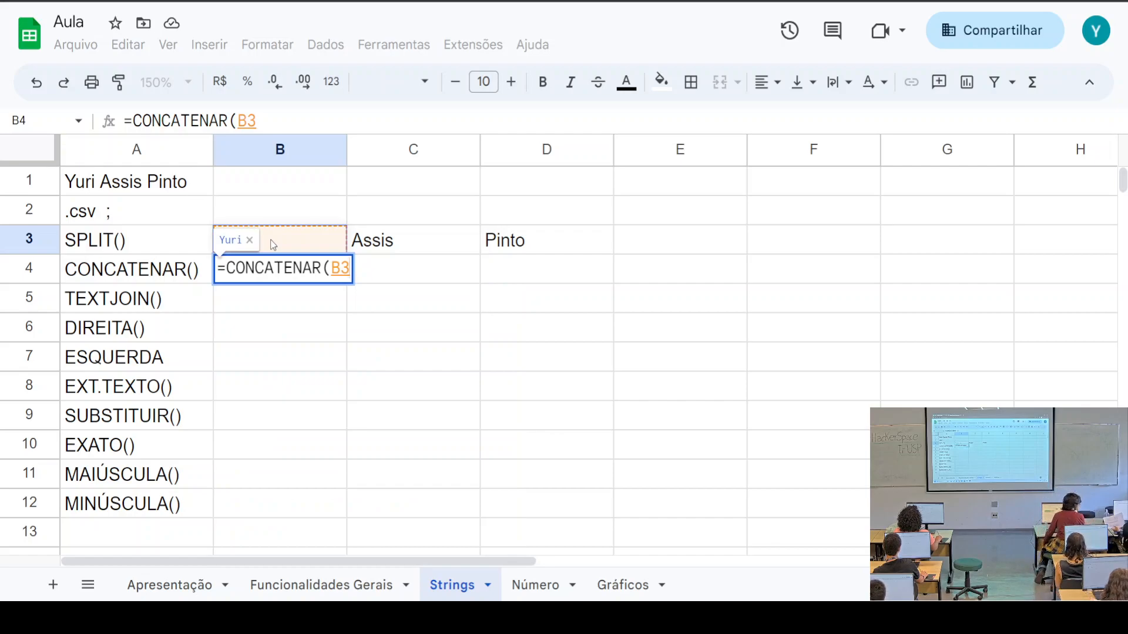
type(";")
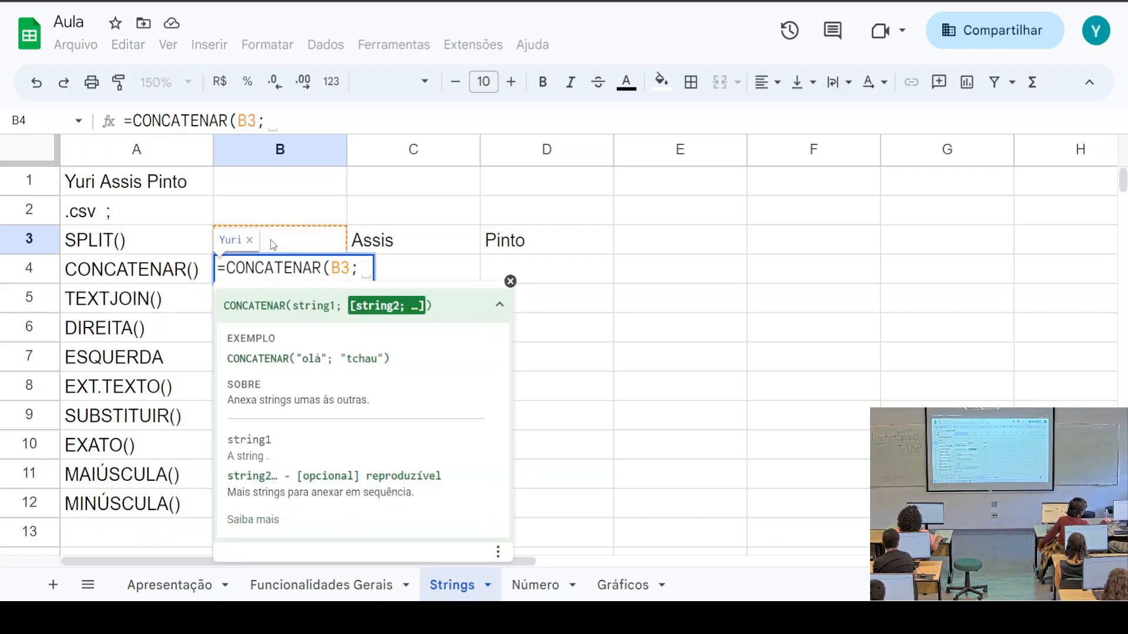
left_click(390, 240)
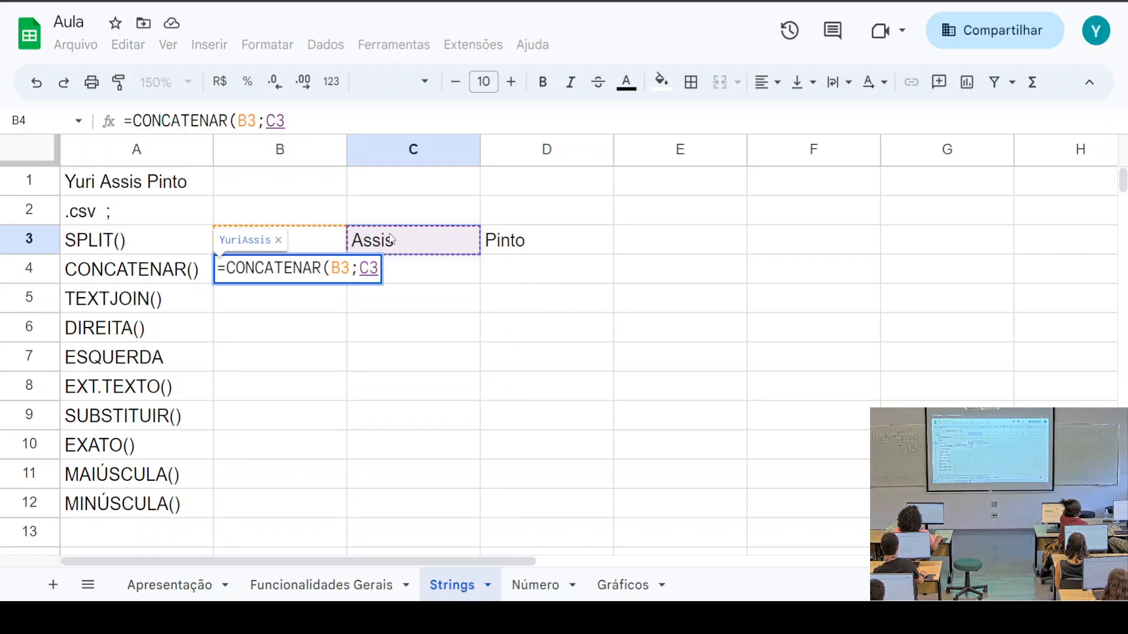
type(";")
left_click(523, 252)
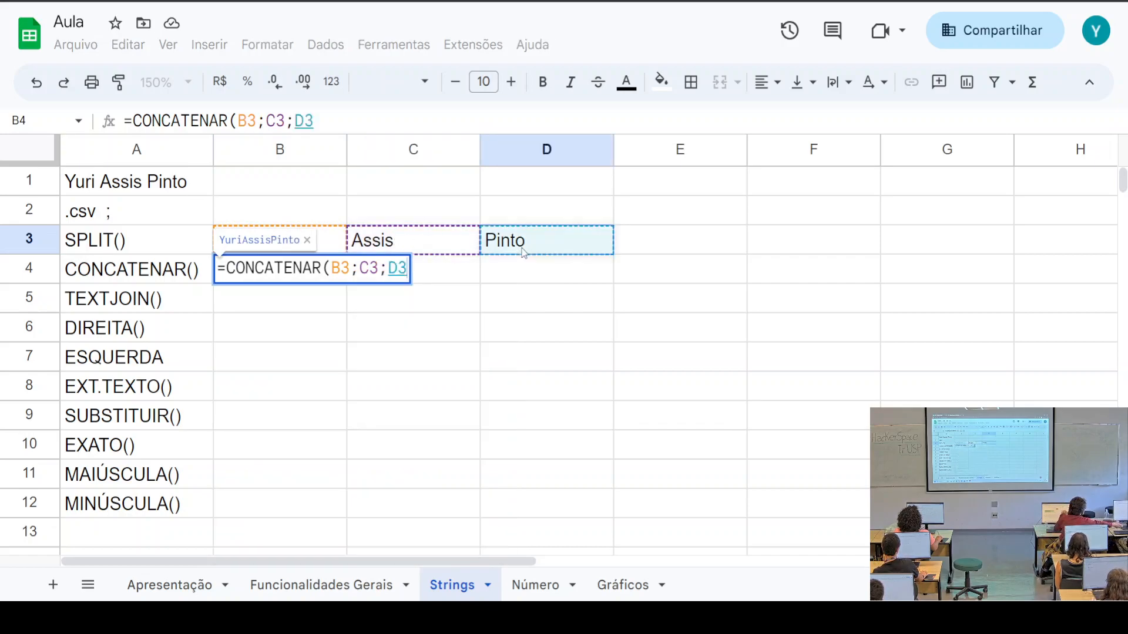
type(")")
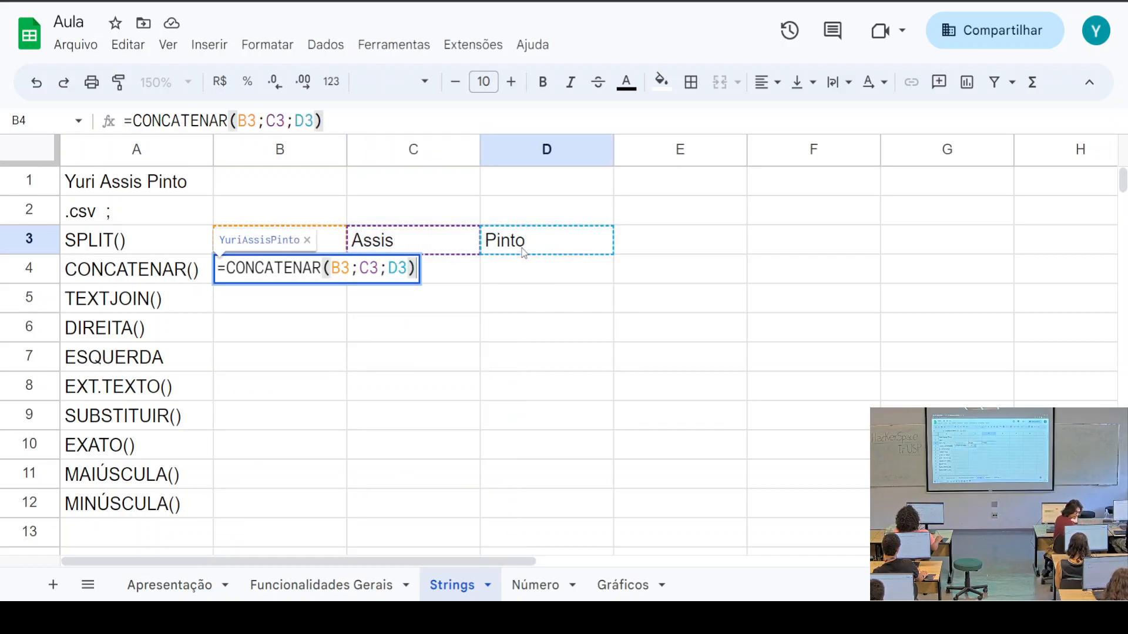
key("Return")
type(",")
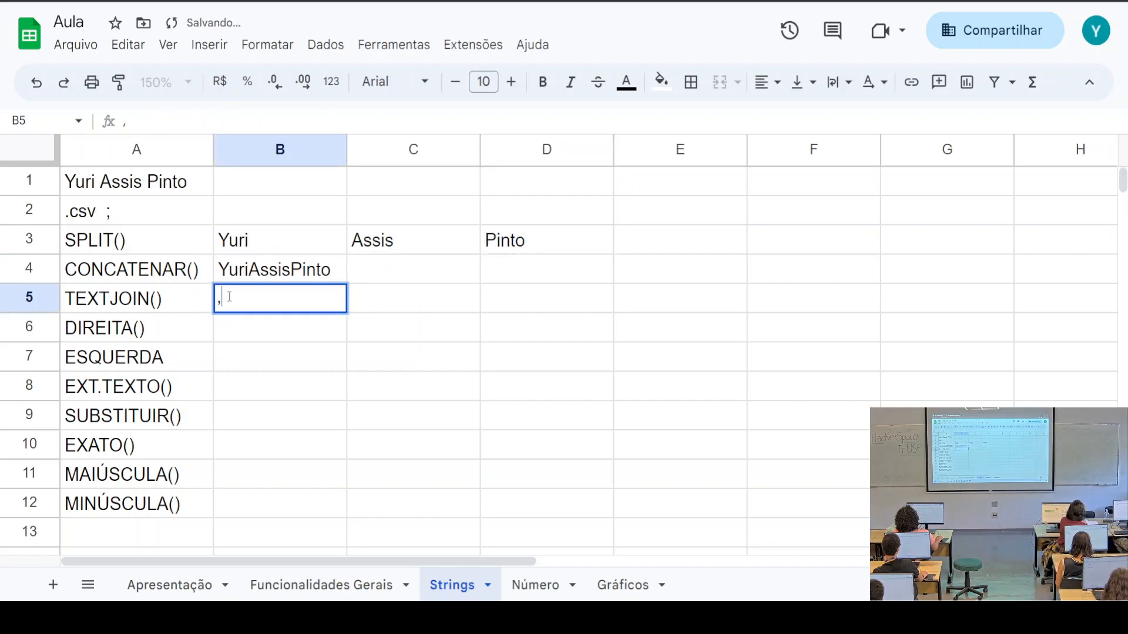
Insert spaces into B4's formula so it reads =CONCATENAR(B3;" ";C3;" ";D3)
left_click(273, 277)
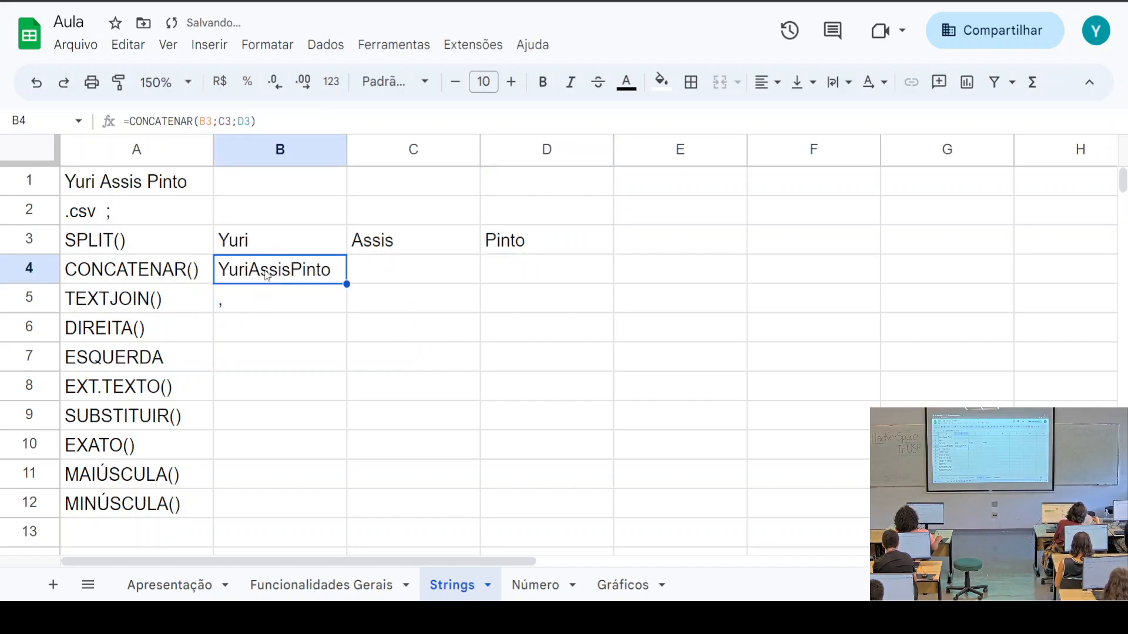
left_click(139, 181)
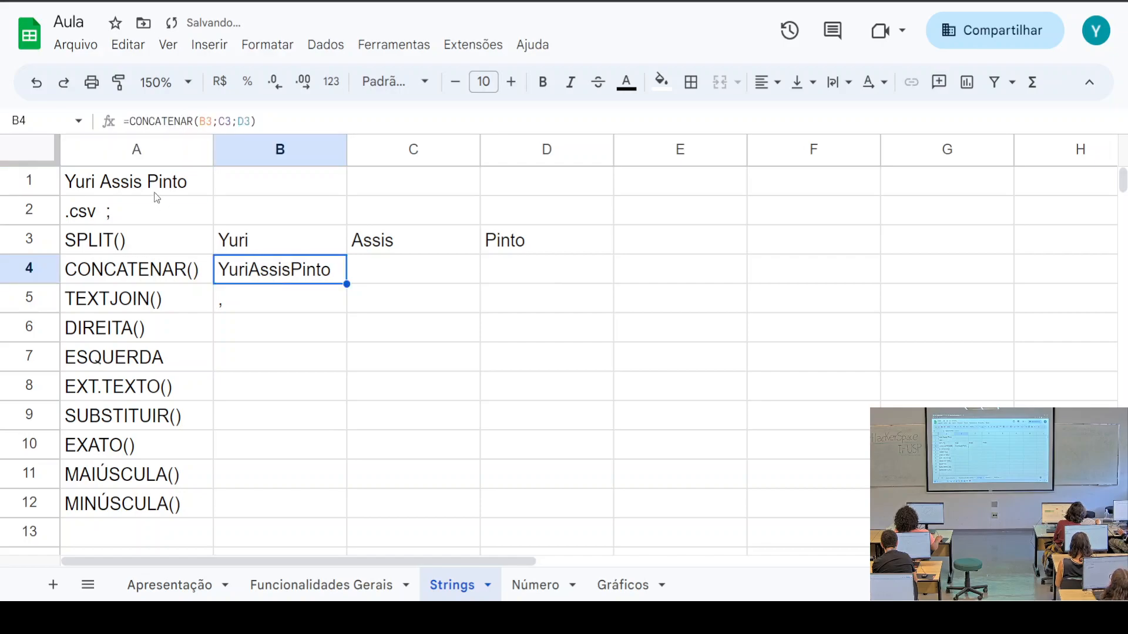
left_click(154, 185)
left_click(276, 280)
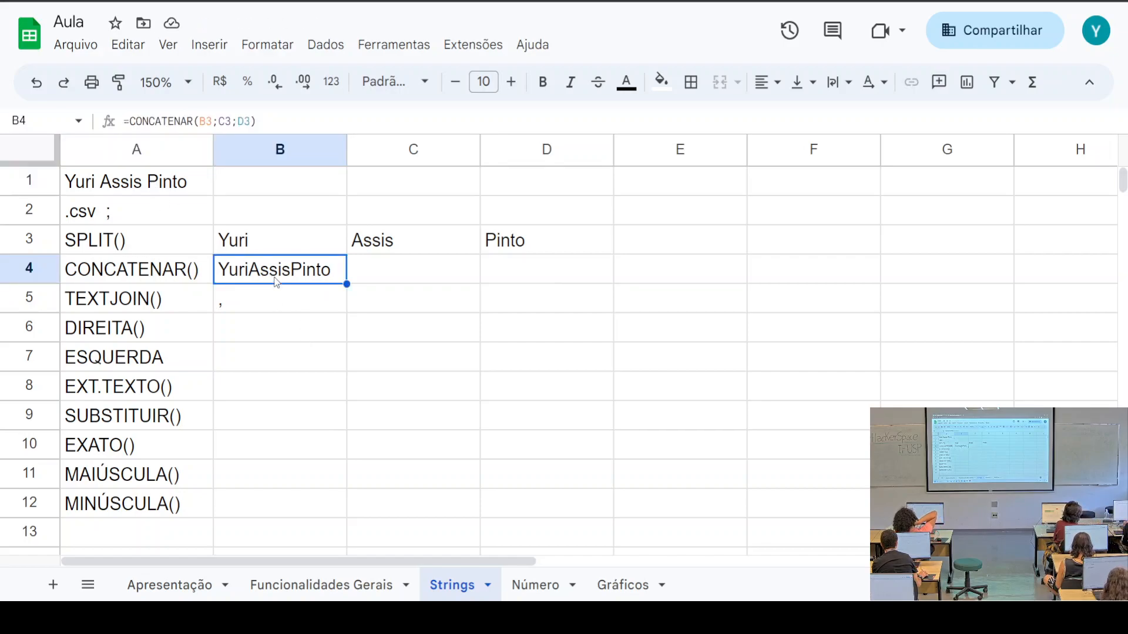
left_click(249, 130)
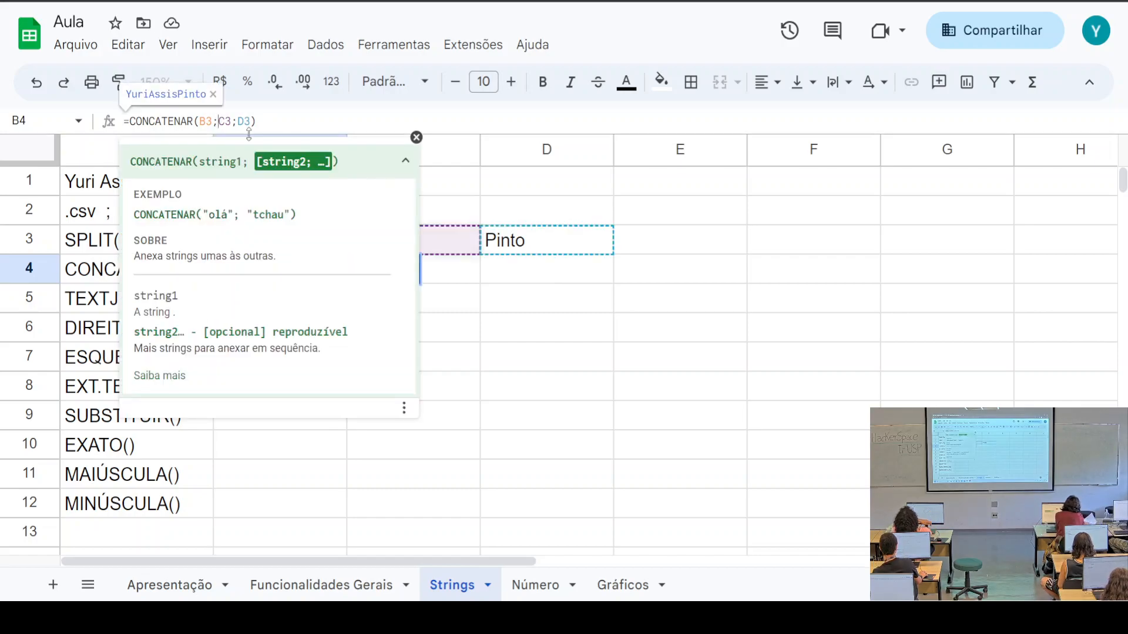
key("Left")
key("Left")
key("Left")
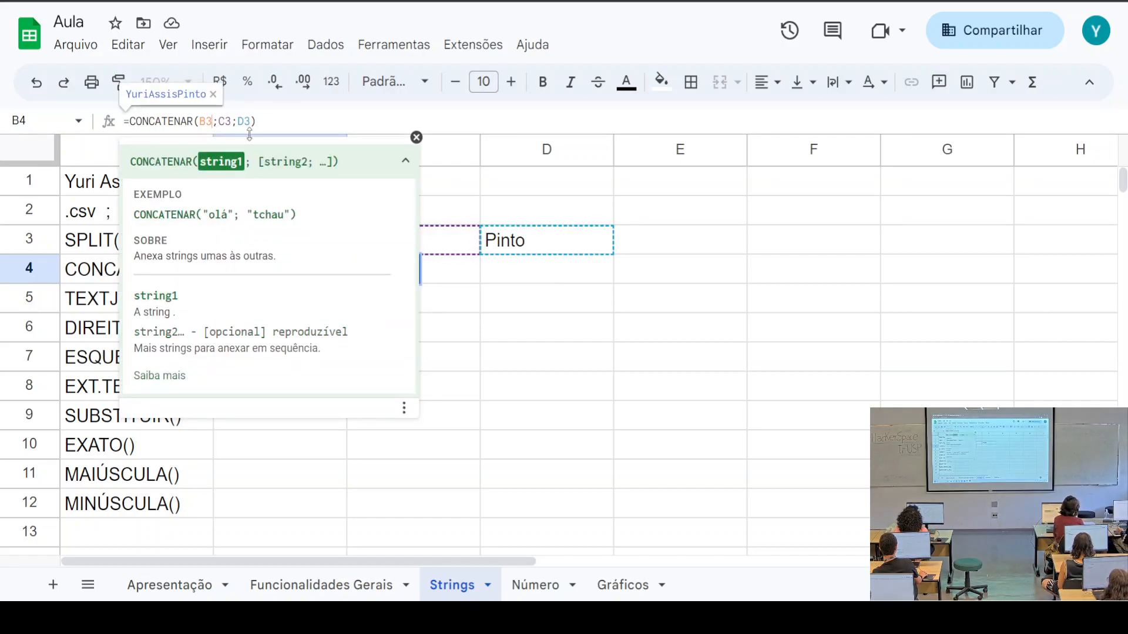
type(";")
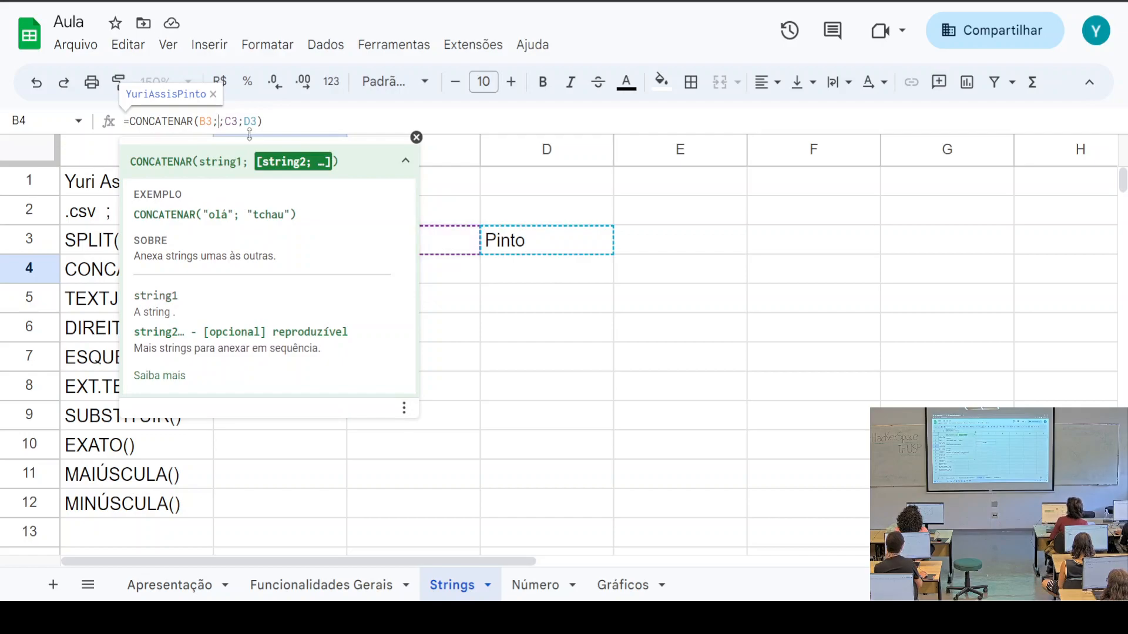
type("\" \"")
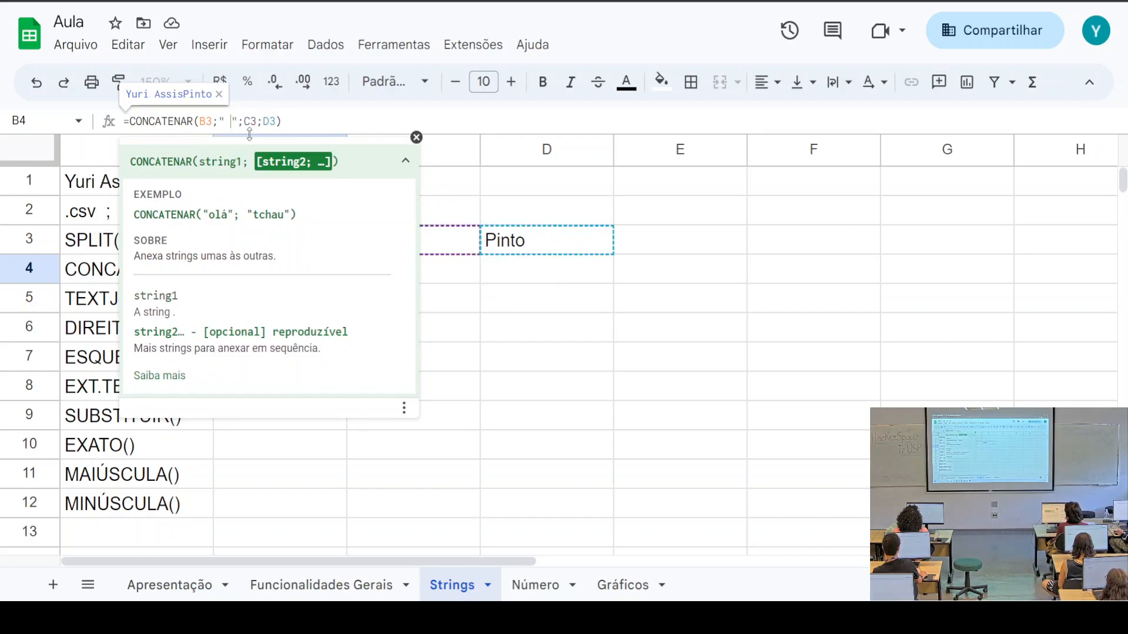
key("Right")
key("Right")
key("Right")
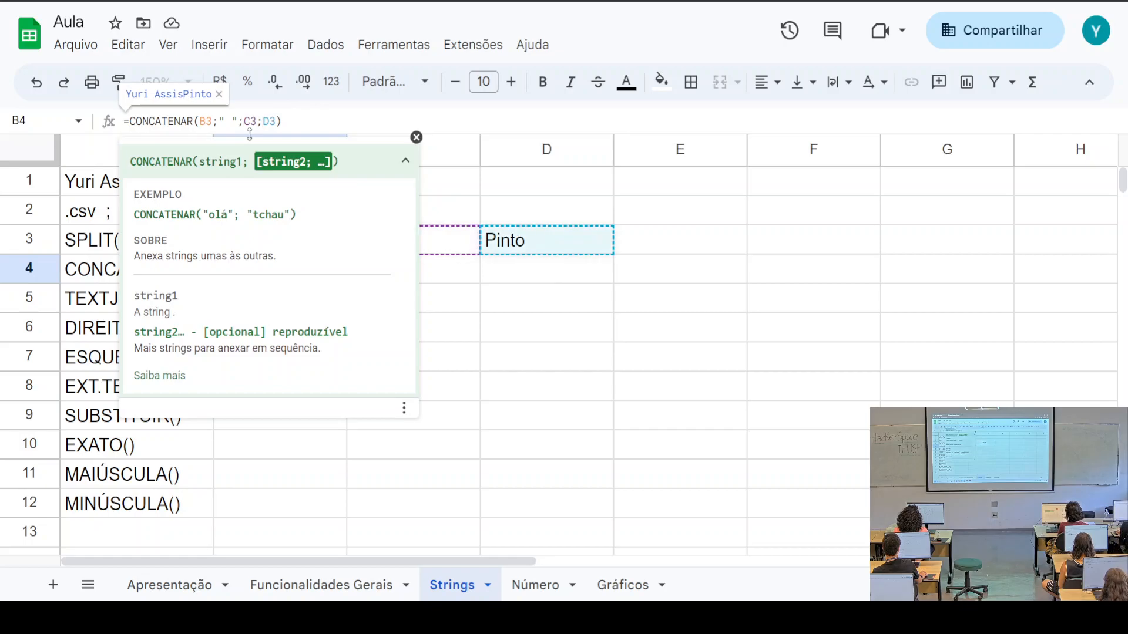
type(";")
key("Left")
type("\";C3;\"")
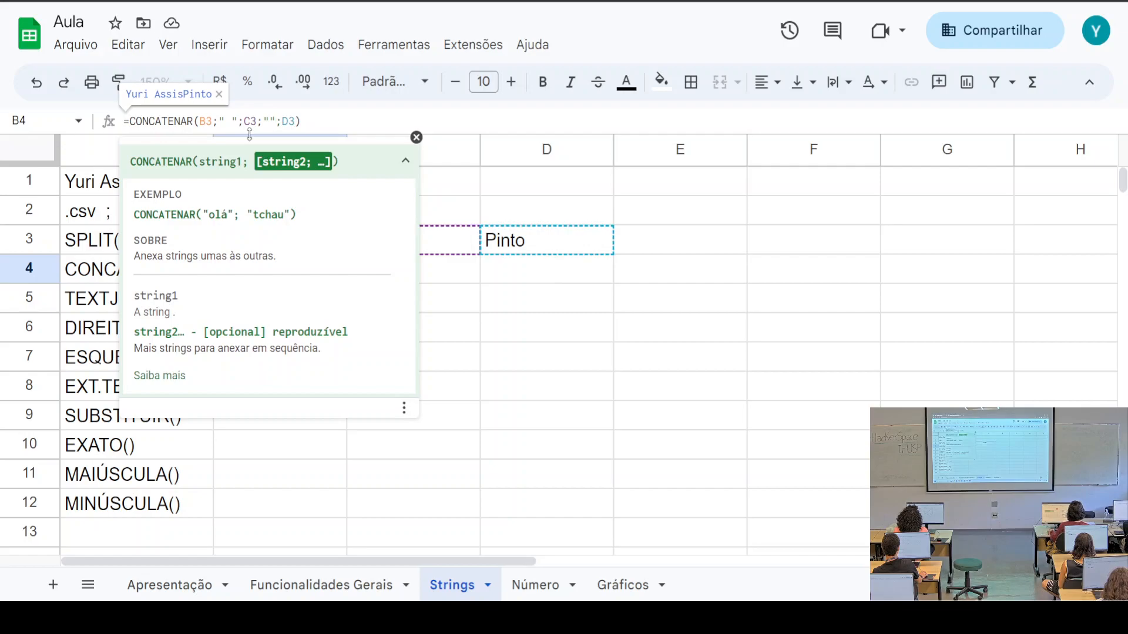
left_click(653, 310)
left_click(271, 273)
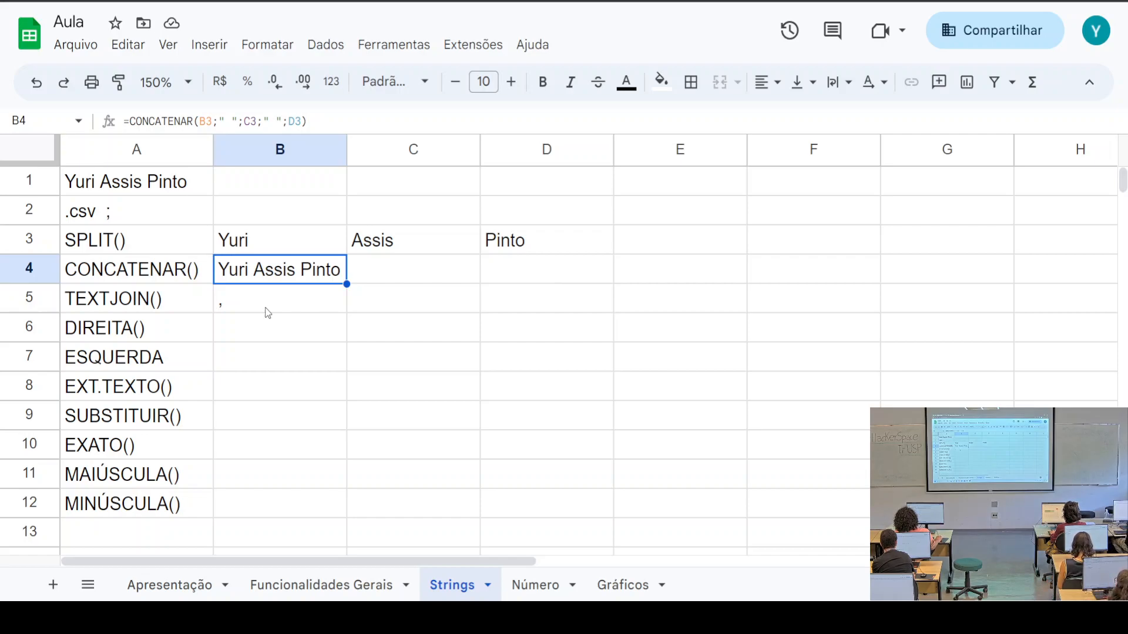
Replace B5's stray comma with the start of a new =text formula
left_click(268, 310)
left_click(169, 114)
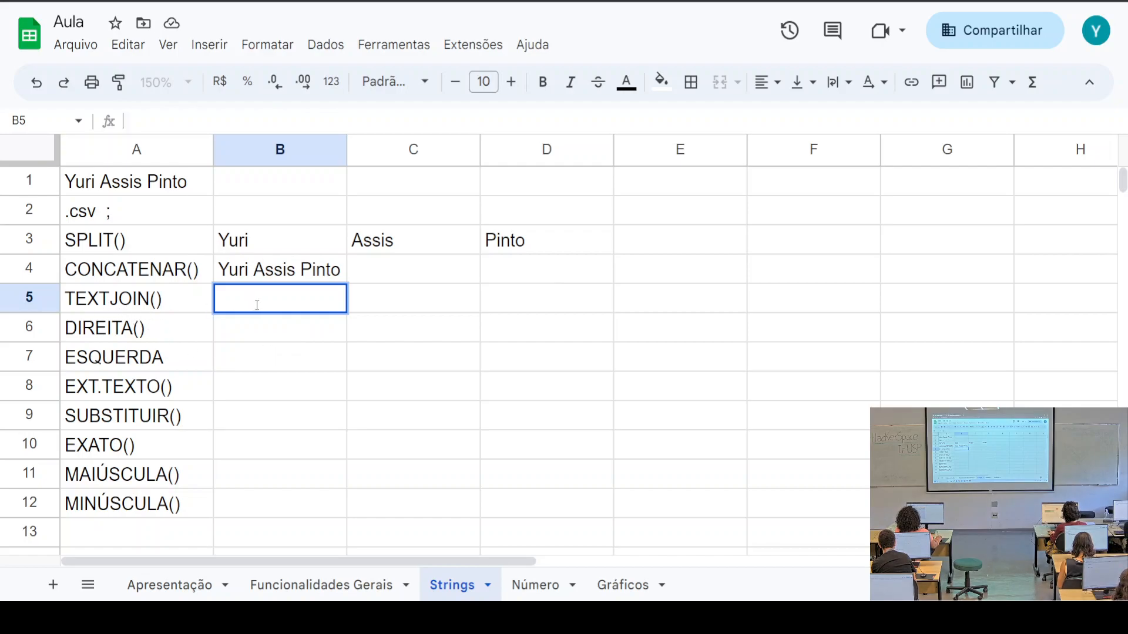
type("=")
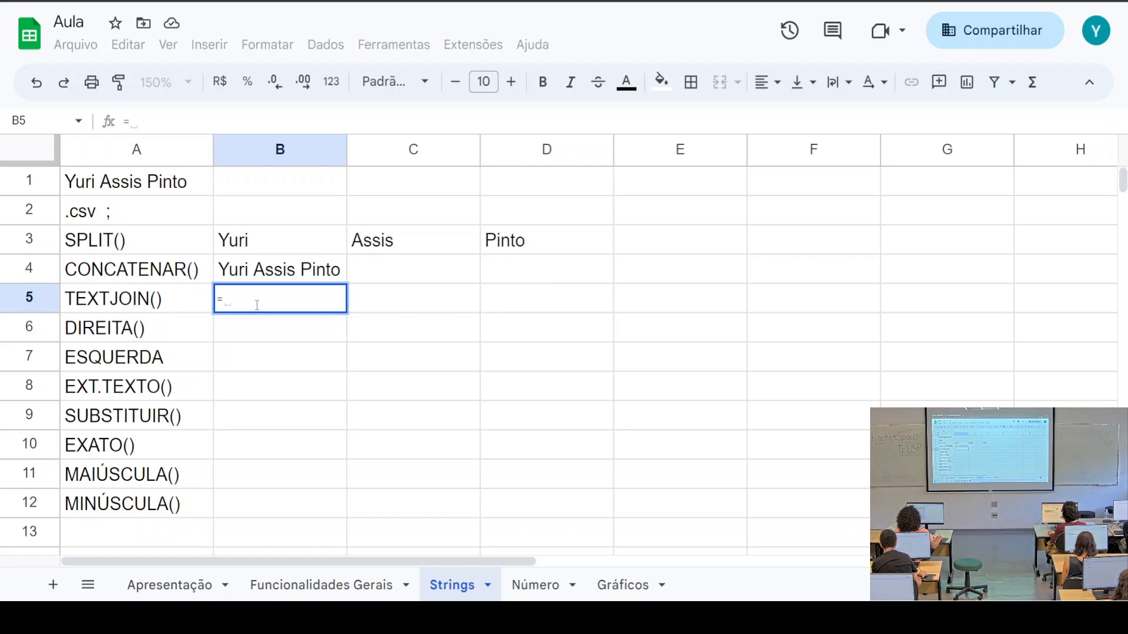
type("text")
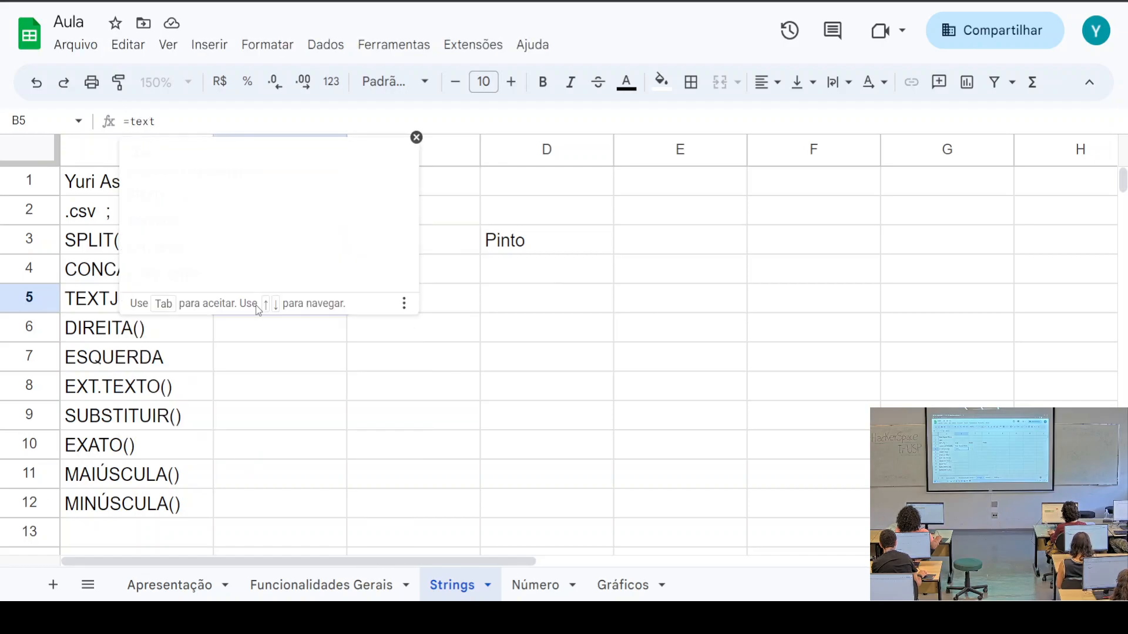
Choose TEXTJOIN in B5 and read its help on the delimitador, ignorar_vazio and texto1 arguments
key("Down")
key("Down")
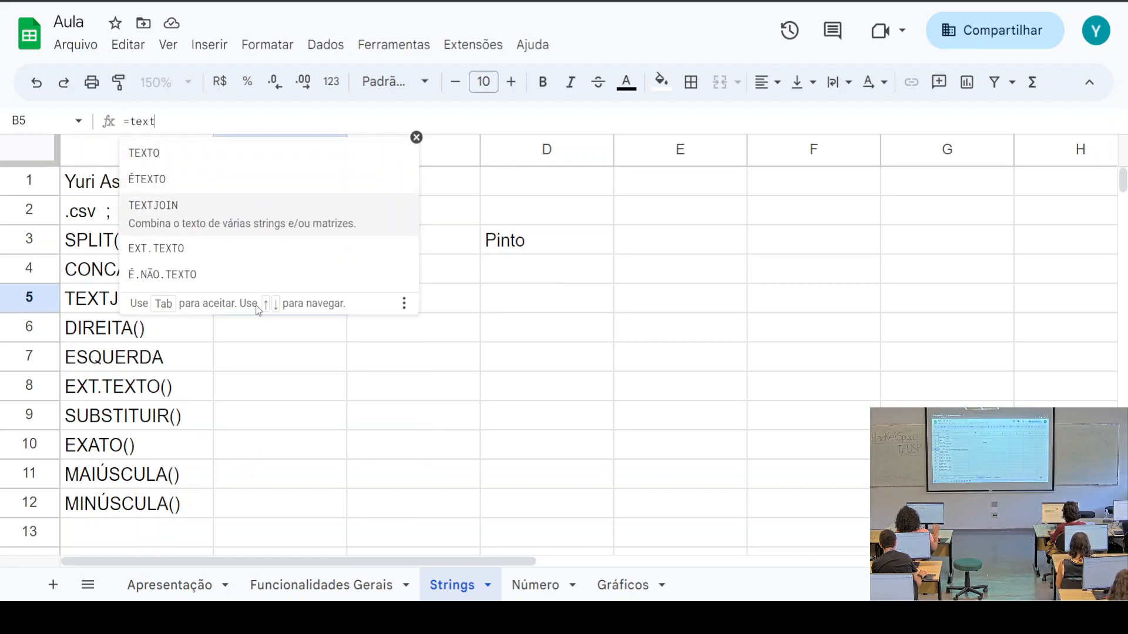
key("Tab")
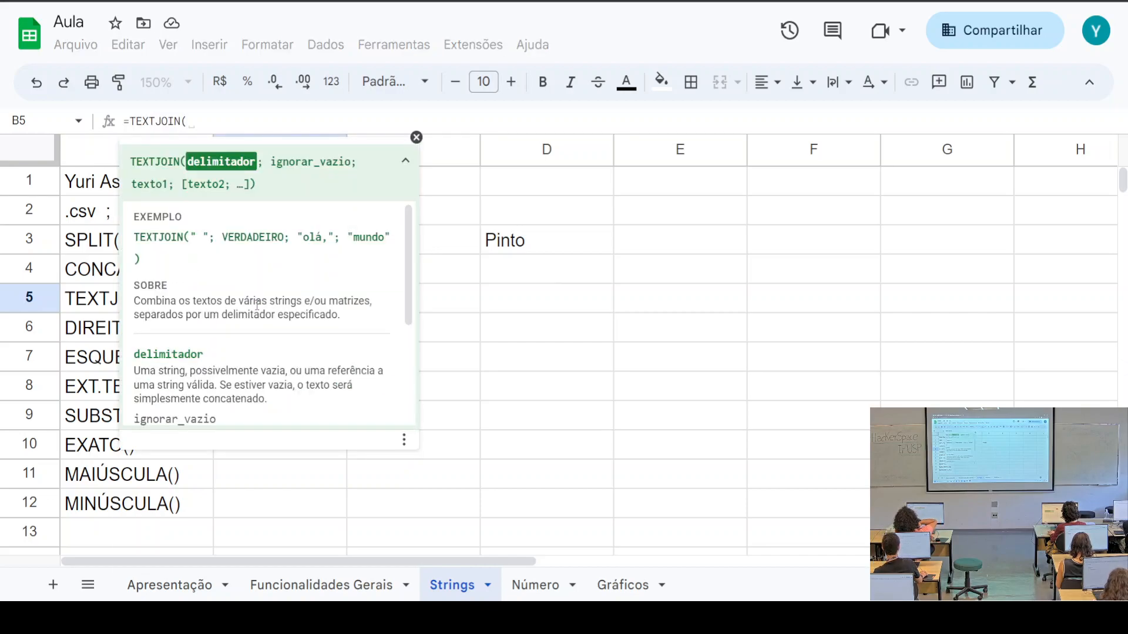
scroll(305, 296, "down", 3)
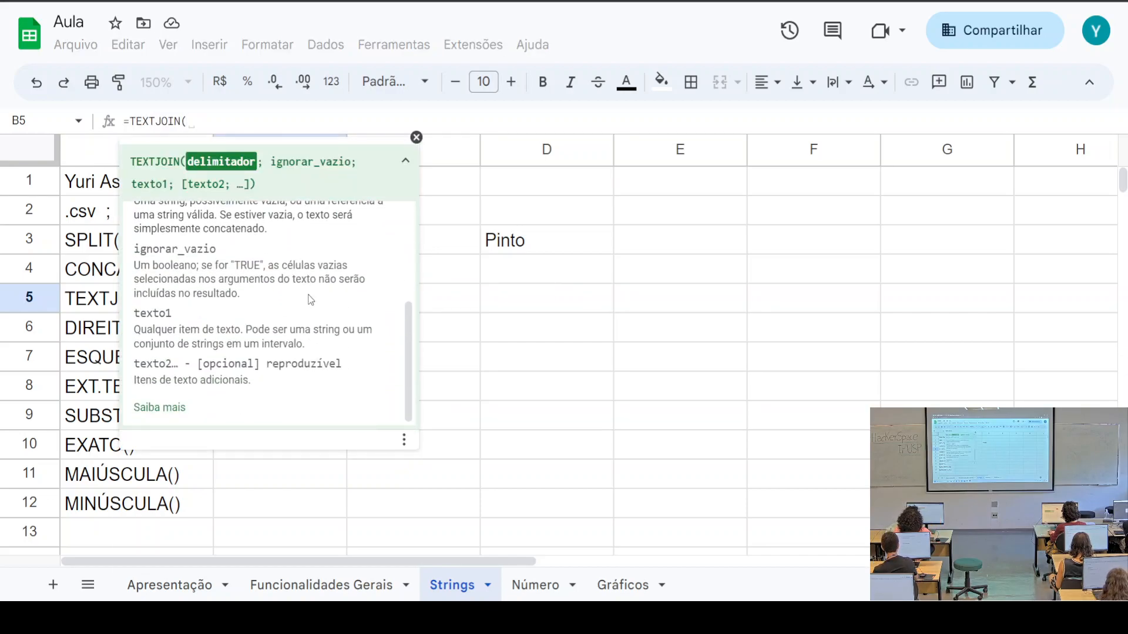
scroll(312, 310, "up", 3)
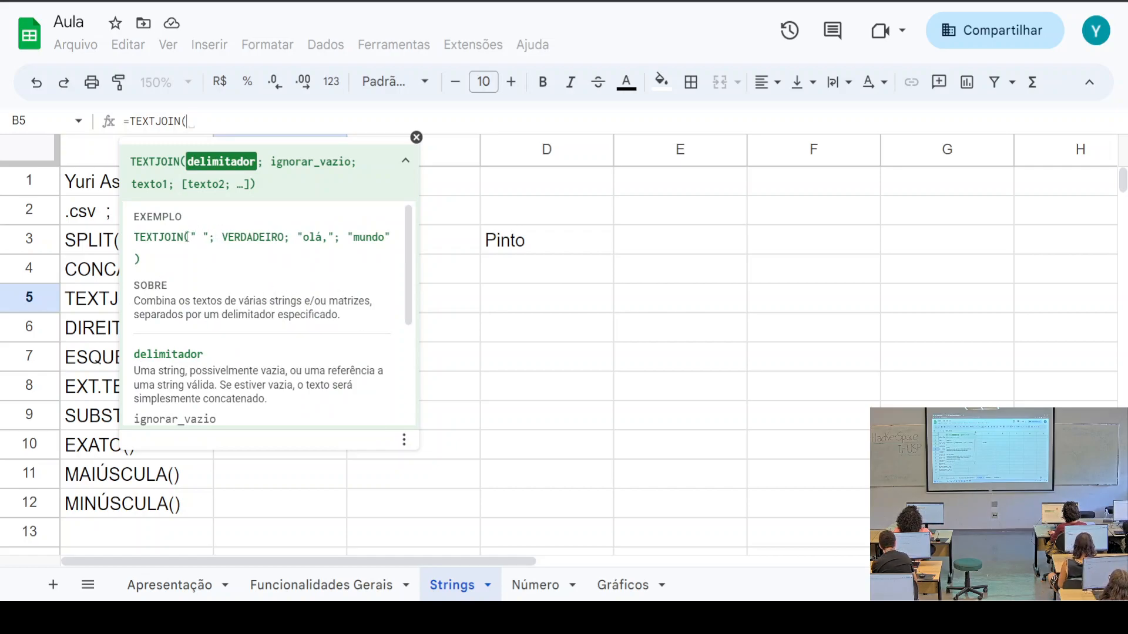
left_click_drag(191, 235, 210, 237)
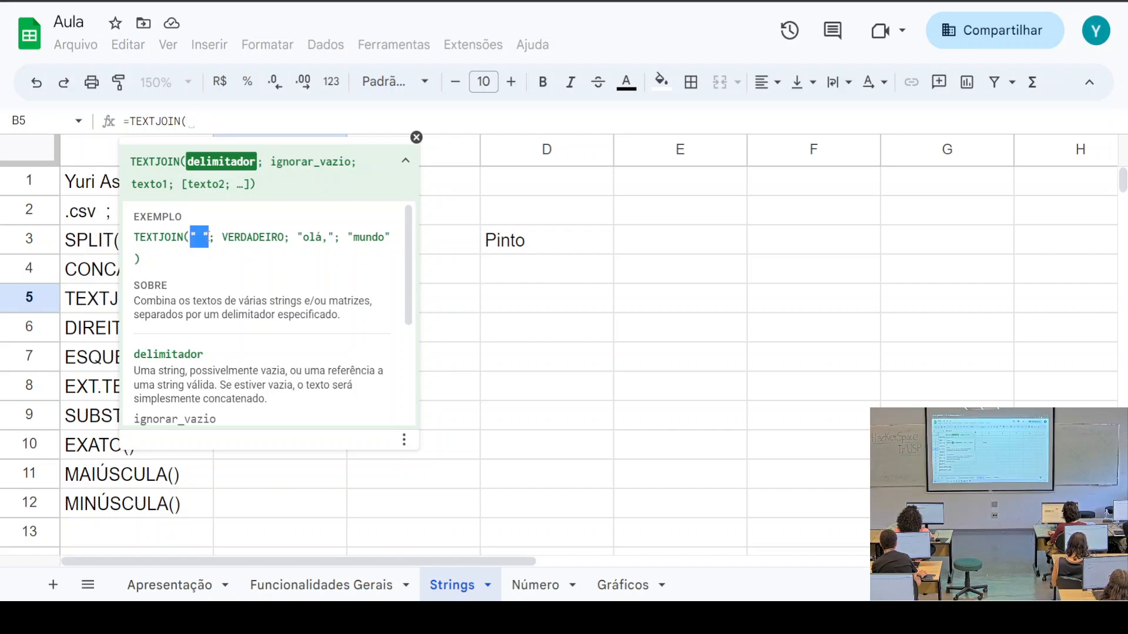
scroll(231, 296, "down", 2)
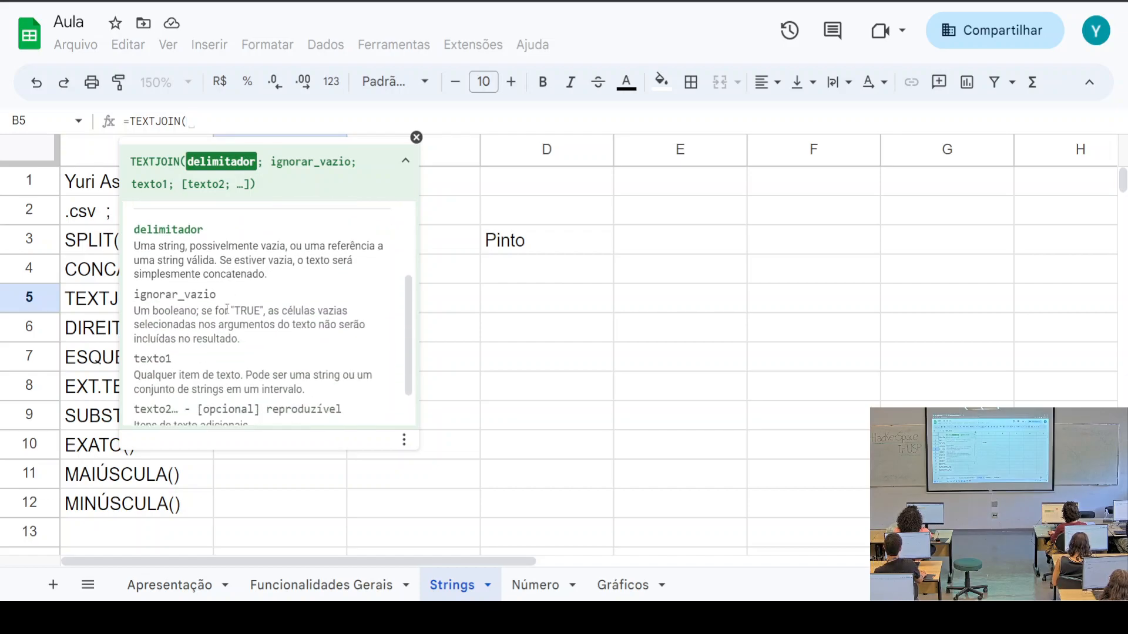
left_click_drag(140, 246, 272, 274)
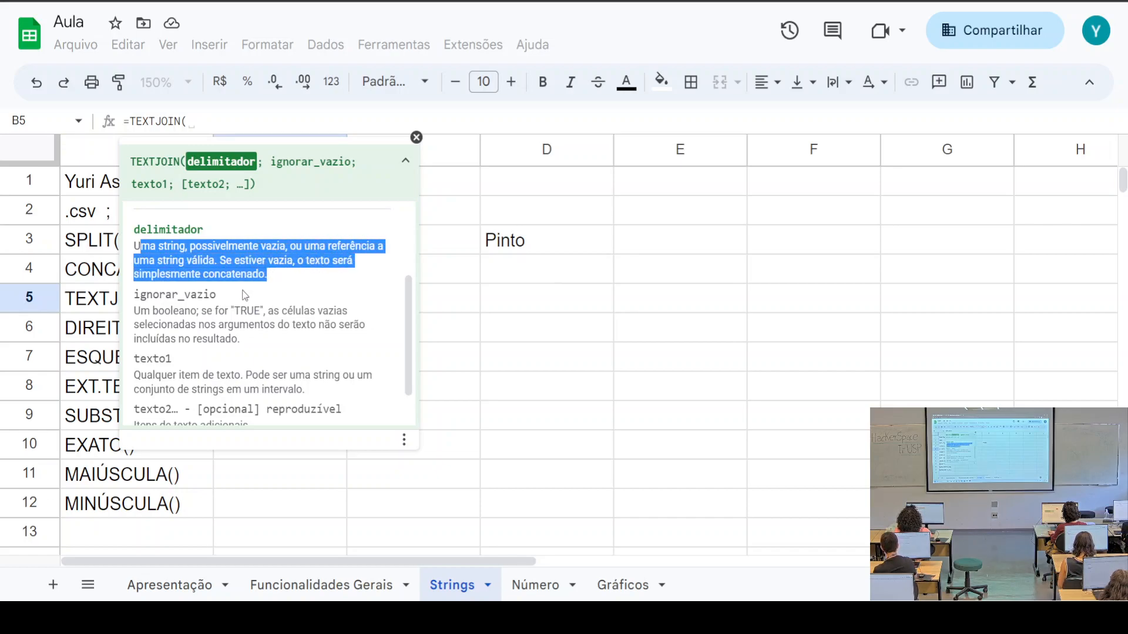
scroll(242, 294, "down", 1)
left_click_drag(134, 264, 256, 300)
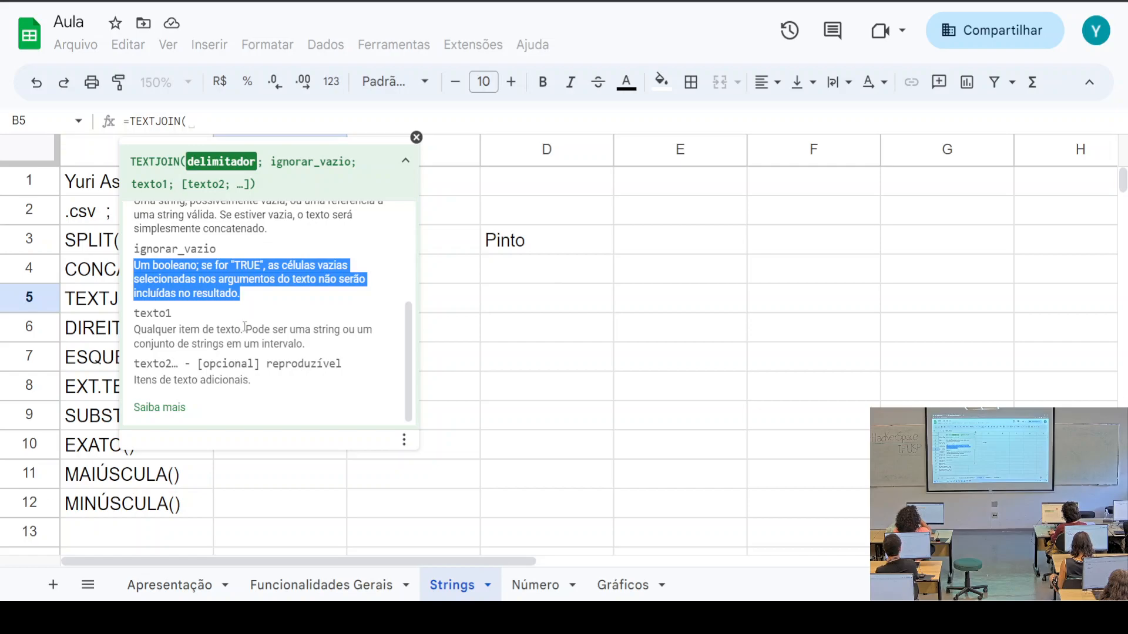
left_click_drag(140, 313, 305, 345)
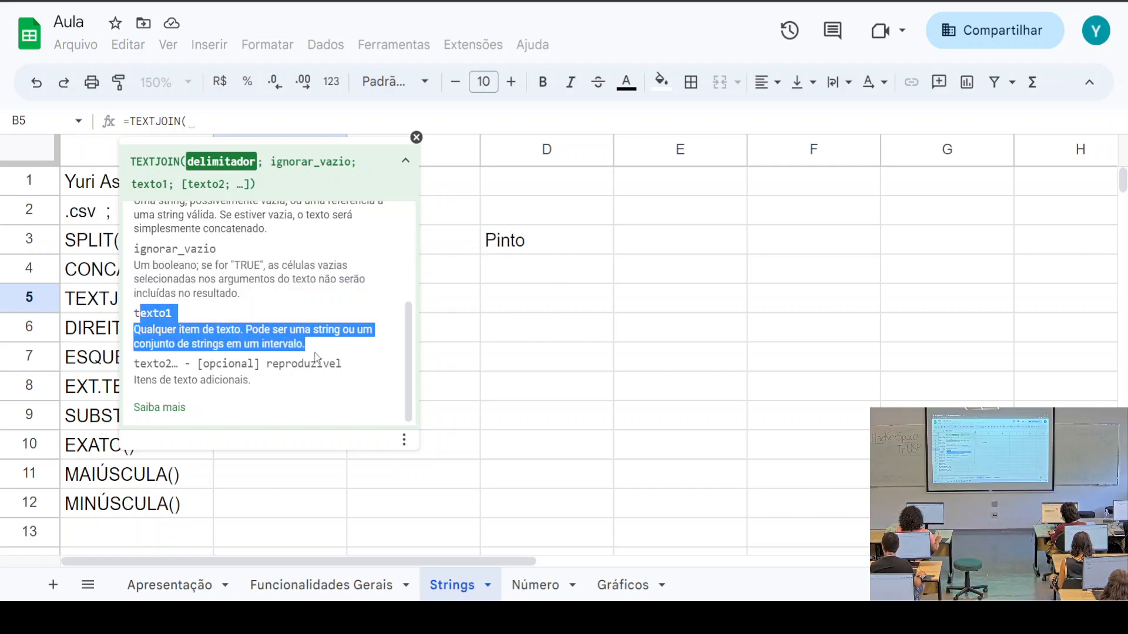
Fill B5's TEXTJOIN with a space delimiter, verdadeiro and B3, leaving a stray semicolon
left_click(451, 241)
left_click(331, 295)
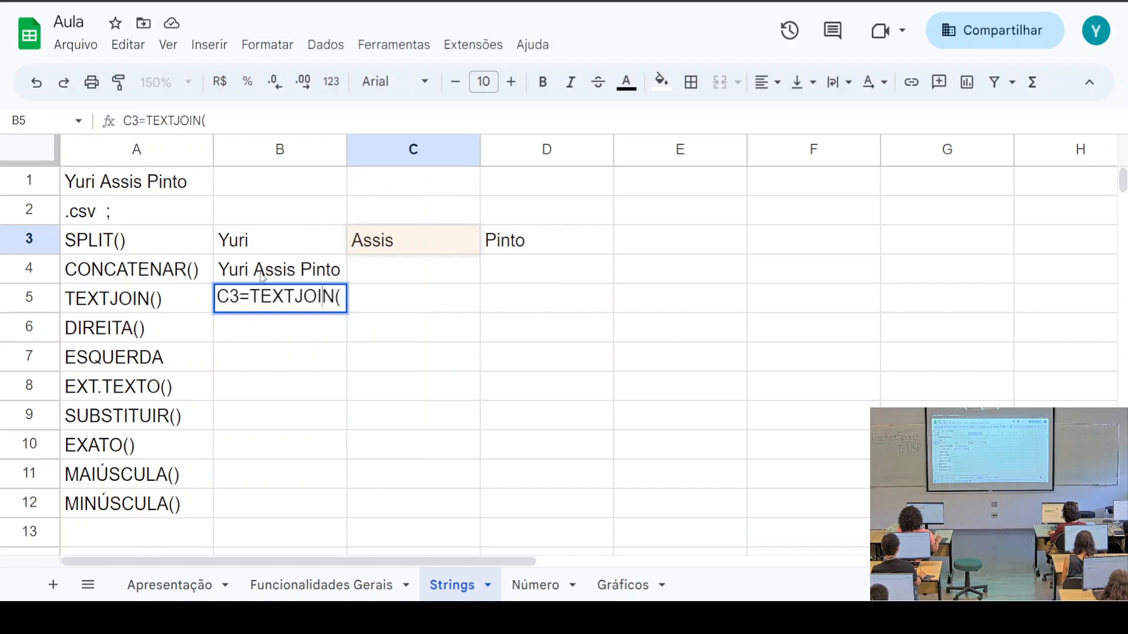
left_click(138, 120)
key("BackSpace")
key("BackSpace")
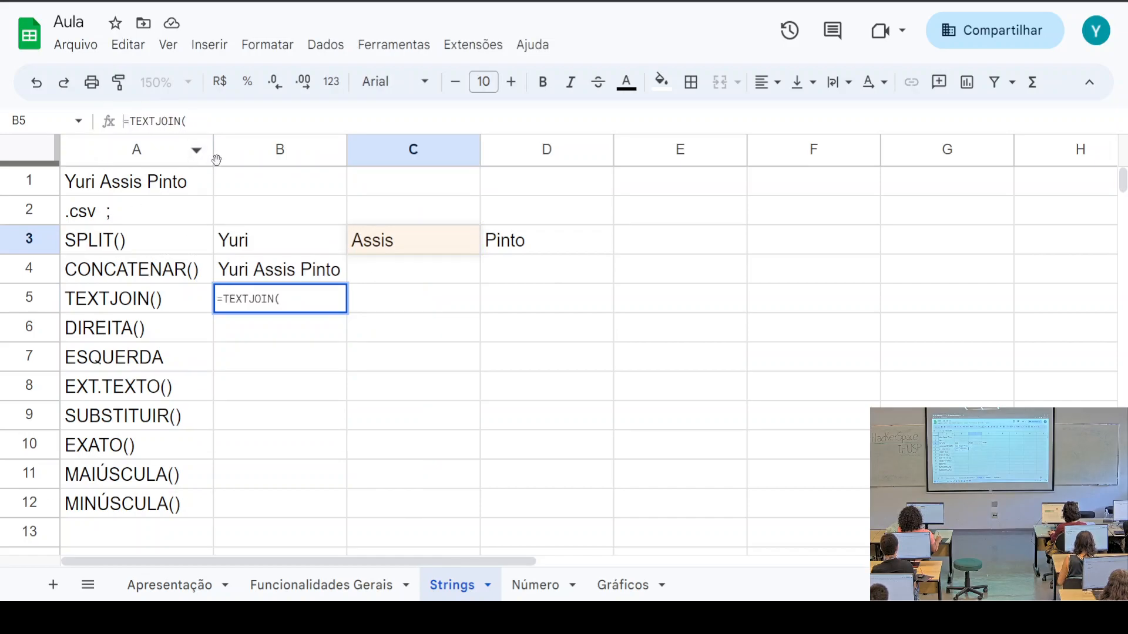
left_click(417, 137)
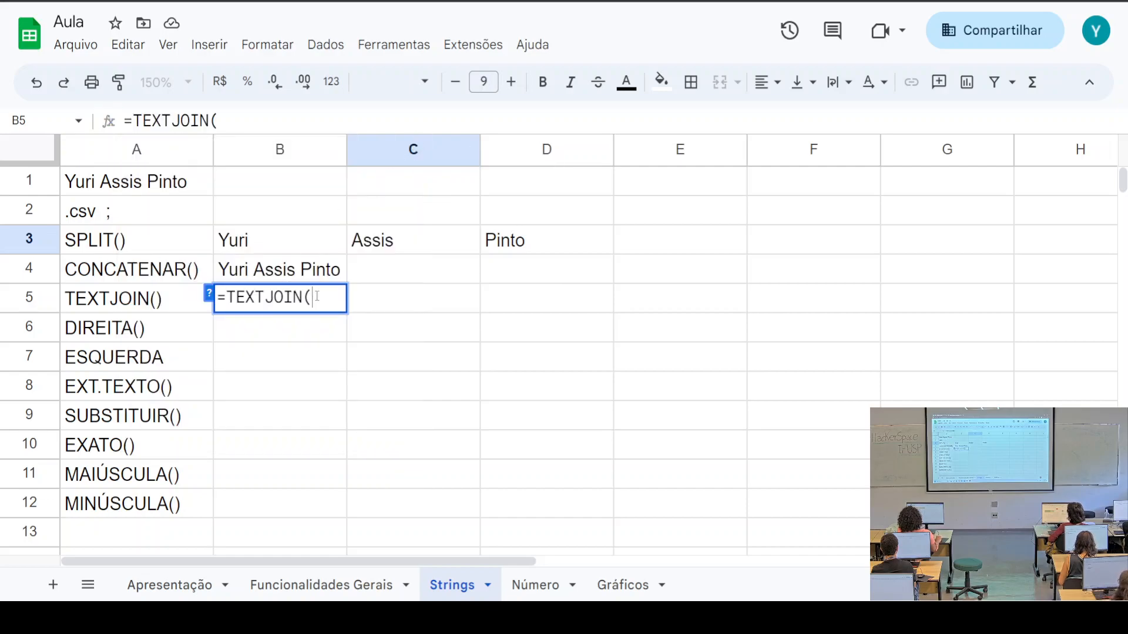
left_click(255, 244)
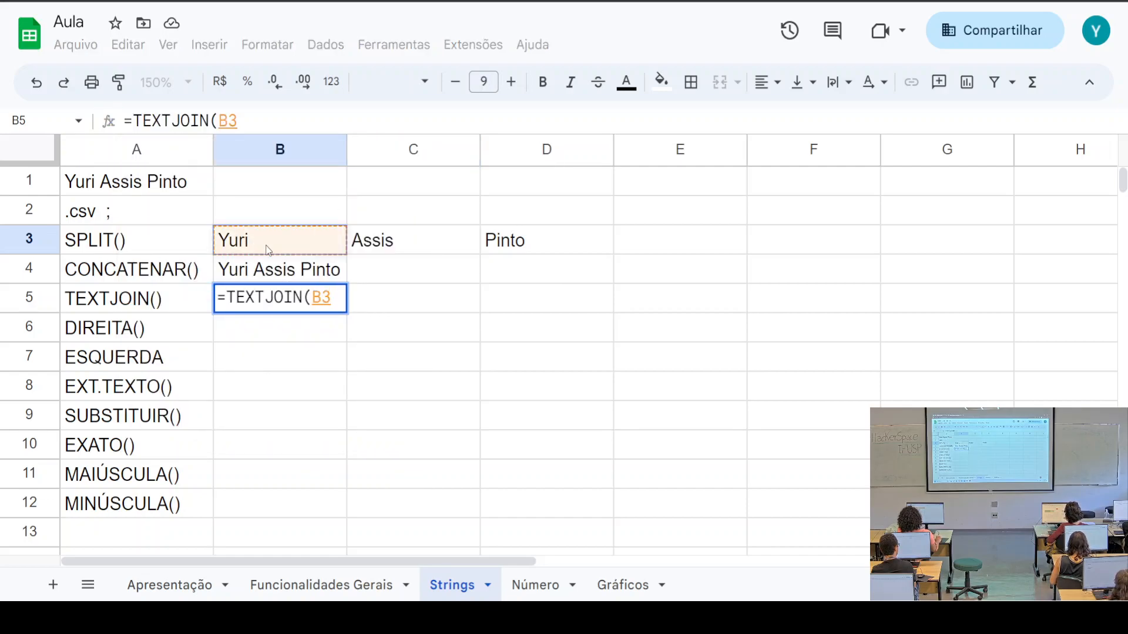
type("\"\"")
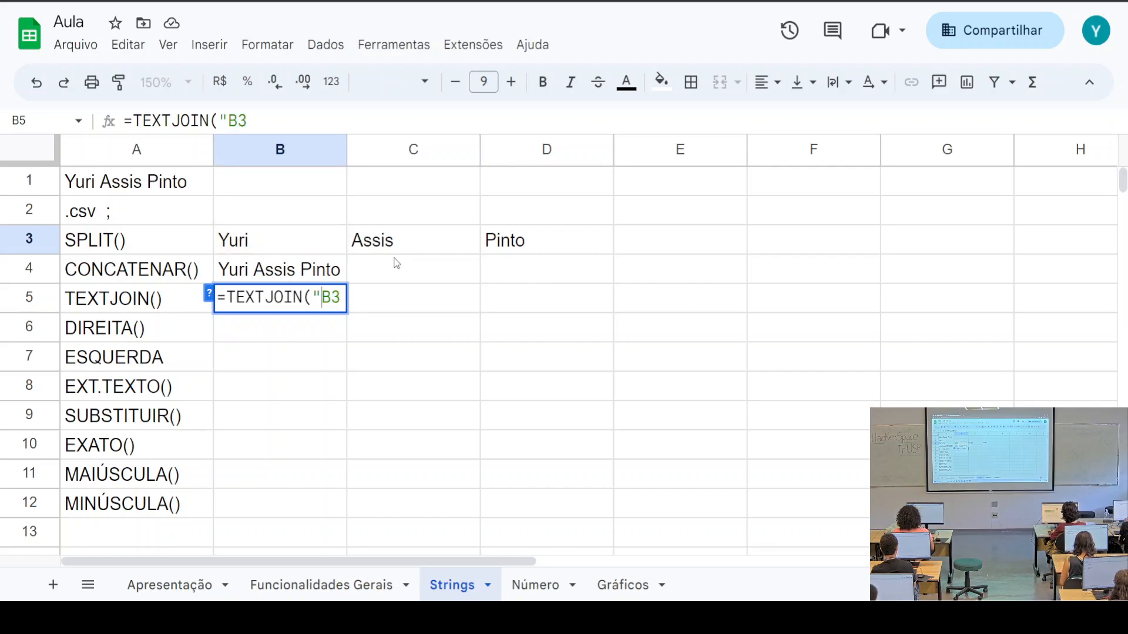
key("Left")
key("Right")
type(",")
key("BackSpace")
type(";verdadeiro")
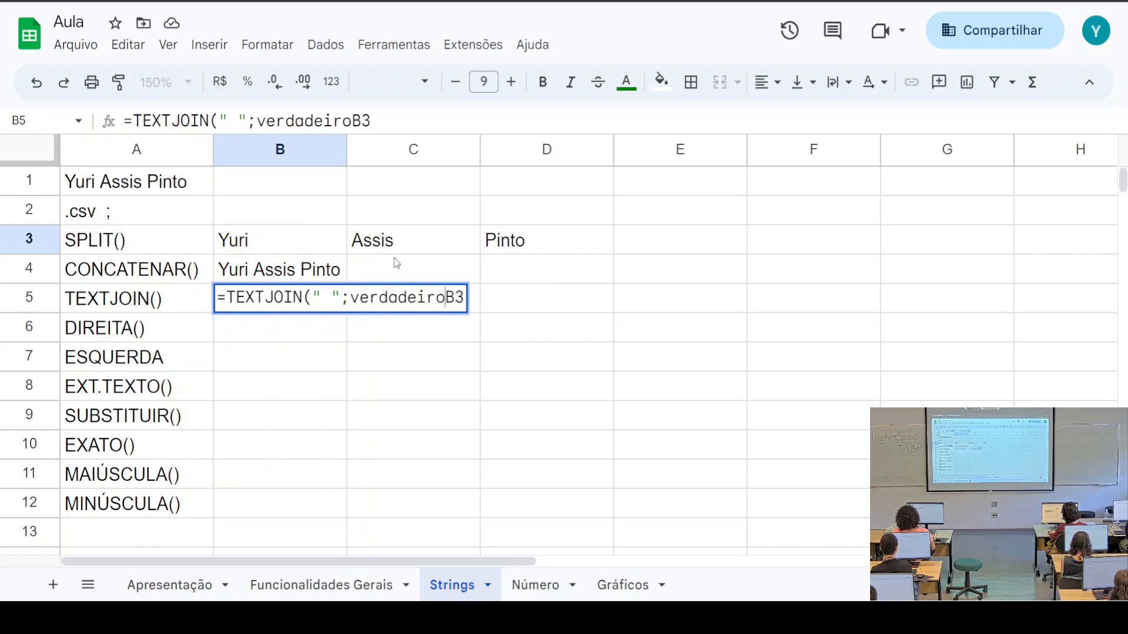
type(";")
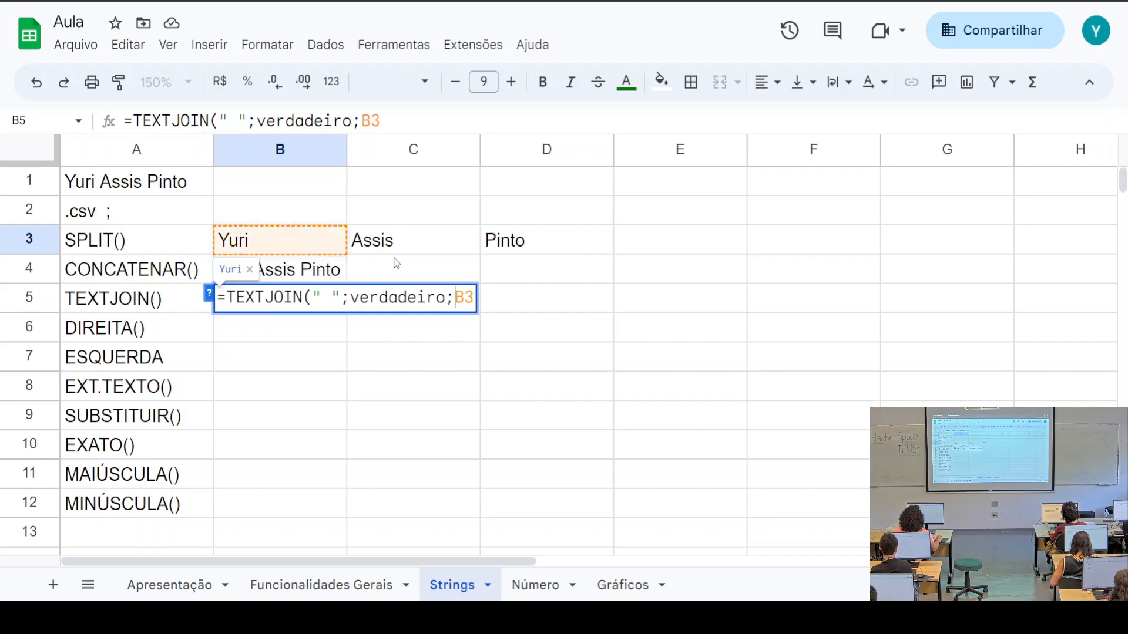
type(";")
key("Return")
Fix the parse error so B5 reads =TEXTJOIN(" ";verdadeiro;B3;C3)
left_click(418, 243)
left_click(312, 302)
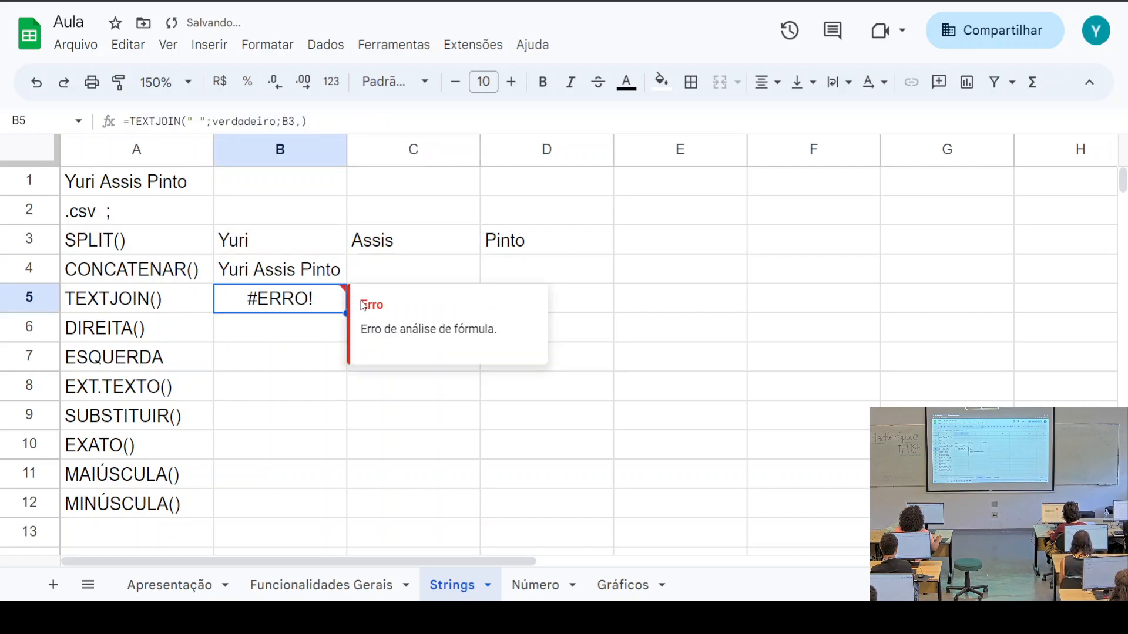
left_click(300, 121)
key("BackSpace")
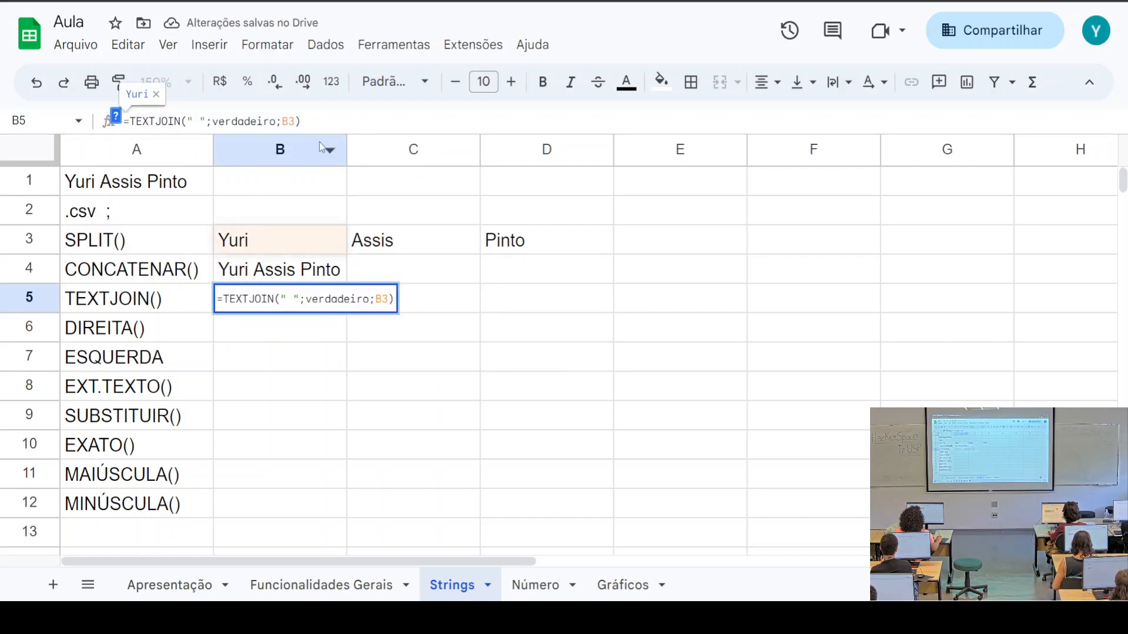
type(";")
left_click(390, 241)
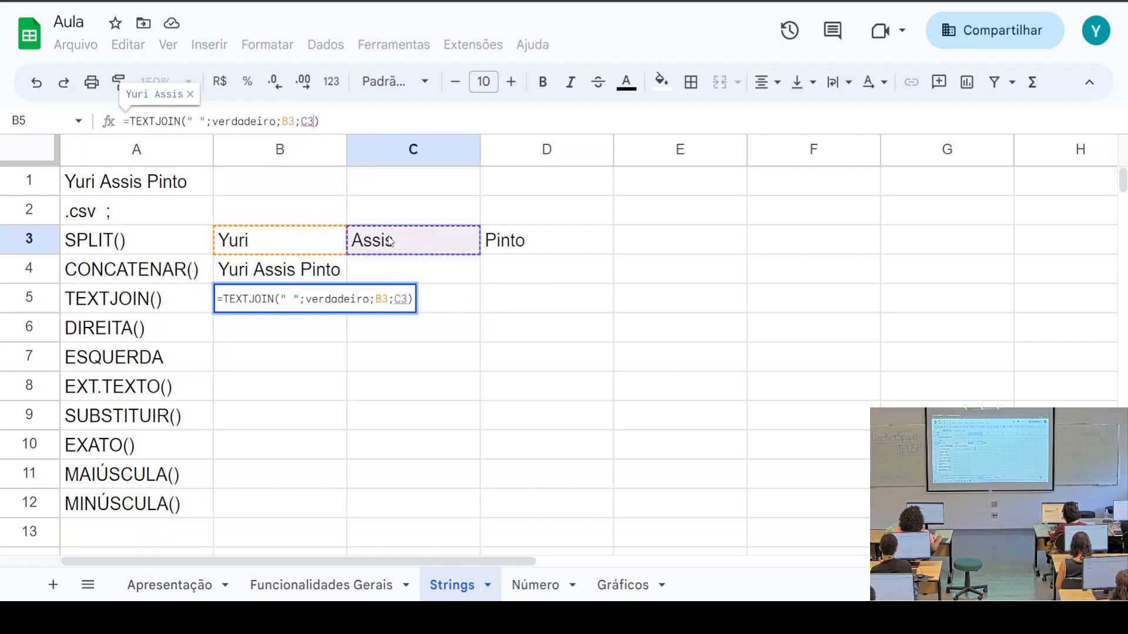
key("Return")
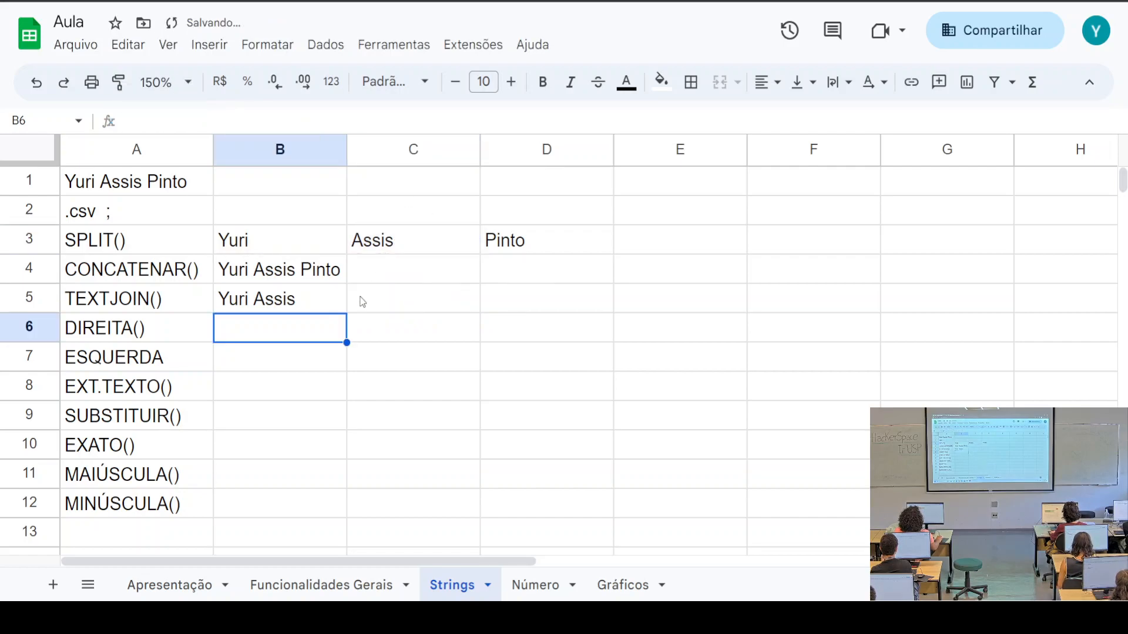
Copy the last name from D3 into E3
left_click(281, 309)
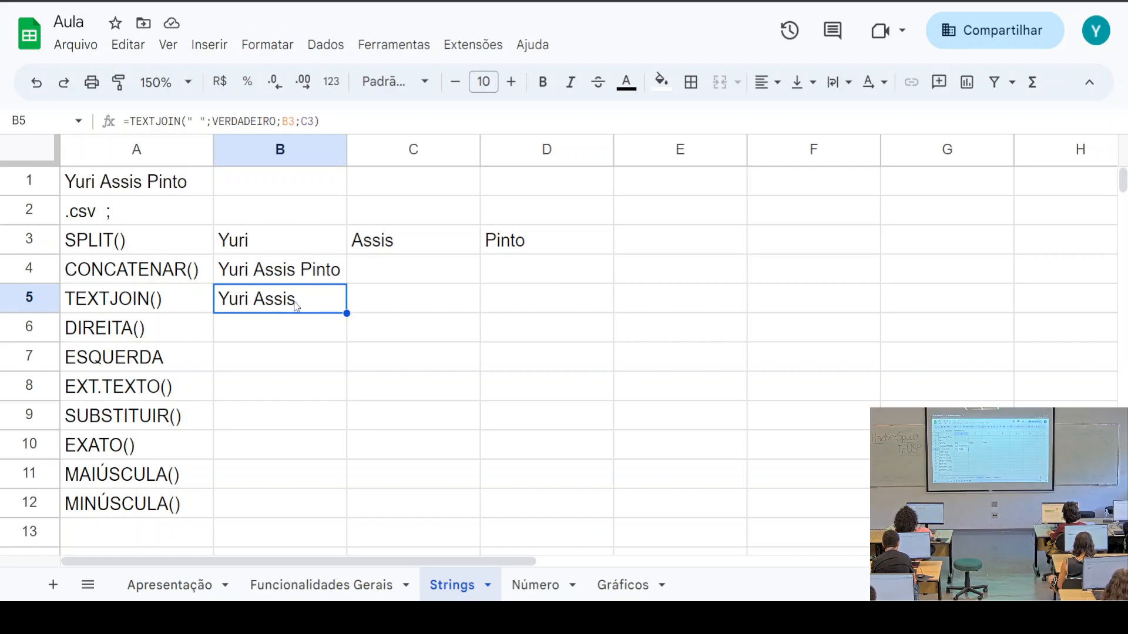
left_click(490, 251)
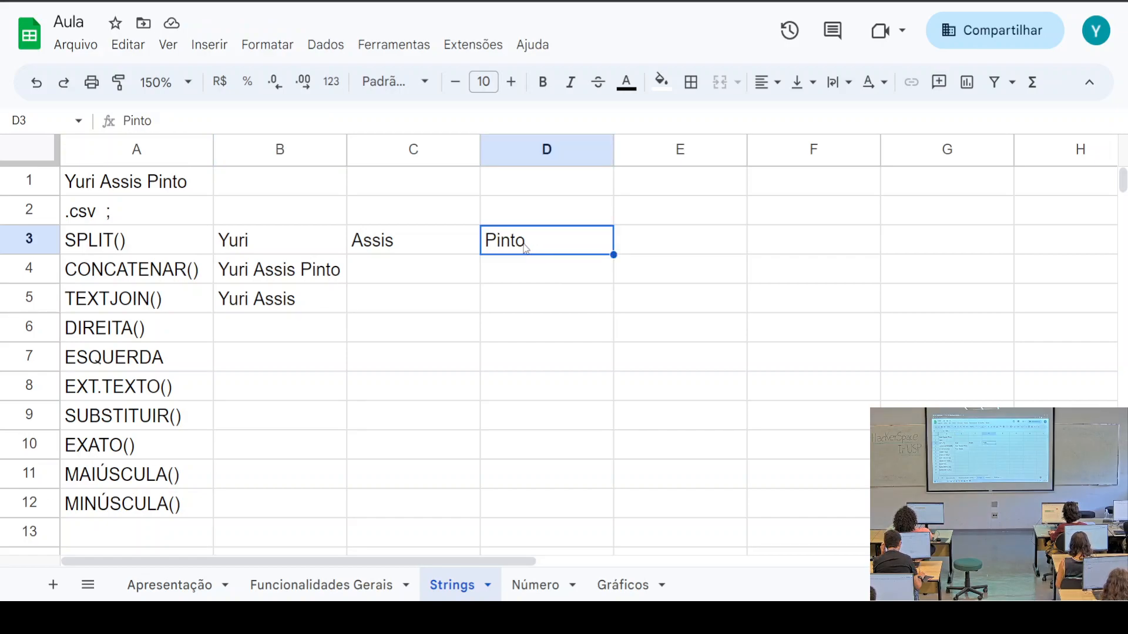
double_click(141, 121)
key("ctrl+c")
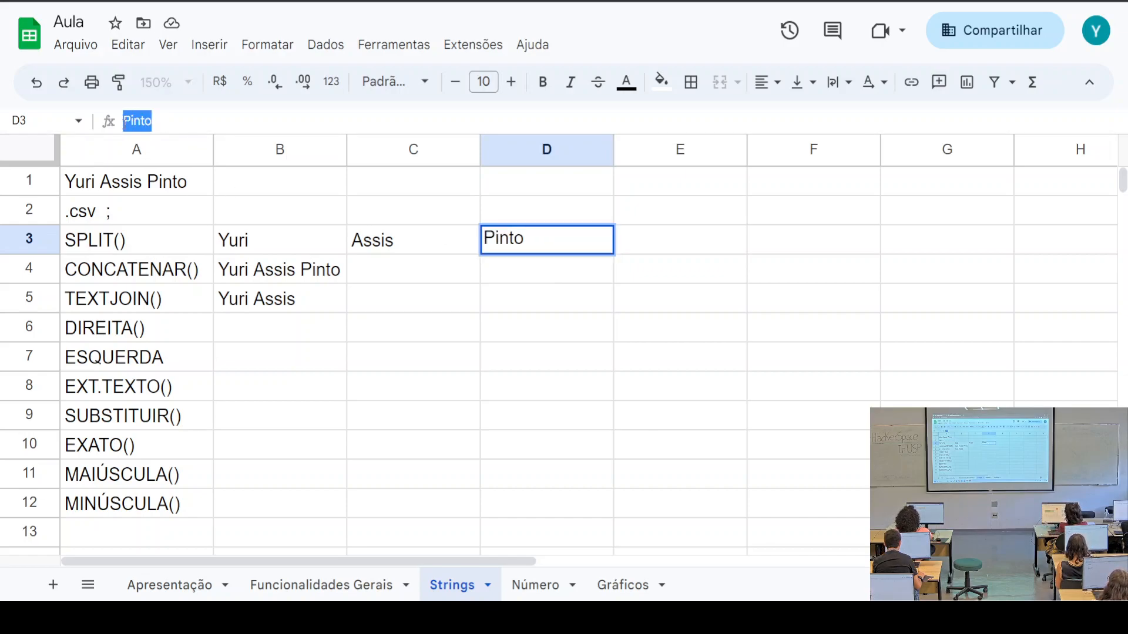
left_click(712, 237)
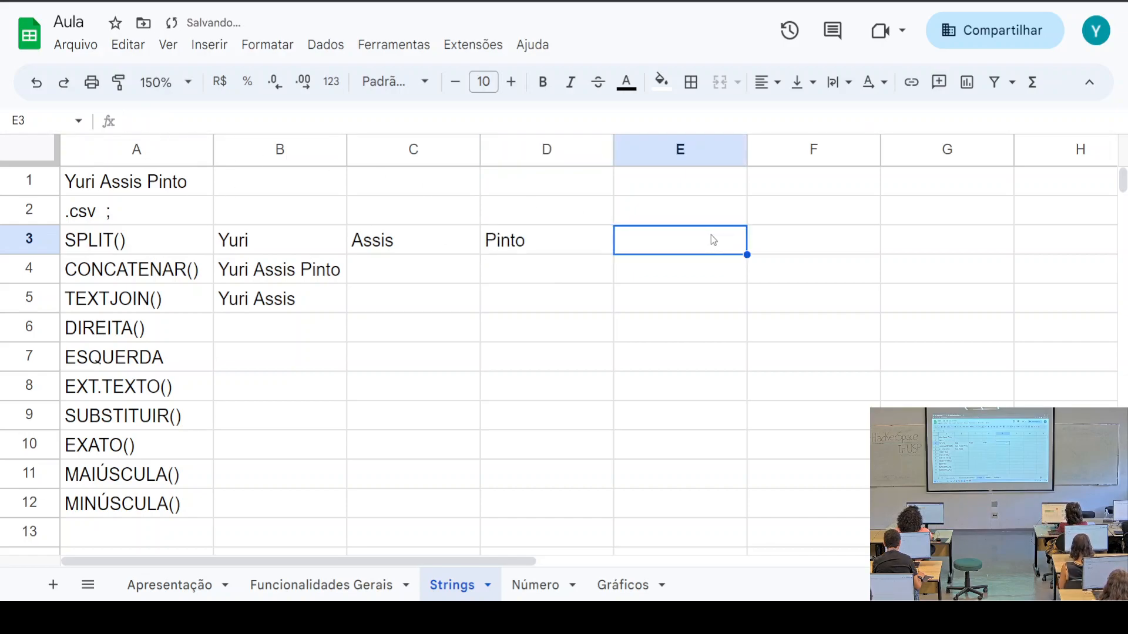
key("ctrl+v")
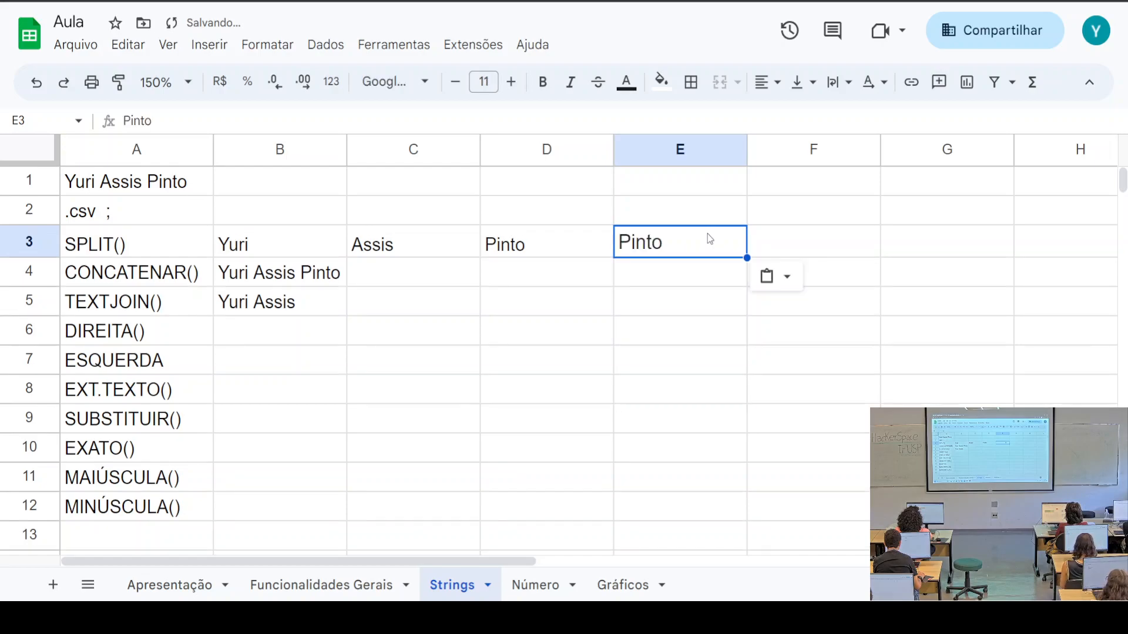
left_click(540, 247)
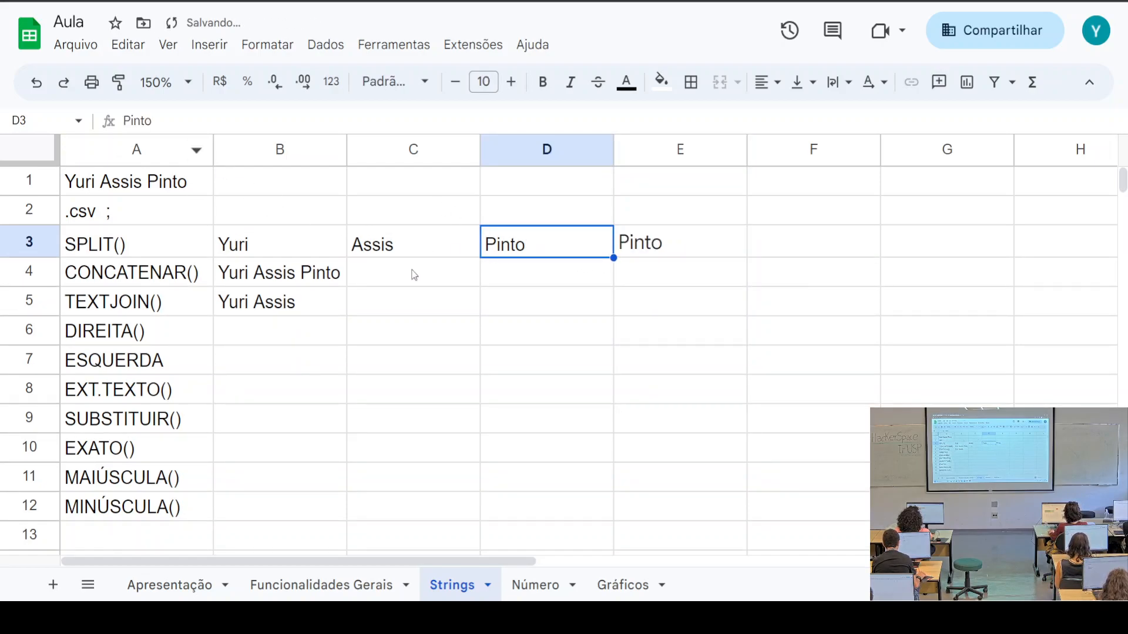
left_click(670, 249)
Change B5's TEXTJOIN to reference E3 instead of C3
left_click(289, 312)
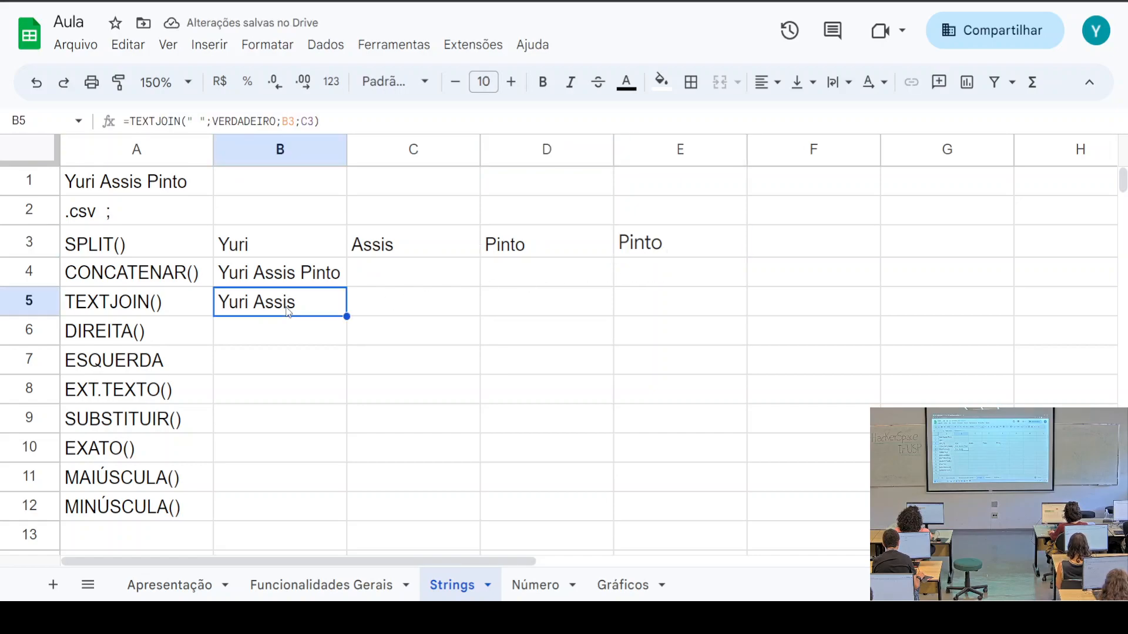
left_click(314, 121)
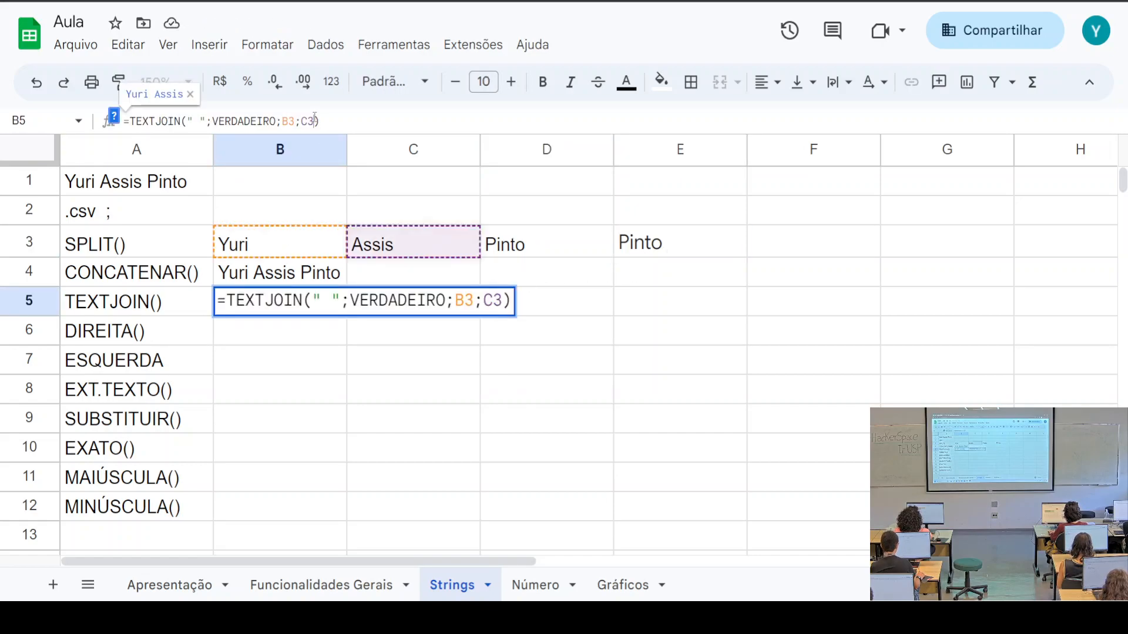
left_click(499, 300)
key("BackSpace")
type("e")
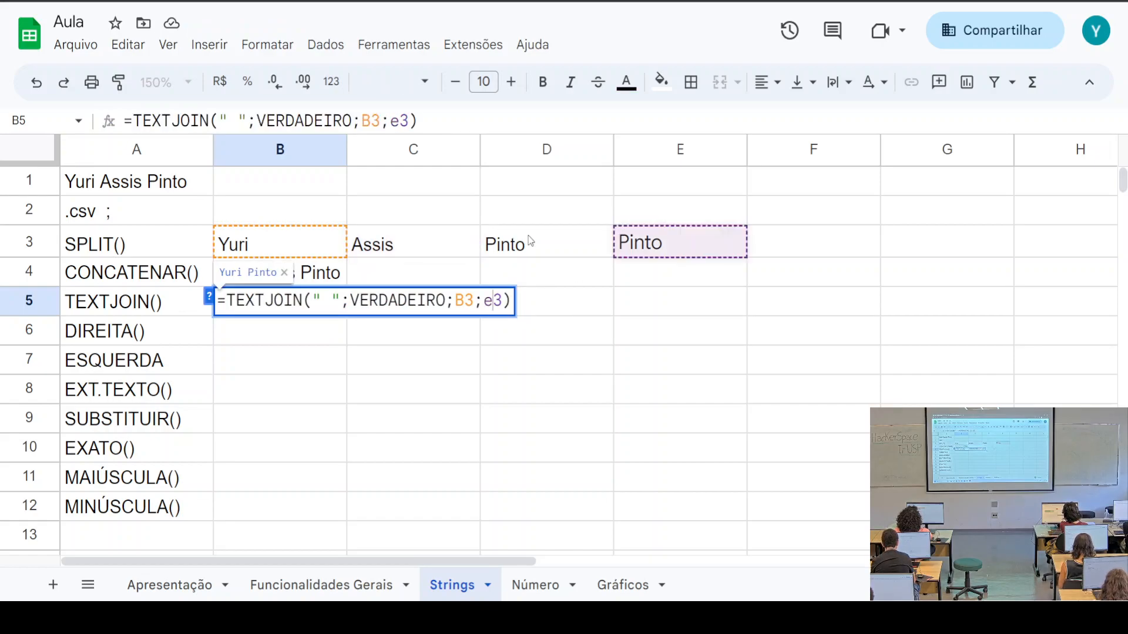
left_click(650, 245)
Empty E3 and check that B5 now shows only the first name
left_click_drag(162, 121, 96, 129)
key("BackSpace")
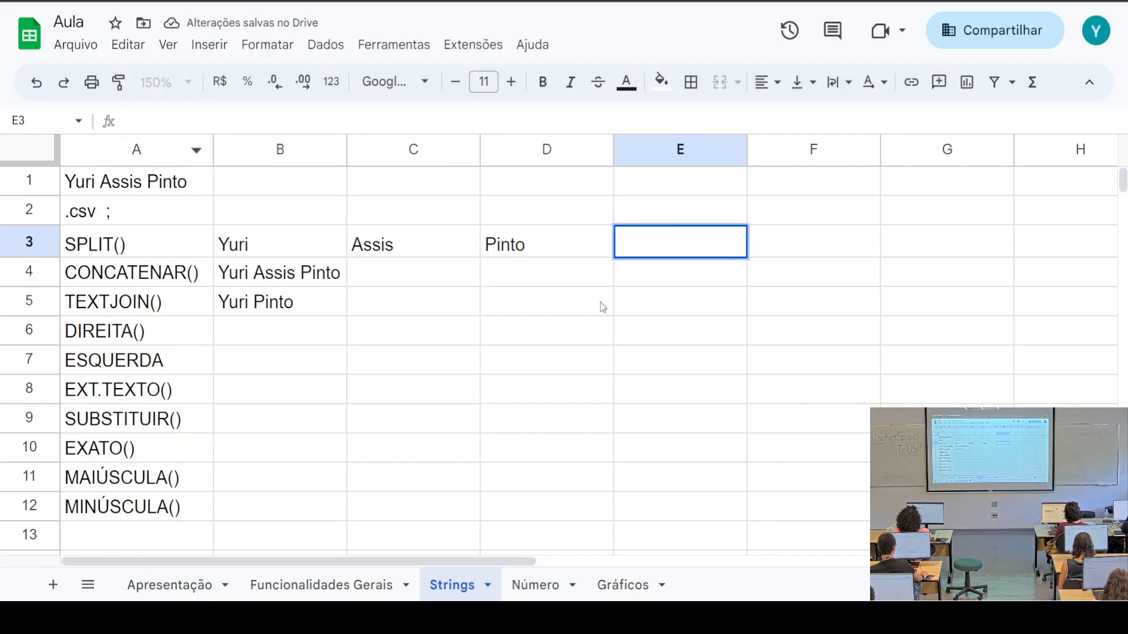
left_click(602, 307)
left_click(656, 225)
left_click(653, 245)
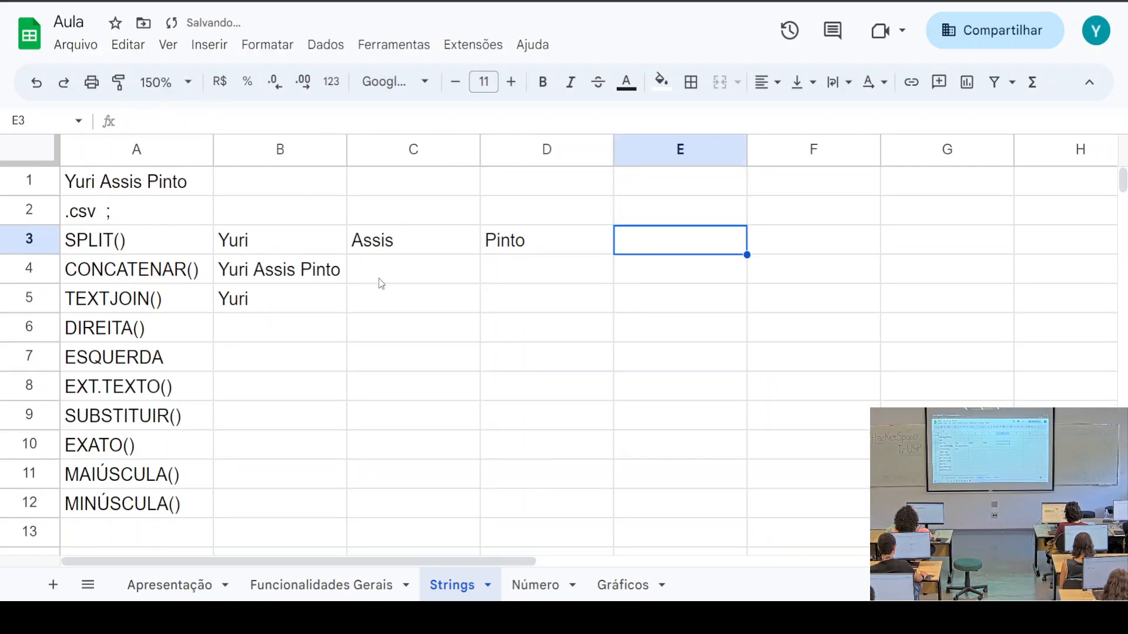
left_click(267, 311)
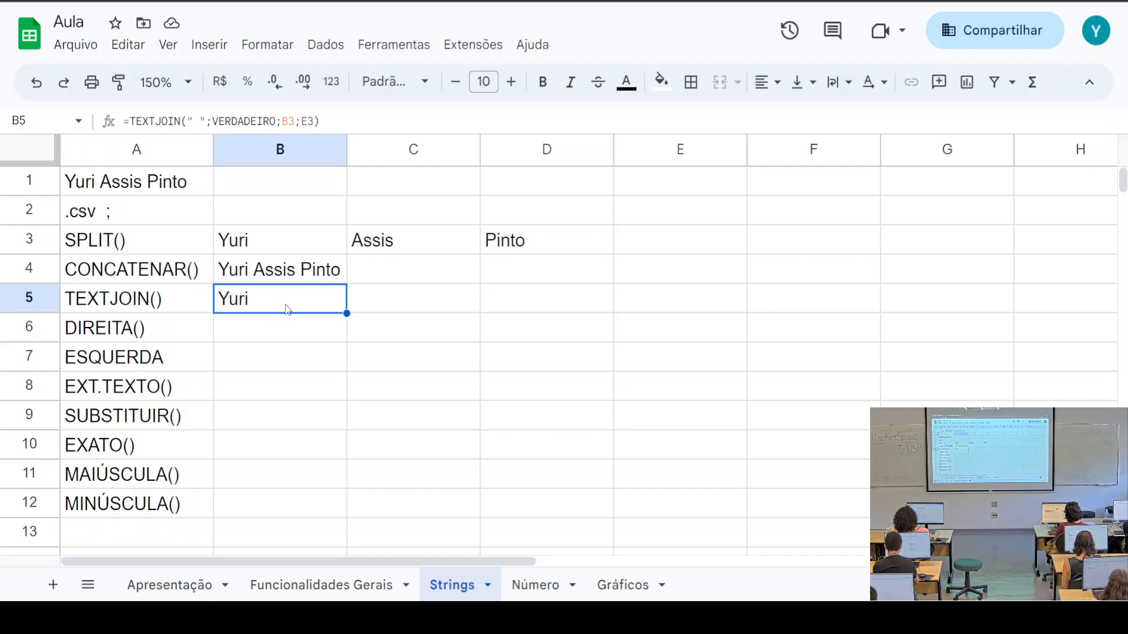
left_click_drag(223, 116, 261, 124)
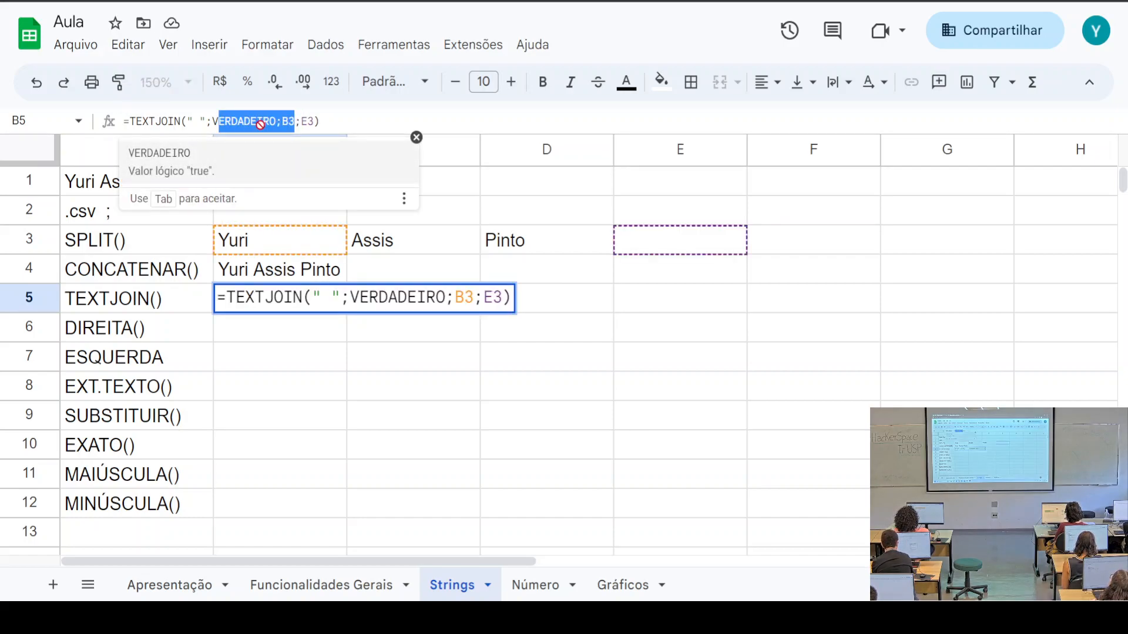
left_click(371, 125)
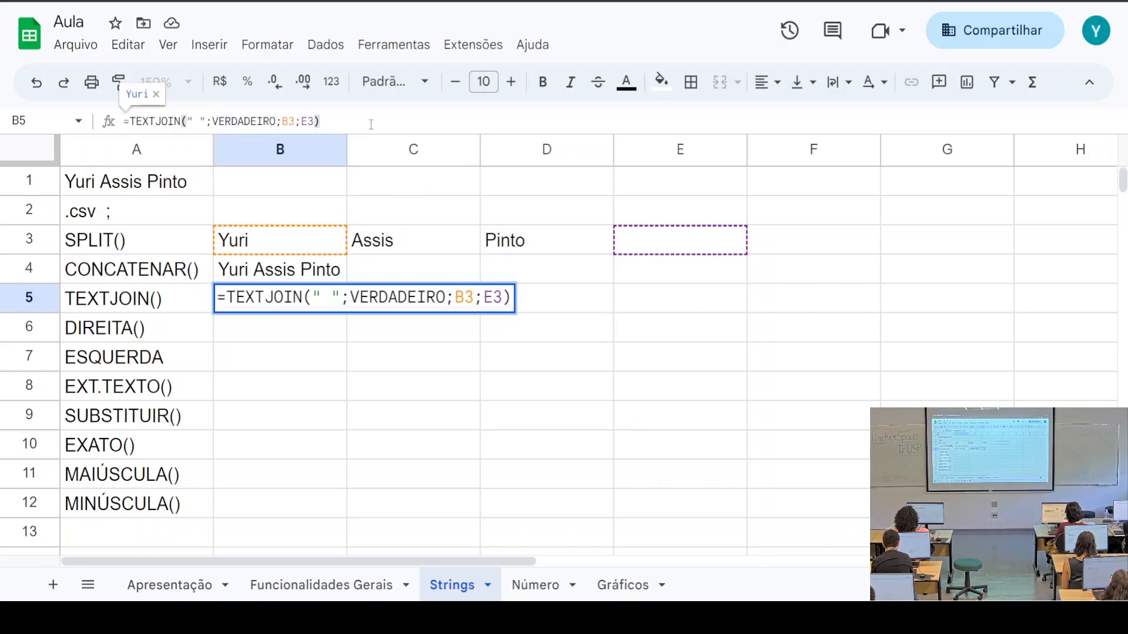
left_click(276, 271)
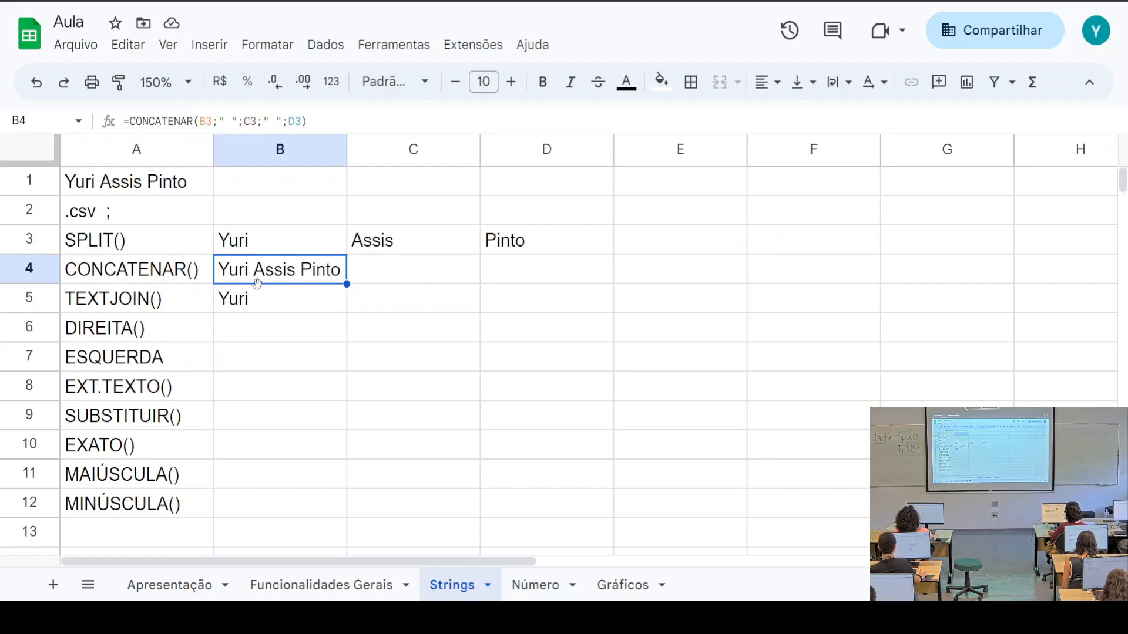
left_click(254, 303)
left_click(240, 340)
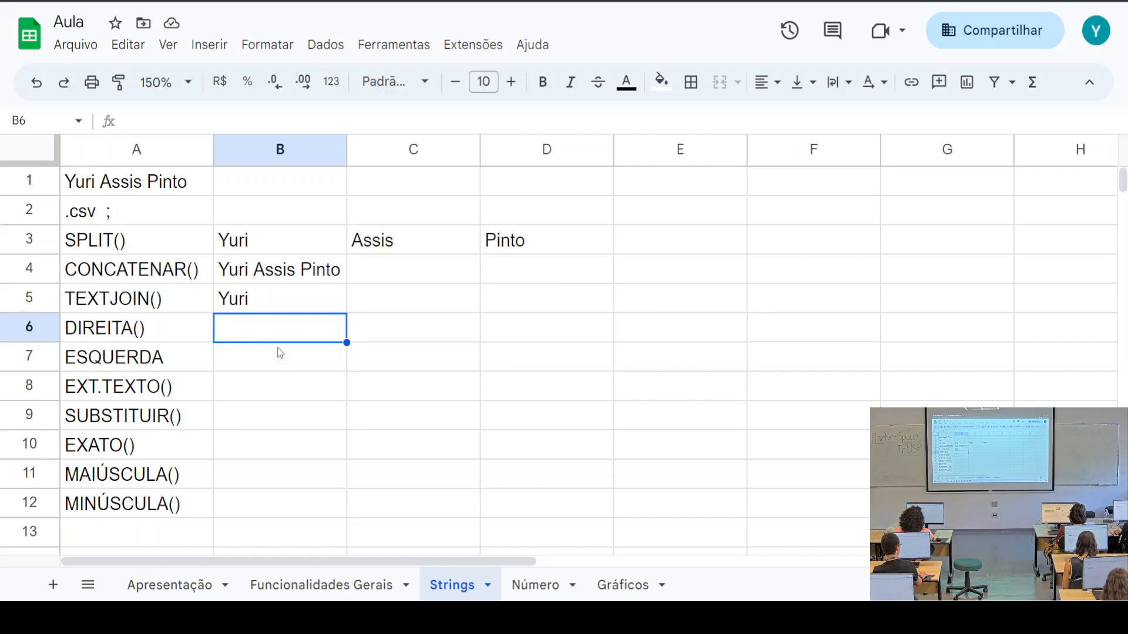
left_click(189, 365)
left_click(173, 336)
left_click(173, 348)
left_click(174, 341)
left_click(177, 357)
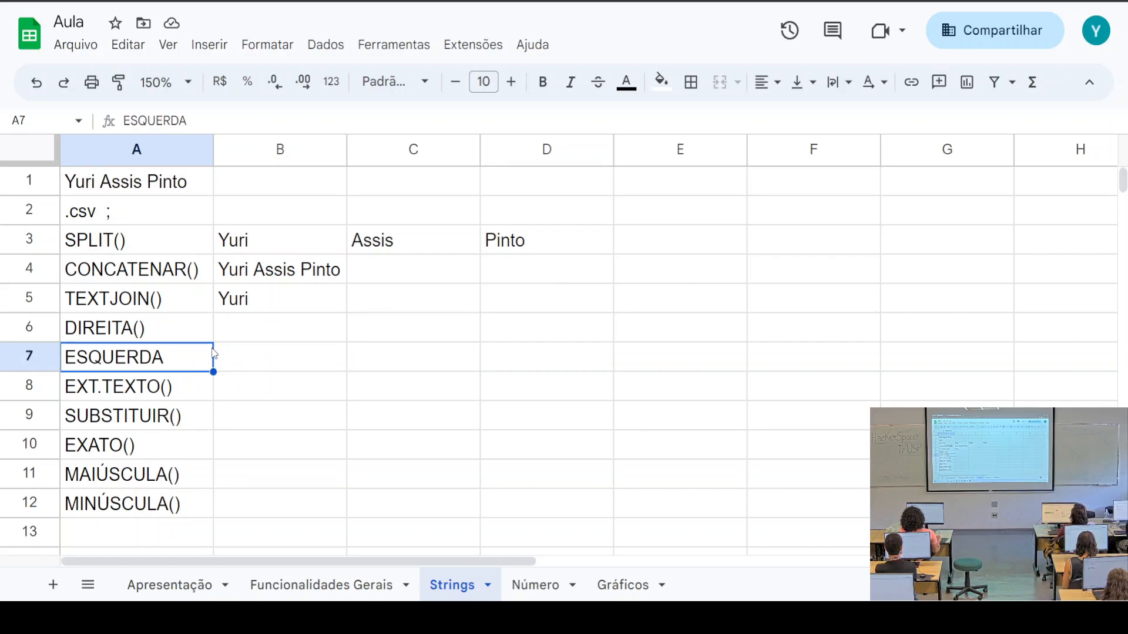
left_click(252, 336)
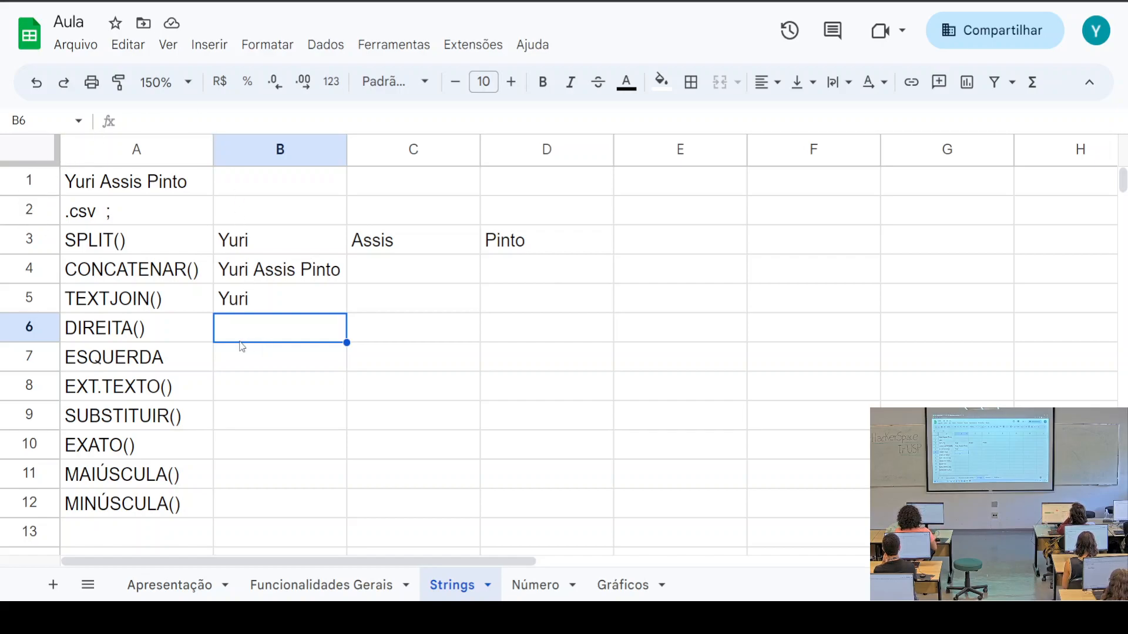
Start =ESQUERDA( in B7 and read its help on the text and character-count arguments
left_click(245, 366)
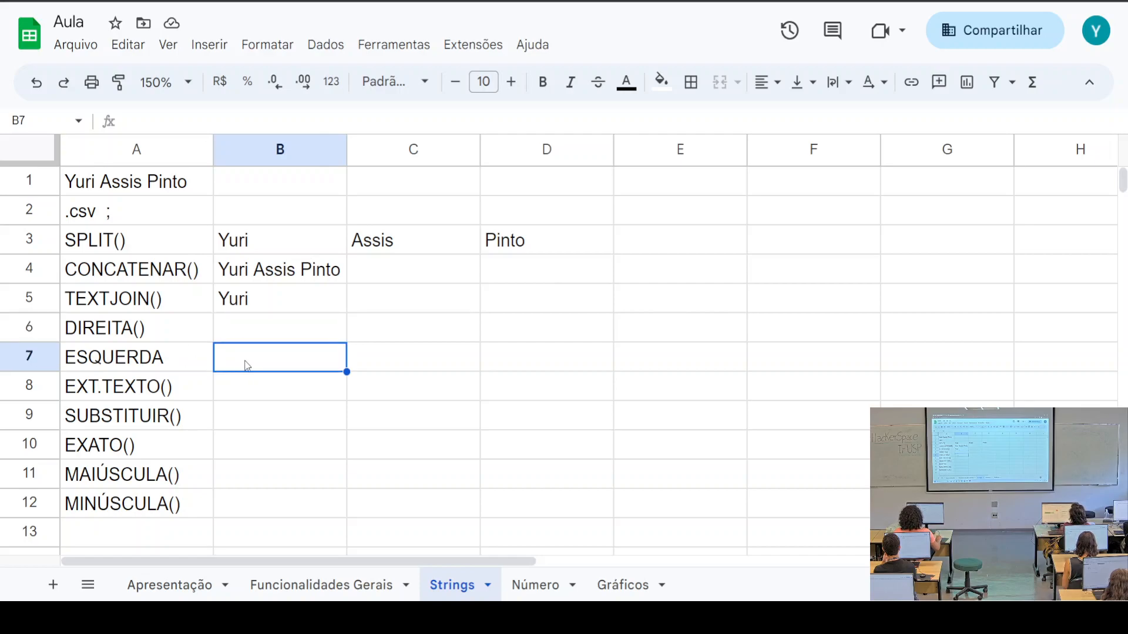
type("=esque")
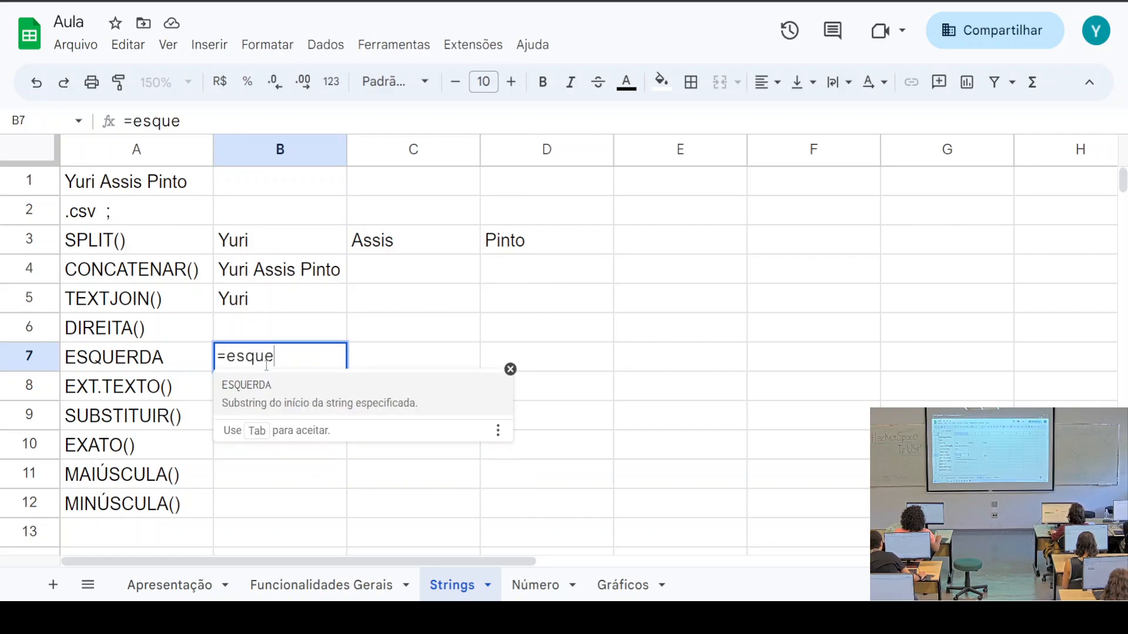
key("Tab")
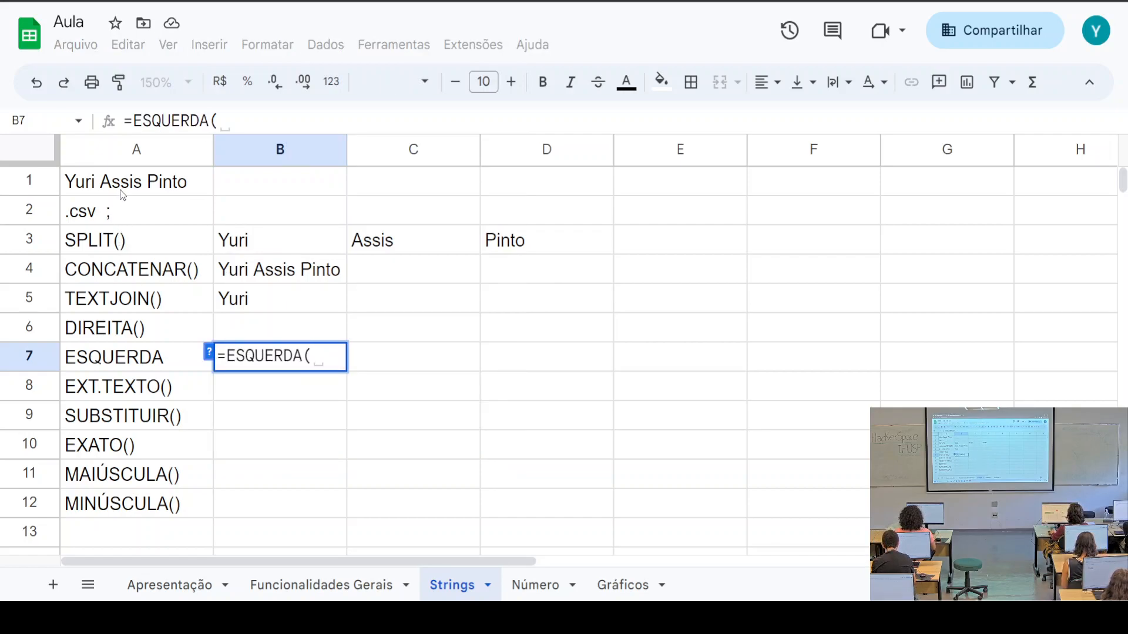
key("F1")
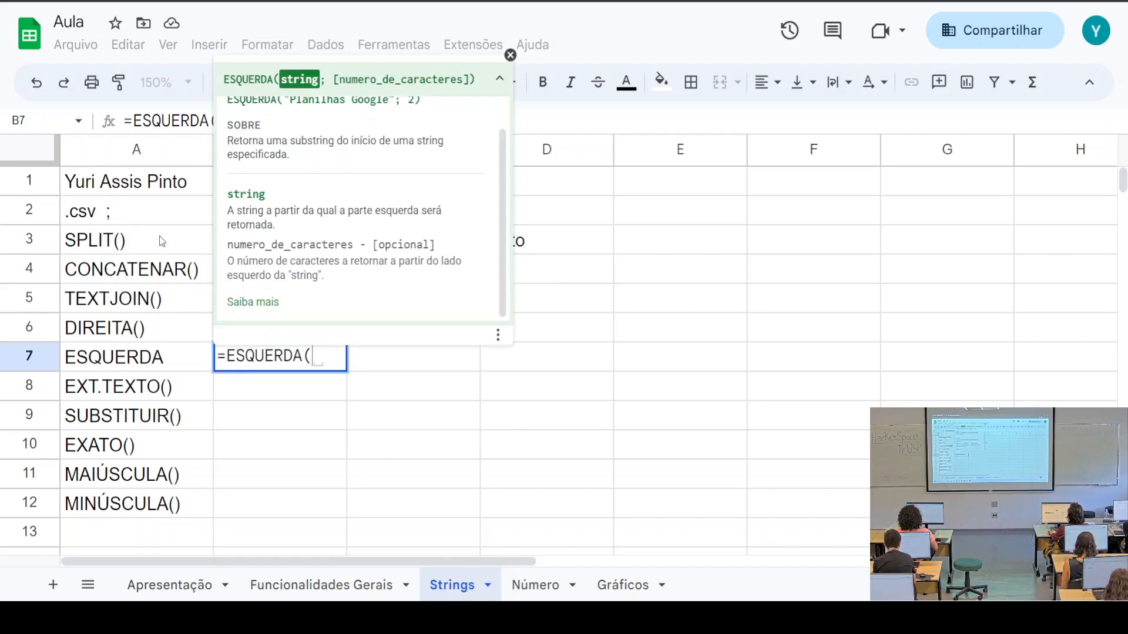
scroll(299, 263, "up", 1)
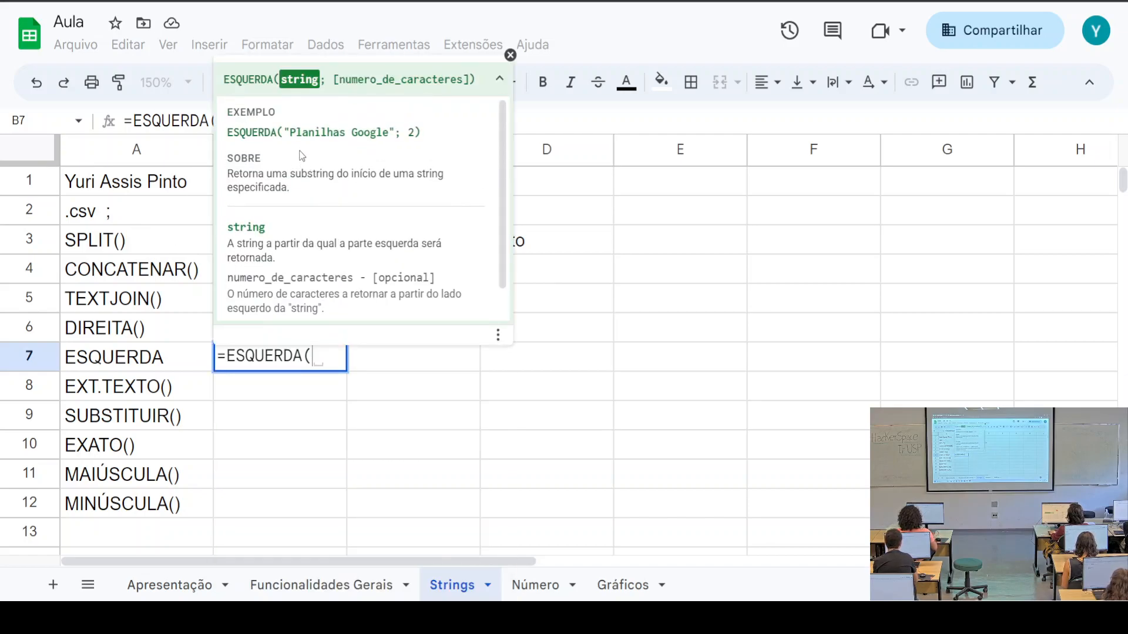
left_click_drag(286, 132, 388, 132)
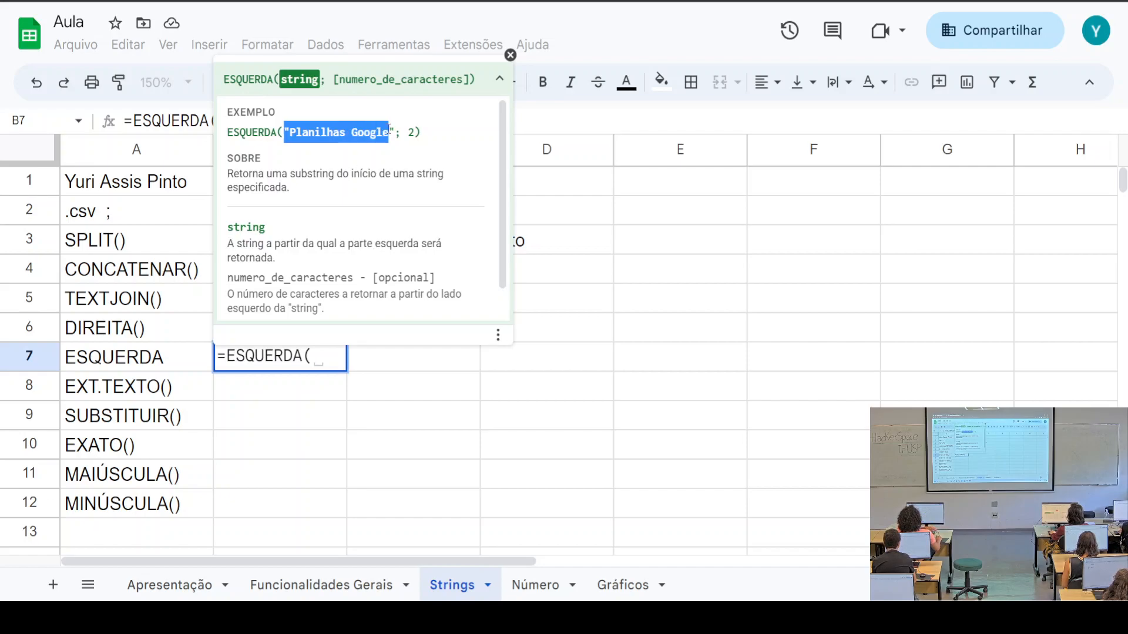
double_click(412, 132)
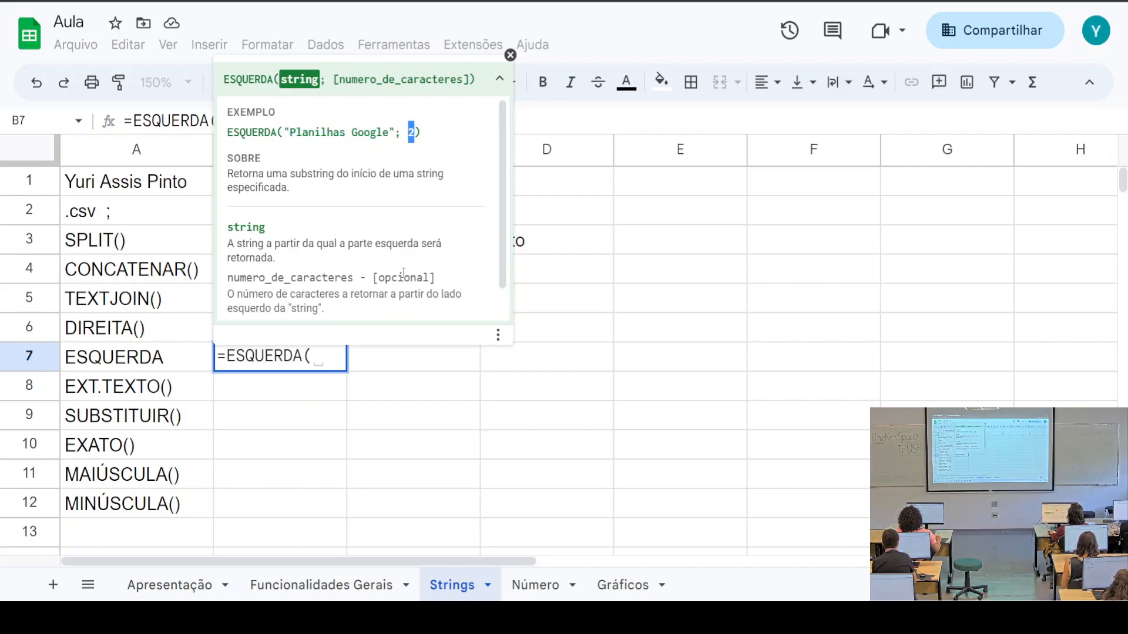
scroll(378, 276, "down", 1)
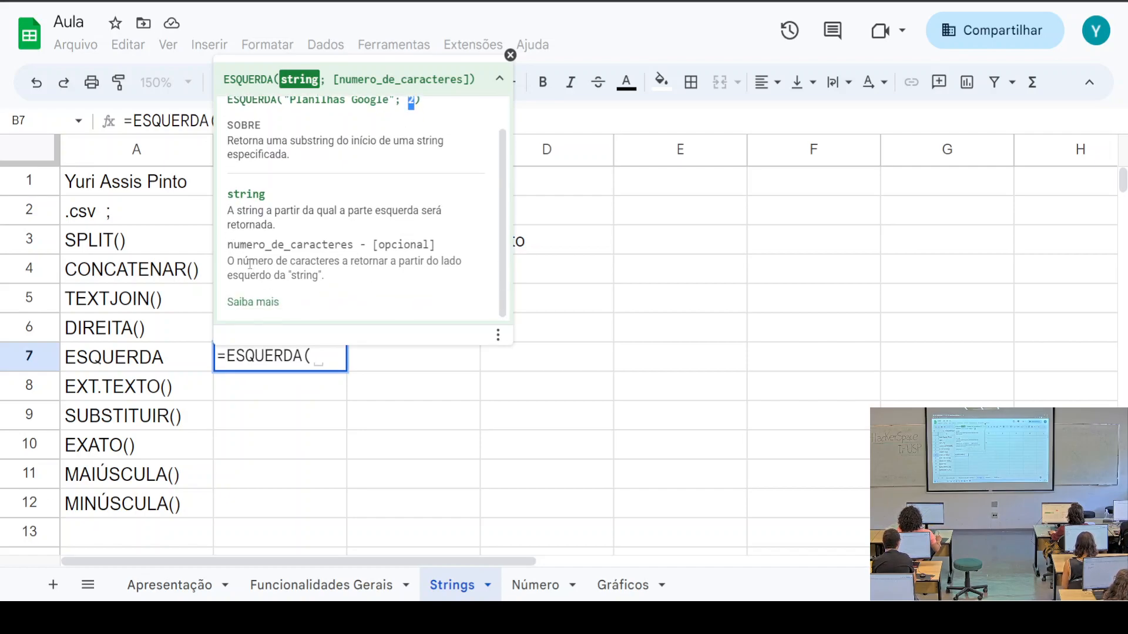
left_click(510, 54)
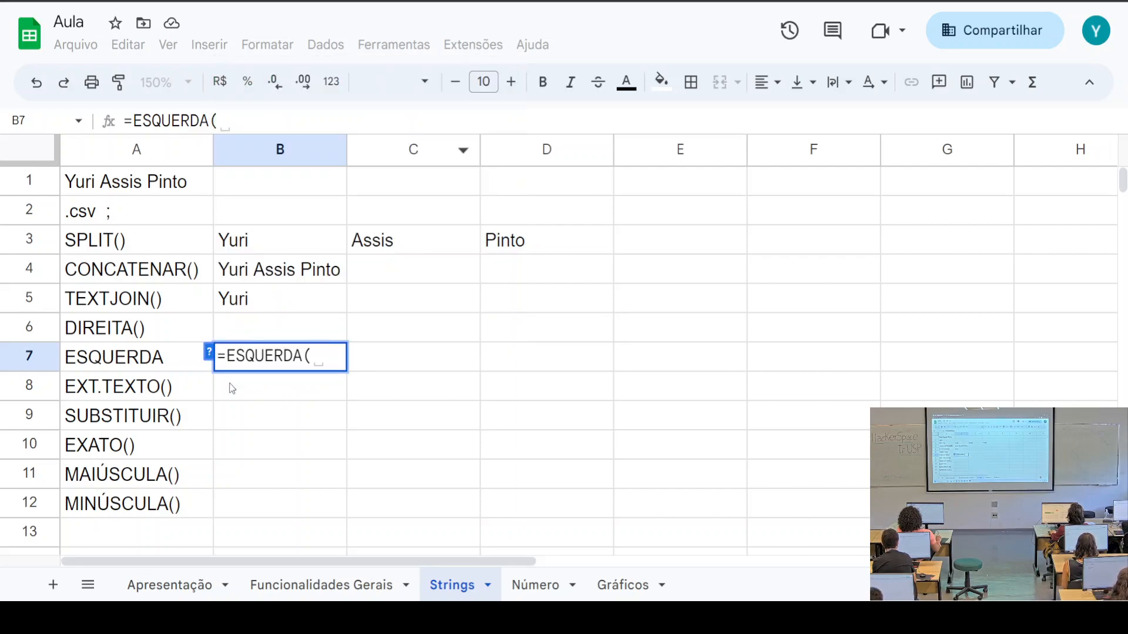
Complete B7 as =ESQUERDA(A1;5) to return the first five characters of the name
left_click(153, 182)
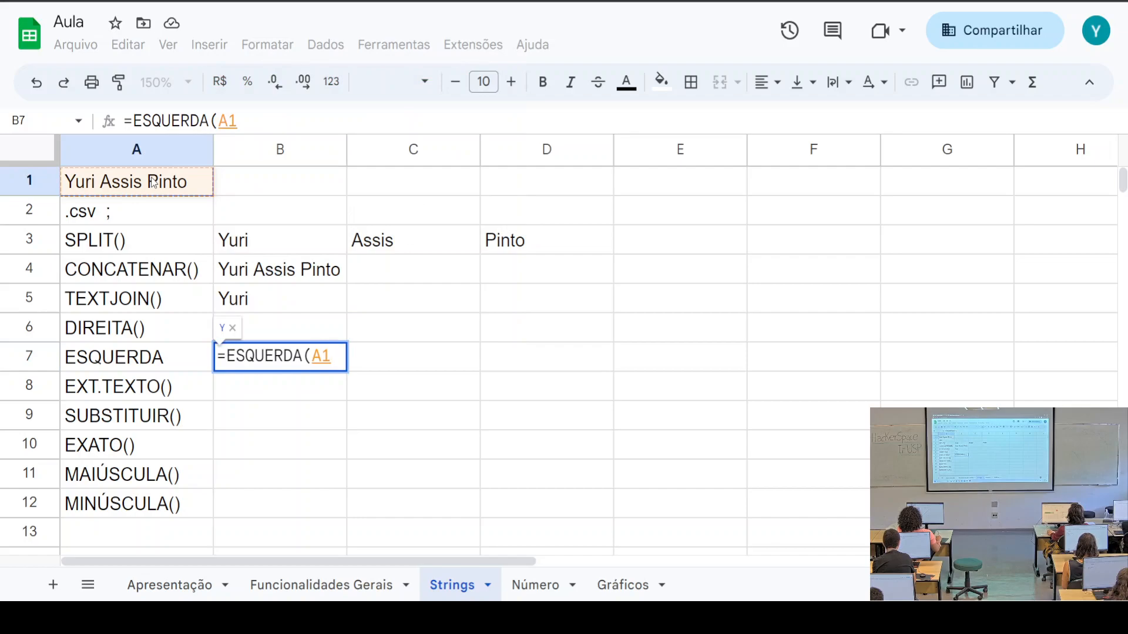
type(";")
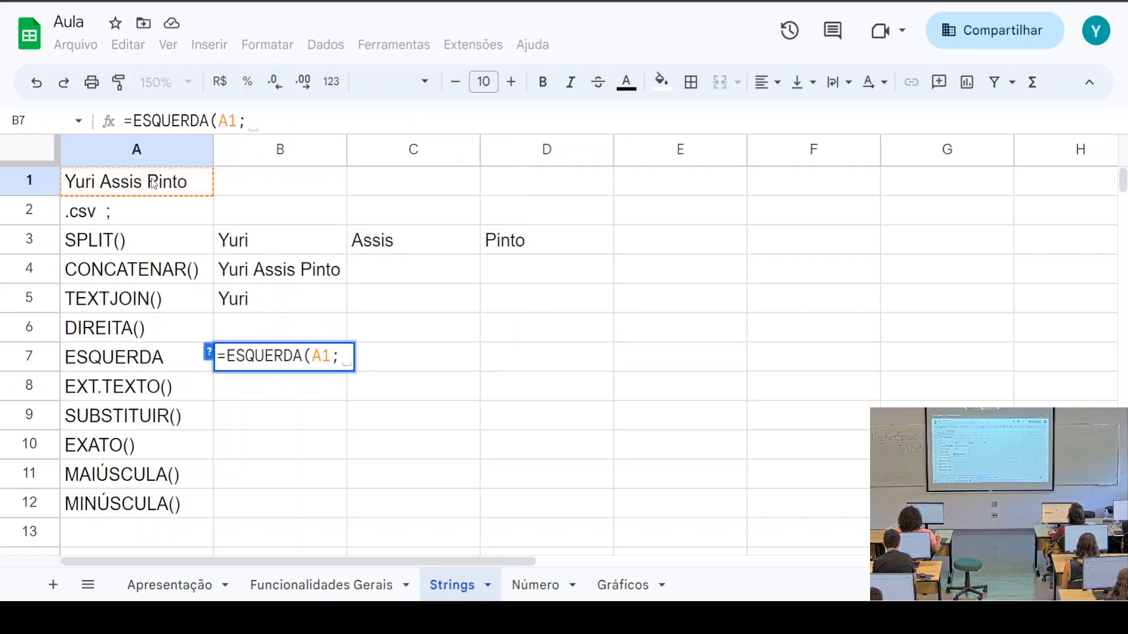
key("BackSpace")
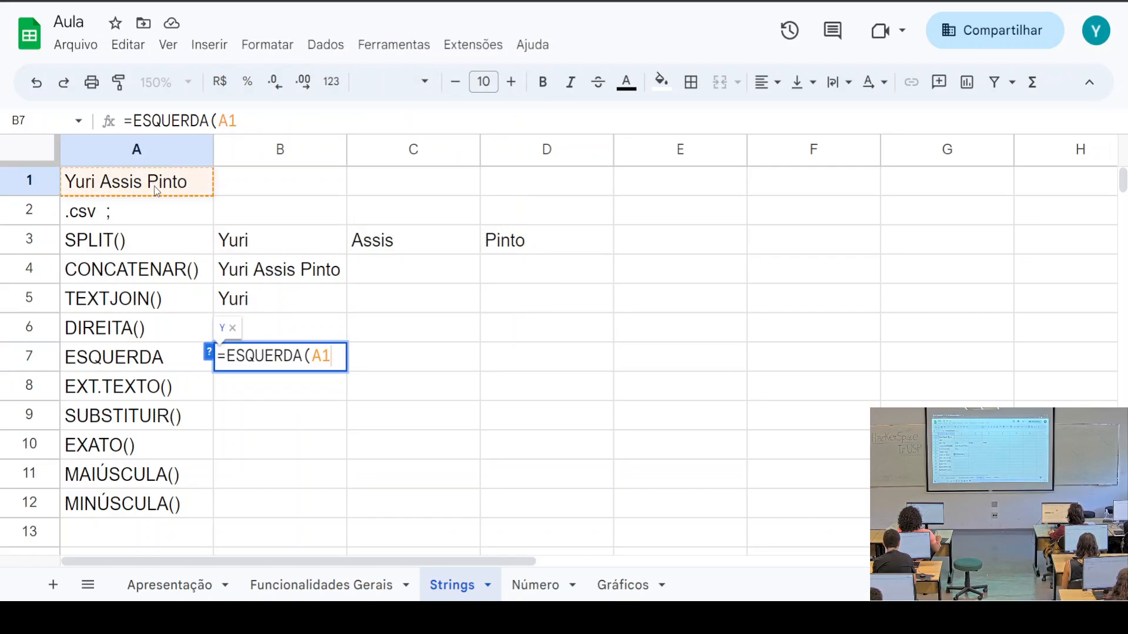
type(")")
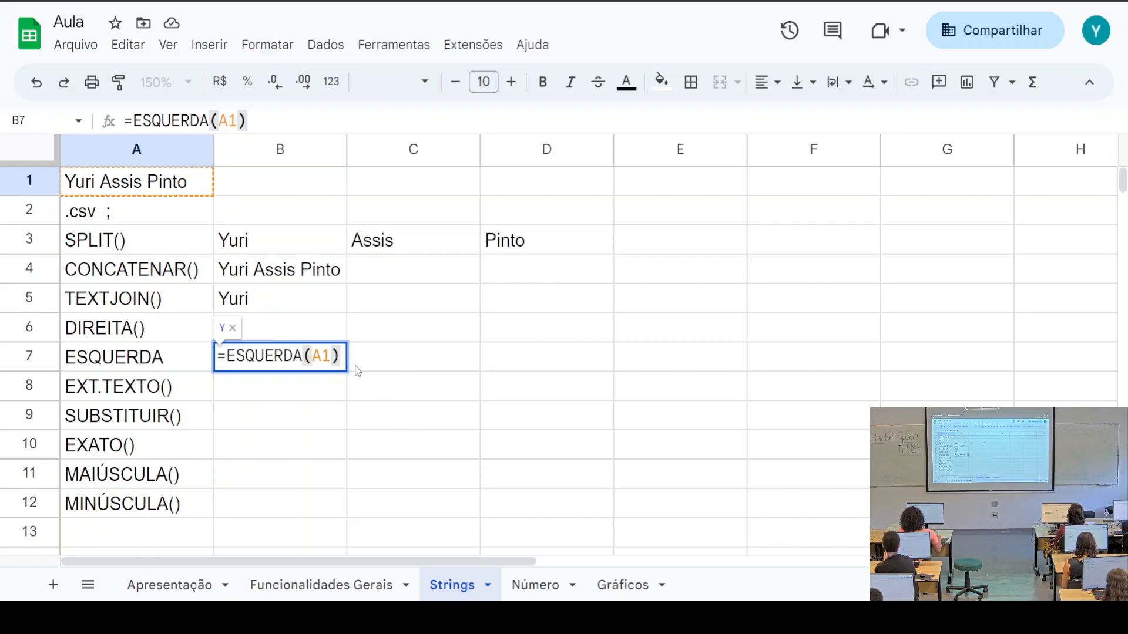
left_click(335, 359)
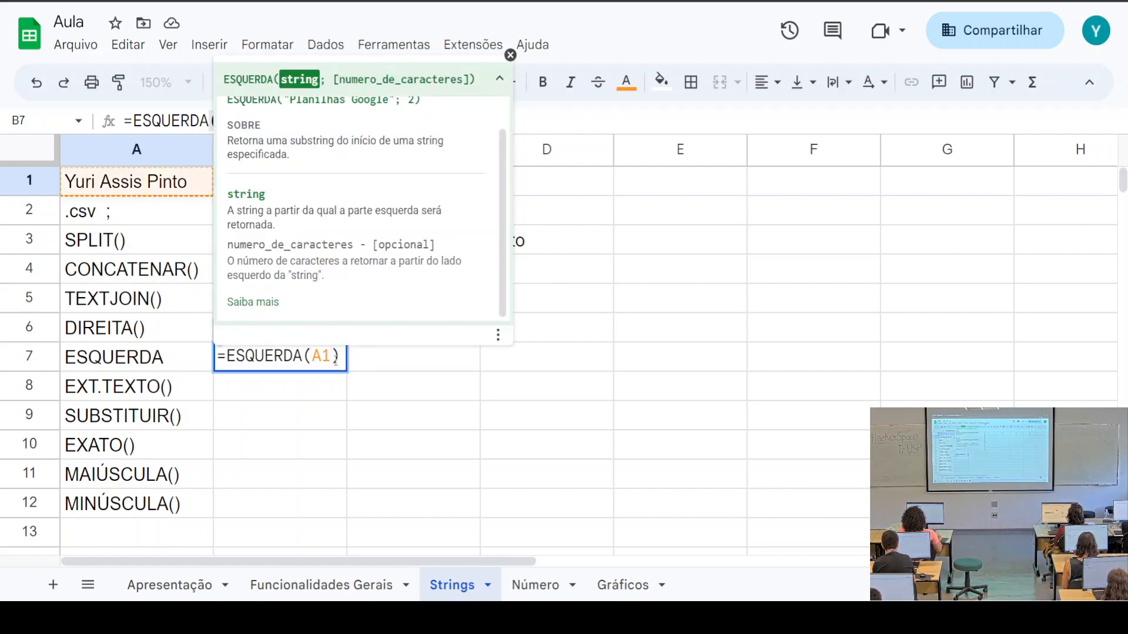
type(";")
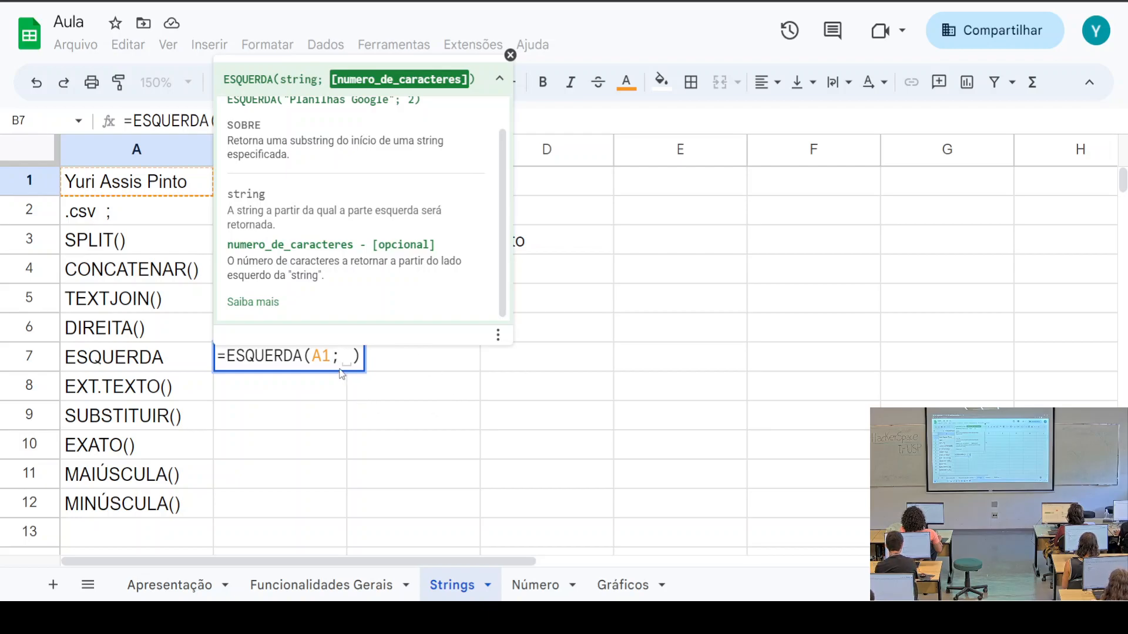
type("5")
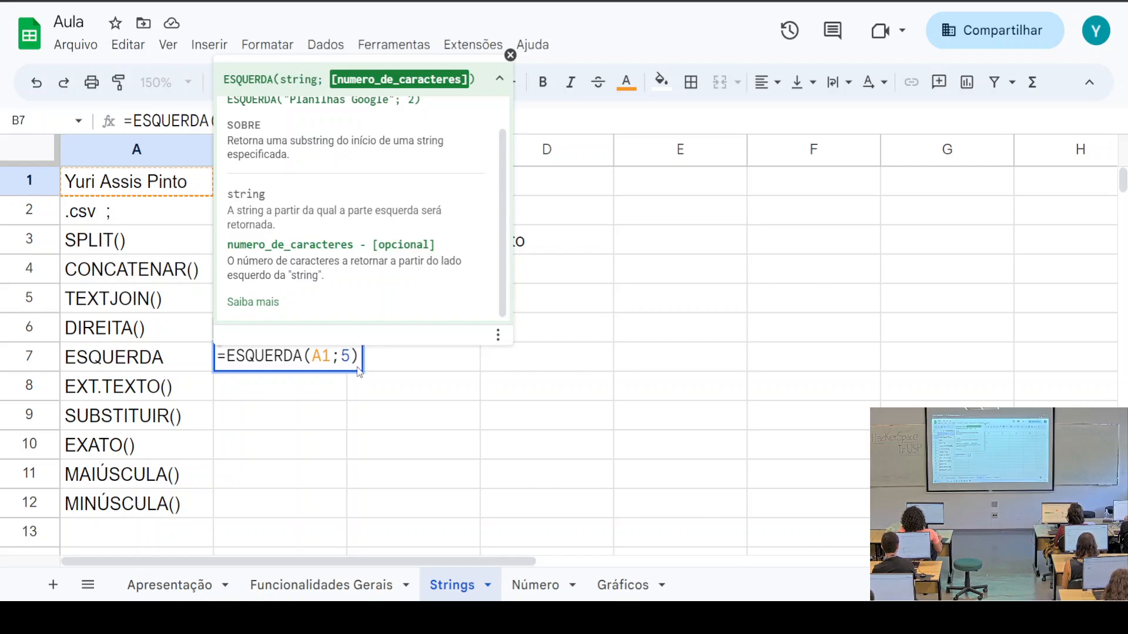
left_click(385, 367)
Remove the stray A1 reference accidentally added to B7's ESQUERDA formula
left_click(292, 367)
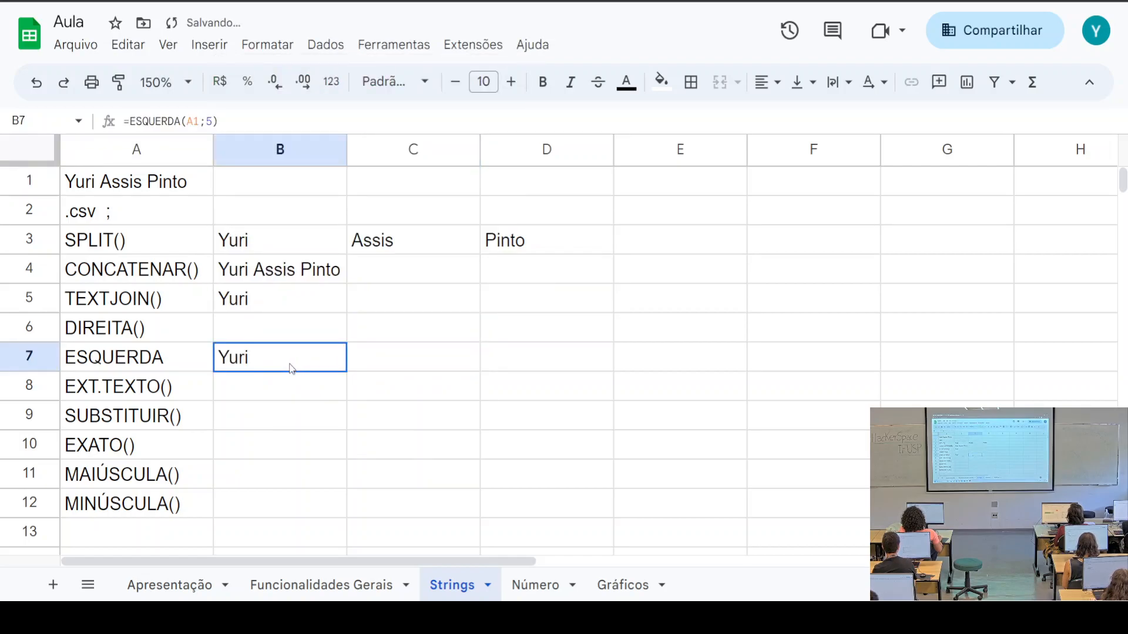
left_click(134, 120)
left_click_drag(130, 121, 151, 122)
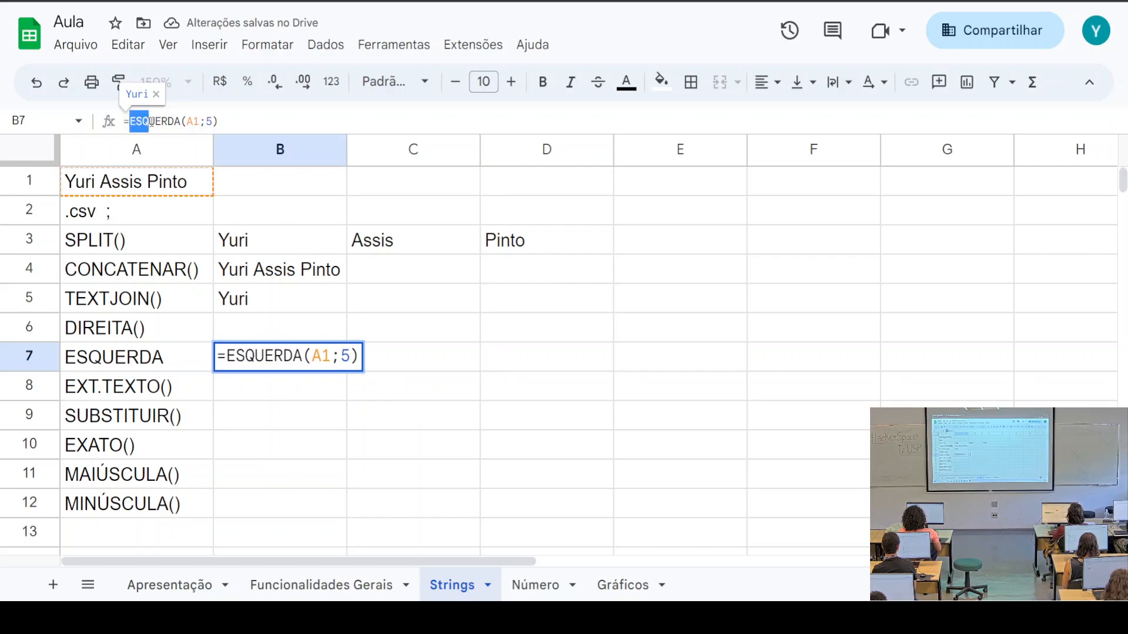
left_click(78, 187)
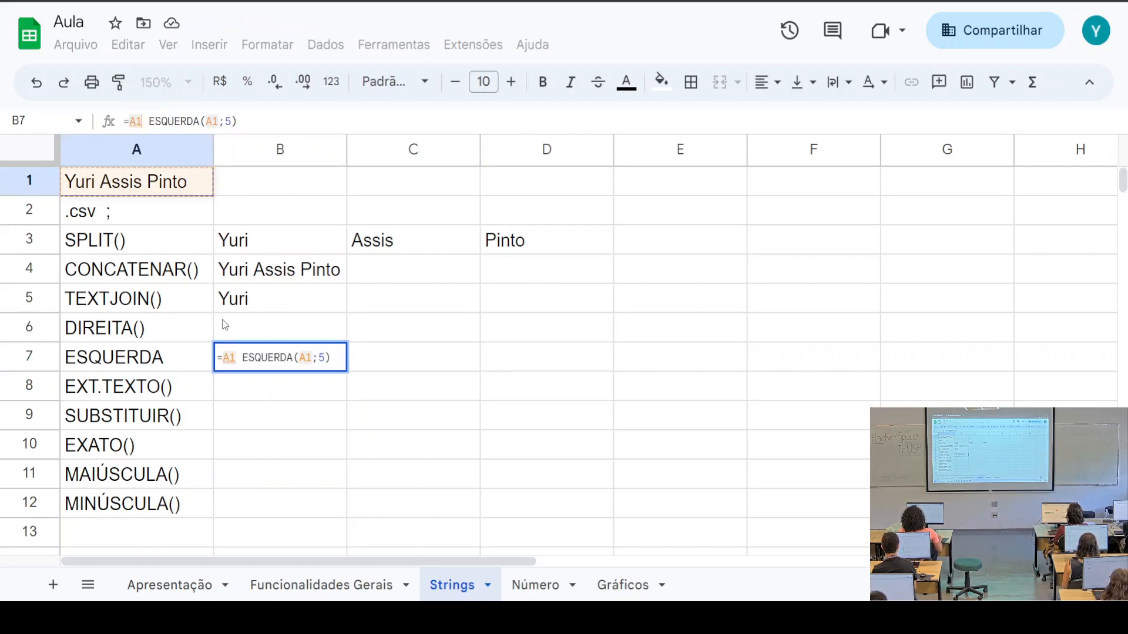
left_click(298, 425)
left_click(144, 185)
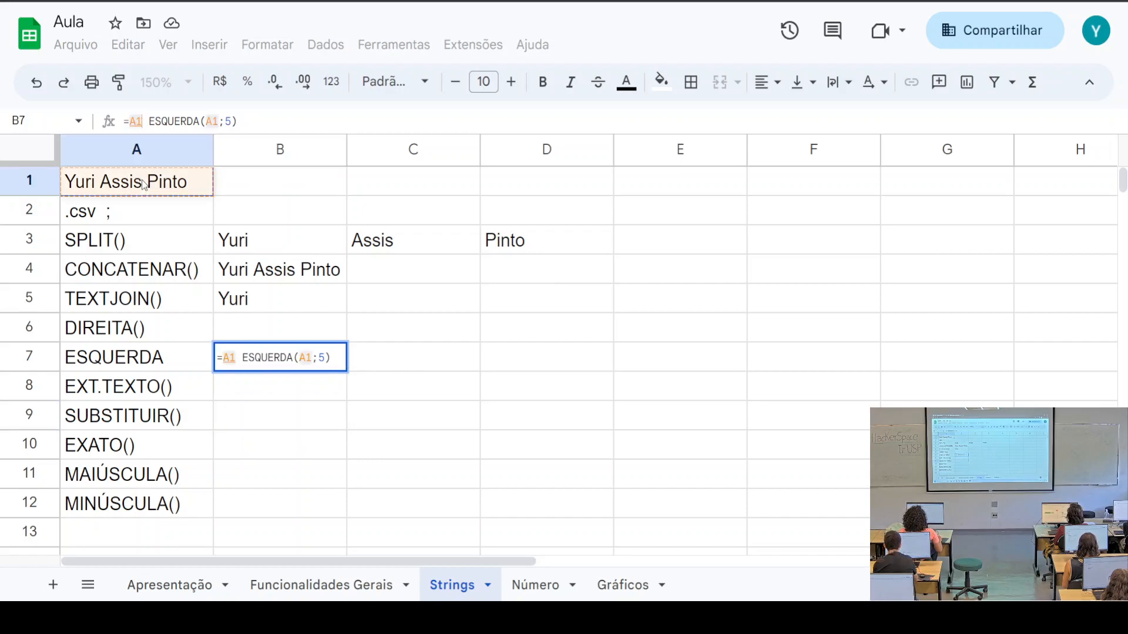
key("Return")
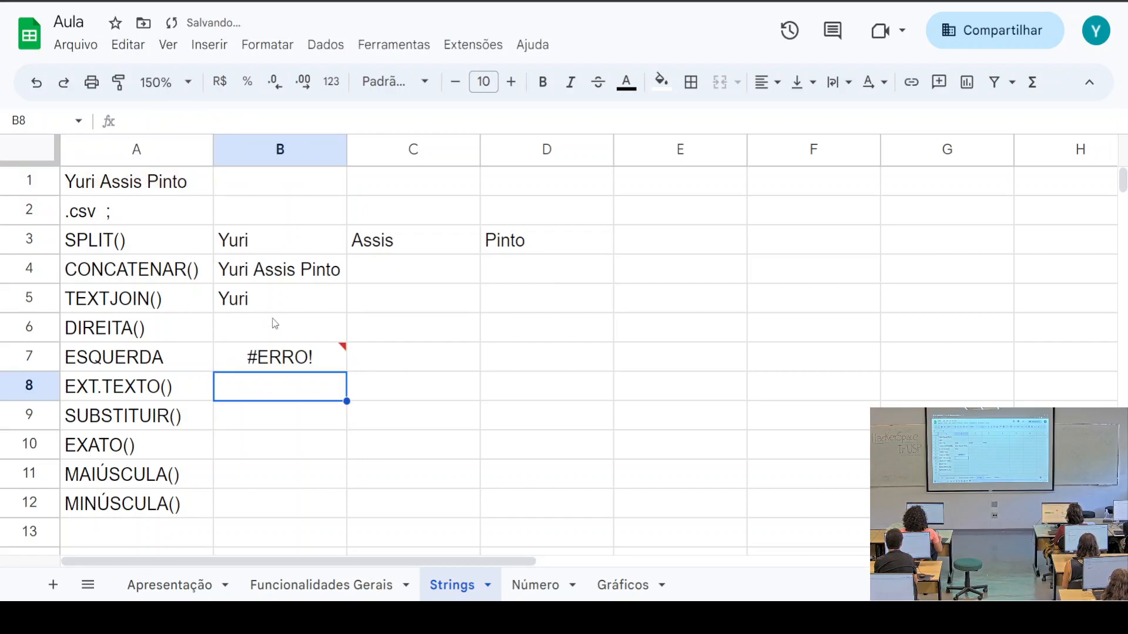
key("Up")
key("Return")
key("BackSpace")
key("BackSpace")
key("BackSpace")
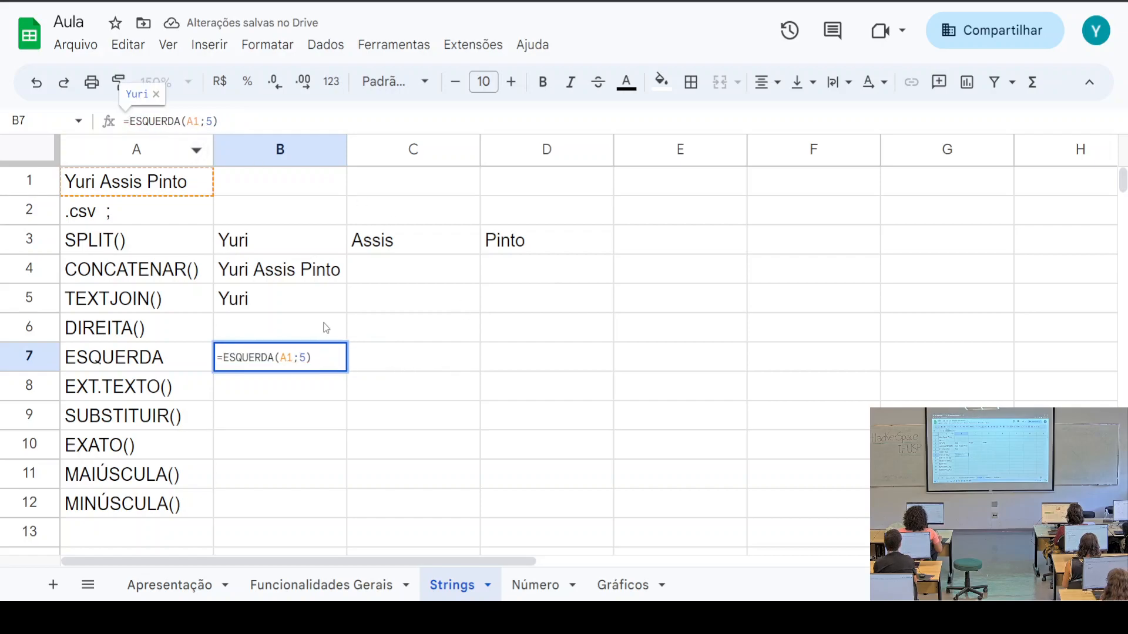
key("Return")
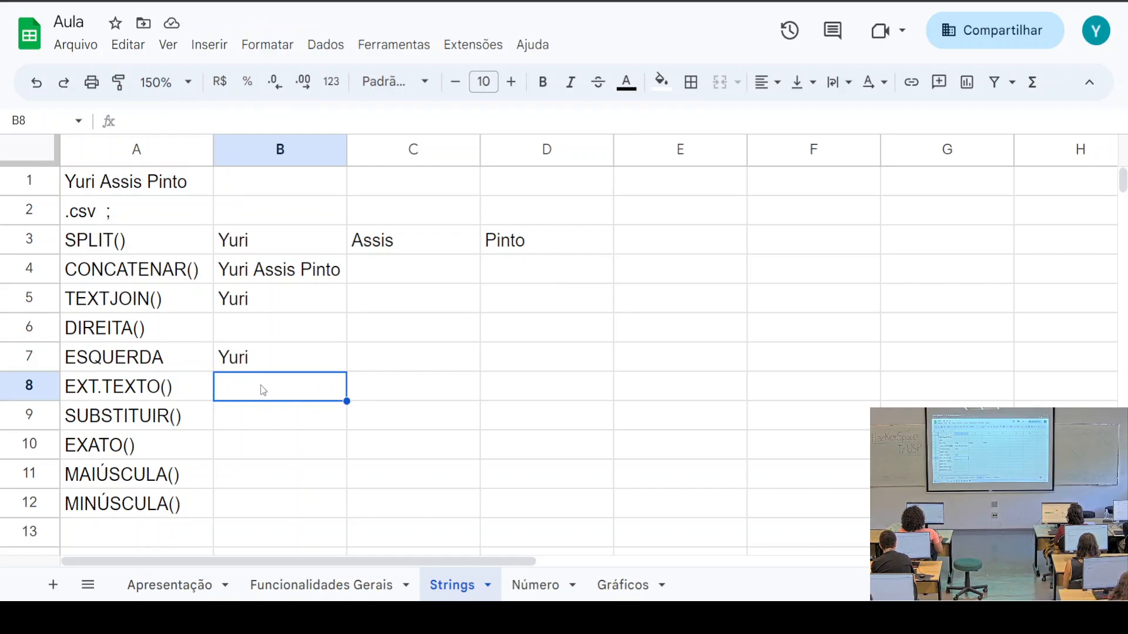
Recheck B7's =ESQUERDA(A1;5) formula, keeping the character count at 5
left_click(248, 359)
left_click(210, 121)
double_click(210, 121)
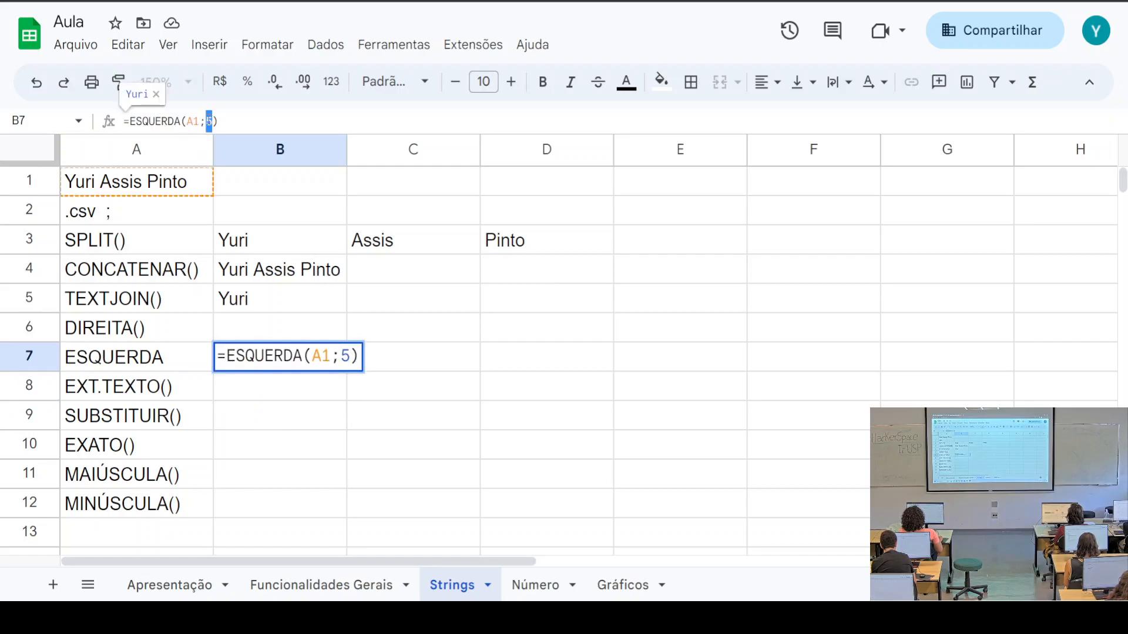
left_click(258, 118)
key("Return")
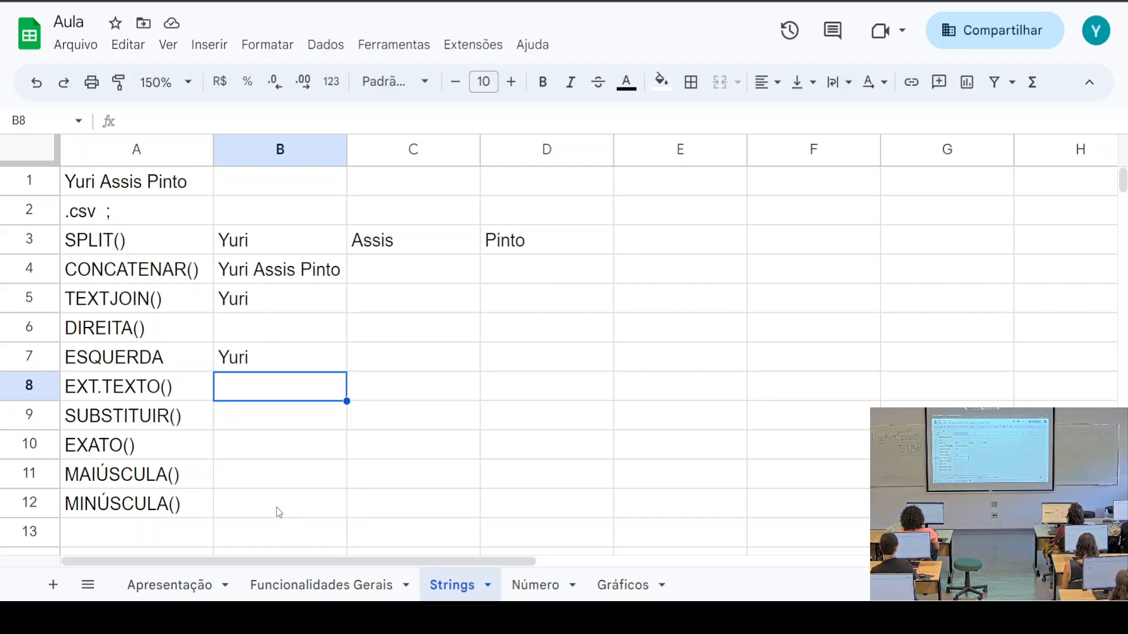
left_click(267, 365)
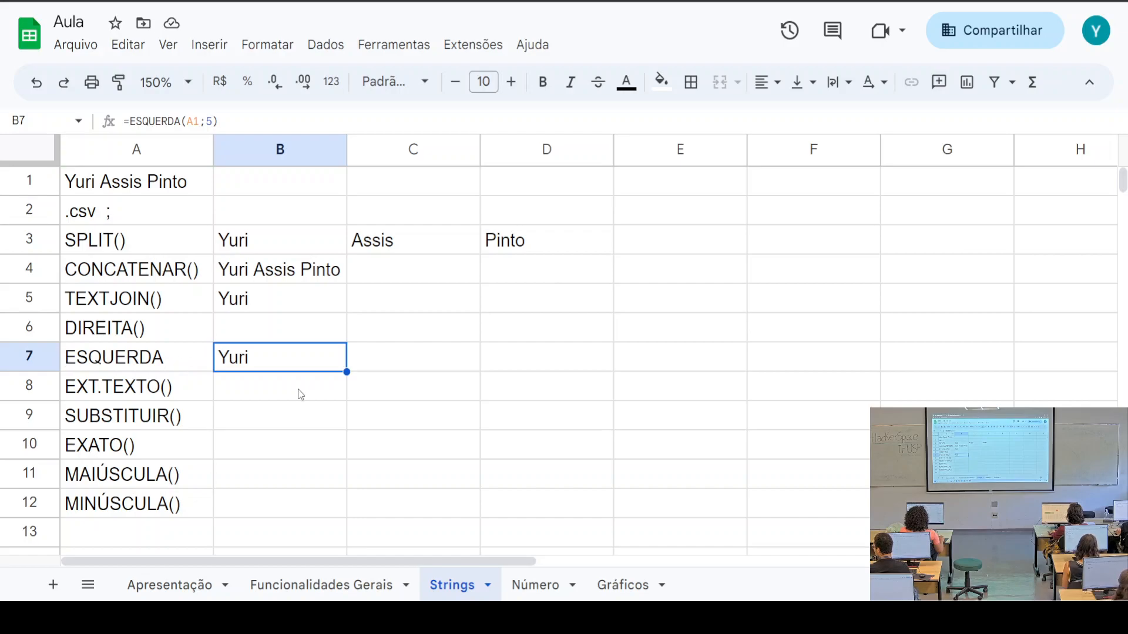
Enter =DIREITA(A1;6) in B6 to return the last six characters of the name
left_click(235, 326)
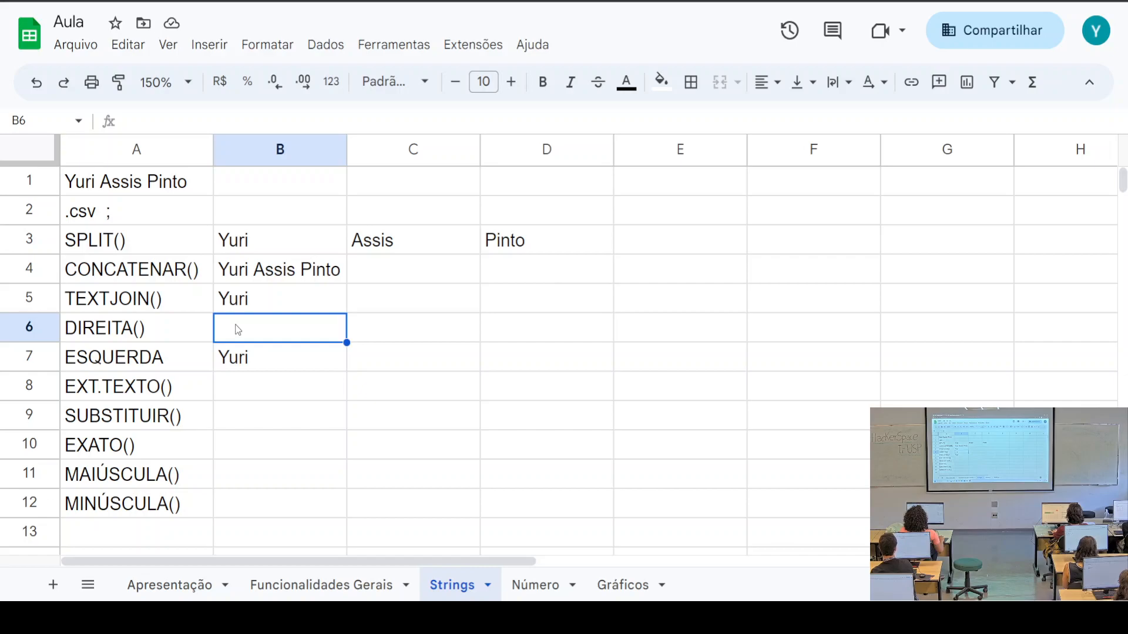
type("=")
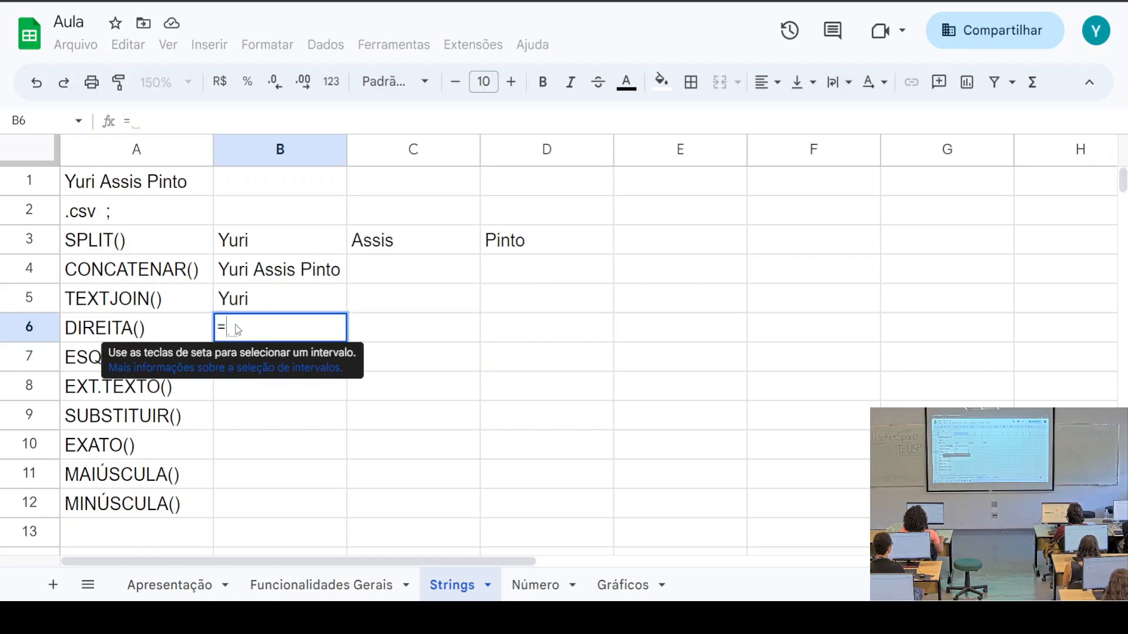
type("direit")
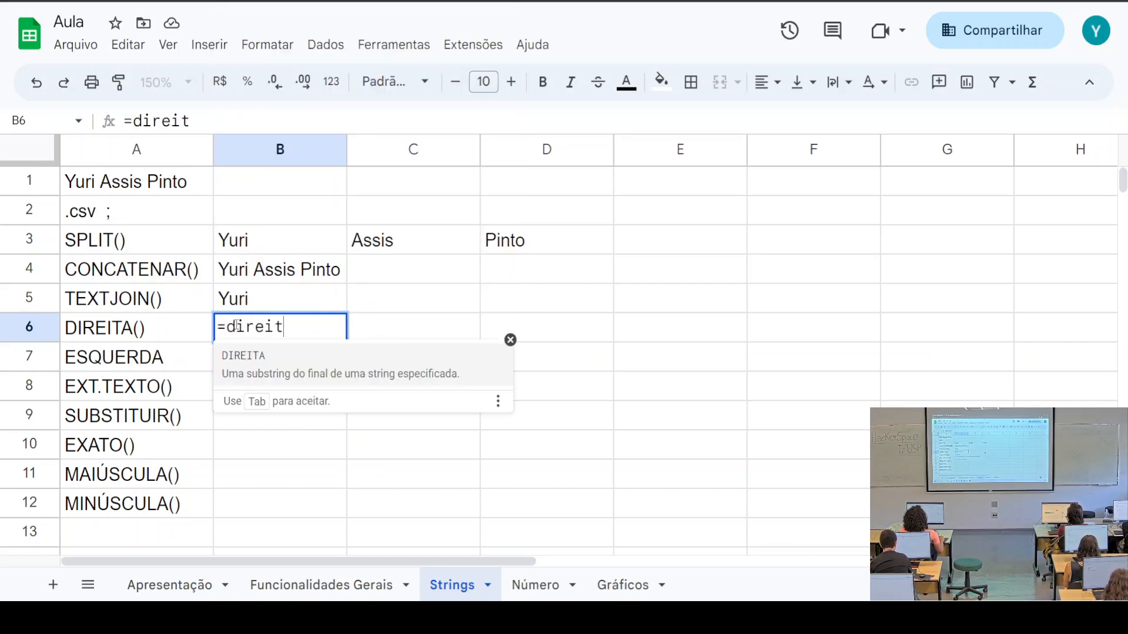
key("Tab")
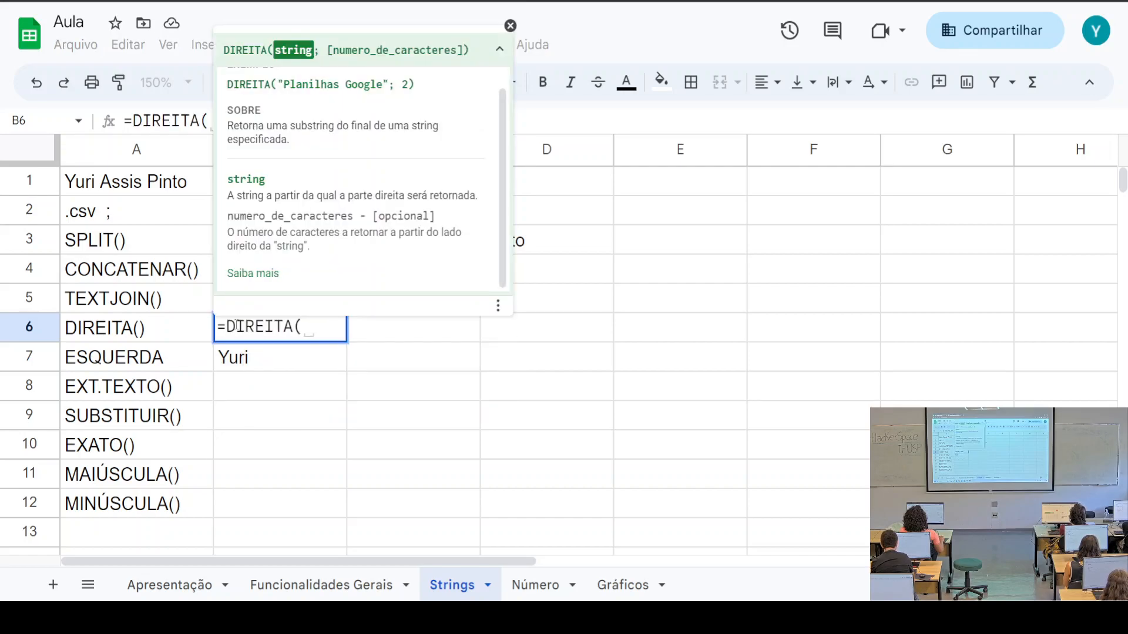
left_click(145, 186)
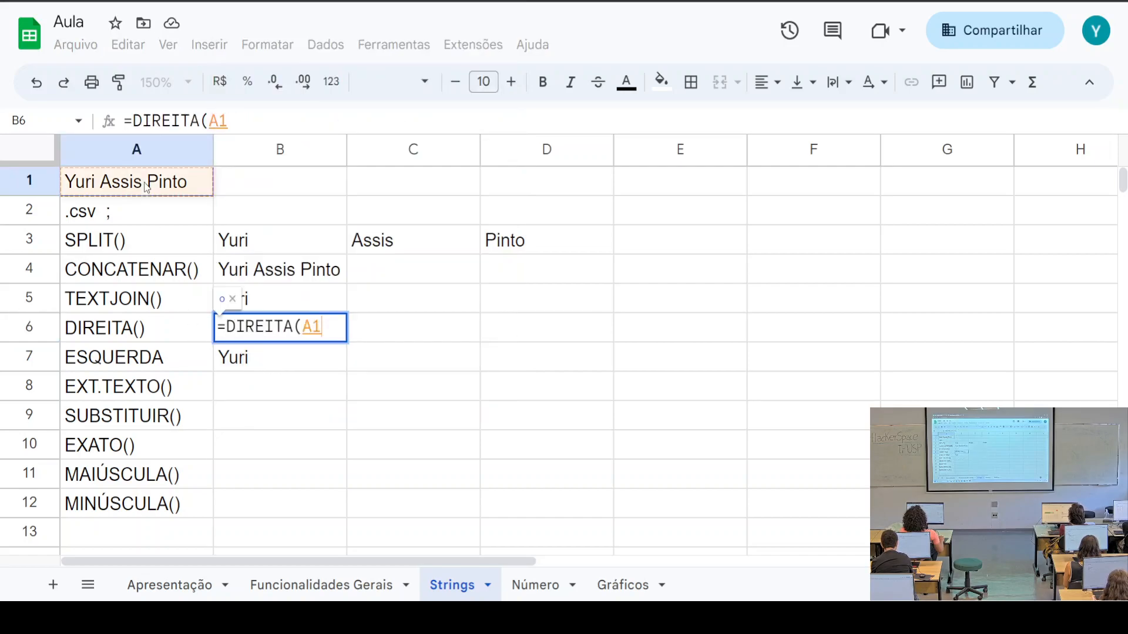
type(";6)")
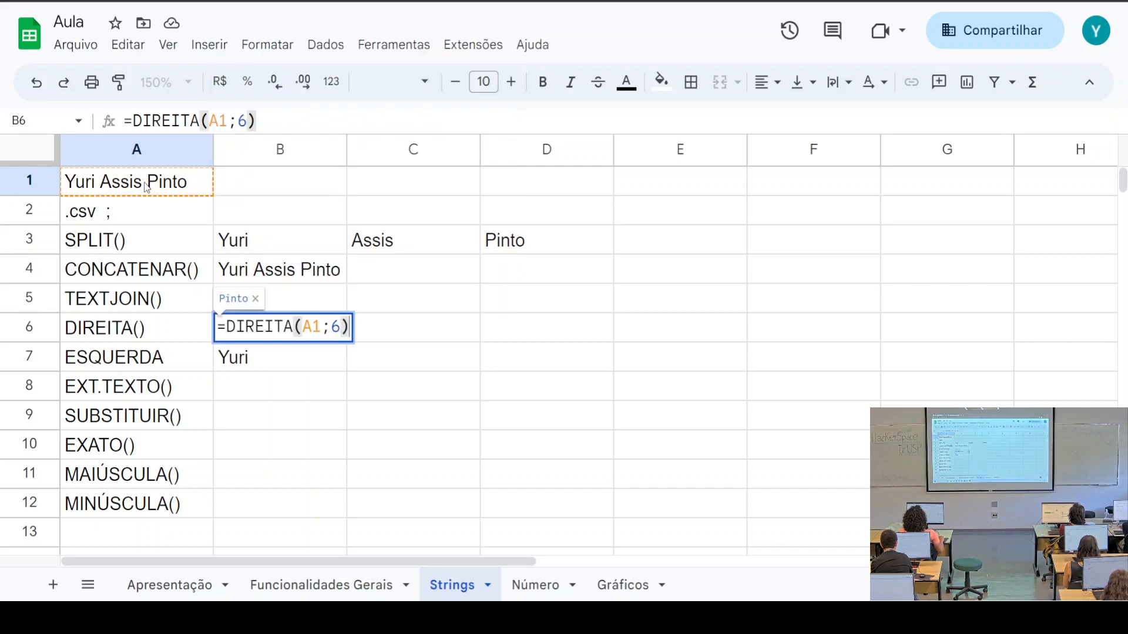
key("Return")
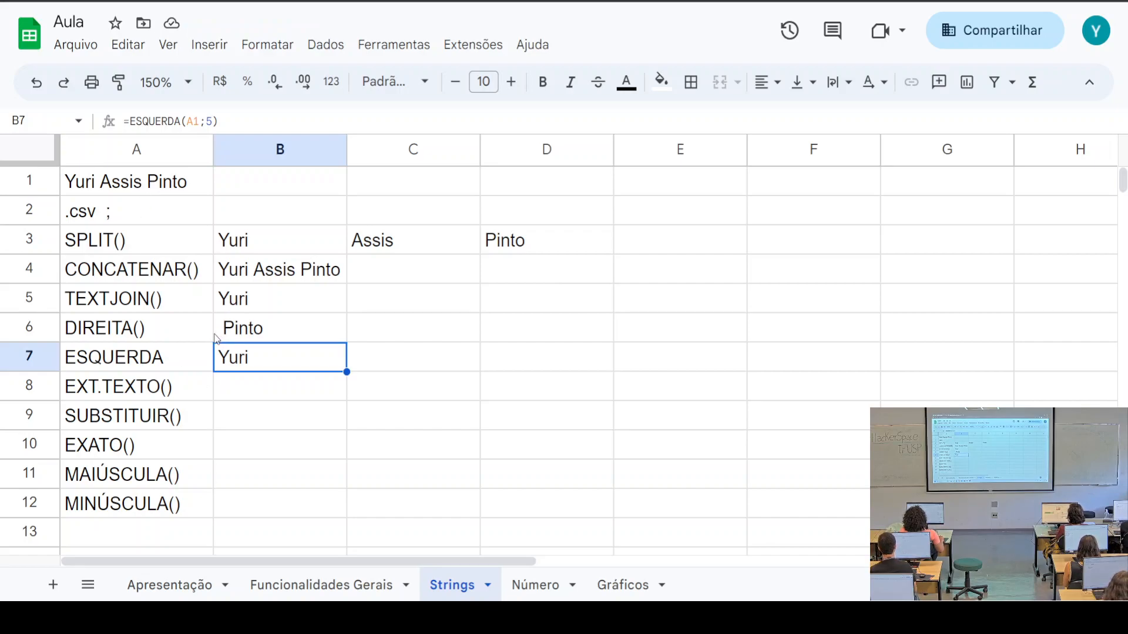
Change B6's character count from 6 to 8, giving =DIREITA(A1;8)
left_click(211, 121)
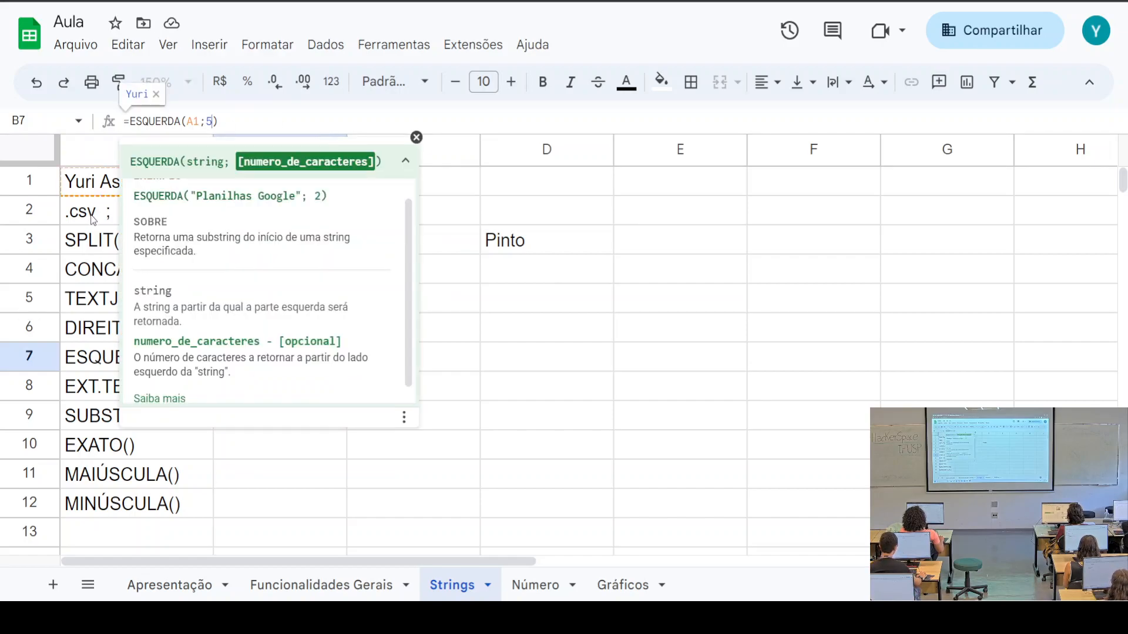
left_click(94, 235)
left_click(243, 341)
double_click(242, 341)
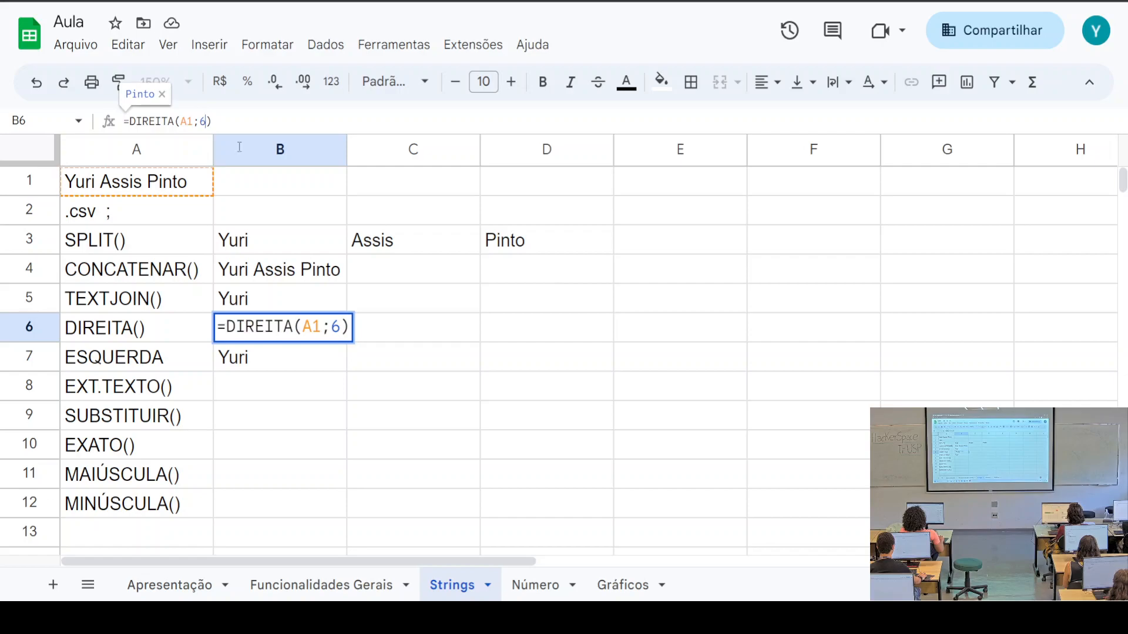
key("BackSpace")
type("8")
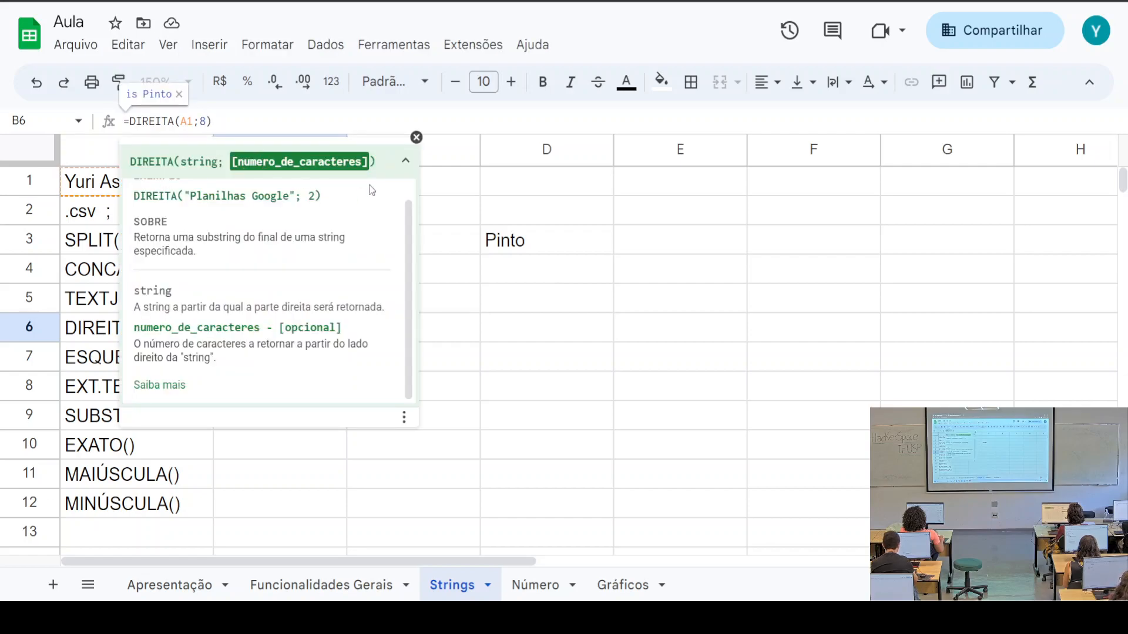
key("Return")
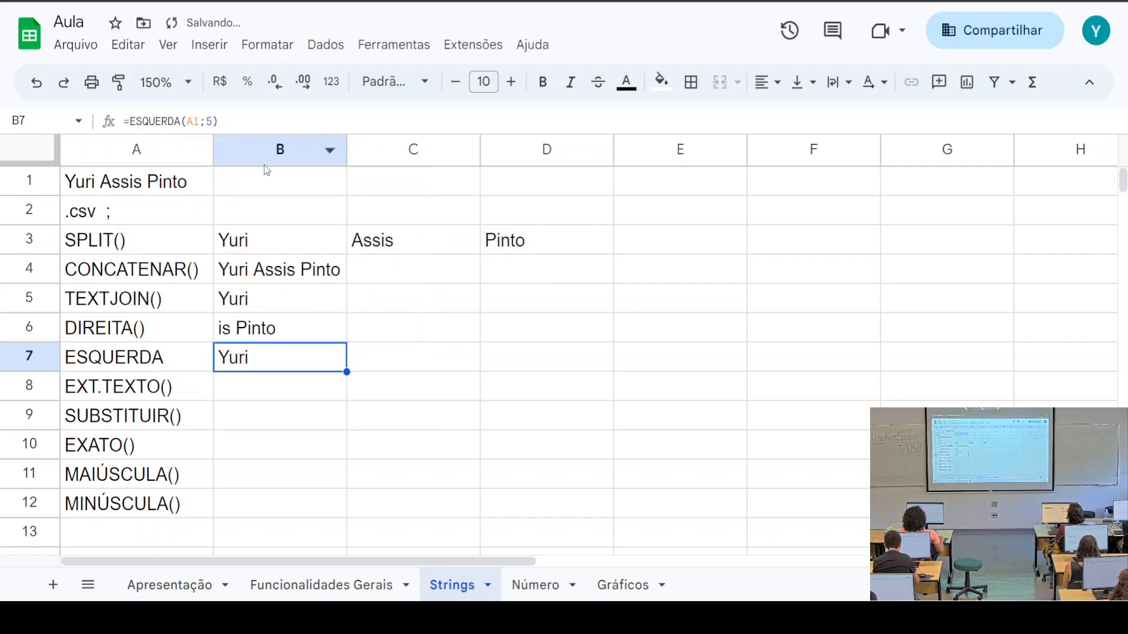
left_click(131, 182)
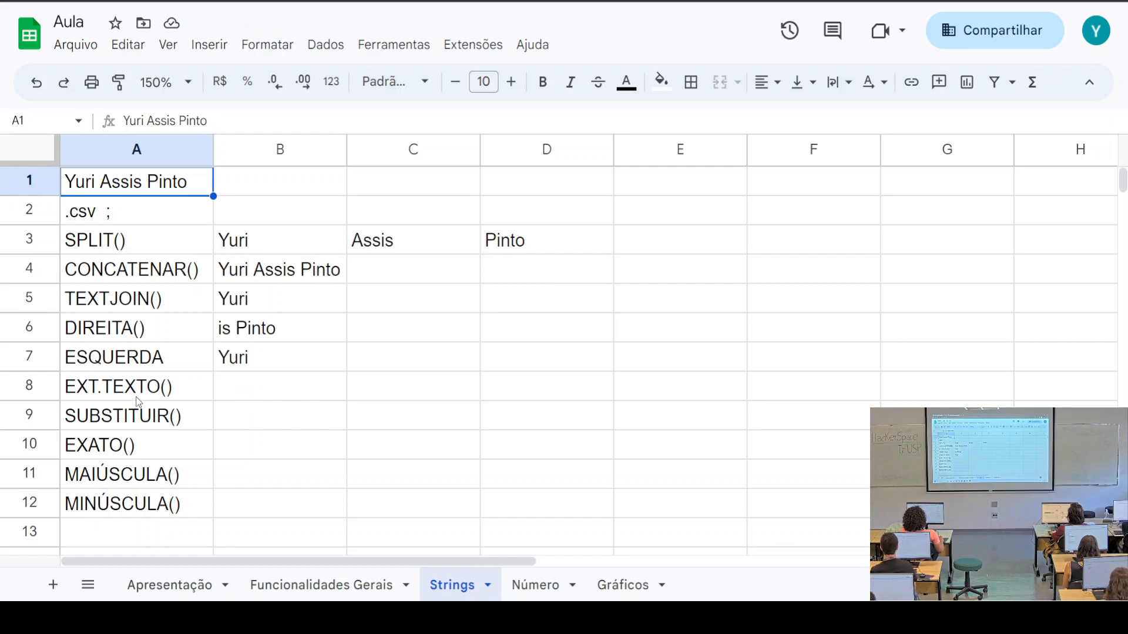
Enter =EXT.TEXTO(A1;3;6) in B8 to extract six characters of A1's name, starting at the third
left_click(167, 395)
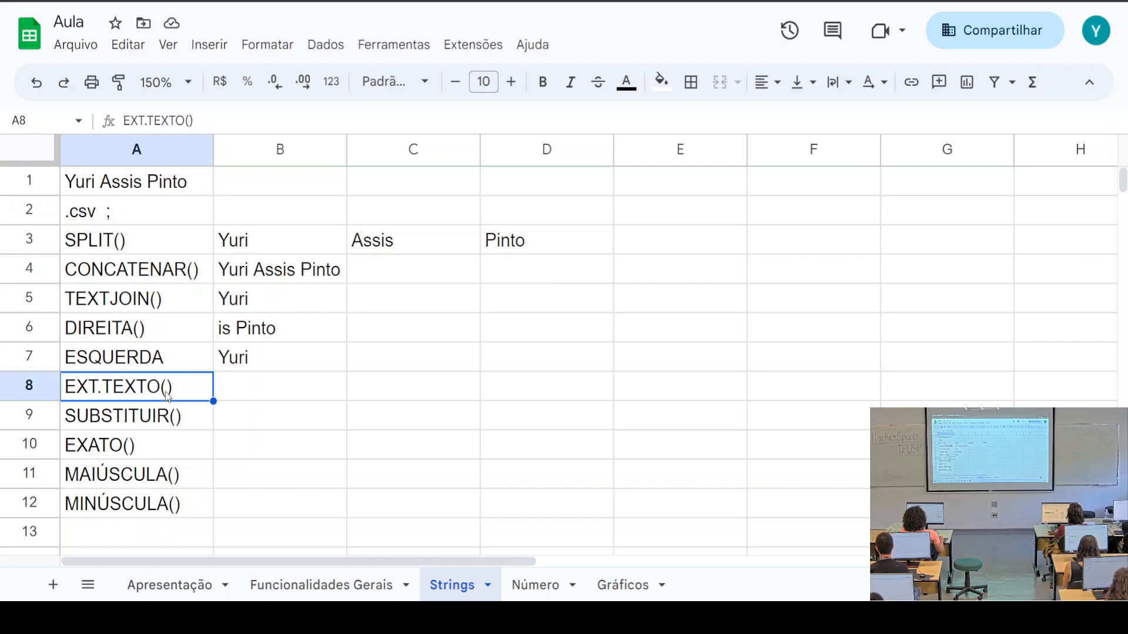
left_click(240, 395)
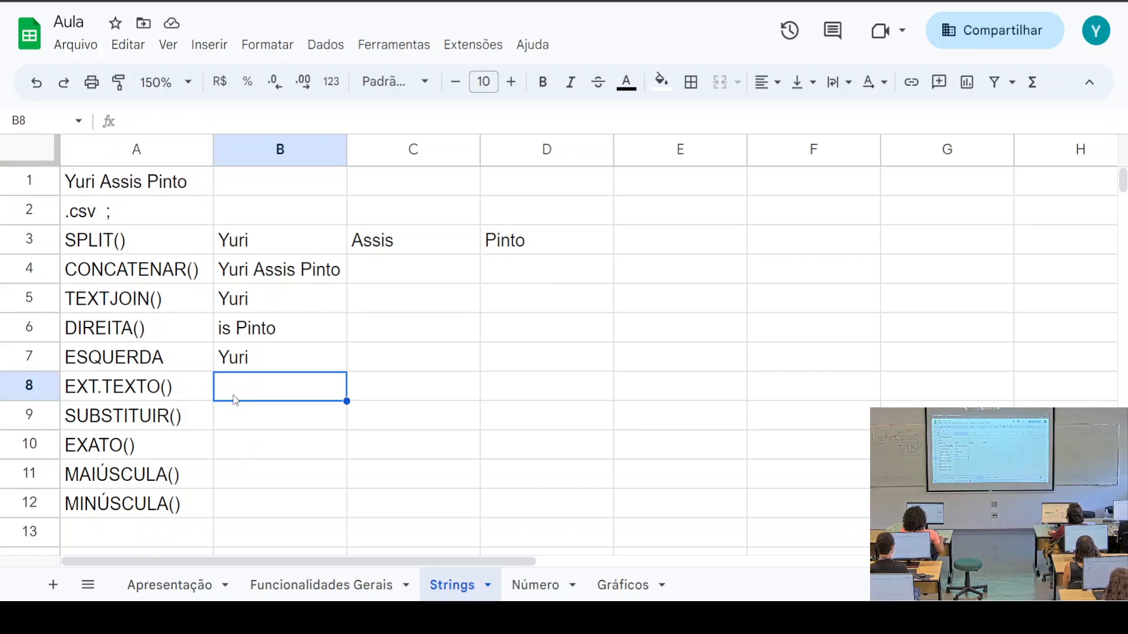
type("=")
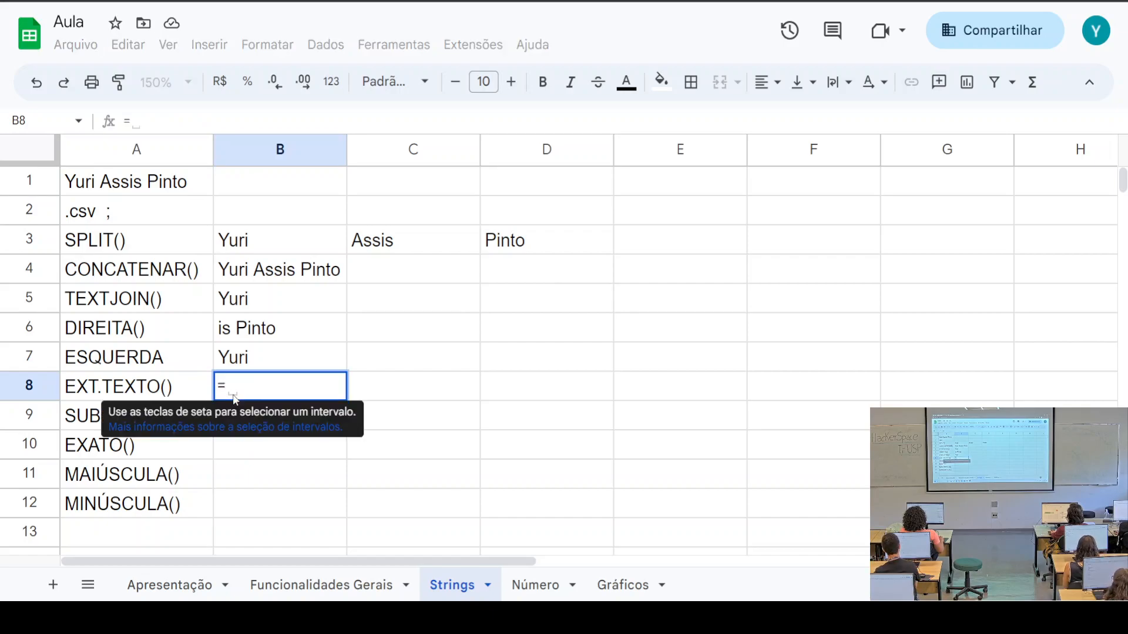
type("EXR")
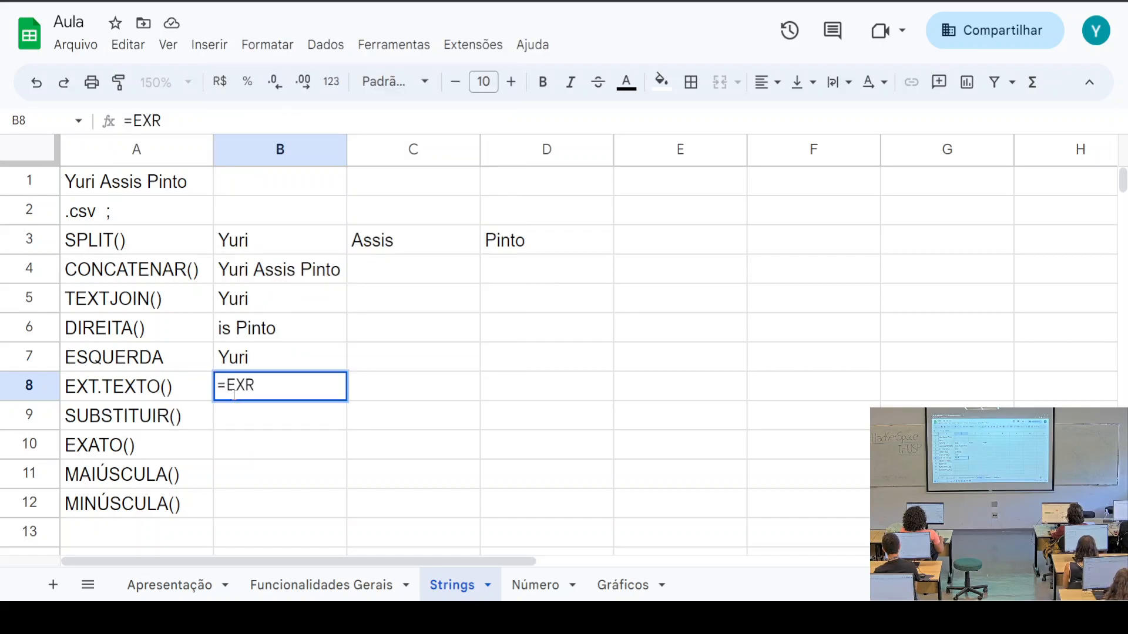
key("BackSpace")
type("T.TEXTO")
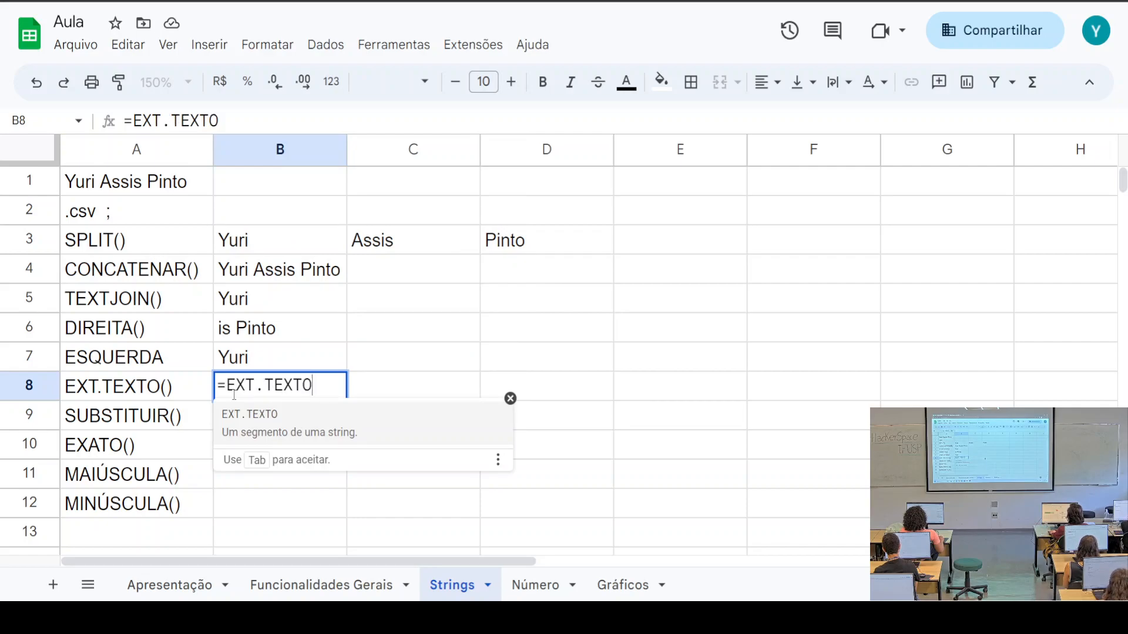
type("(")
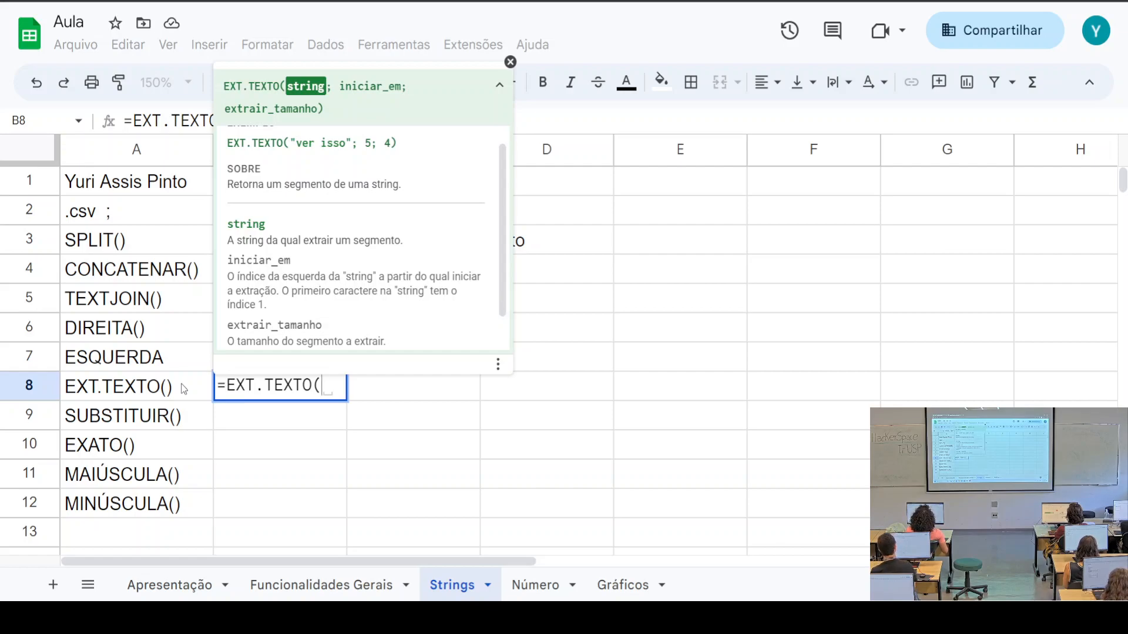
left_click(140, 187)
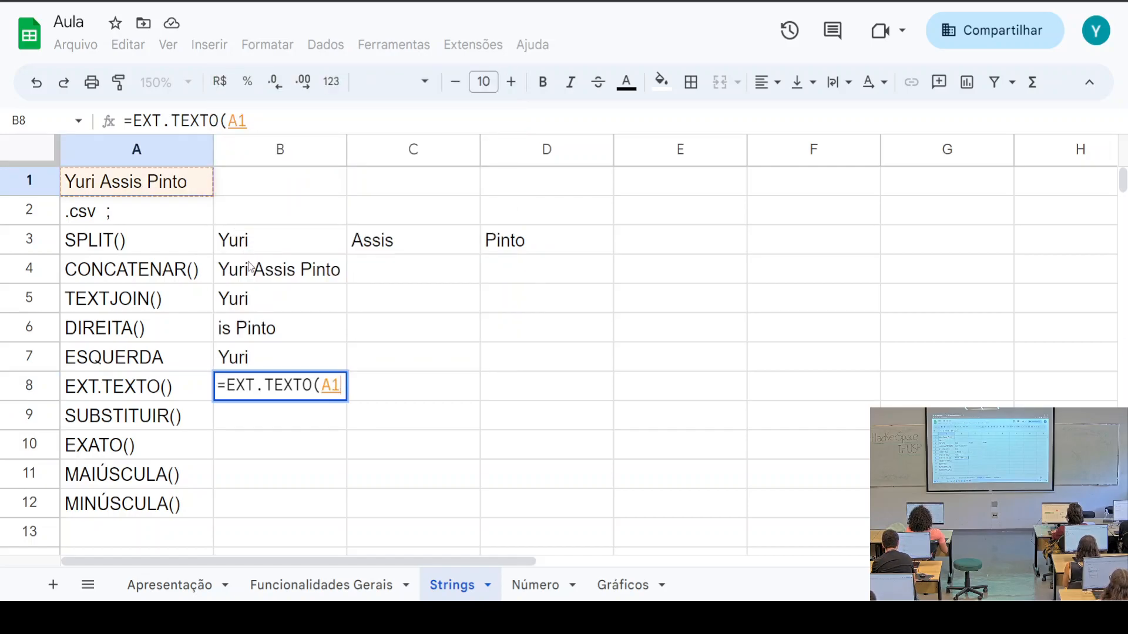
type(";")
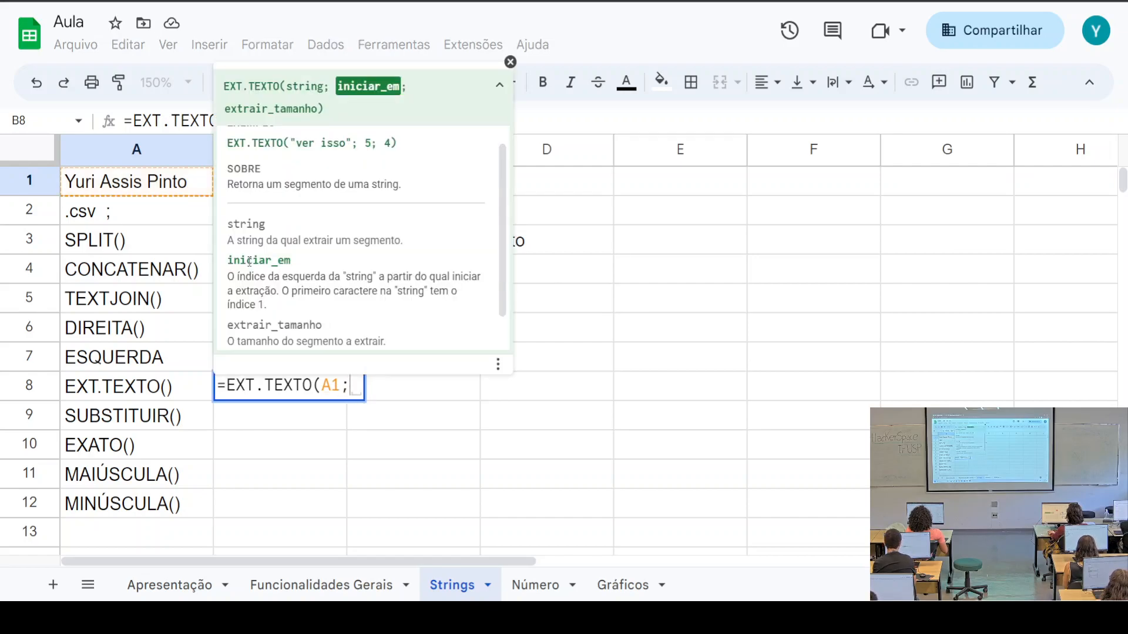
type("3")
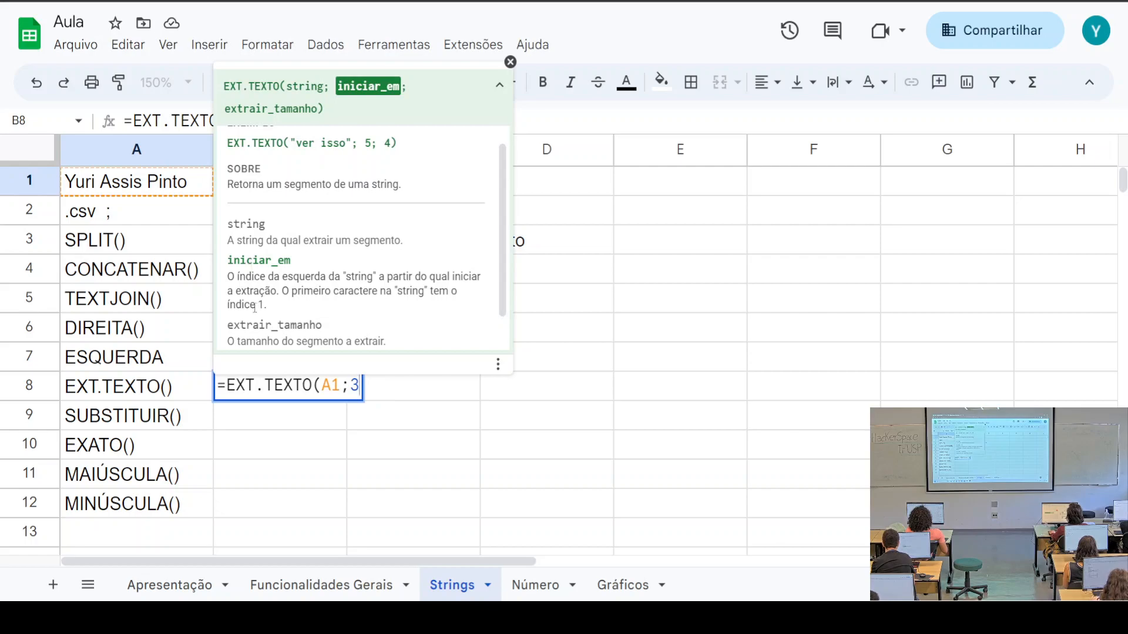
type(";")
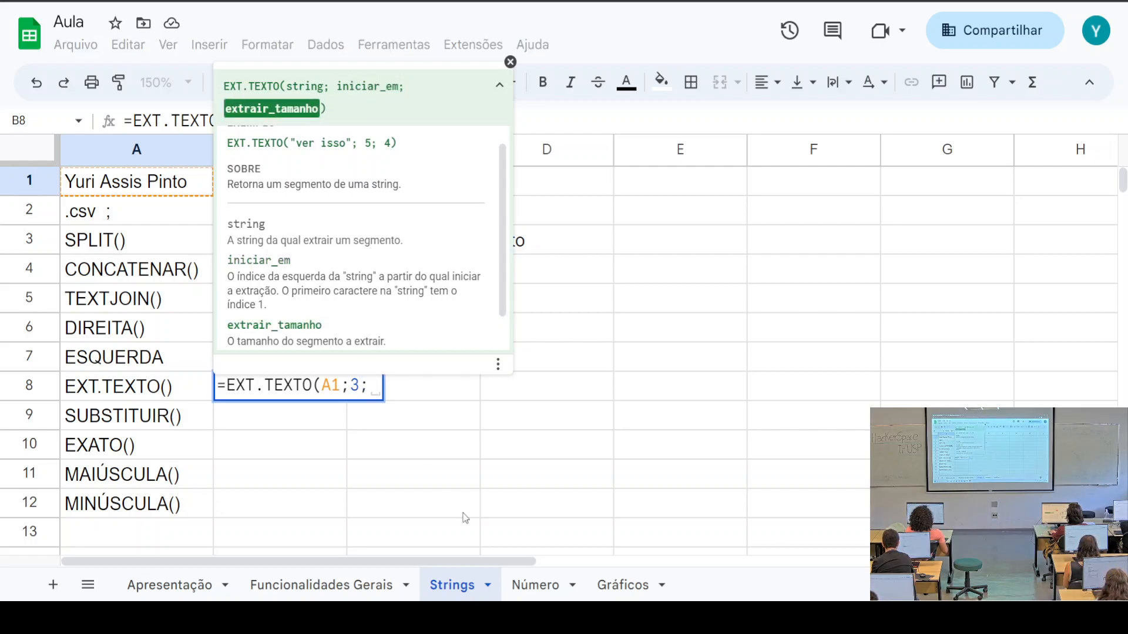
type("6")
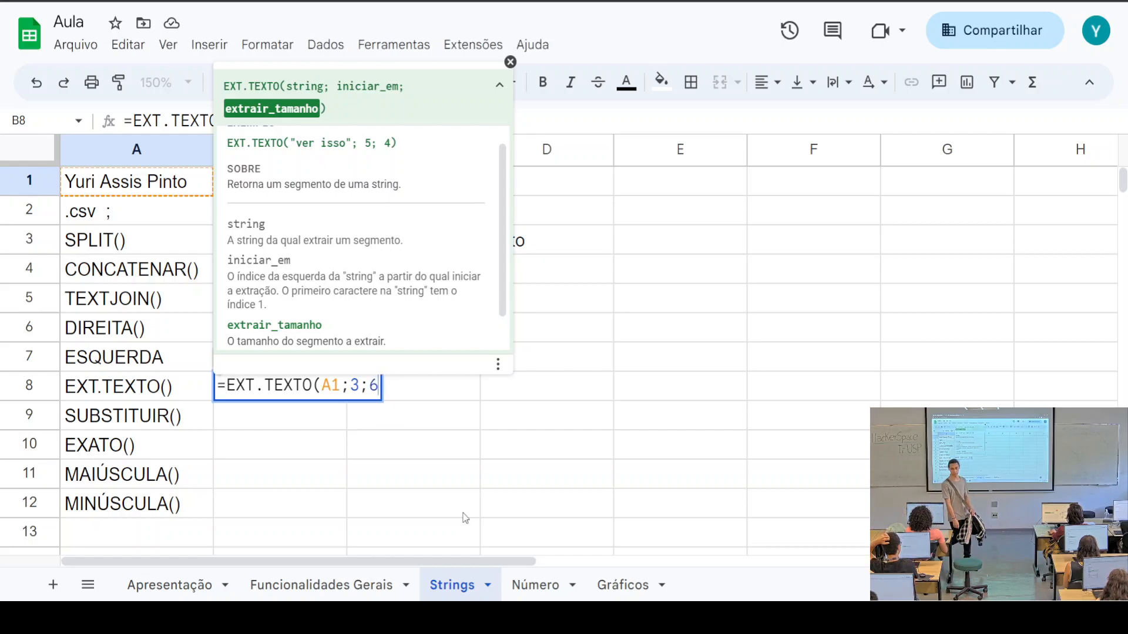
type(")")
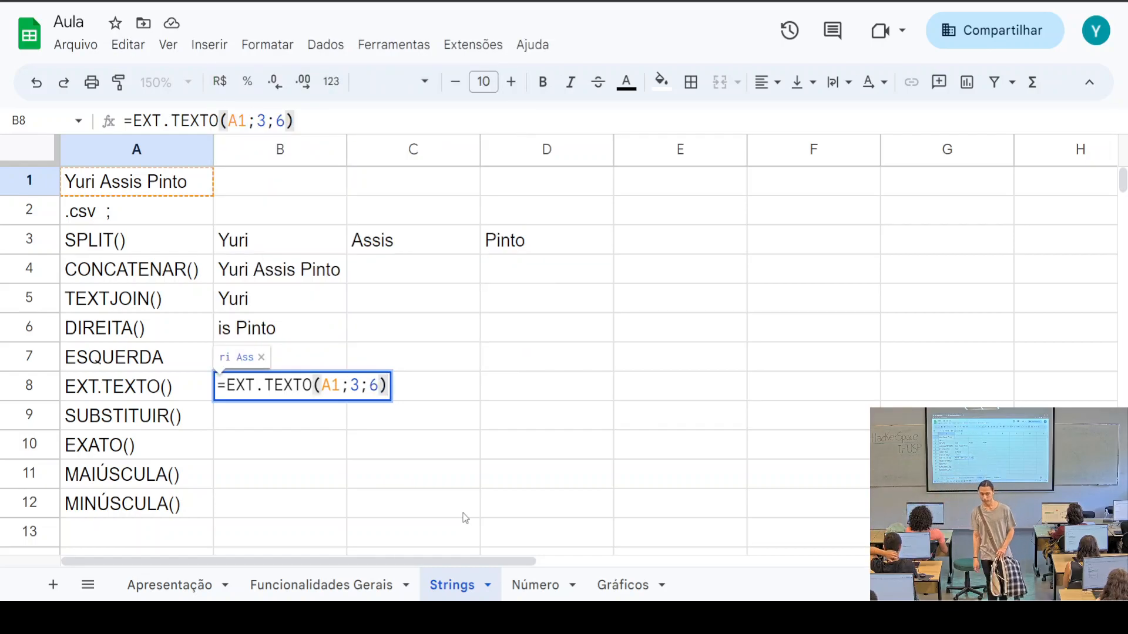
key("Return")
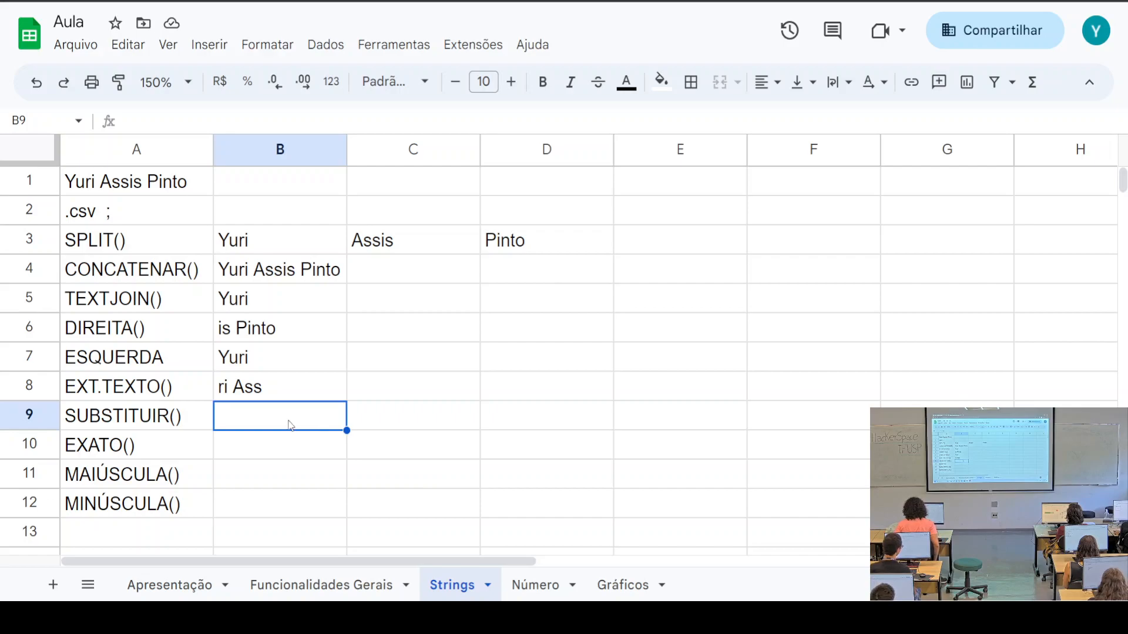
left_click(124, 424)
left_click(315, 420)
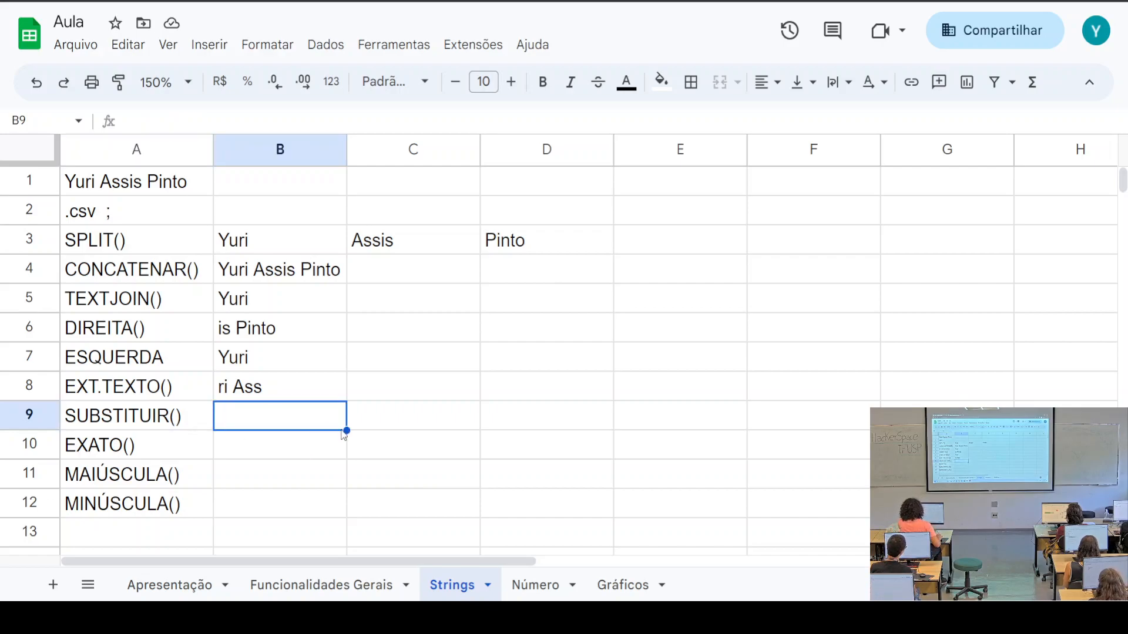
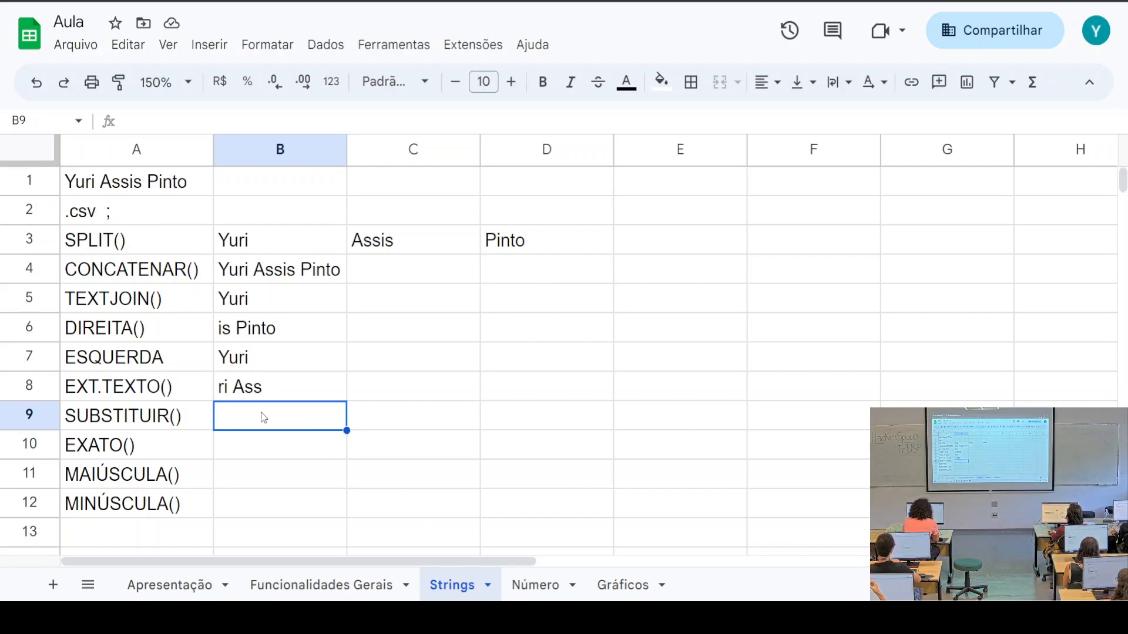
Enter =SUBSTITUIR(A2;".";",") in B9 to turn '.csv ;' into ',csv ;'
type("=")
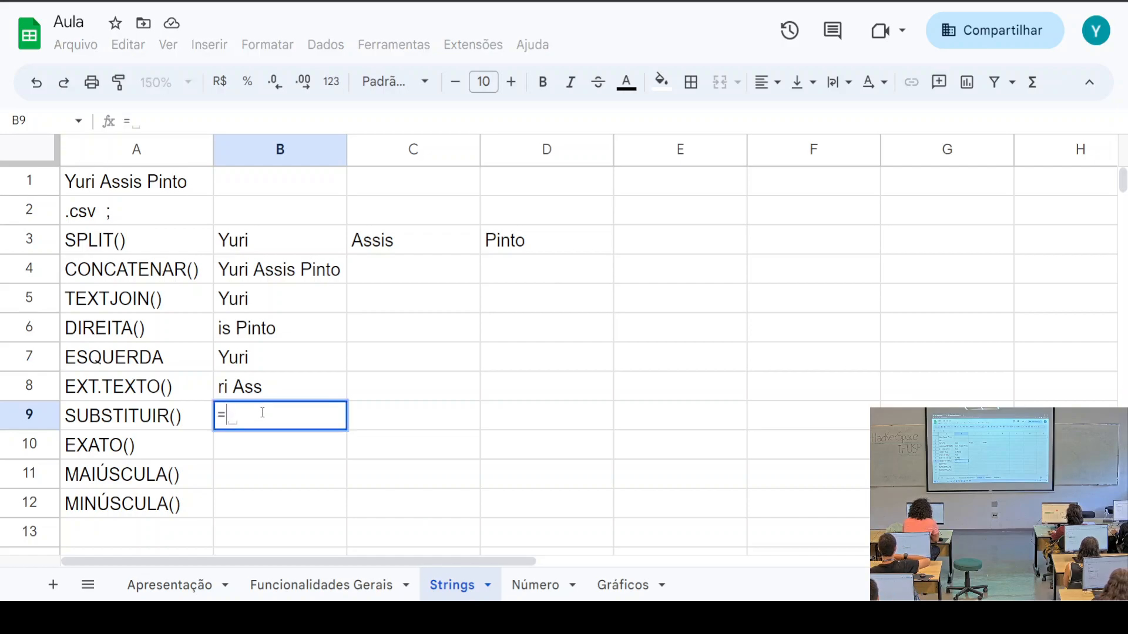
type("SUB")
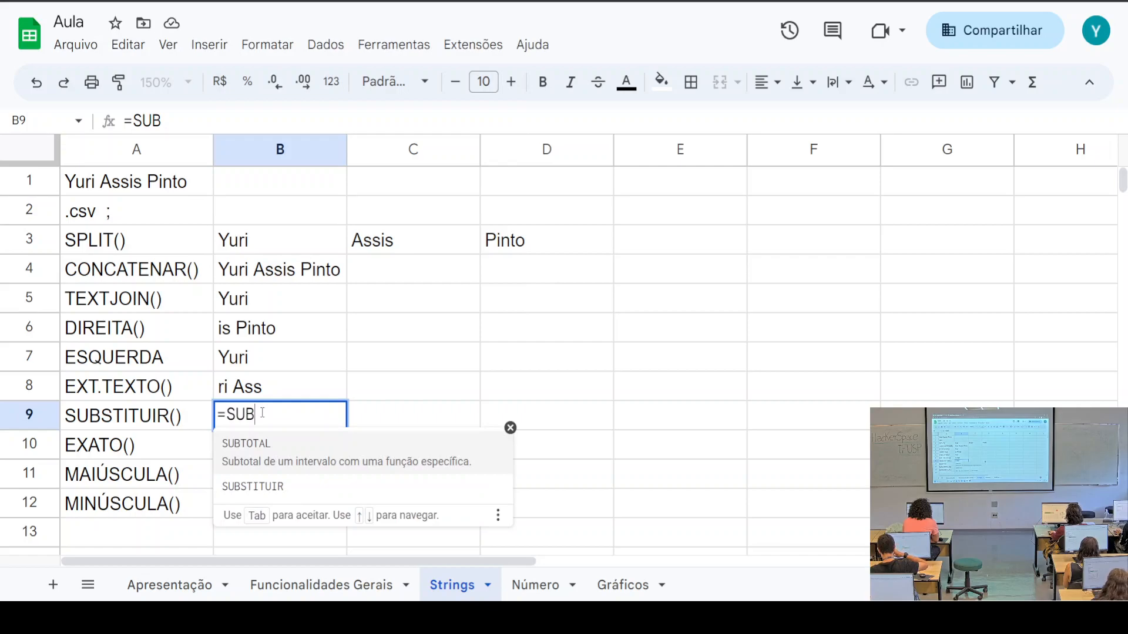
key("Down")
key("Tab")
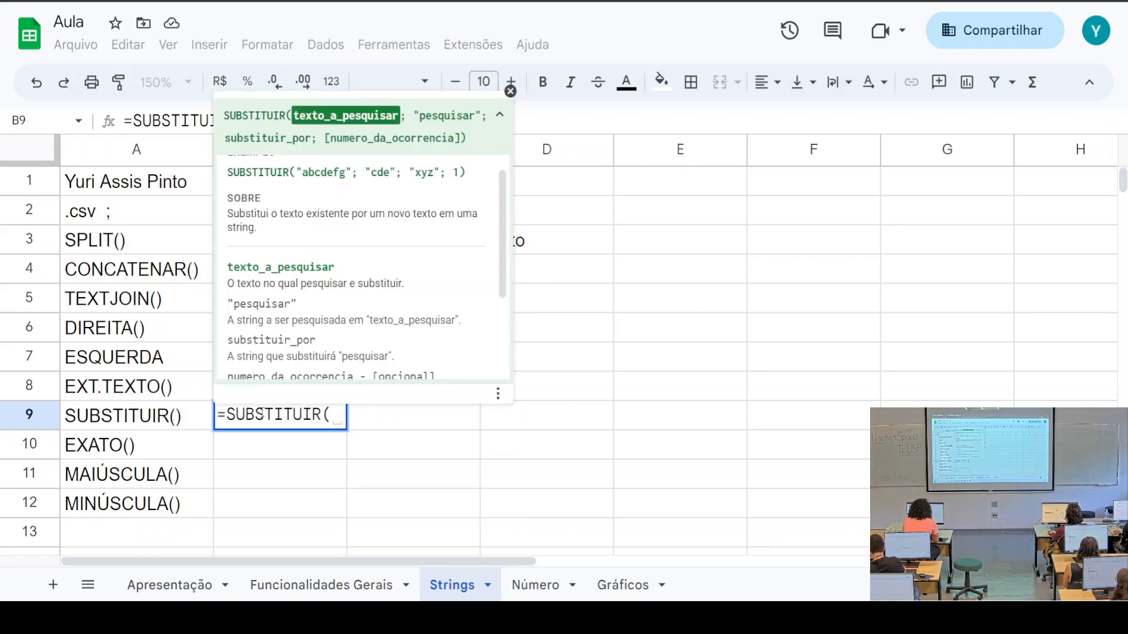
left_click(119, 215)
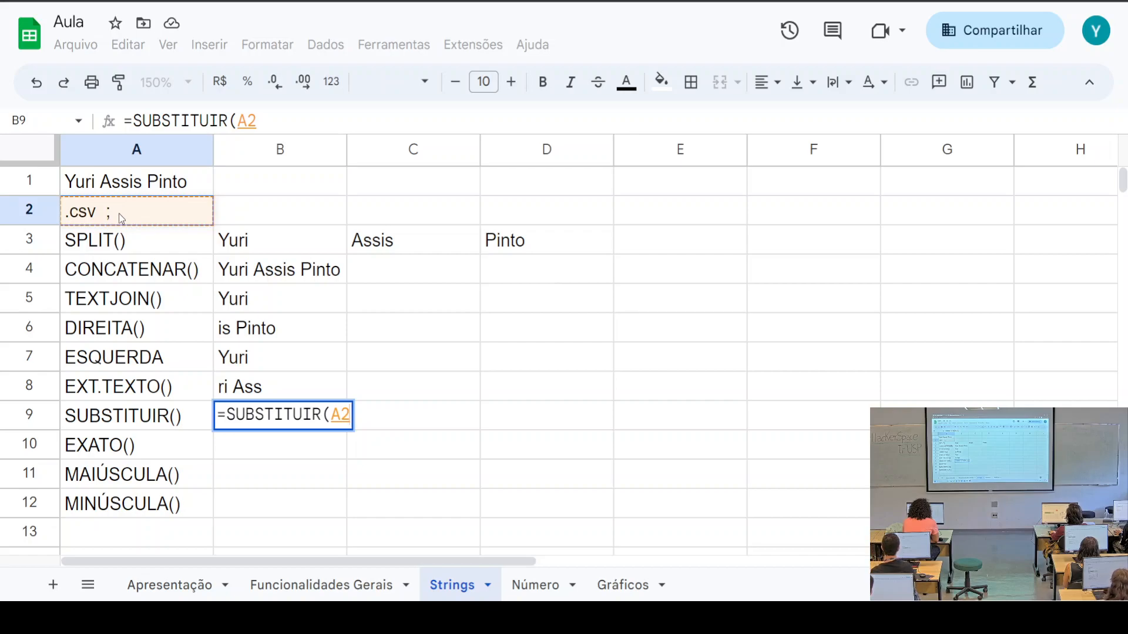
type(";")
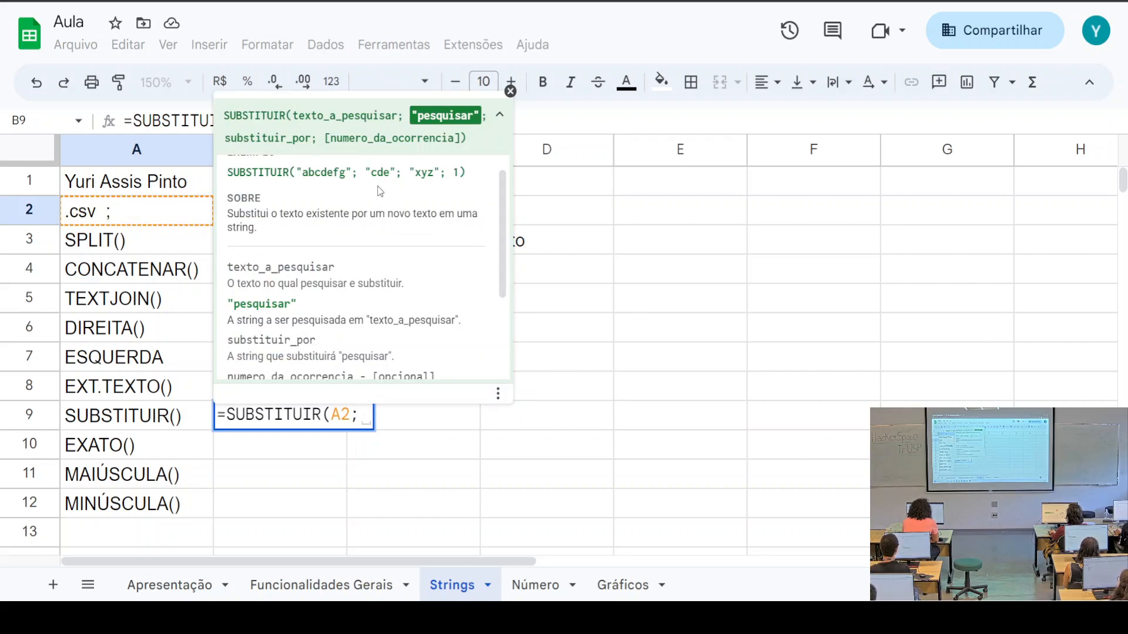
type("\"\"")
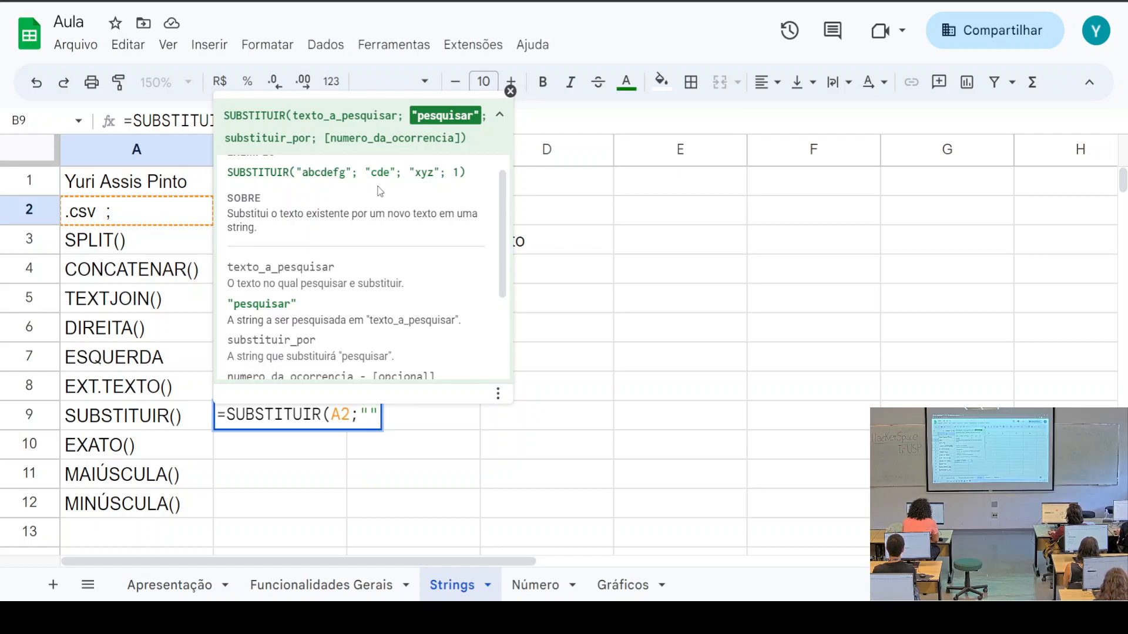
type(".")
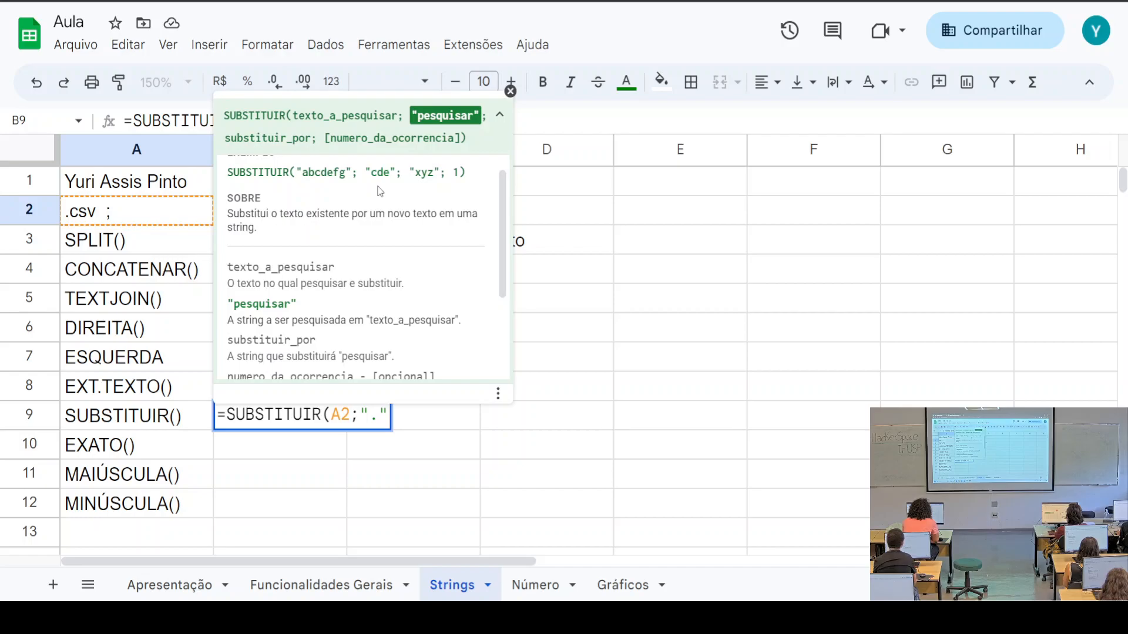
type(";\"")
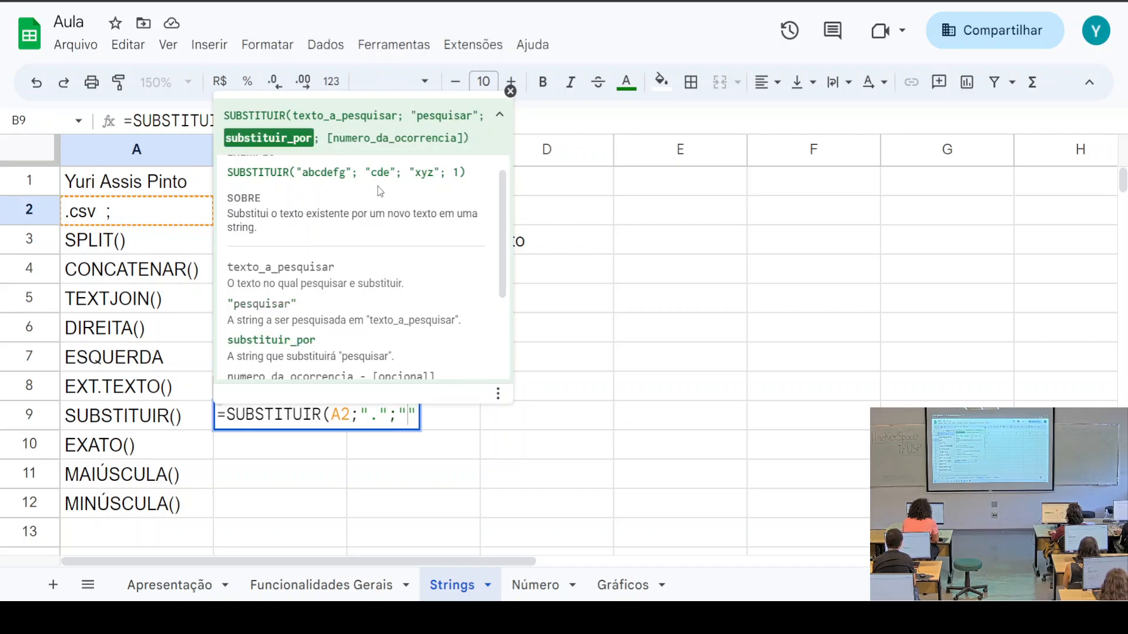
type(",")
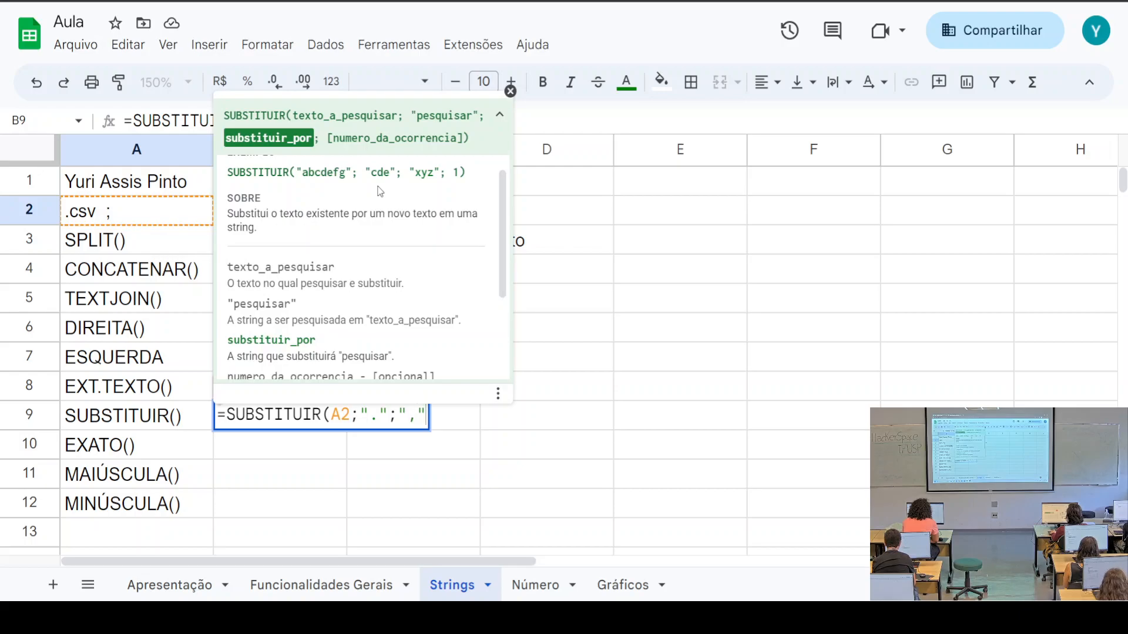
type(")")
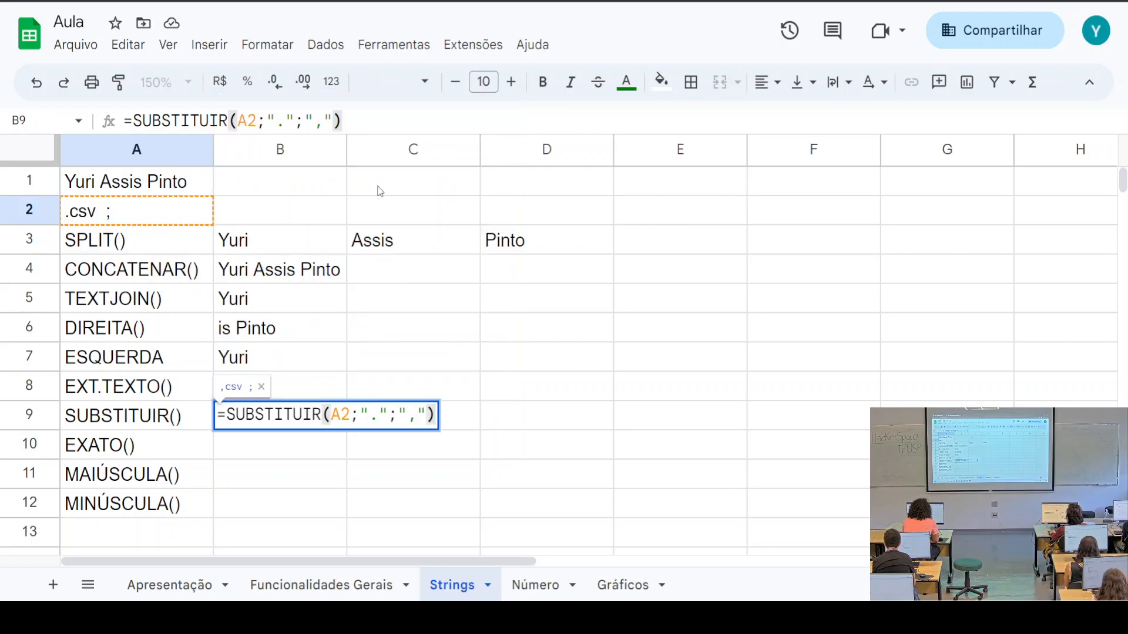
key("Return")
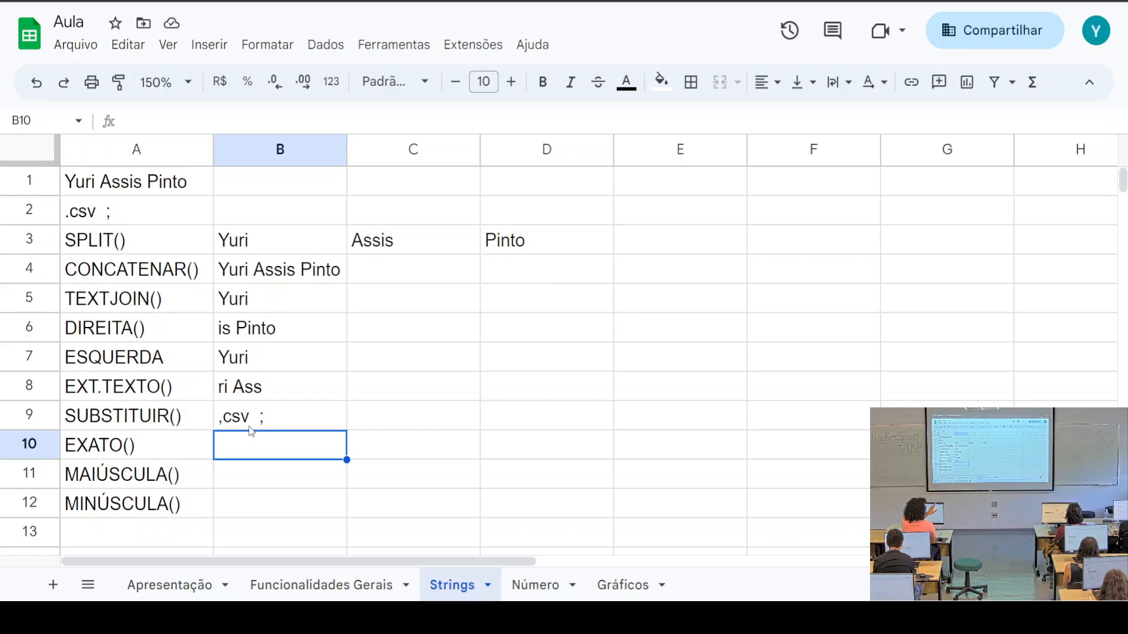
Paste A2's '.csv ;' text into B14 and fill it down through B23
scroll(341, 443, "down", 5)
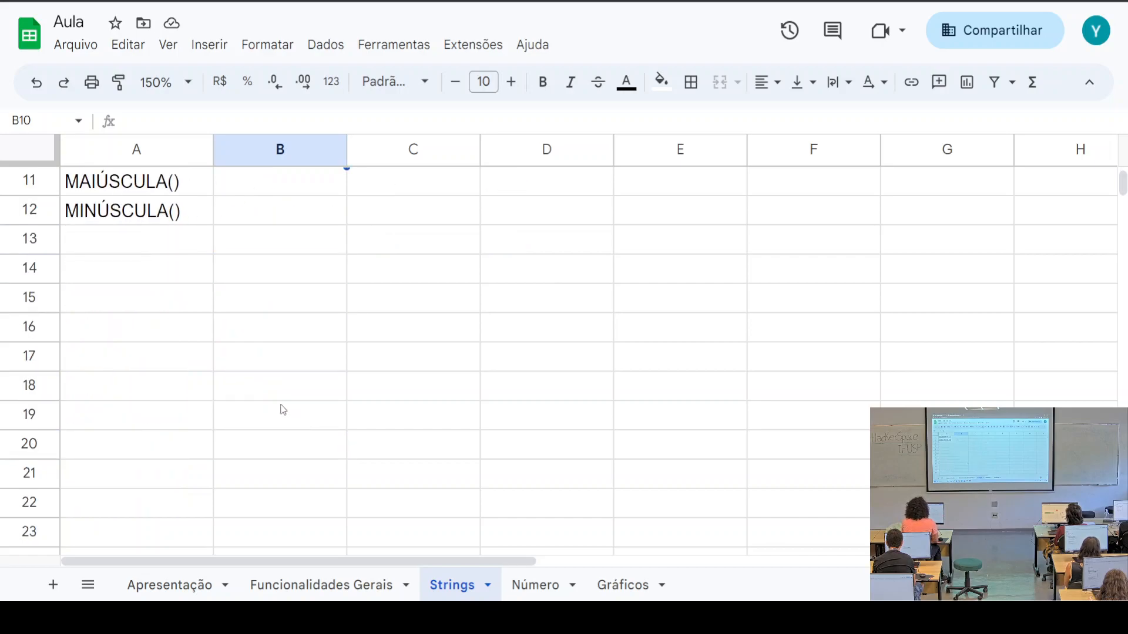
left_click(258, 279)
scroll(252, 382, "up", 5)
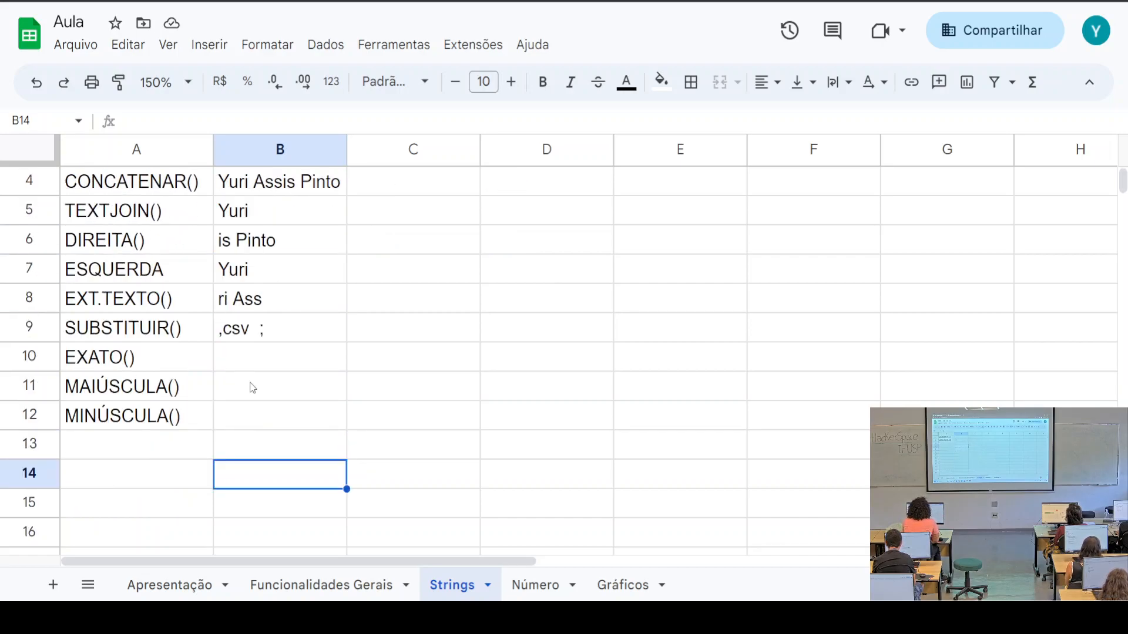
left_click(111, 217)
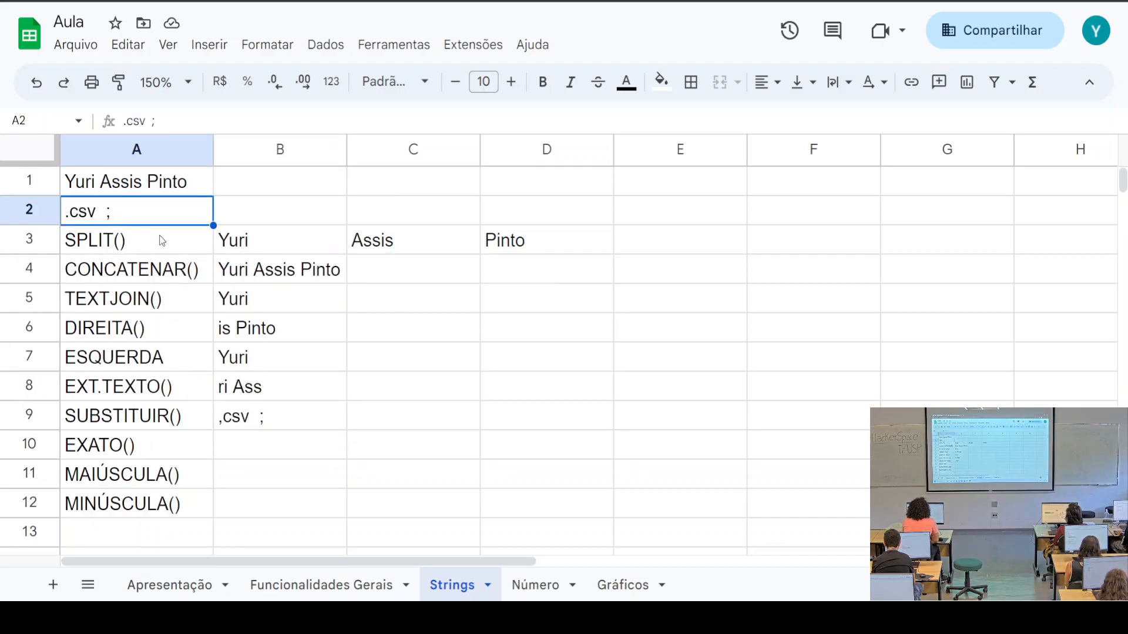
scroll(253, 375, "down", 5)
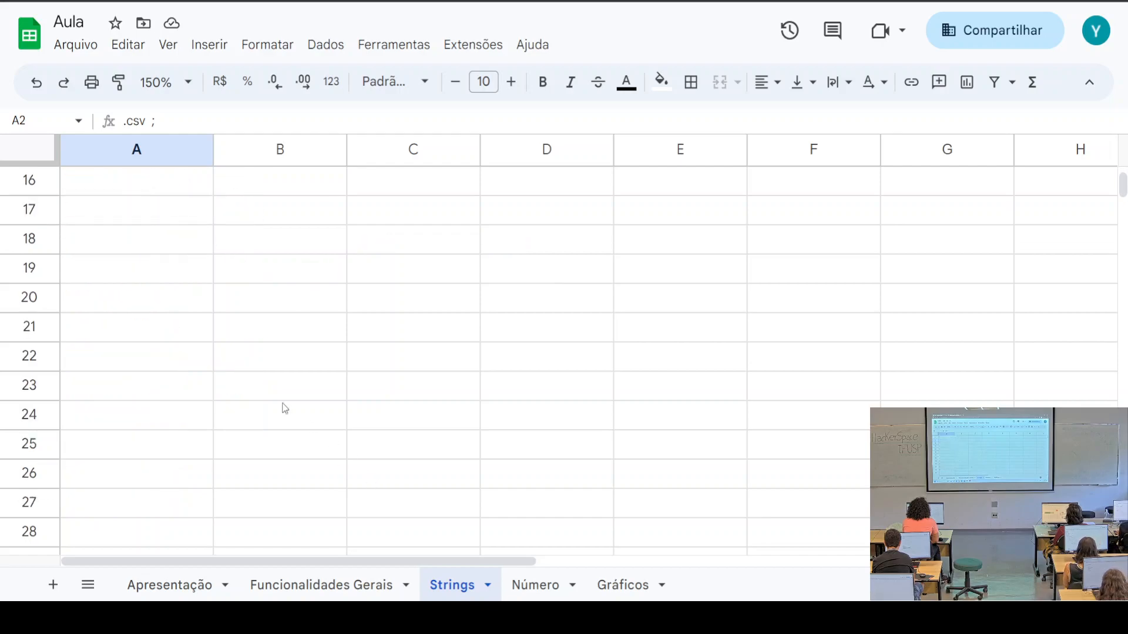
scroll(307, 428, "up", 2)
left_click(256, 286)
type(".csv ;")
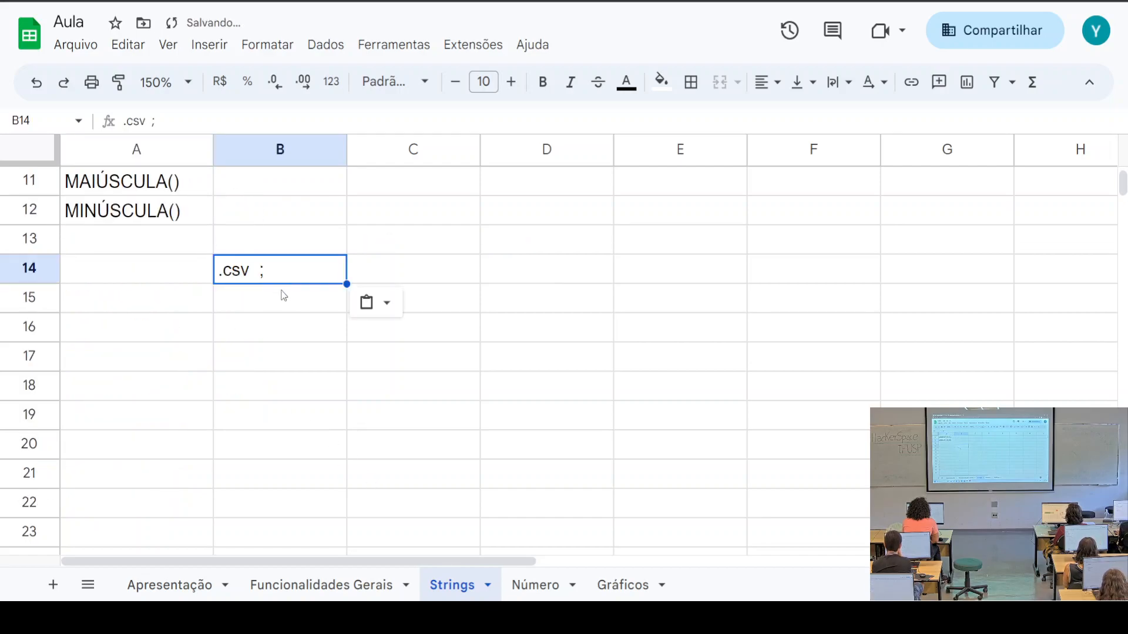
left_click_drag(345, 284, 357, 530)
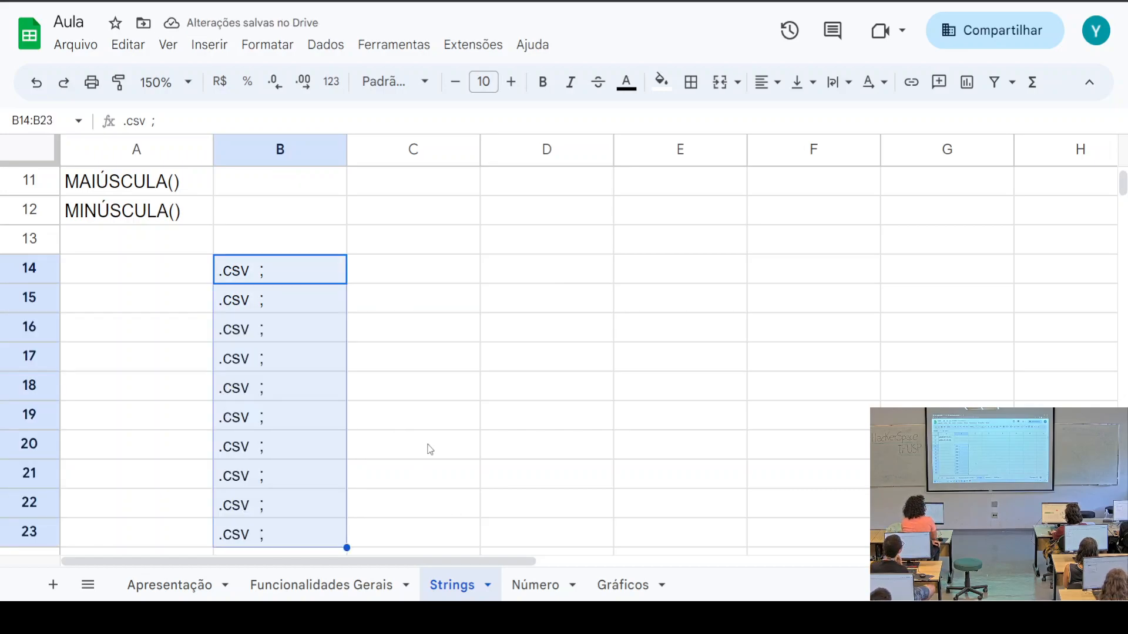
Enter =SUBSTITUIR(B14;".";",") in C14
left_click(436, 276)
type("=SUB")
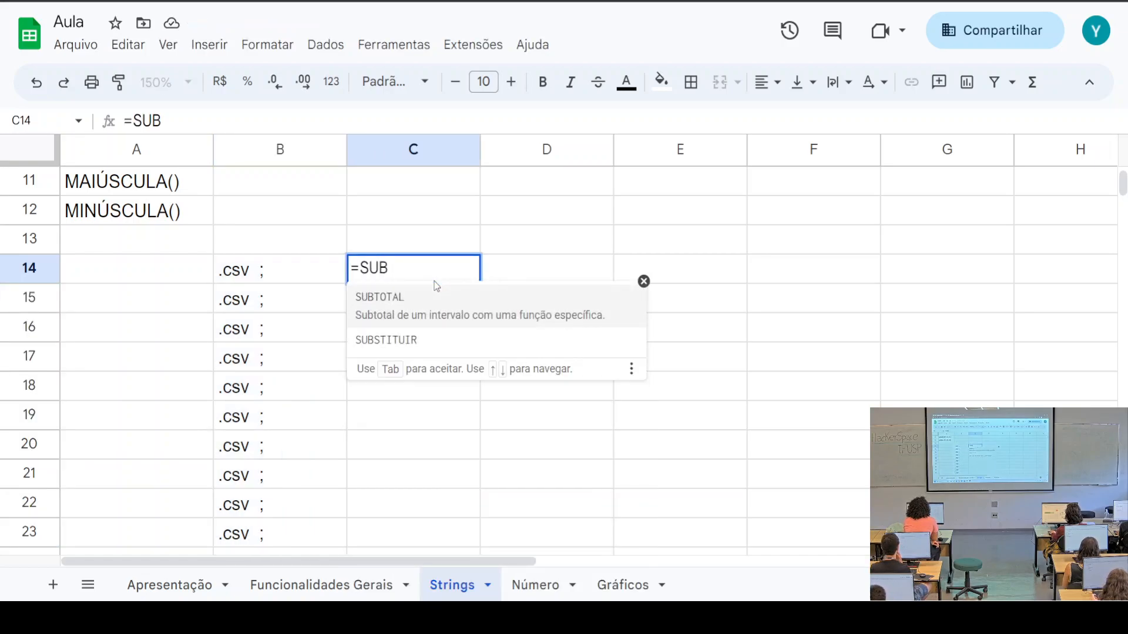
key("Down")
key("Tab")
left_click(280, 276)
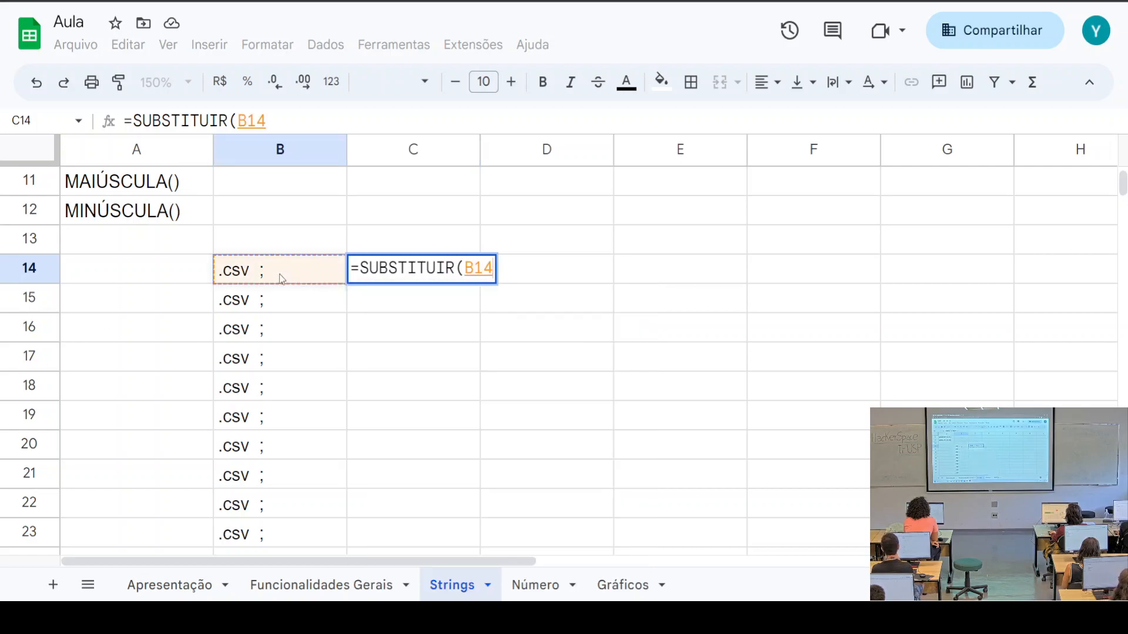
type(";")
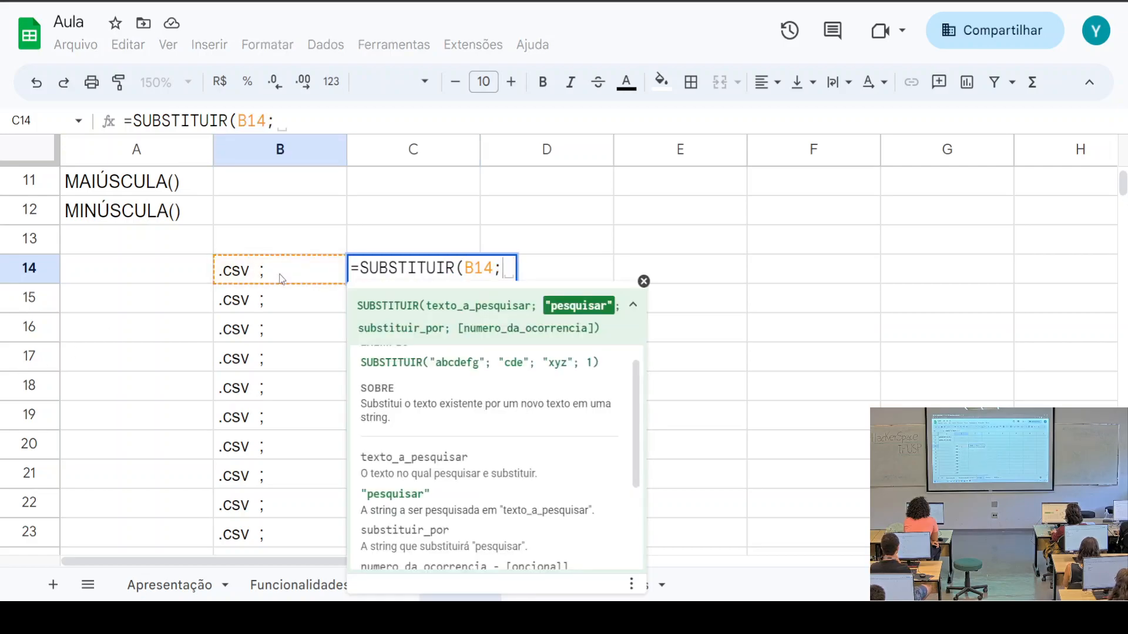
type("\"\"")
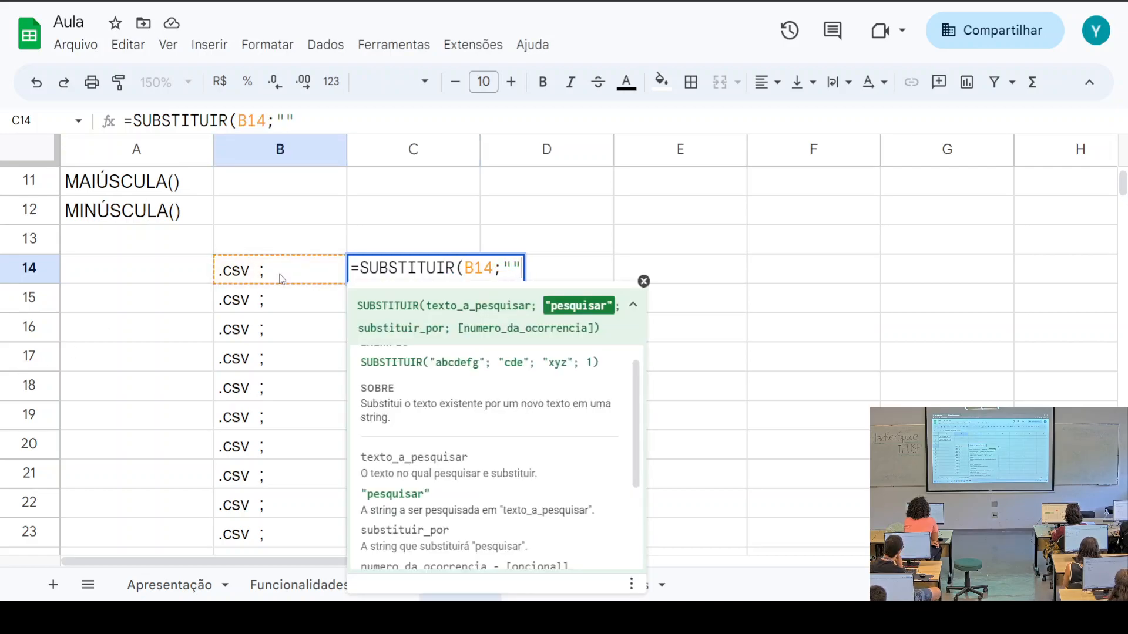
type(".")
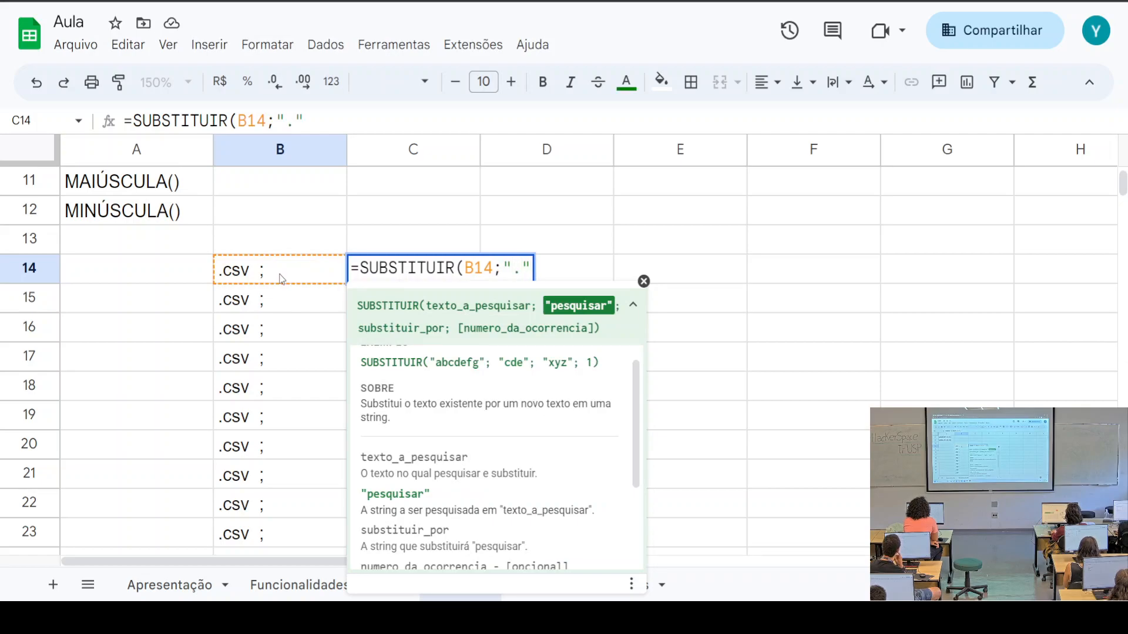
type("\";\"\"")
type(",")
type(")")
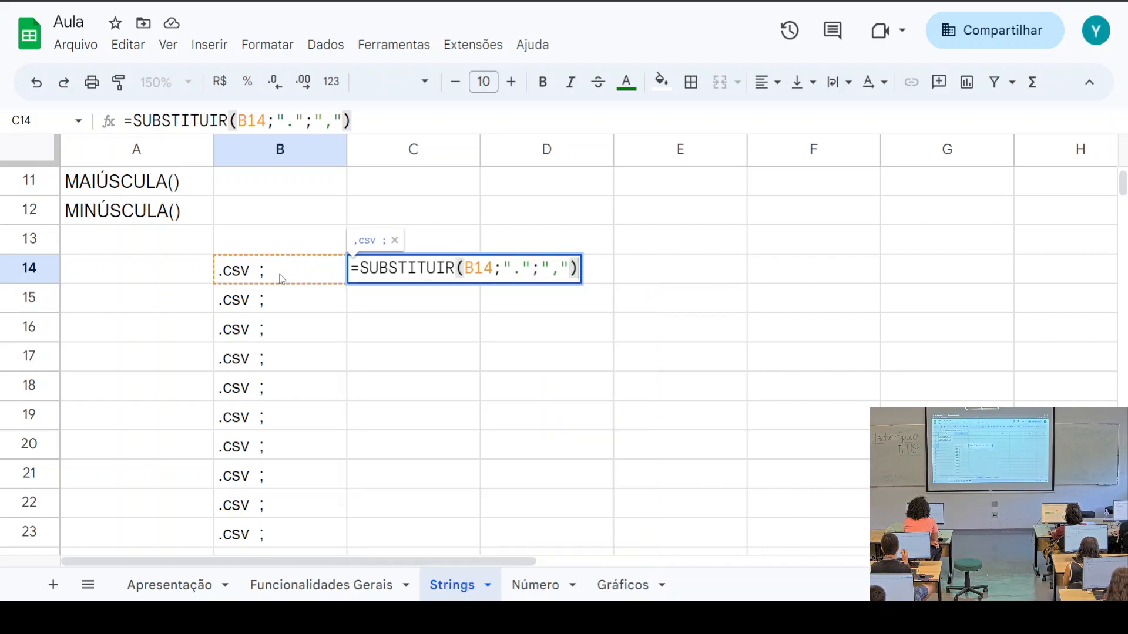
key("Return")
Fill C14's SUBSTITUIR formula down to C23
left_click(406, 268)
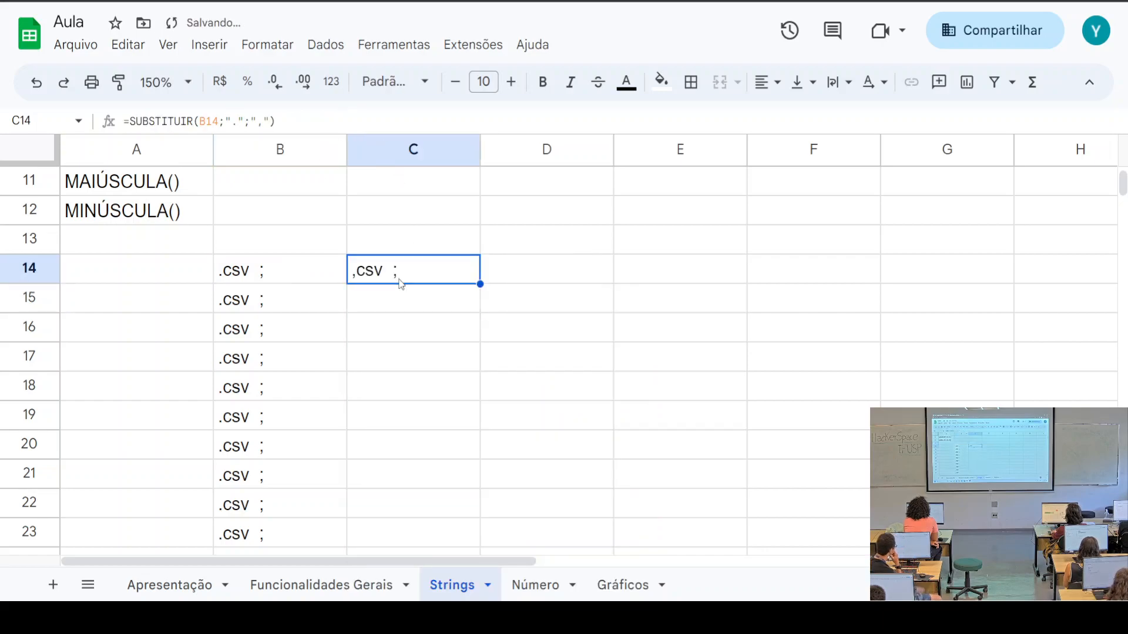
scroll(488, 280, "down", 1)
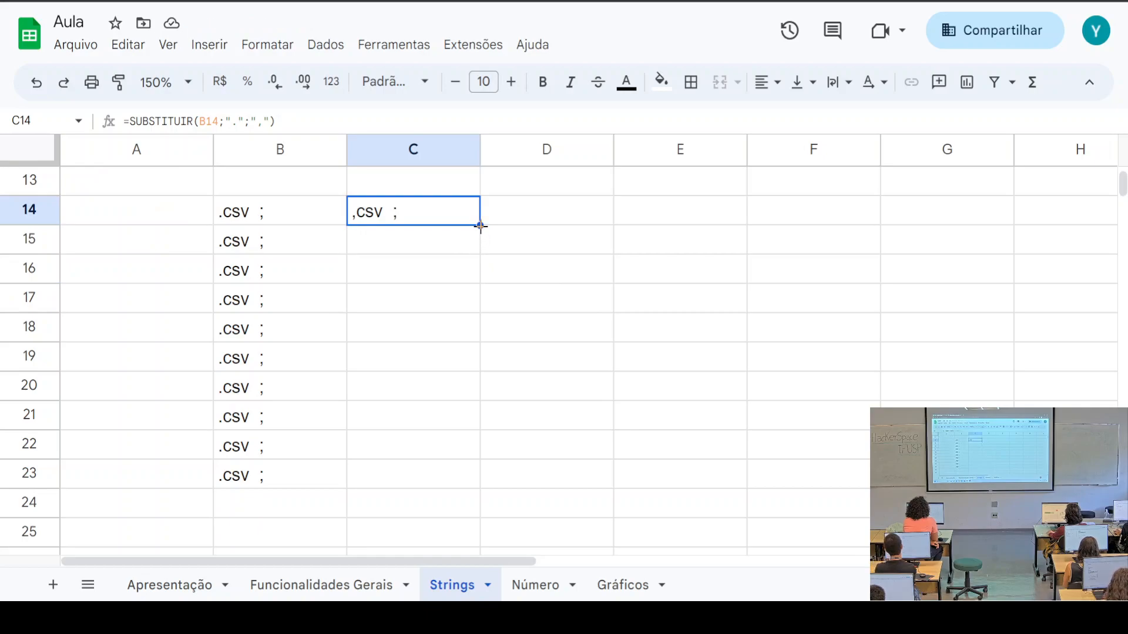
left_click_drag(480, 225, 468, 477)
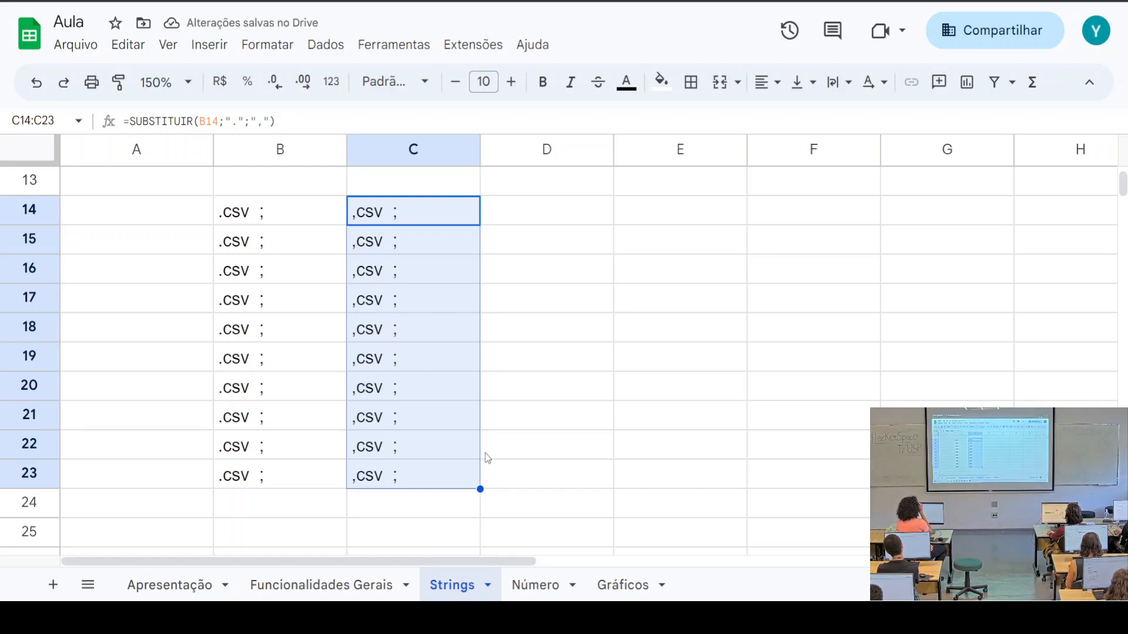
Check the copied column C formulas against their source texts in column B
left_click(460, 363)
left_click(439, 301)
left_click(420, 275)
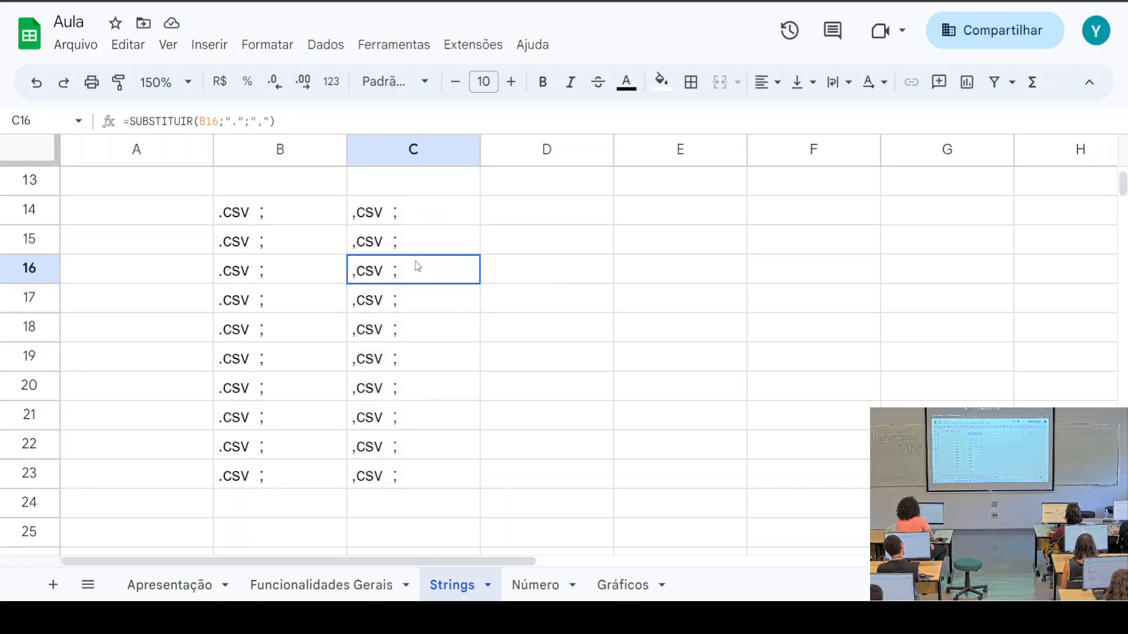
left_click(397, 235)
left_click(397, 221)
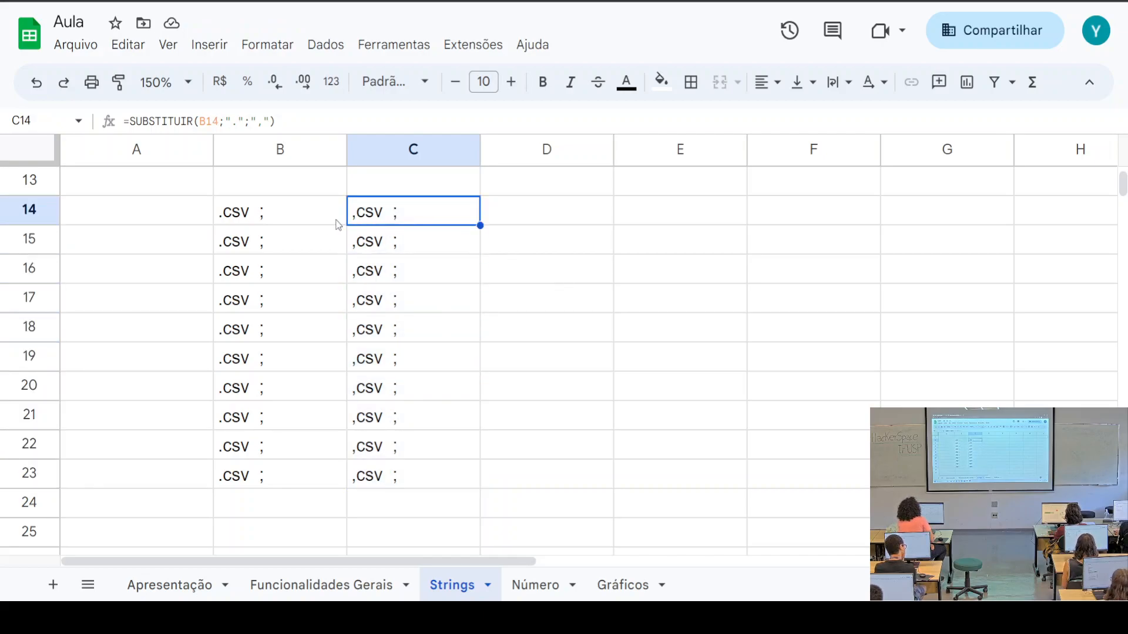
left_click(432, 245)
left_click(310, 244)
left_click(414, 284)
left_click(302, 276)
left_click(405, 325)
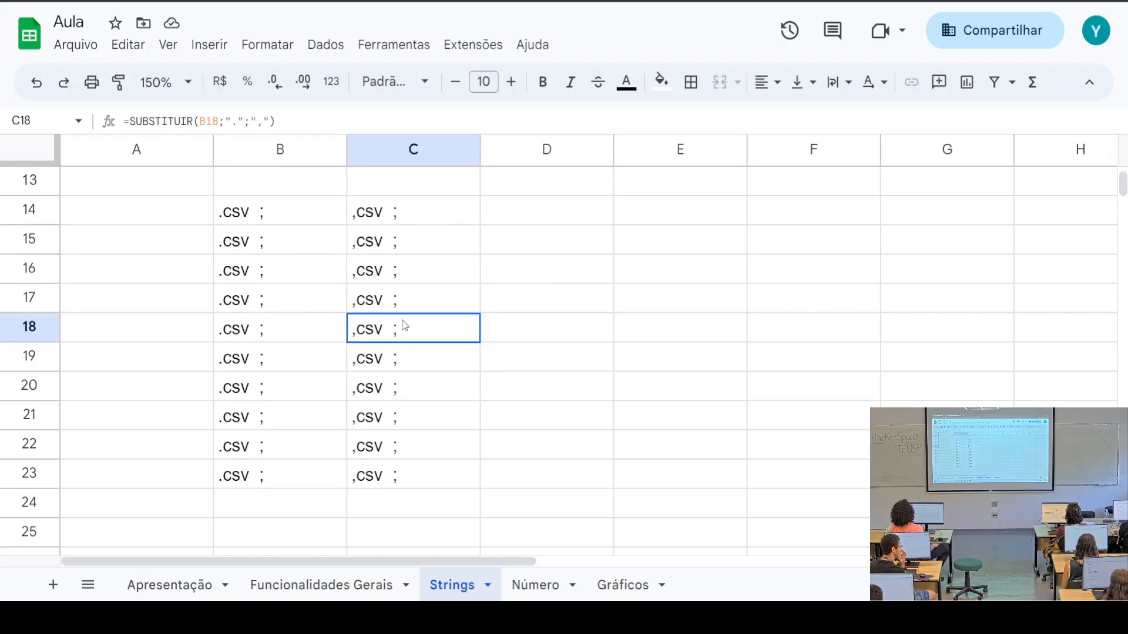
left_click(295, 311)
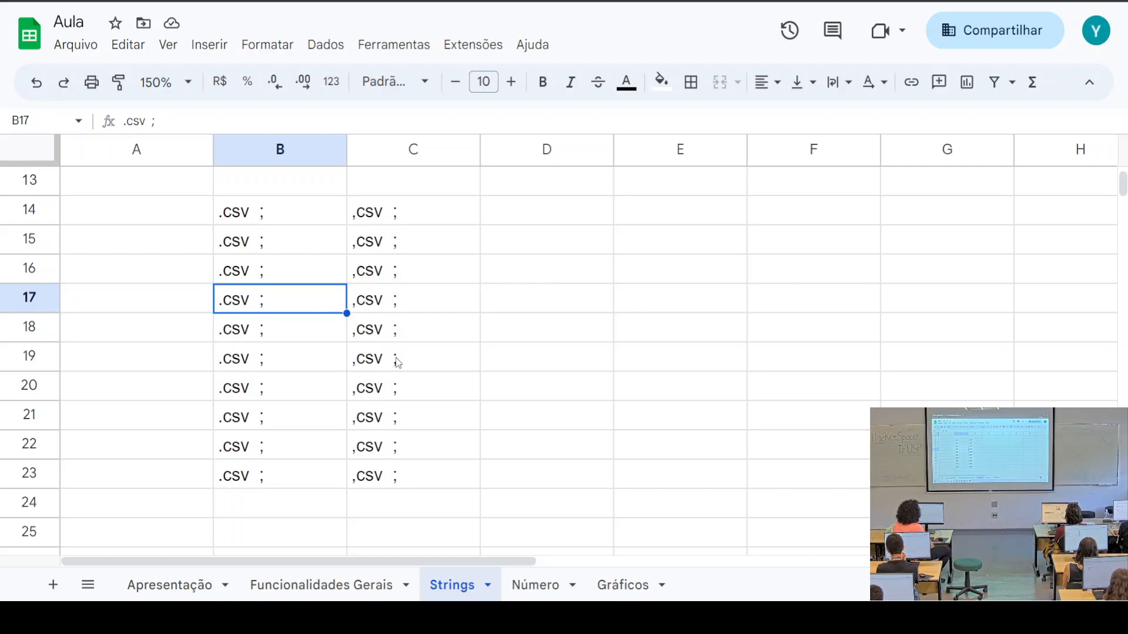
Clear the leftover .csv ; test cells in B14:D24
left_click_drag(499, 516, 239, 214)
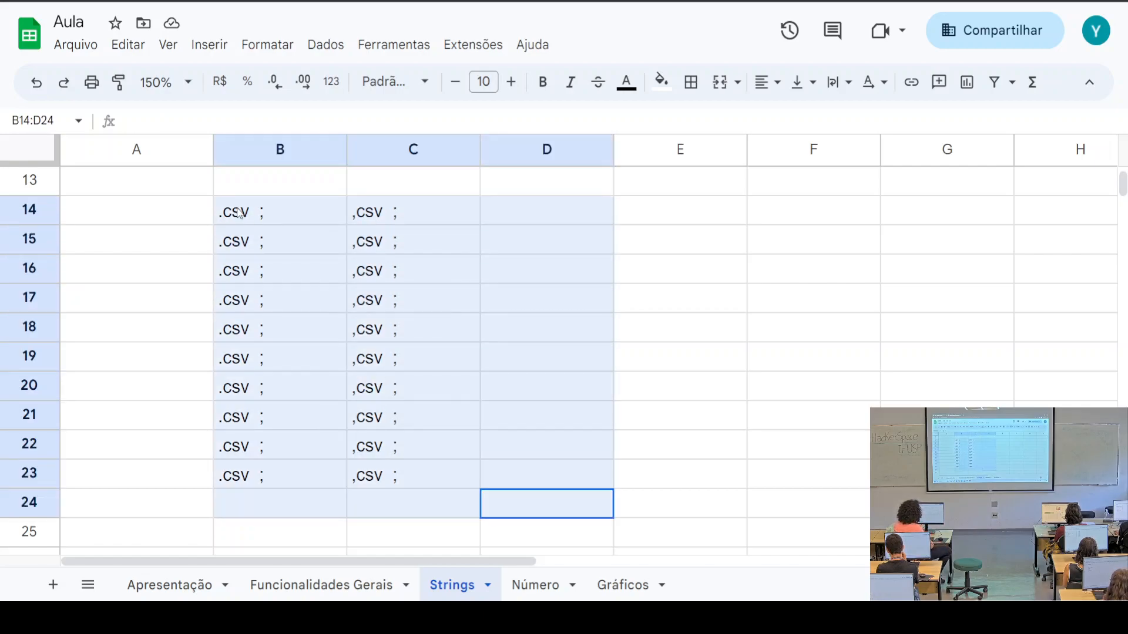
key("Delete")
scroll(390, 302, "up", 5)
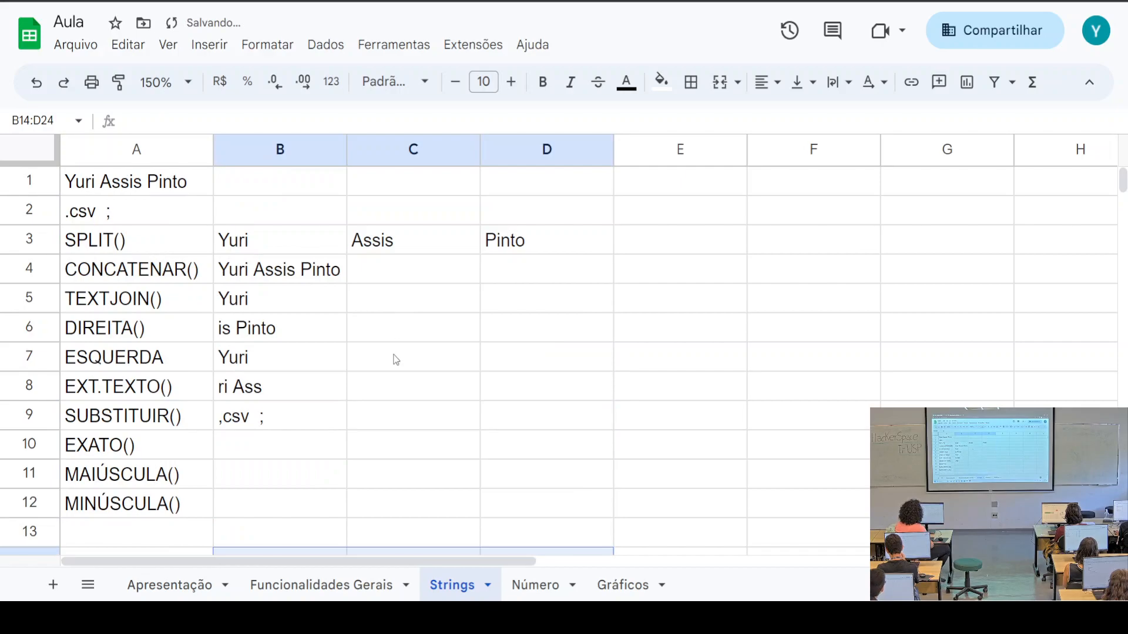
scroll(394, 357, "down", 2)
Look over the example cells around B10 beside EXATO()
left_click(261, 307)
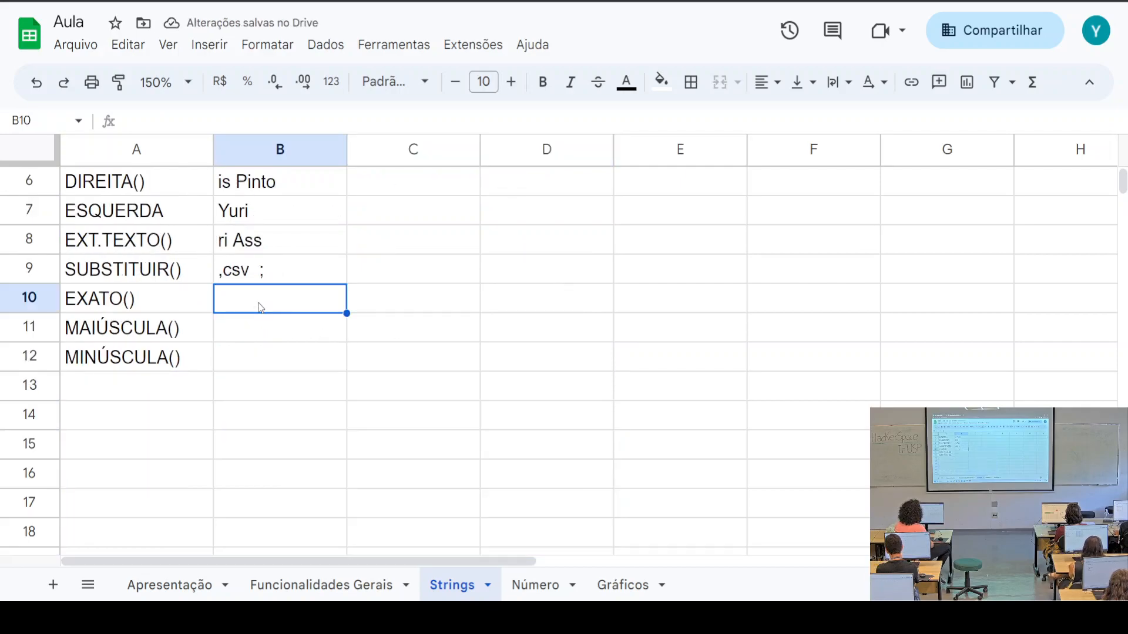
left_click(265, 364)
left_click(280, 311)
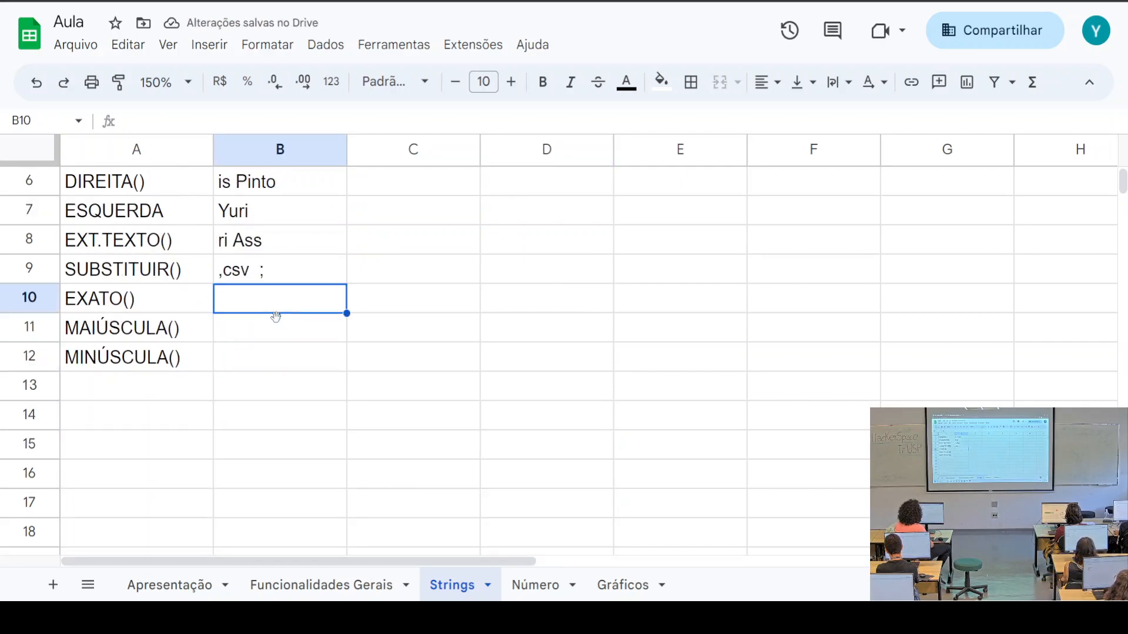
left_click(278, 339)
left_click(276, 355)
left_click(277, 336)
left_click(281, 304)
left_click(284, 324)
left_click(285, 354)
left_click(288, 328)
left_click(287, 310)
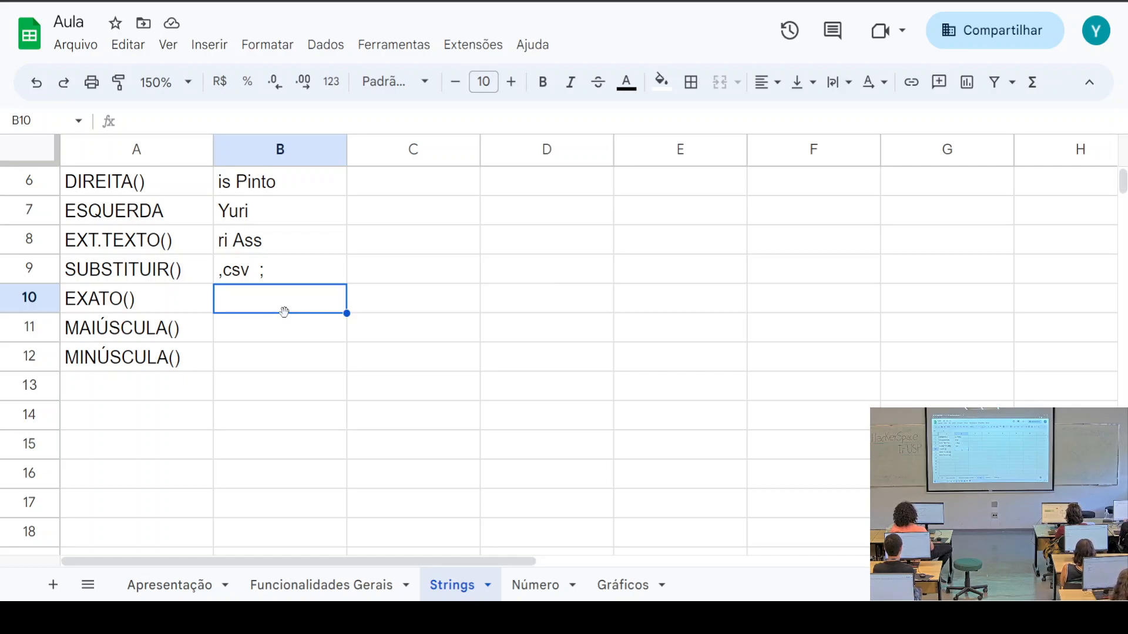
Compare the TEXTJOIN result in B5 with the ESQUERDA result in B7, then select B10
scroll(284, 312, "up", 2)
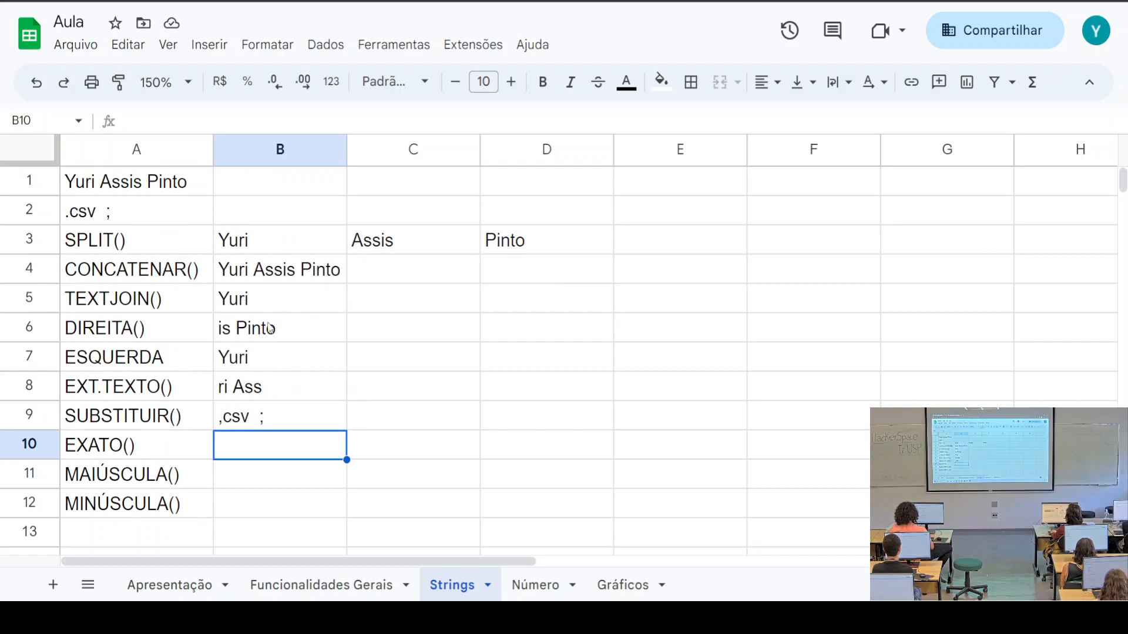
left_click(256, 365)
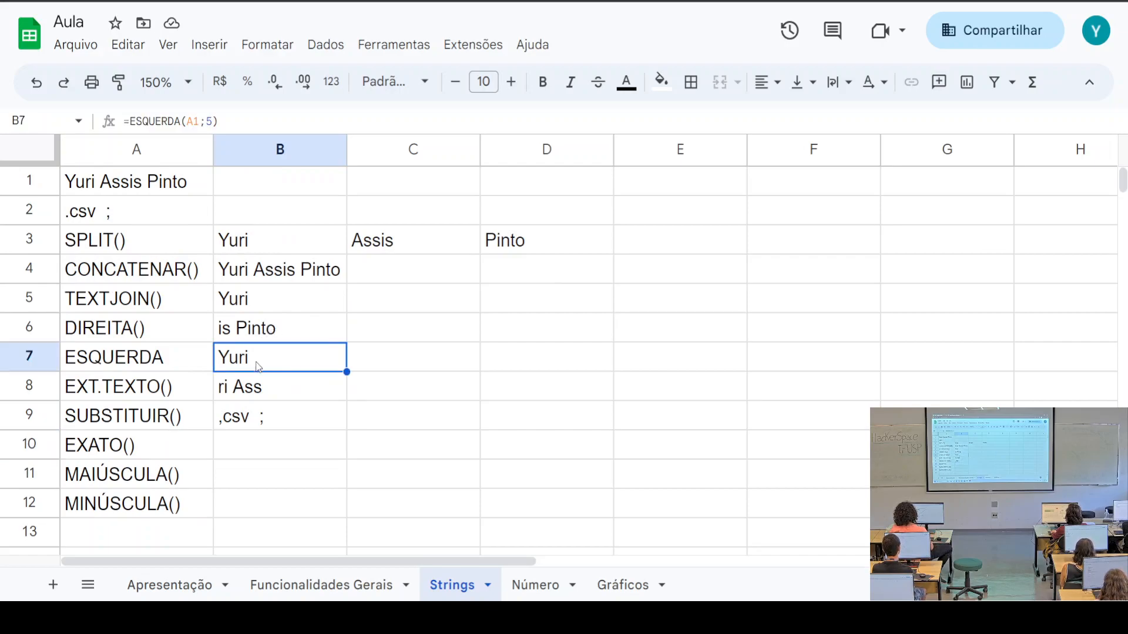
left_click(265, 306)
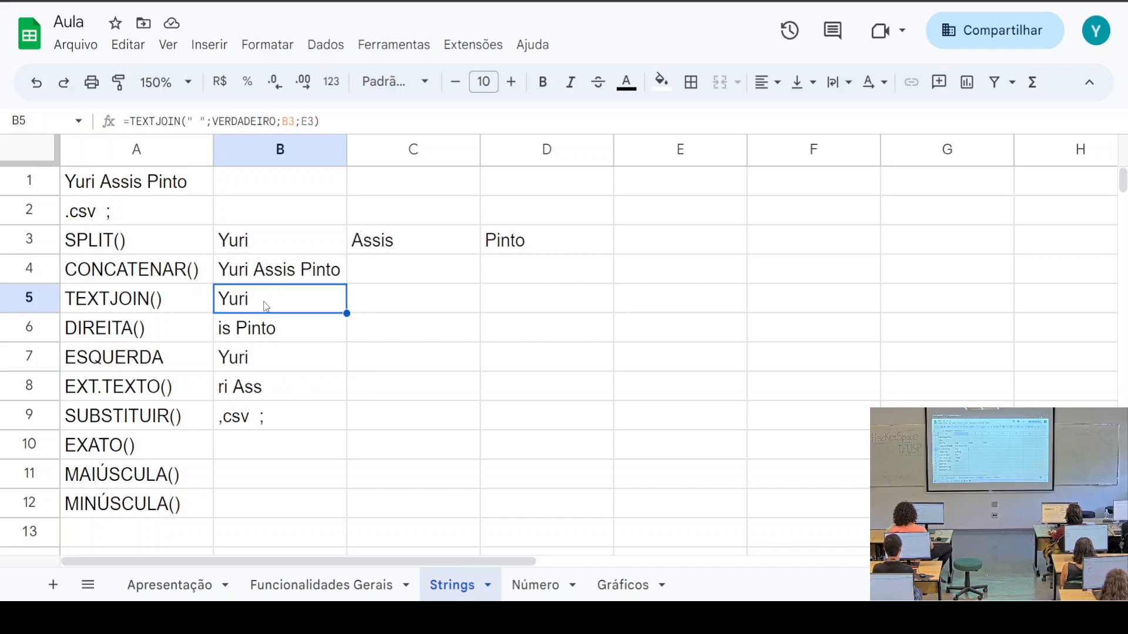
left_click(270, 365)
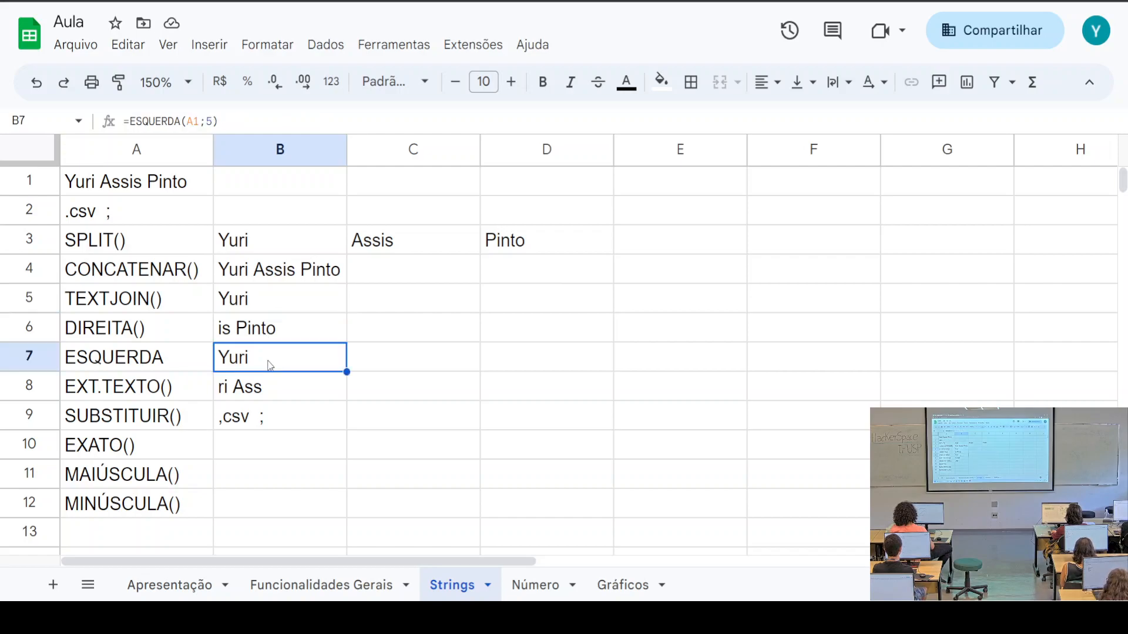
left_click(284, 457)
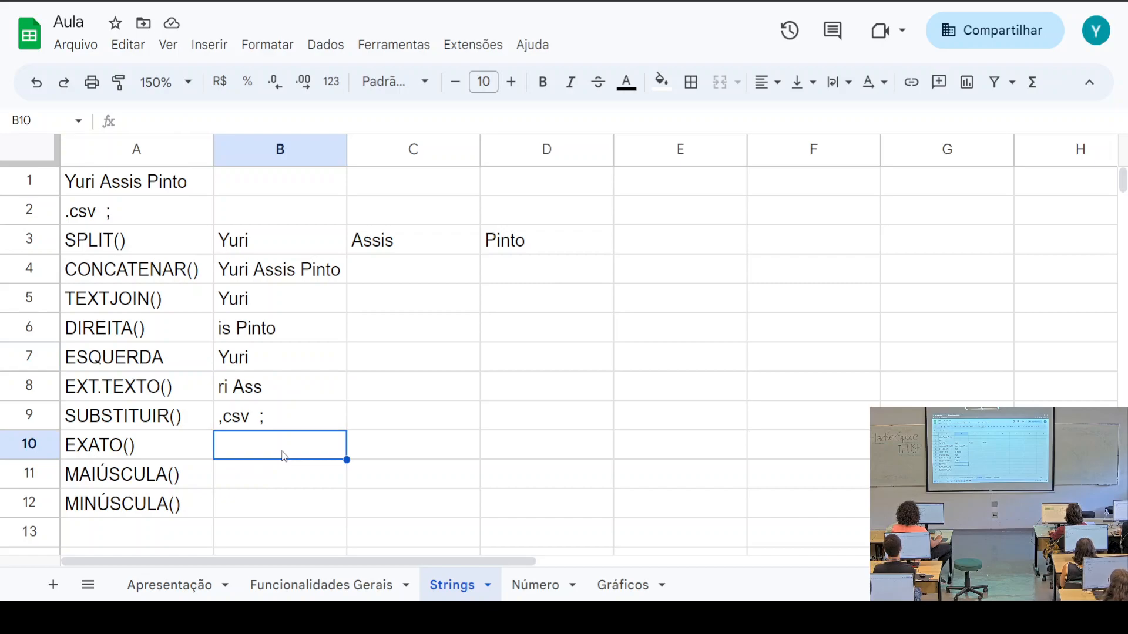
Enter =EXATO(B5;B7) in B10 to compare the TEXTJOIN and ESQUERDA results, giving FALSO
type("=EXA")
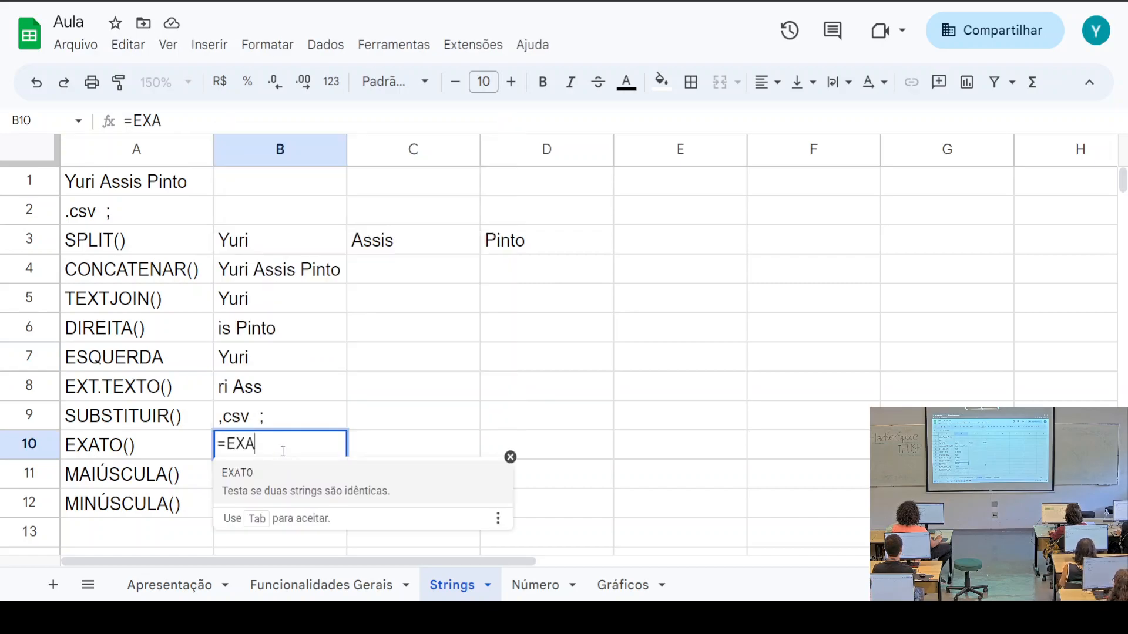
key("Tab")
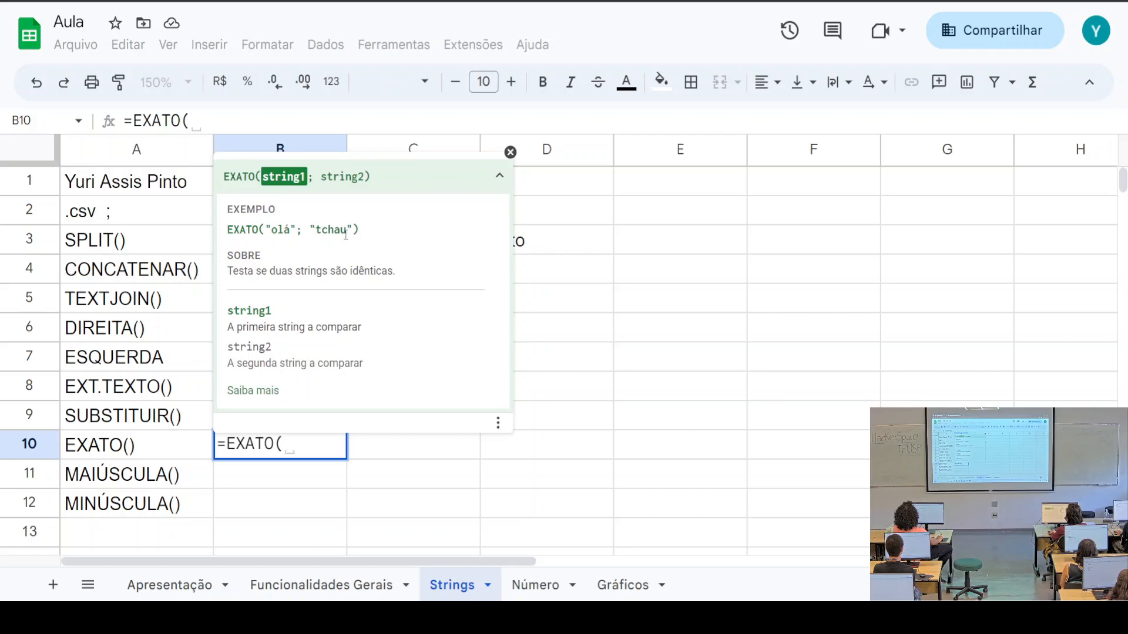
left_click(510, 152)
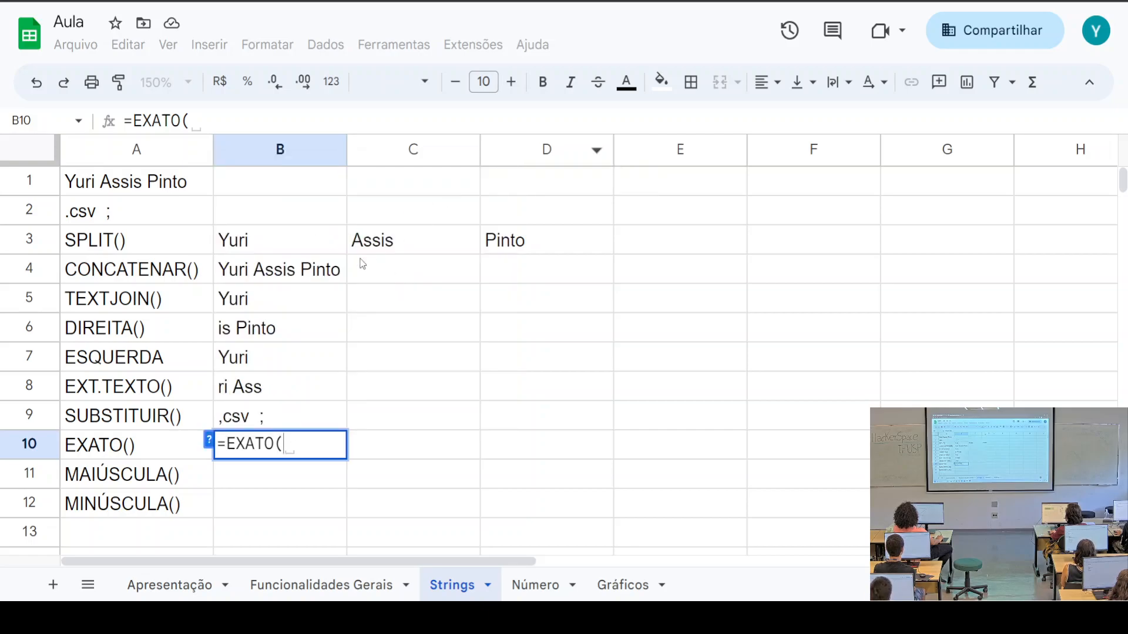
left_click(263, 305)
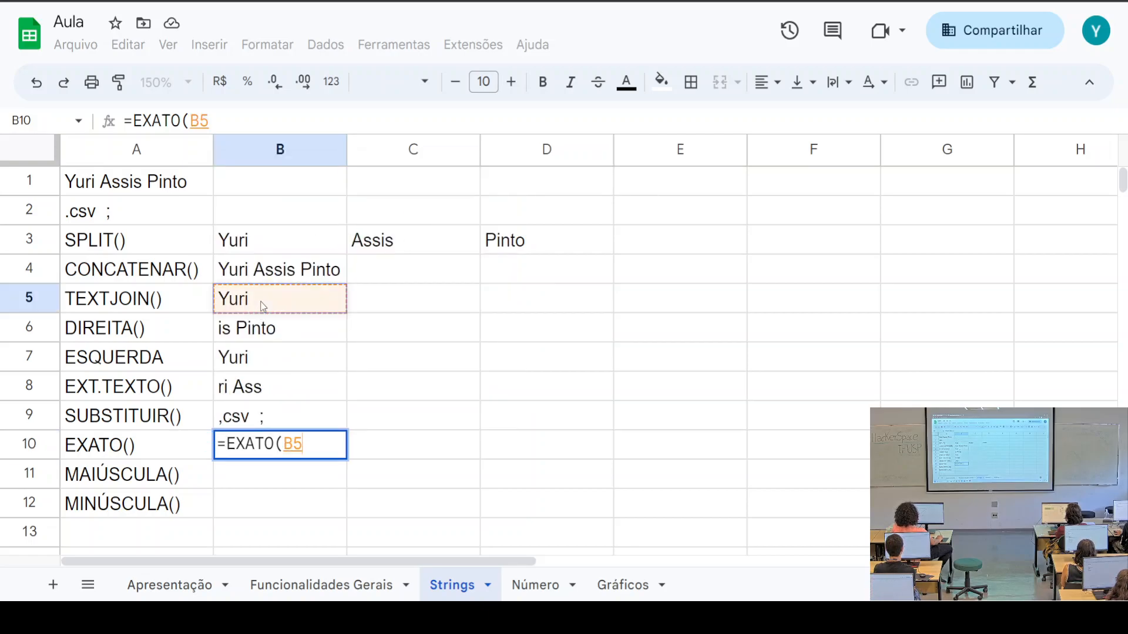
type(";")
left_click(278, 364)
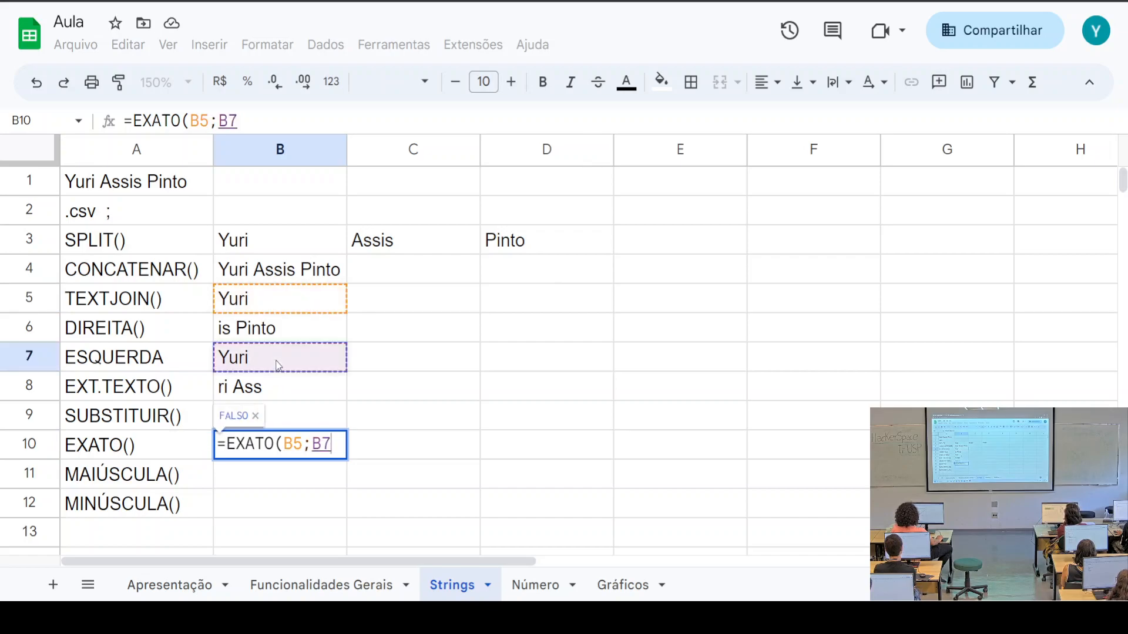
type(")")
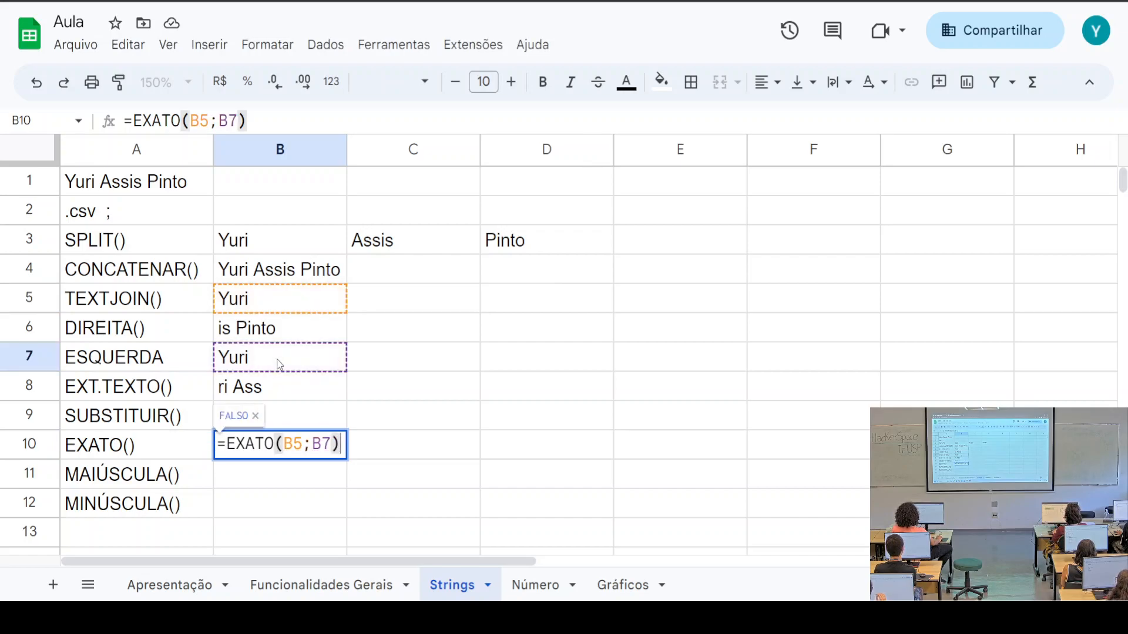
key("Return")
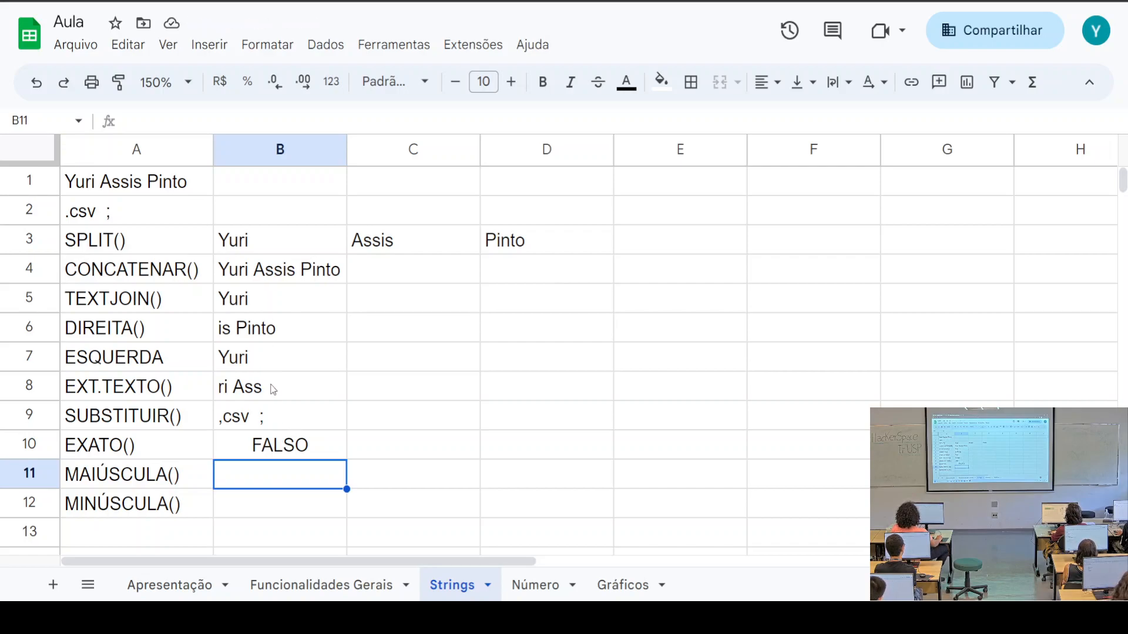
left_click(253, 364)
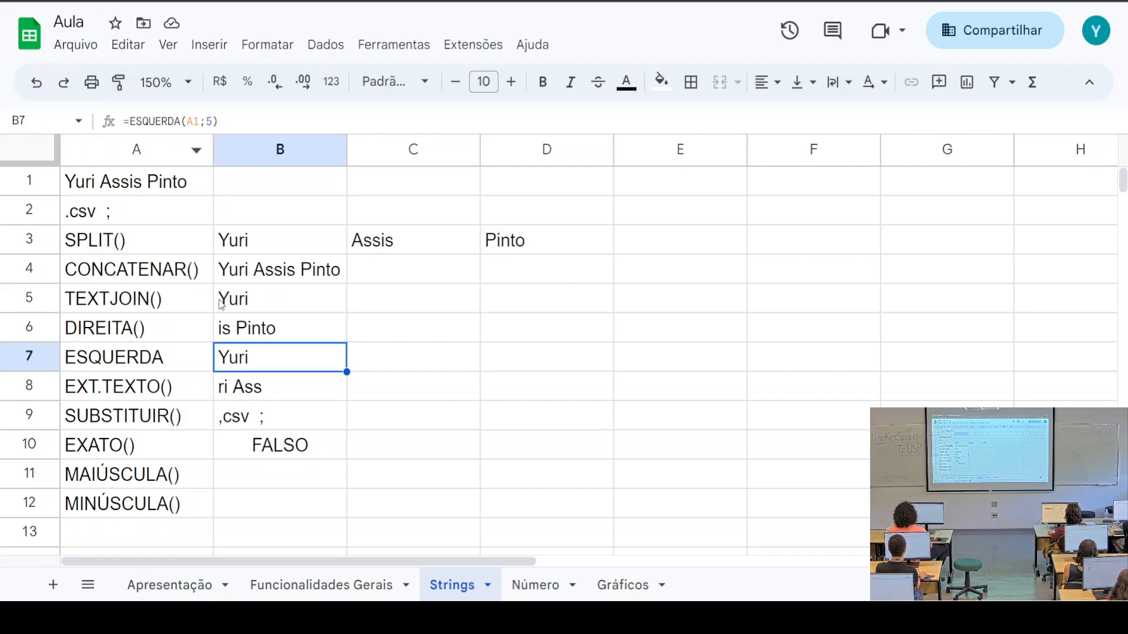
scroll(231, 342, "down", 3)
left_click(247, 274)
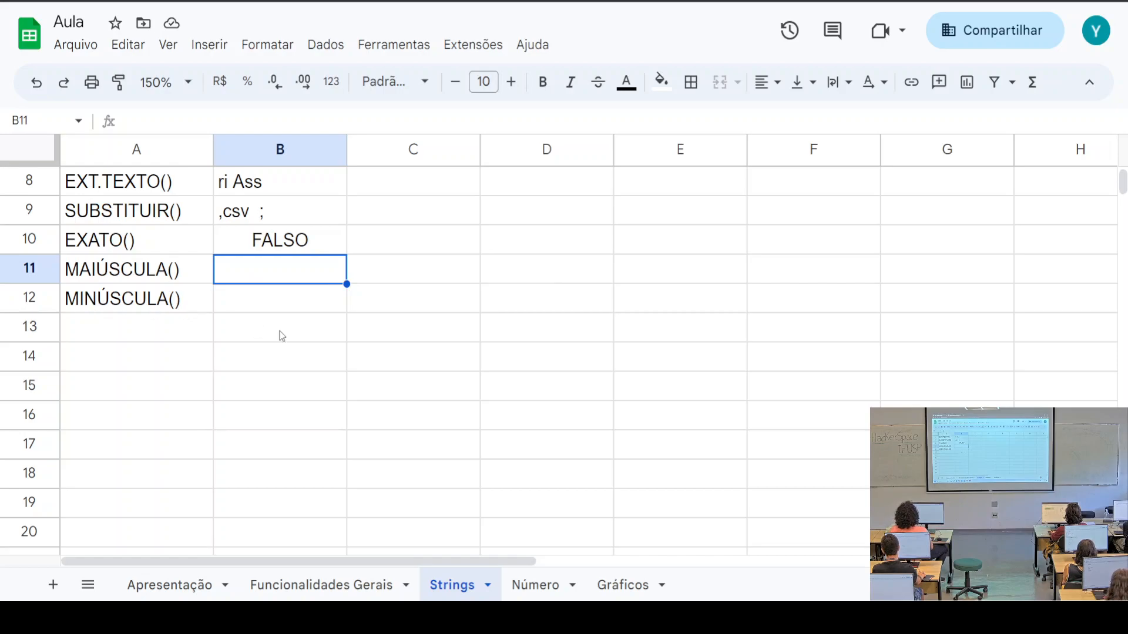
scroll(335, 336, "up", 3)
left_click(110, 187)
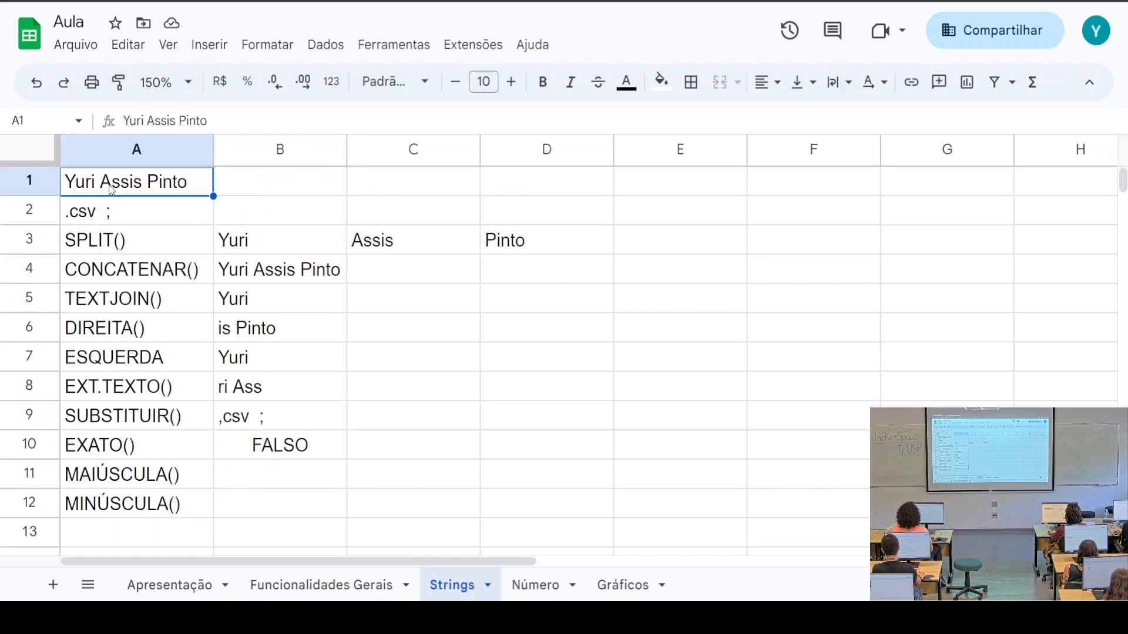
scroll(176, 197, "down", 1)
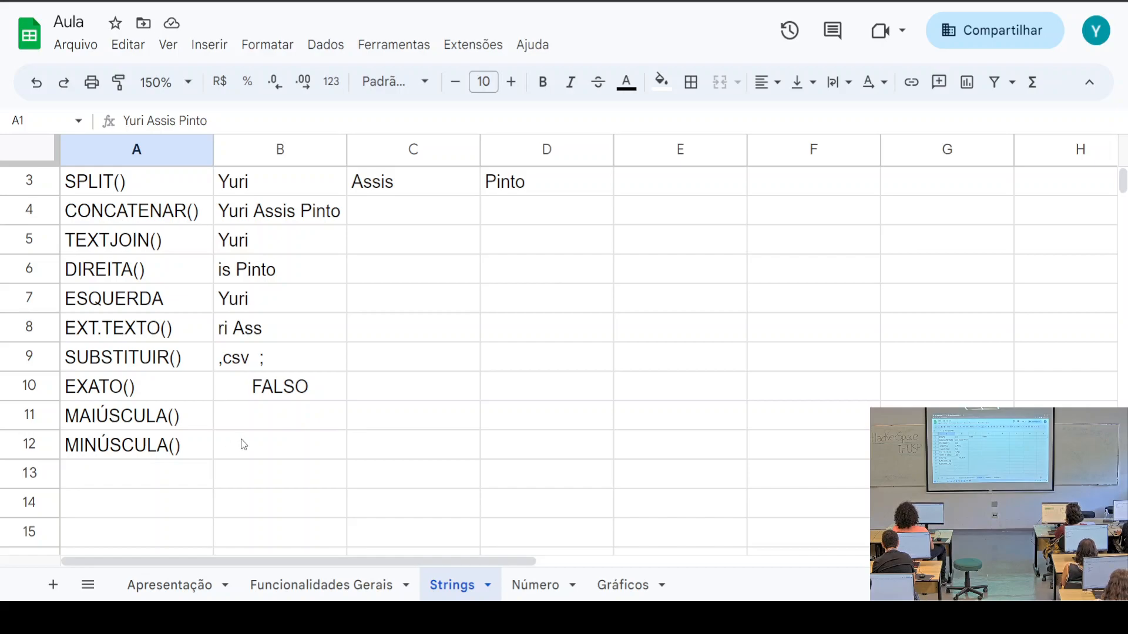
scroll(309, 448, "up", 1)
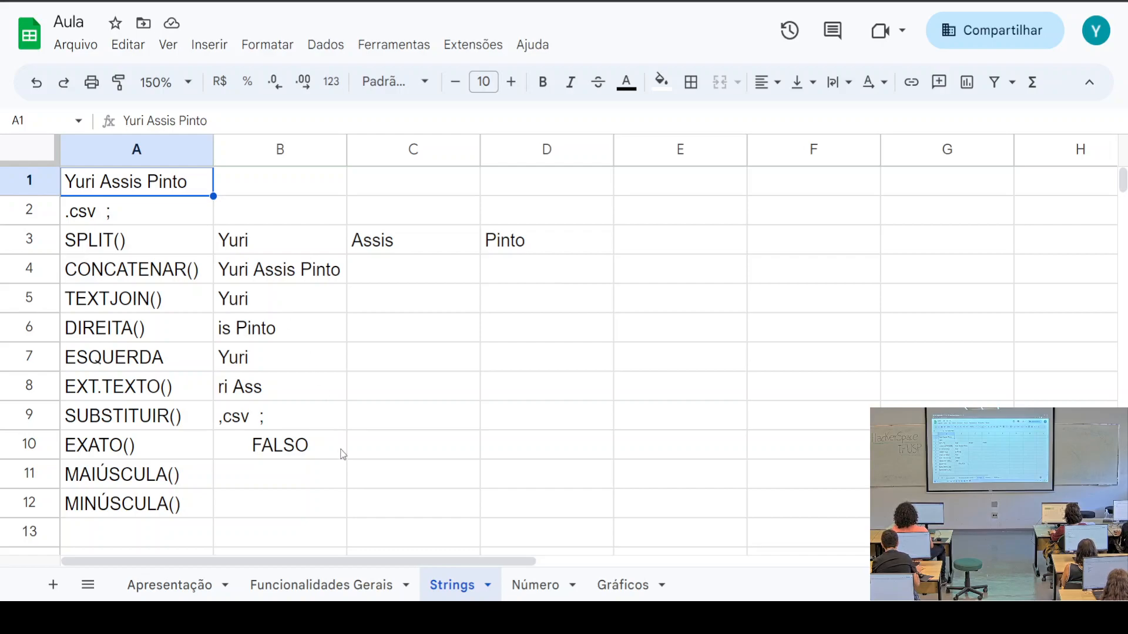
scroll(265, 452, "down", 1)
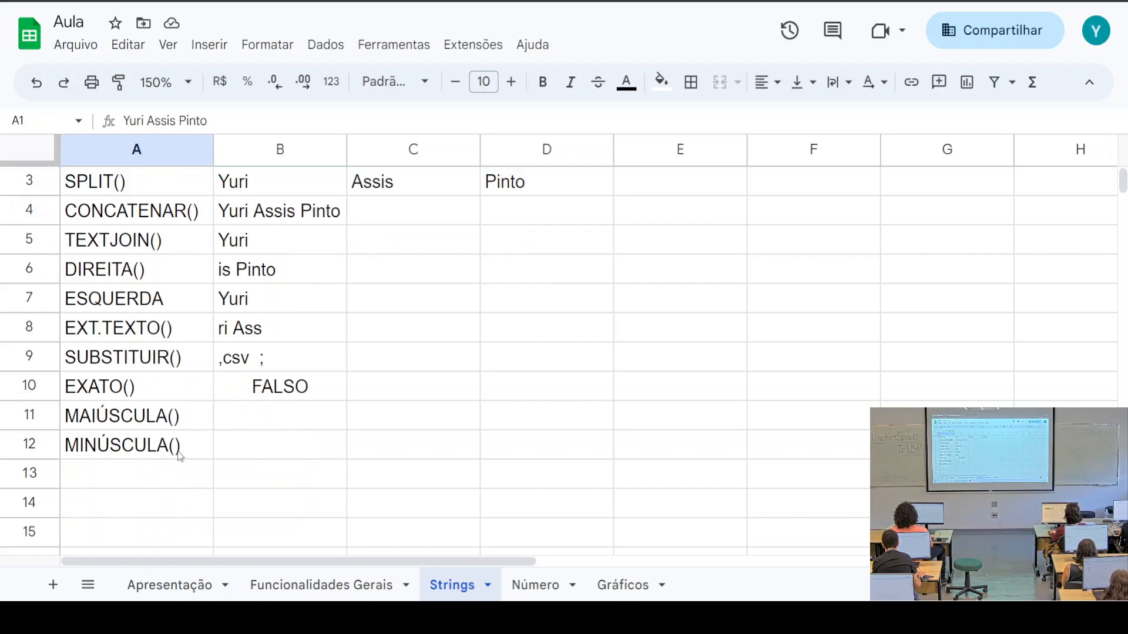
left_click(123, 473)
type("=EN")
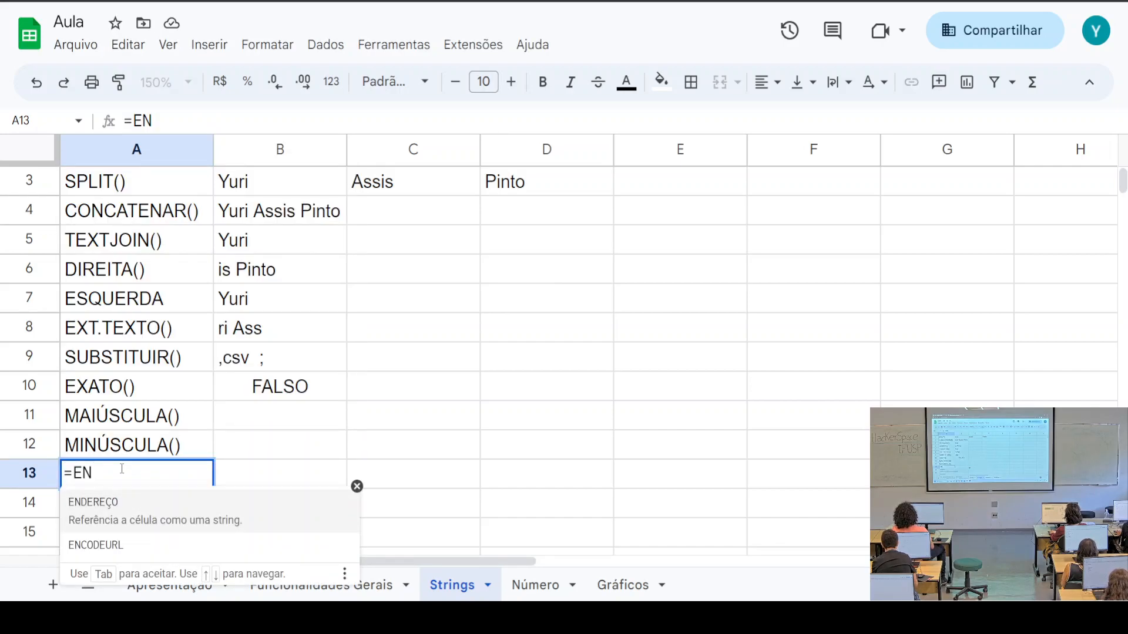
type("CON")
key("BackSpace")
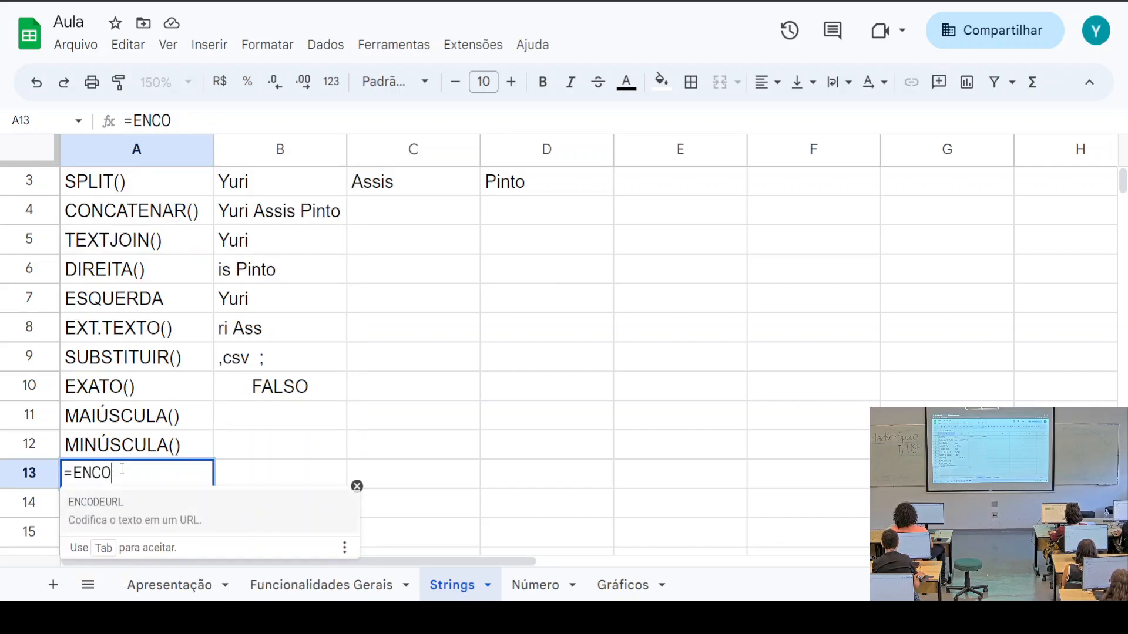
key("BackSpace")
key("BackSpace")
key("BackSpace")
key("BackSpace")
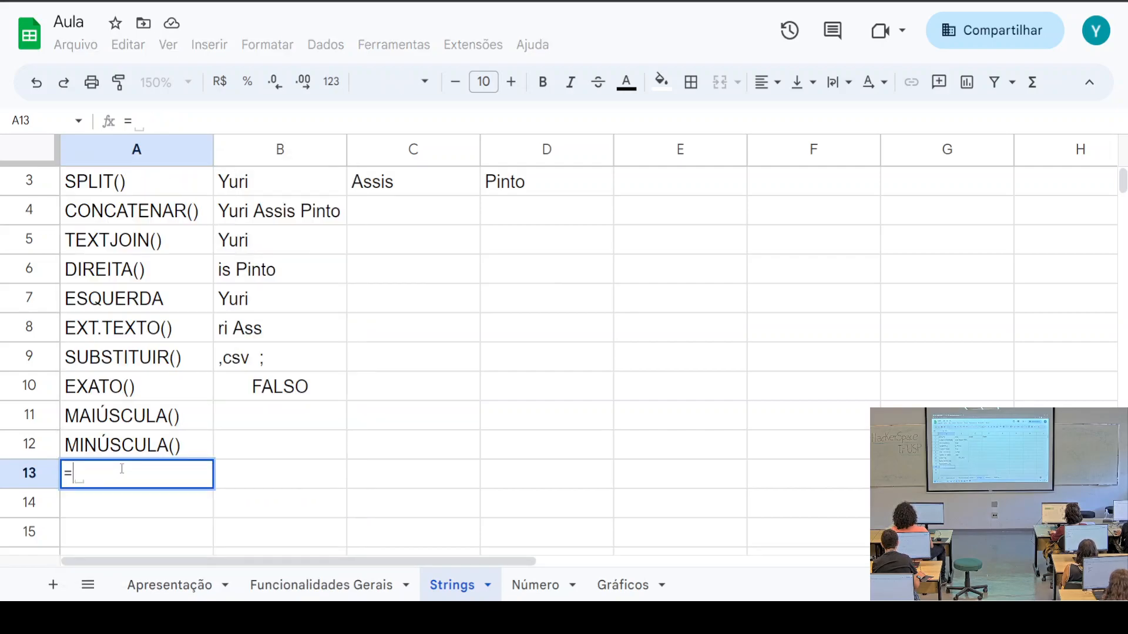
key("BackSpace")
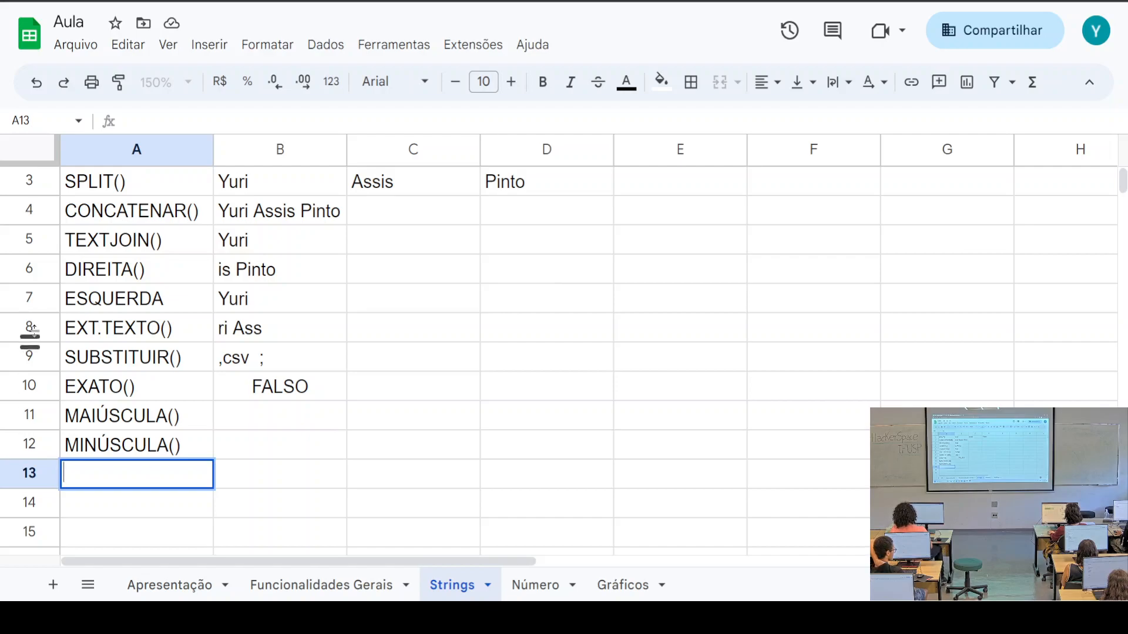
scroll(154, 474, "up", 1)
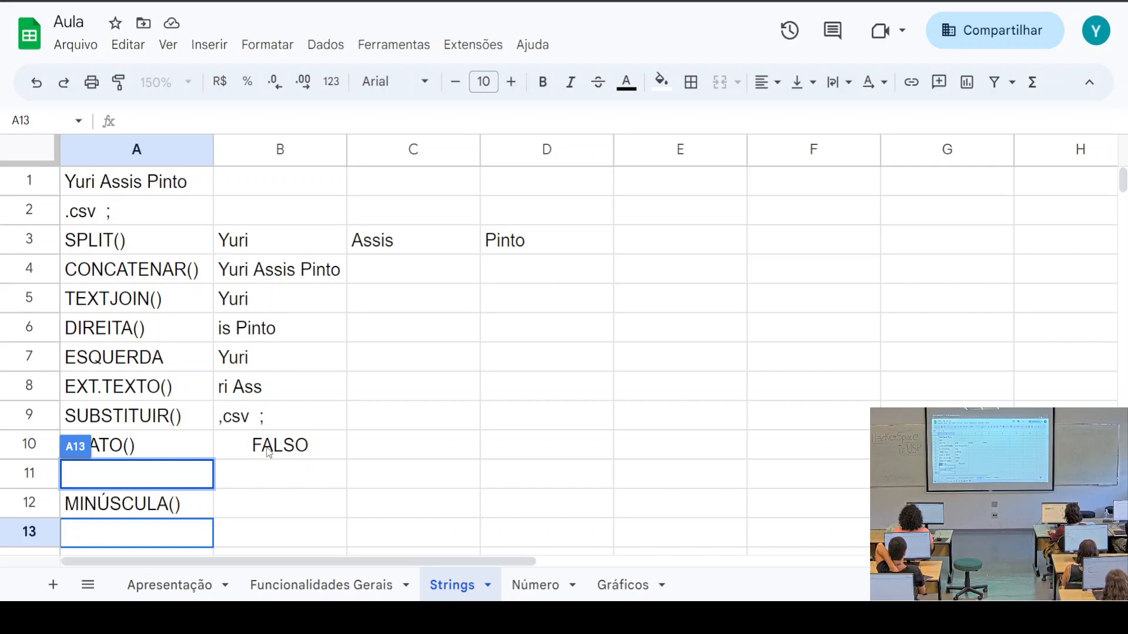
type("=")
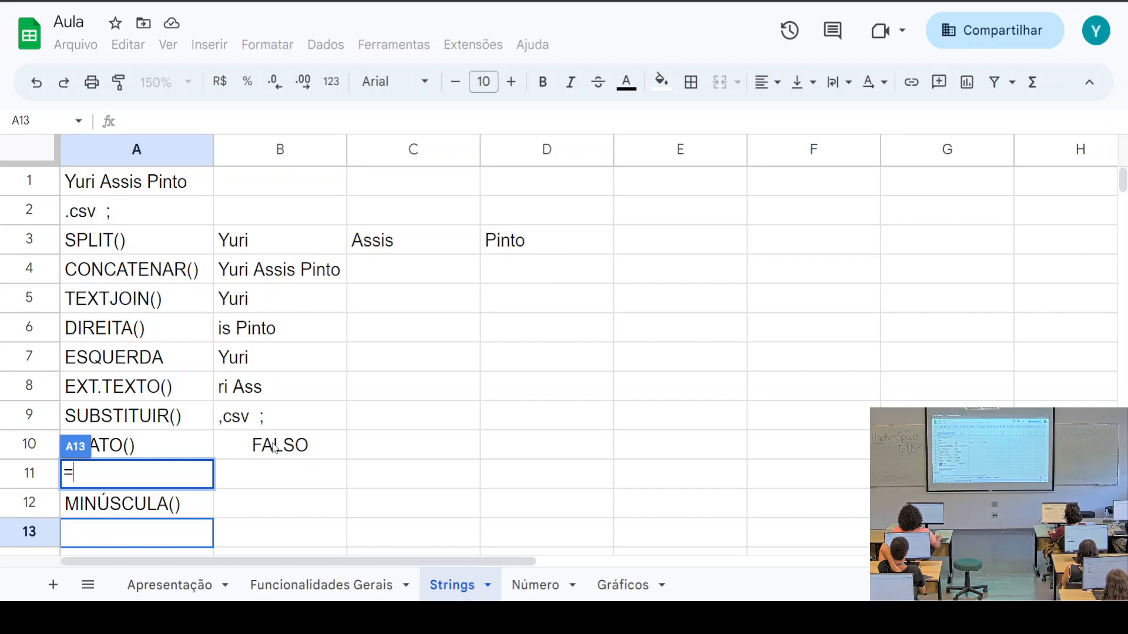
type("BUSCAR")
key("BackSpace")
key("BackSpace")
key("BackSpace")
key("BackSpace")
key("BackSpace")
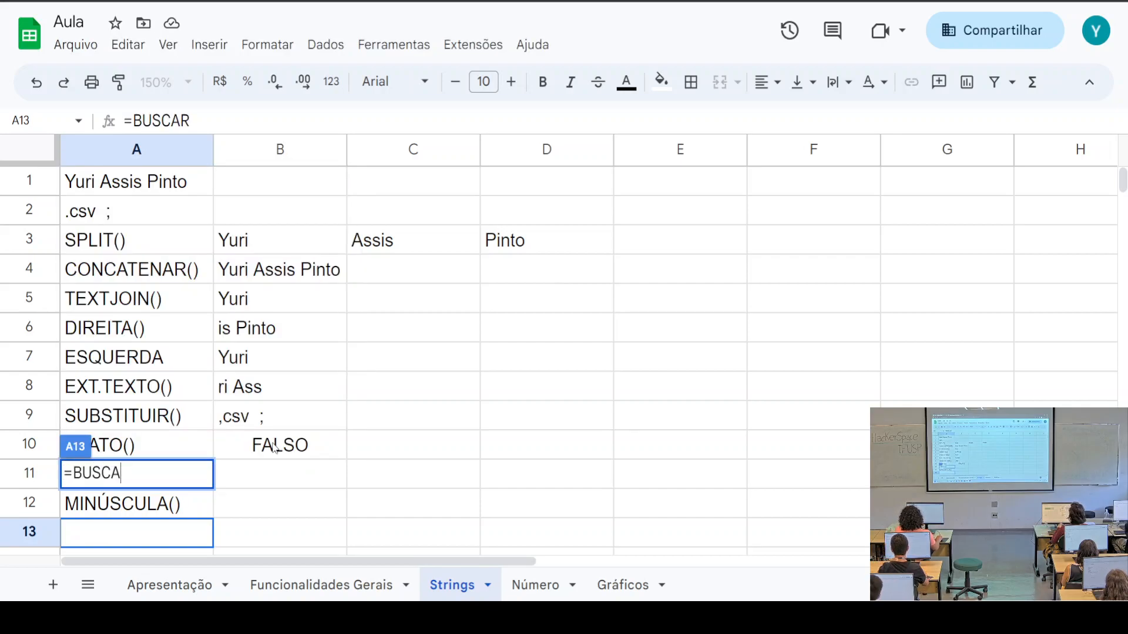
key("BackSpace")
key("BackSpace")
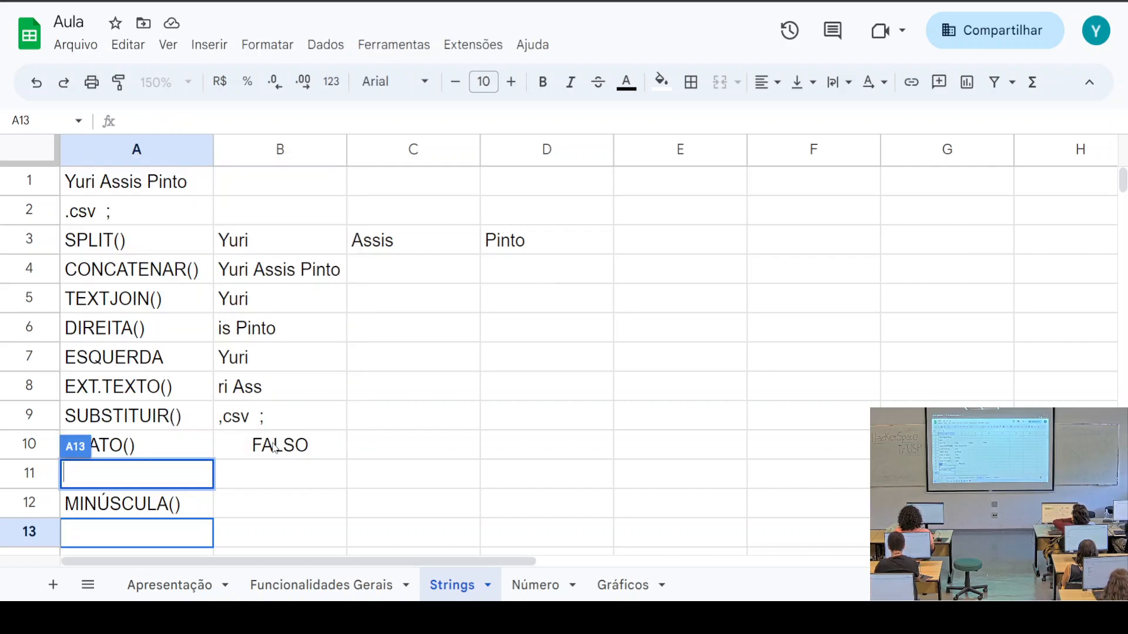
left_click(372, 441)
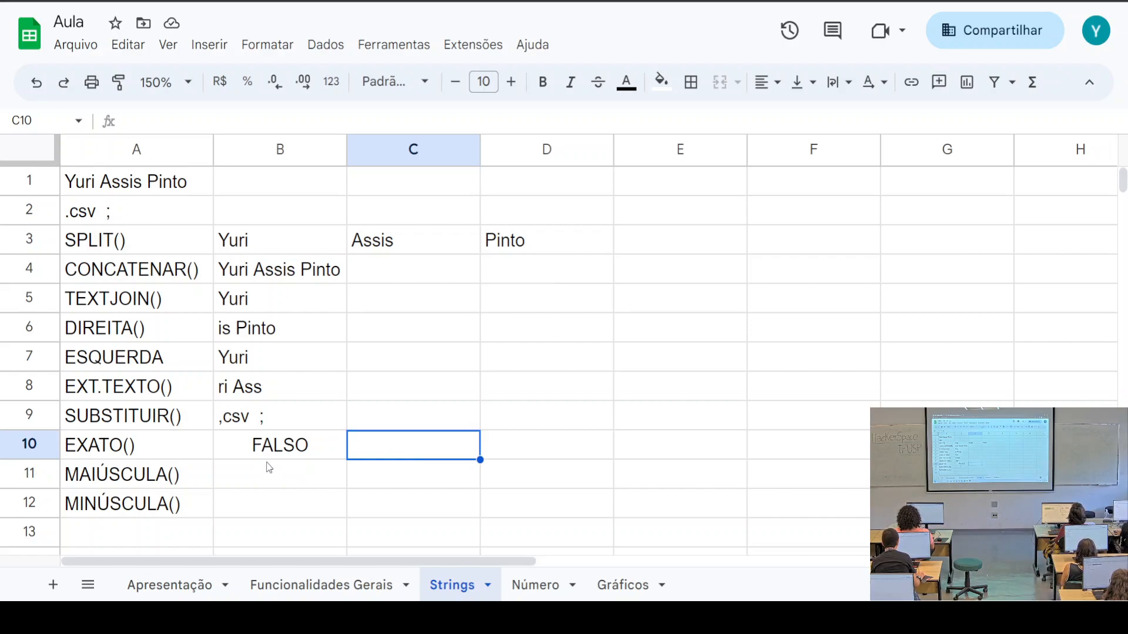
type("=")
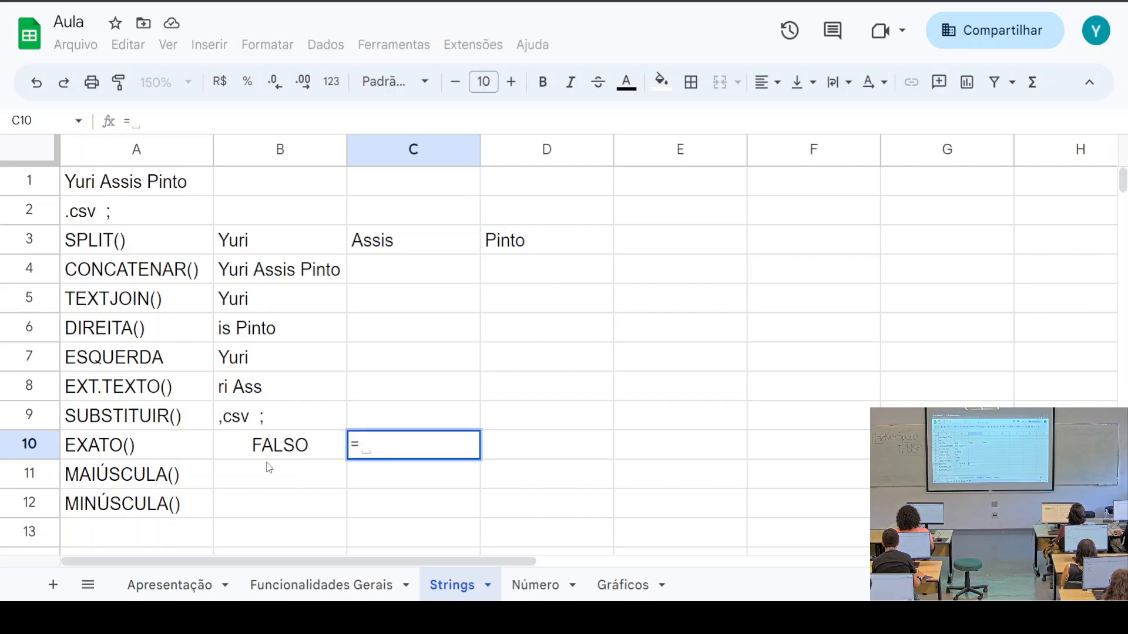
type("POS")
key("BackSpace")
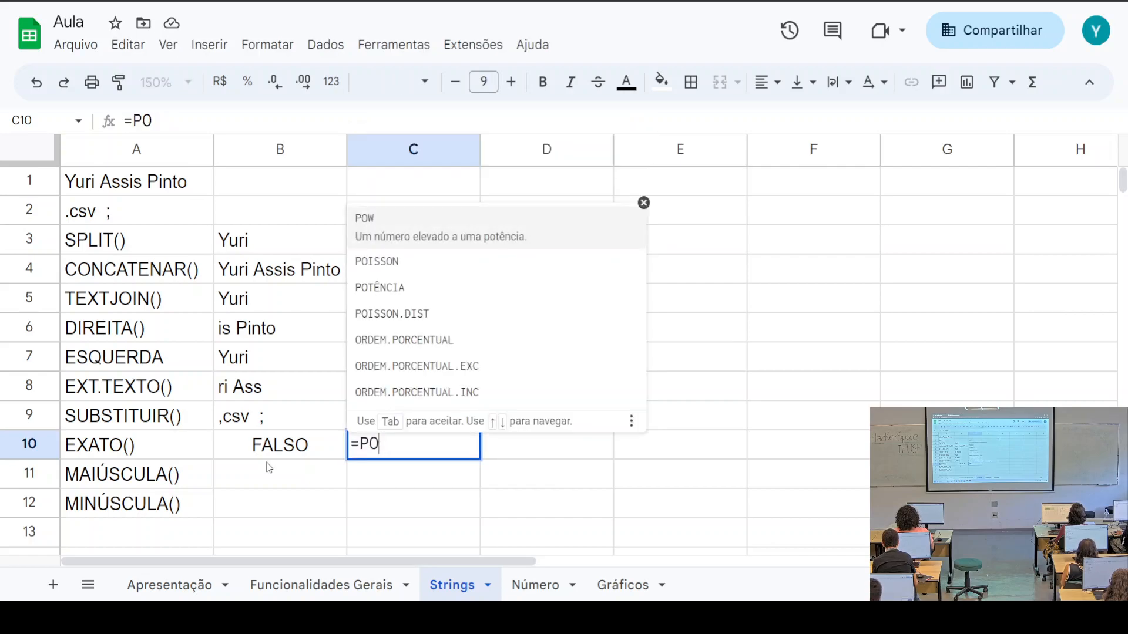
key("BackSpace")
key("BackSpace")
key("BackSpace")
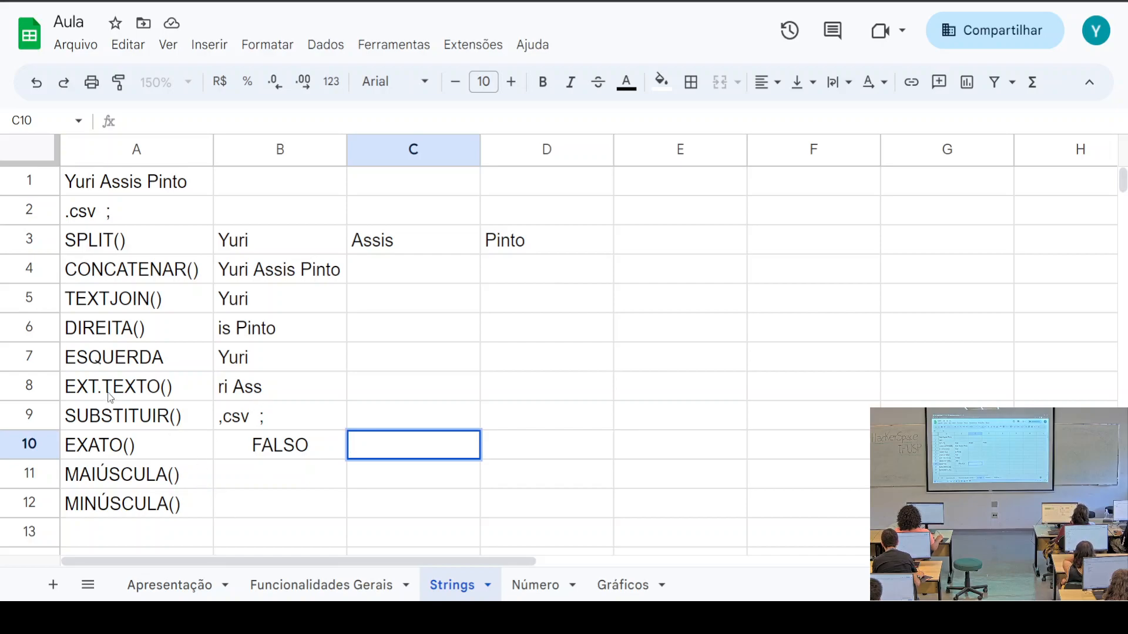
left_click(120, 364)
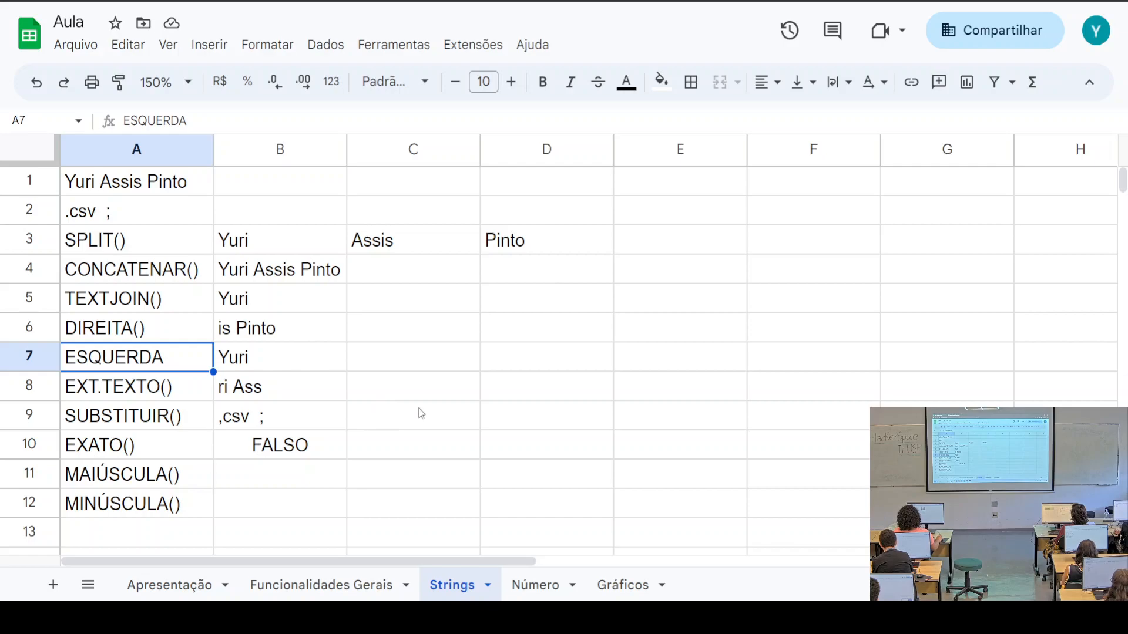
scroll(439, 408, "down", 1)
scroll(438, 408, "up", 1)
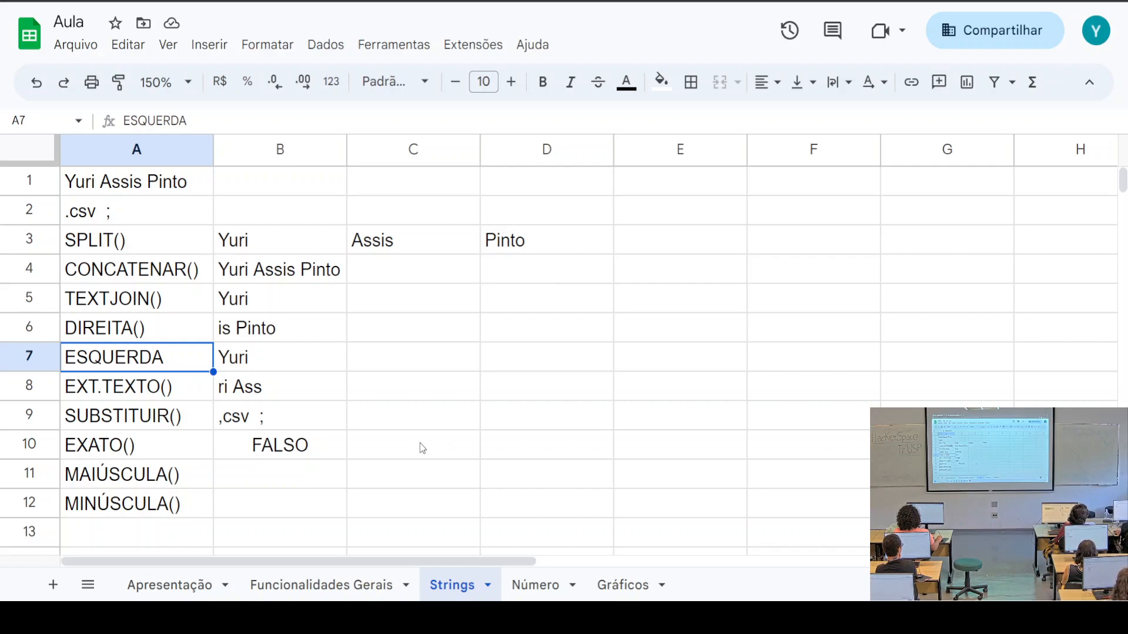
left_click(95, 416)
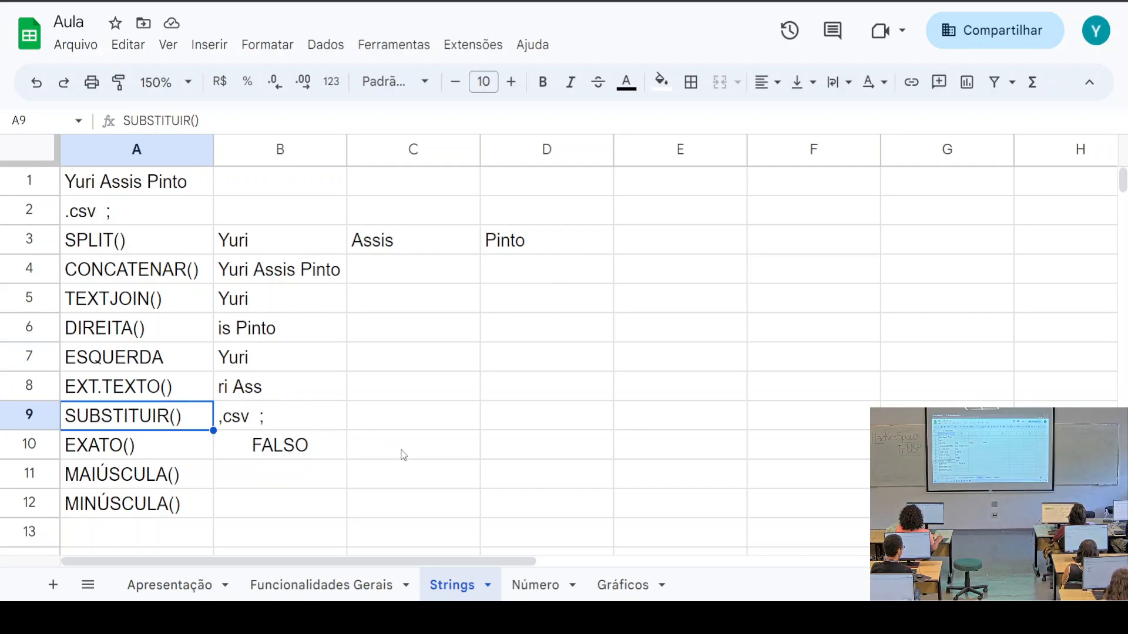
left_click(401, 427)
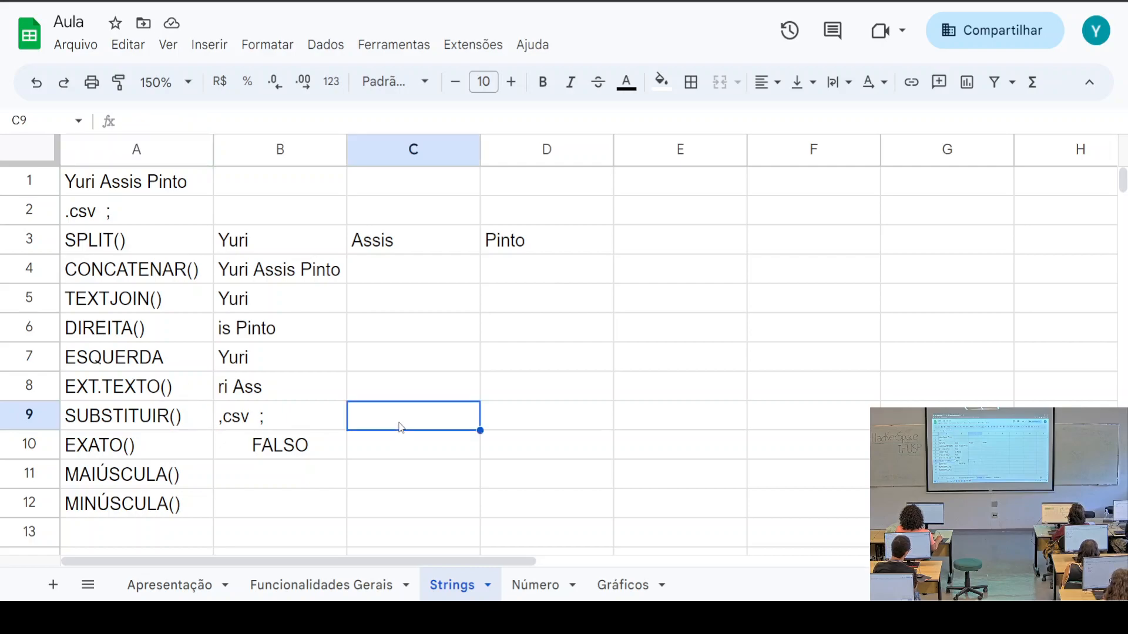
Enter 54.6 in C9 and =SUBSTITUIR(C9;".";",") in D9
type("54")
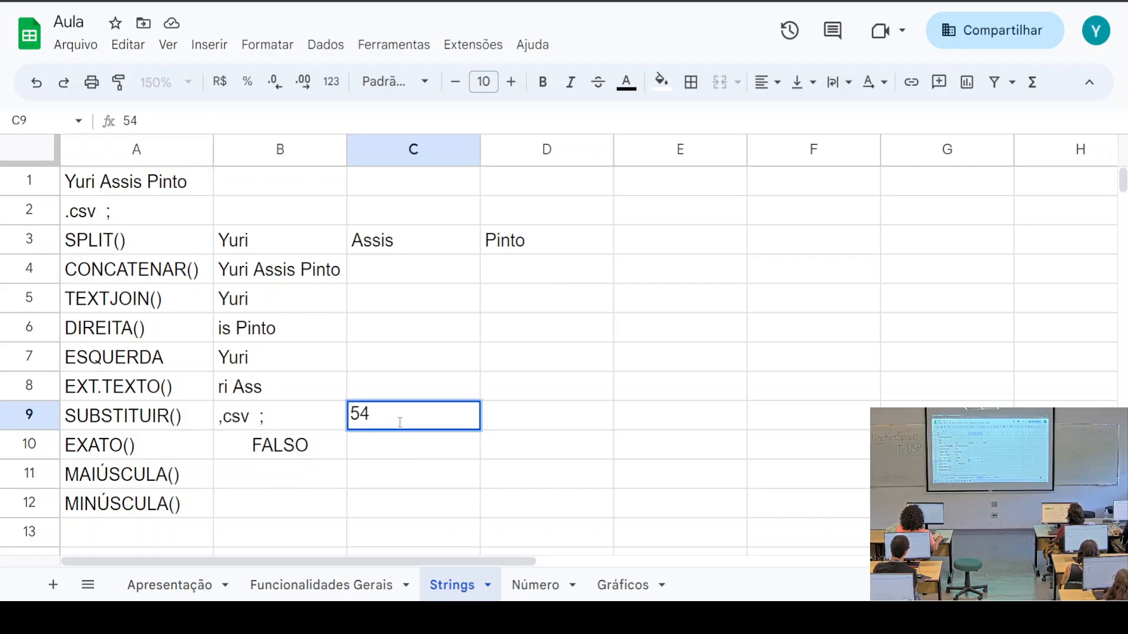
type(".6")
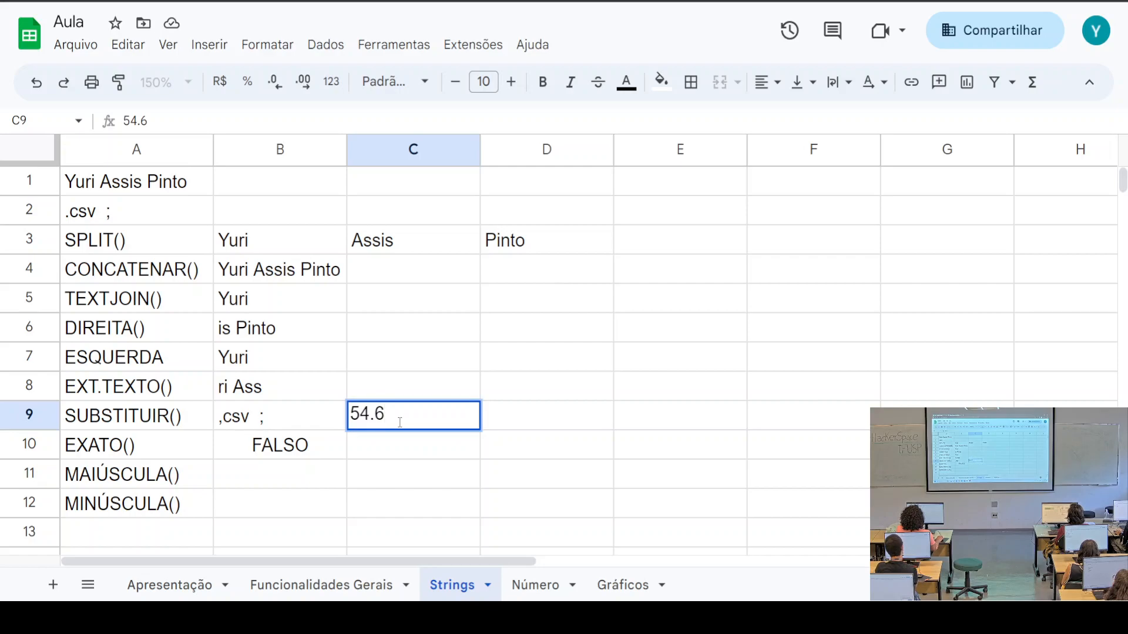
left_click(531, 427)
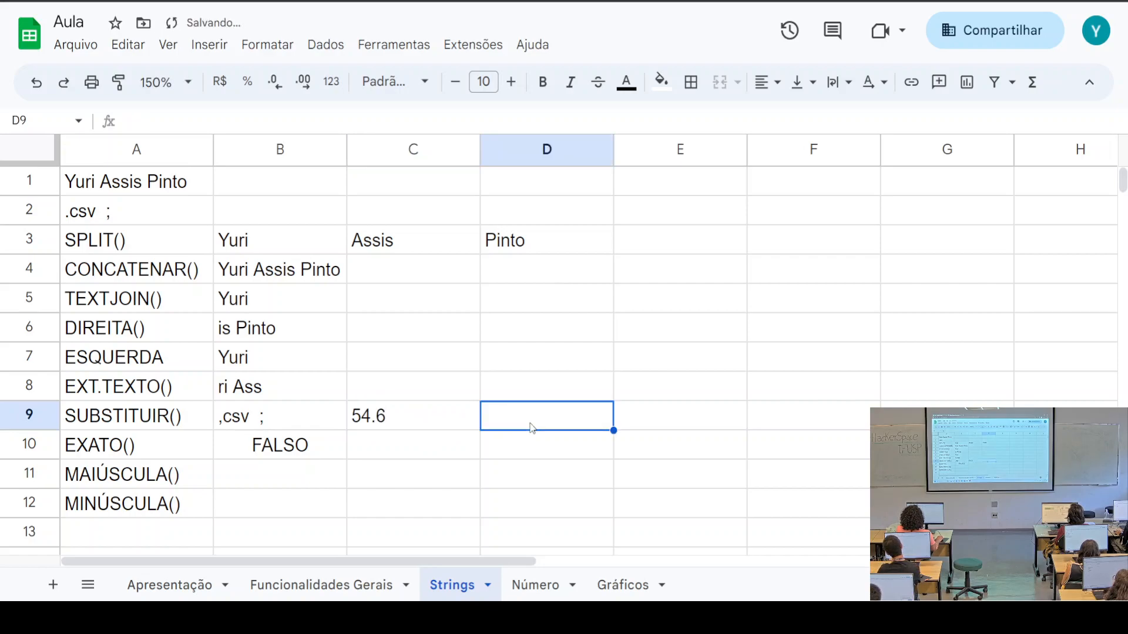
type("=SUB")
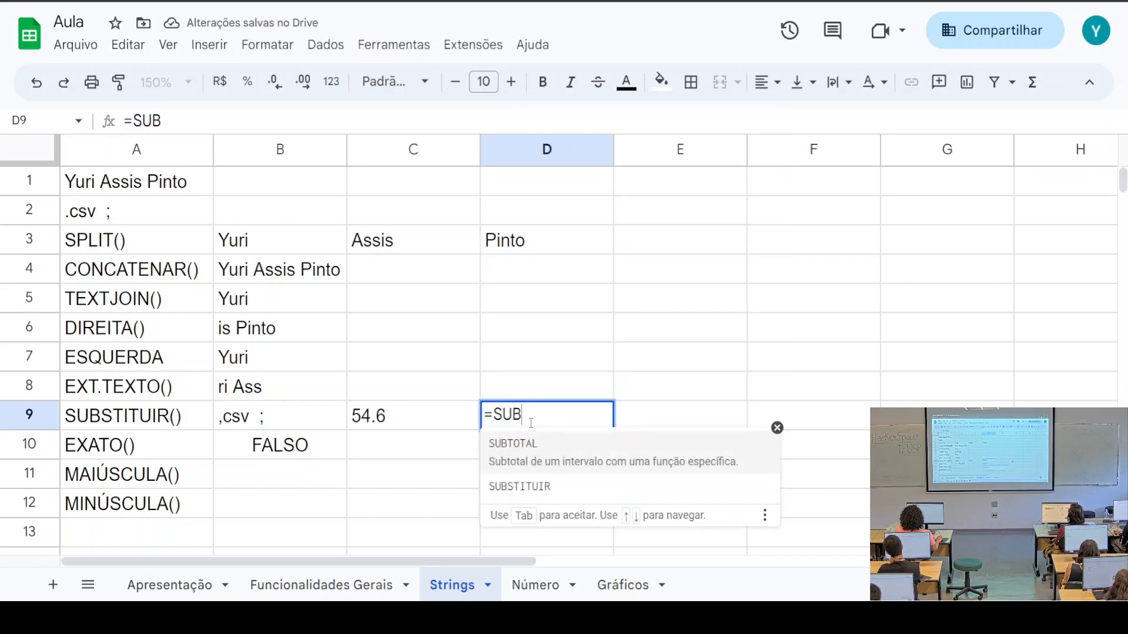
key("Down")
key("Tab")
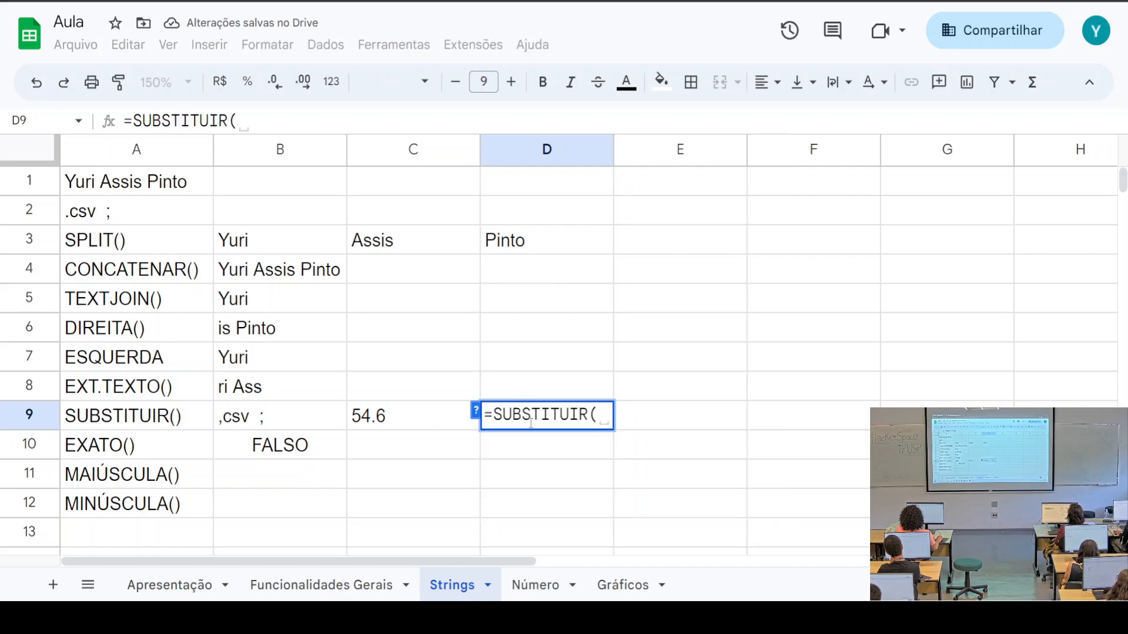
left_click(387, 419)
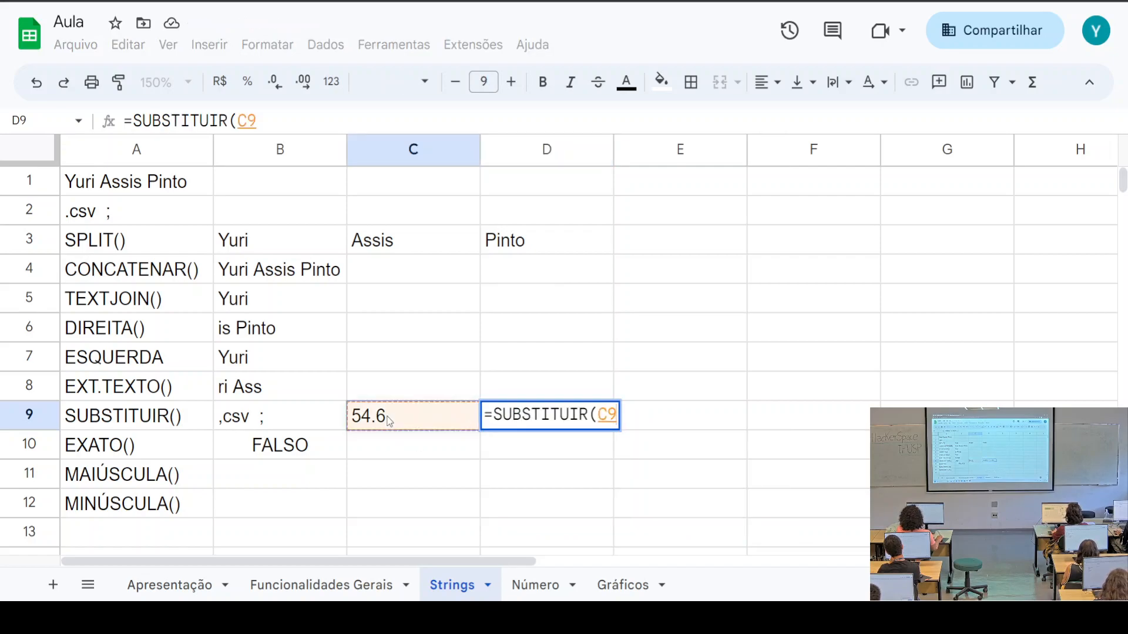
type("; ")
type("\".\"")
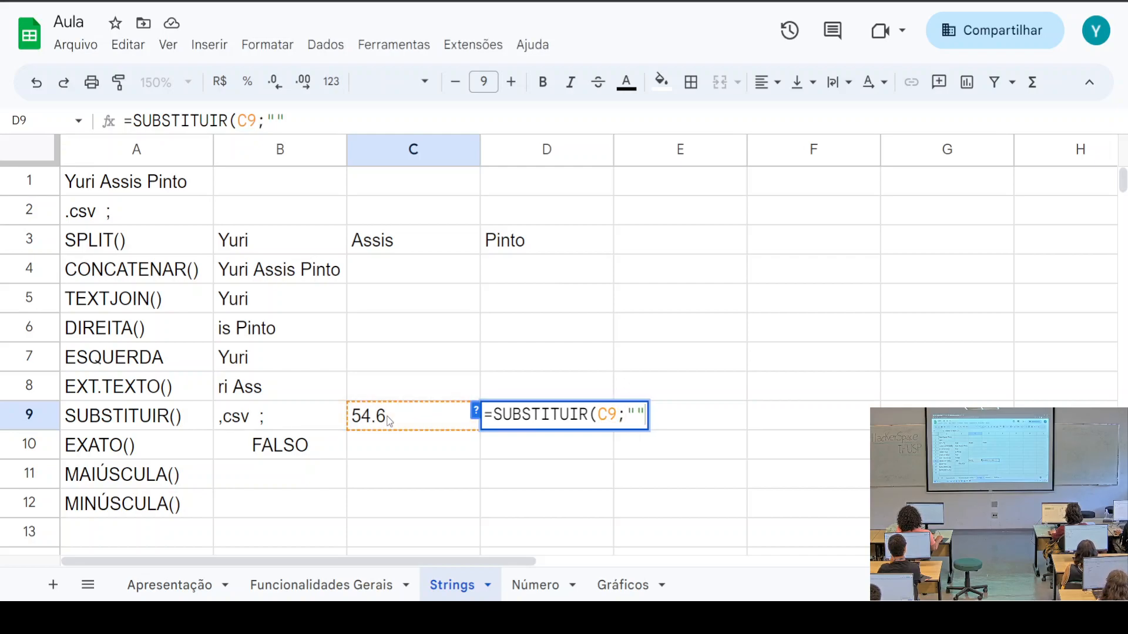
type(";\"\",")
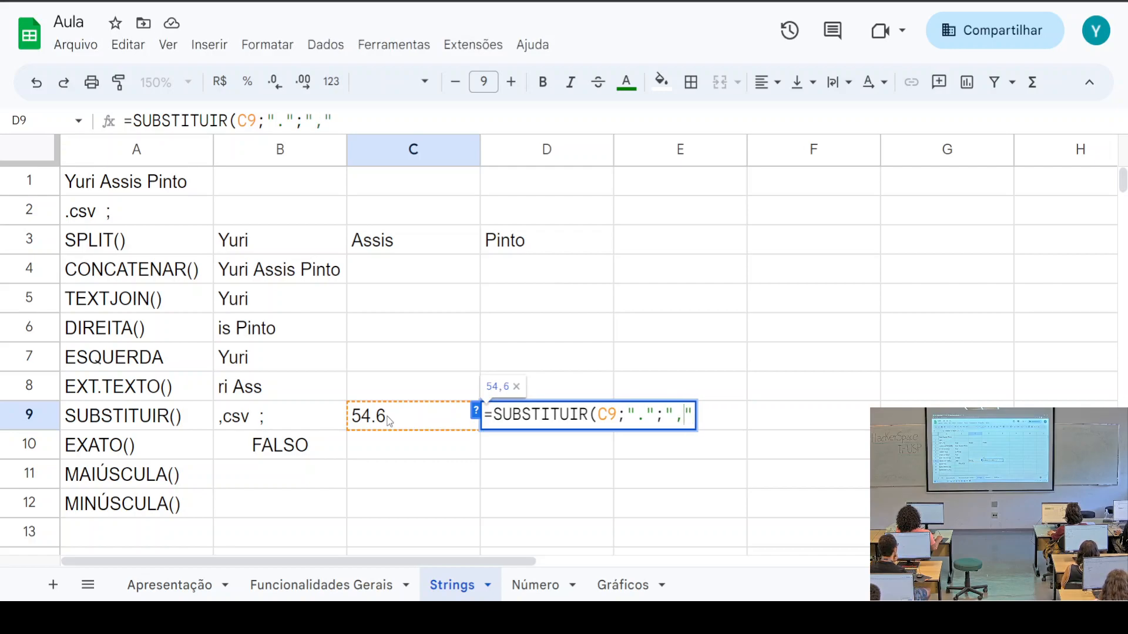
type(")")
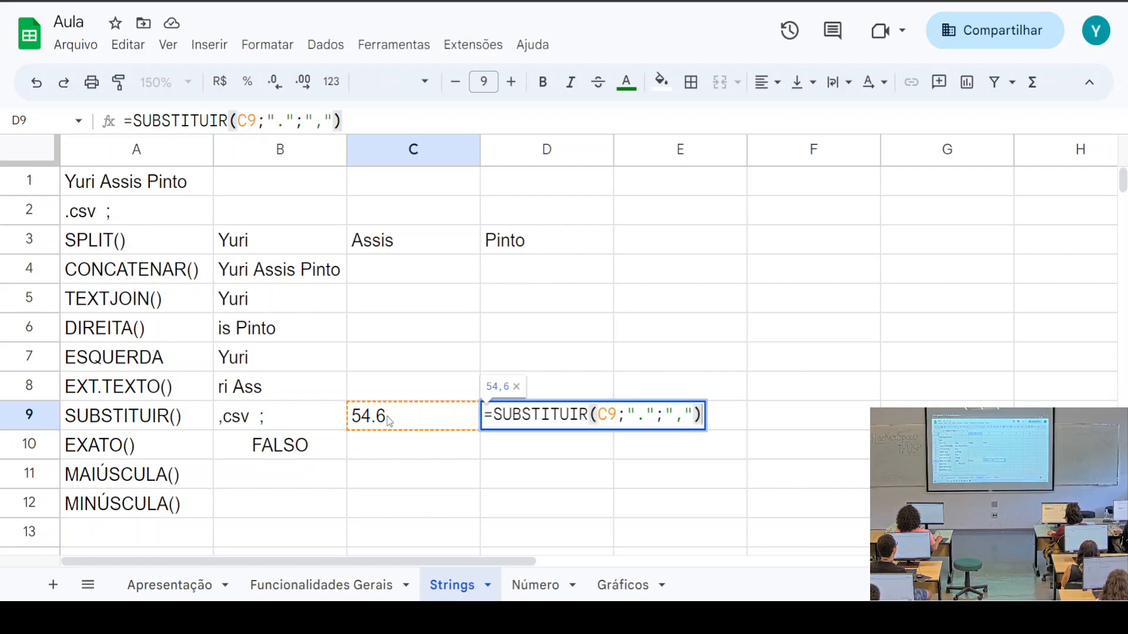
key("Return")
Compare D9's result 54,6 with the original 54.6 in C9
left_click(543, 426)
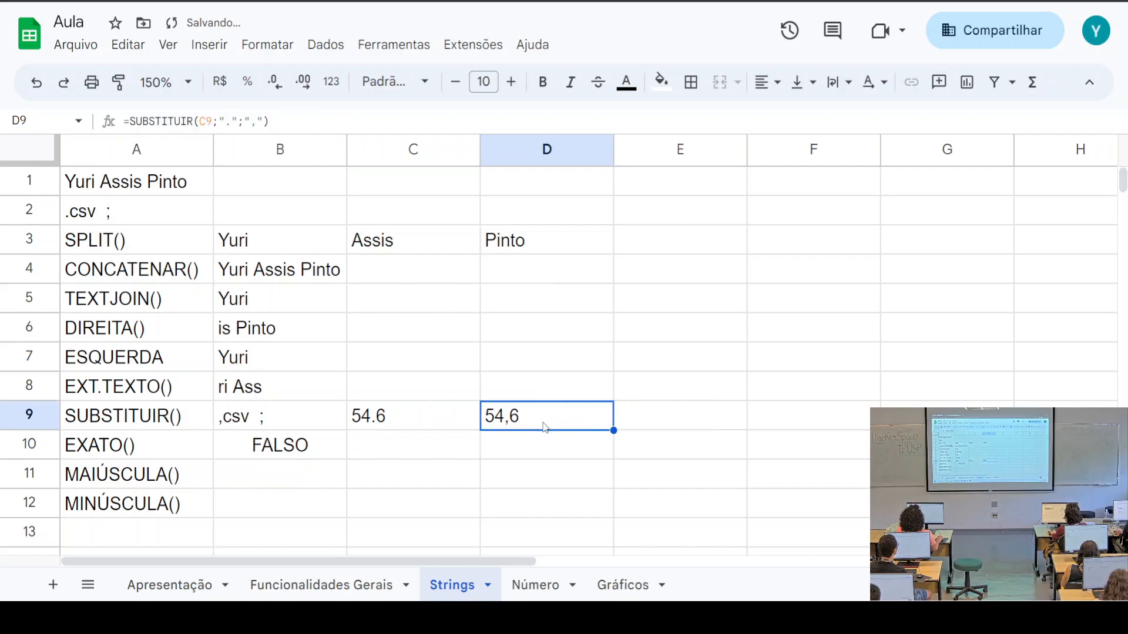
left_click(426, 427)
left_click(498, 421)
left_click(379, 414)
left_click(555, 424)
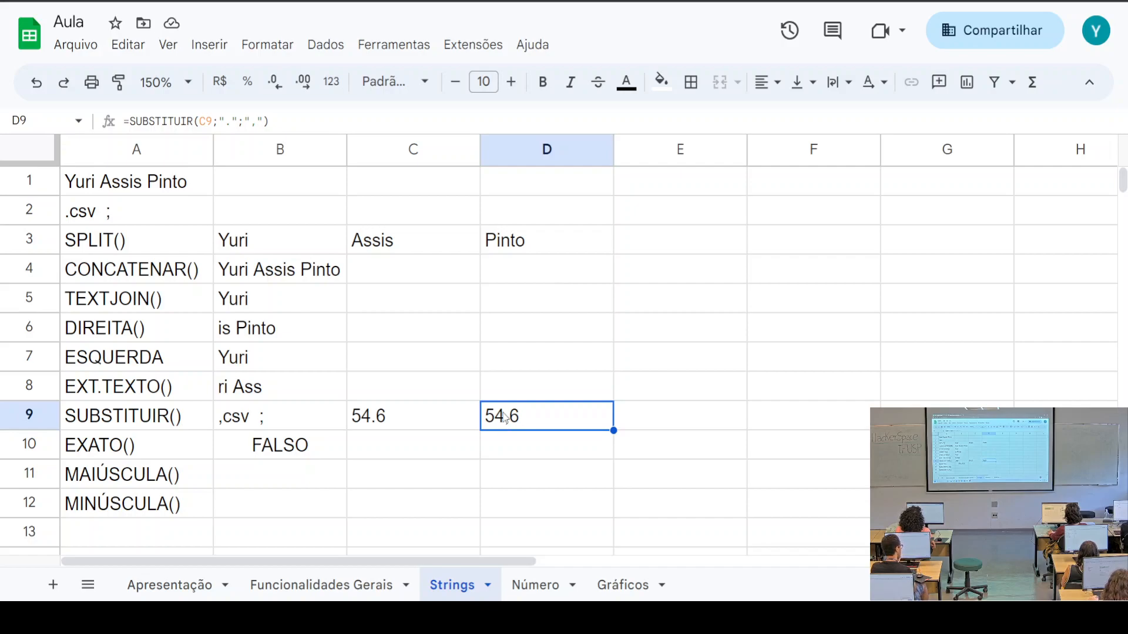
Wrap D9's formula as =VALOR(SUBSTITUIR(C9;".";",")) so 54,6 becomes a number
left_click(134, 421)
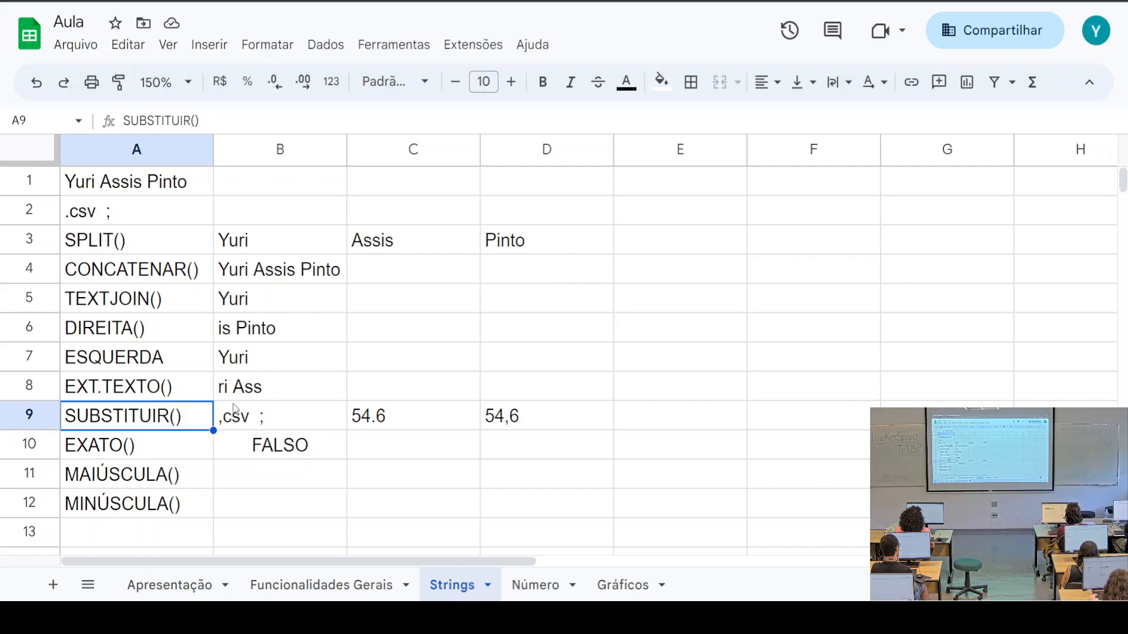
left_click(551, 424)
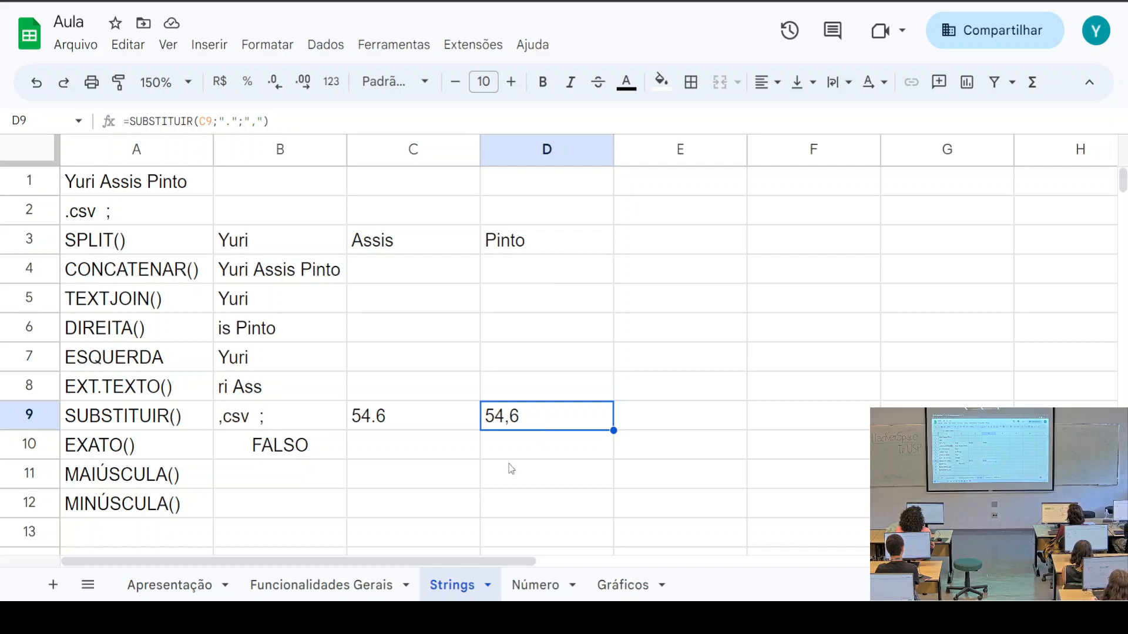
left_click(128, 121)
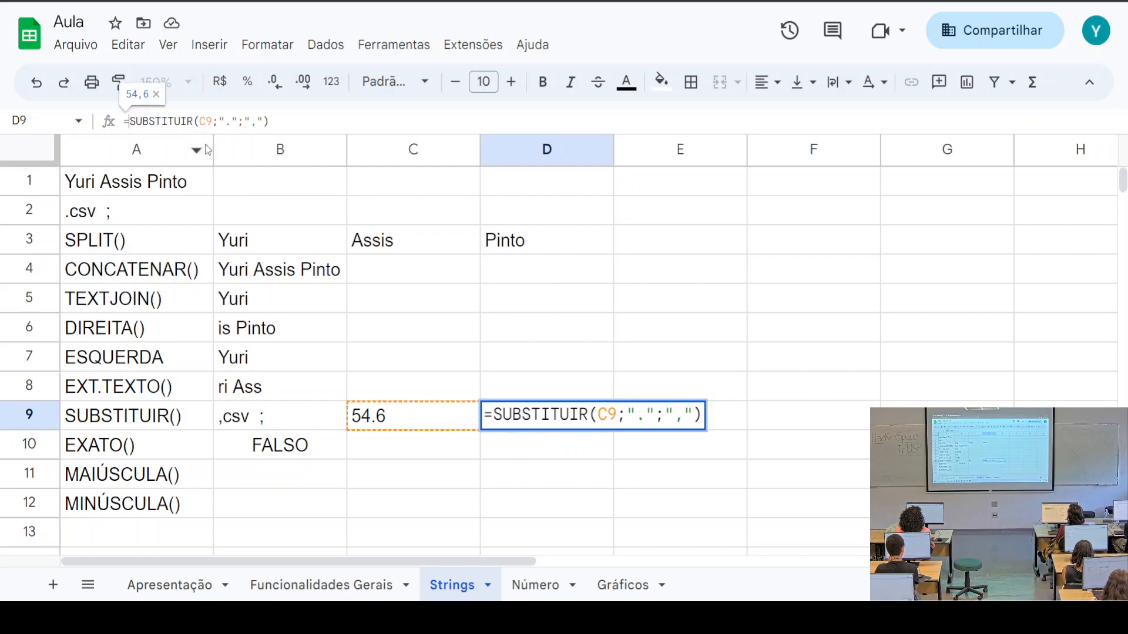
type("VALOR")
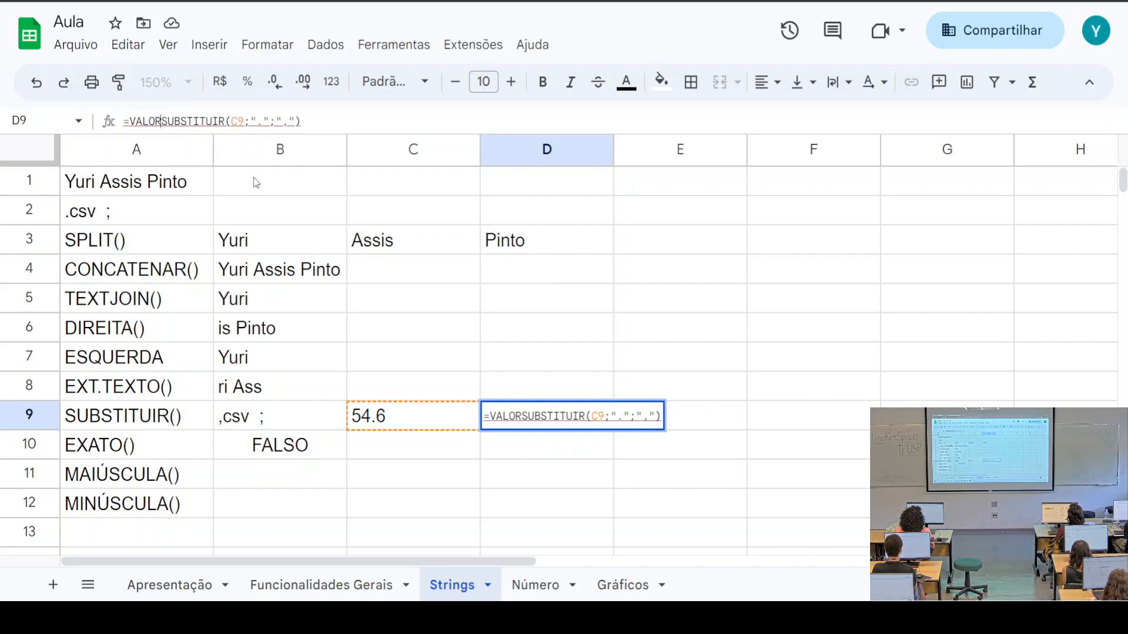
type("(")
key("Right")
key("Right")
key("Right")
key("Right")
key("Right")
key("Right")
key("Right")
key("Right")
key("Right")
key("Right")
key("Right")
key("Right")
key("Right")
key("Right")
key("Right")
key("Right")
key("Right")
key("Right")
key("Right")
key("Right")
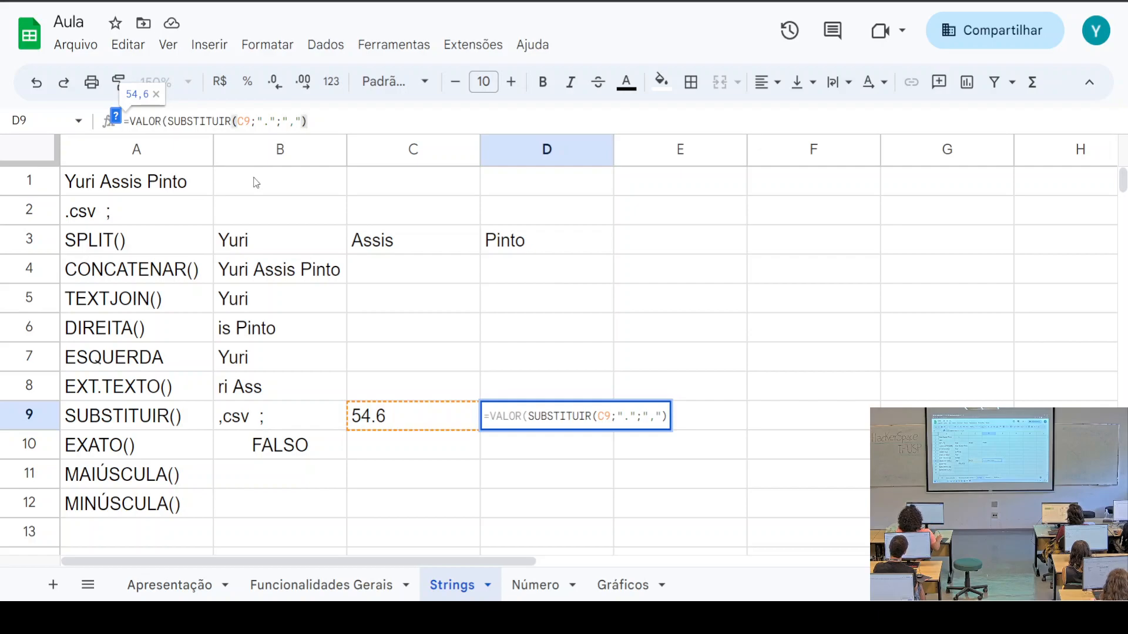
key("Return")
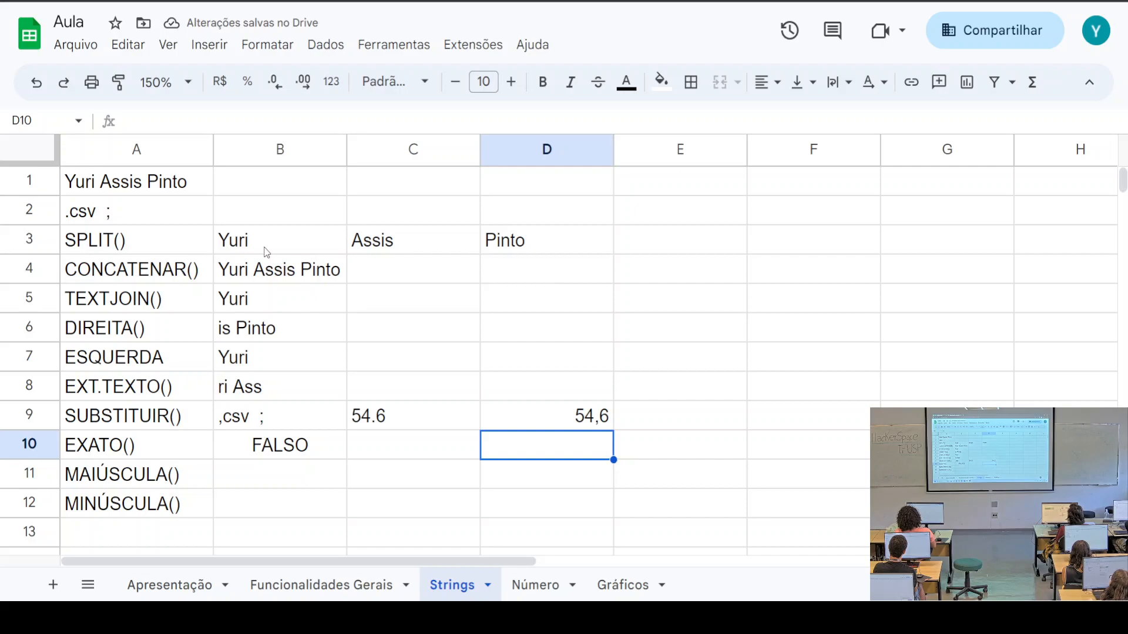
left_click(400, 428)
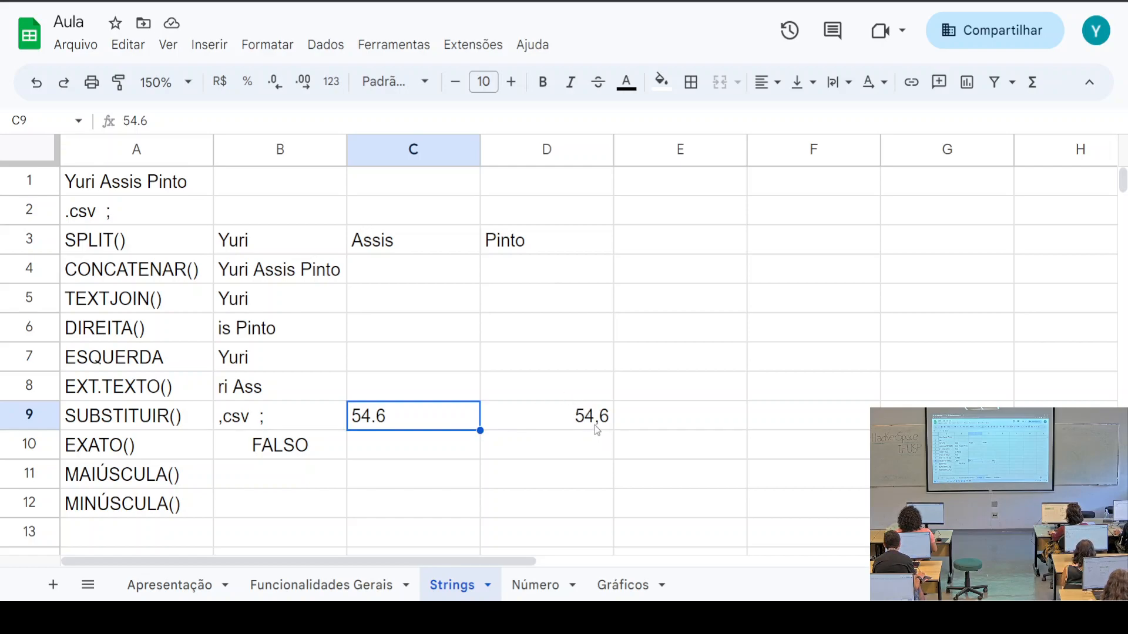
Switch to the Número sheet and look over the numbers in A1:A6
left_click(542, 595)
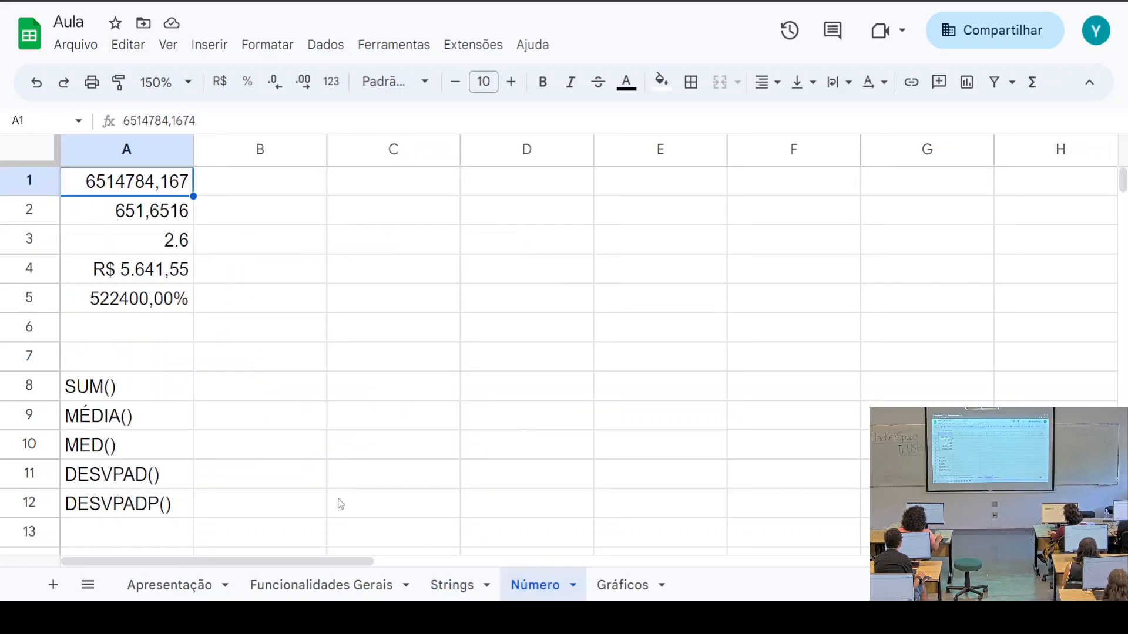
left_click_drag(88, 186, 172, 332)
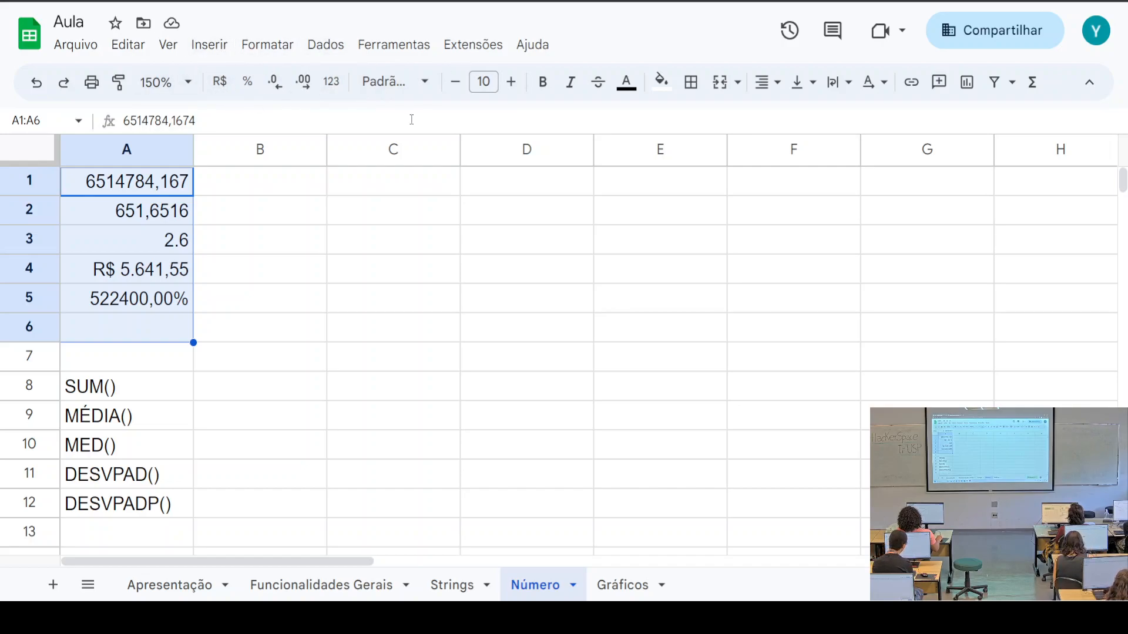
left_click(246, 186)
Reduce A1's displayed decimals so it shows 6514784,2
left_click(117, 190)
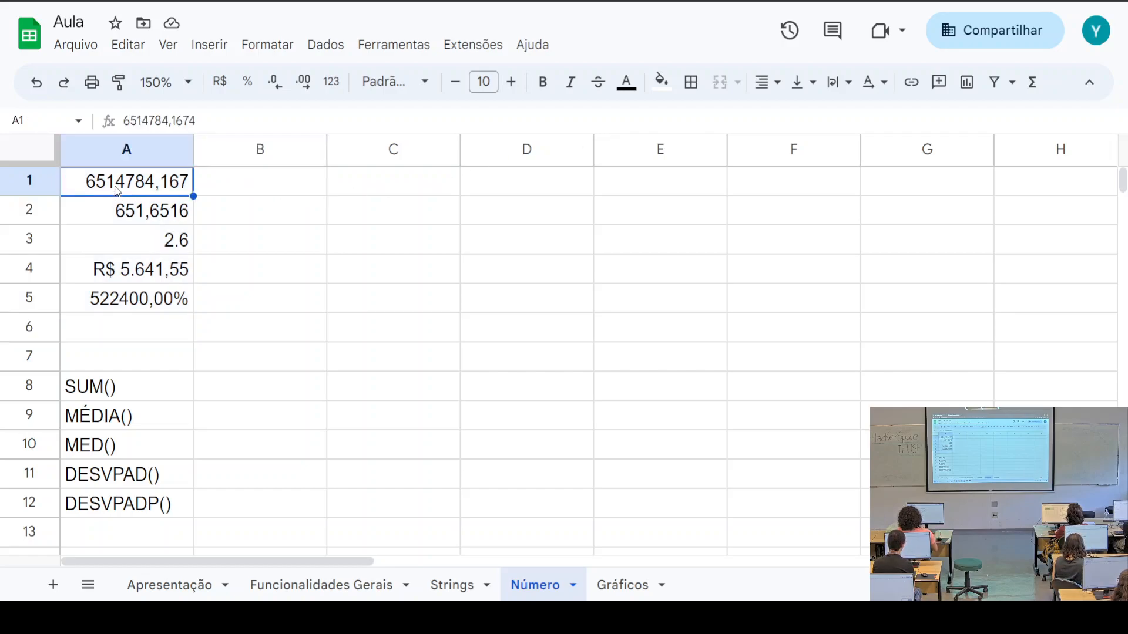
left_click_drag(172, 121, 201, 122)
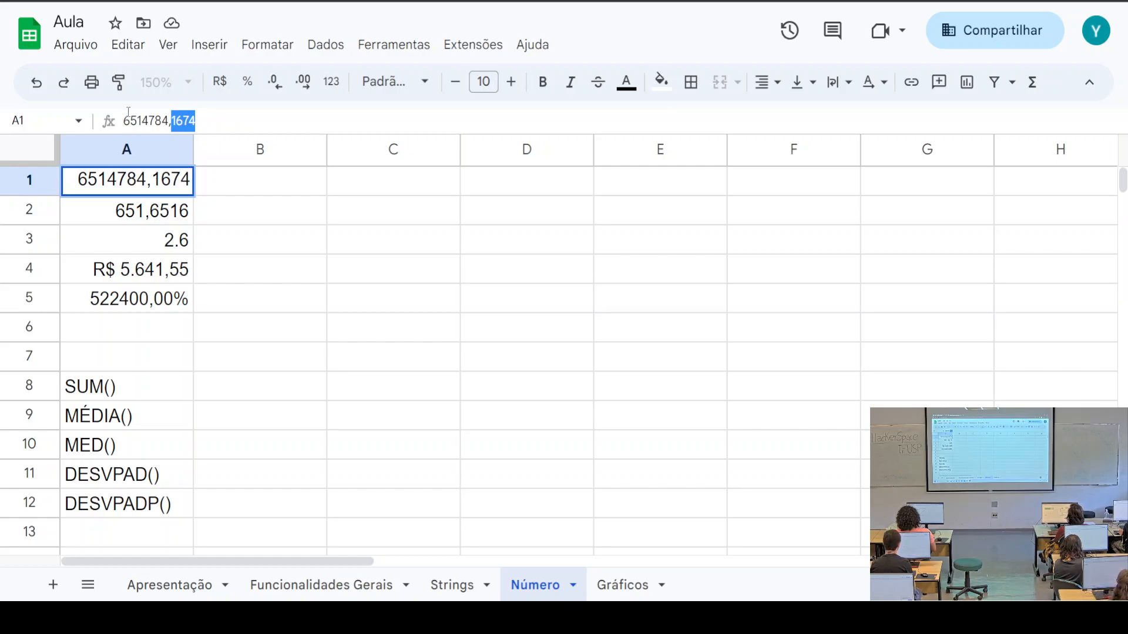
left_click(277, 92)
left_click(249, 127)
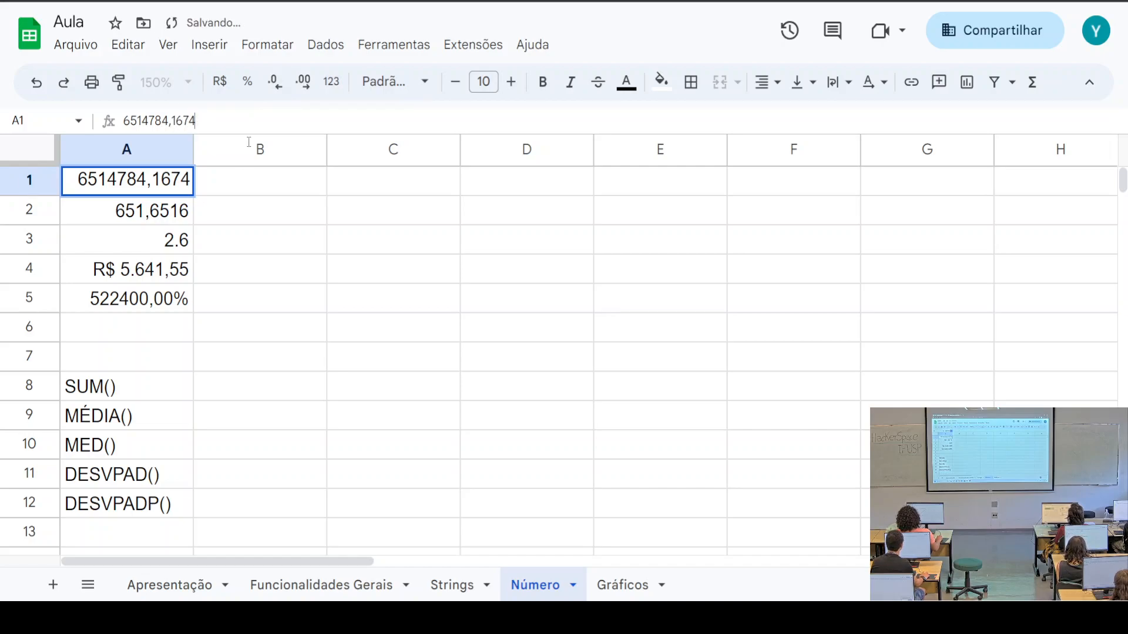
left_click(148, 186)
left_click(276, 88)
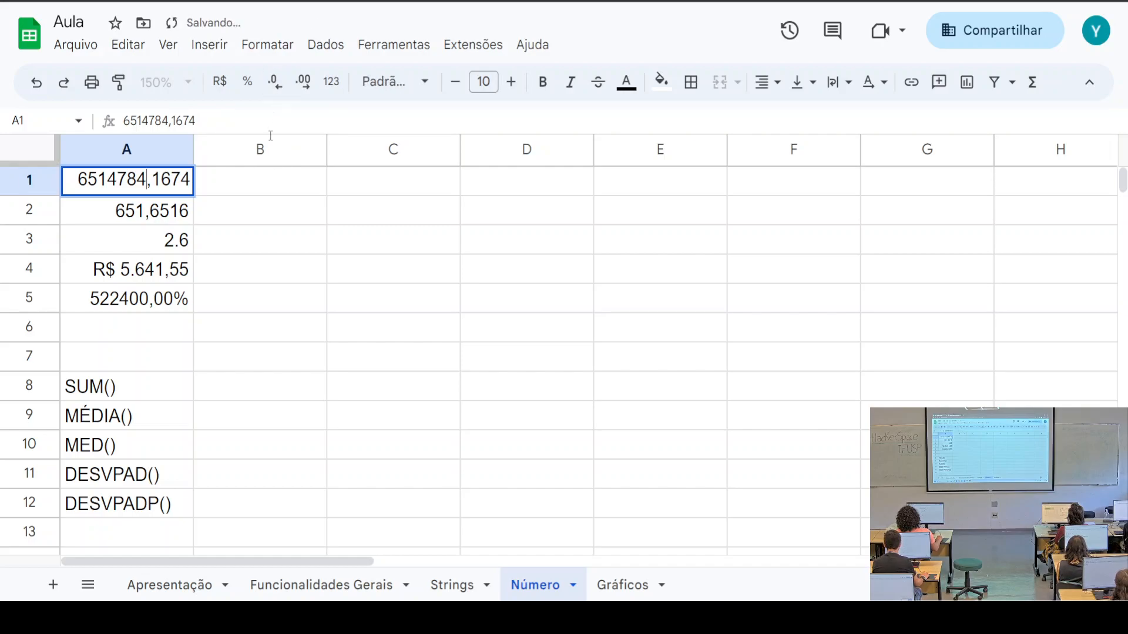
left_click(238, 211)
left_click(156, 187)
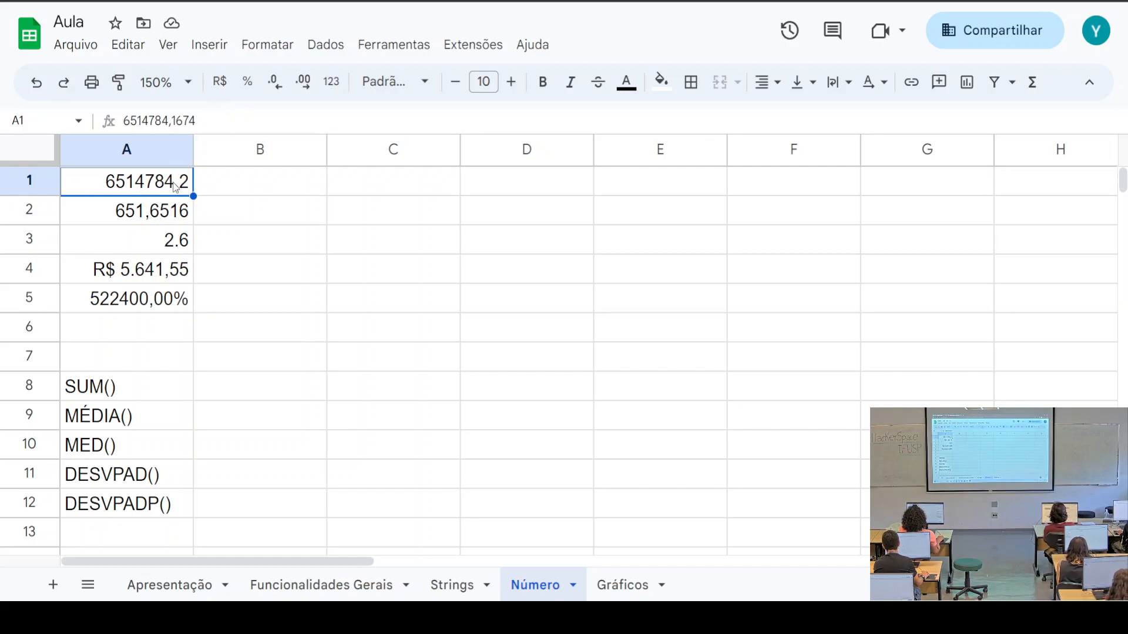
left_click(196, 121)
left_click_drag(196, 121, 129, 125)
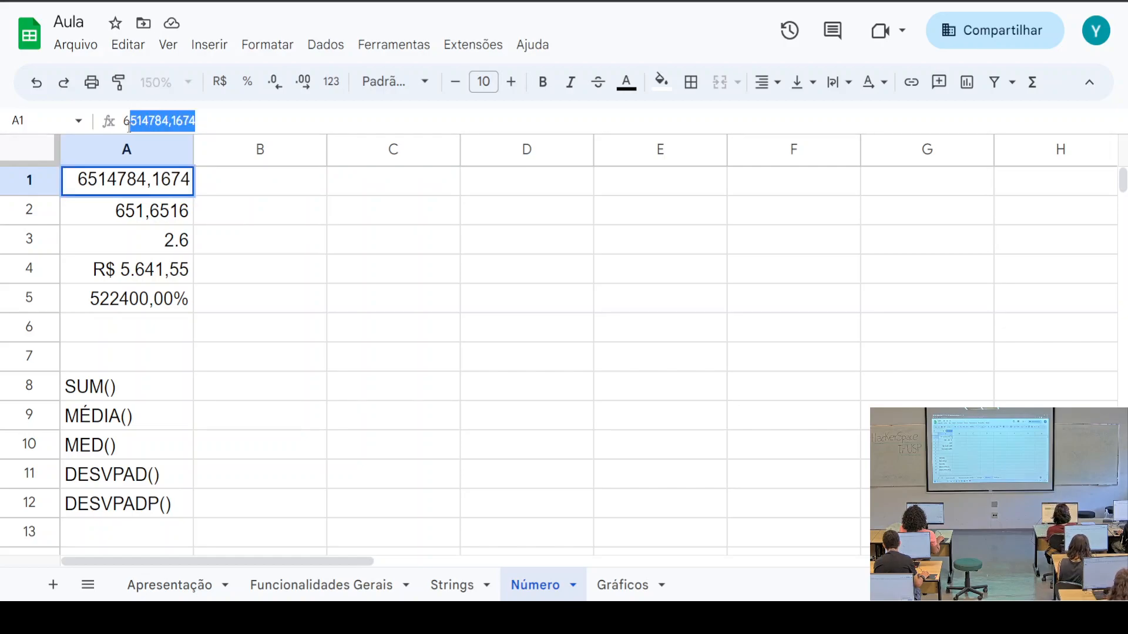
left_click(291, 189)
left_click(180, 189)
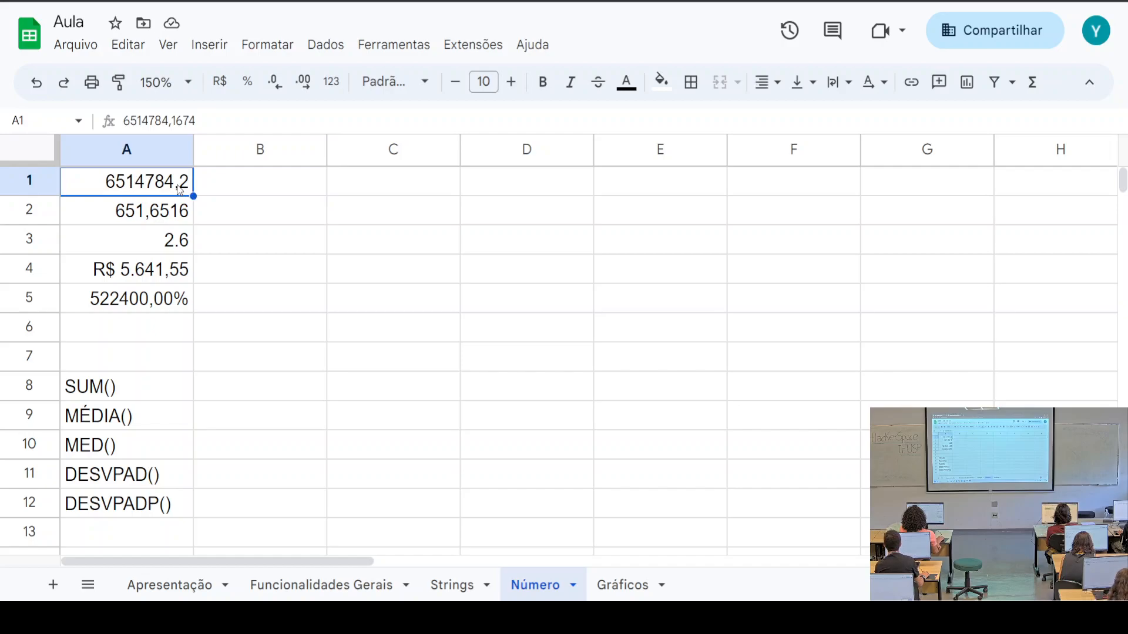
left_click(164, 222)
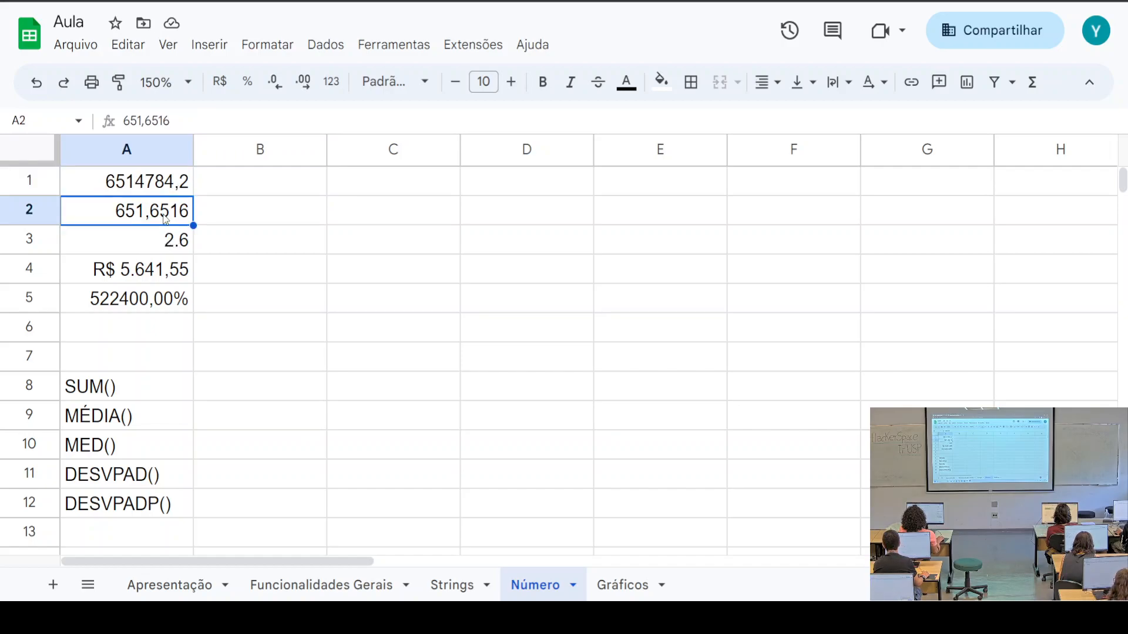
left_click(301, 83)
left_click(300, 83)
left_click(300, 83)
left_click(301, 83)
left_click(300, 83)
left_click(301, 82)
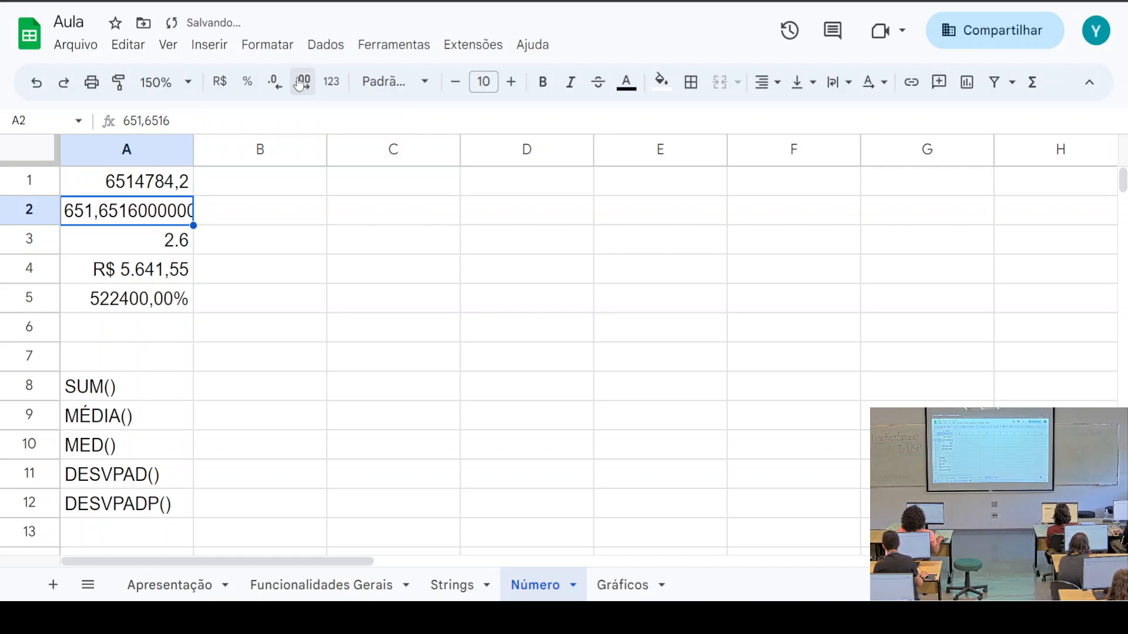
left_click_drag(193, 149, 262, 150)
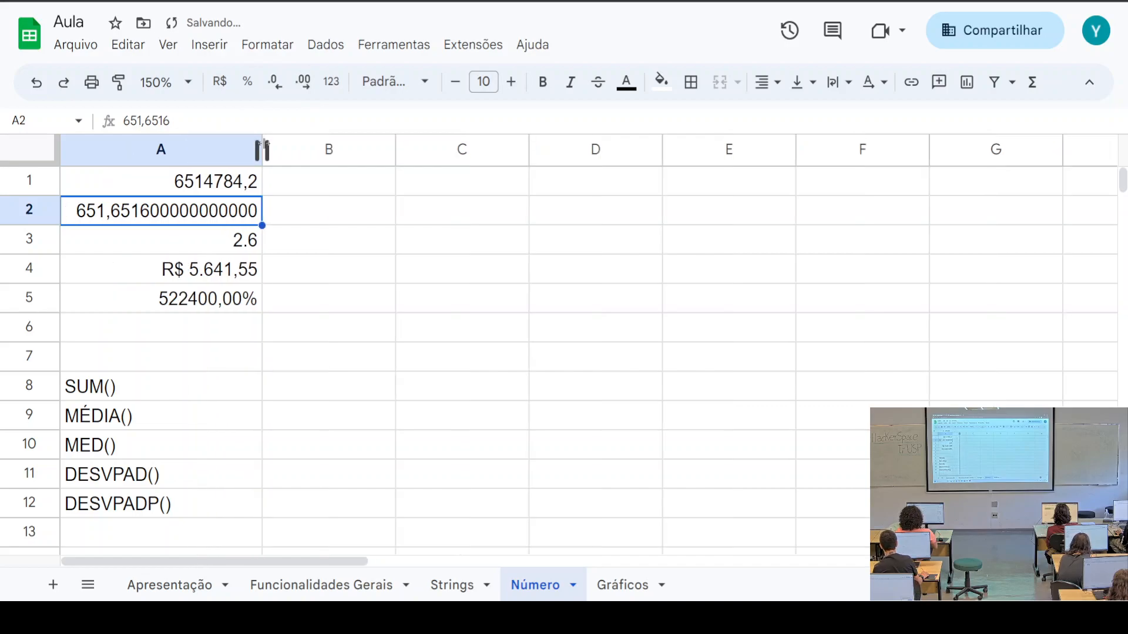
left_click(274, 84)
left_click(275, 83)
left_click(275, 83)
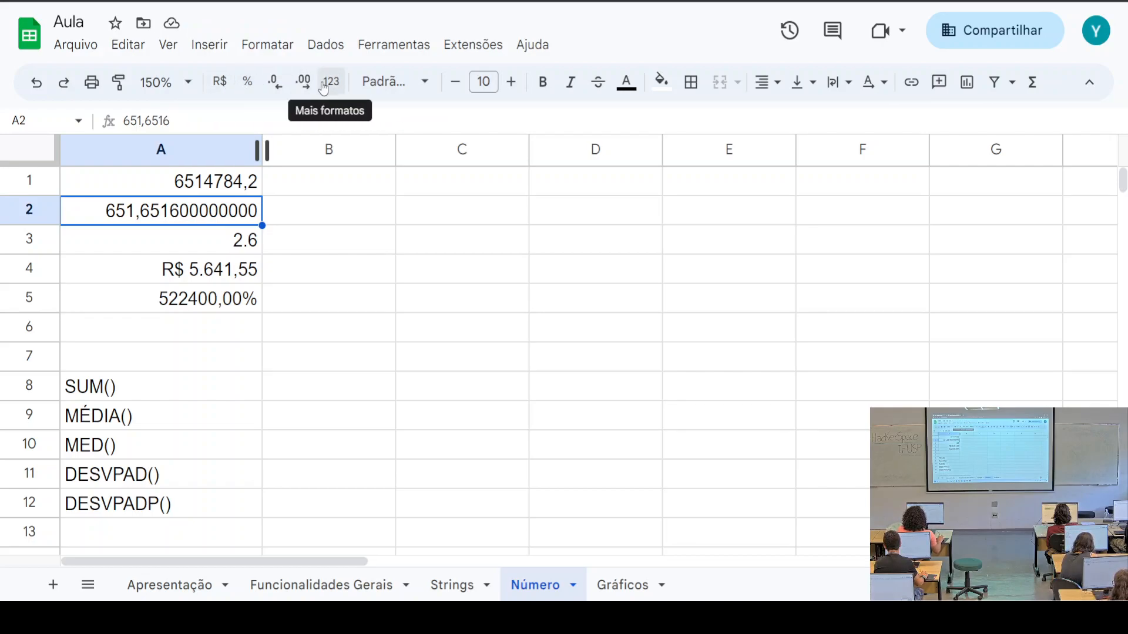
left_click(204, 271)
left_click(232, 85)
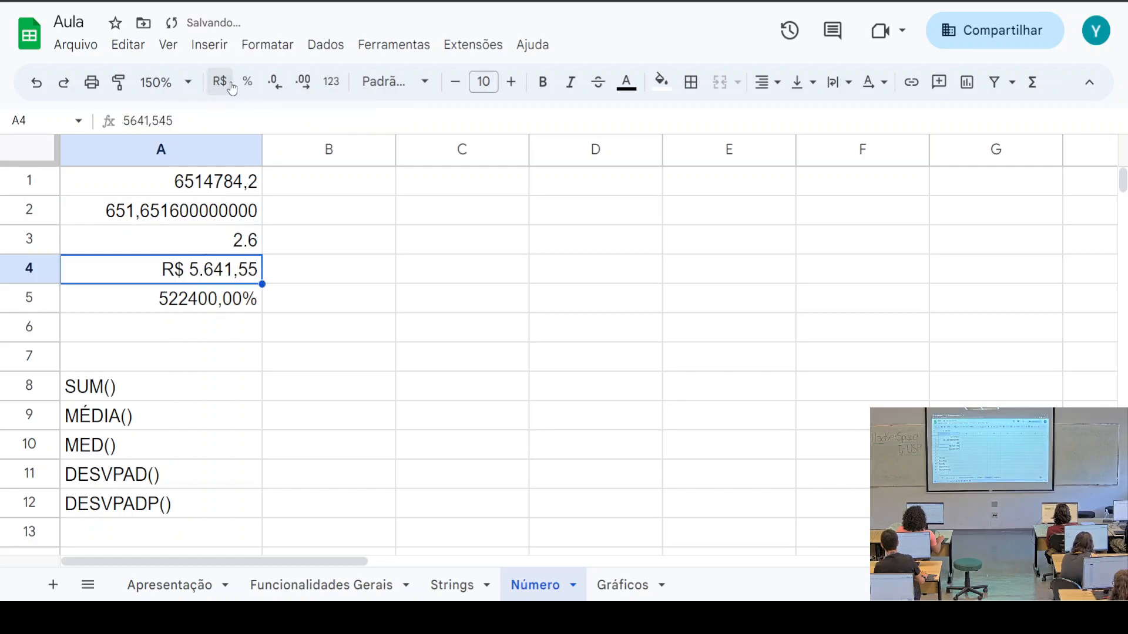
left_click(247, 81)
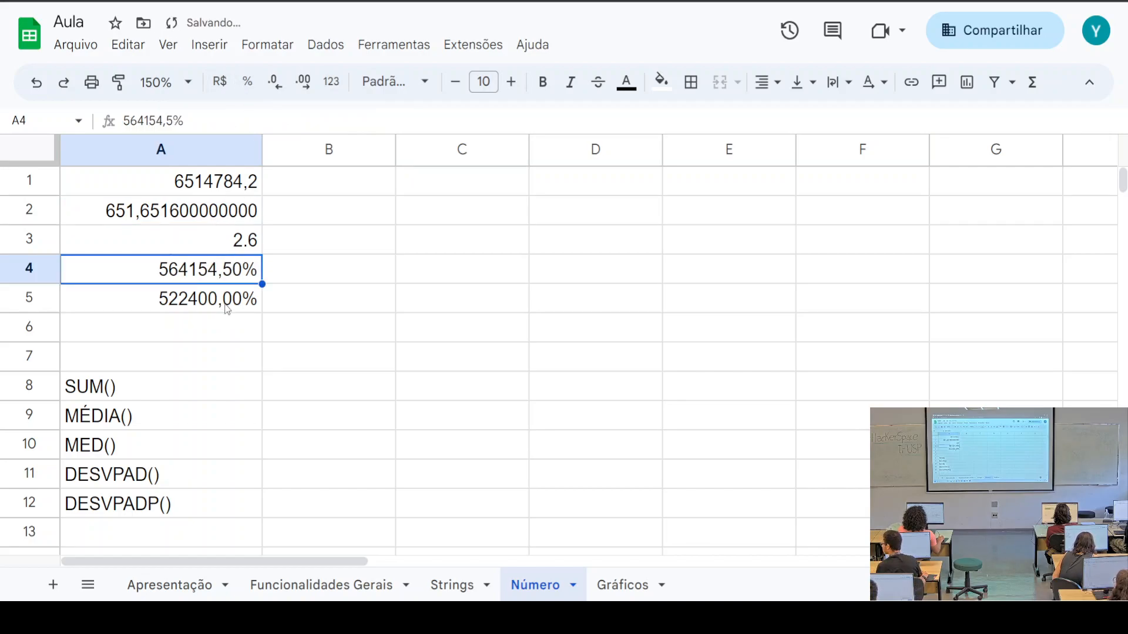
left_click(219, 84)
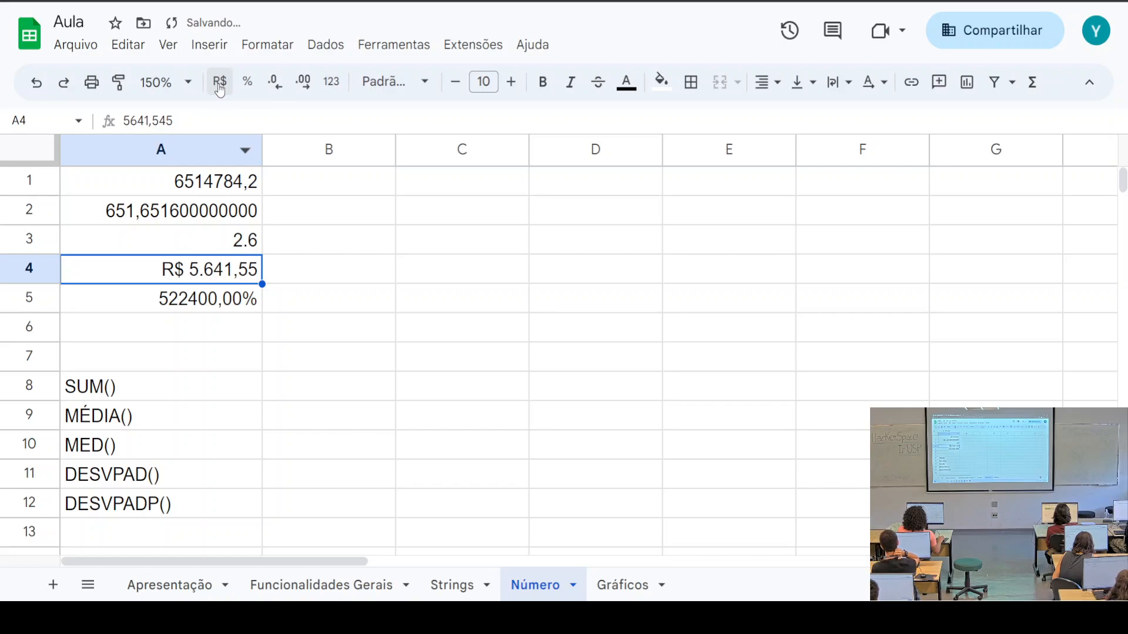
left_click(336, 81)
scroll(511, 357, "down", 2)
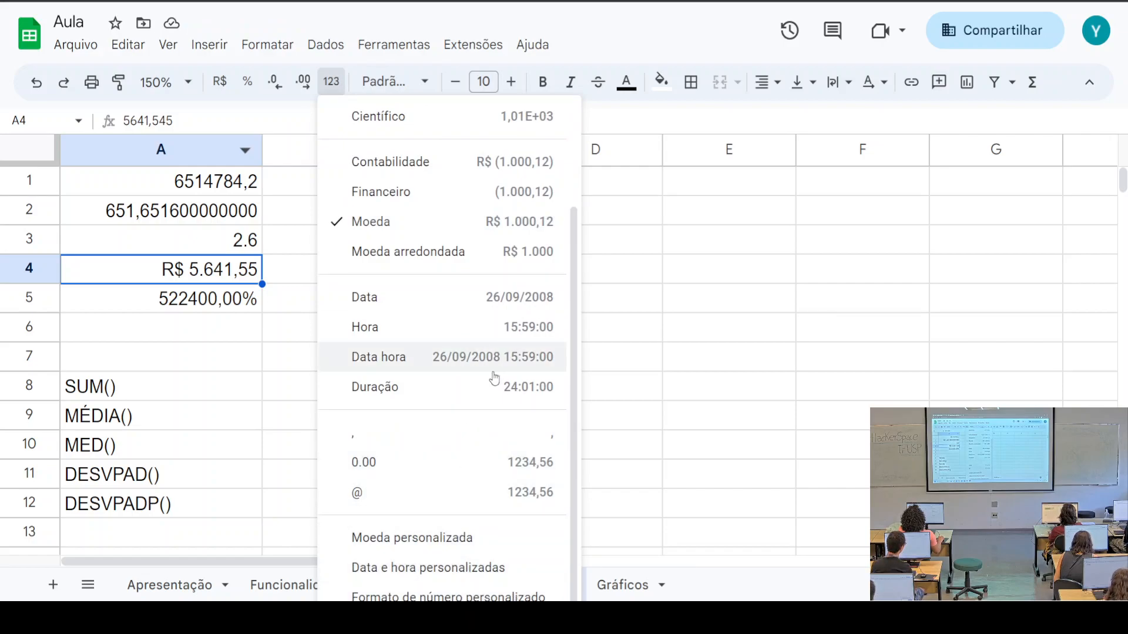
scroll(491, 368, "up", 2)
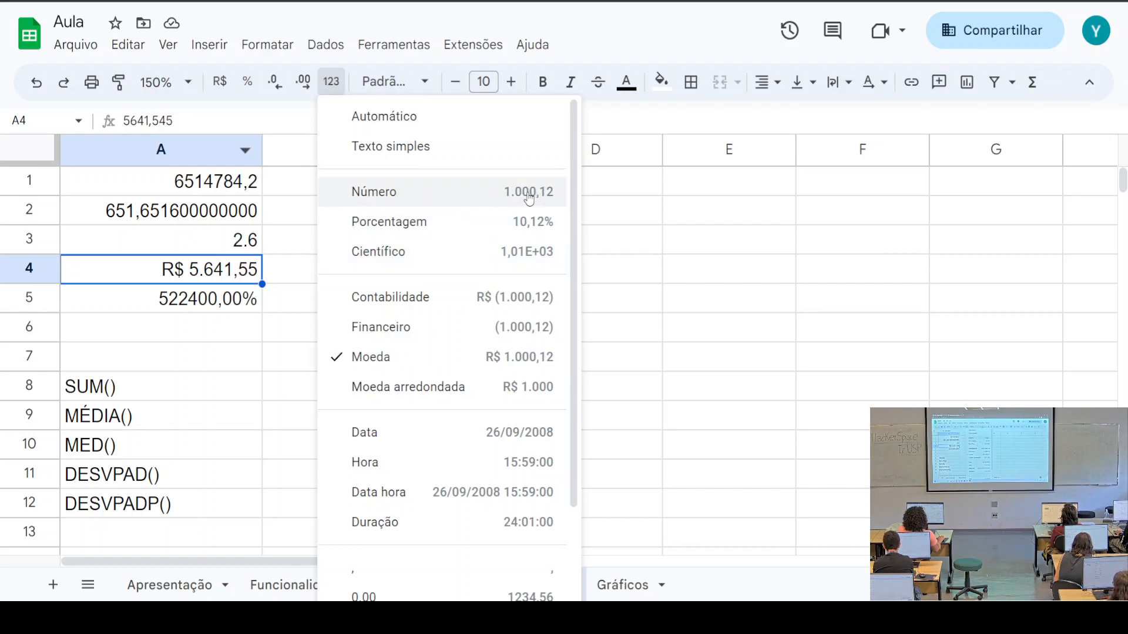
Format A2 as Número, then Porcentagem, then Científico, showing 6,52E+02
left_click(203, 213)
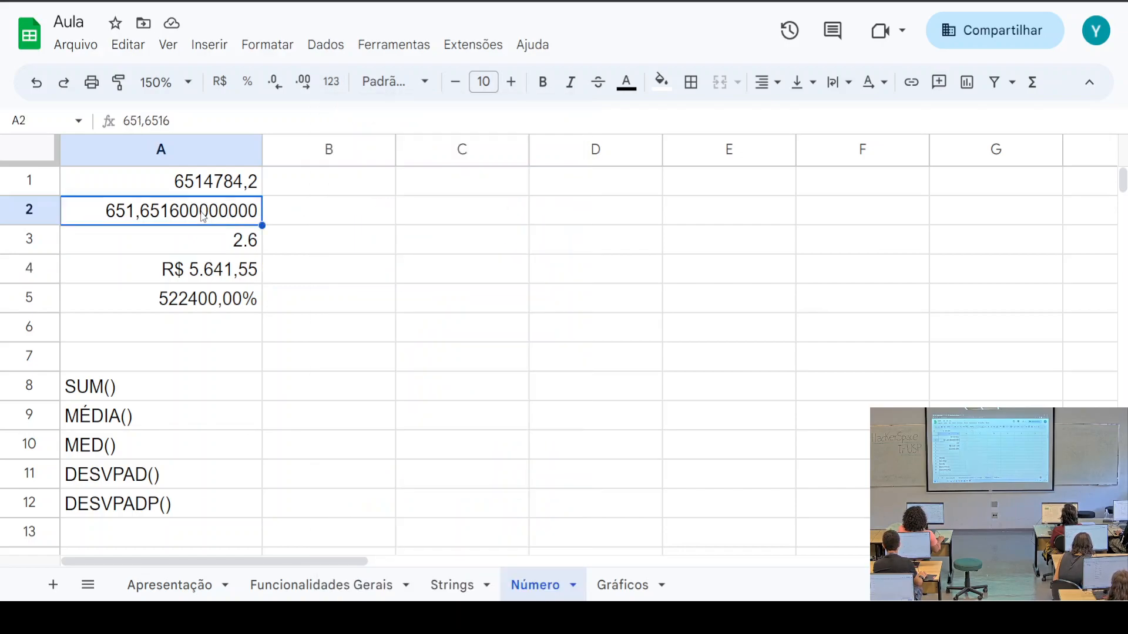
left_click(331, 82)
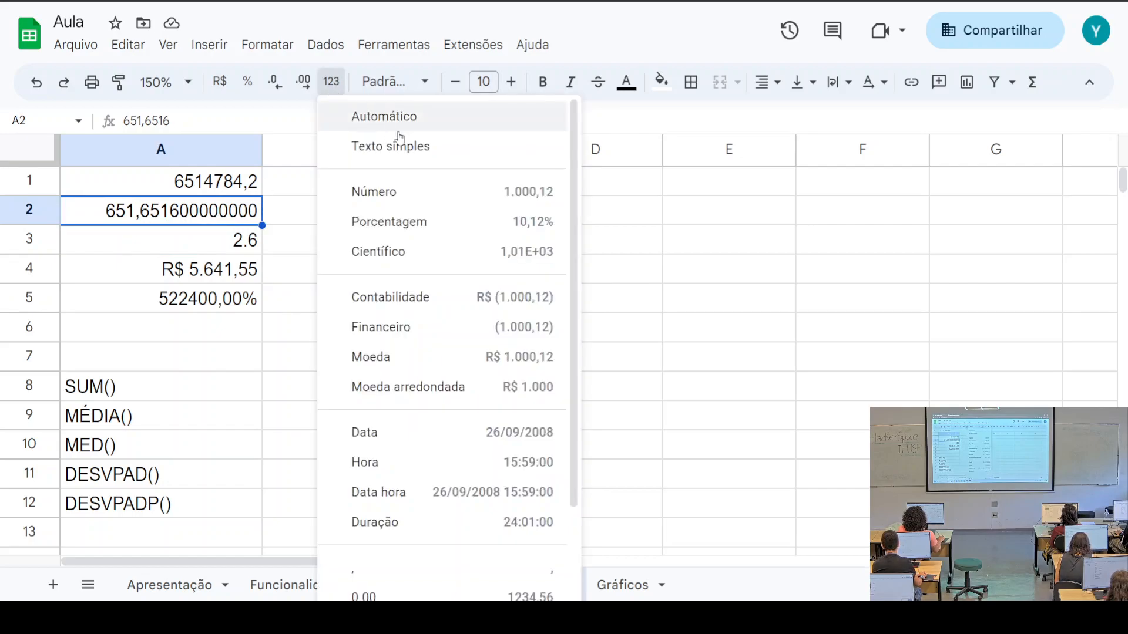
left_click(453, 199)
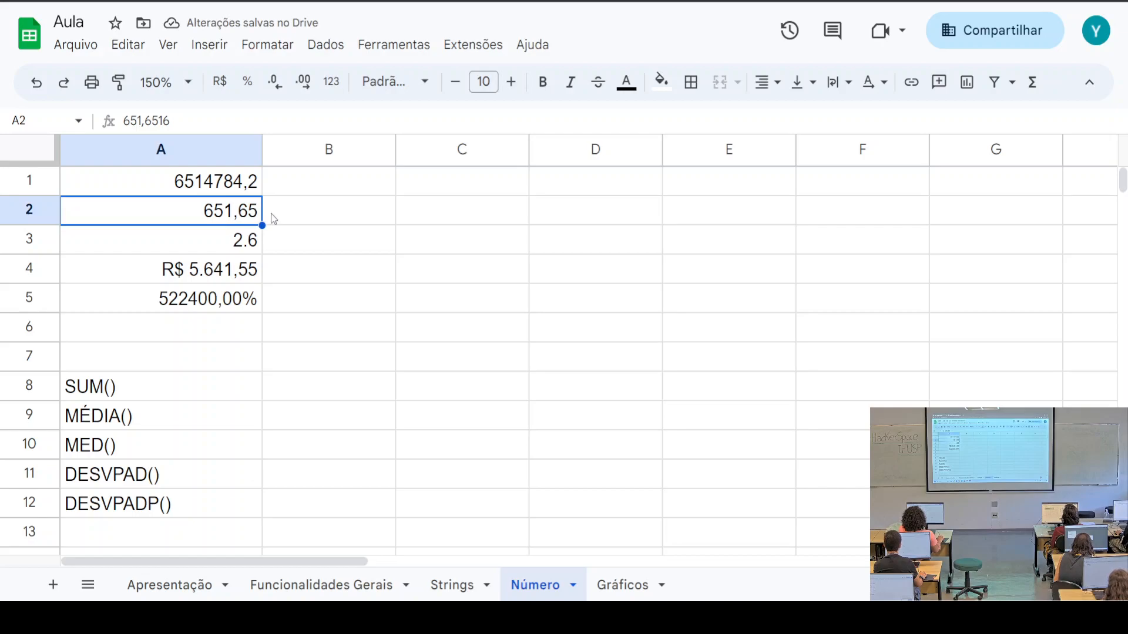
left_click(343, 93)
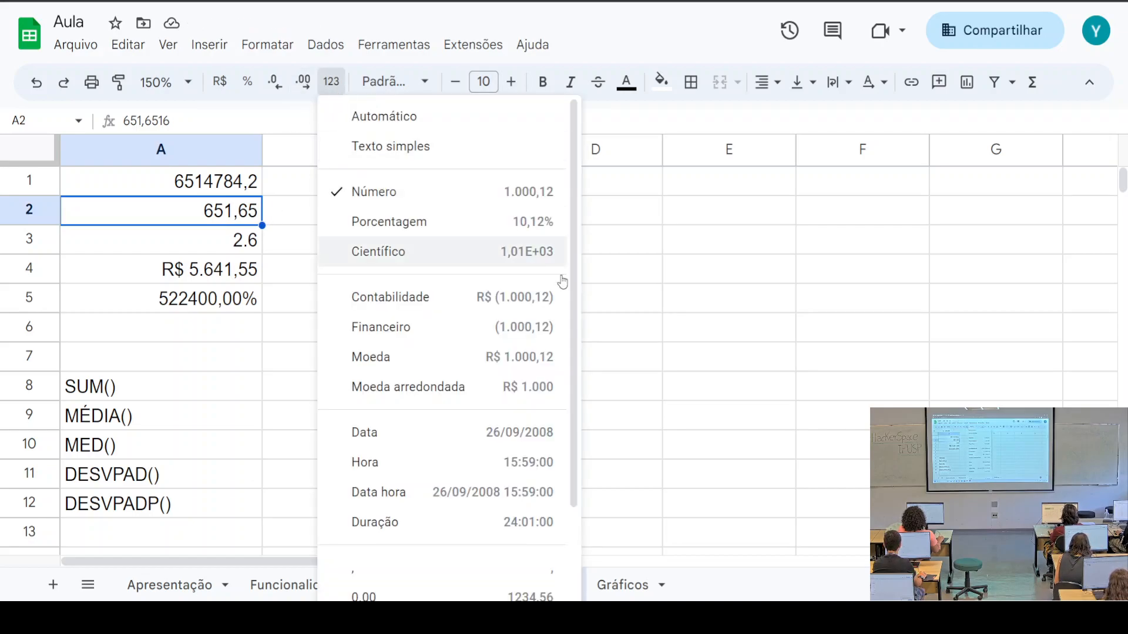
left_click(428, 232)
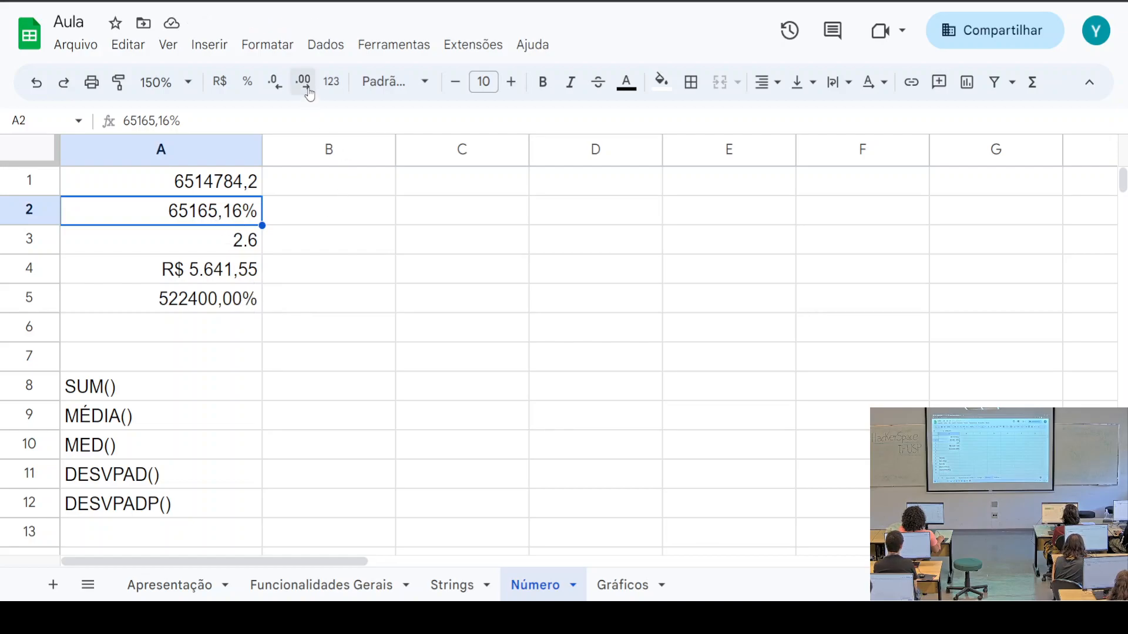
left_click(331, 82)
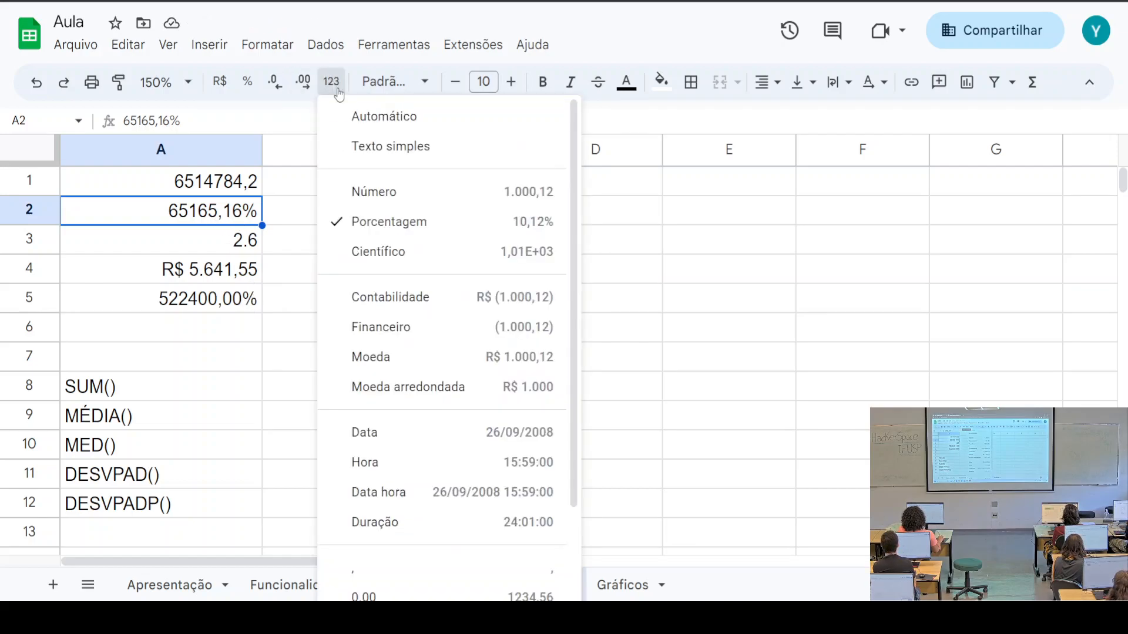
left_click(457, 259)
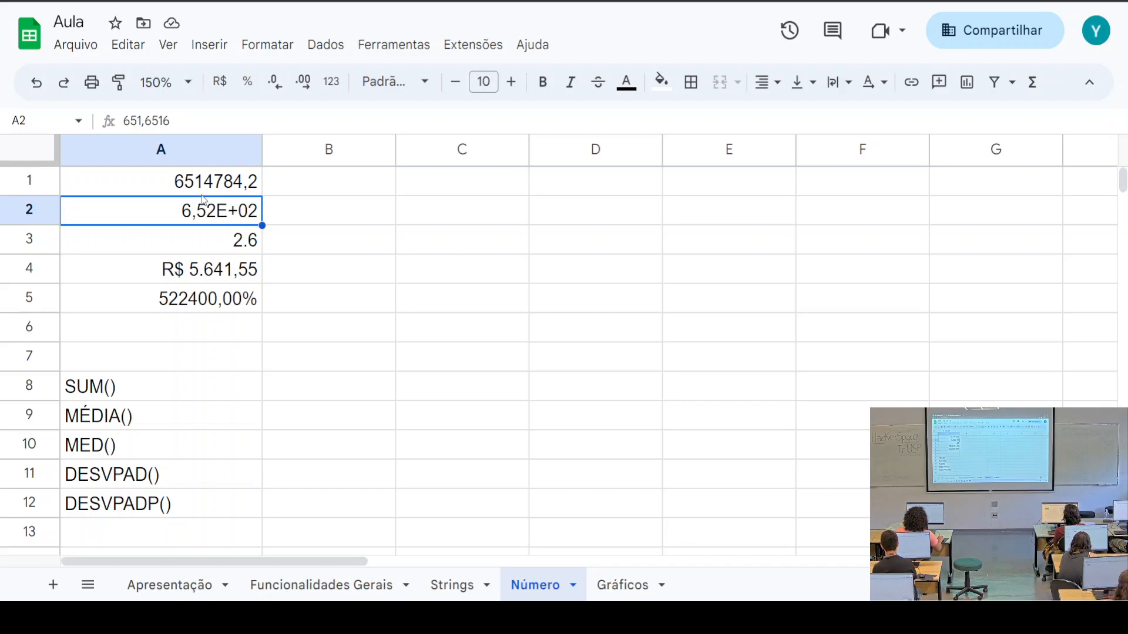
left_click_drag(164, 120, 186, 123)
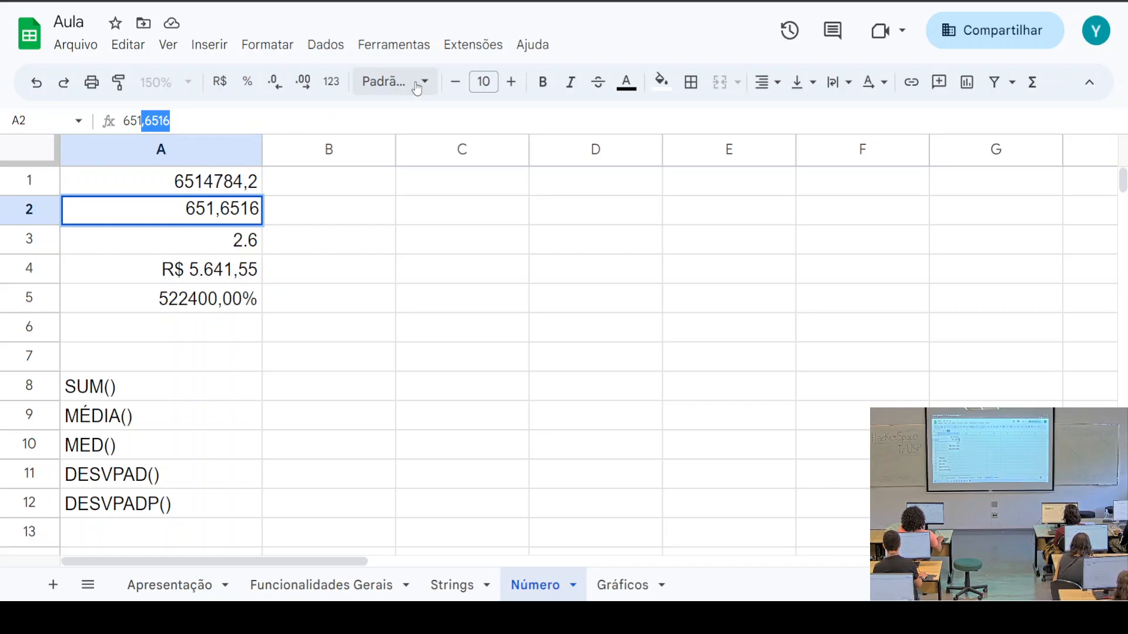
left_click(332, 82)
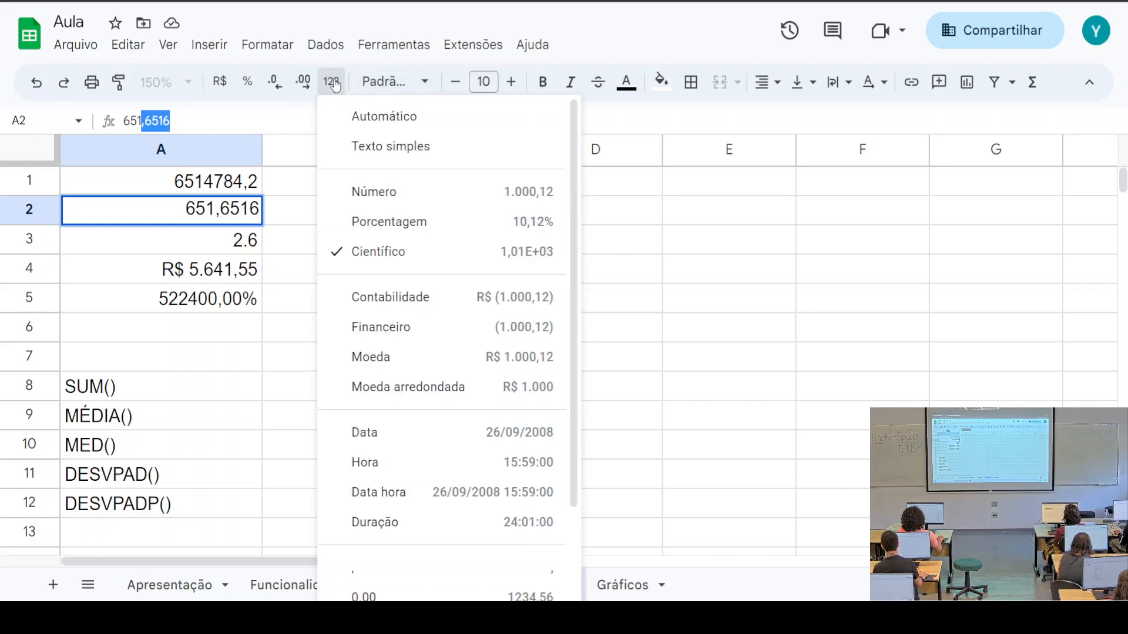
scroll(446, 335, "down", 3)
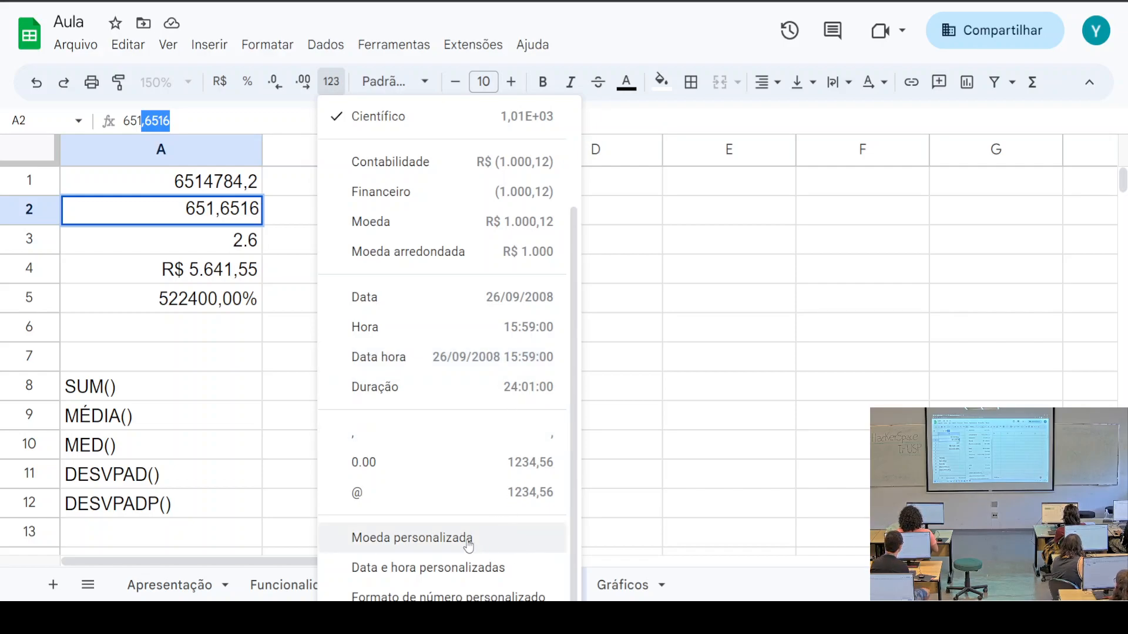
left_click(549, 586)
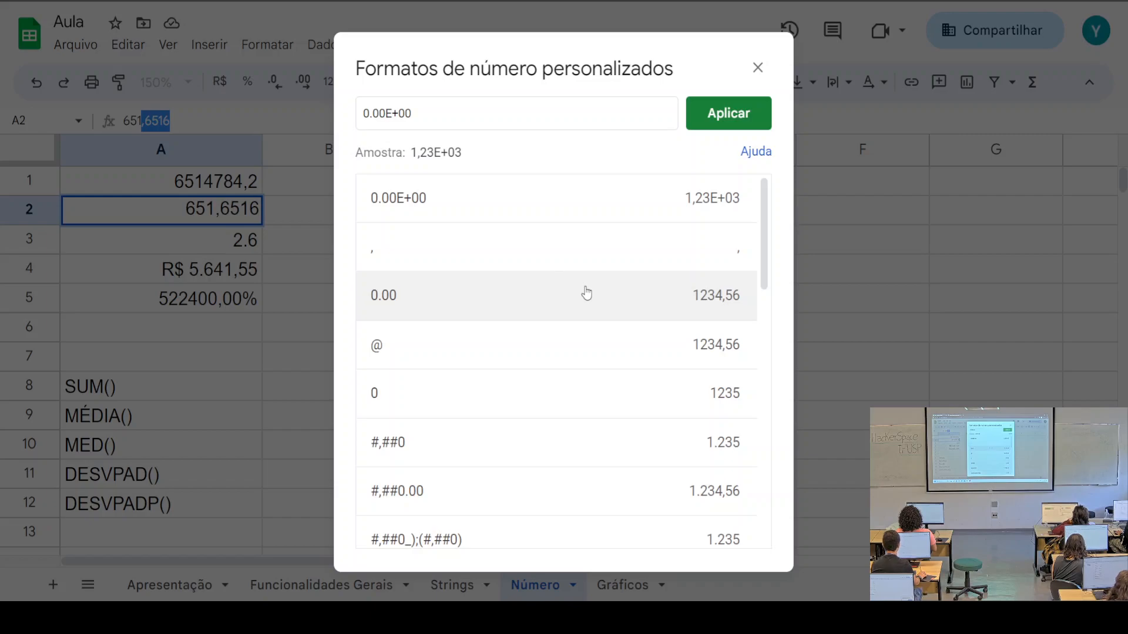
scroll(584, 294, "down", 10)
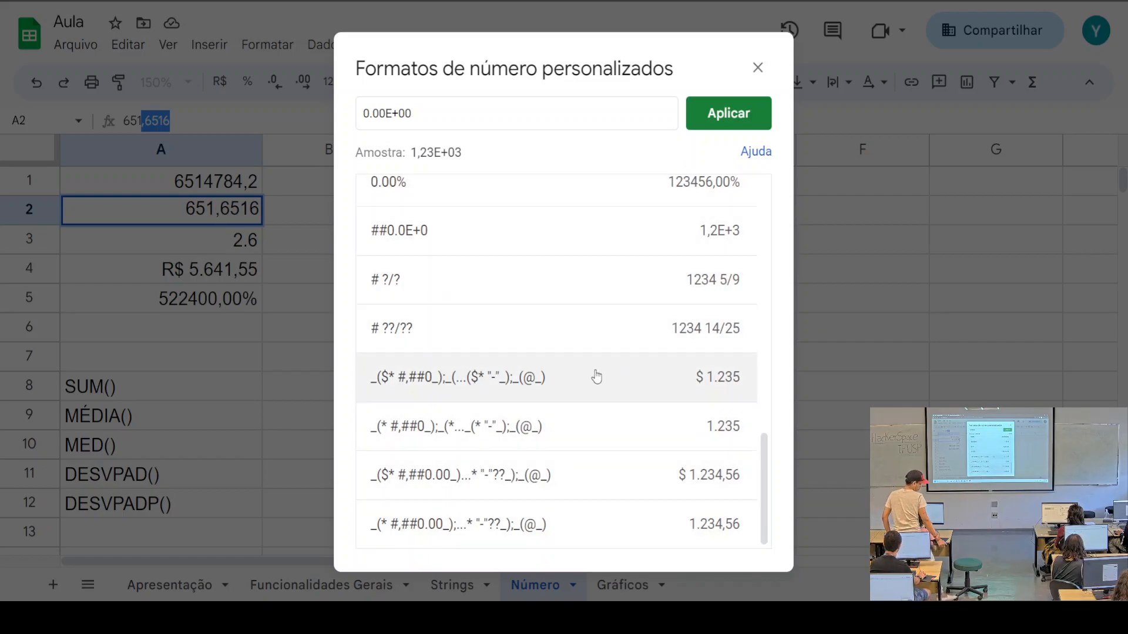
scroll(597, 377, "up", 10)
scroll(597, 376, "up", 1)
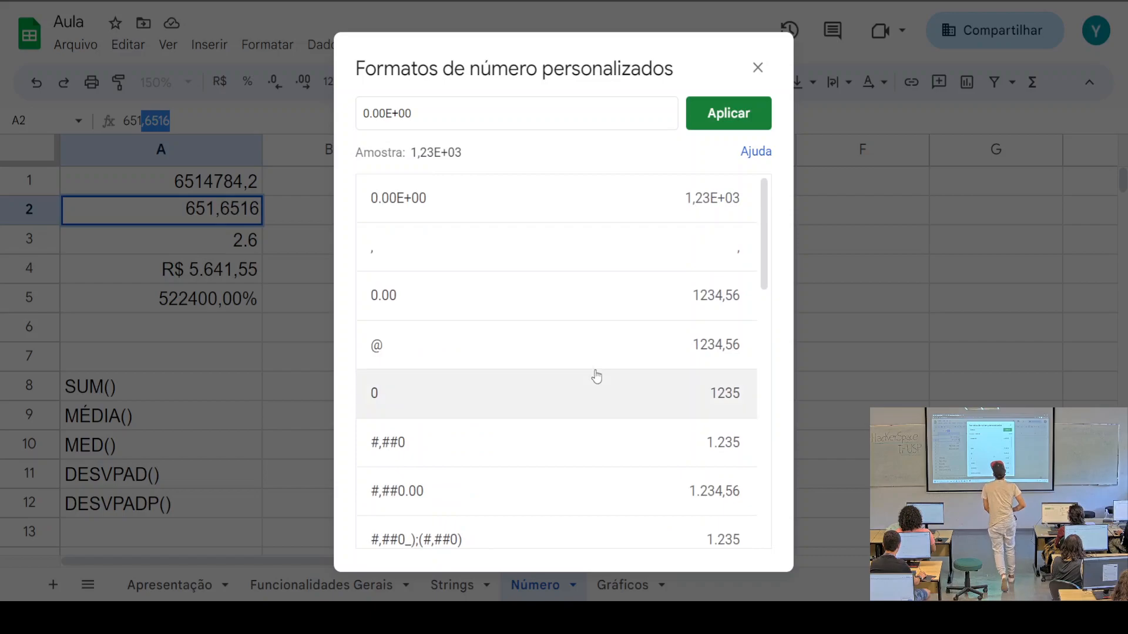
left_click(758, 68)
scroll(197, 346, "down", 1)
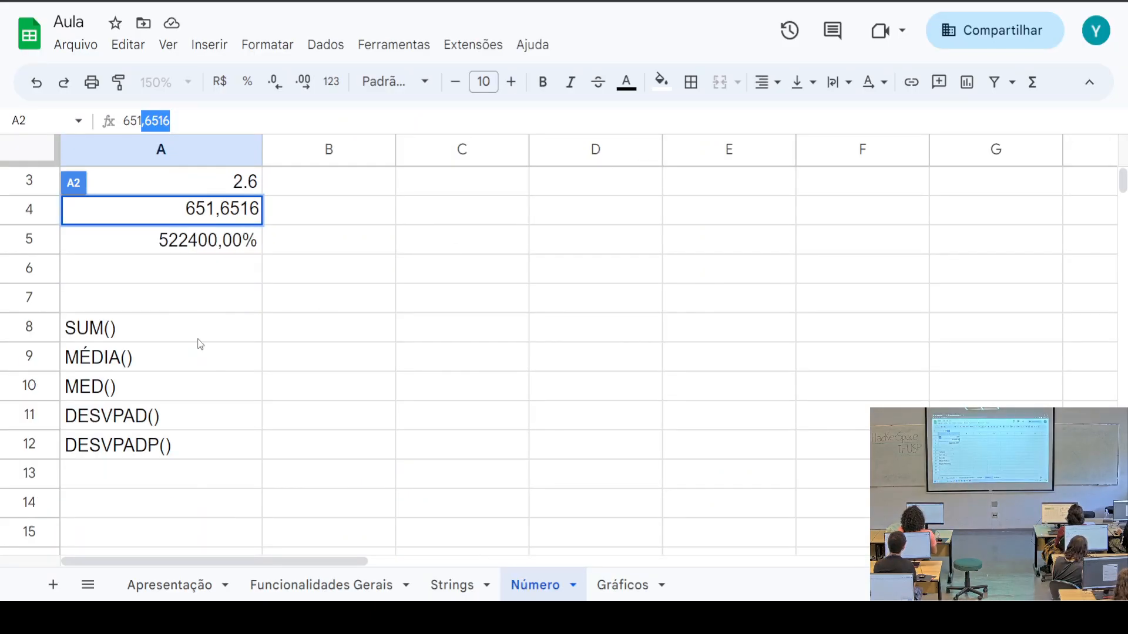
left_click_drag(156, 335, 167, 443)
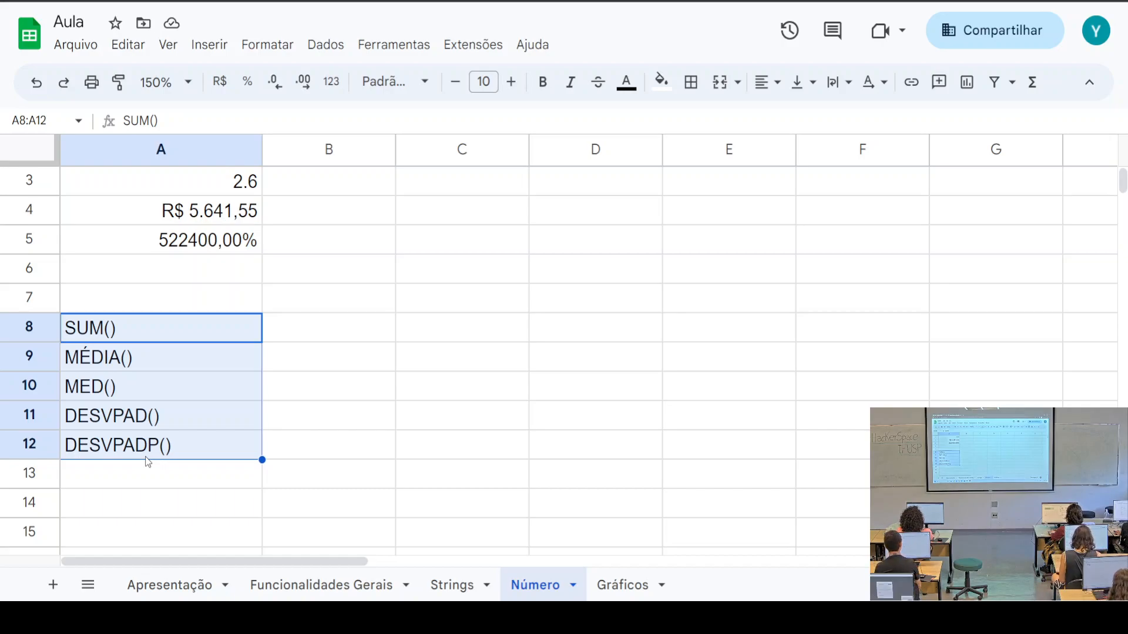
scroll(455, 352, "up", 2)
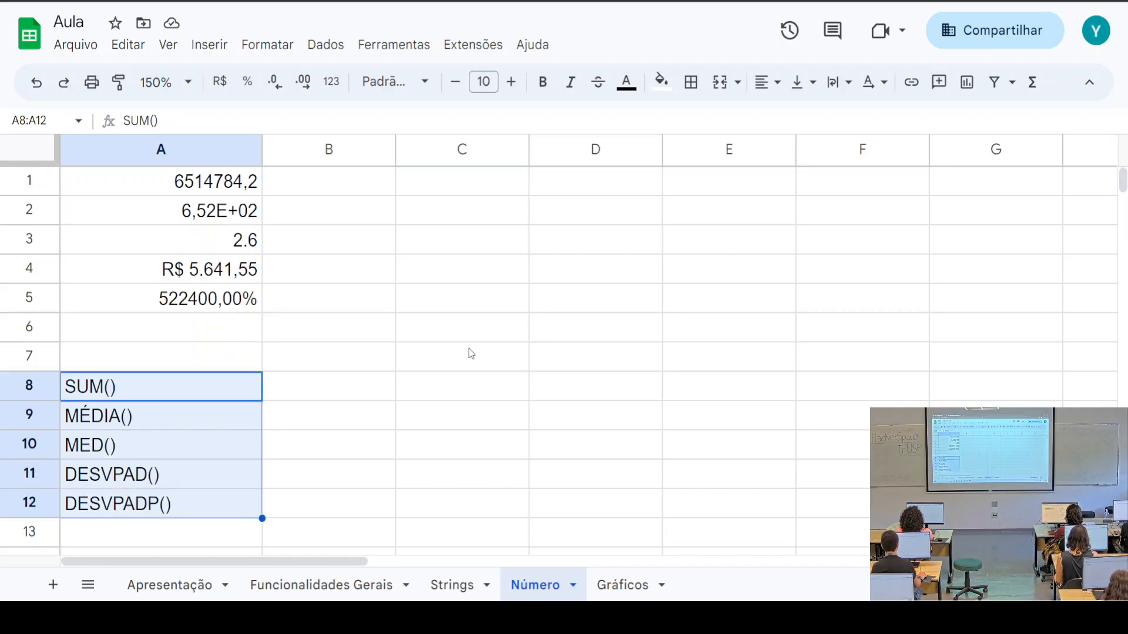
left_click(625, 193)
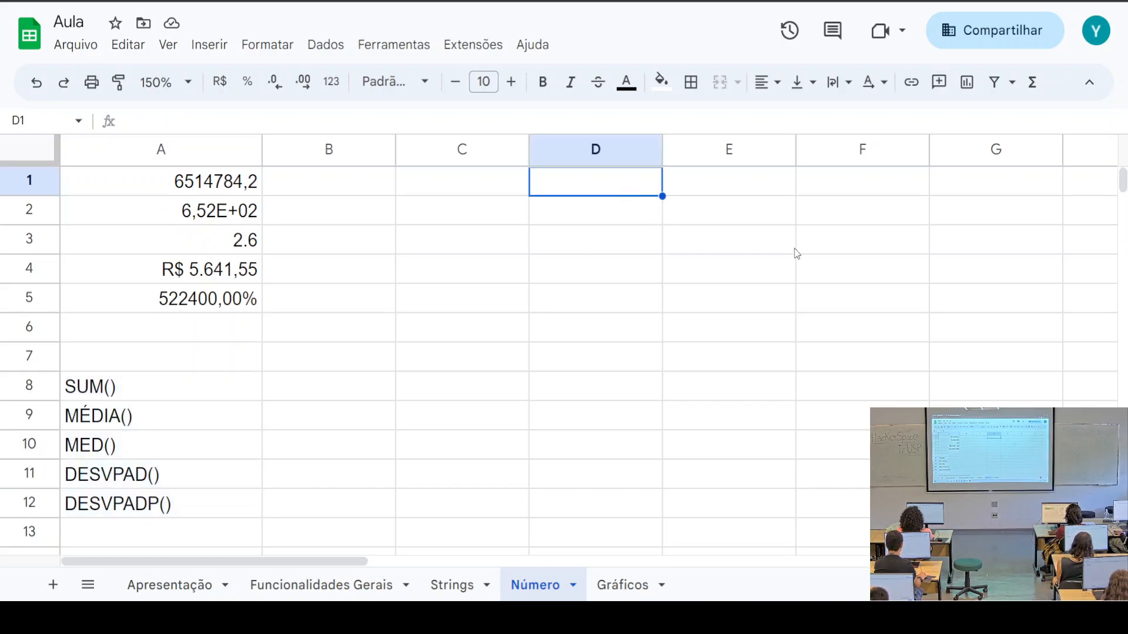
type("5")
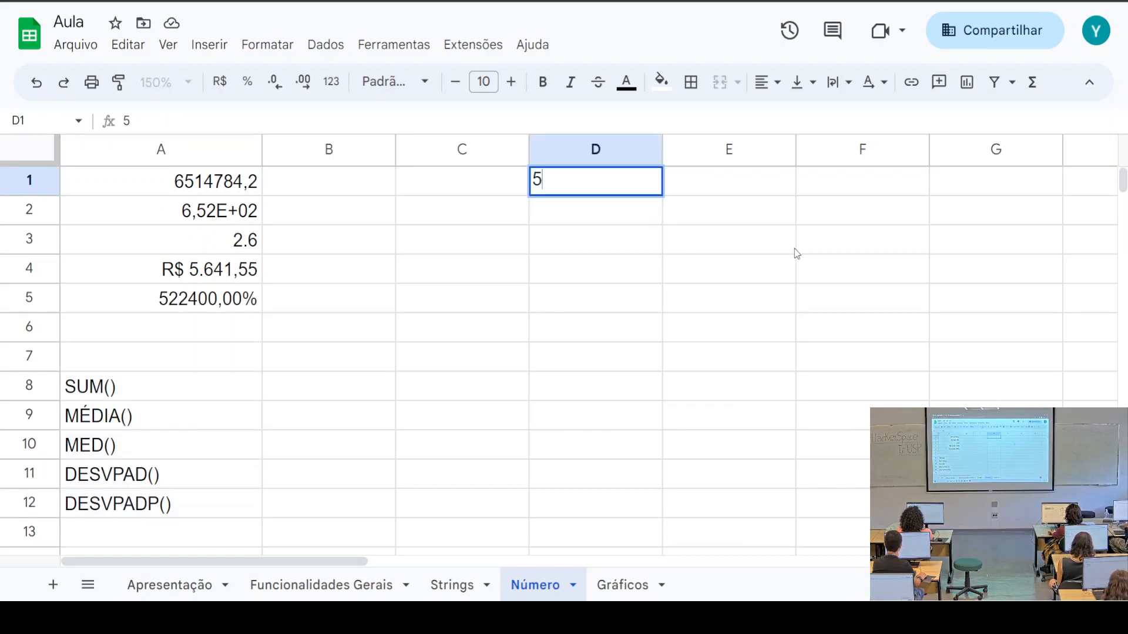
key("Return")
type("575")
key("Return")
type("215")
key("Return")
type("2")
key("Return")
type("5")
key("Return")
type("58")
key("Return")
type("228")
key("Return")
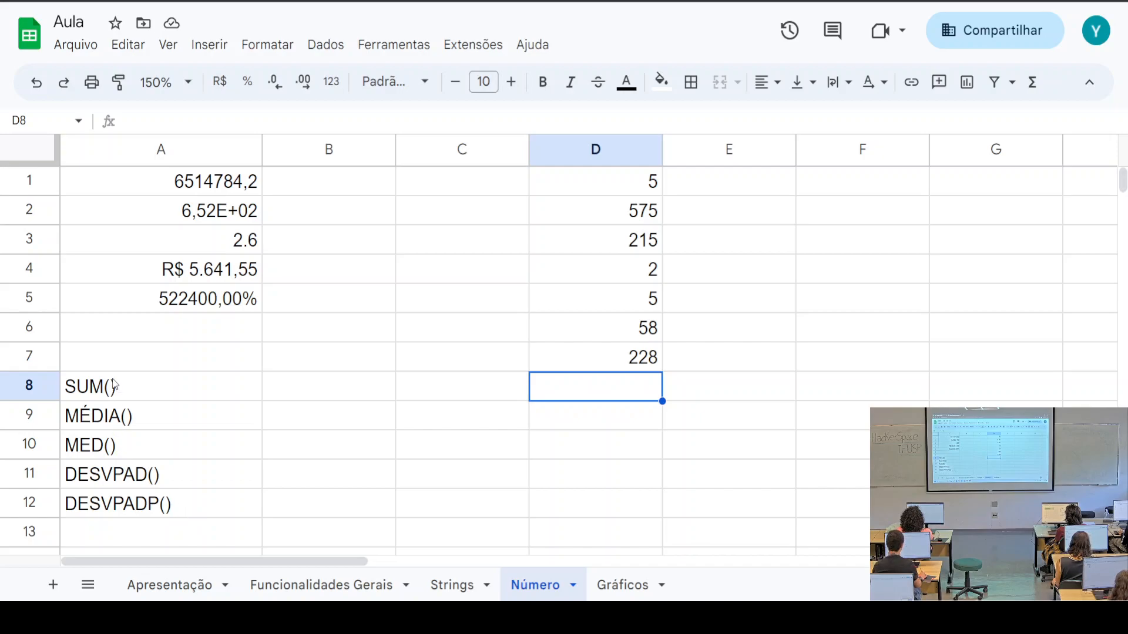
left_click(78, 392)
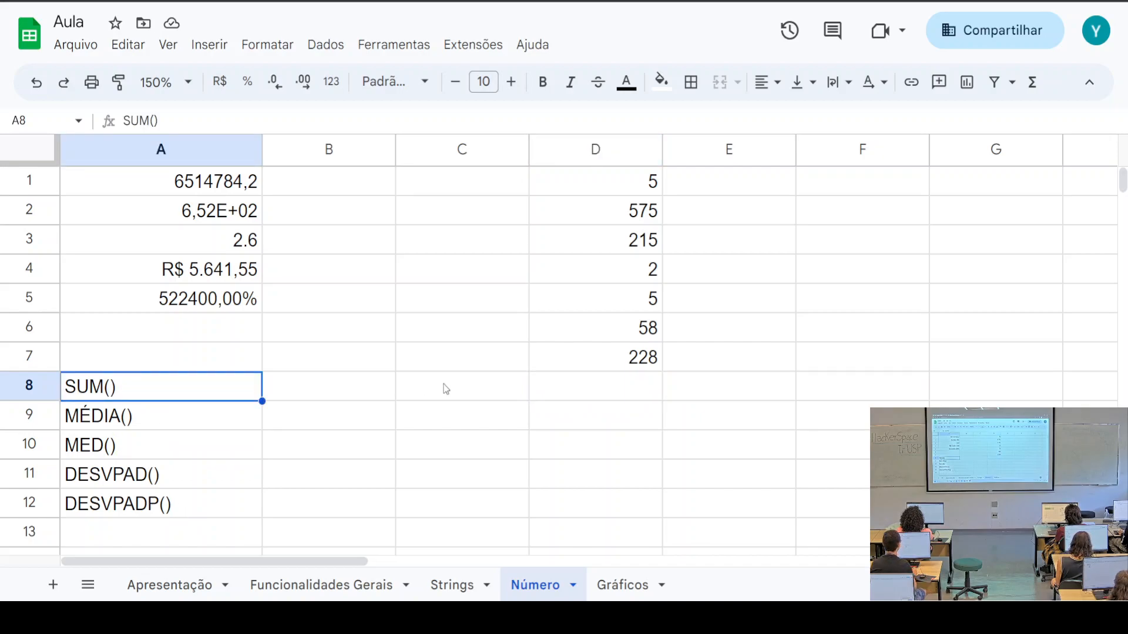
left_click(607, 398)
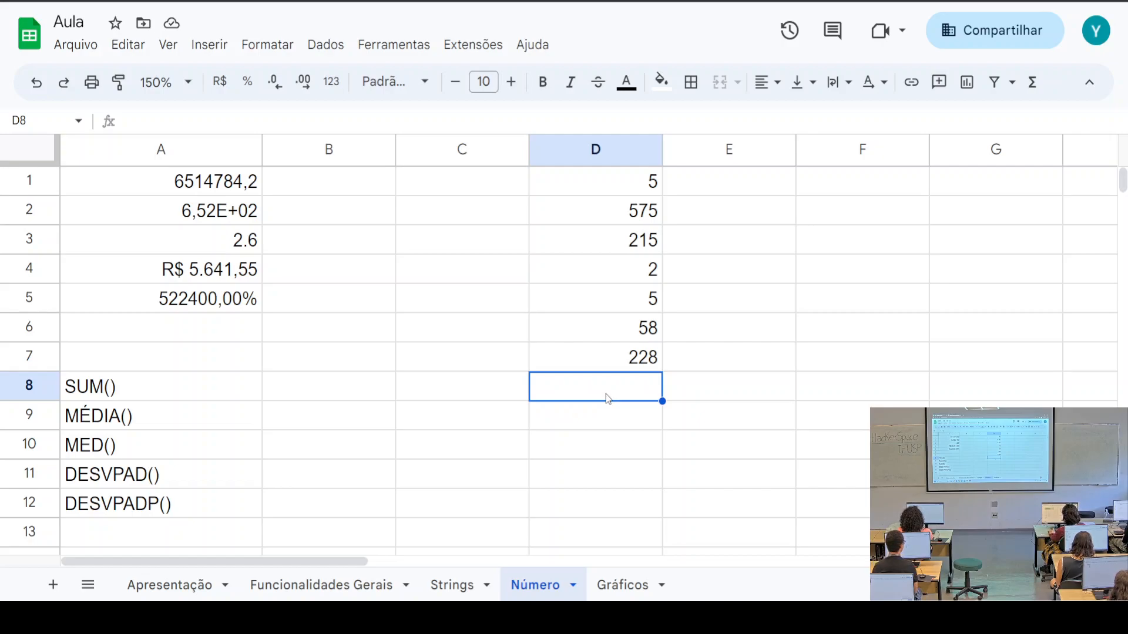
Enter =SOMA(D1:D7) in D8 from the suggestion, giving the total 1088
type("=")
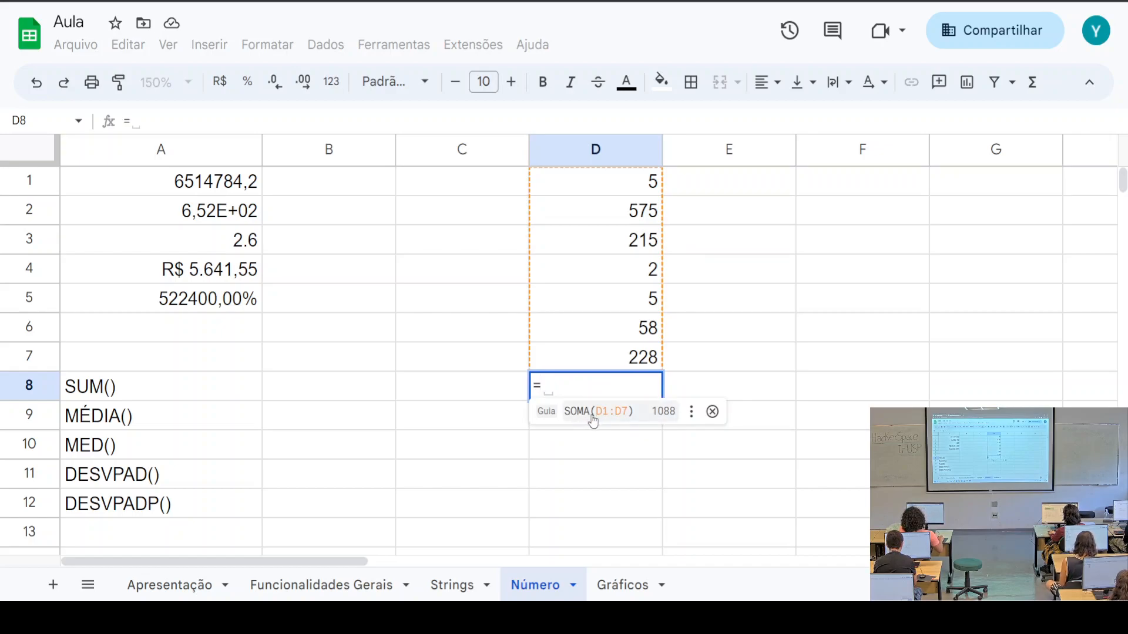
left_click(592, 415)
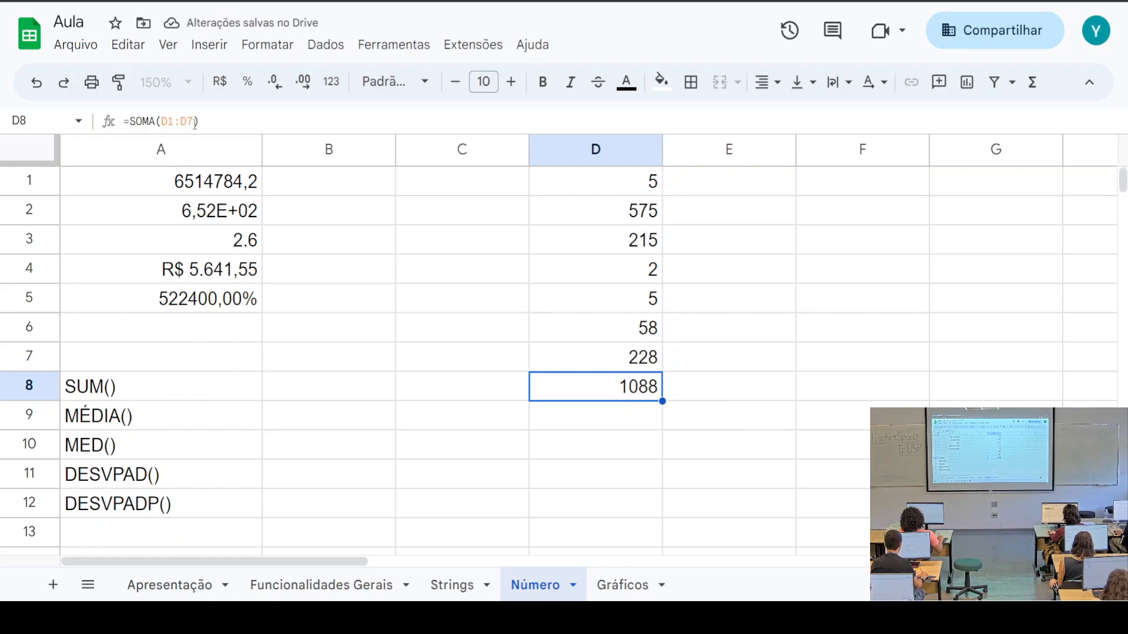
left_click_drag(208, 121, 143, 122)
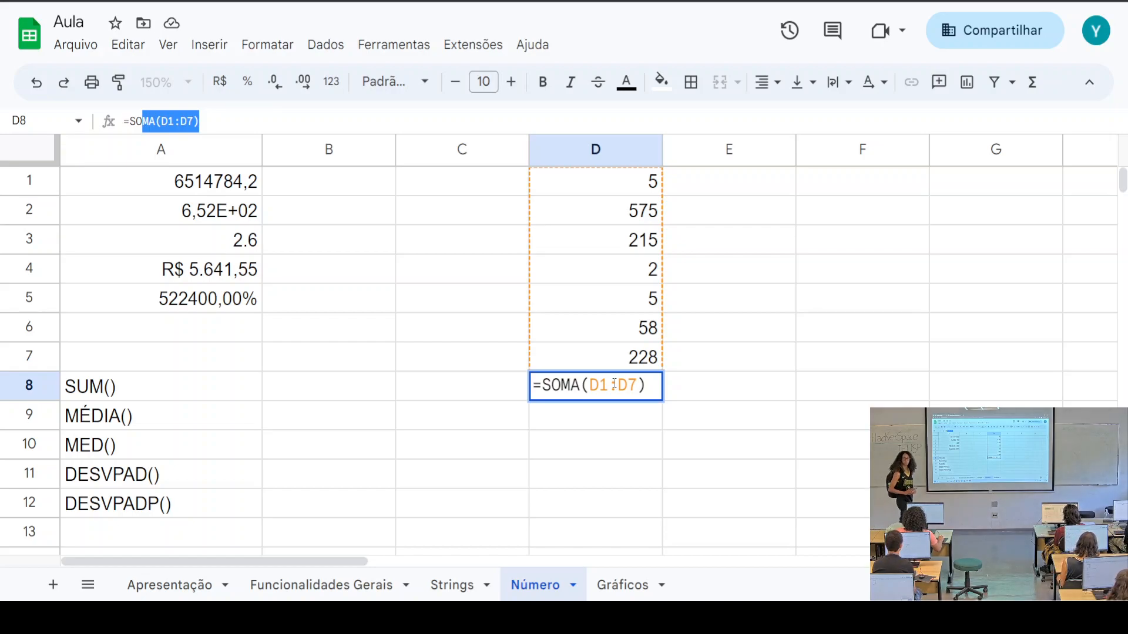
left_click_drag(591, 386, 638, 386)
left_click(666, 409)
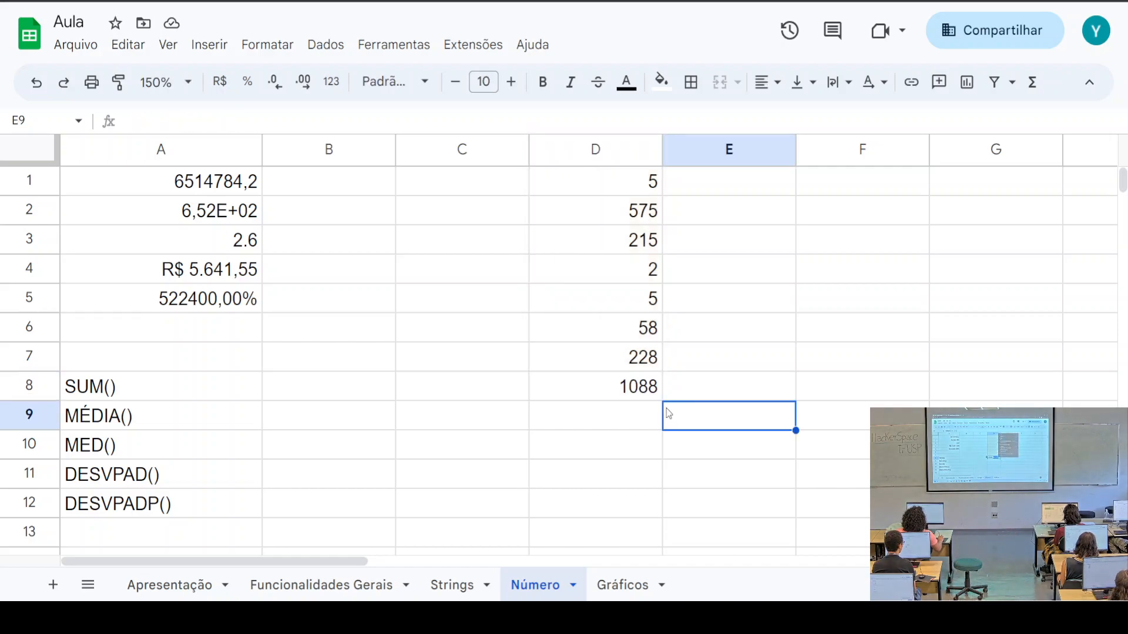
left_click(638, 394)
left_click(157, 122)
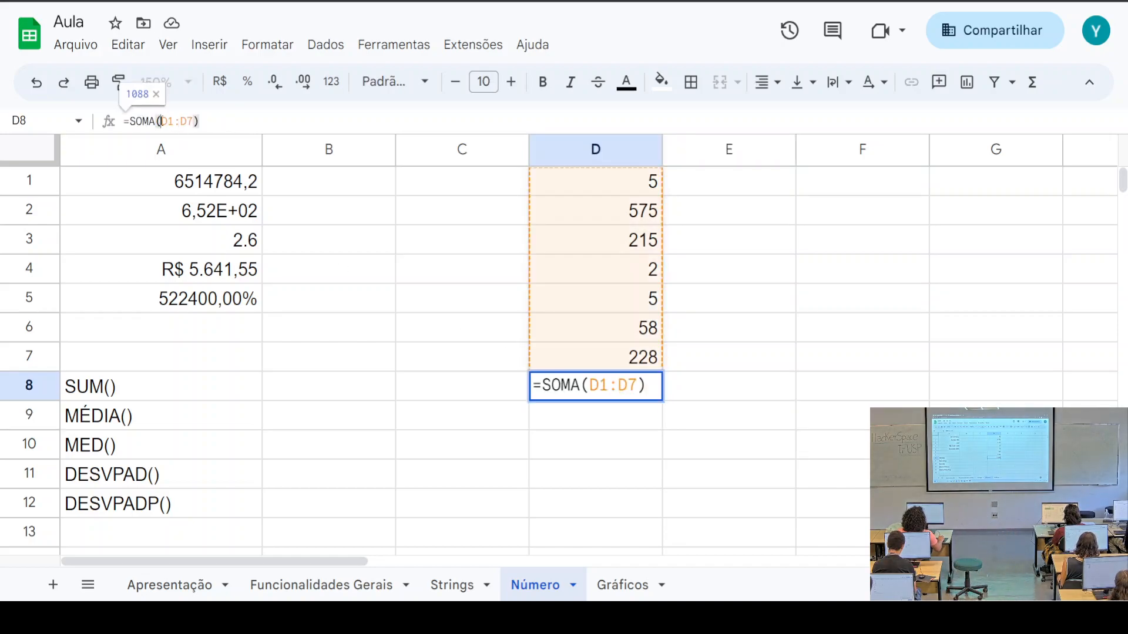
left_click_drag(161, 121, 194, 122)
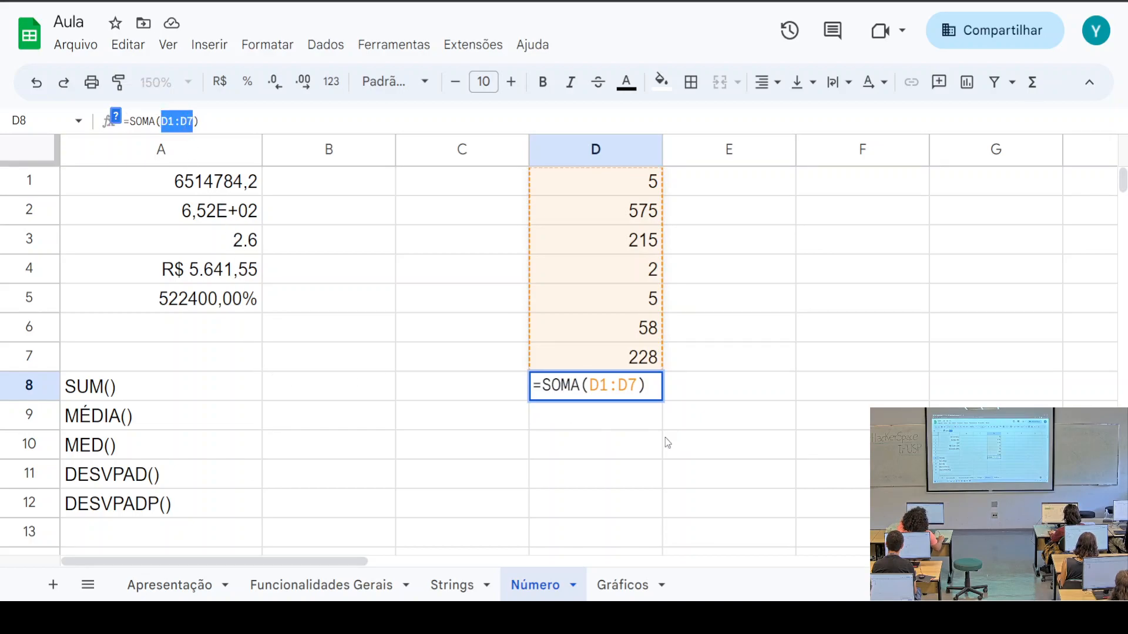
key("Return")
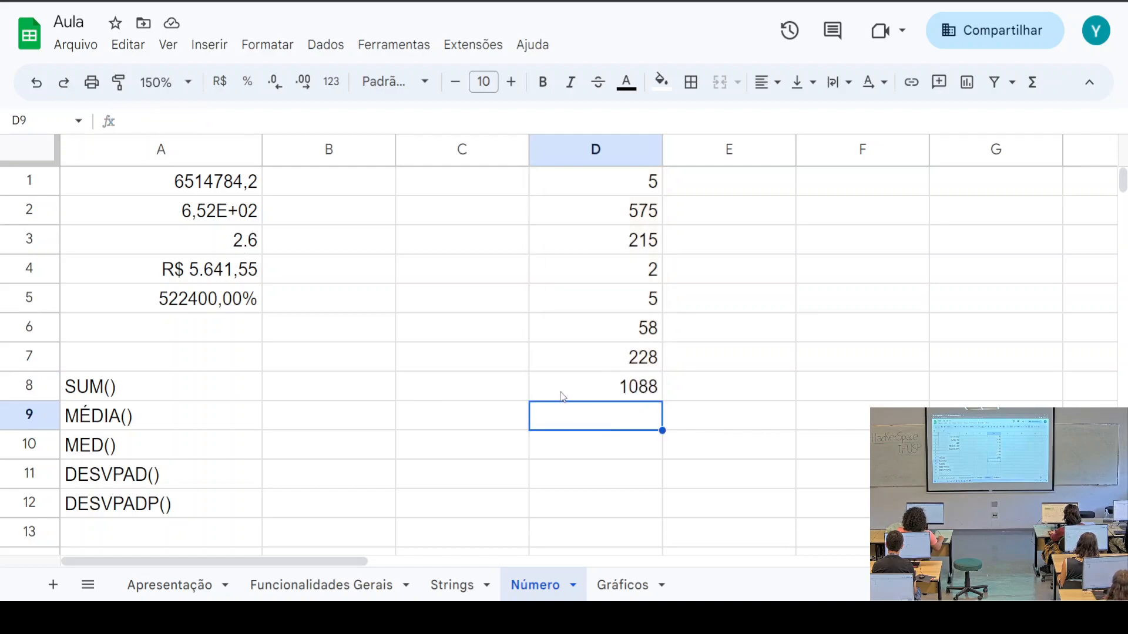
left_click_drag(555, 385, 577, 514)
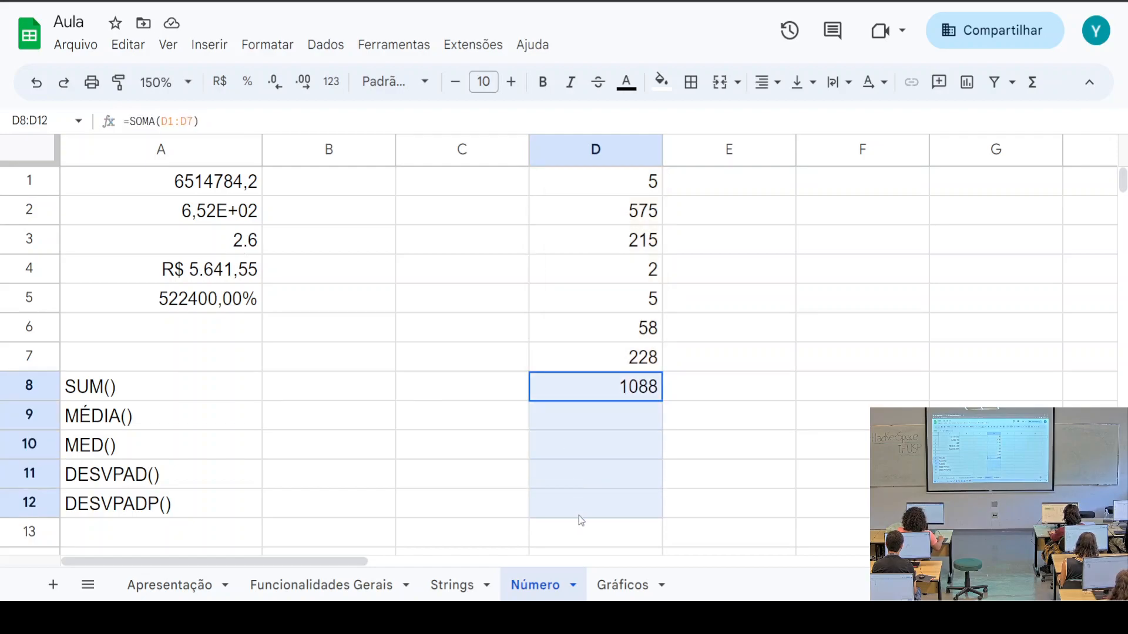
Apply all borders to cells D8:D12, then move down to D9
left_click(691, 81)
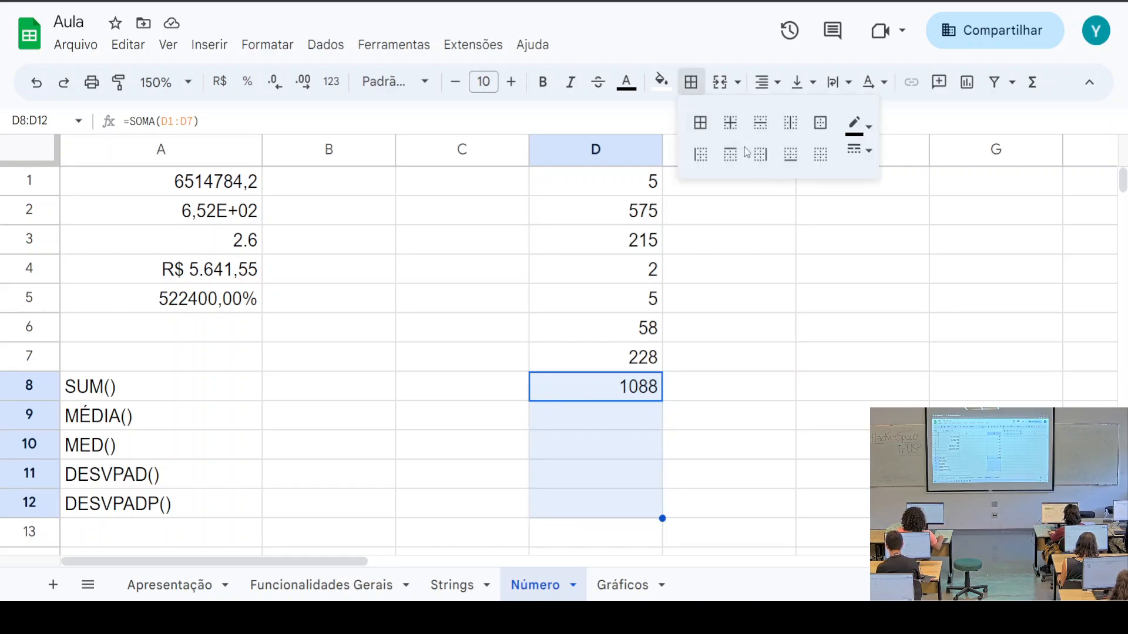
left_click(706, 130)
key("Down")
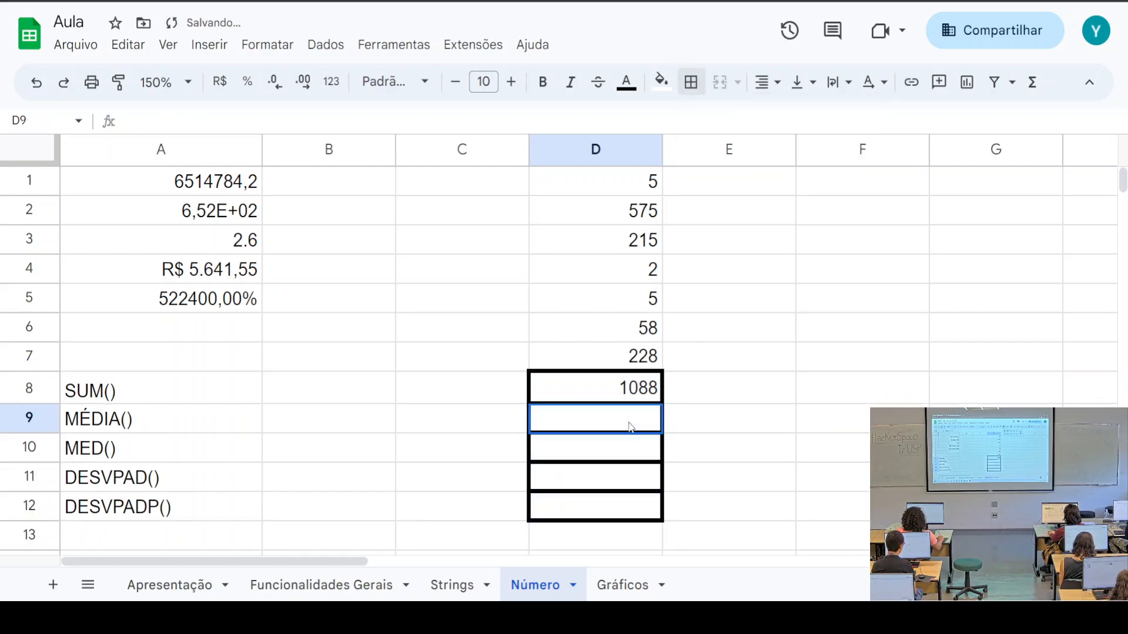
Begin the average formula in D9 by typing =M
scroll(795, 414, "down", 2)
scroll(796, 414, "up", 2)
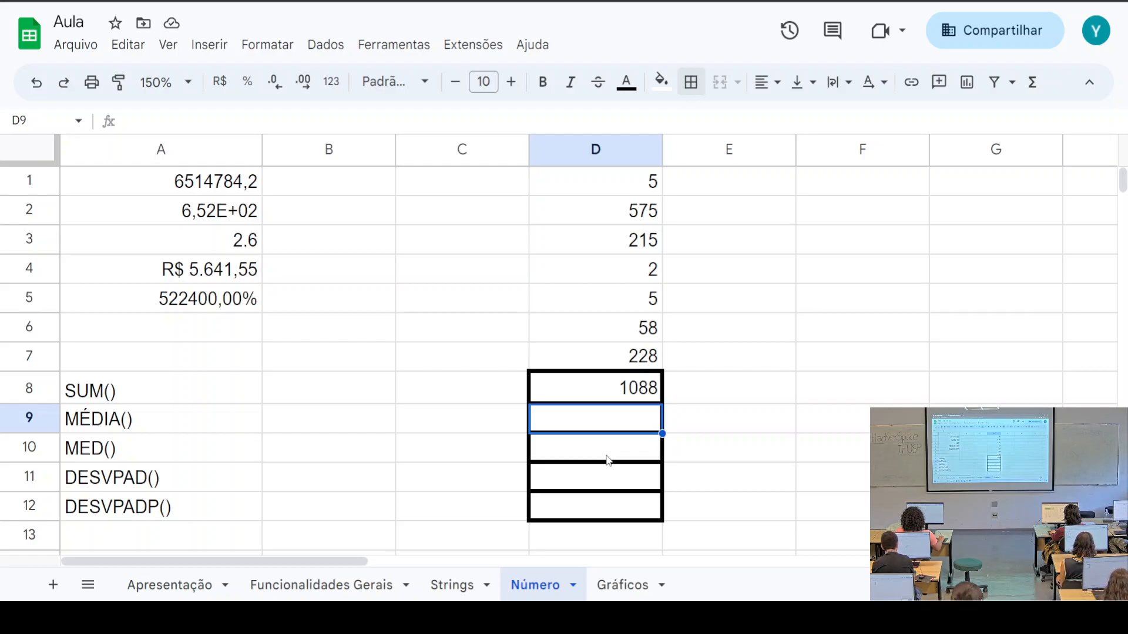
type("=")
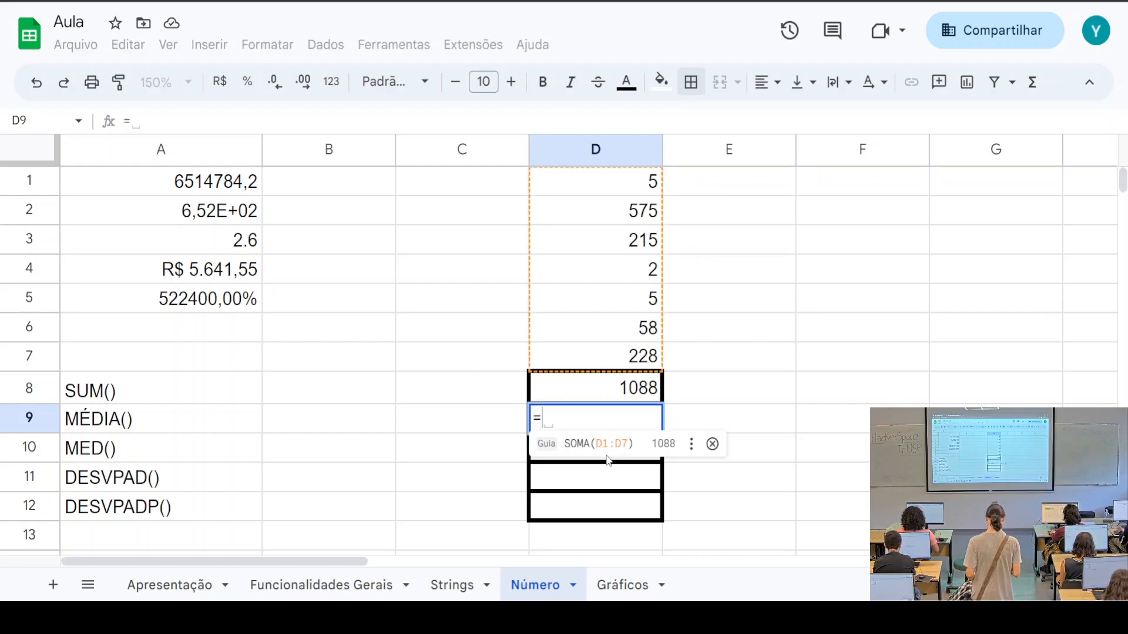
type("MÉ")
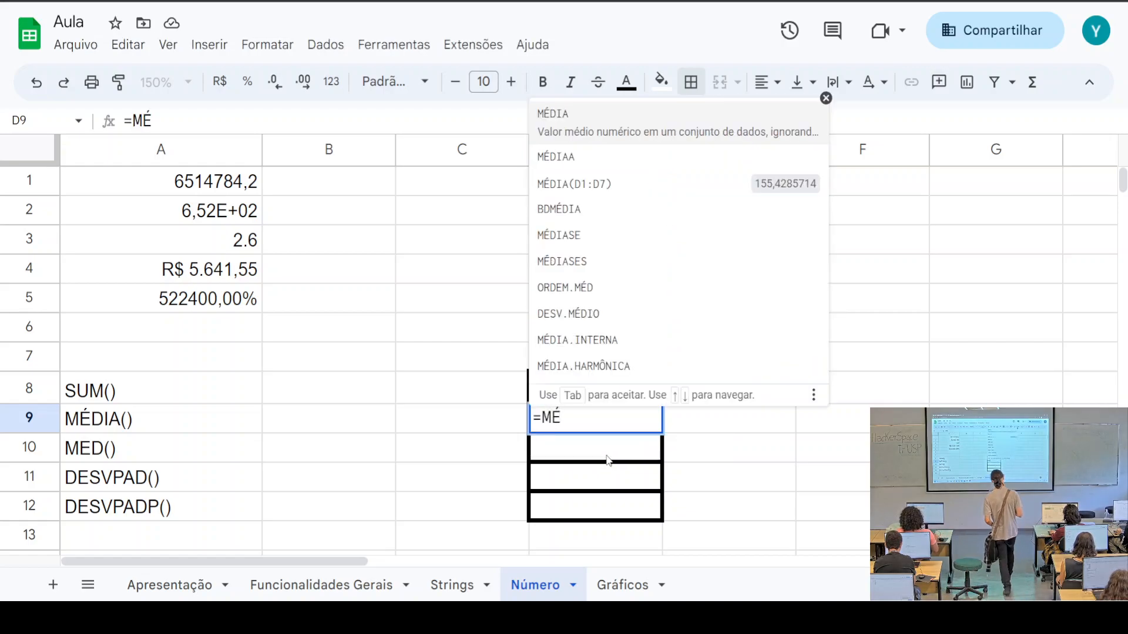
Complete =MÉDIA(d1:d7) in D9, giving the average 155,4285714
type("DIA")
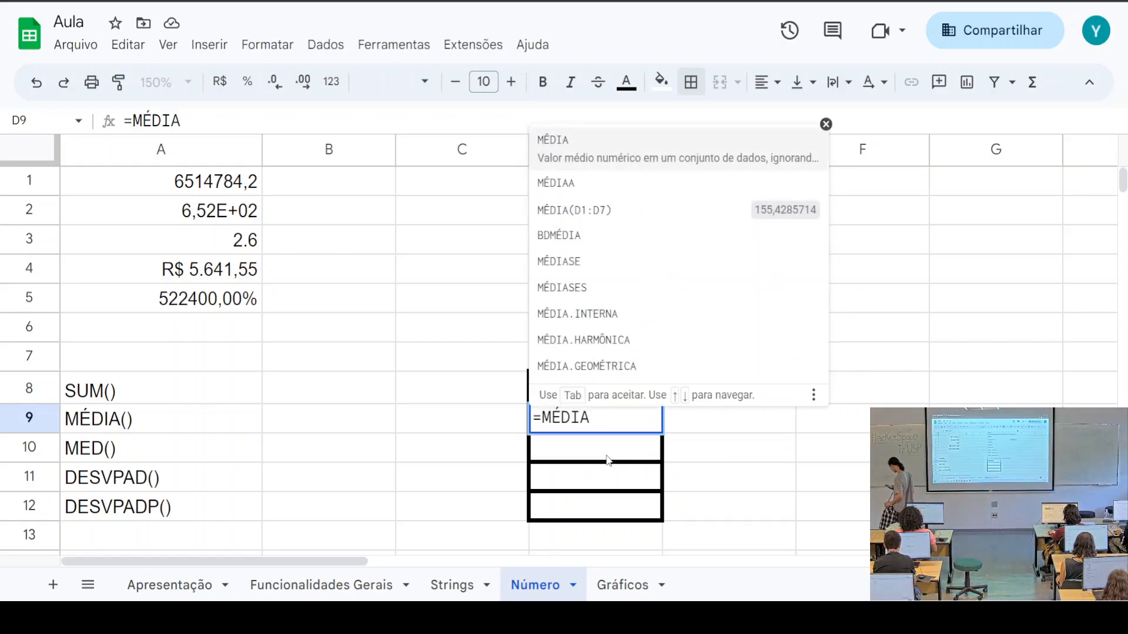
type("(")
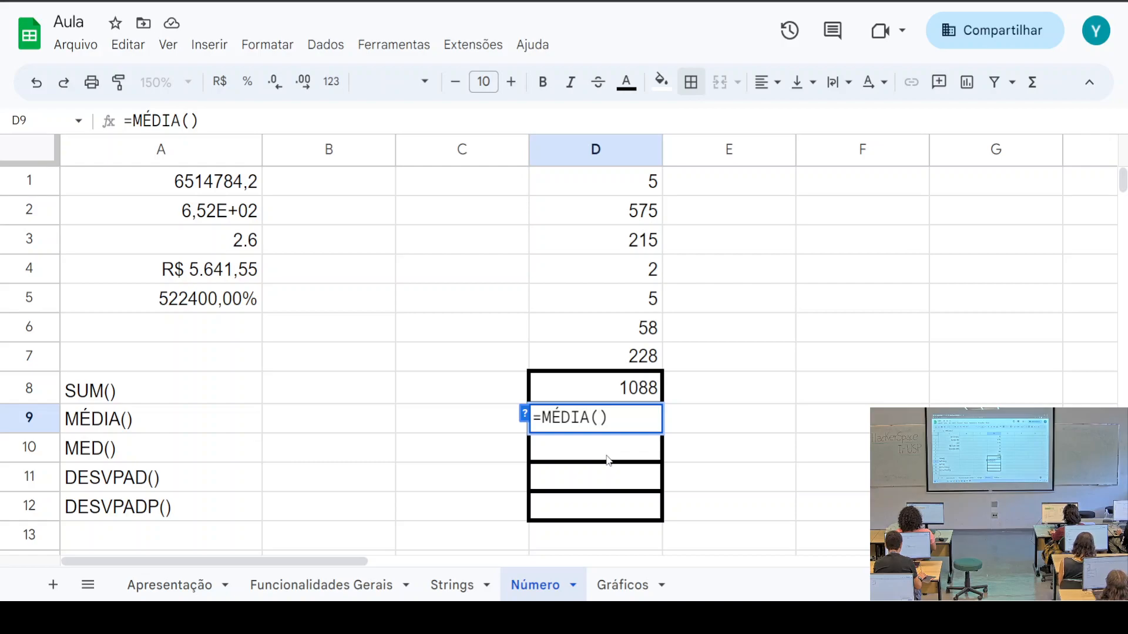
type("d1:")
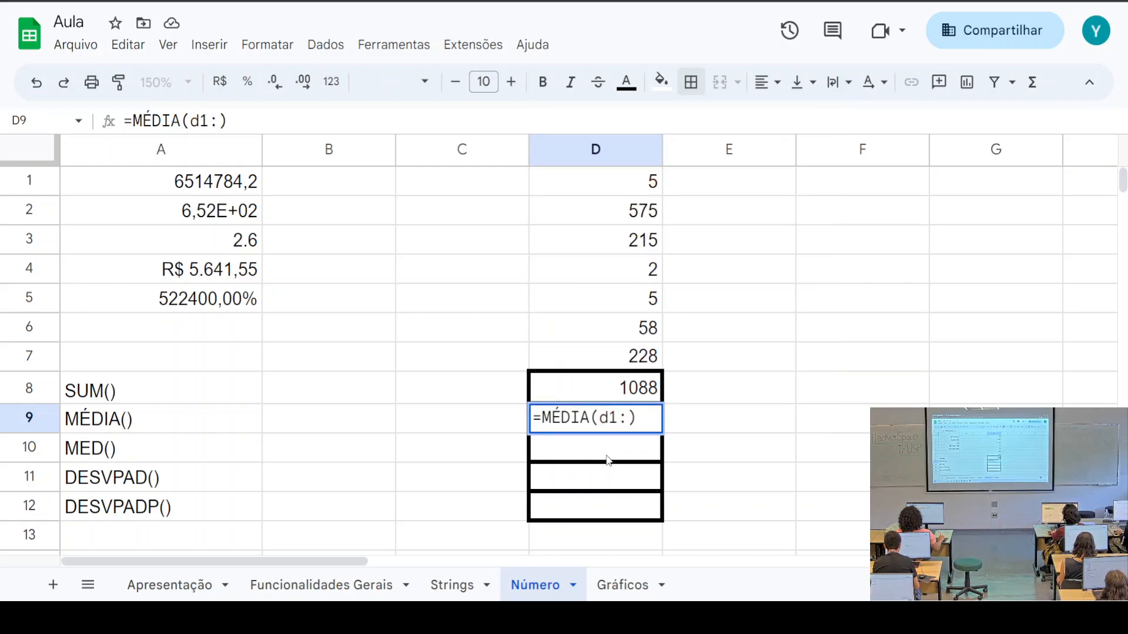
type("d")
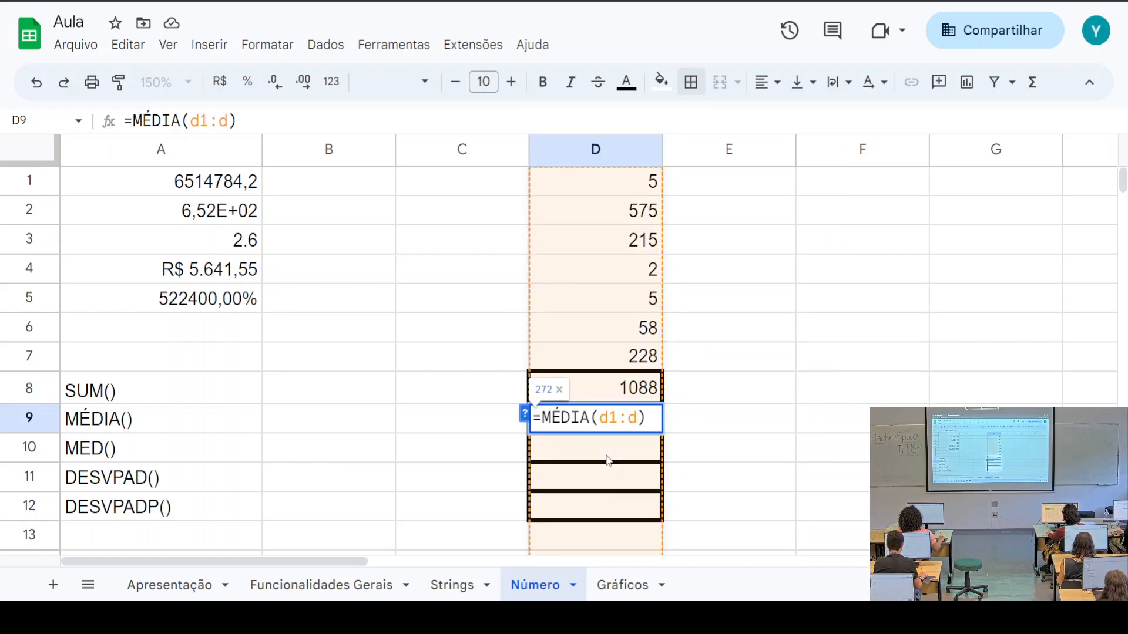
type("7")
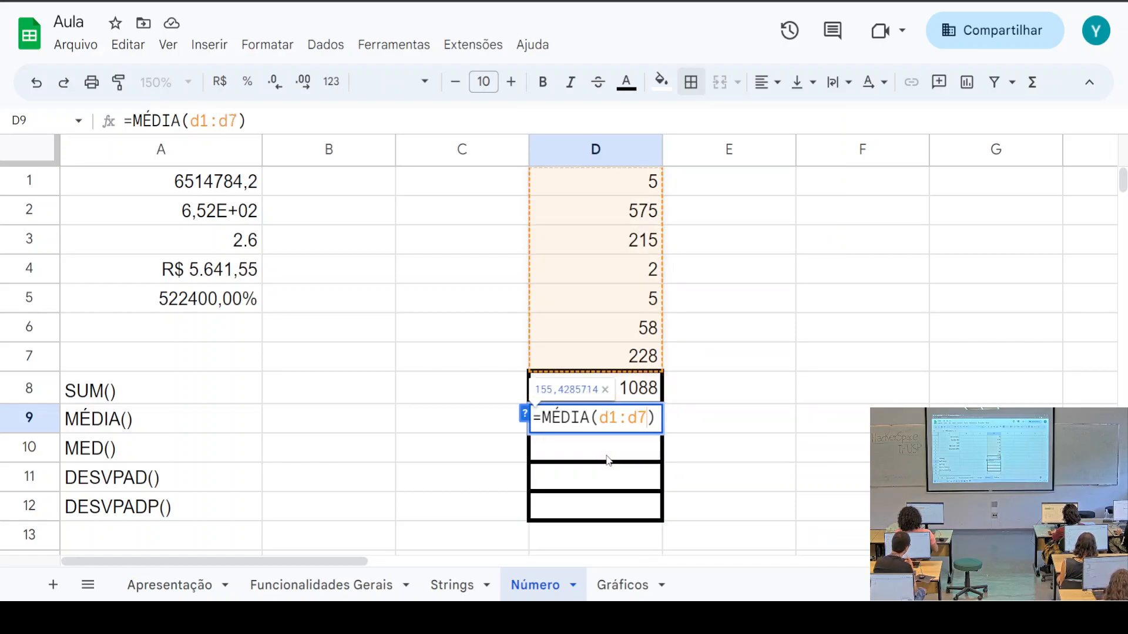
key("Return")
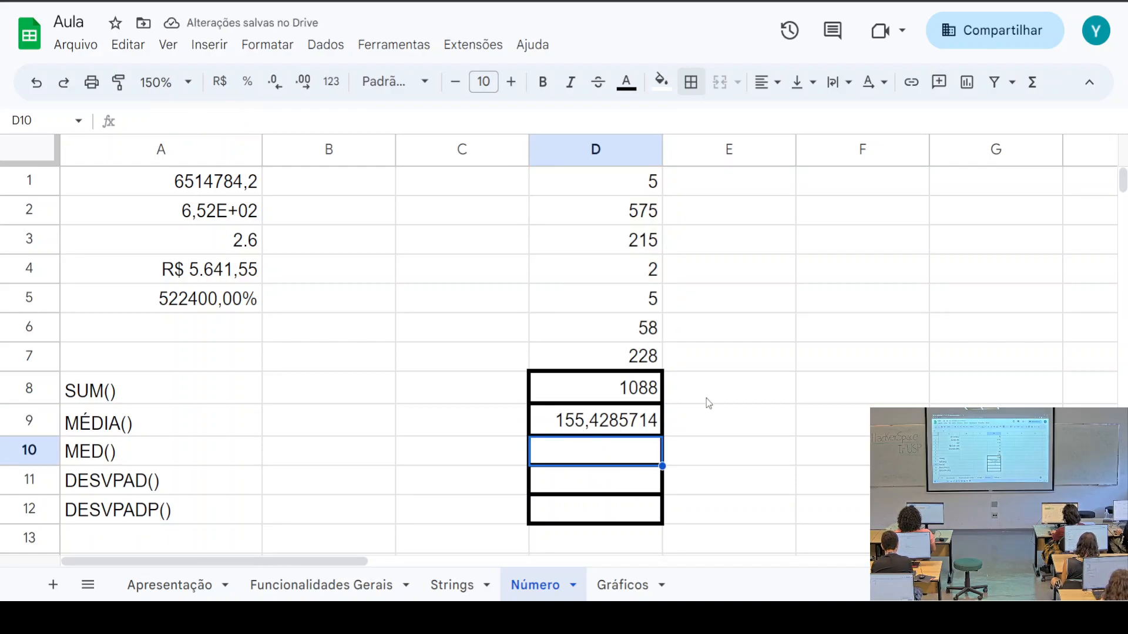
left_click(110, 433)
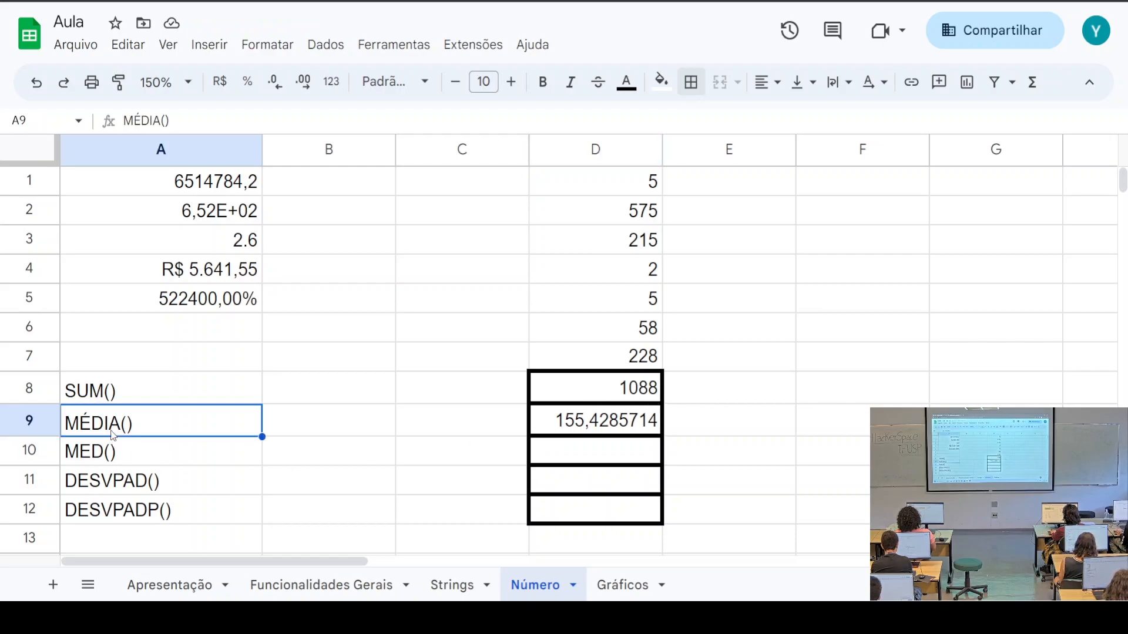
left_click(607, 427)
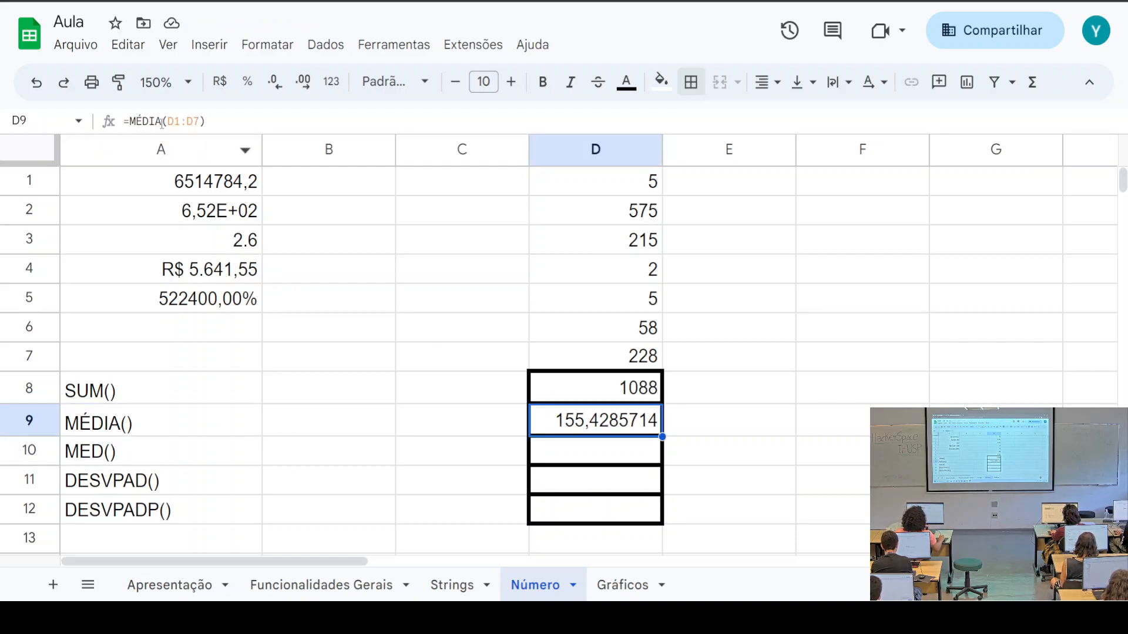
left_click(221, 124)
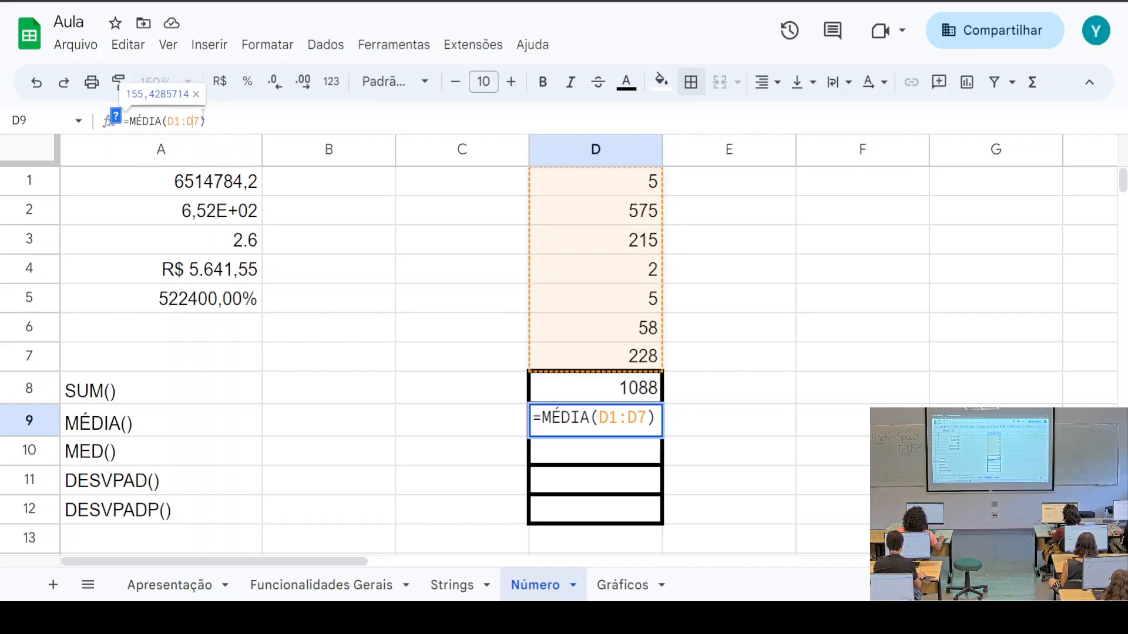
key("BackSpace")
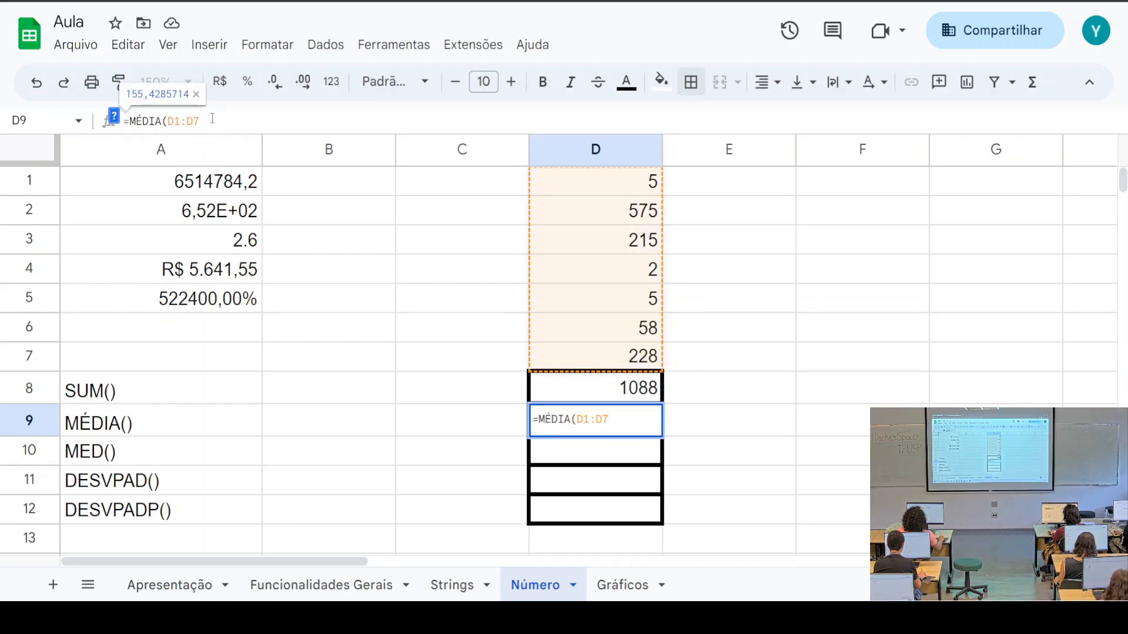
left_click(114, 116)
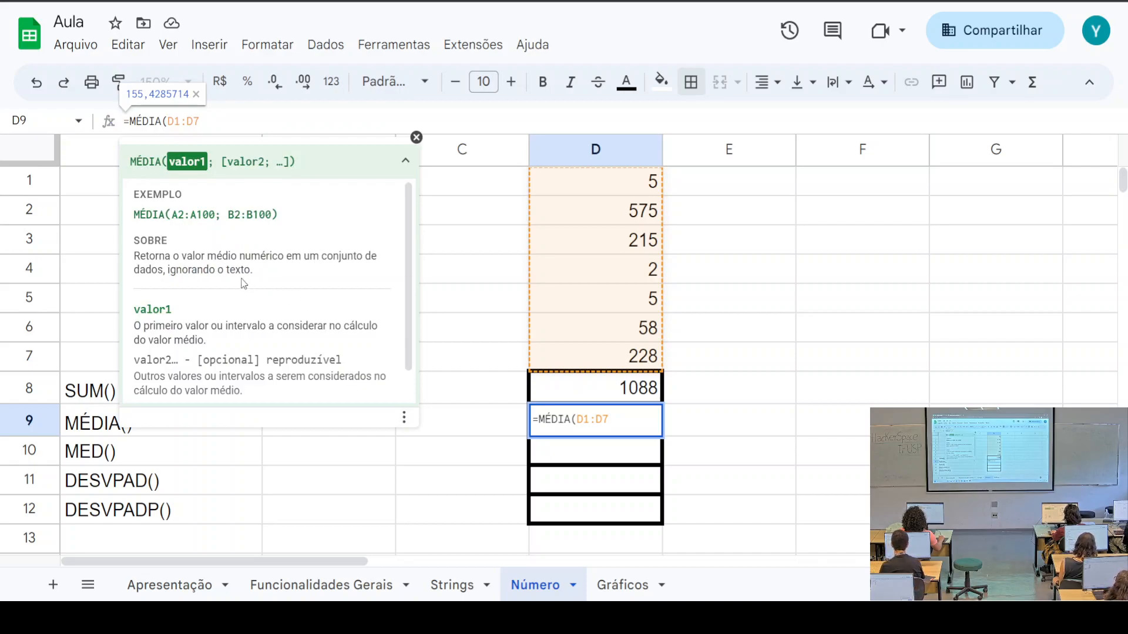
left_click_drag(141, 256, 256, 277)
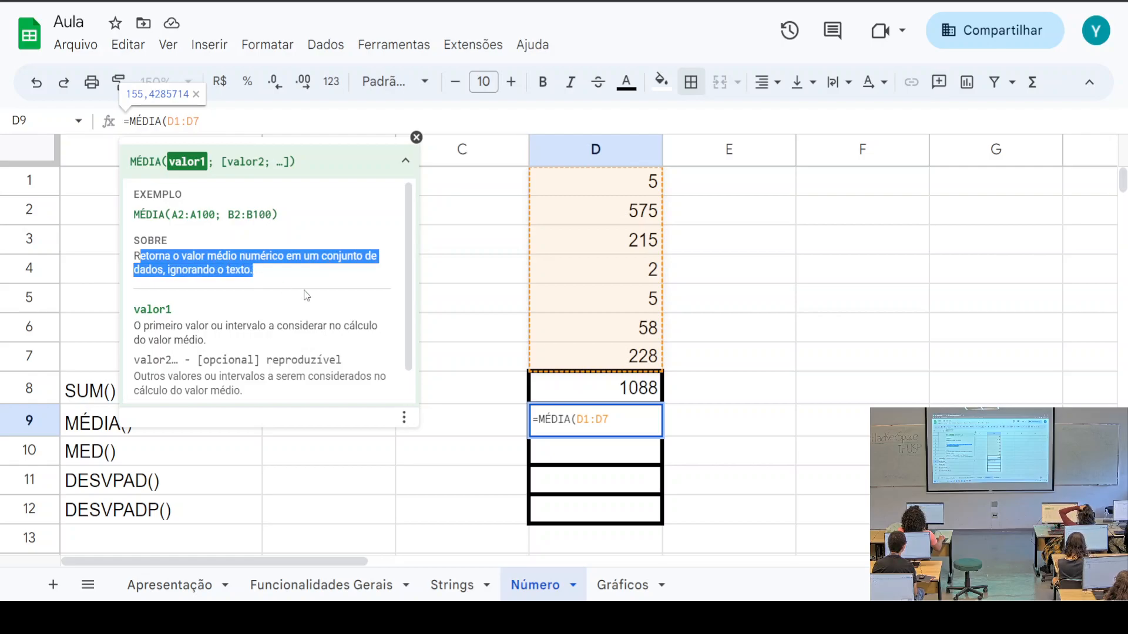
left_click(225, 122)
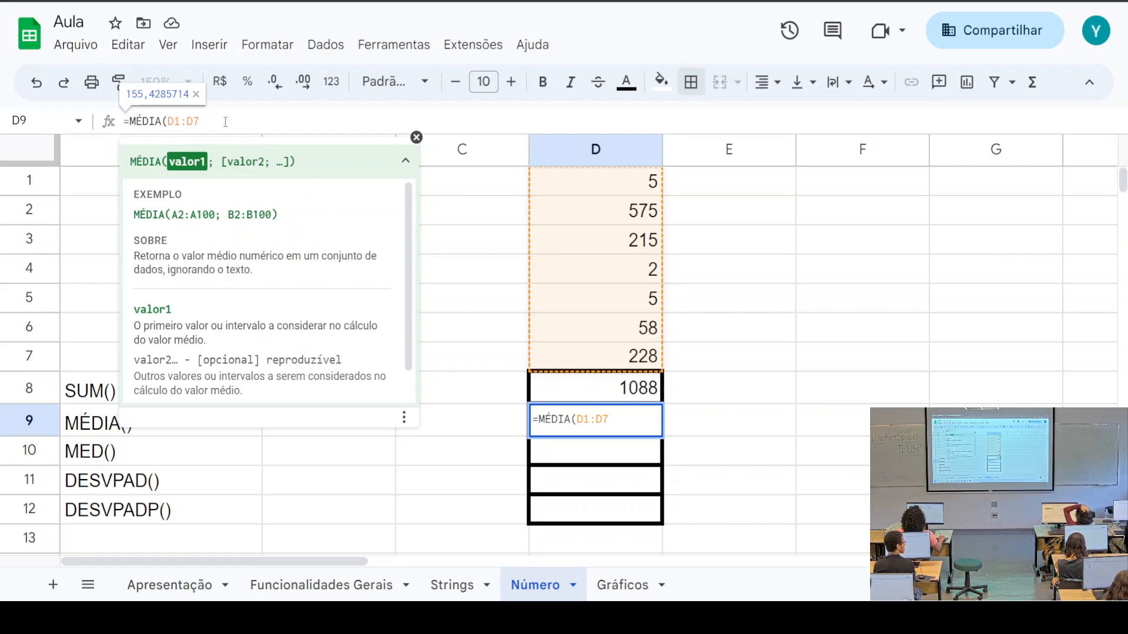
type(")")
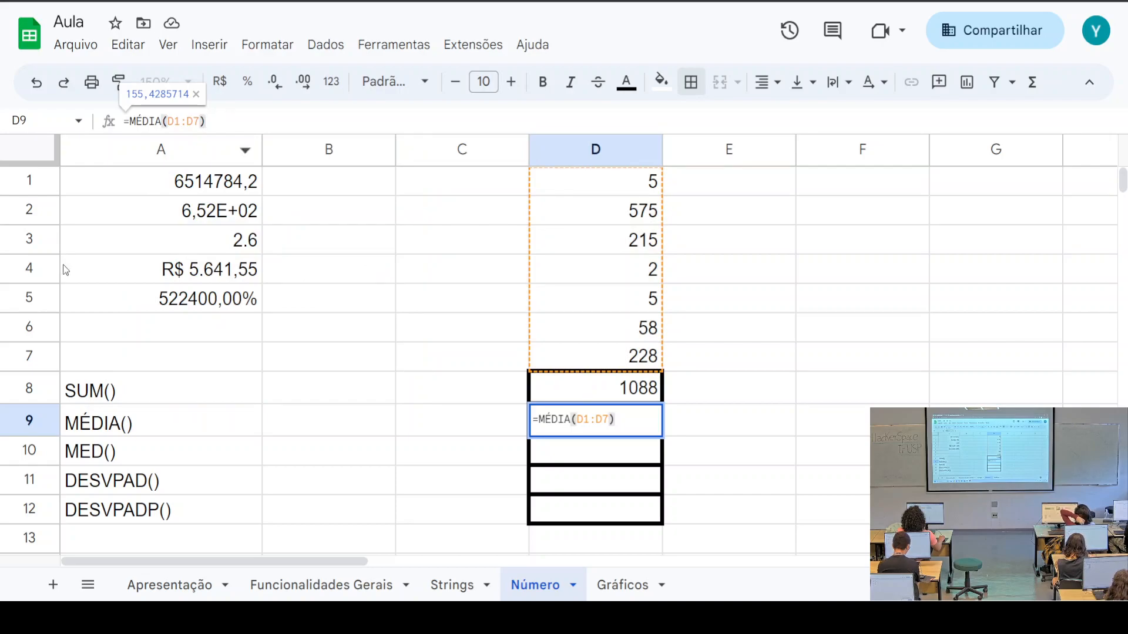
left_click(173, 458)
left_click(610, 462)
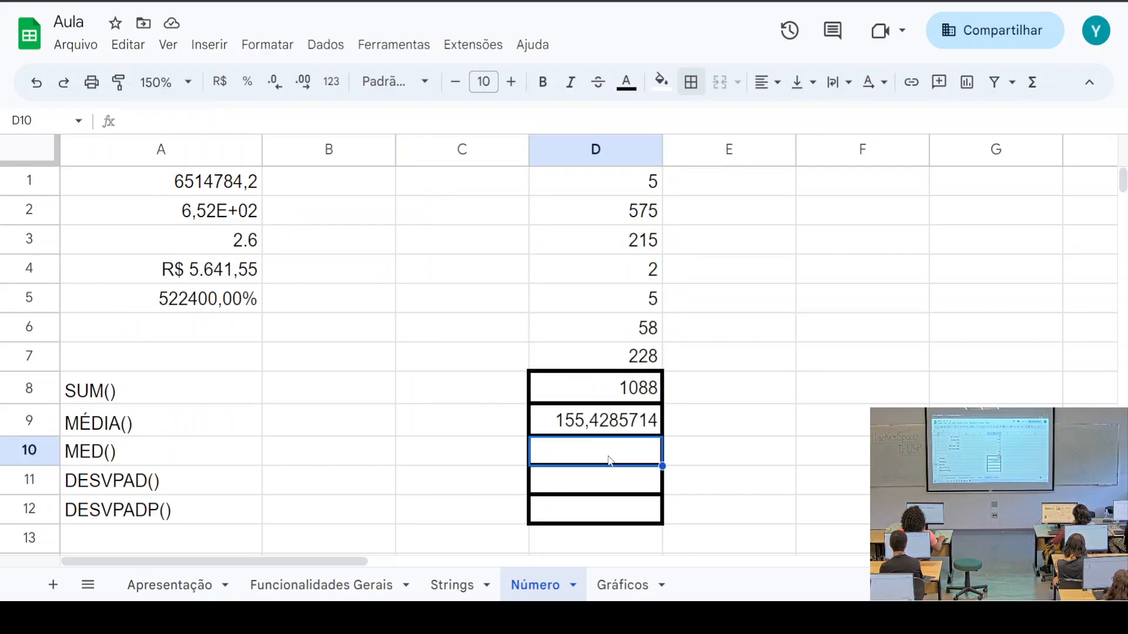
Enter =MED(D1:D7) in D10, correcting the range to start at D1, giving 58
type("=")
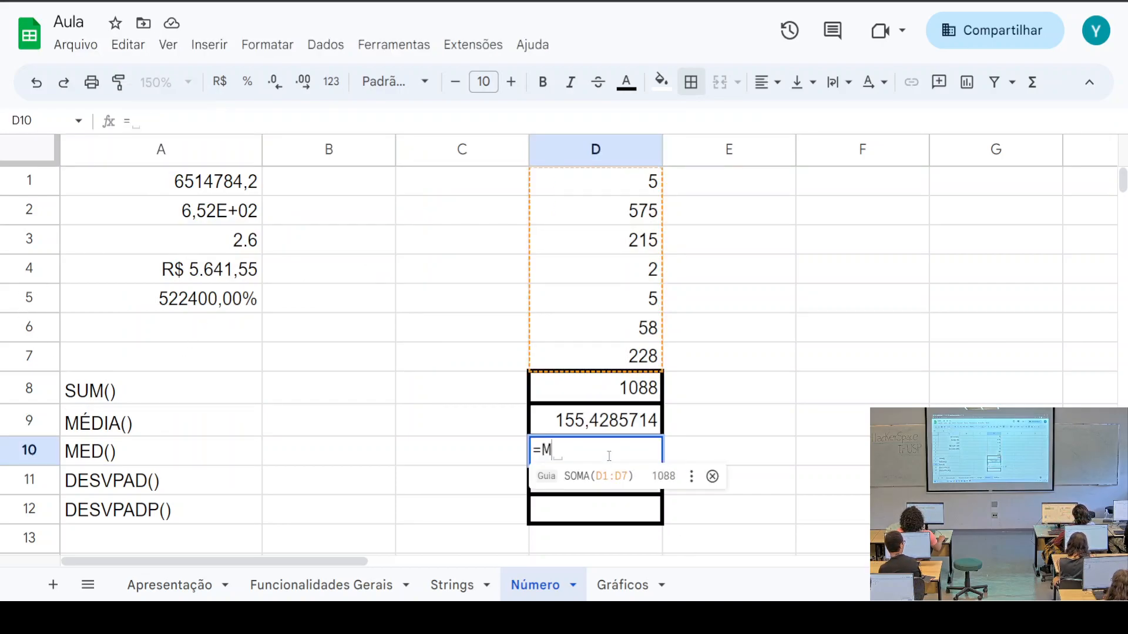
type("MED")
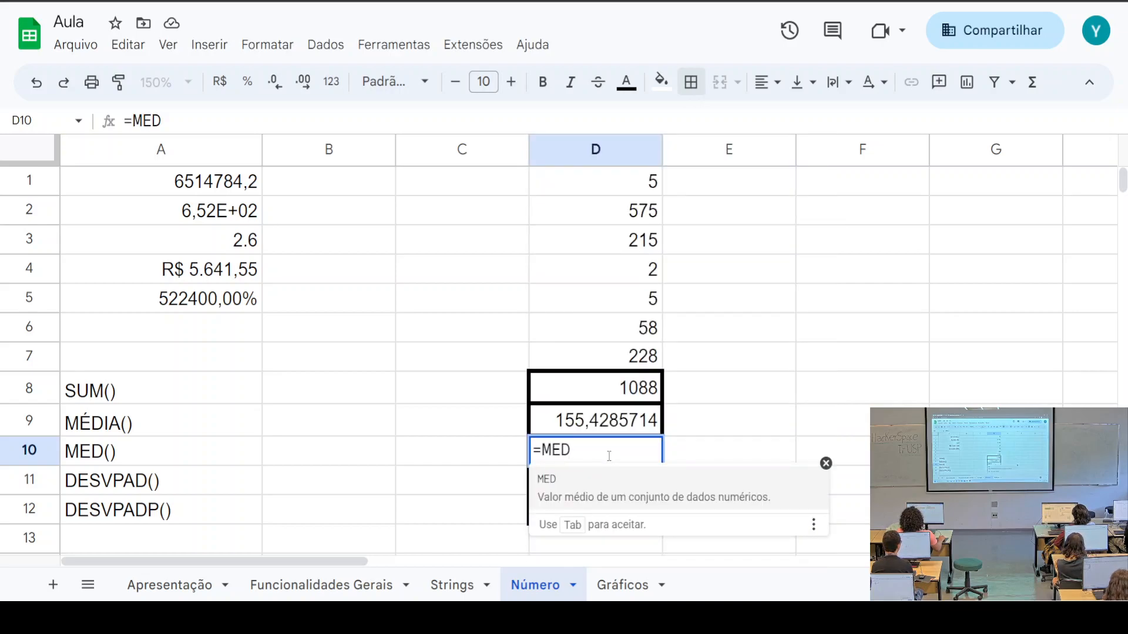
type("(")
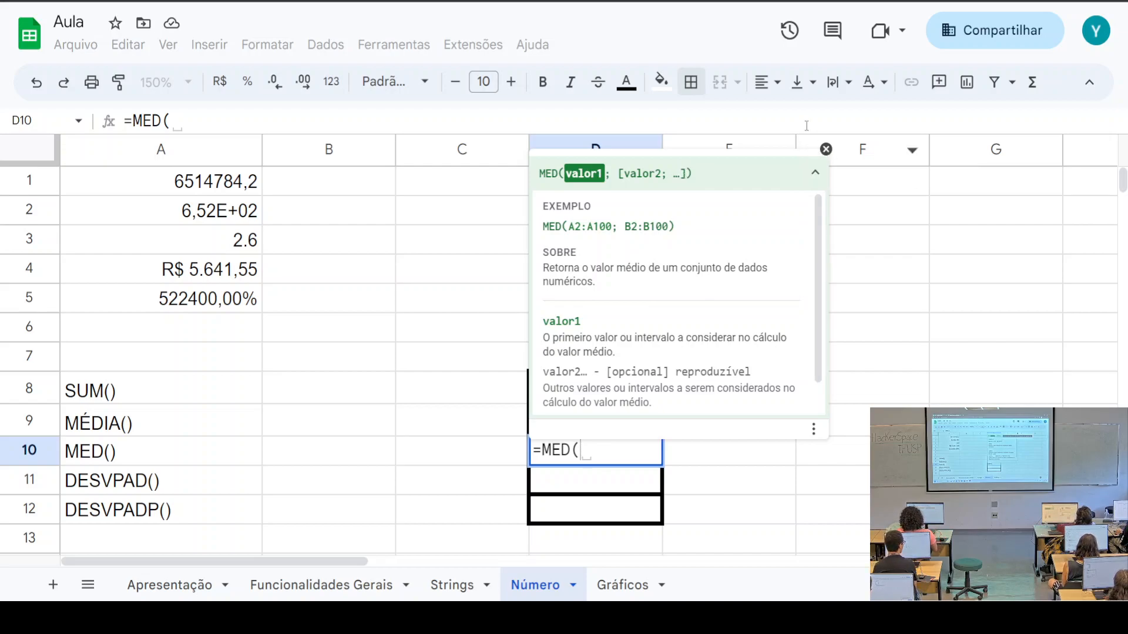
left_click(827, 154)
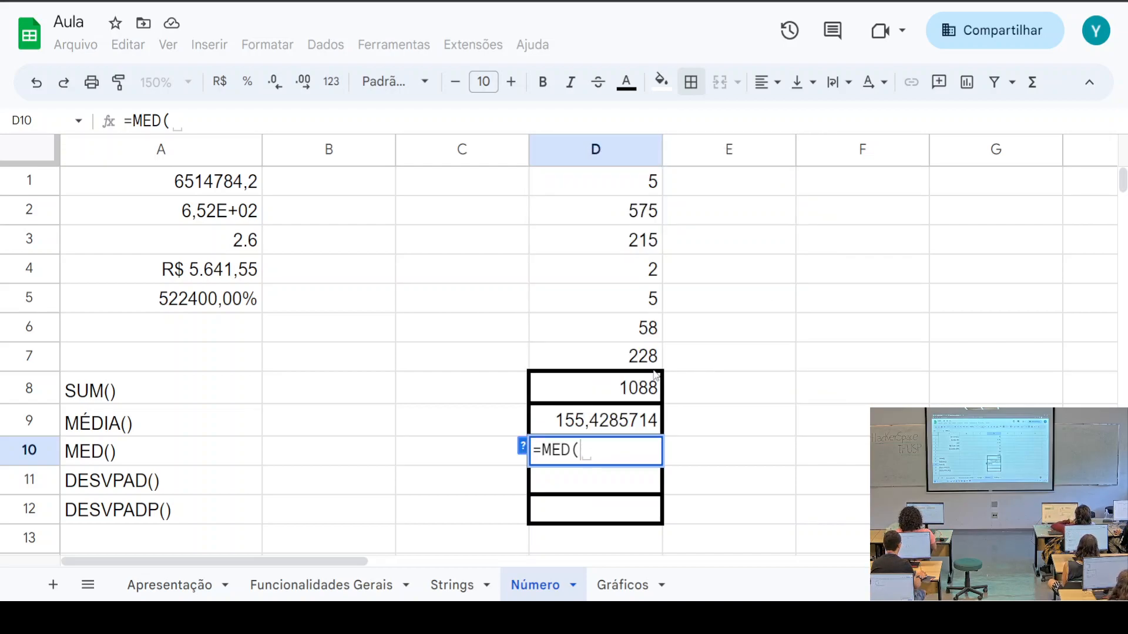
left_click(624, 298)
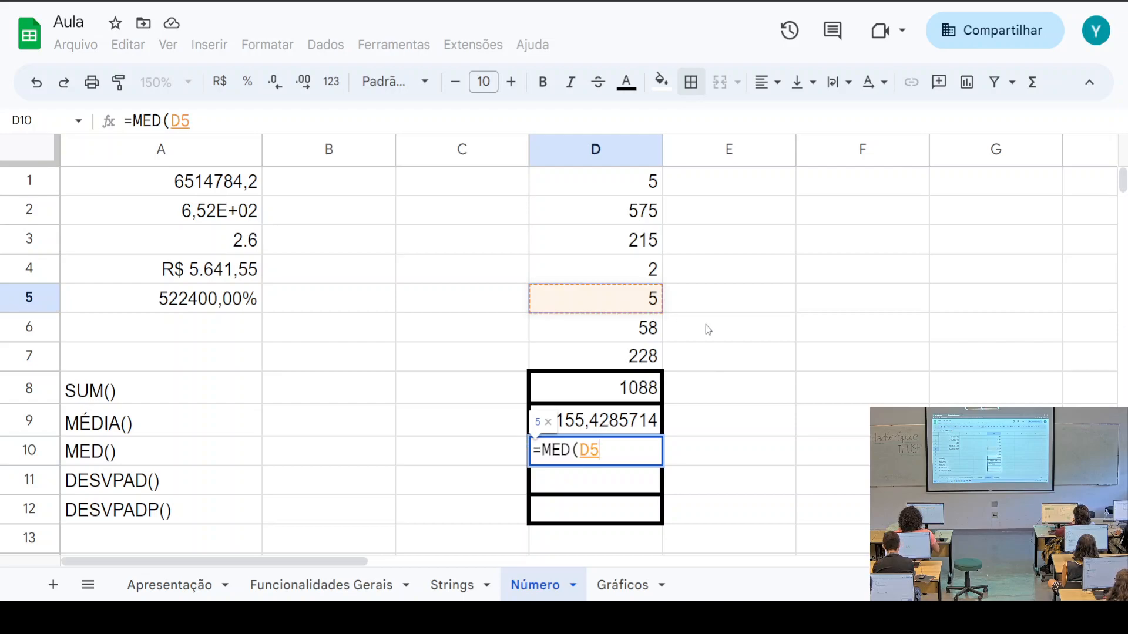
type("ASD")
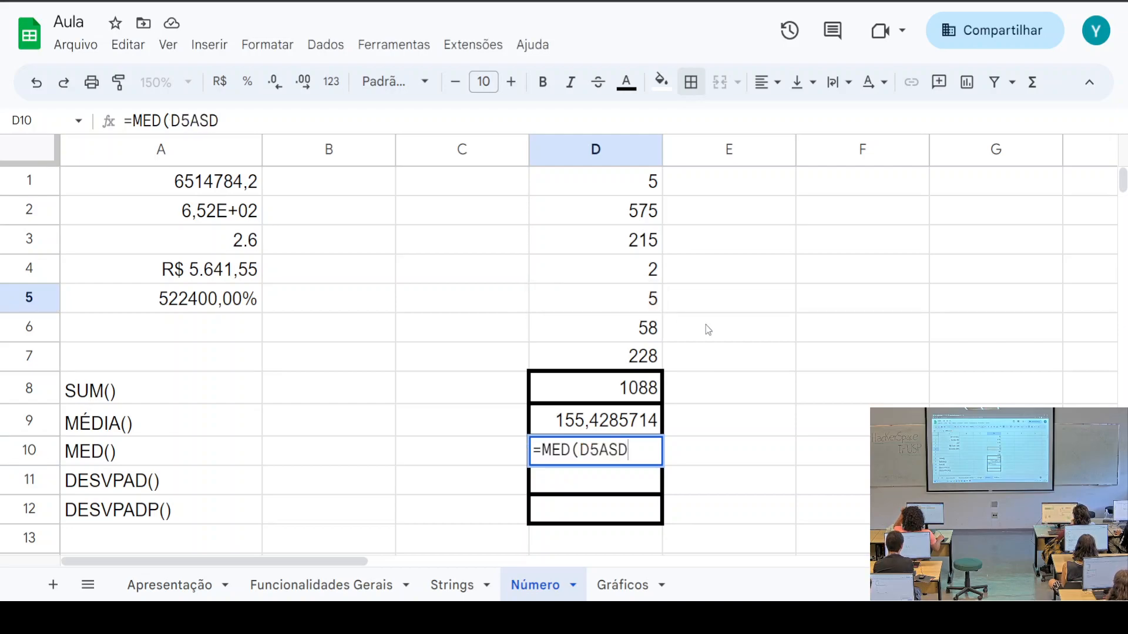
key("BackSpace")
key("BackSpace")
key("BackSpace")
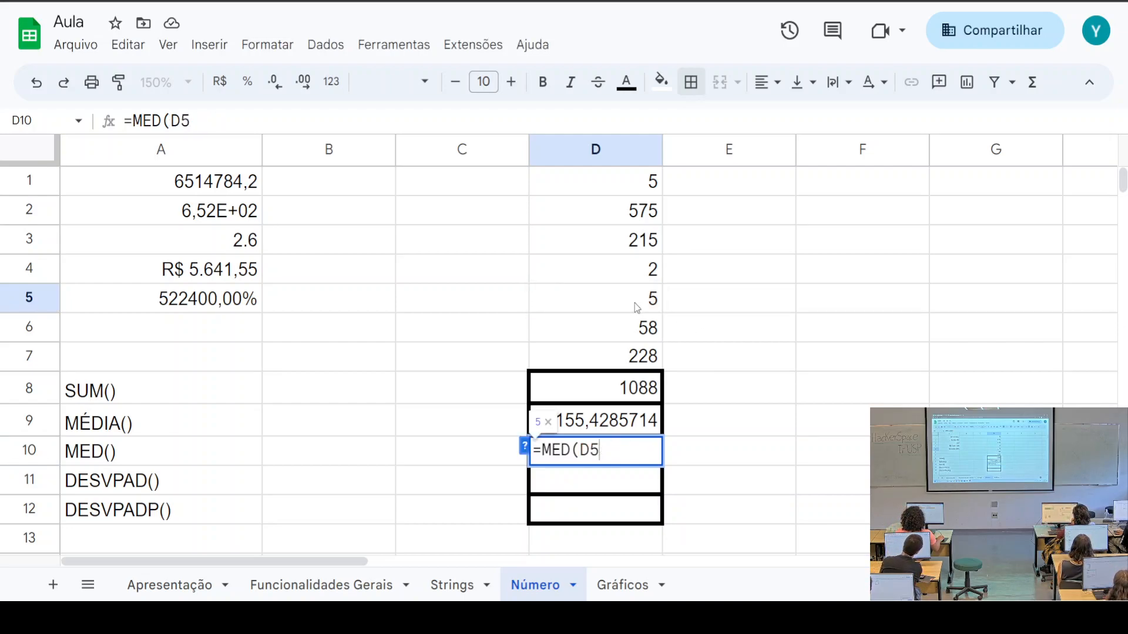
key("BackSpace")
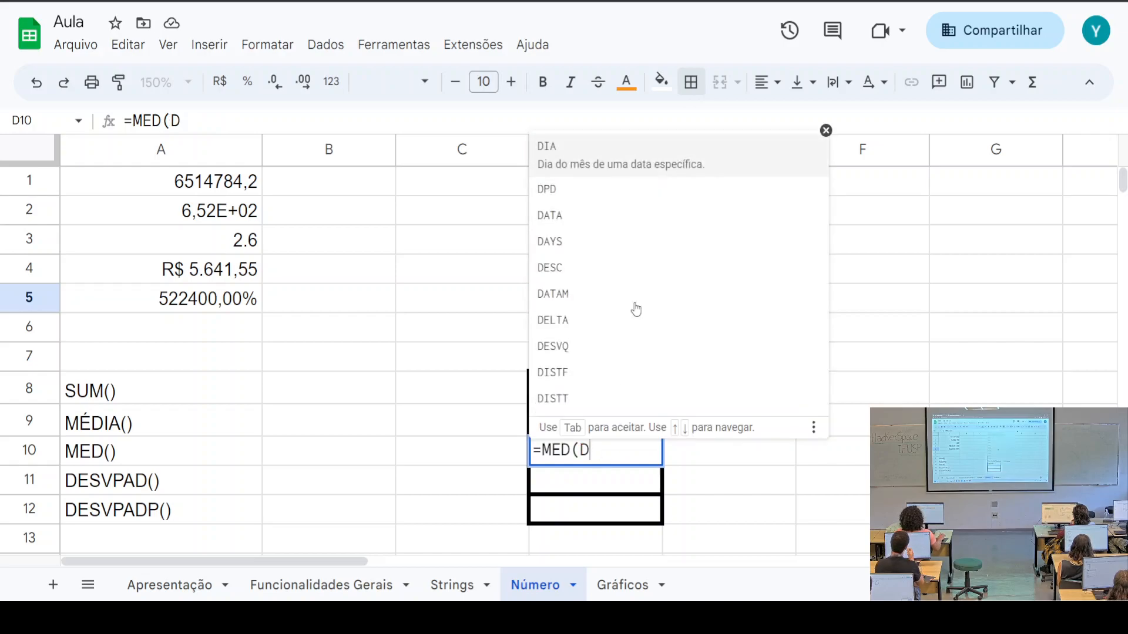
type("1:")
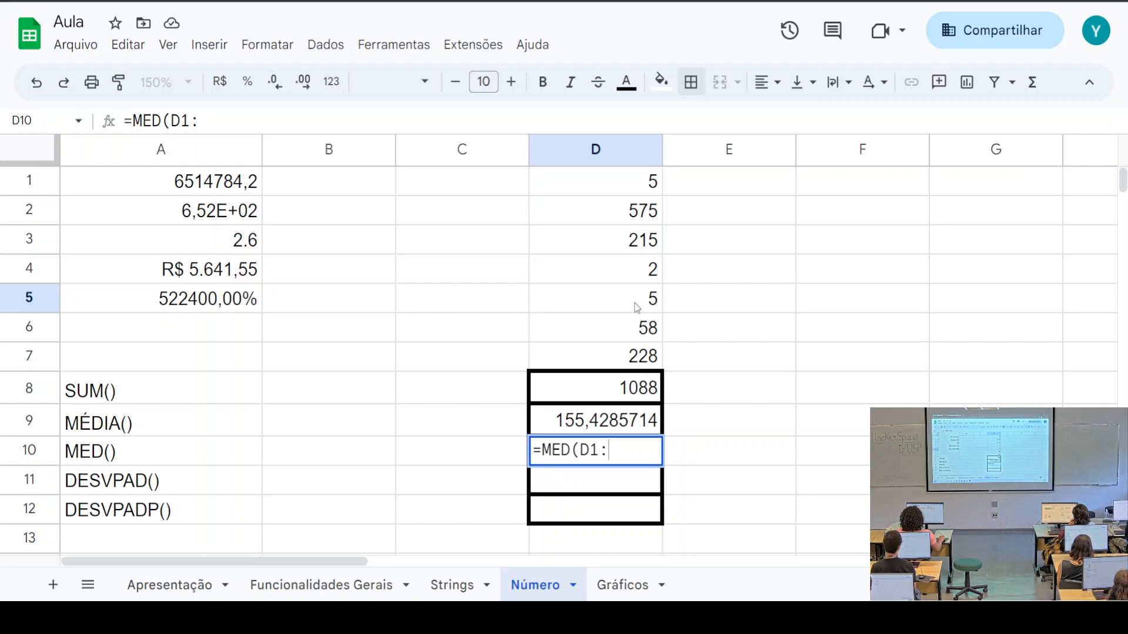
type("D7)")
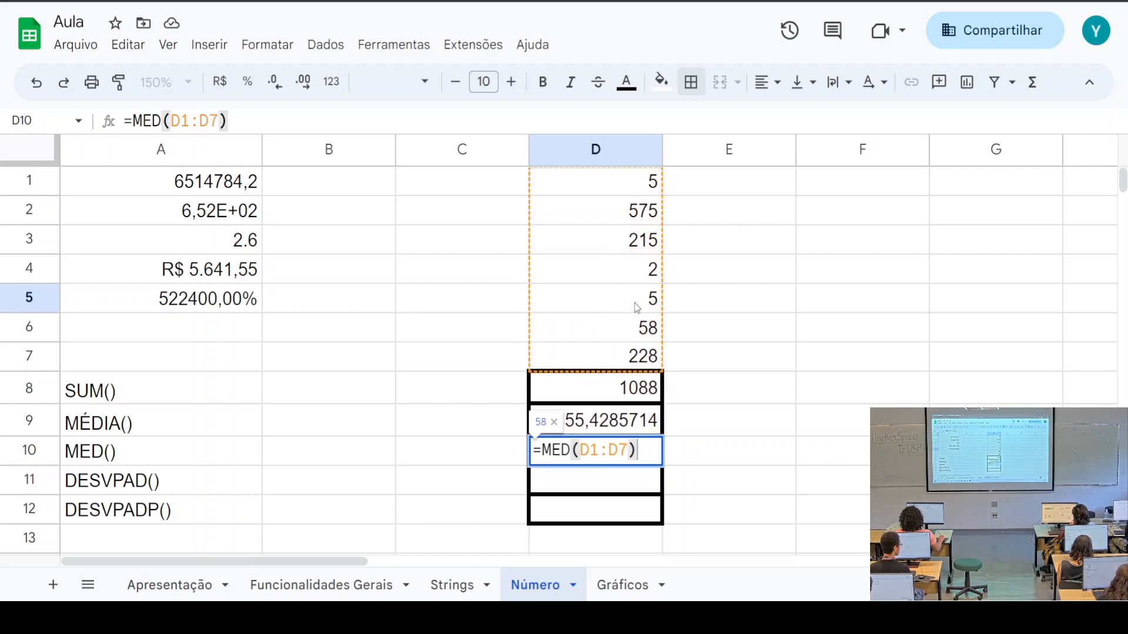
key("Return")
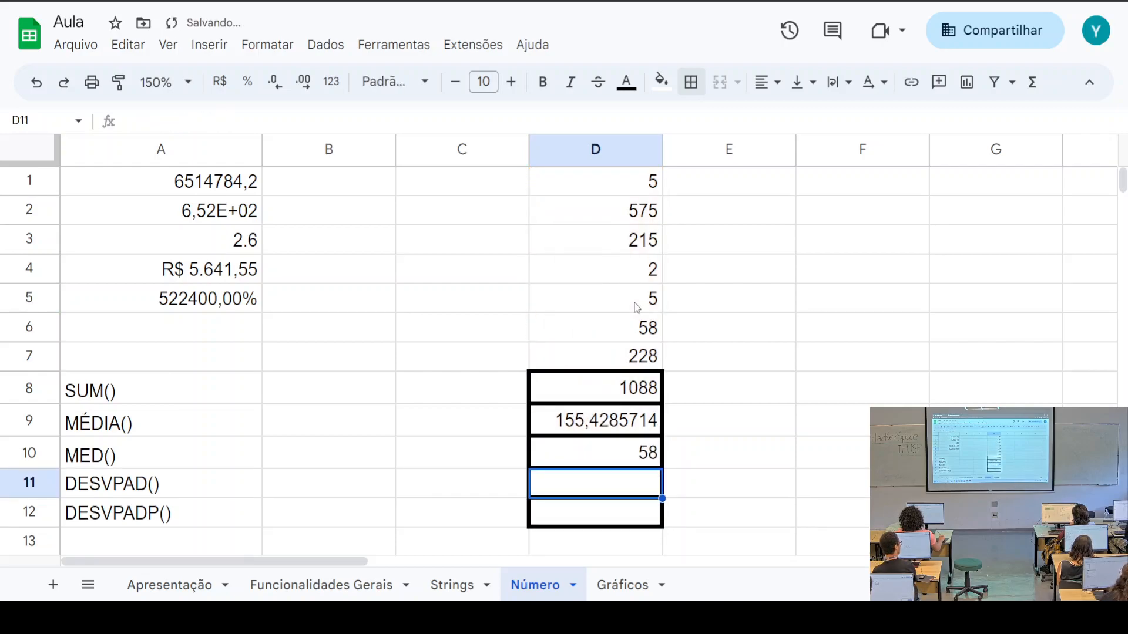
Compare the D9 average and D10 median formulas, then select the MED() label in A10
left_click(641, 457)
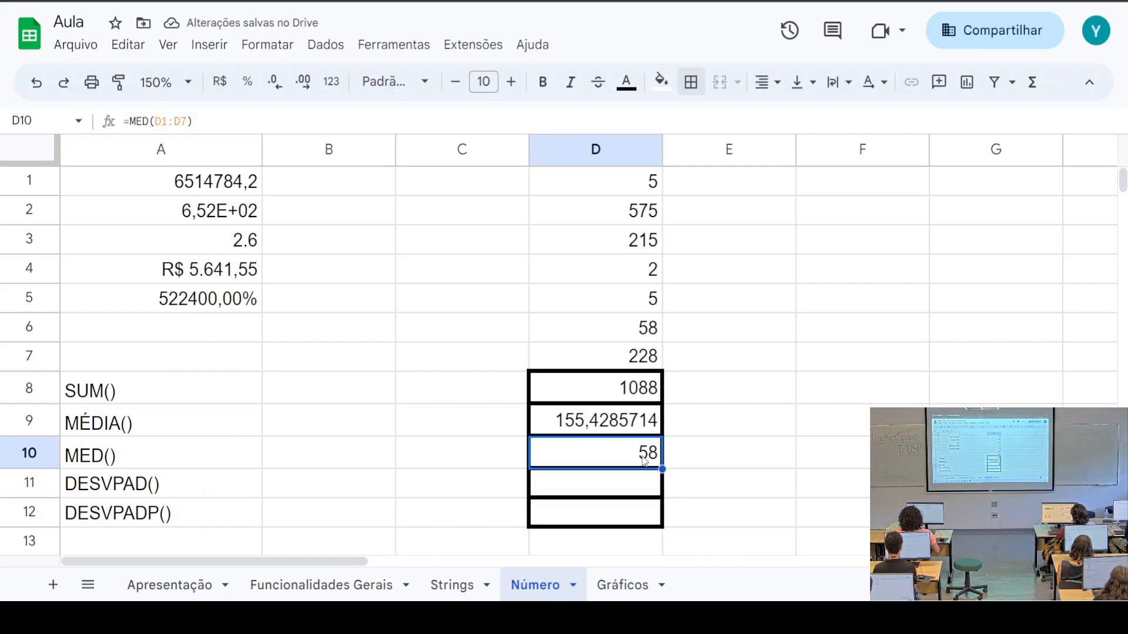
left_click(620, 429)
left_click(631, 455)
left_click(632, 428)
left_click(629, 453)
left_click(641, 433)
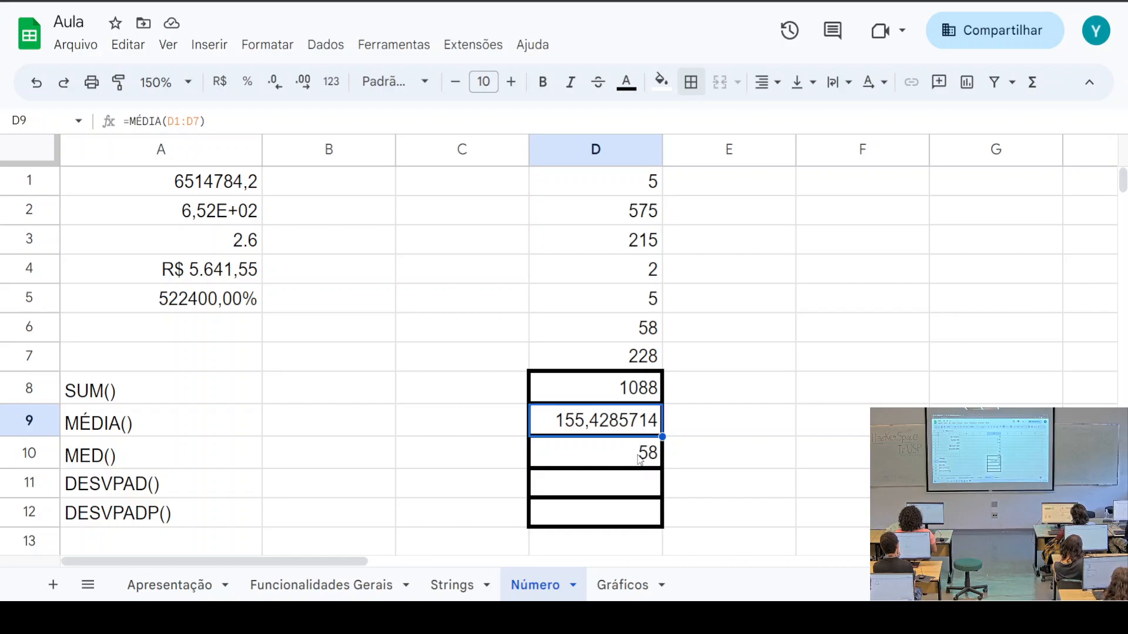
left_click(640, 458)
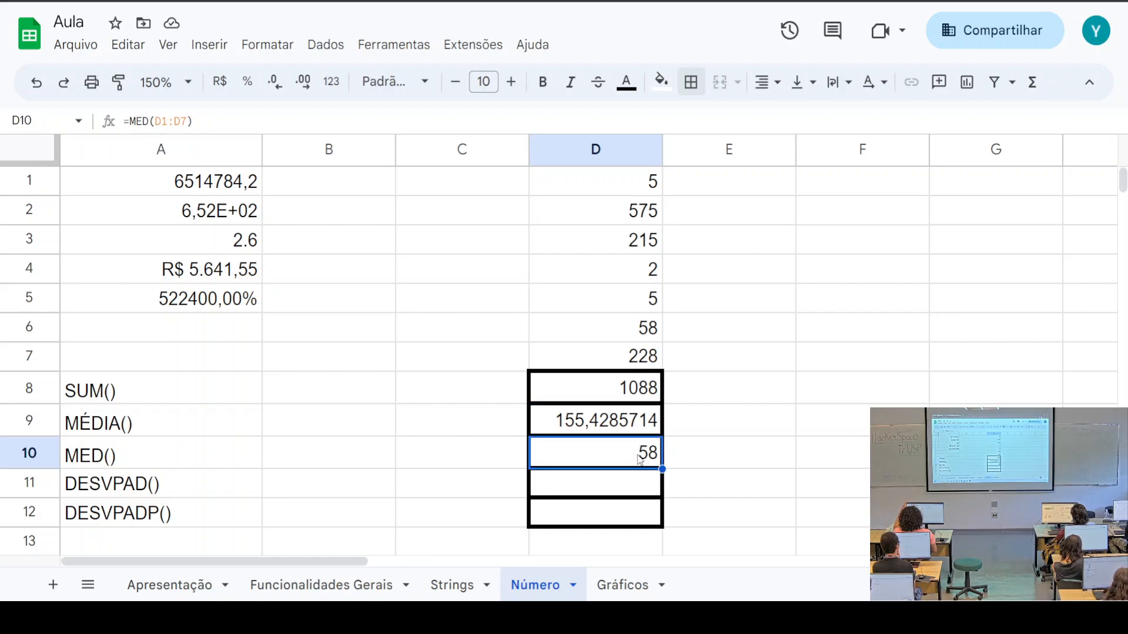
left_click(148, 454)
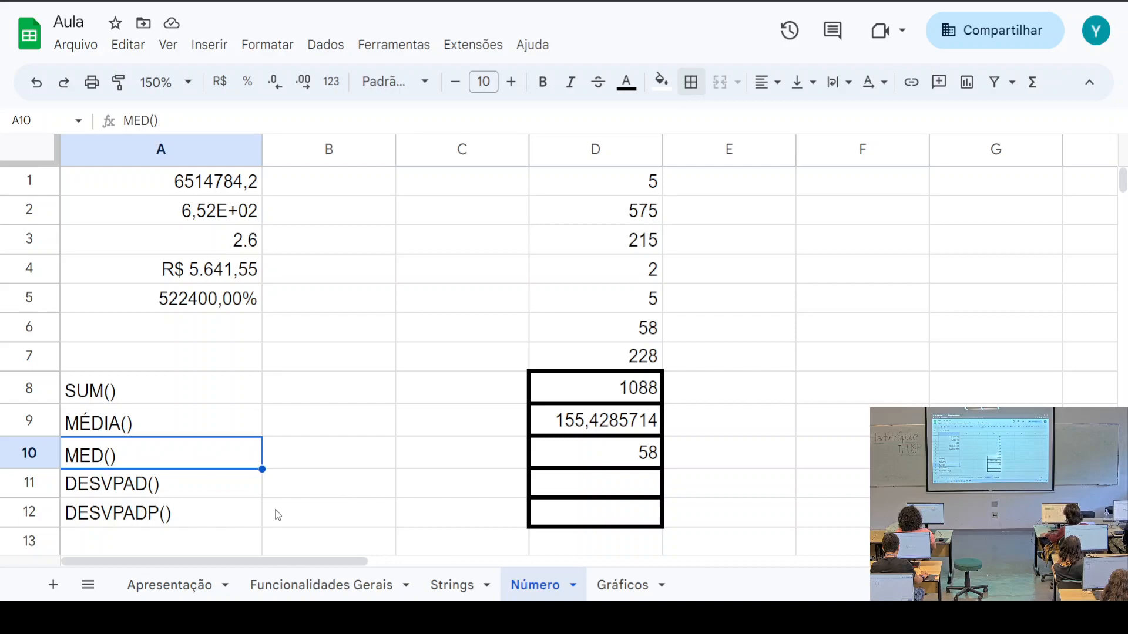
left_click(176, 430)
left_click(171, 465)
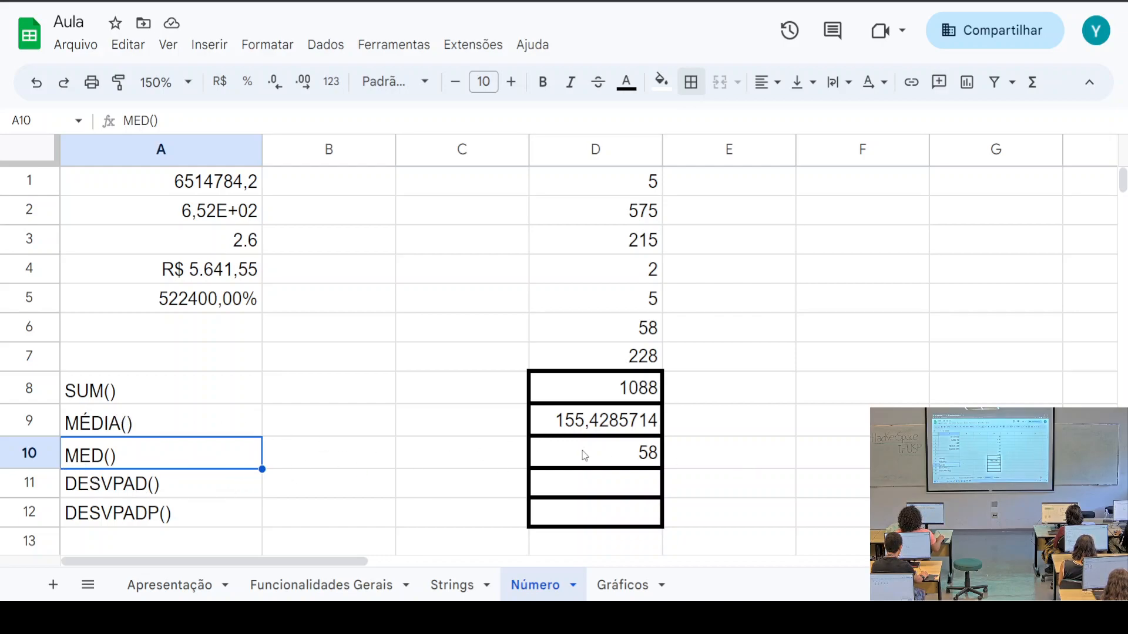
scroll(356, 468, "down", 2)
left_click(116, 400)
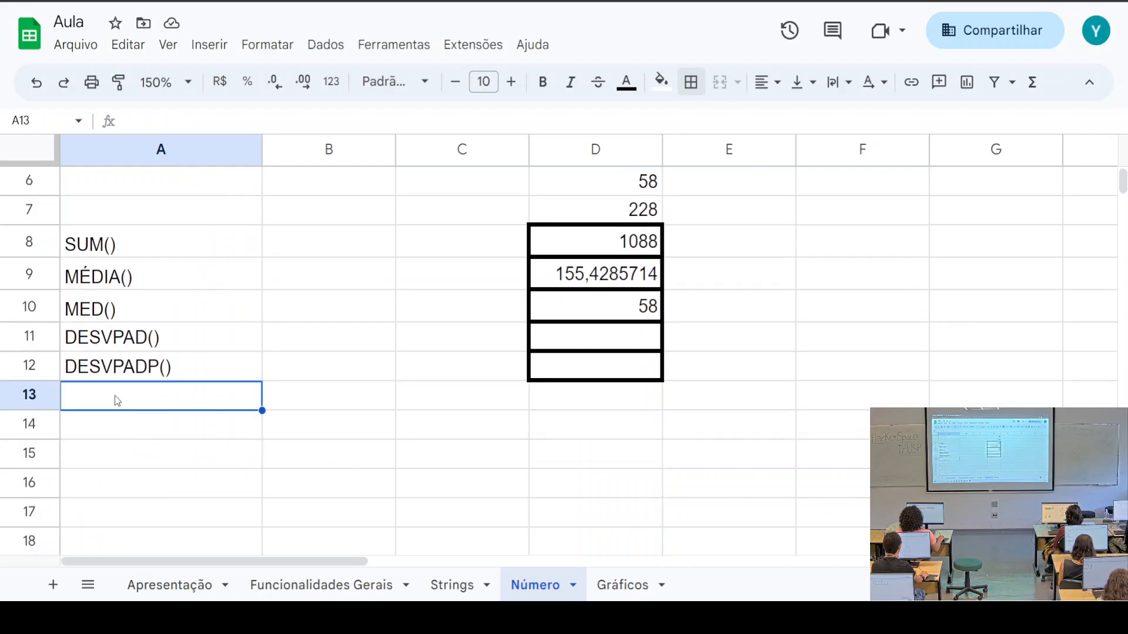
type("=")
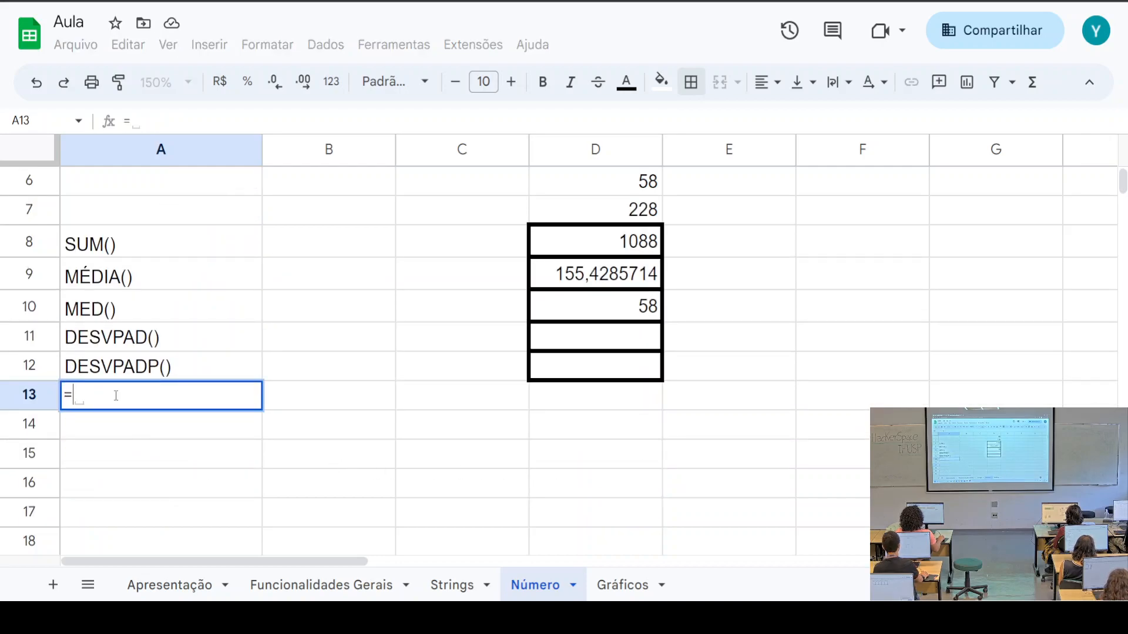
type("MOD")
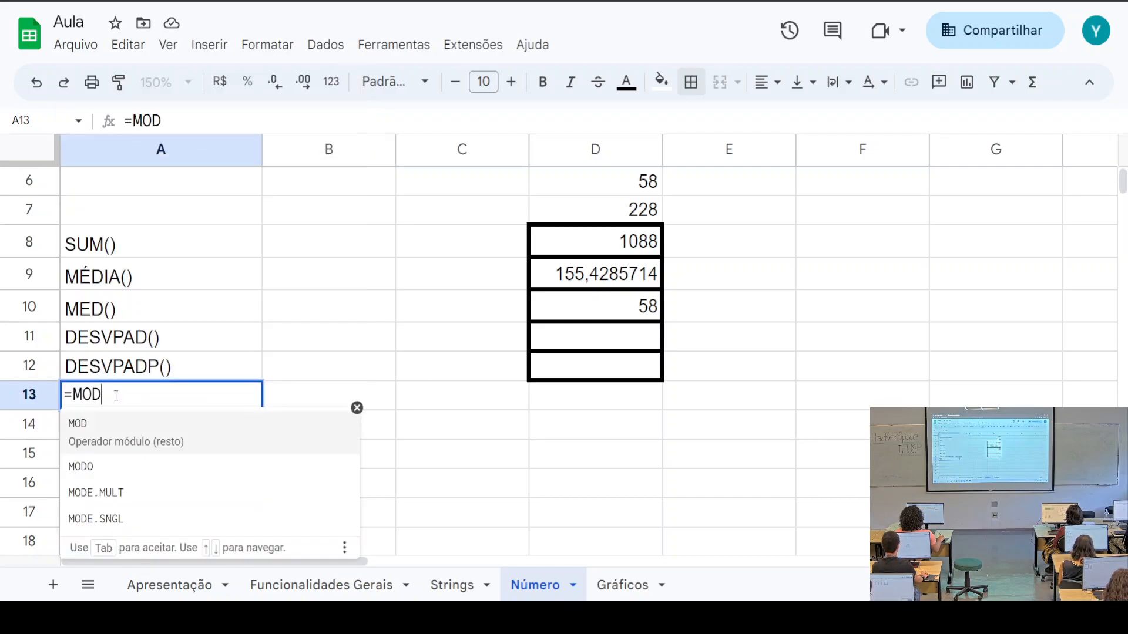
type("A")
key("BackSpace")
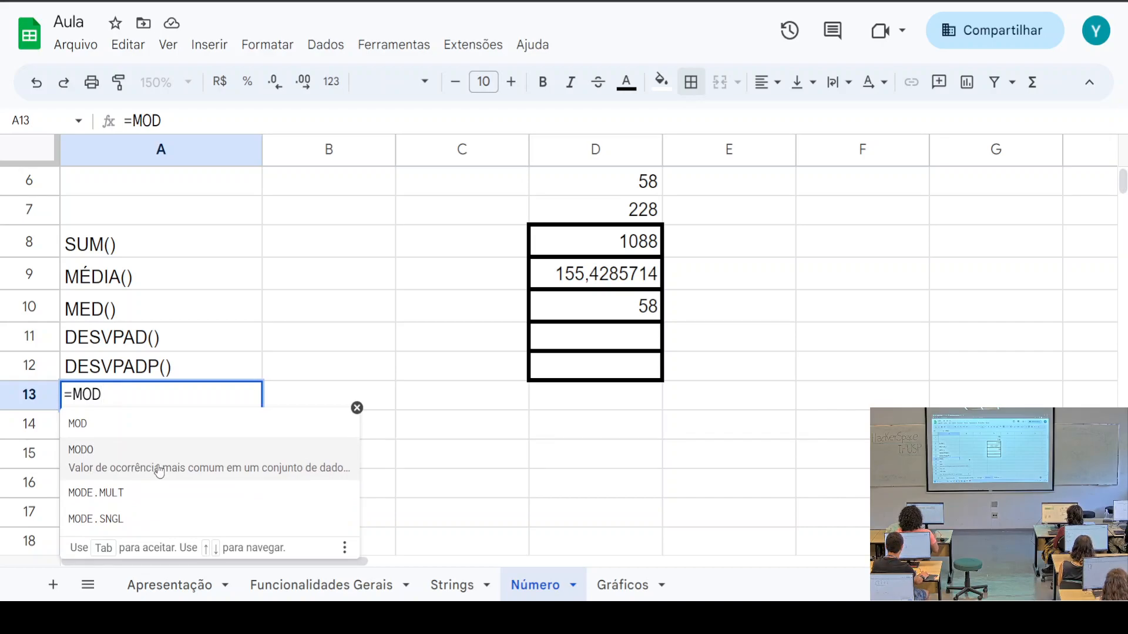
key("BackSpace")
key("BackSpace")
key("BackSpace")
key("Escape")
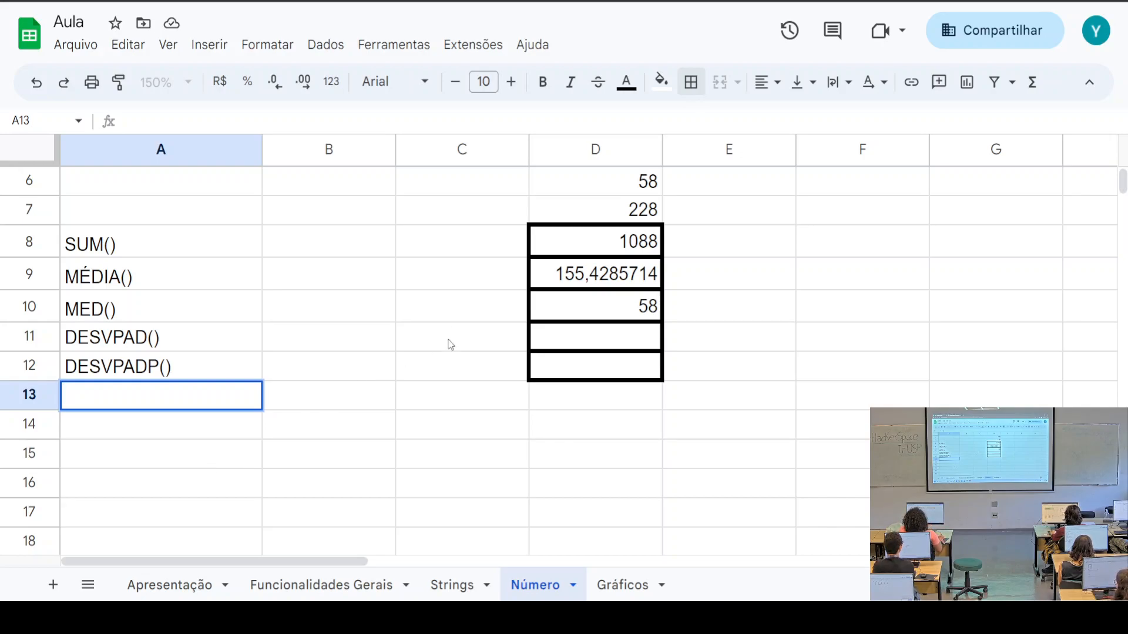
left_click(1037, 93)
mouse_move(959, 310)
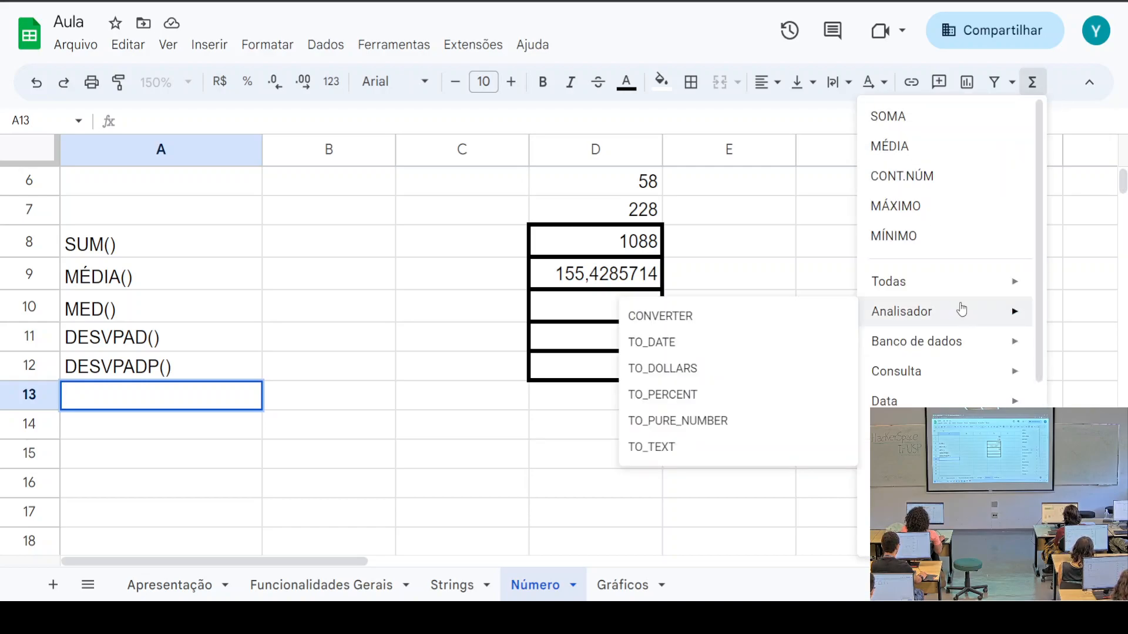
scroll(961, 309, "down", 5)
scroll(960, 310, "up", 2)
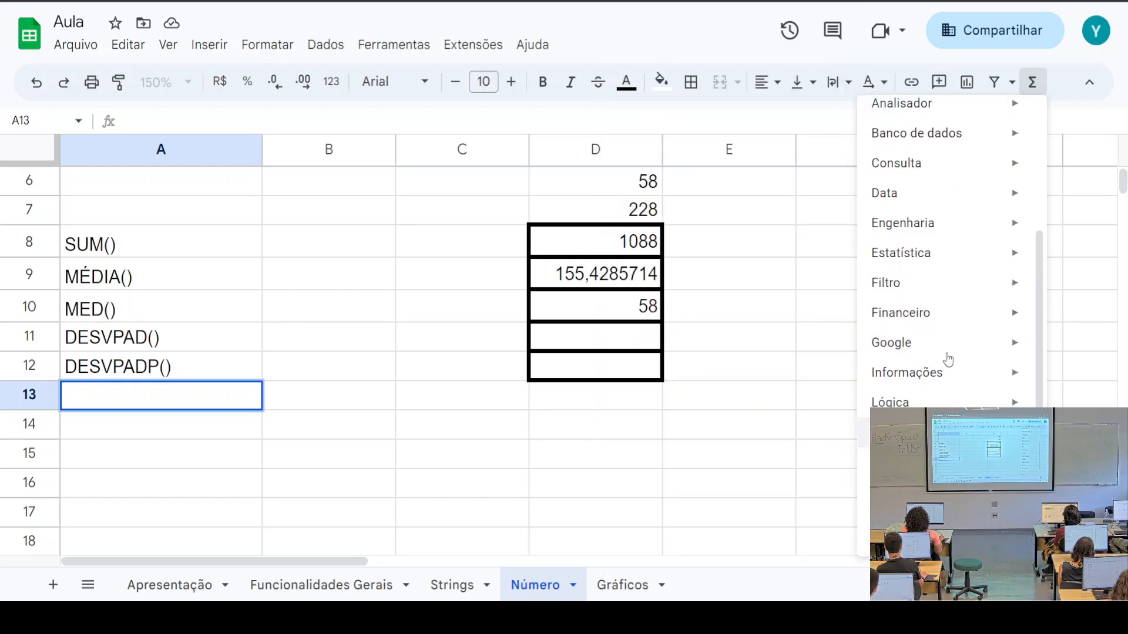
scroll(938, 287, "up", 1)
scroll(937, 294, "up", 3)
scroll(940, 297, "down", 2)
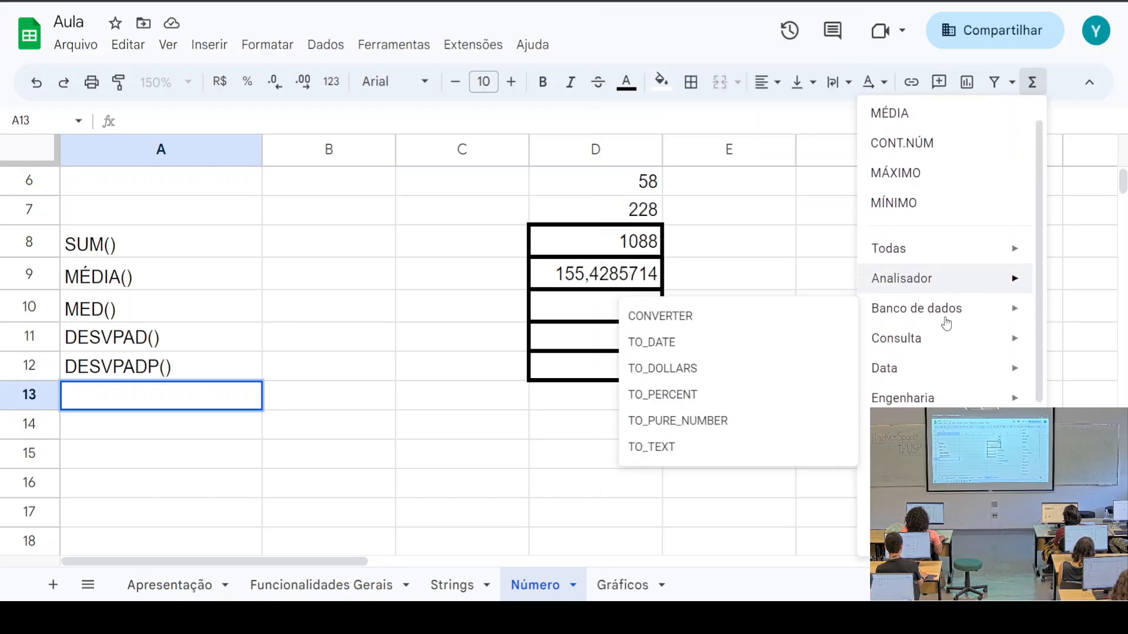
scroll(958, 332, "up", 2)
scroll(959, 331, "down", 2)
scroll(960, 329, "up", 2)
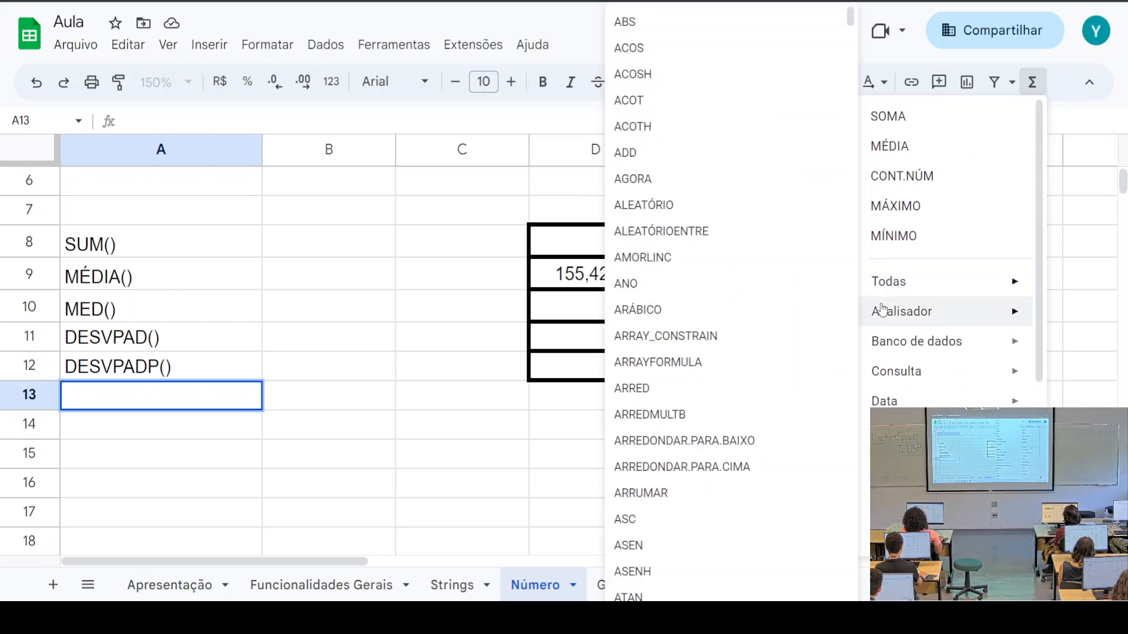
mouse_move(934, 287)
scroll(769, 309, "down", 15)
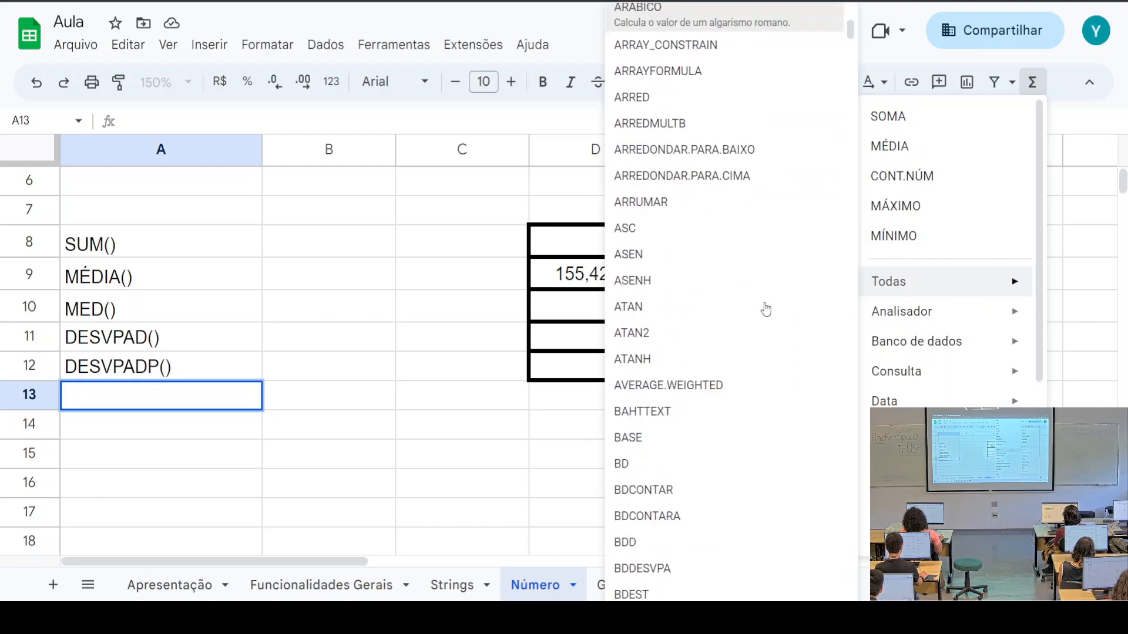
scroll(765, 308, "down", 20)
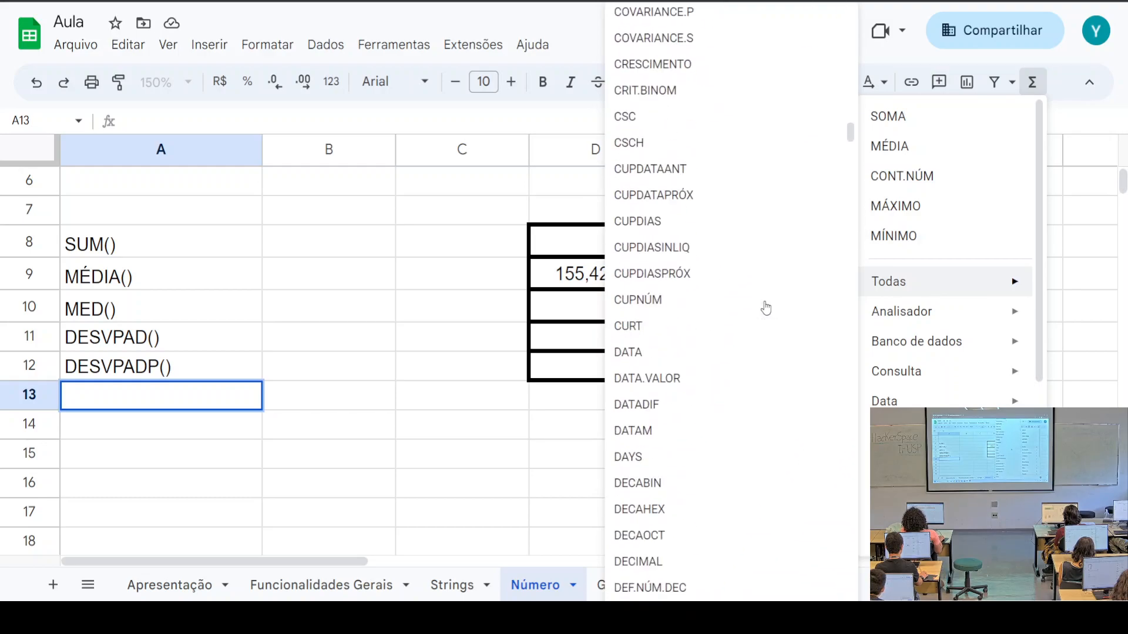
scroll(767, 306, "down", 20)
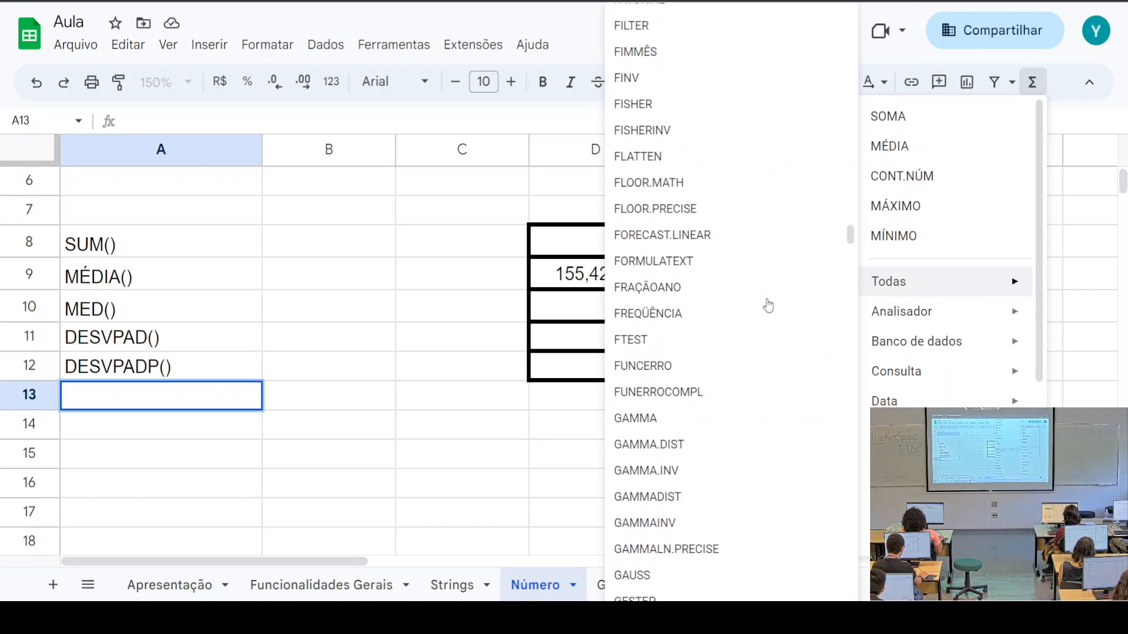
scroll(768, 306, "down", 20)
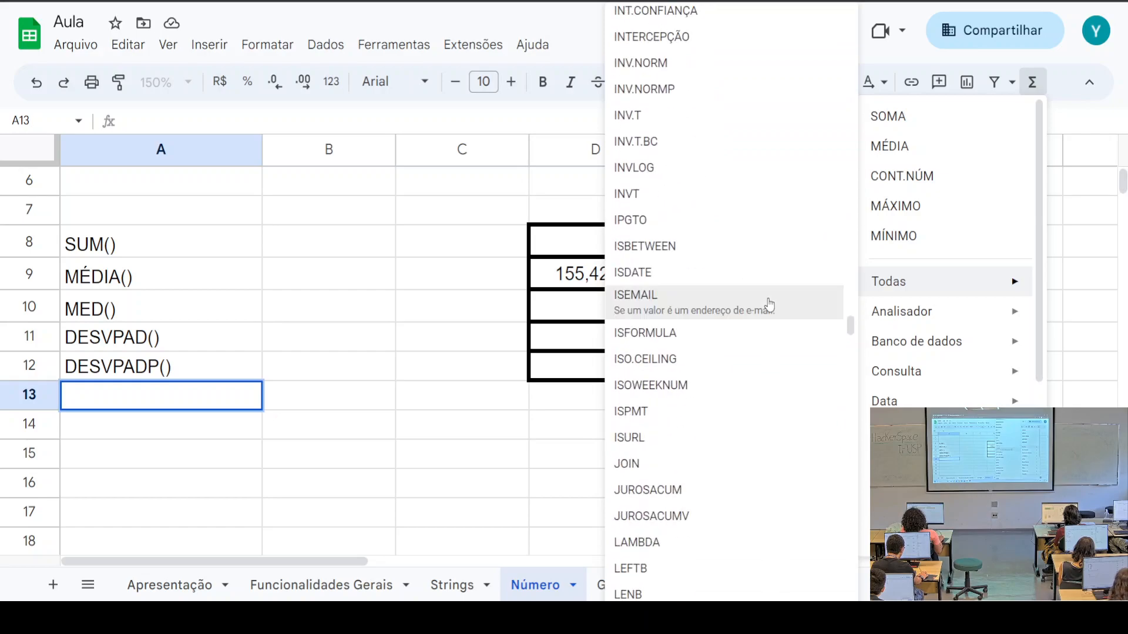
scroll(769, 305, "down", 20)
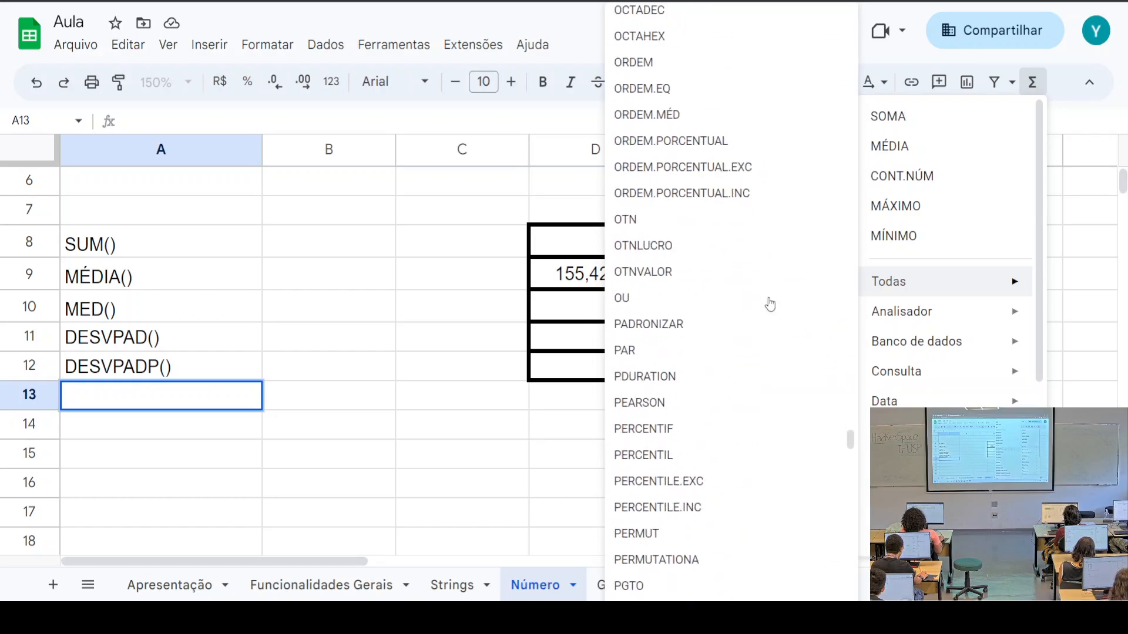
scroll(770, 305, "down", 20)
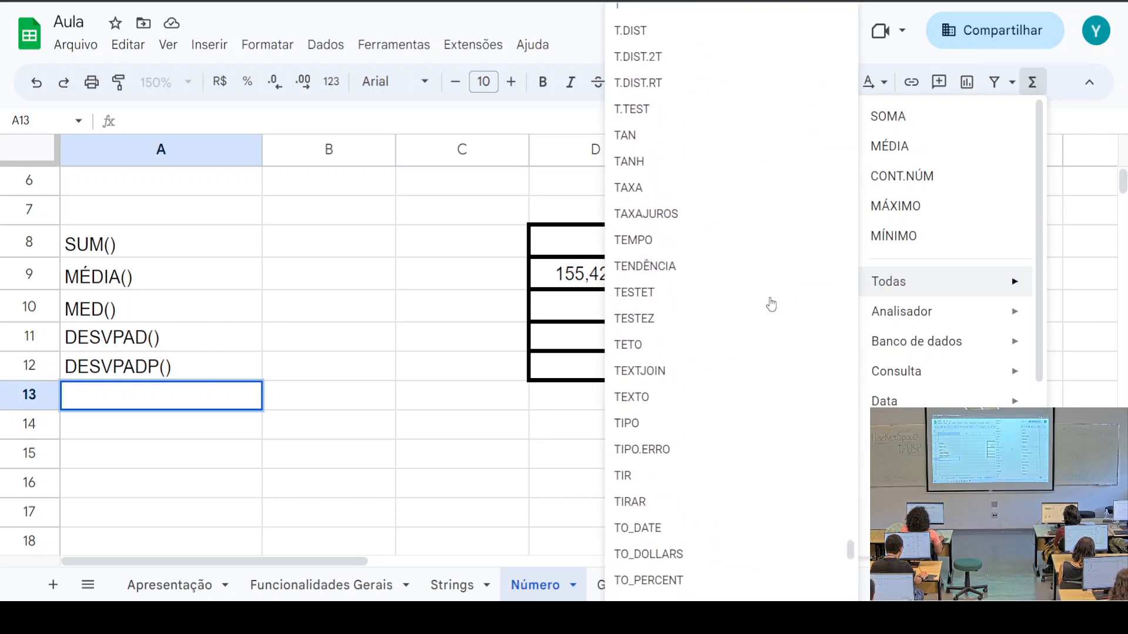
scroll(771, 305, "down", 2)
left_click(477, 426)
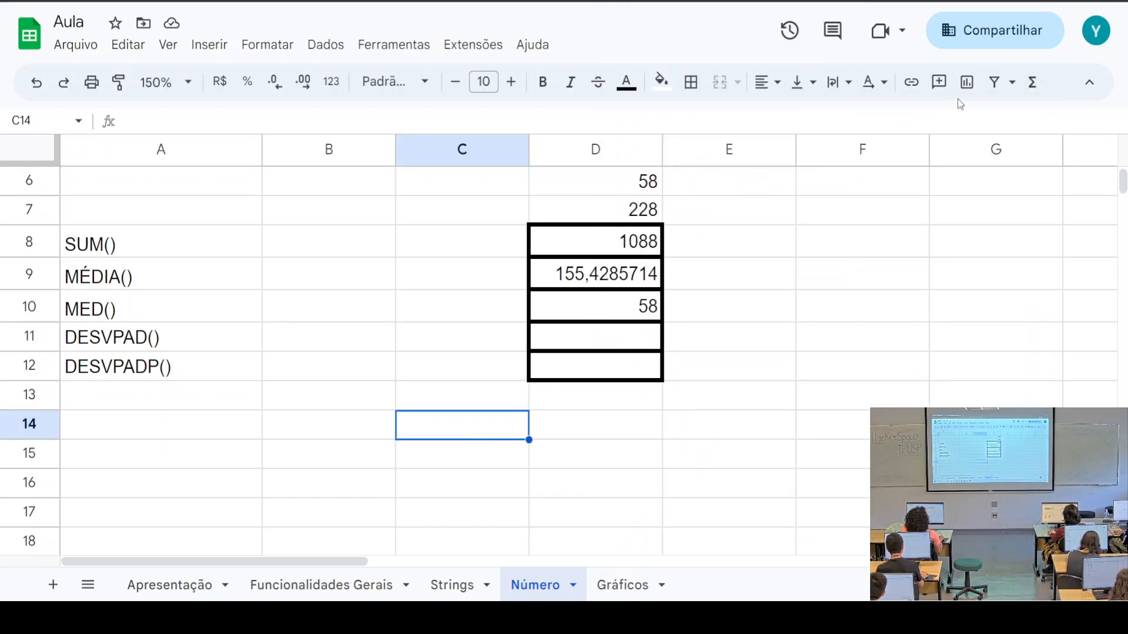
left_click(1012, 83)
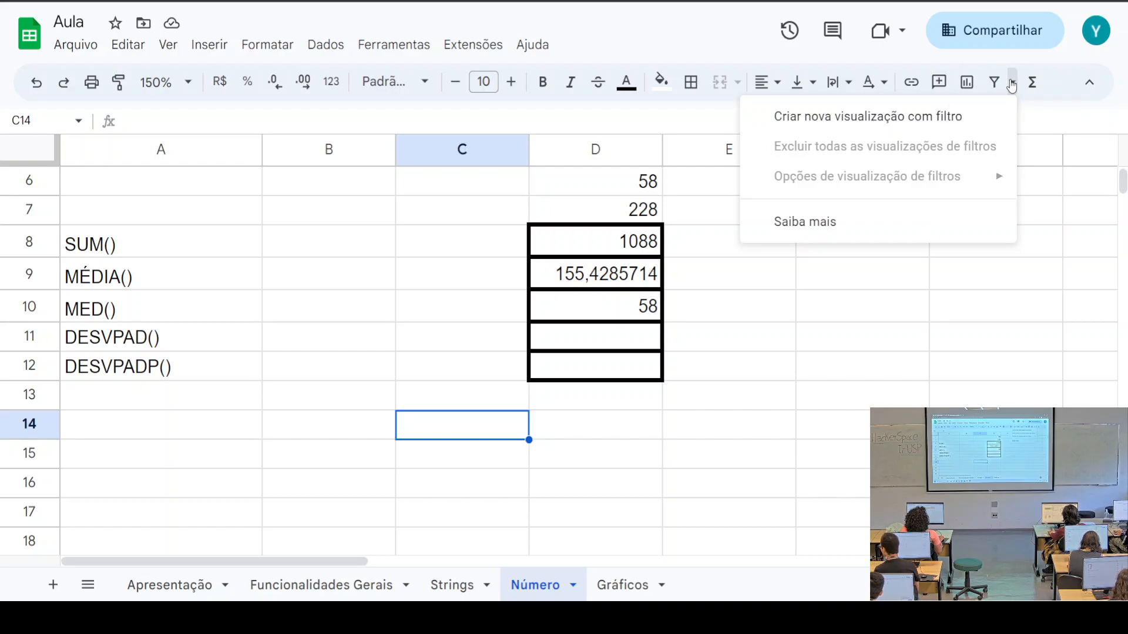
left_click(963, 85)
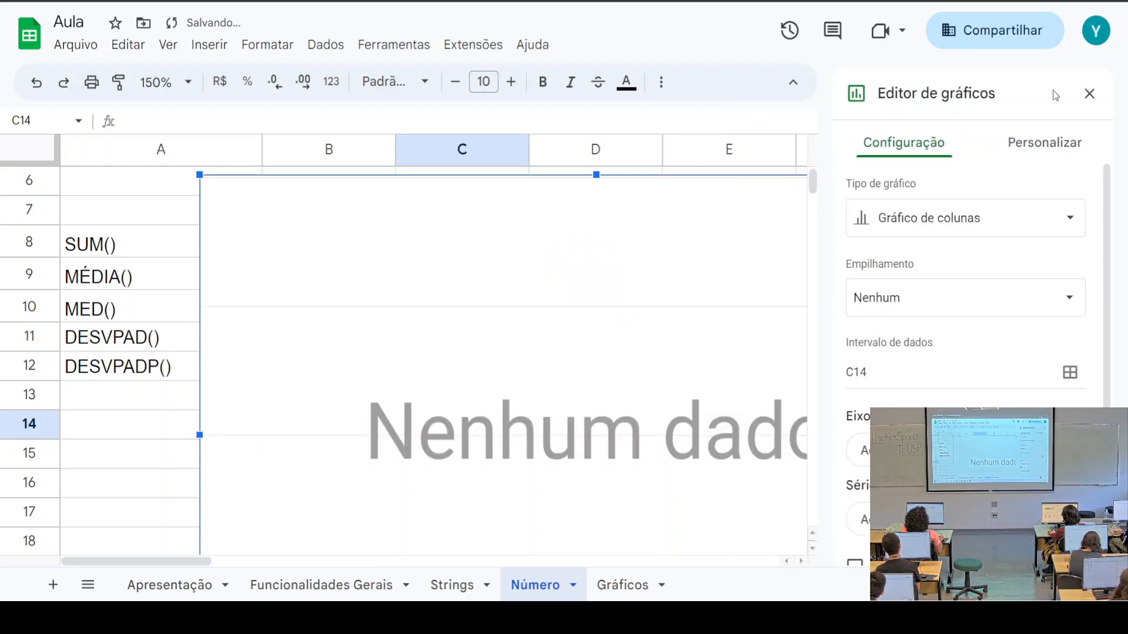
left_click(1087, 94)
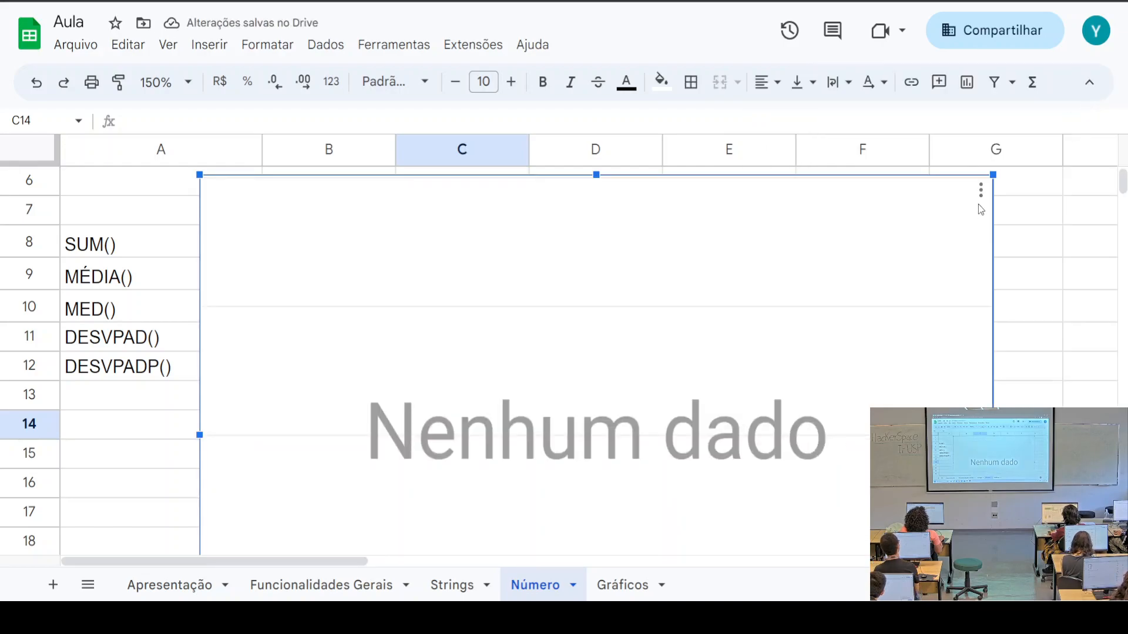
left_click(981, 190)
left_click(936, 252)
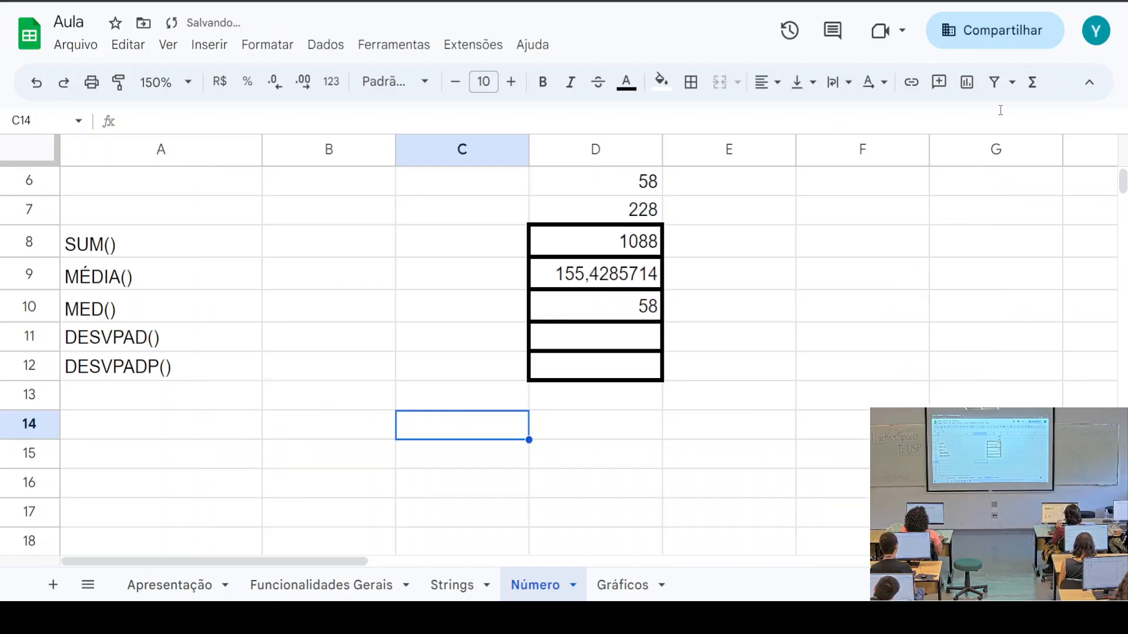
left_click(1012, 83)
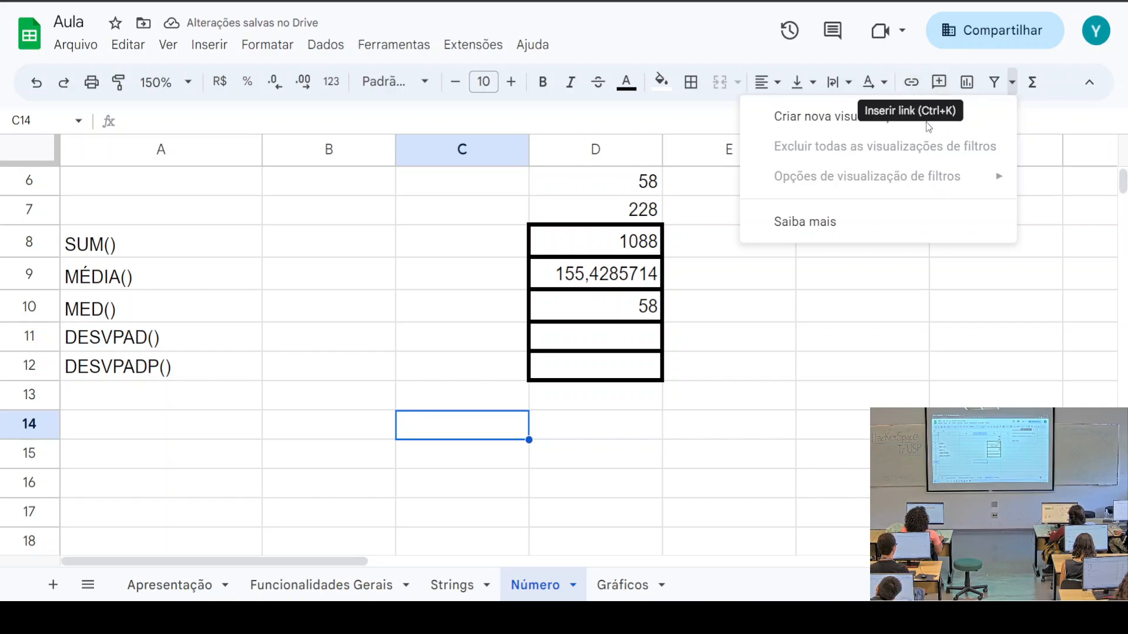
left_click(997, 104)
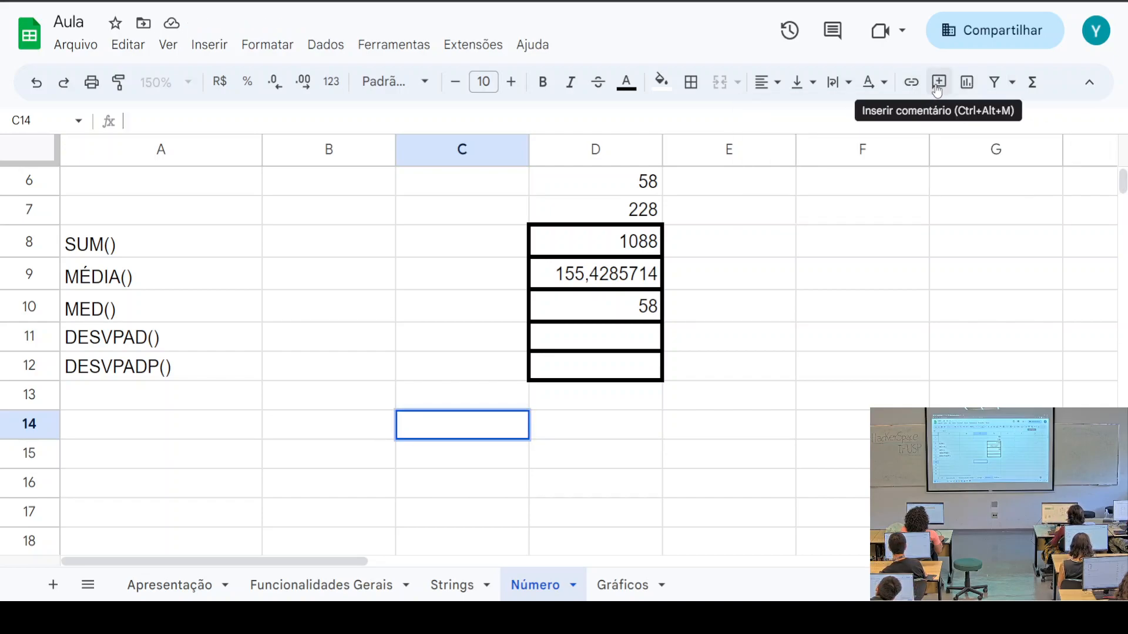
left_click(1012, 82)
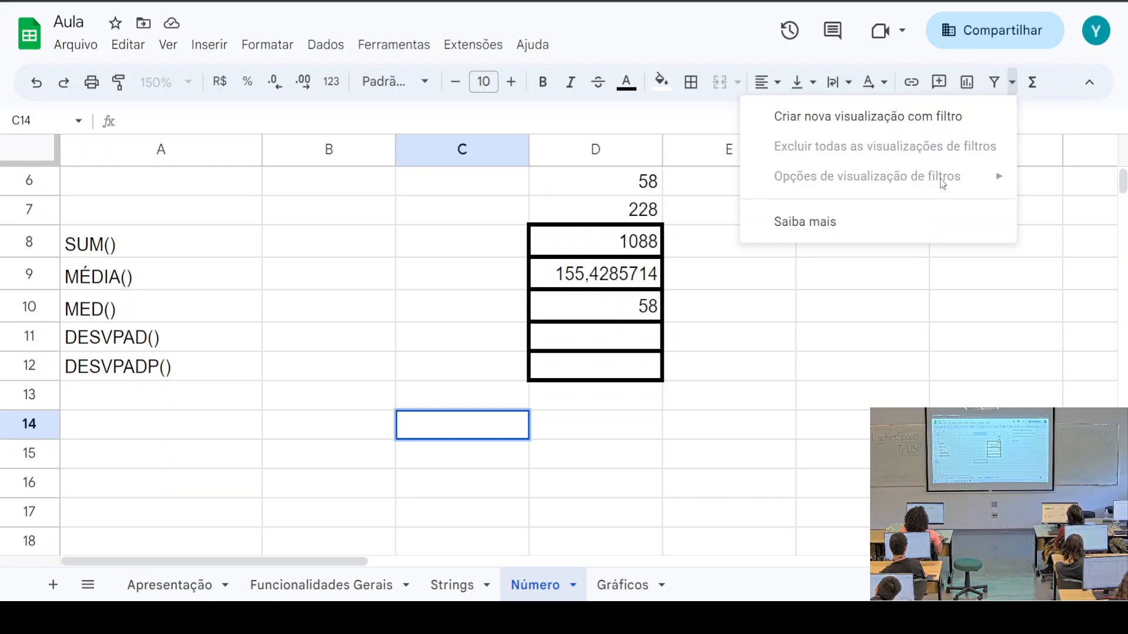
left_click(828, 223)
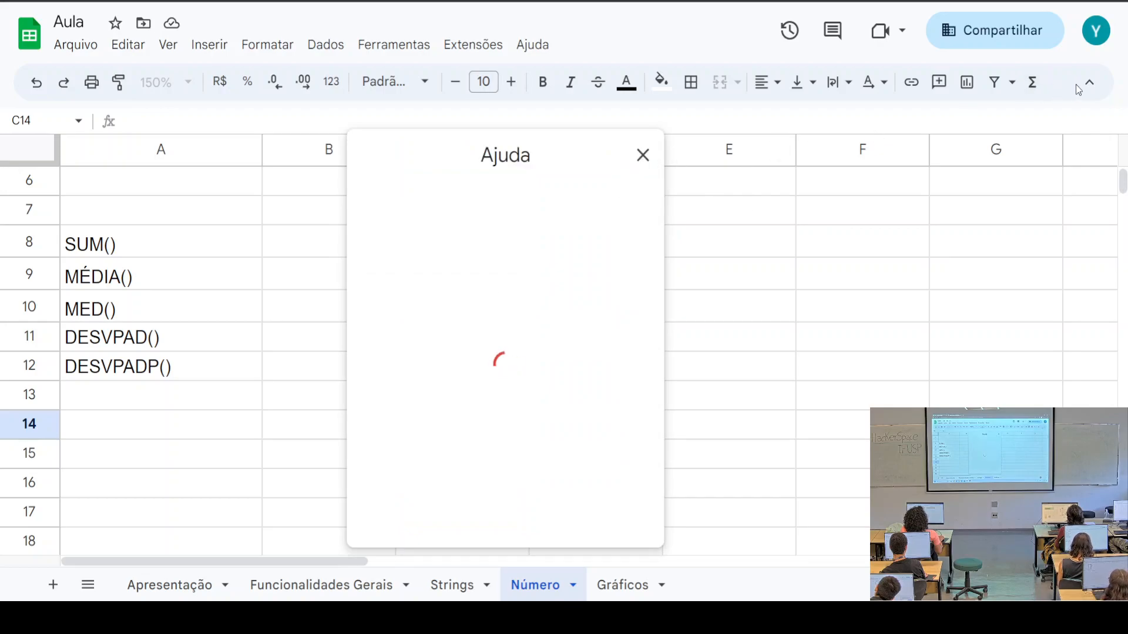
left_click(643, 155)
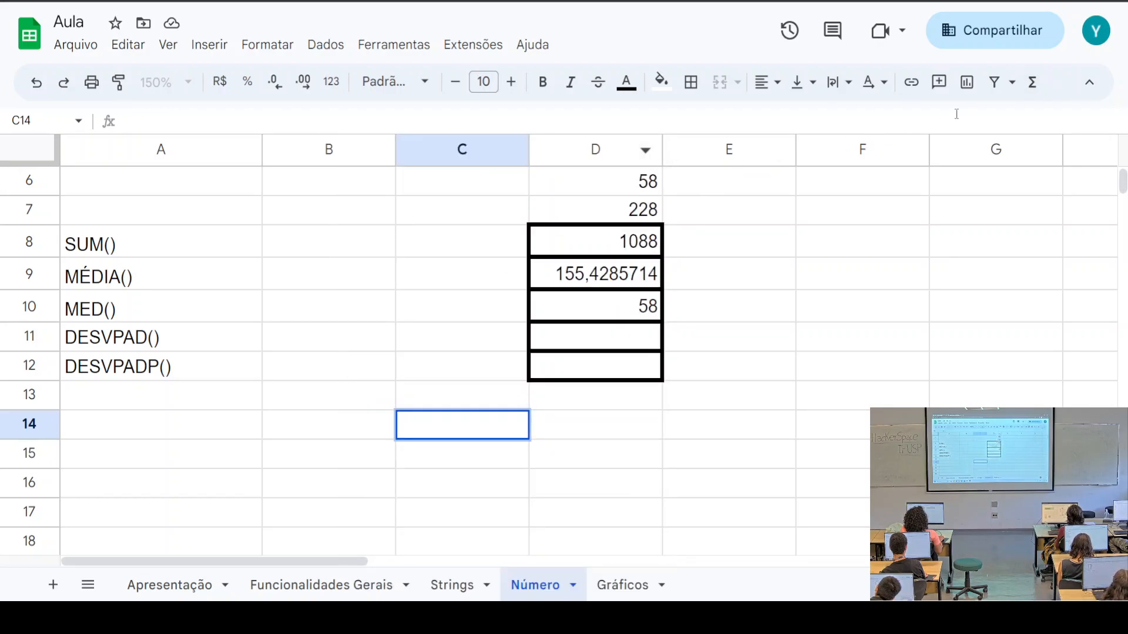
left_click(1093, 81)
left_click(1089, 27)
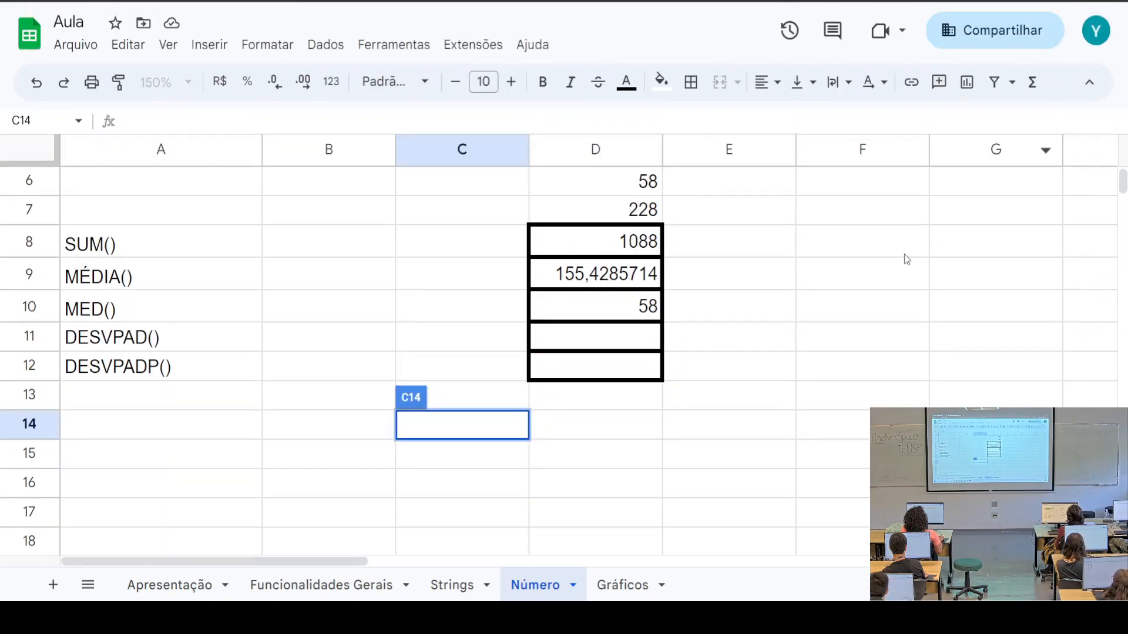
left_click(649, 340)
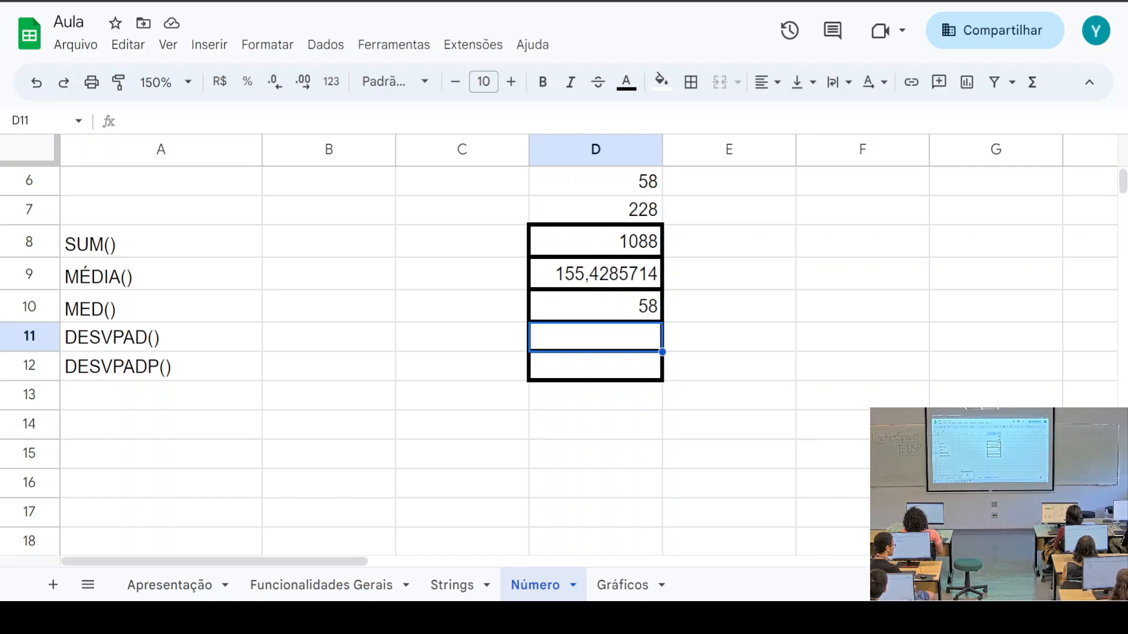
left_click(608, 376)
left_click(612, 332)
left_click(607, 369)
left_click(613, 338)
left_click(618, 364)
left_click(616, 336)
left_click(616, 362)
left_click(616, 340)
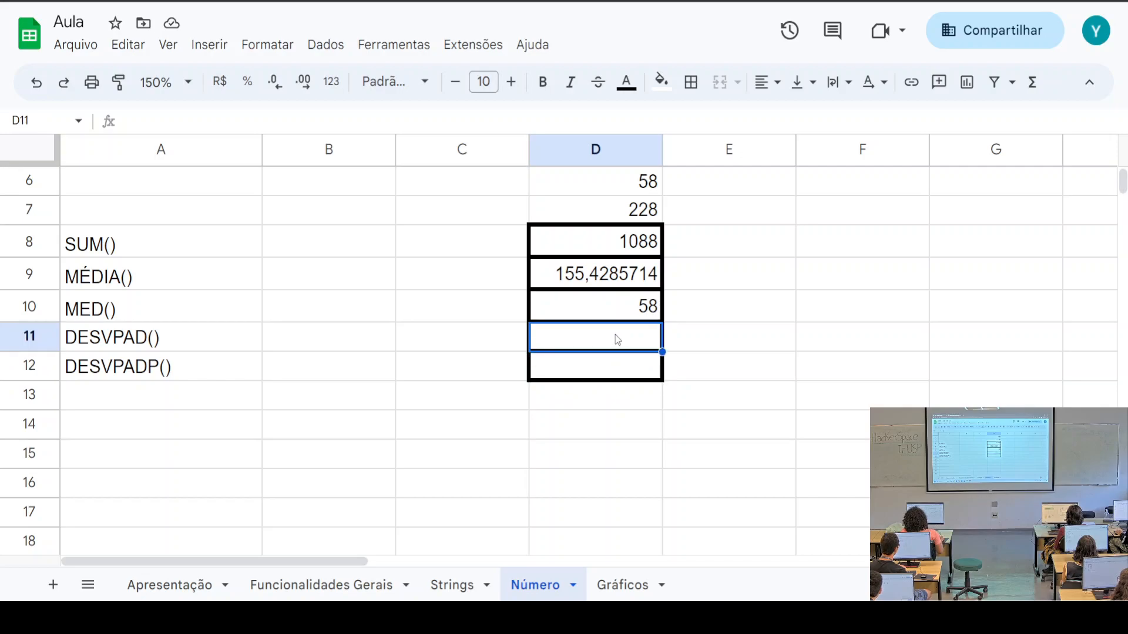
left_click(639, 364)
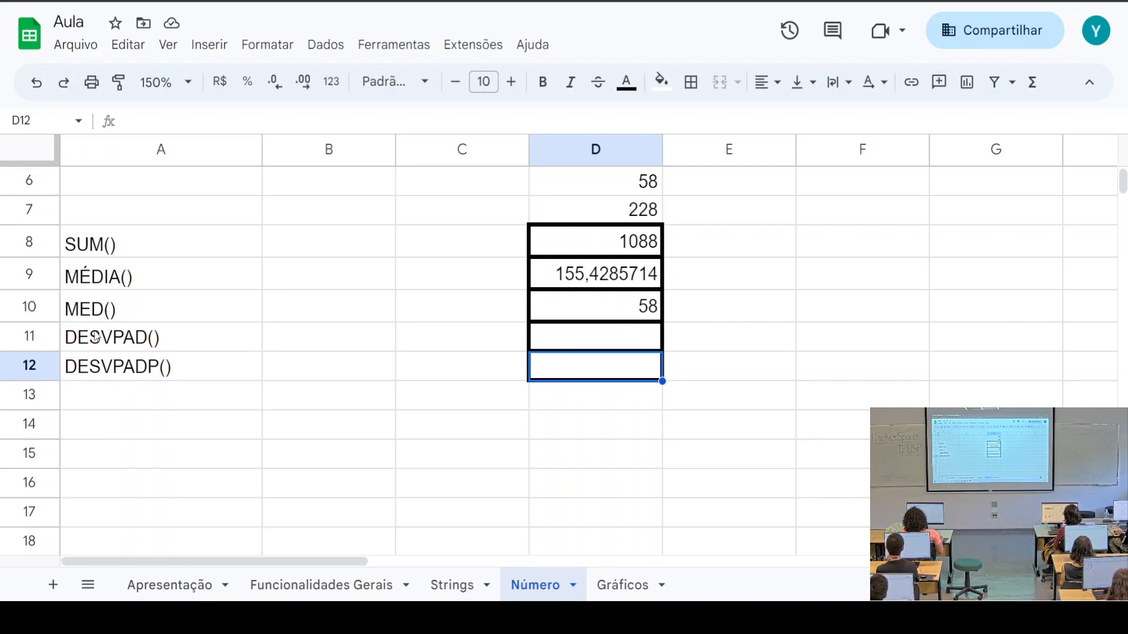
left_click(166, 343)
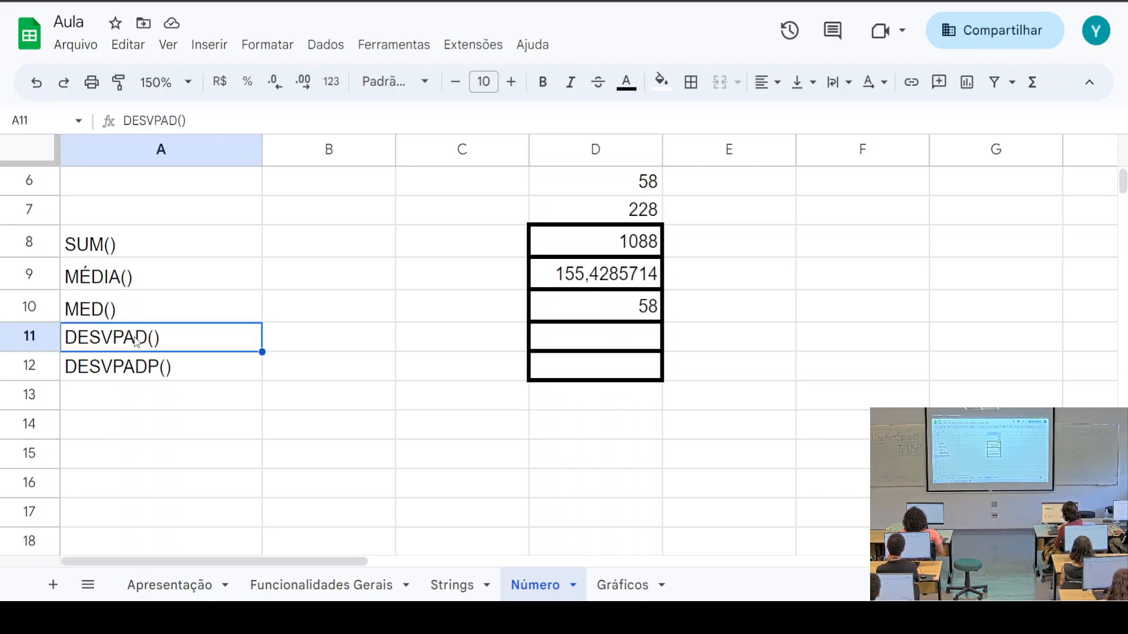
left_click(164, 367)
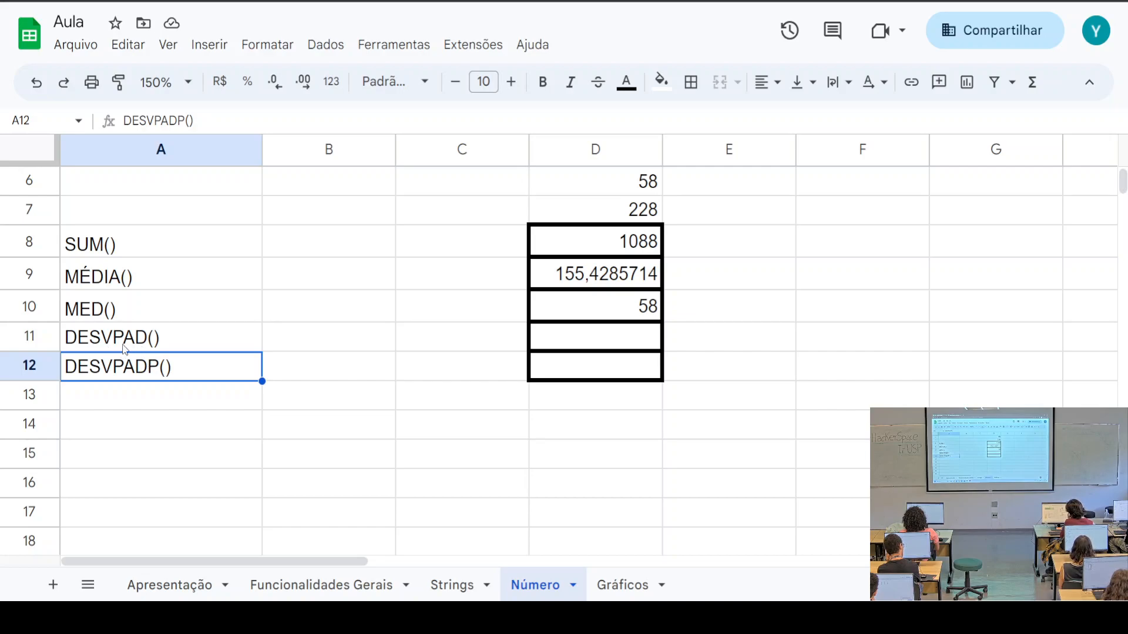
left_click(153, 340)
left_click(167, 367)
left_click(178, 339)
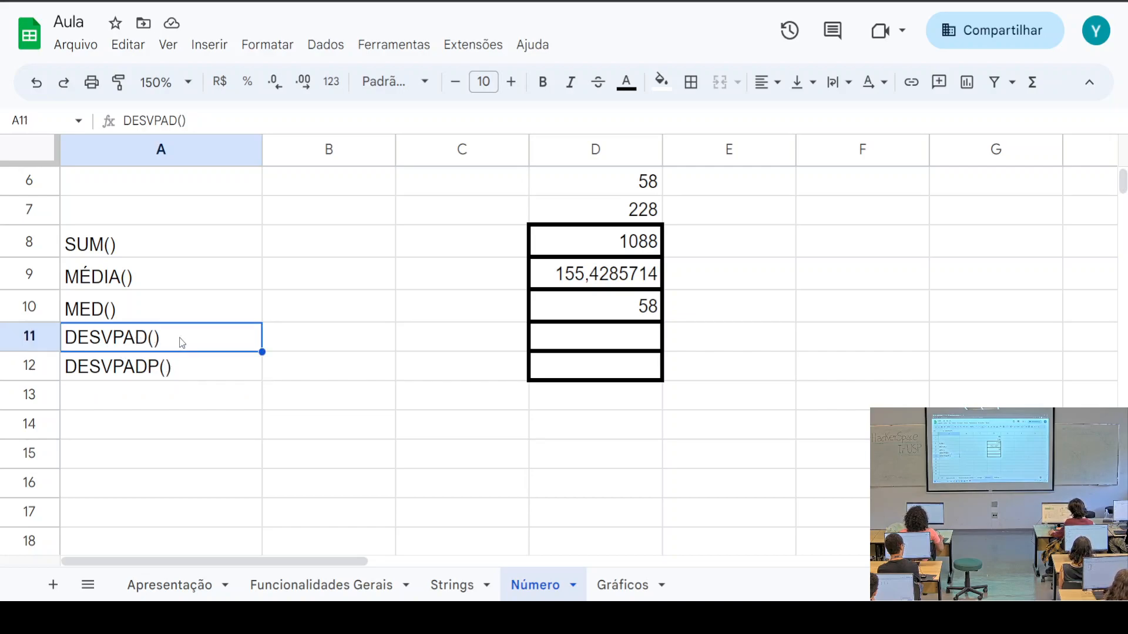
left_click(185, 380)
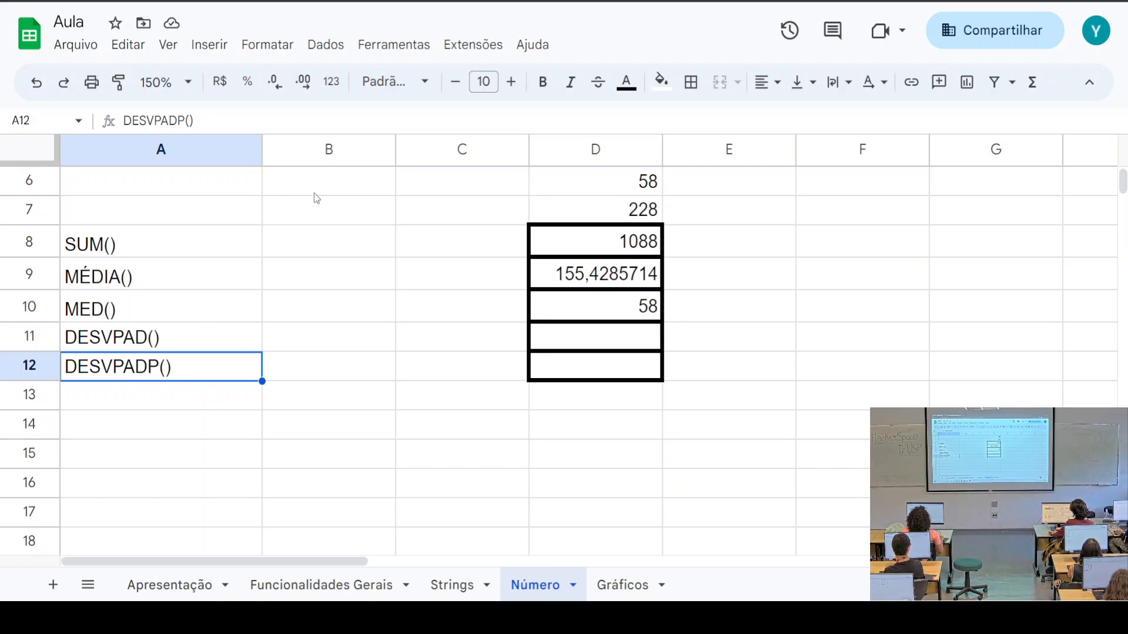
Enter =DESVPAD(D1:D7) in D11 for a standard deviation of 209,4221074
left_click(580, 344)
type("=DES")
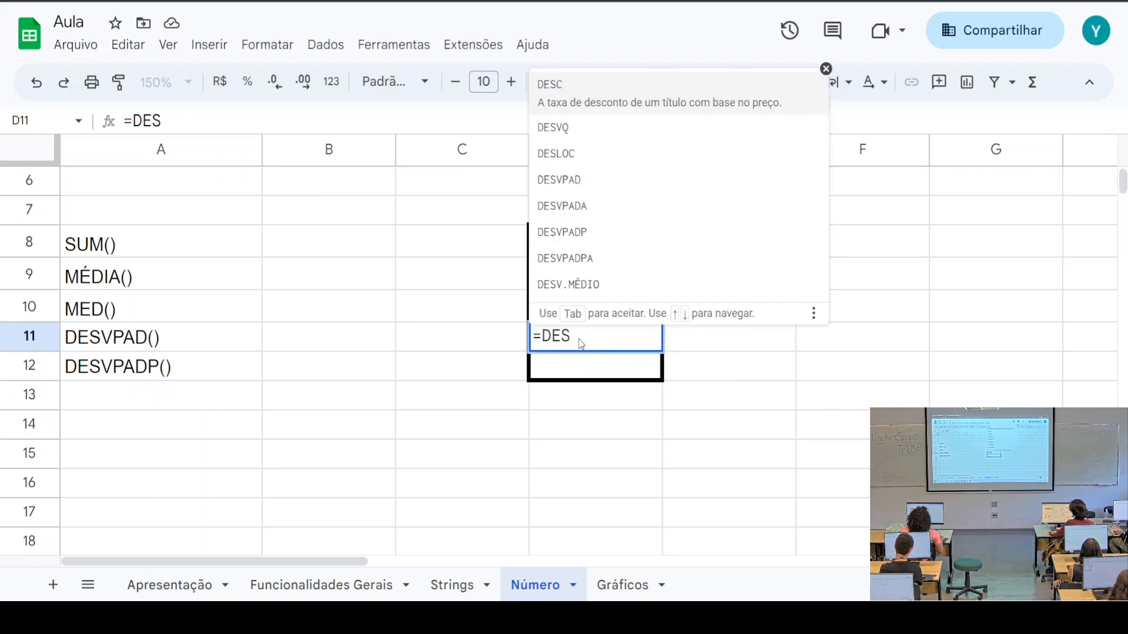
type("VPA")
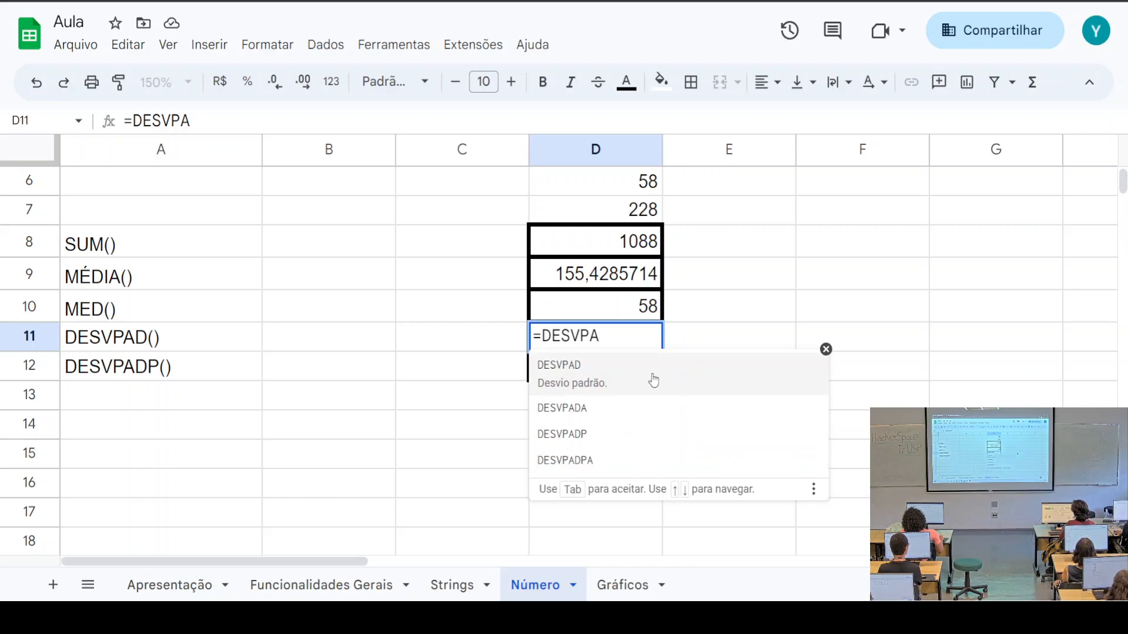
left_click(564, 387)
scroll(731, 409, "up", 1)
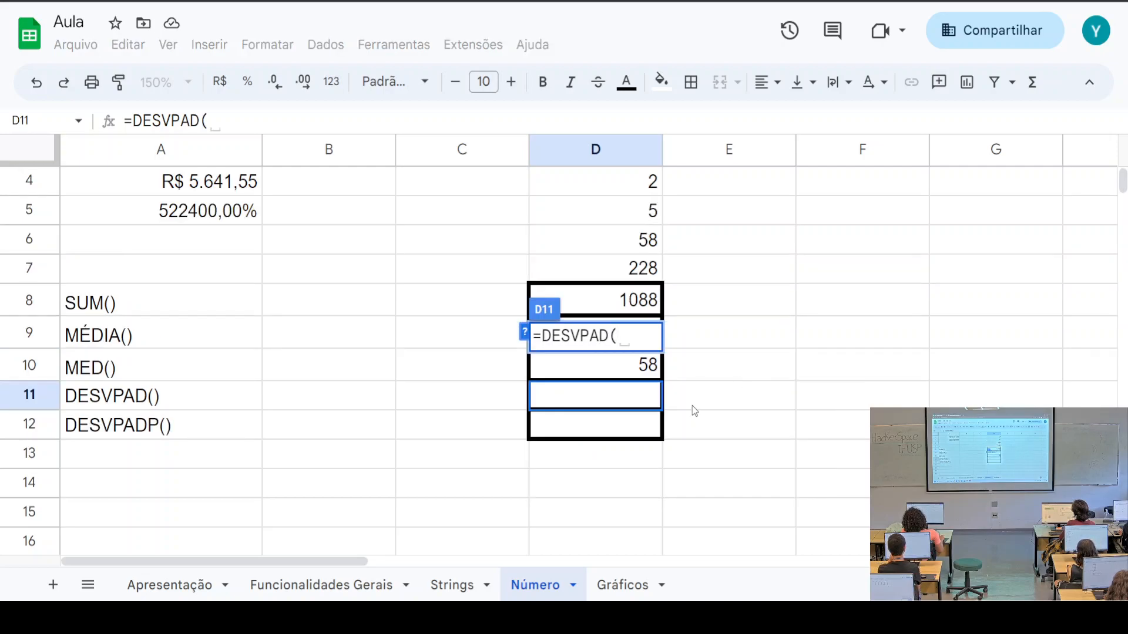
type("D1:")
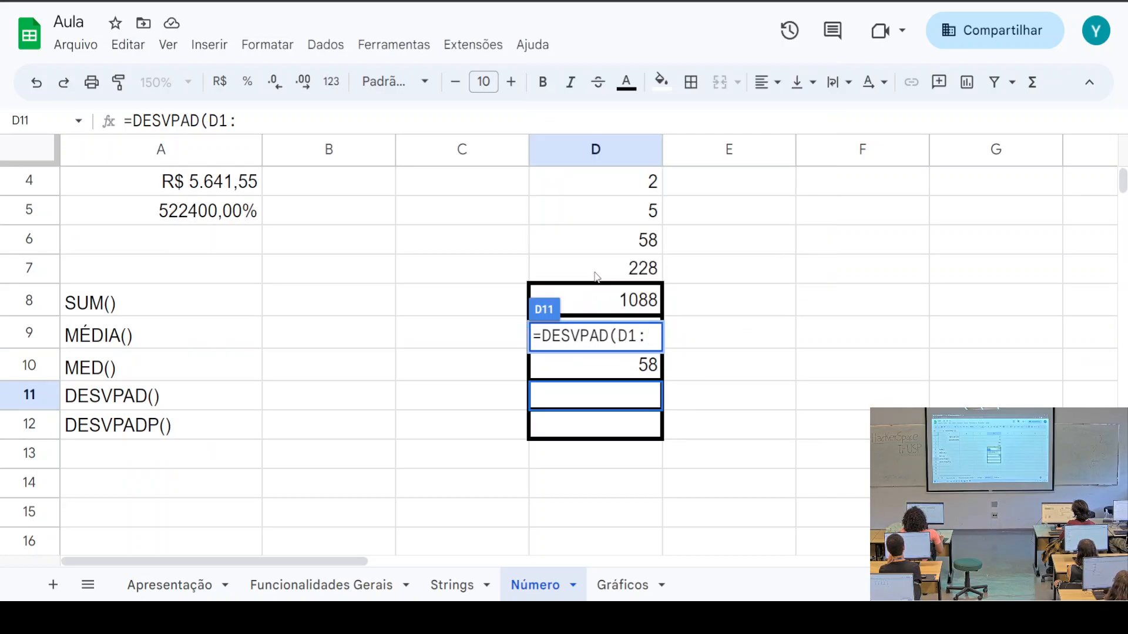
type("D7")
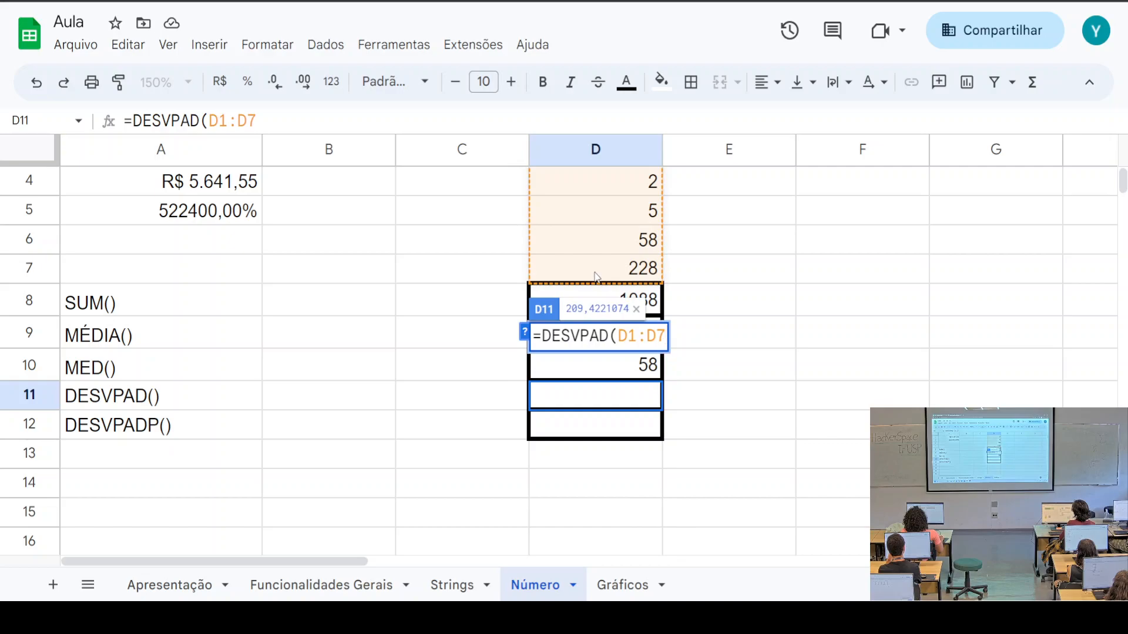
key("Return")
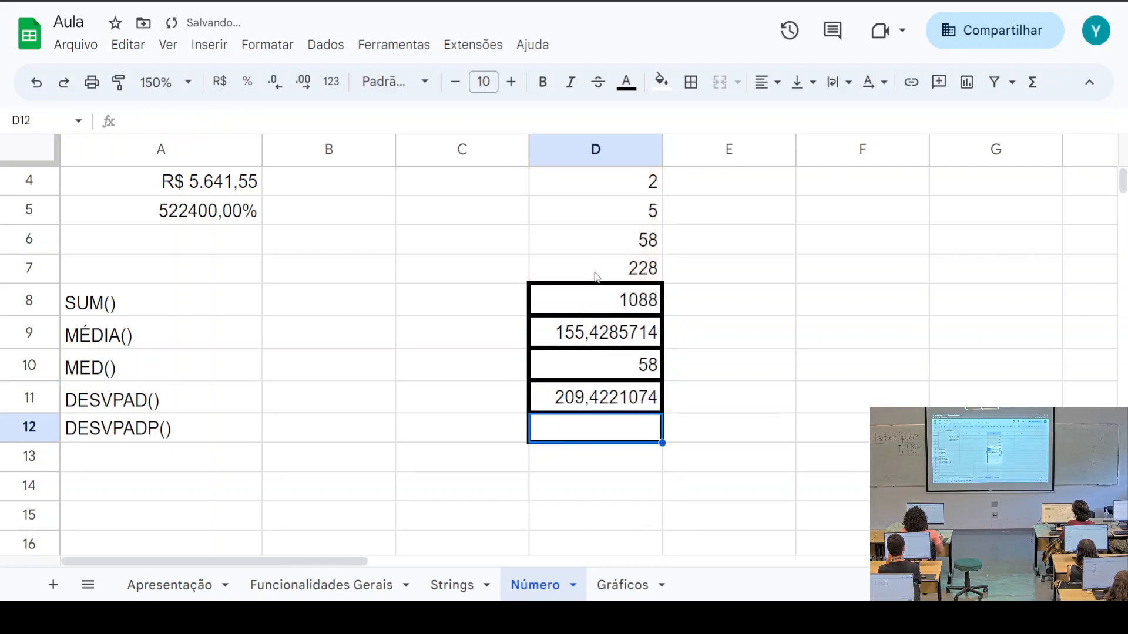
Enter =DESVPADP(D1:D7) in D12, giving the population standard deviation 193,8871963
left_click(607, 409)
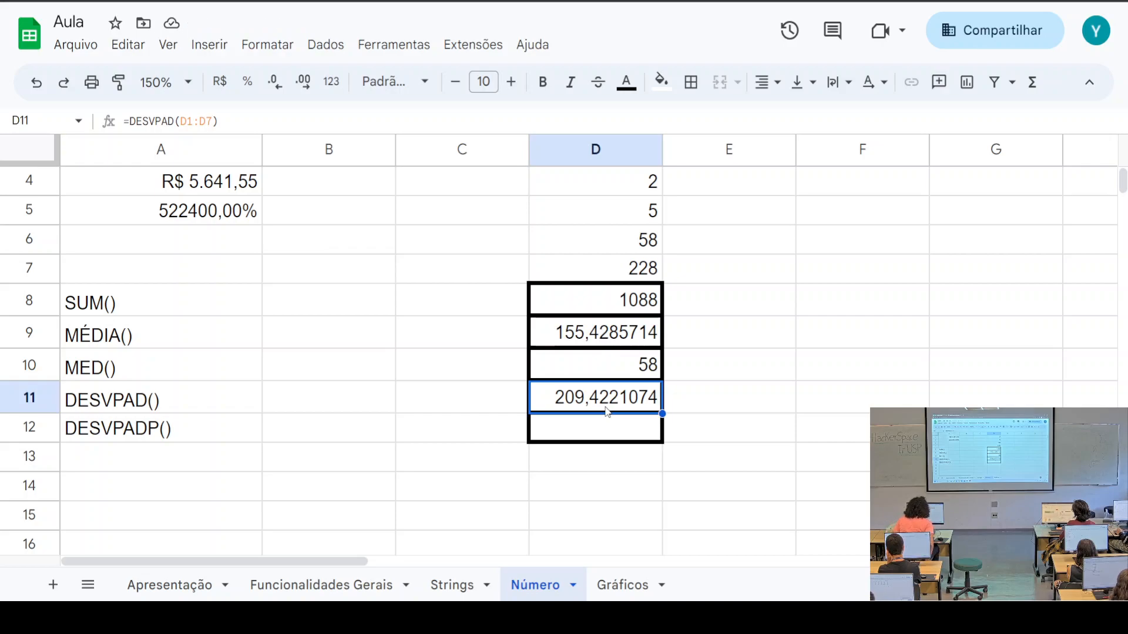
left_click(606, 435)
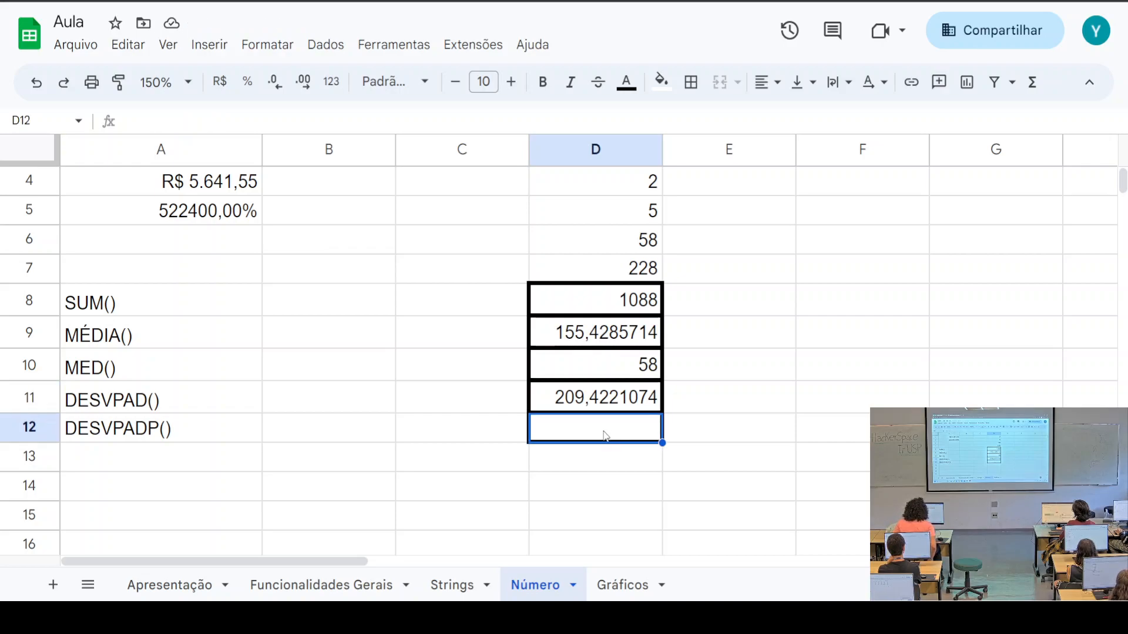
type("=D")
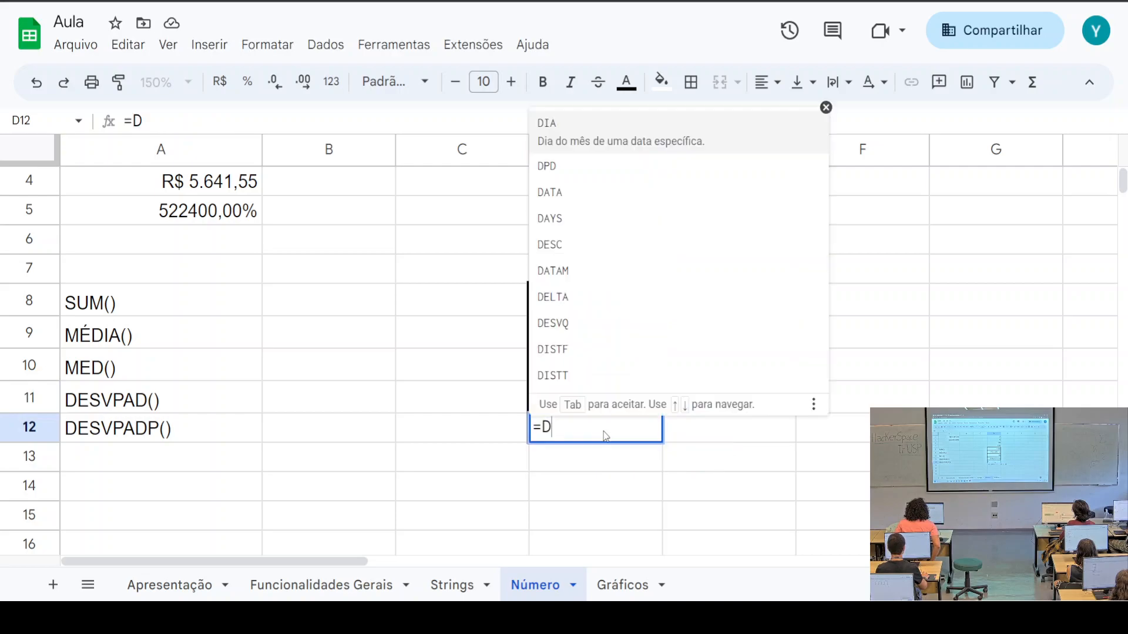
type("ESV")
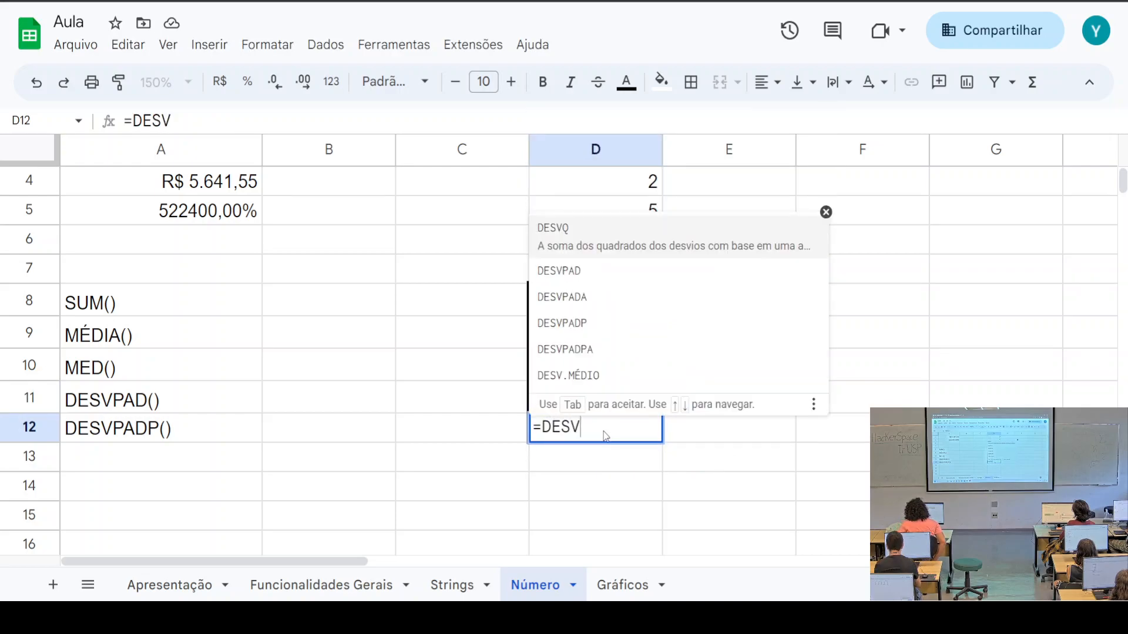
key("Down")
key("Down")
key("Down")
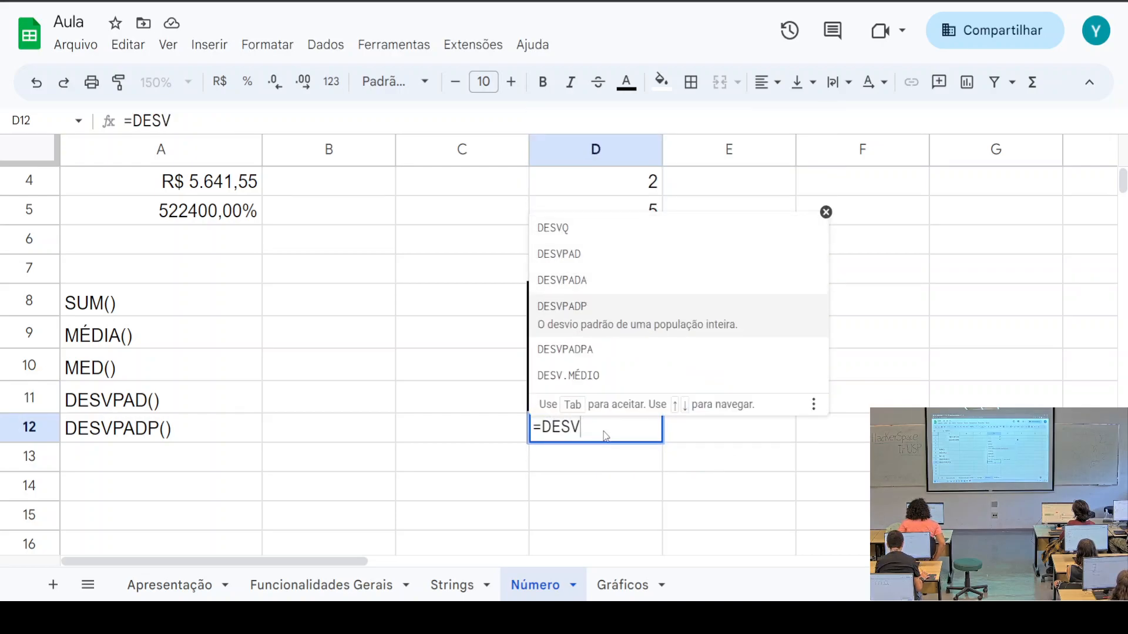
key("Tab")
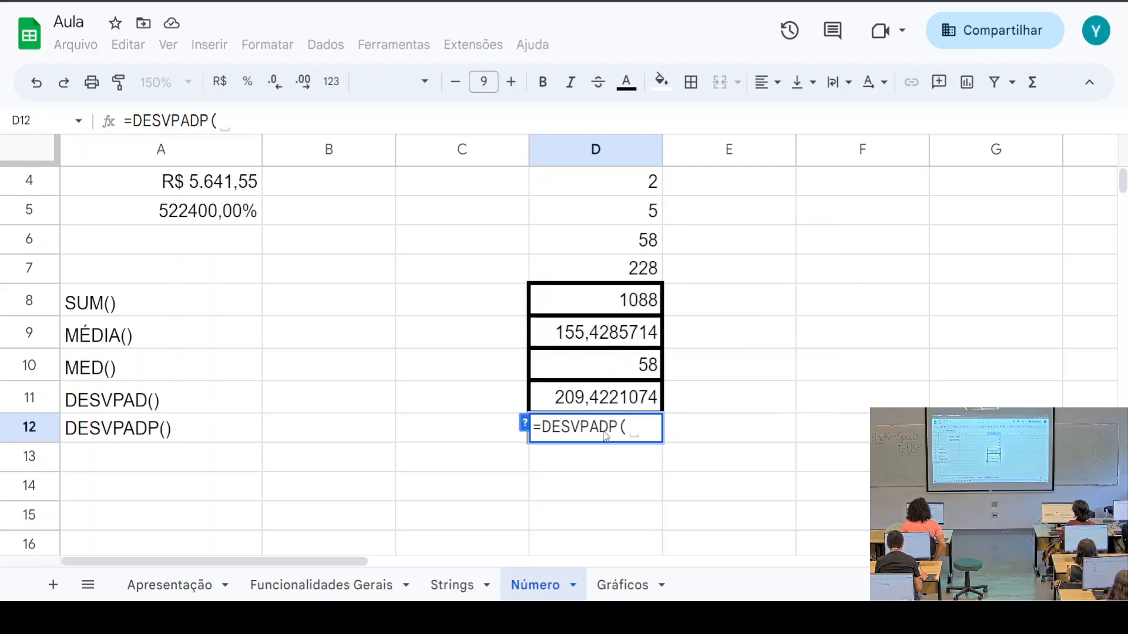
type("D1:")
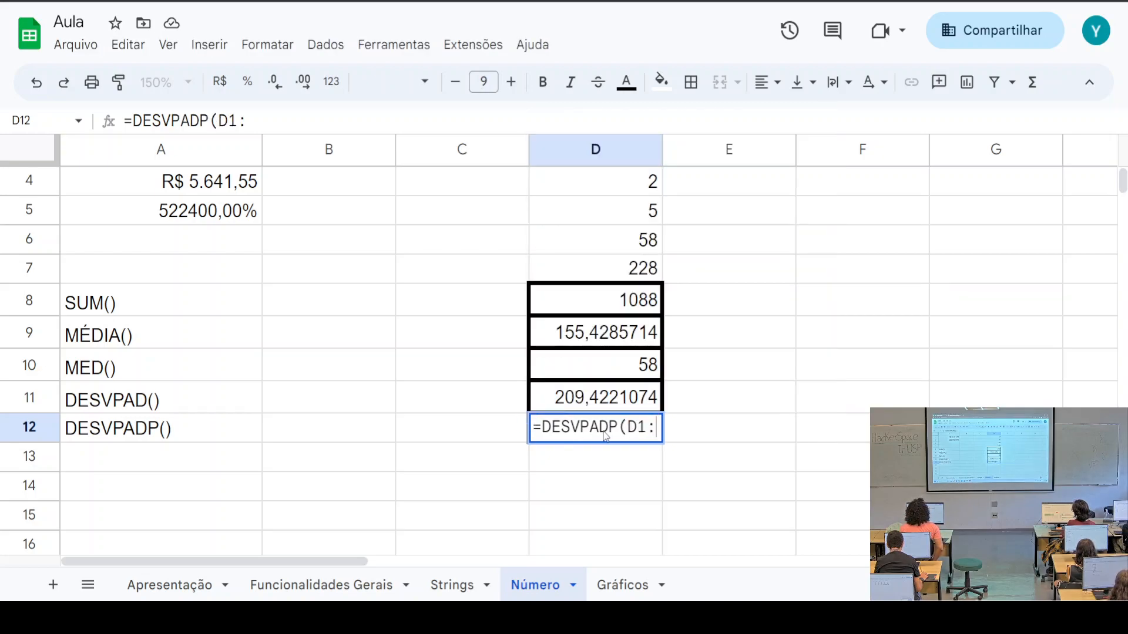
type("D7")
key("Return")
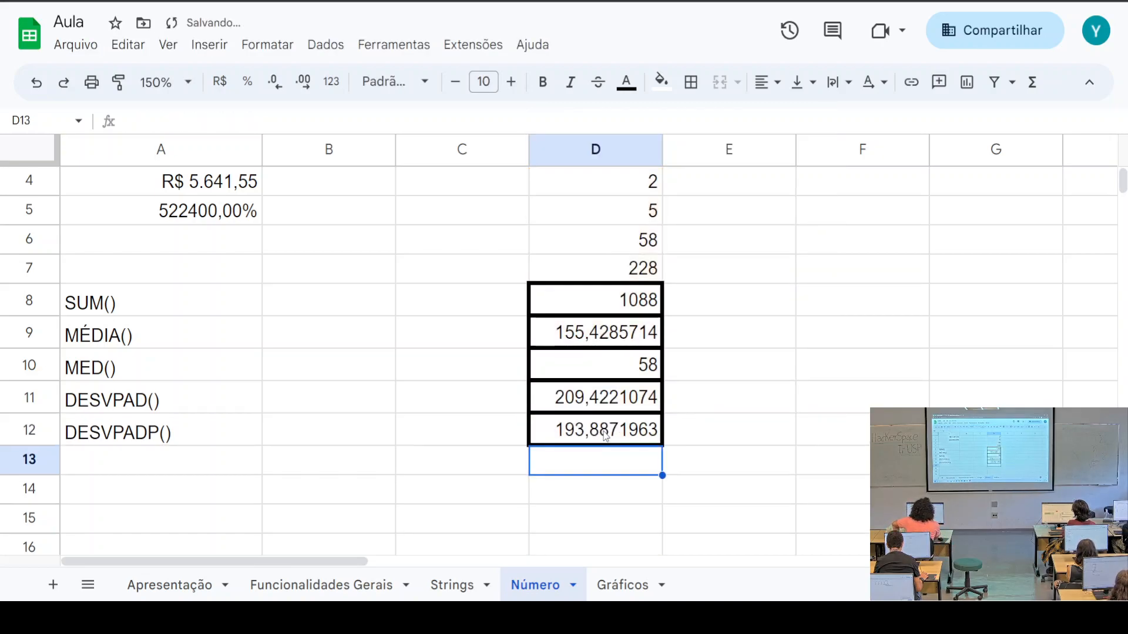
Recheck the DESVPAD formula behind the result in D11
left_click(603, 398)
left_click(603, 427)
left_click(609, 410)
left_click(611, 437)
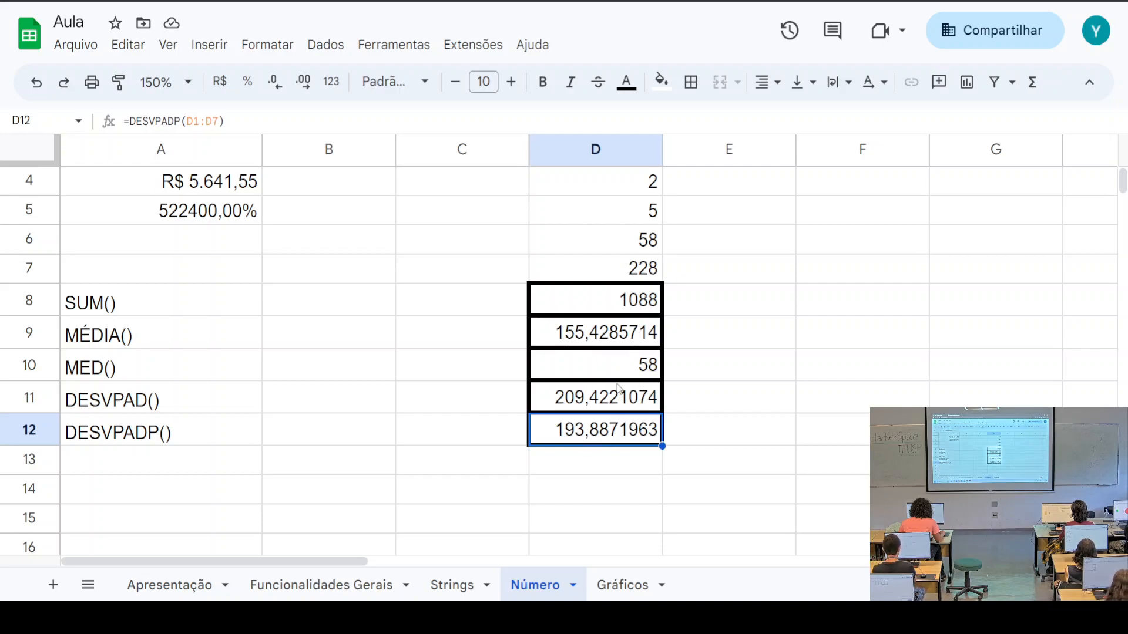
left_click(582, 392)
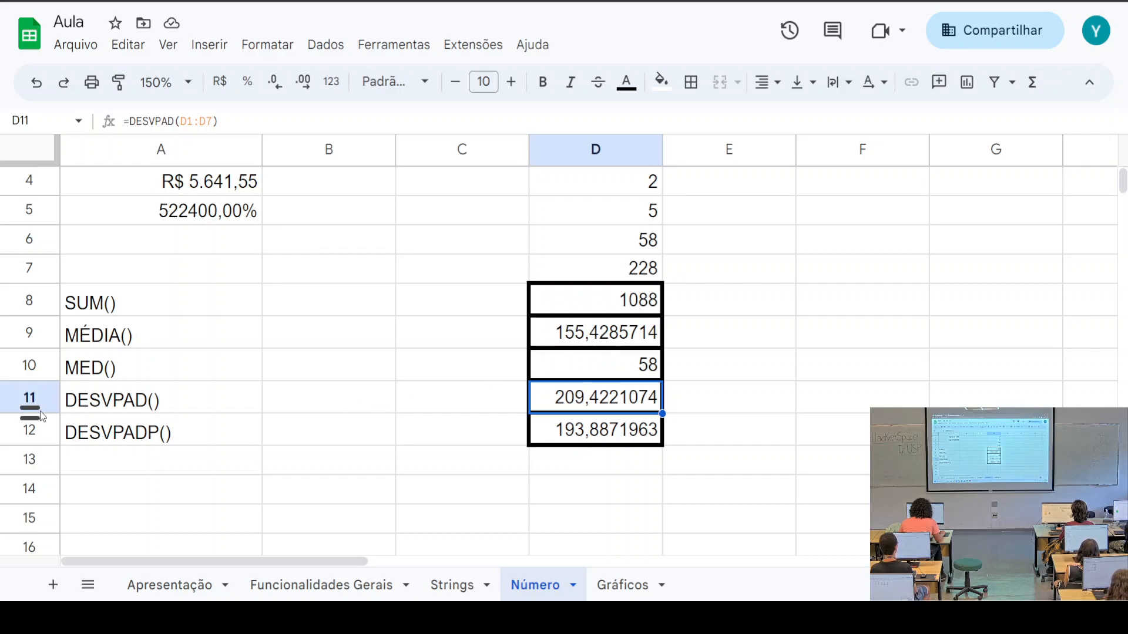
left_click(172, 404)
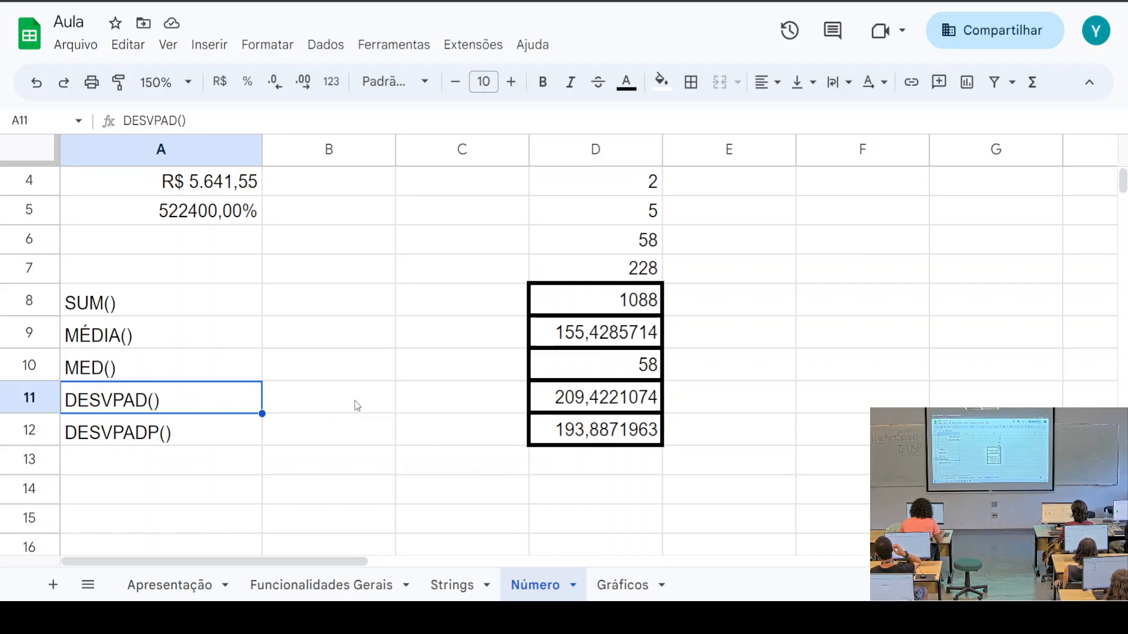
left_click(625, 398)
left_click(702, 402)
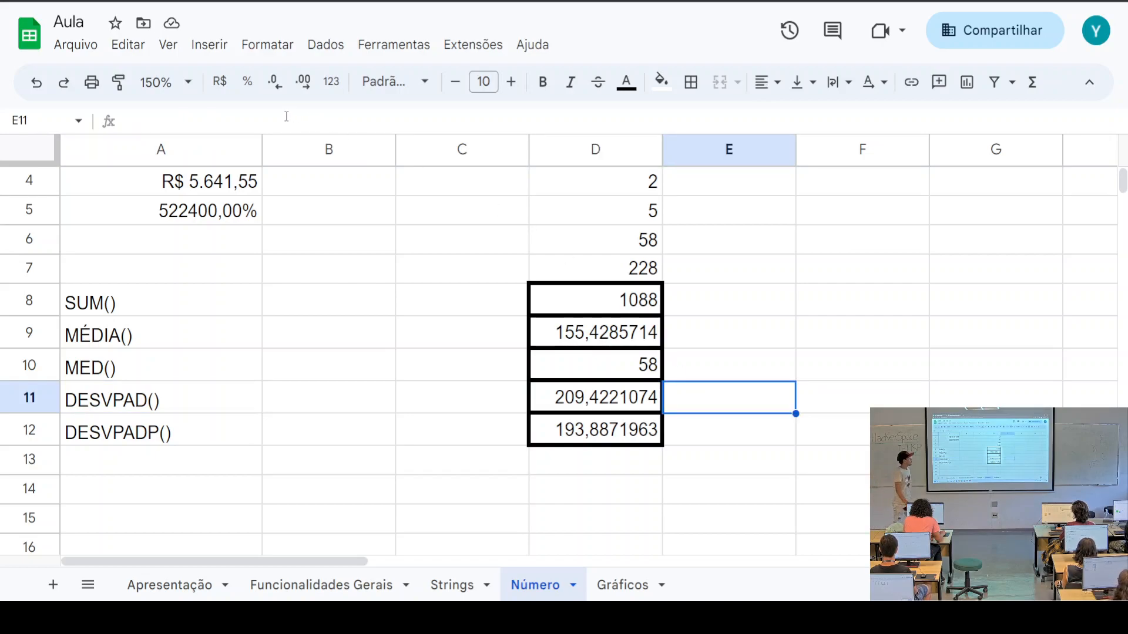
Enter =D11/SQRT(7) in E11, giving 79,15411644
scroll(642, 196, "up", 3)
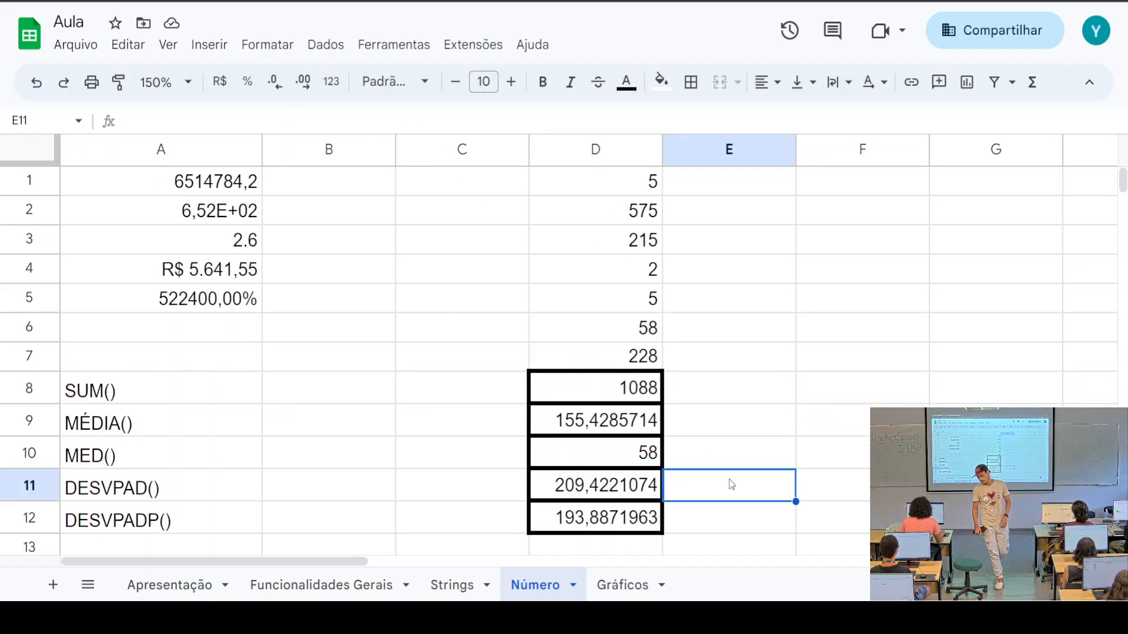
type("=")
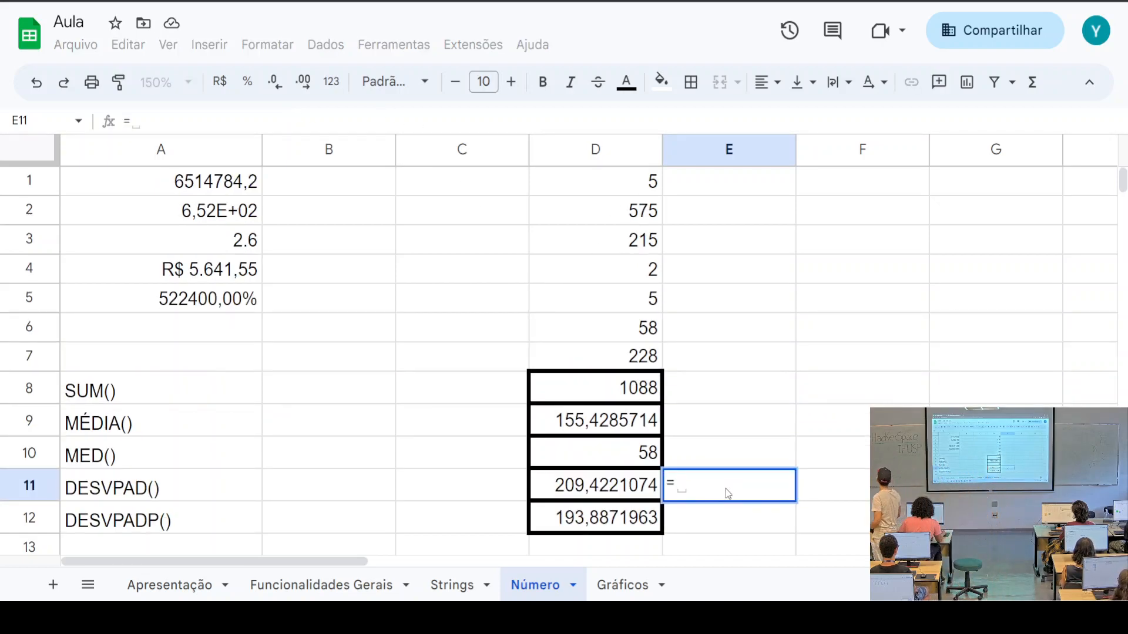
left_click(626, 493)
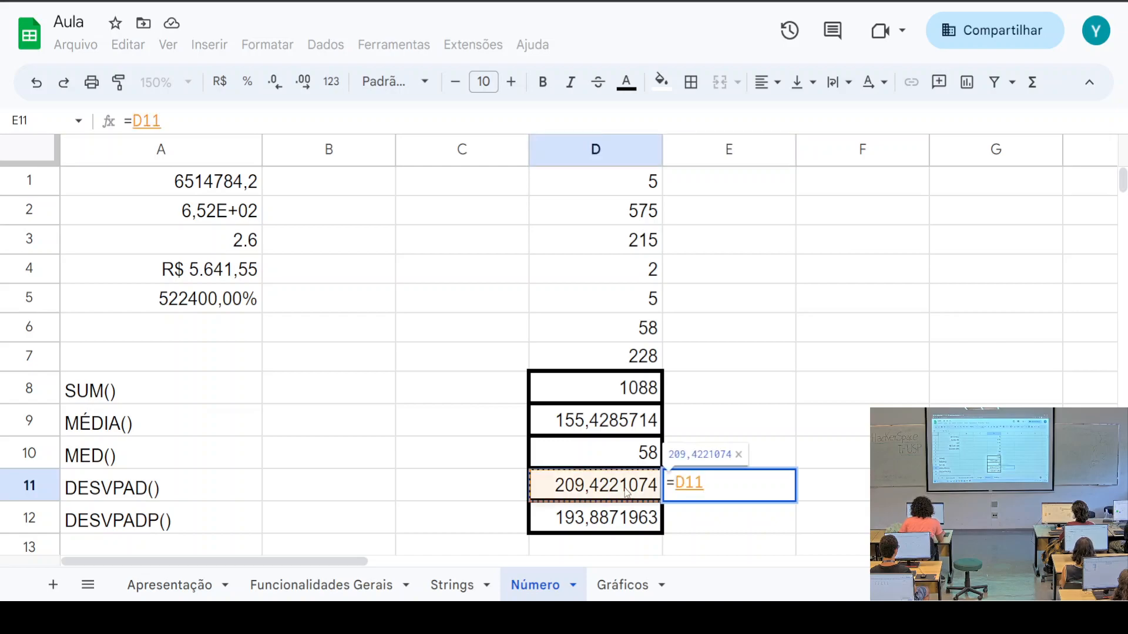
type("/")
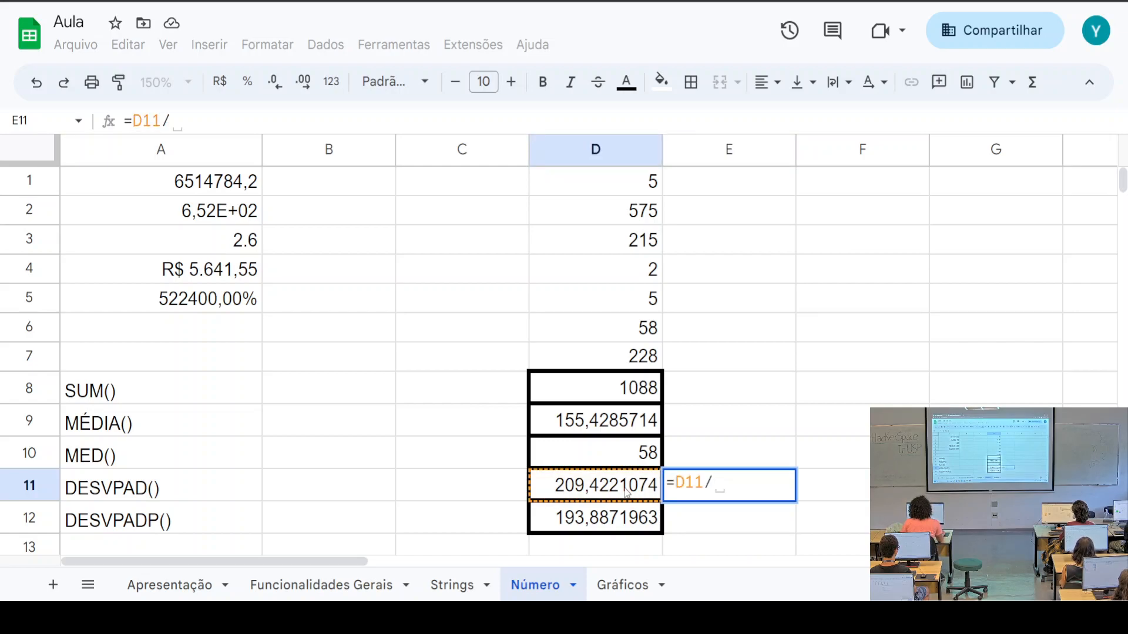
type("SQRT")
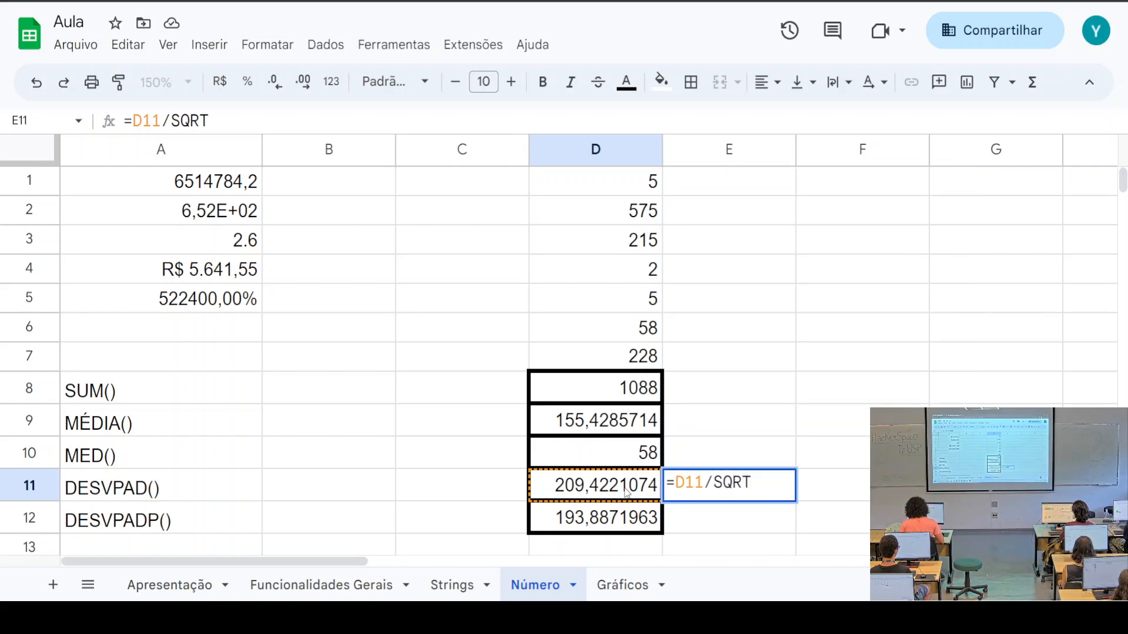
type("()")
key("BackSpace")
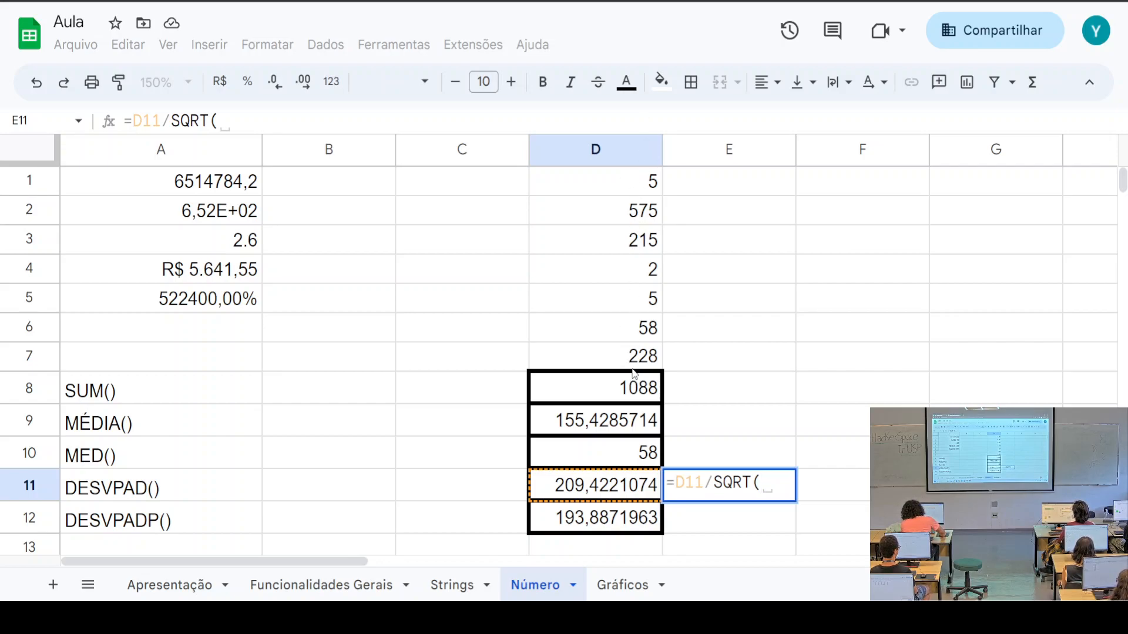
type("7")
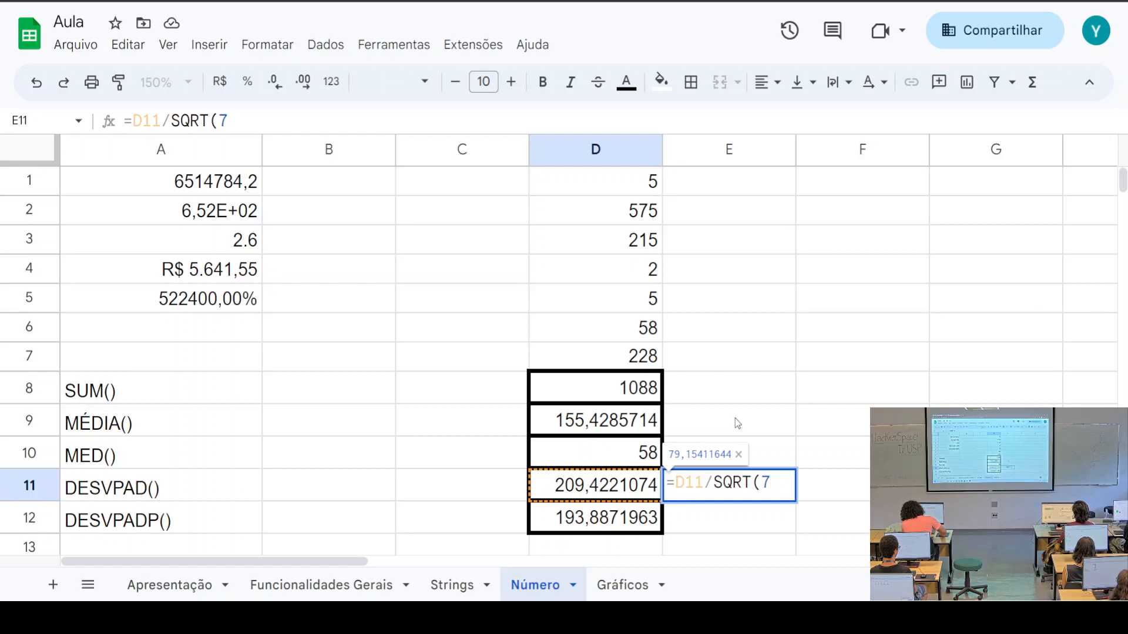
type(")")
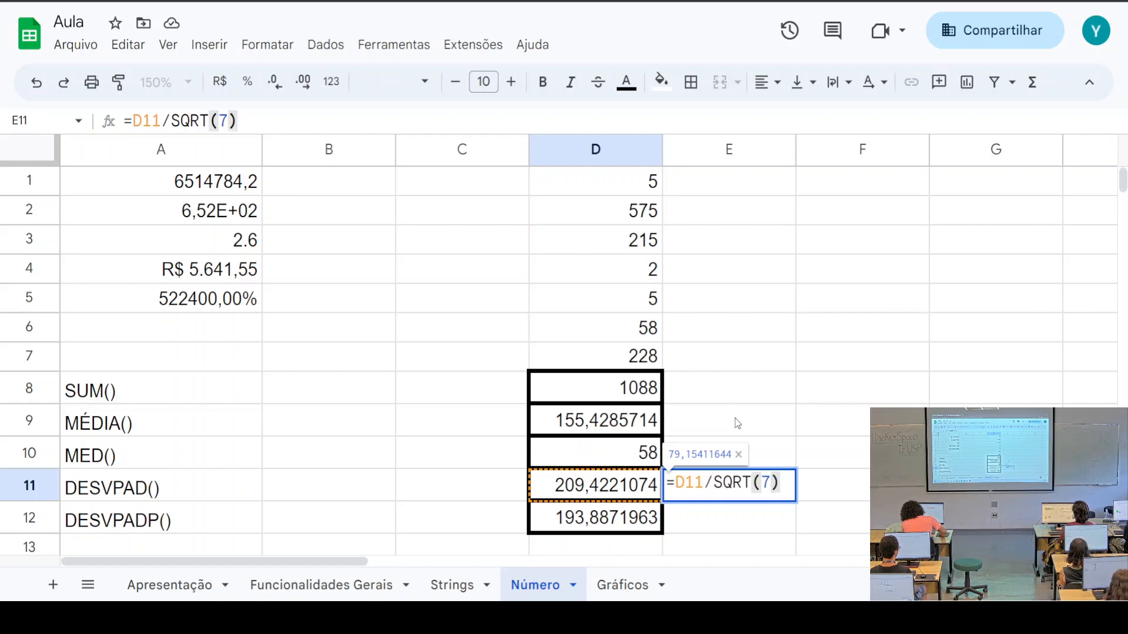
key("Return")
left_click(844, 488)
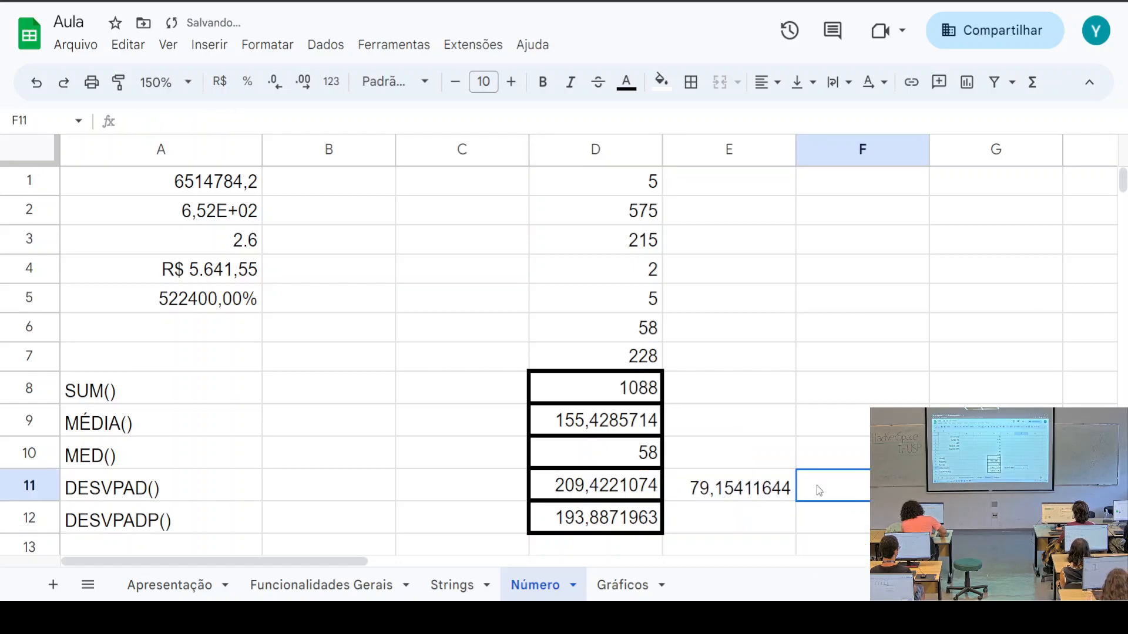
Review E11's formula, highlighting the 7 and the seven data values in column D
left_click(747, 493)
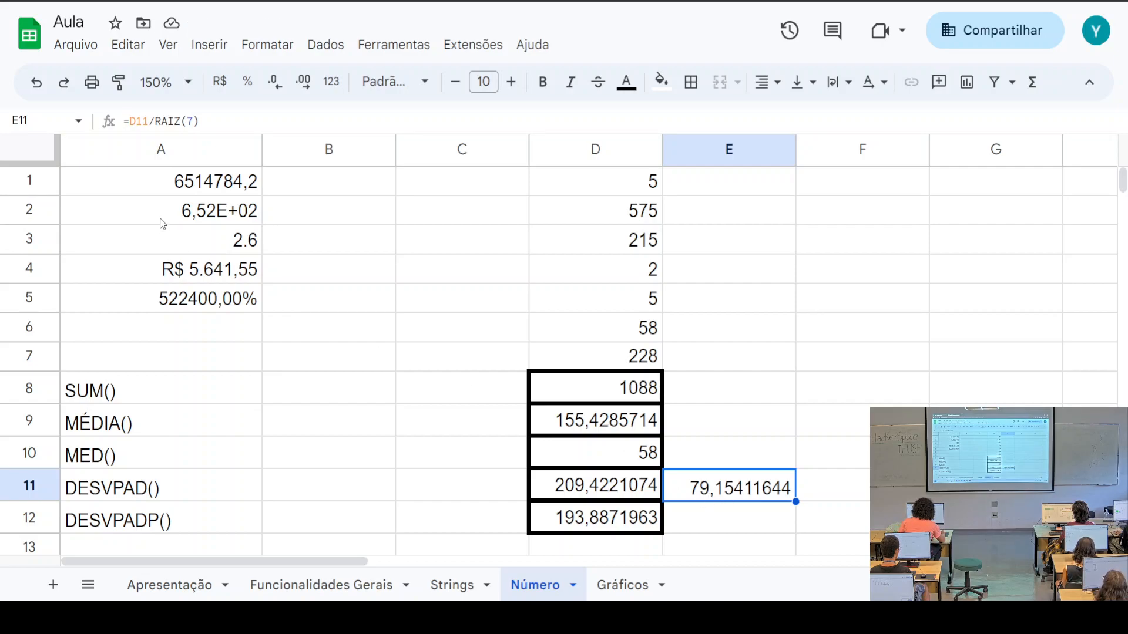
triple_click(212, 121)
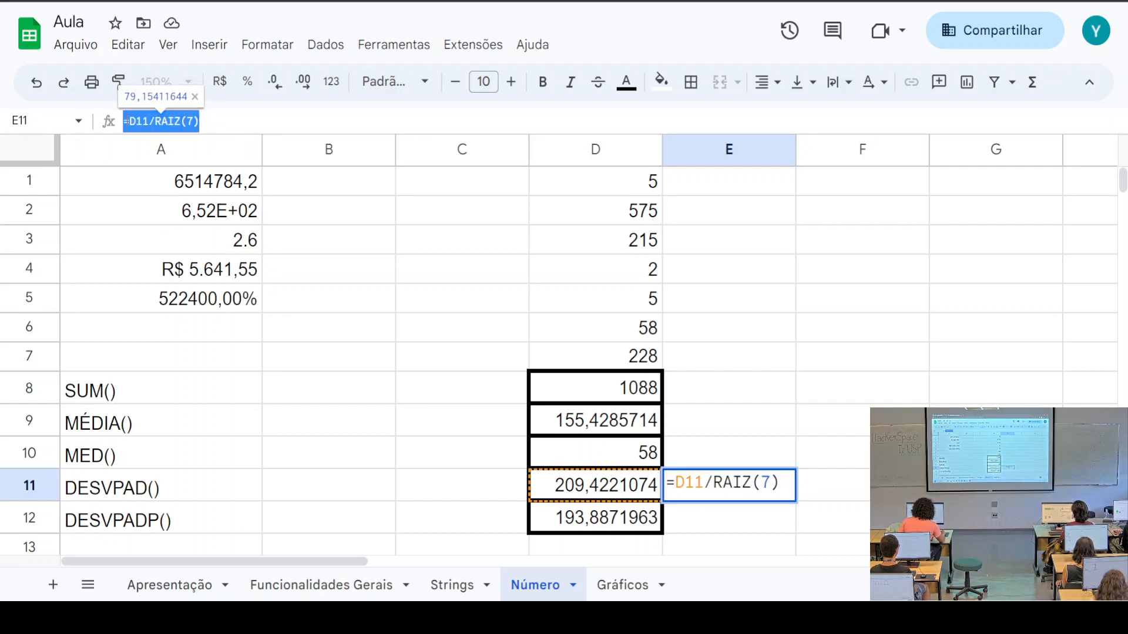
left_click(237, 120)
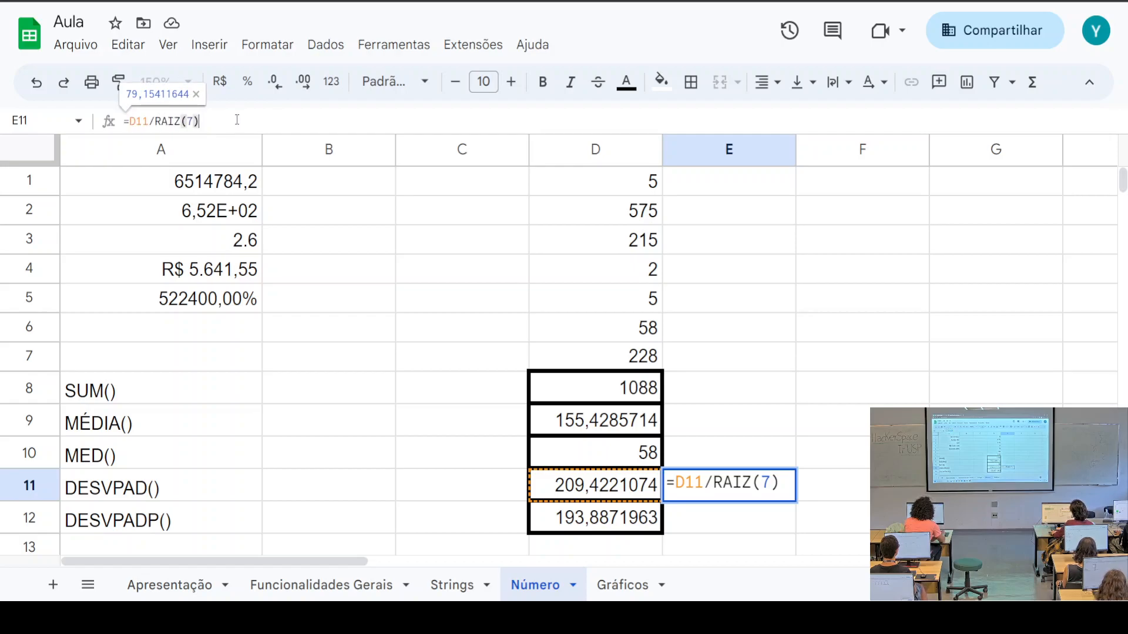
key("Tab")
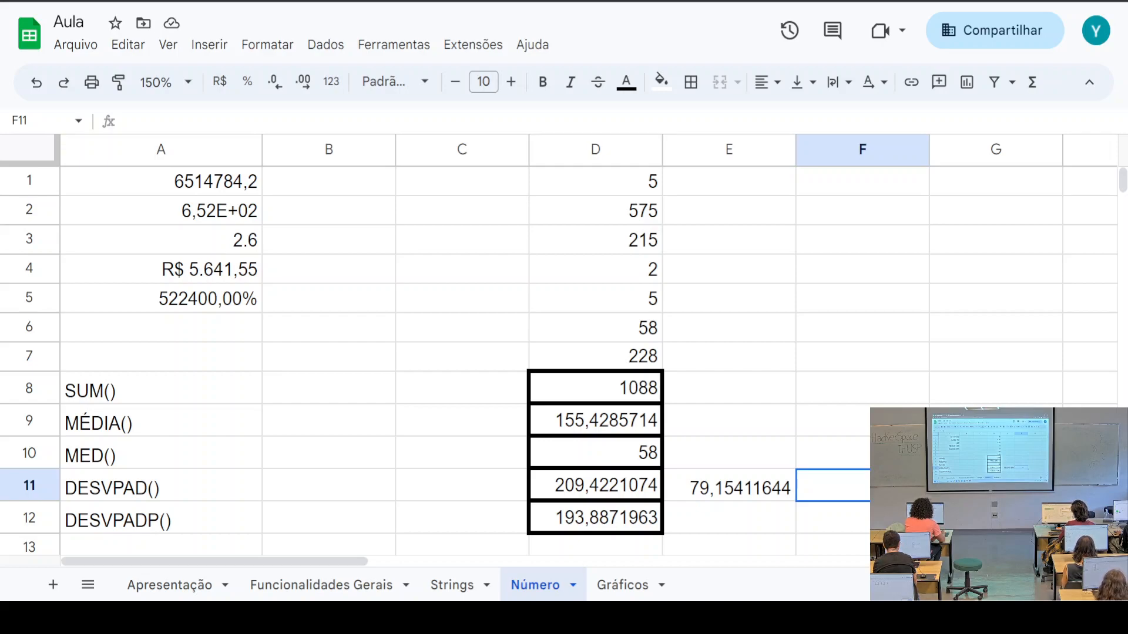
left_click(743, 489)
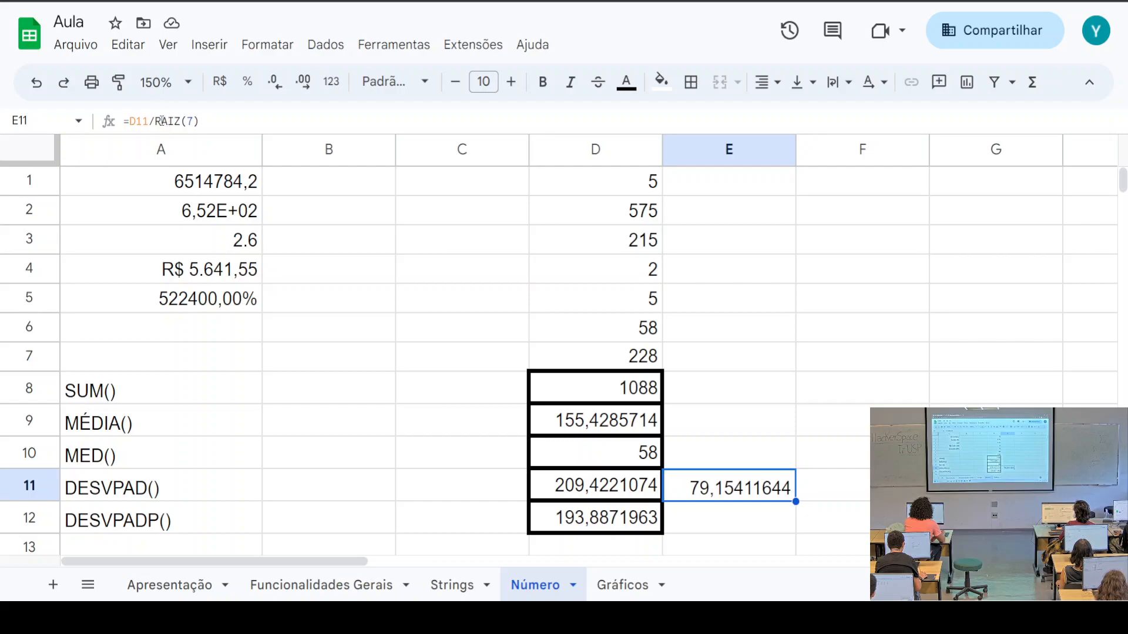
left_click_drag(611, 184, 624, 350)
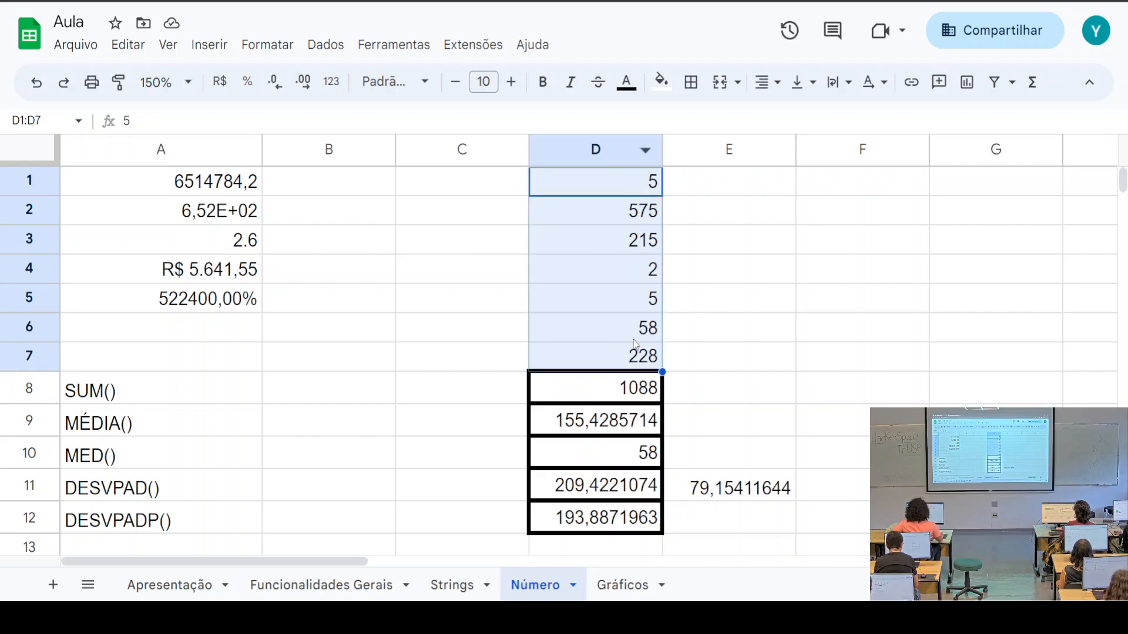
left_click(773, 487)
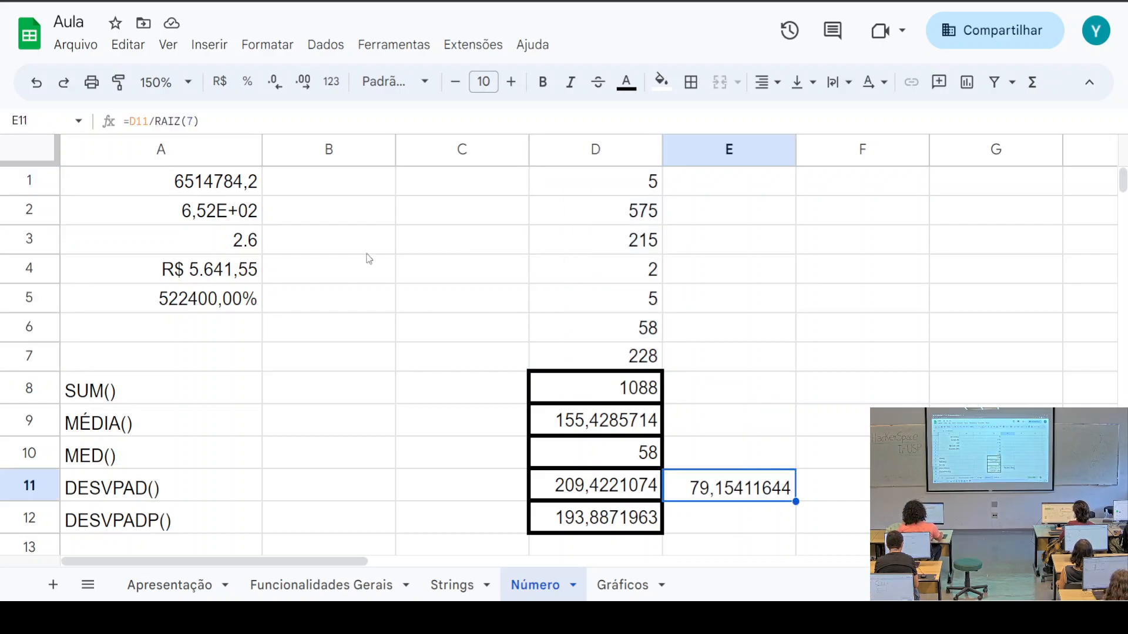
double_click(189, 120)
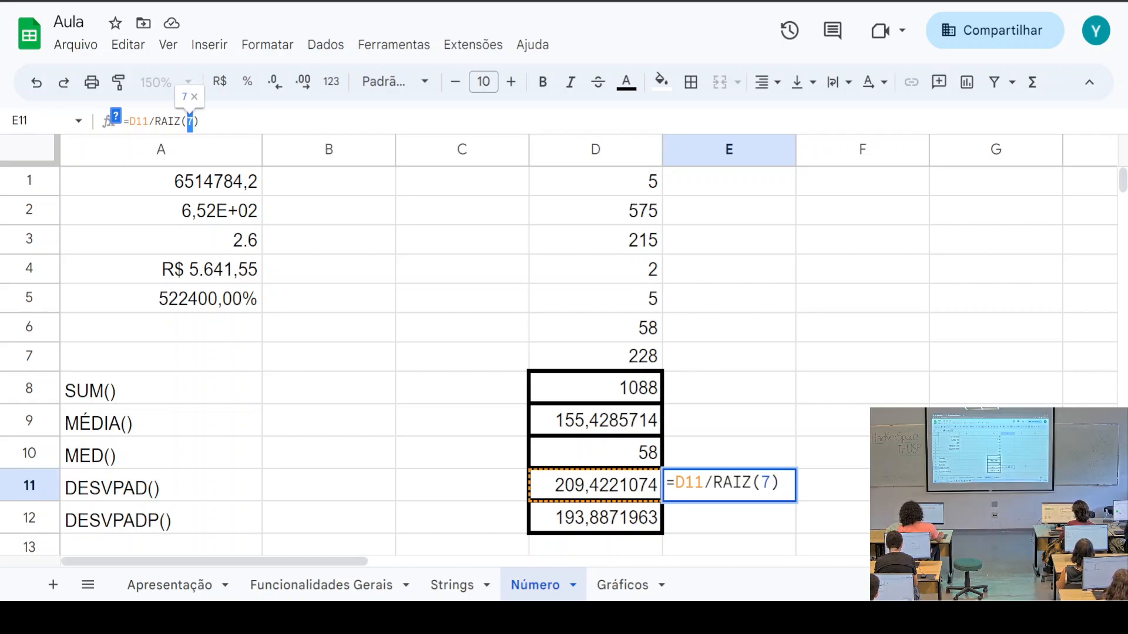
left_click(828, 422)
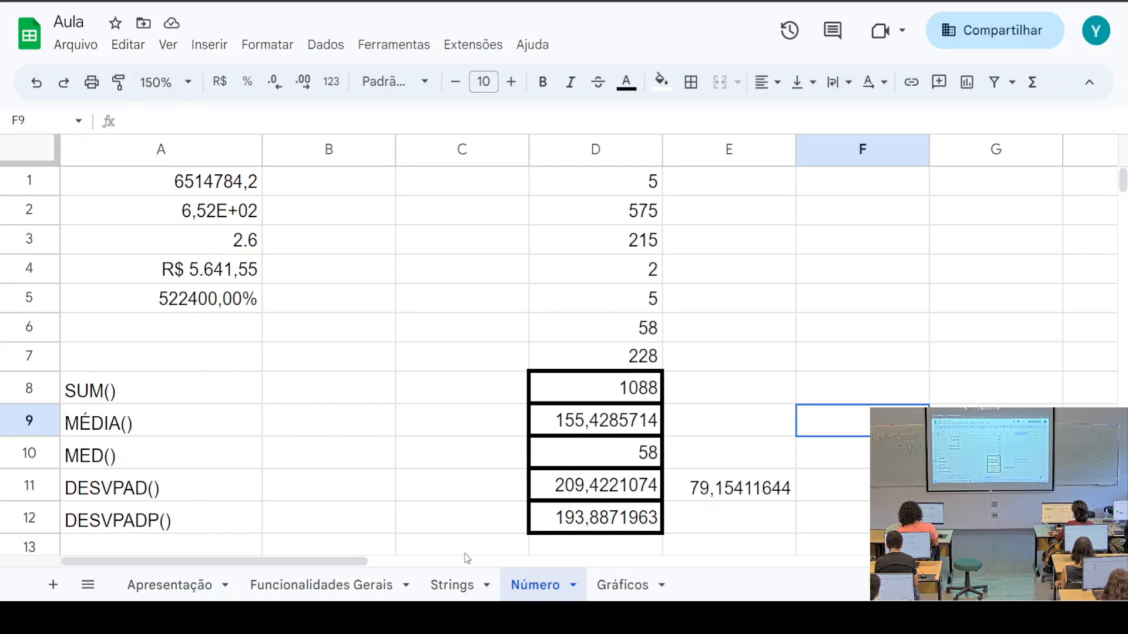
scroll(137, 448, "down", 3)
left_click_drag(117, 253, 212, 369)
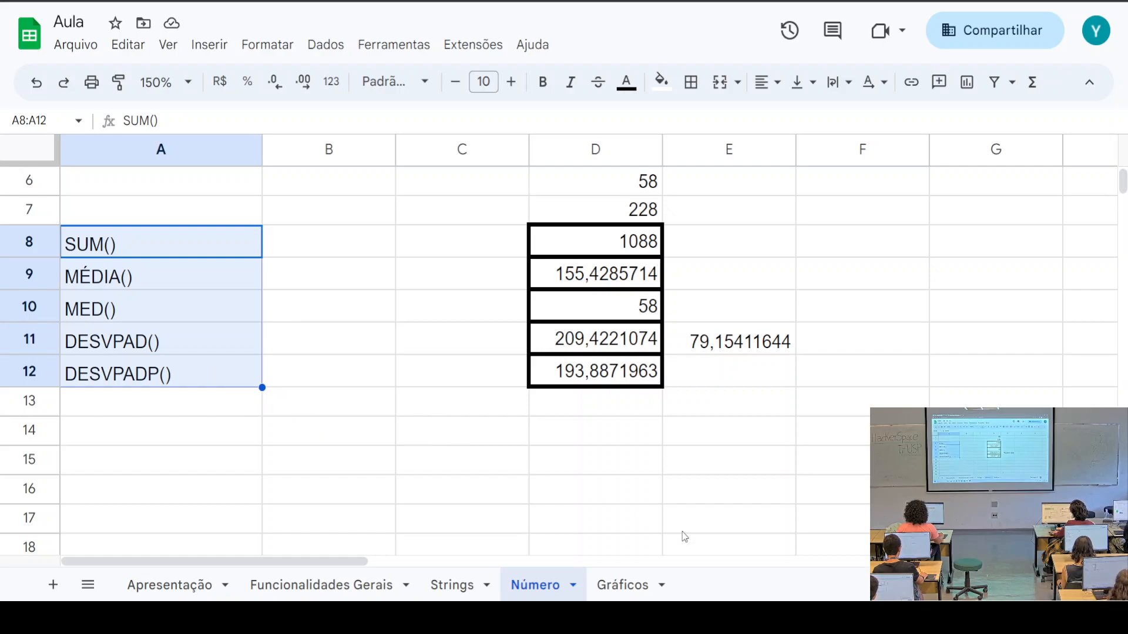
left_click(634, 589)
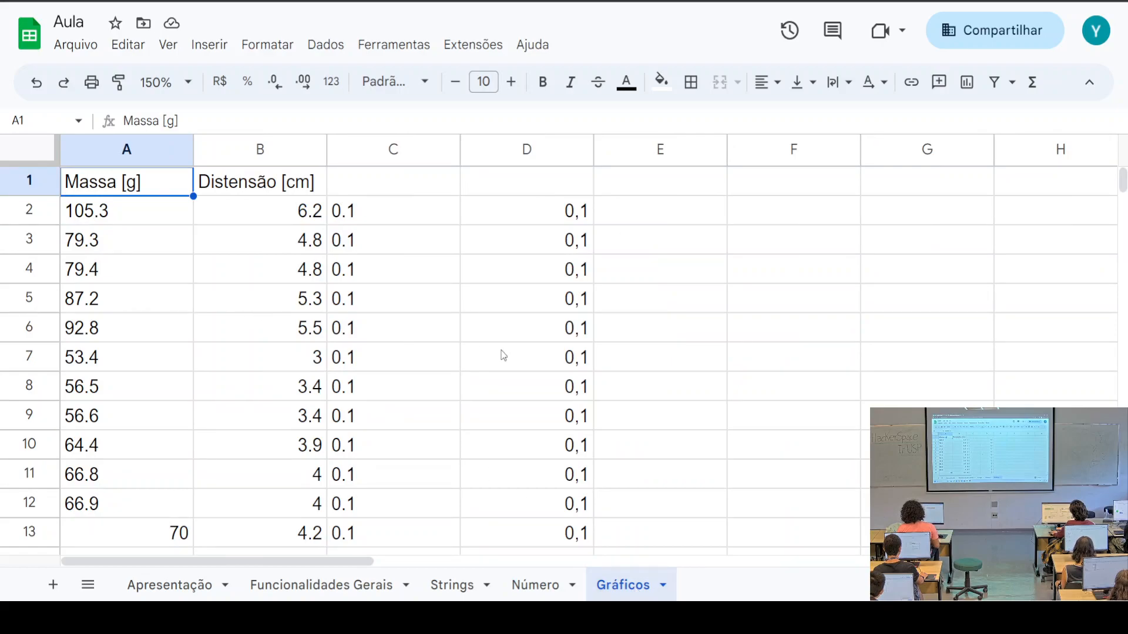
scroll(506, 355, "down", 10)
scroll(414, 323, "up", 5)
scroll(383, 319, "down", 10)
scroll(383, 318, "up", 10)
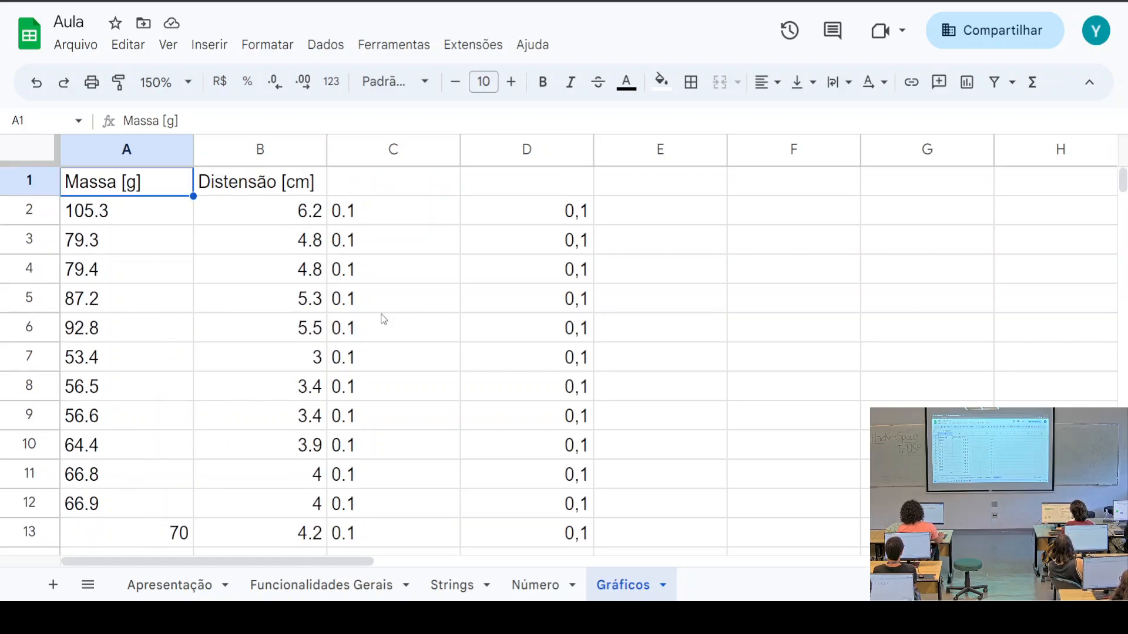
scroll(383, 318, "down", 6)
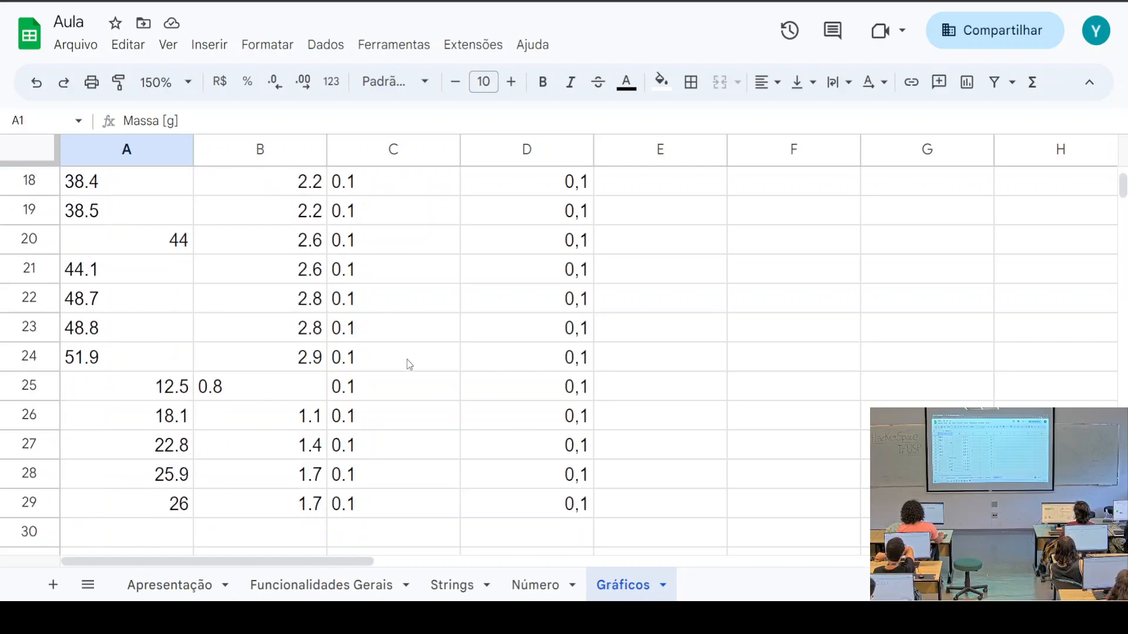
scroll(406, 358, "up", 6)
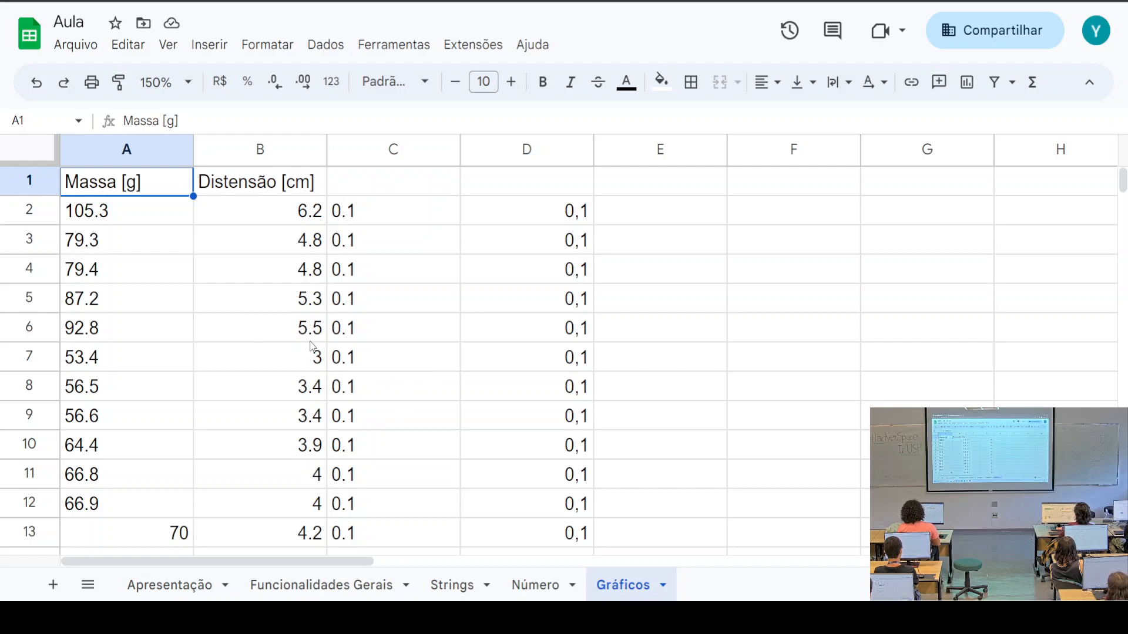
scroll(166, 332, "down", 1)
scroll(147, 326, "up", 1)
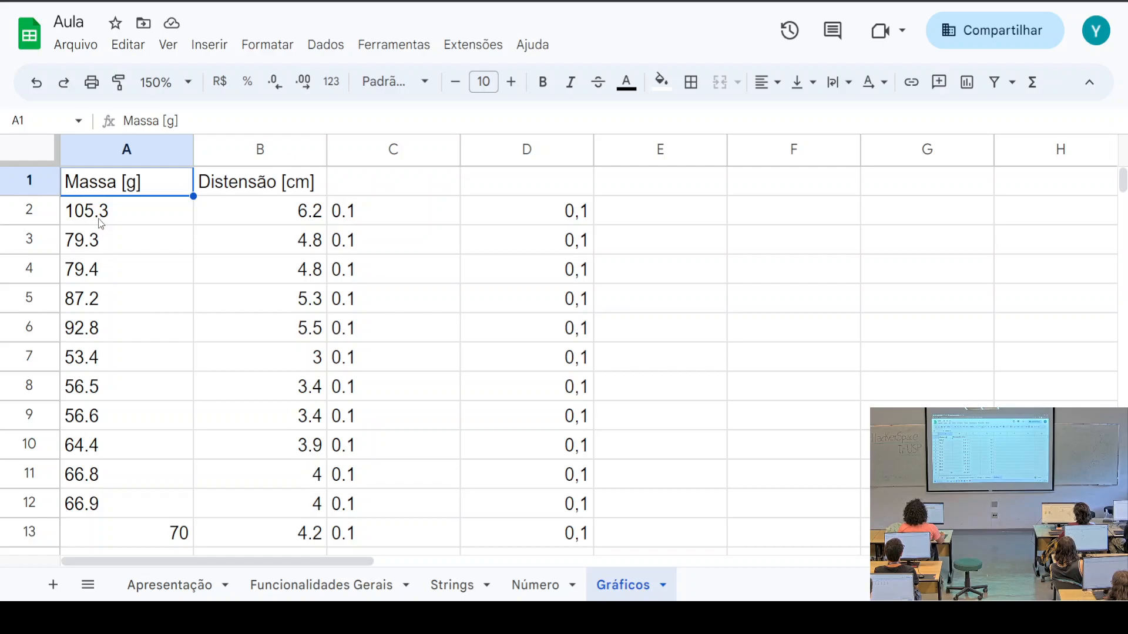
left_click(116, 246)
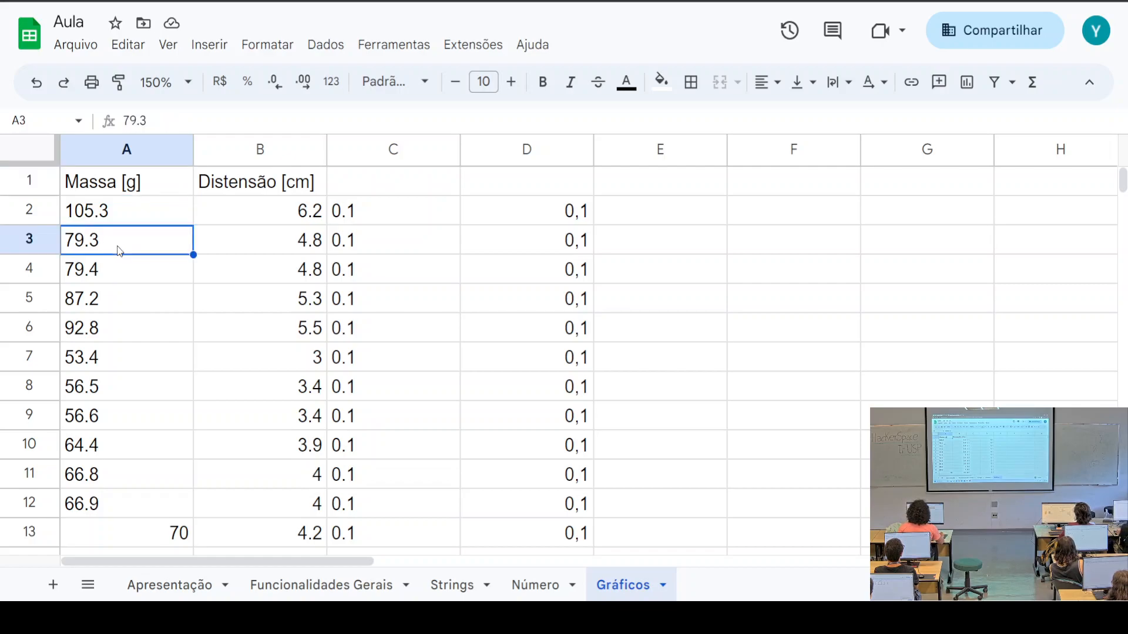
left_click(101, 222)
left_click_drag(102, 226, 133, 496)
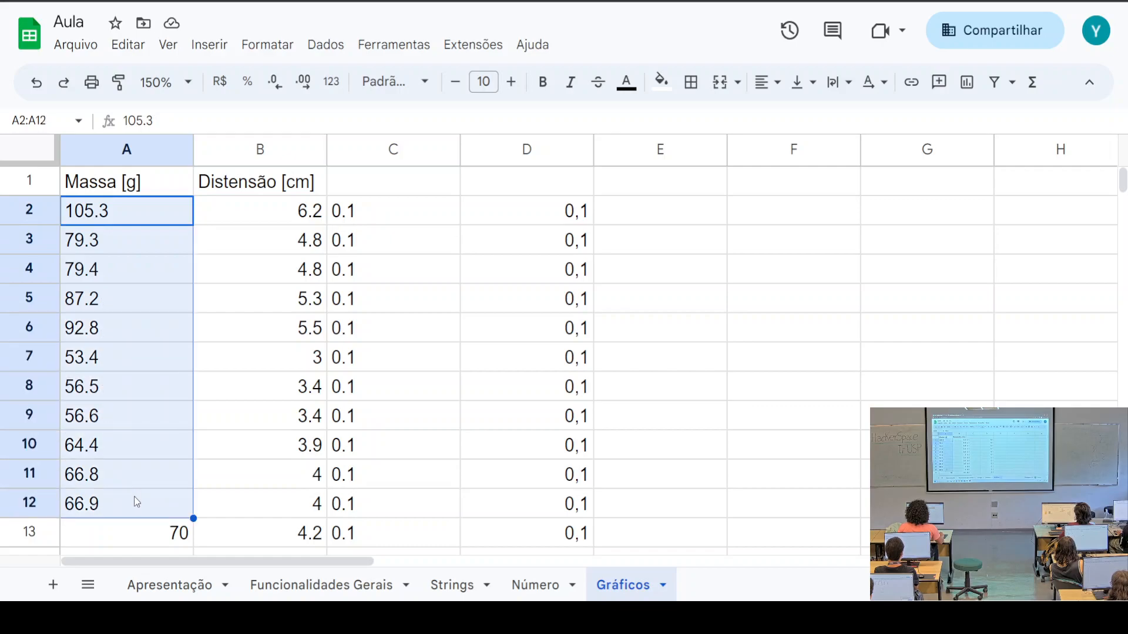
left_click(249, 248)
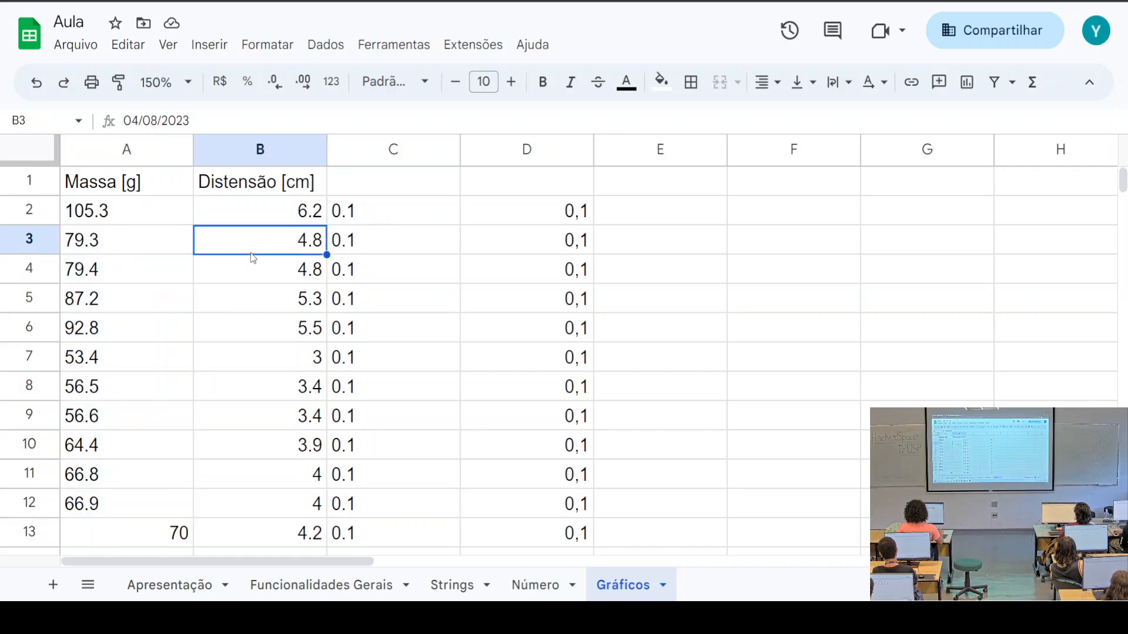
left_click(271, 298)
left_click(277, 335)
left_click(288, 389)
scroll(293, 405, "down", 3)
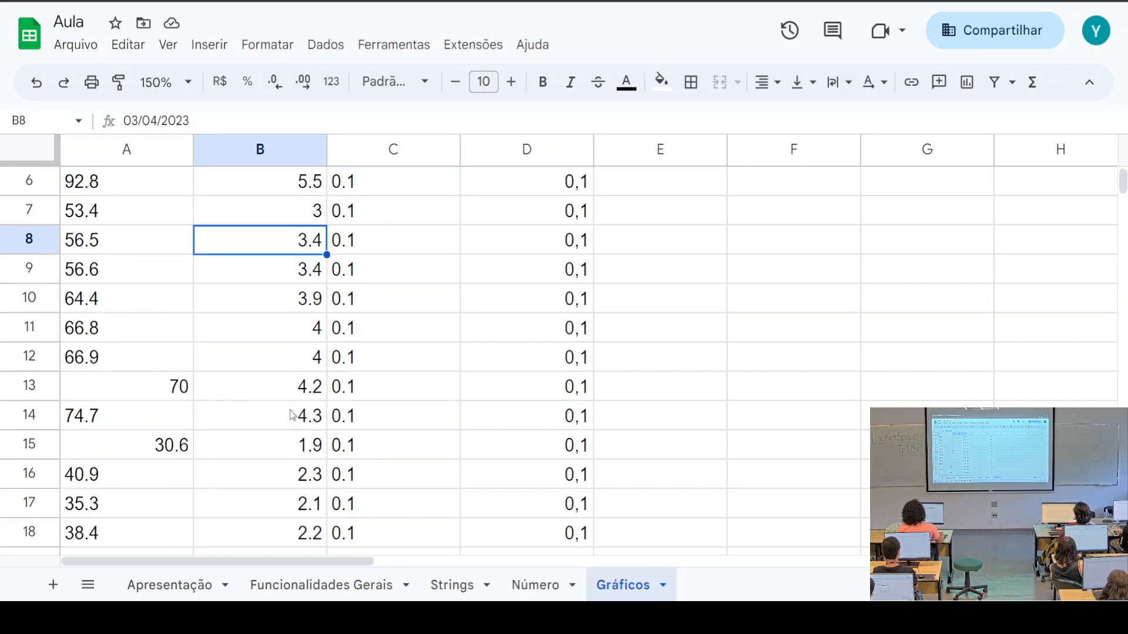
left_click(169, 339)
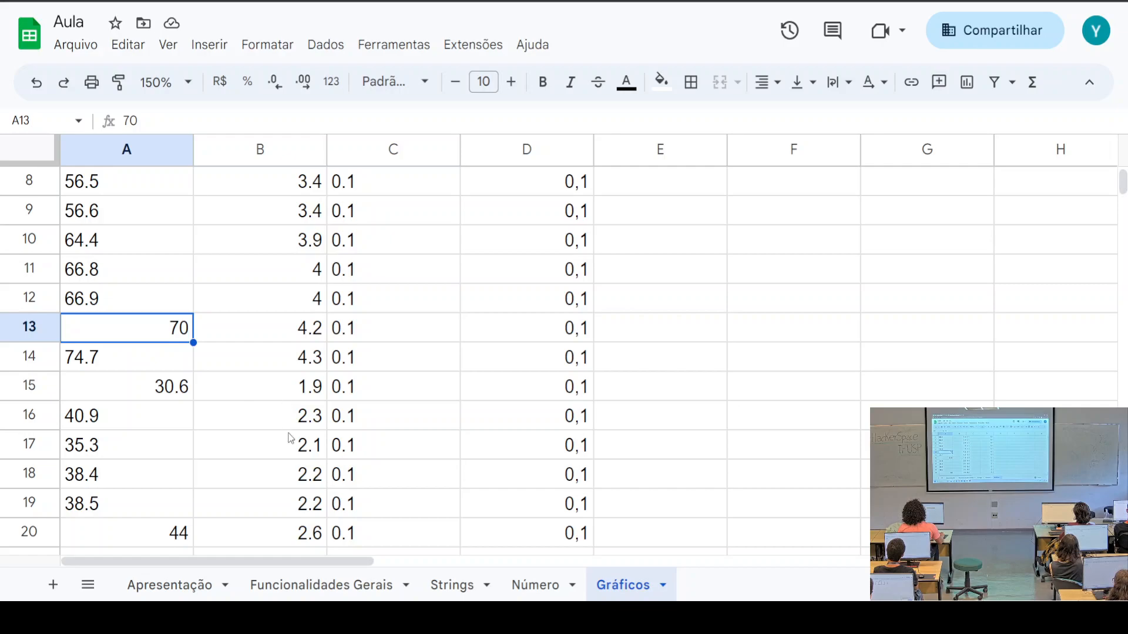
left_click(309, 441)
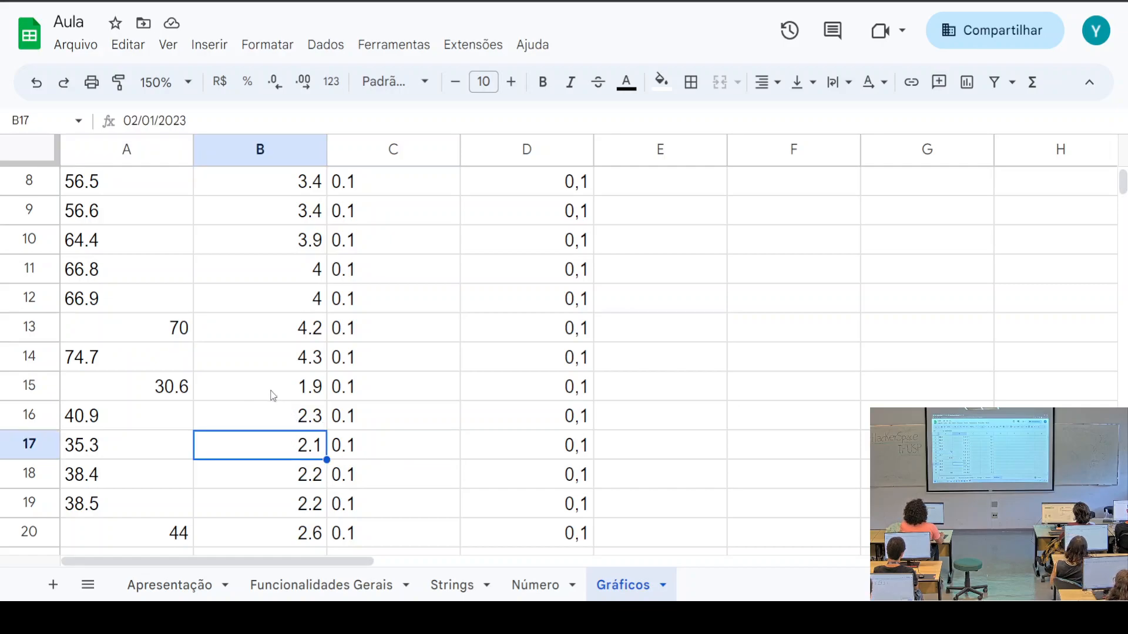
scroll(285, 385, "up", 3)
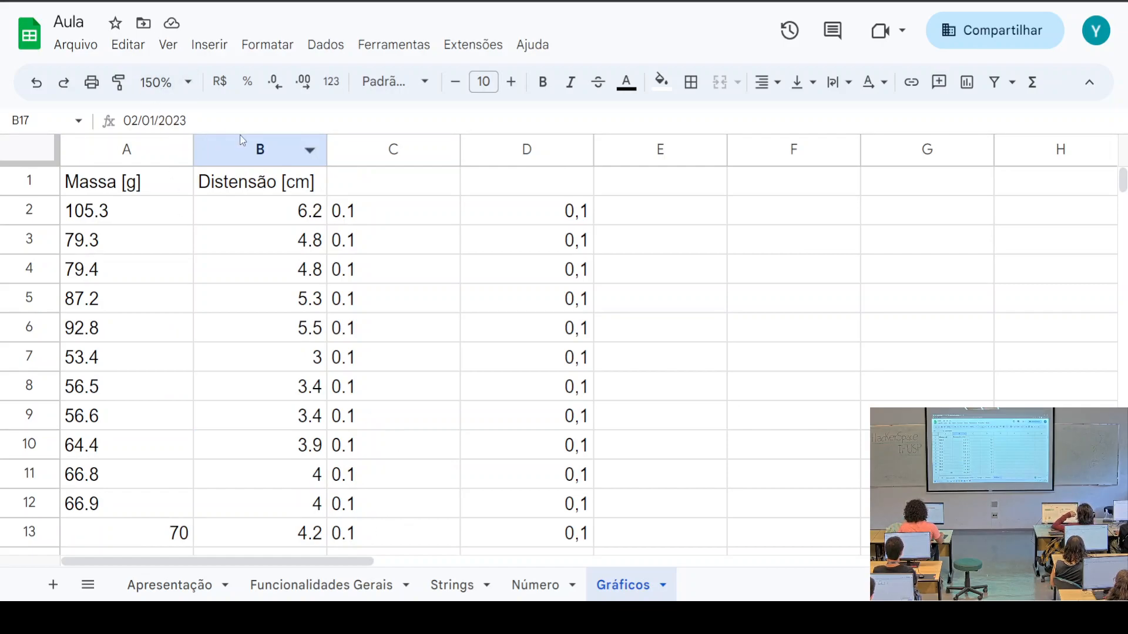
left_click(189, 84)
At 100% zoom, enter =VALOR(SUBSTITUIR(A2;".";",")) in G2, previewing 105,3
left_click(169, 207)
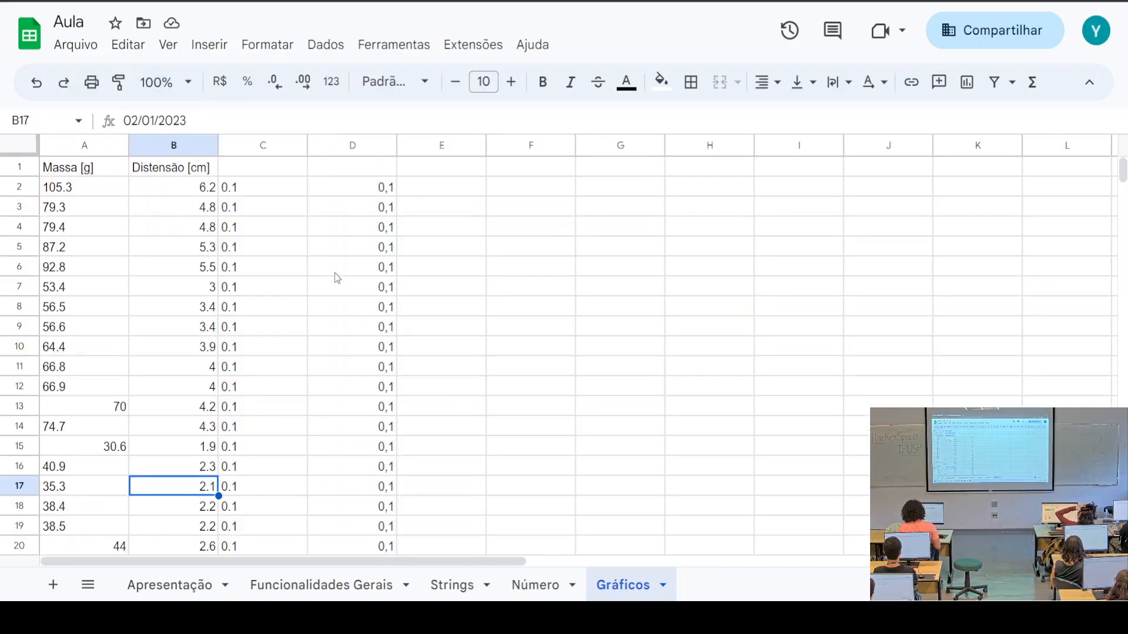
left_click(589, 196)
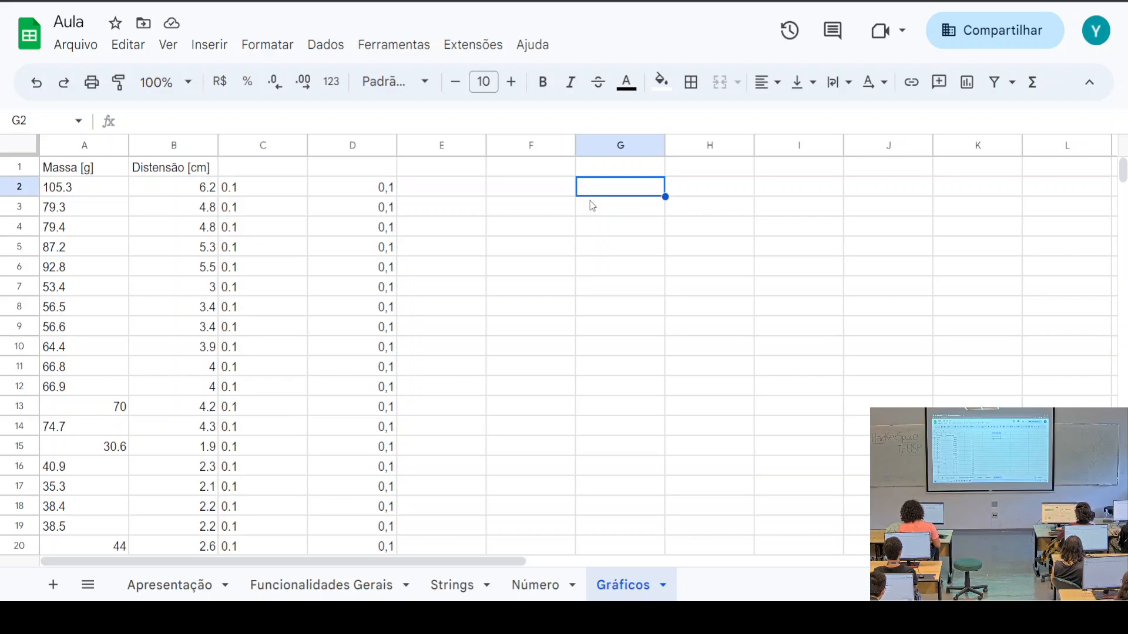
type("=")
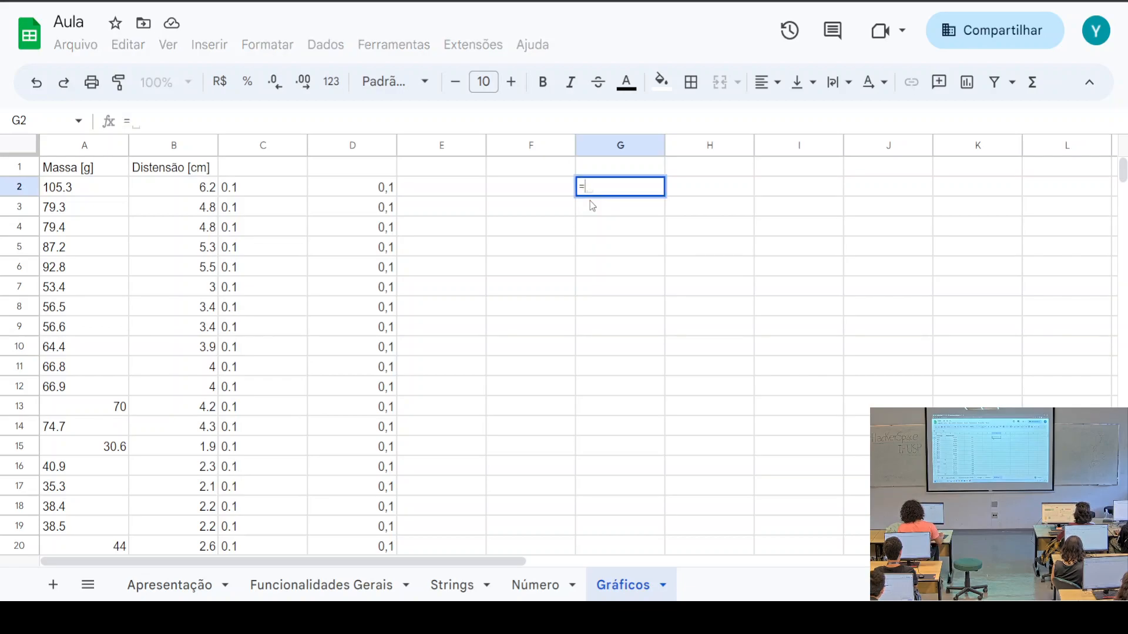
type("VALOR")
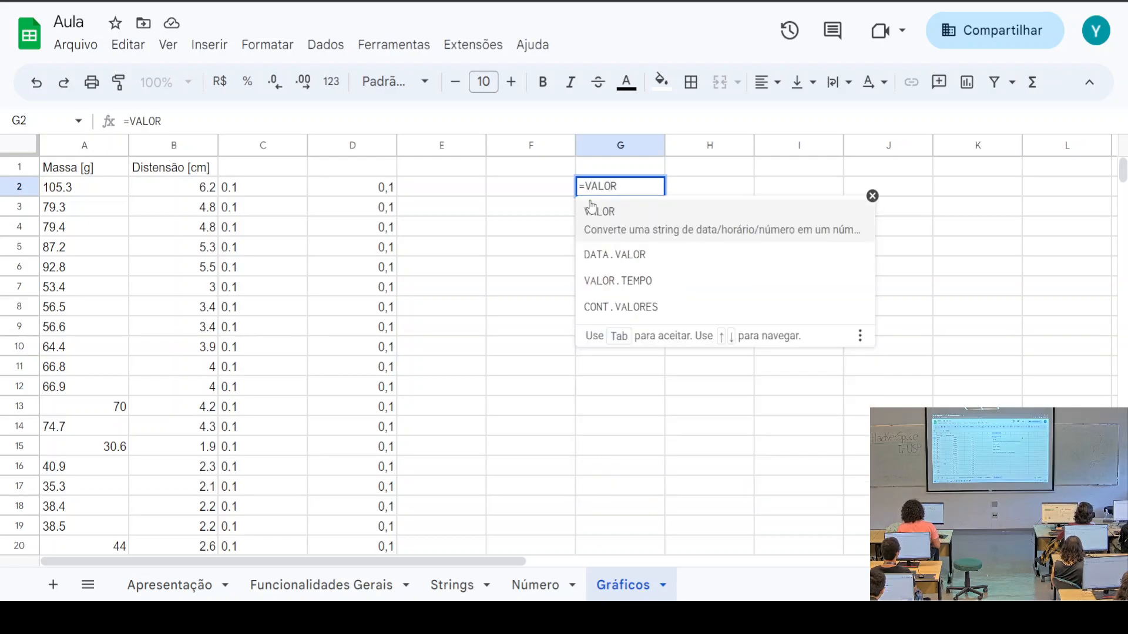
left_click(590, 207)
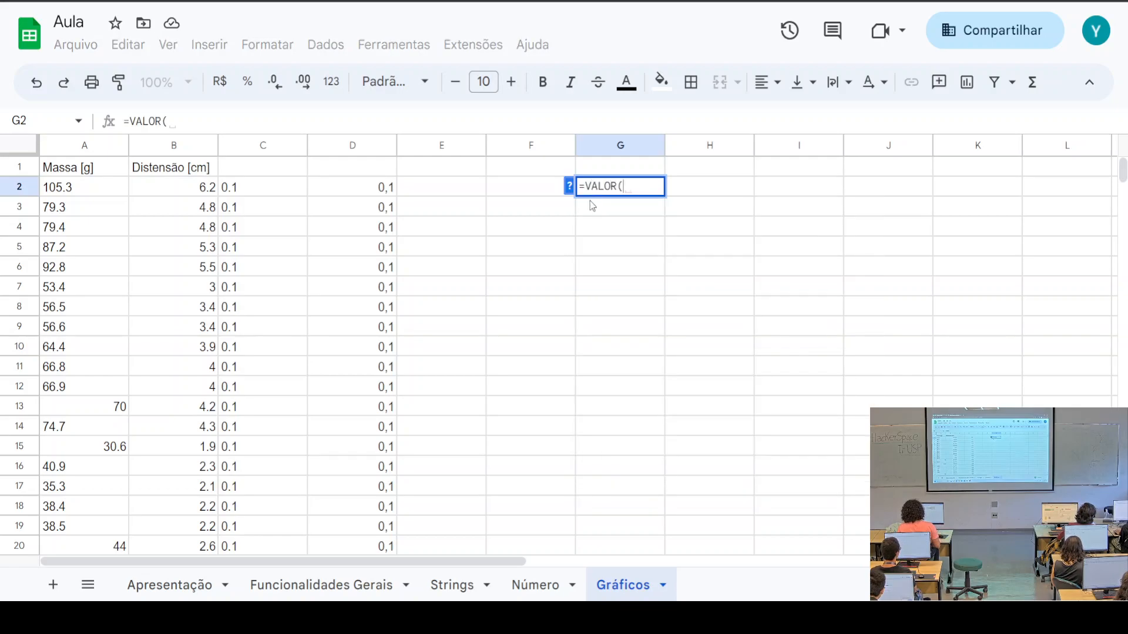
type("SUB")
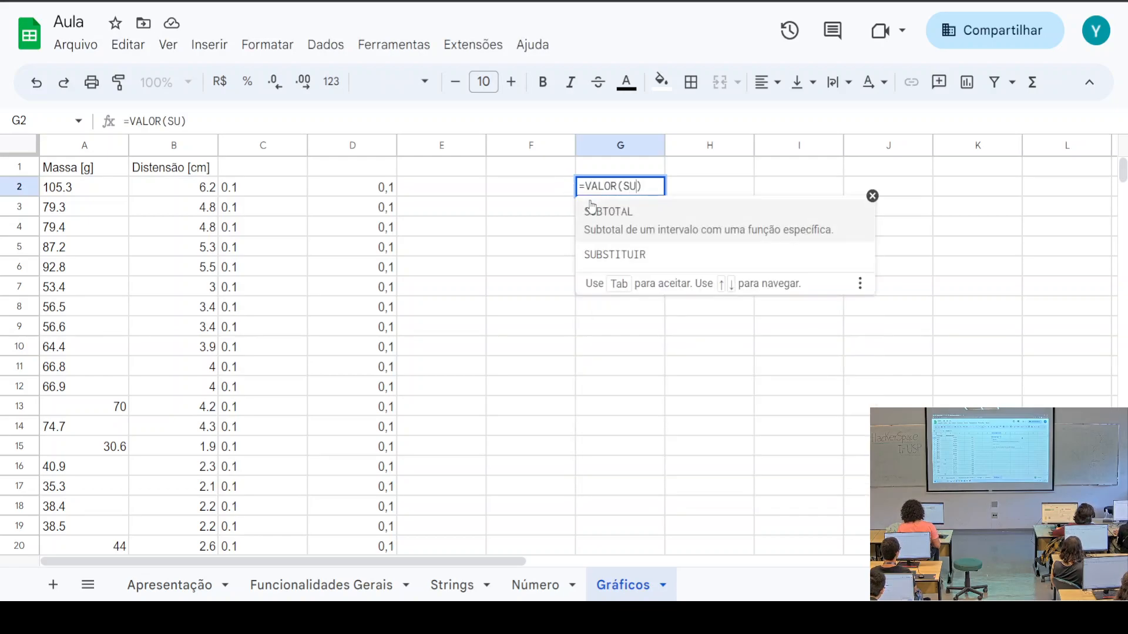
key("Down")
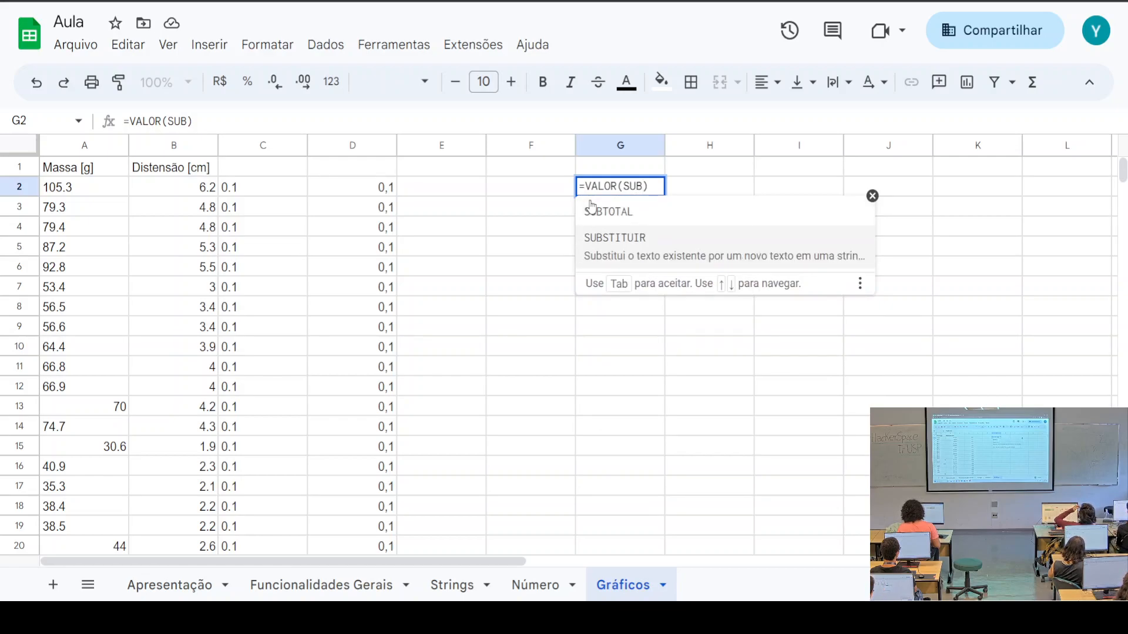
key("Tab")
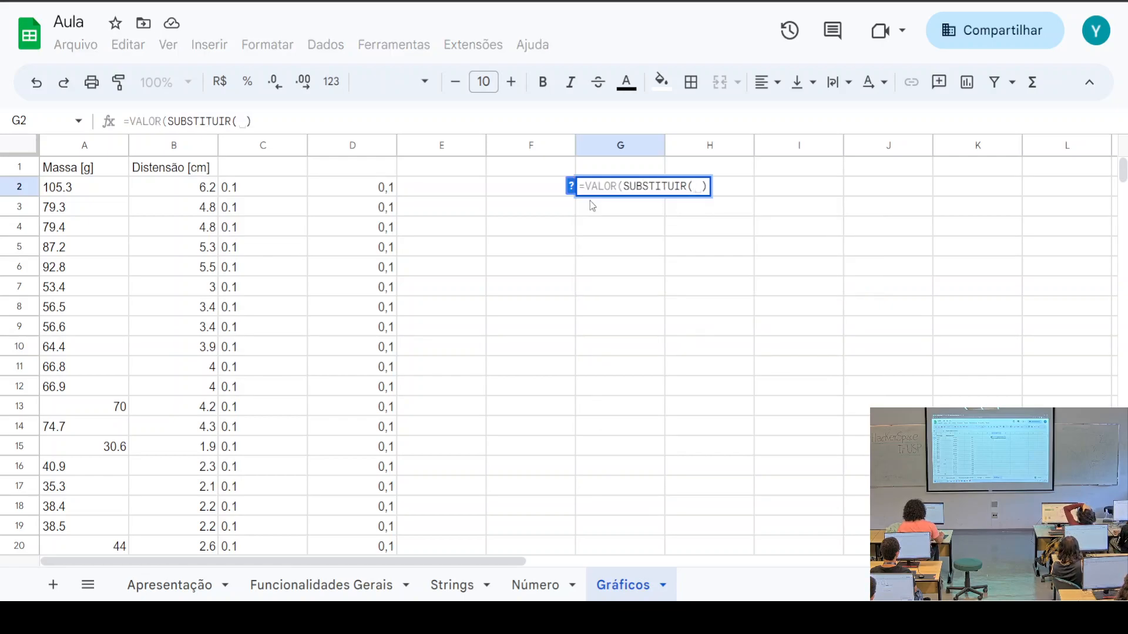
left_click(86, 188)
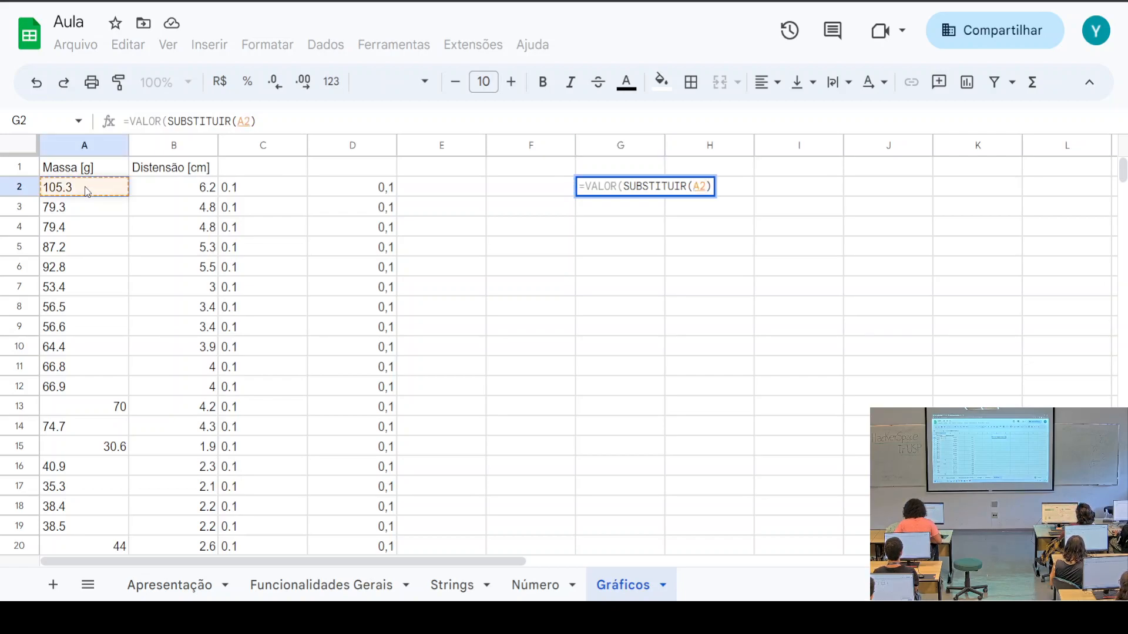
type("; ")
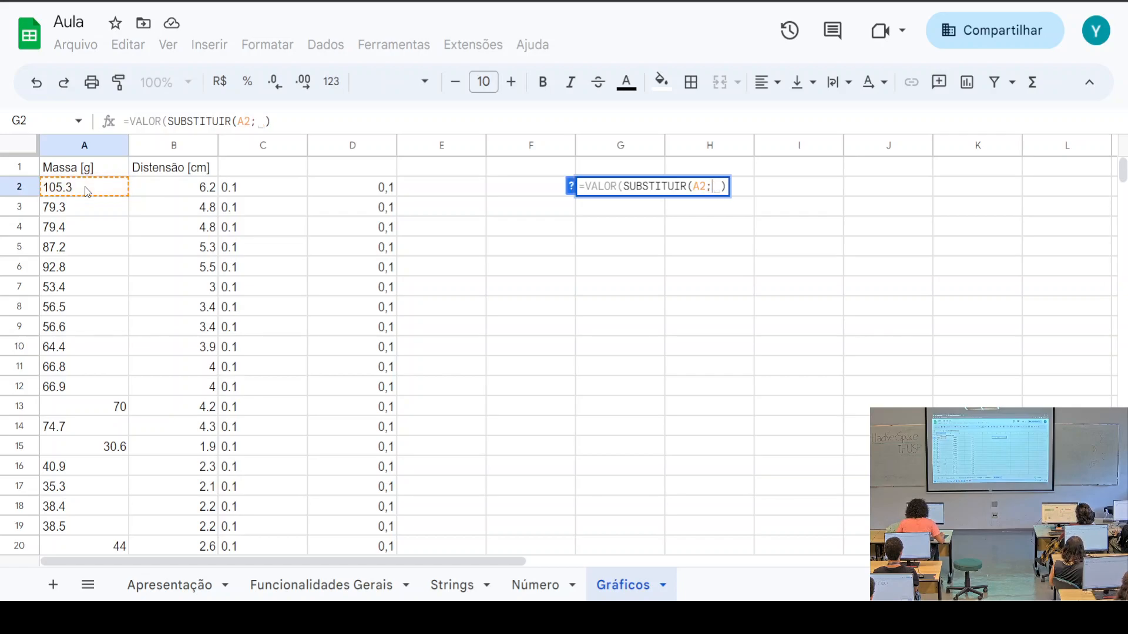
type("\"\";\"\"")
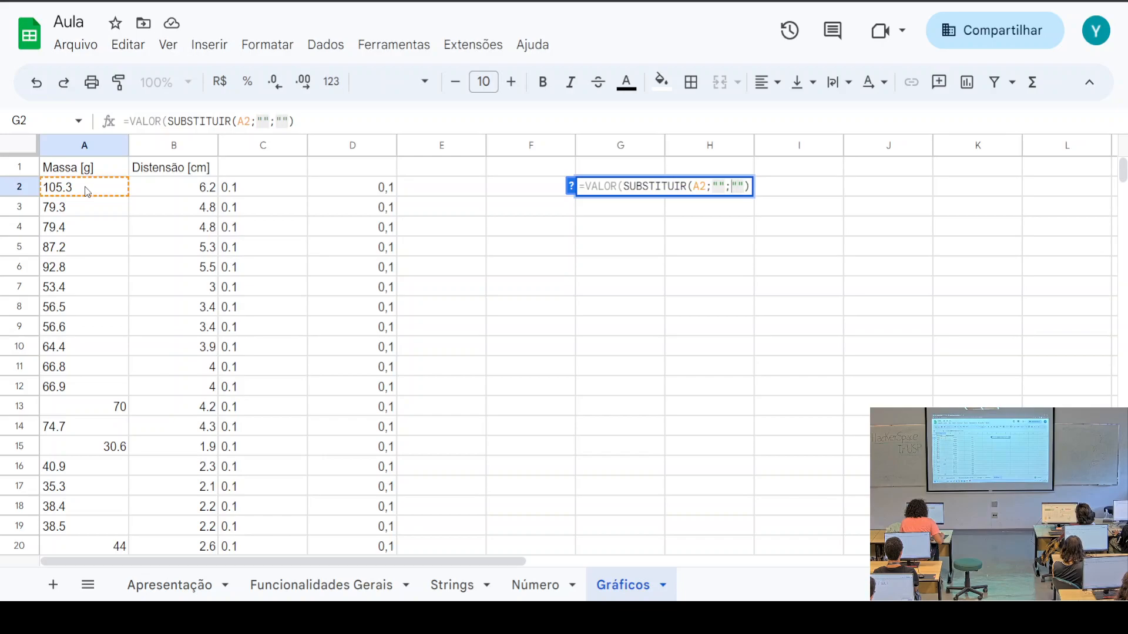
type(".")
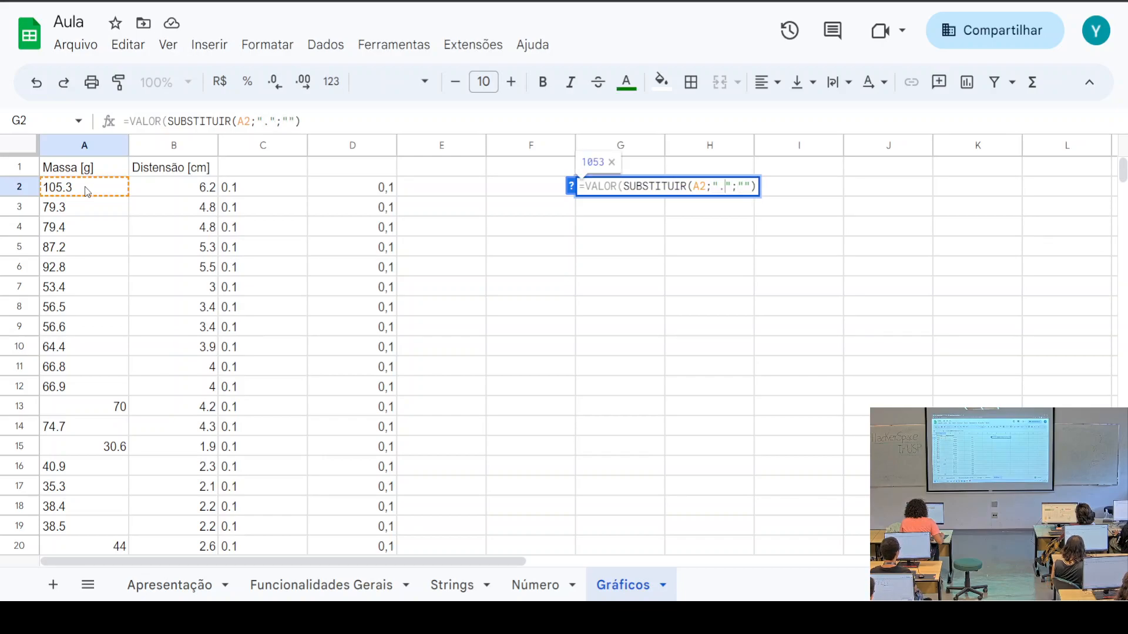
type(",")
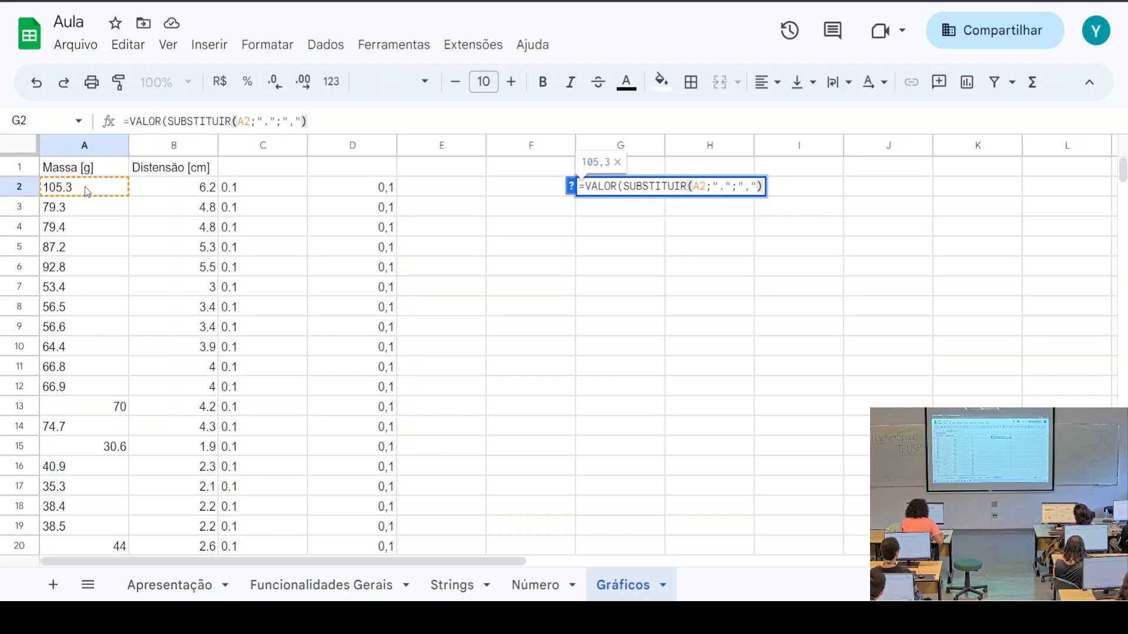
key("Return")
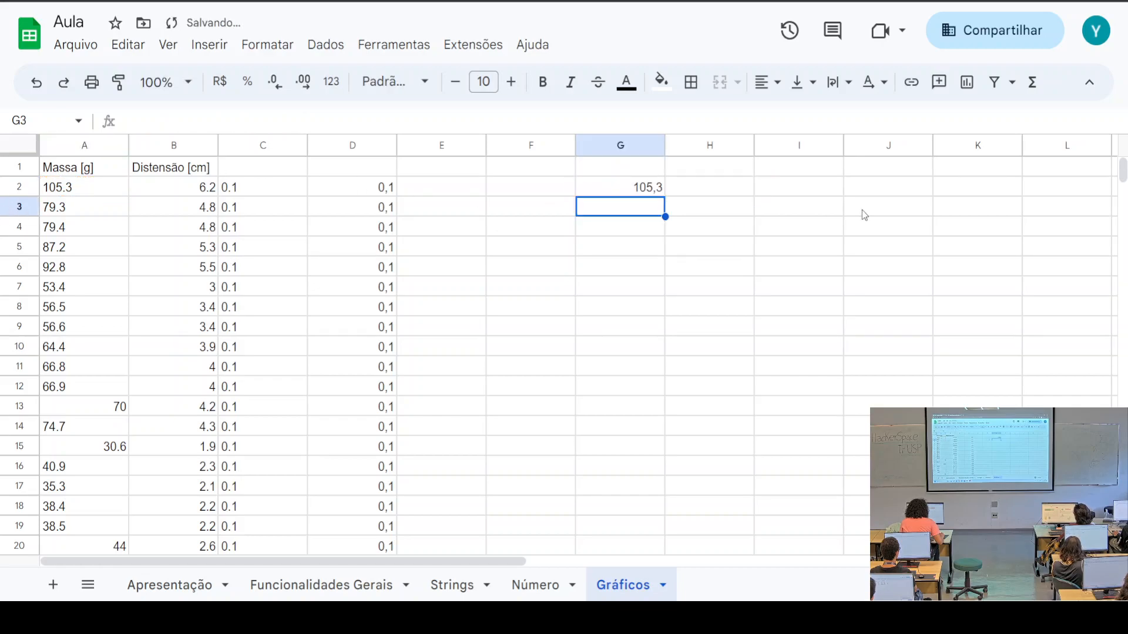
Fill the G2 formula down to G29 and spot-check converted values through G14
left_click(632, 190)
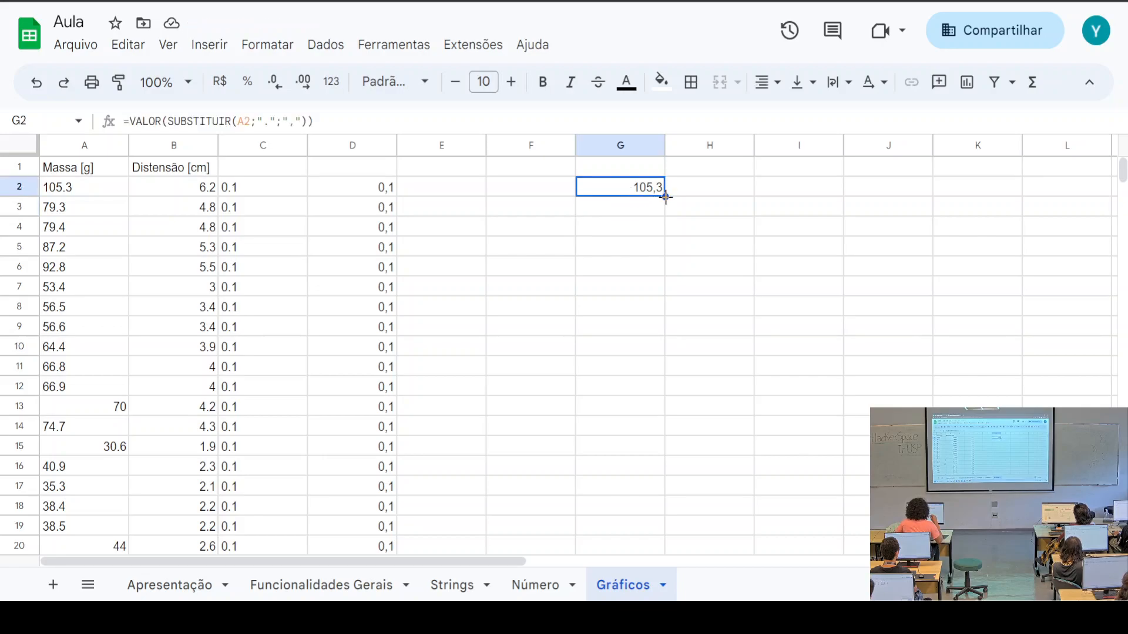
left_click_drag(665, 197, 632, 366)
scroll(689, 421, "up", 6)
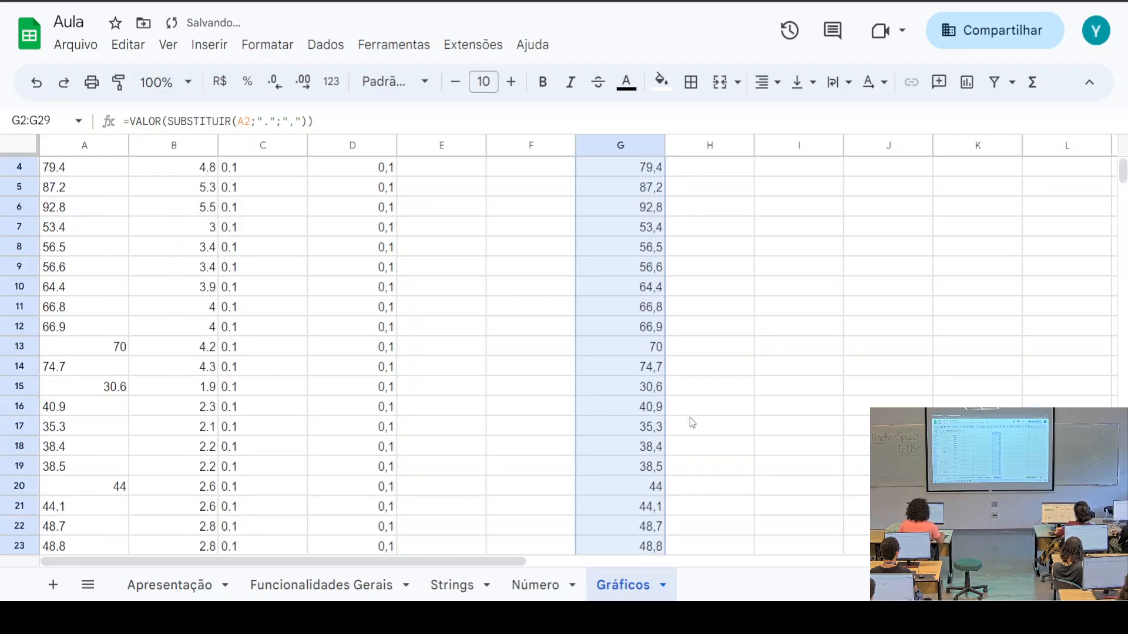
left_click(605, 286)
left_click(624, 227)
left_click(647, 246)
left_click(641, 307)
left_click(640, 368)
left_click(637, 428)
Verify G28's formula refers to A28, then clear the selection and move to H2
scroll(636, 432, "down", 5)
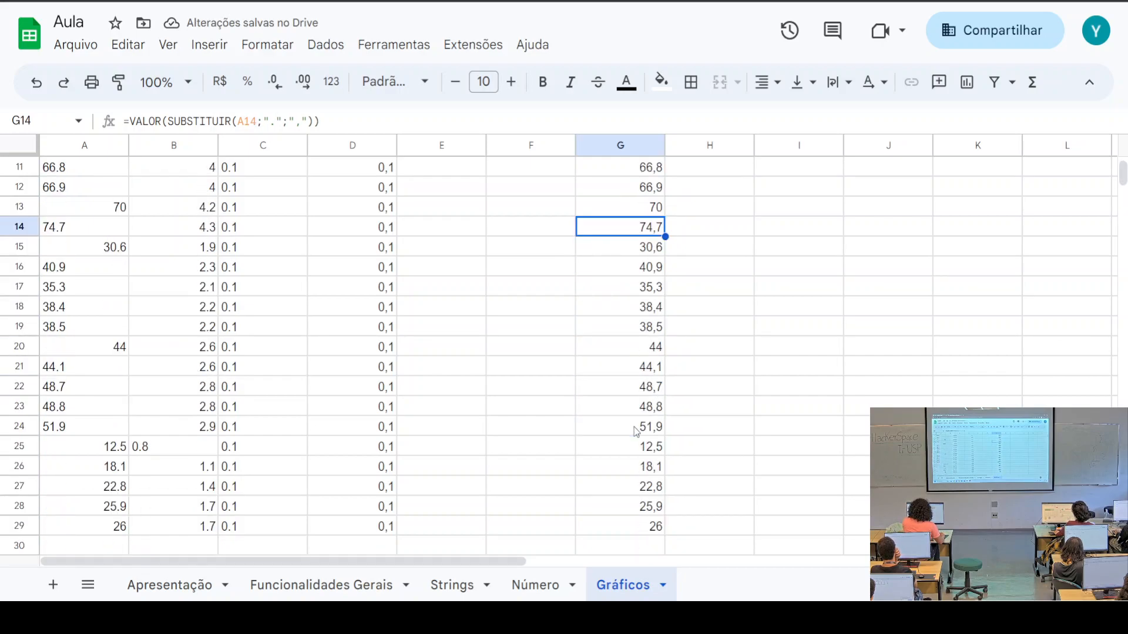
left_click(640, 409)
scroll(608, 305, "up", 5)
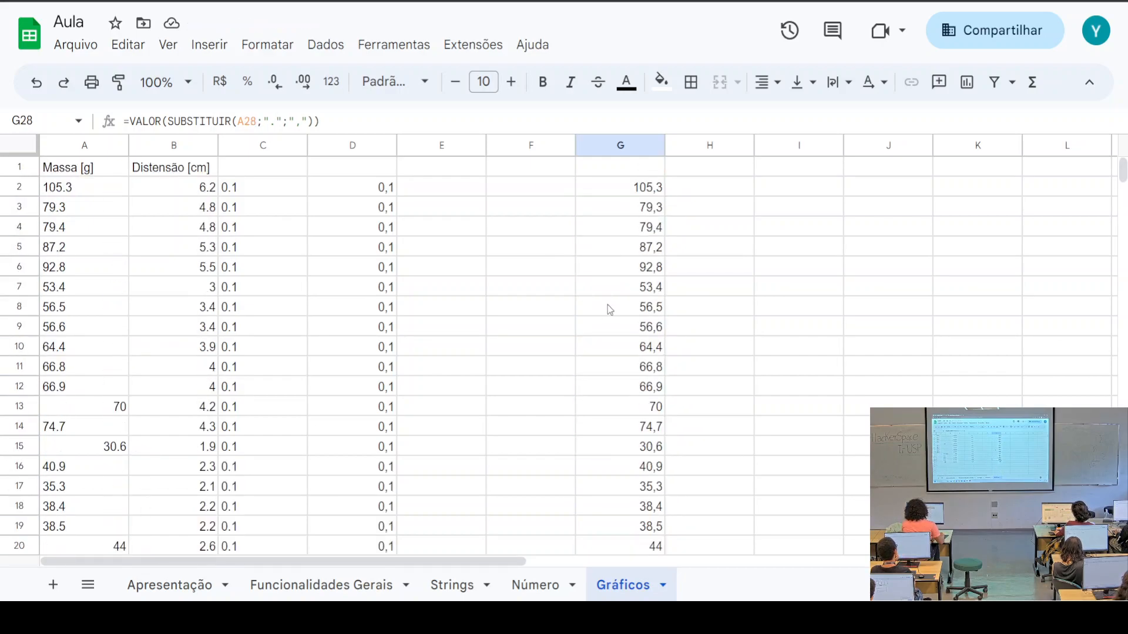
left_click_drag(626, 188, 643, 306)
left_click(733, 378)
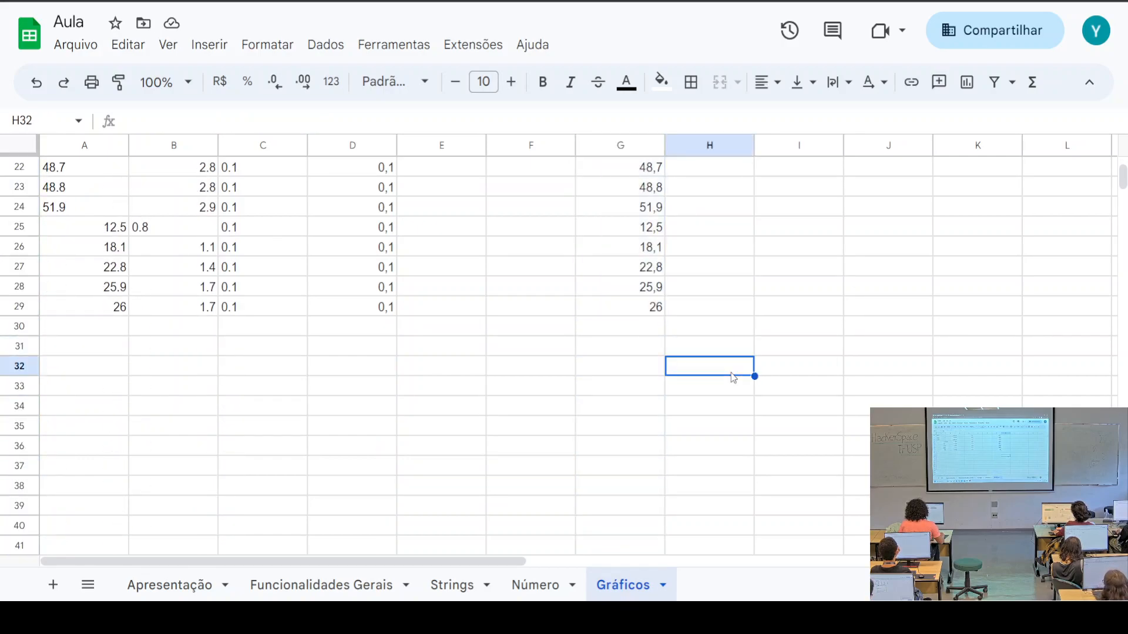
scroll(730, 378, "up", 7)
left_click(698, 191)
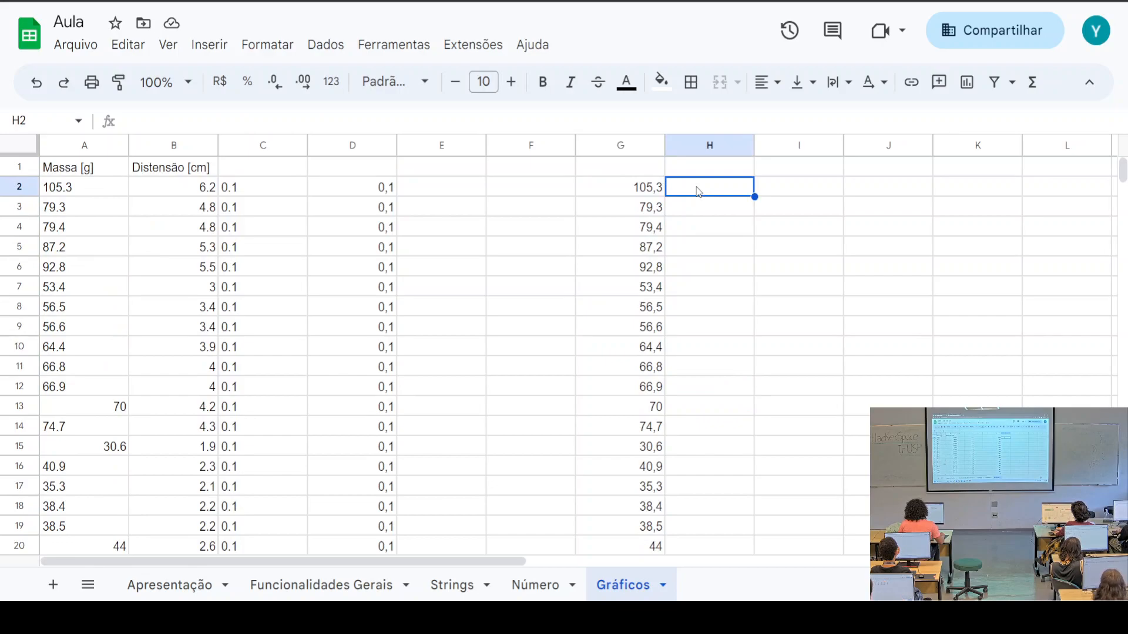
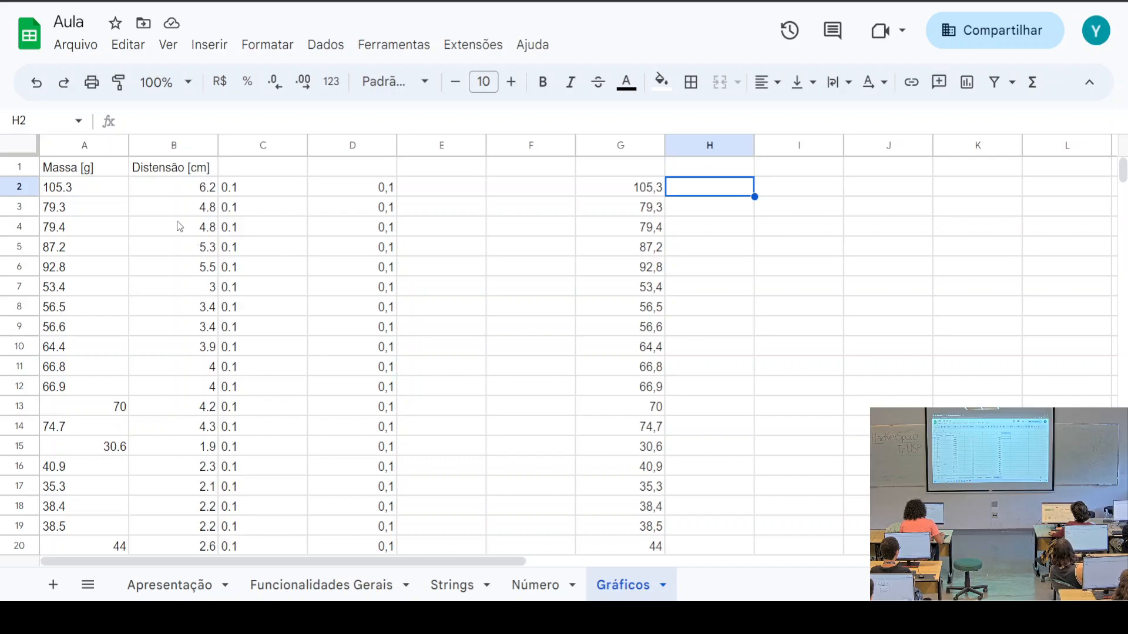
Select column B and enter '.' to find and ',' to replace, then close without replacing
left_click(174, 151)
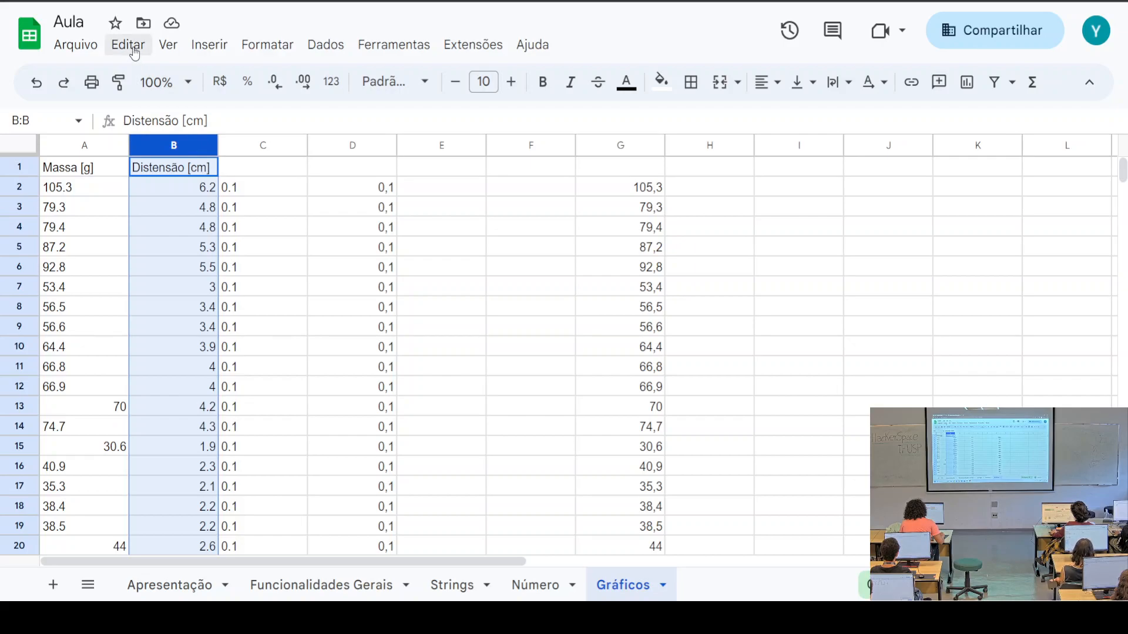
left_click(128, 46)
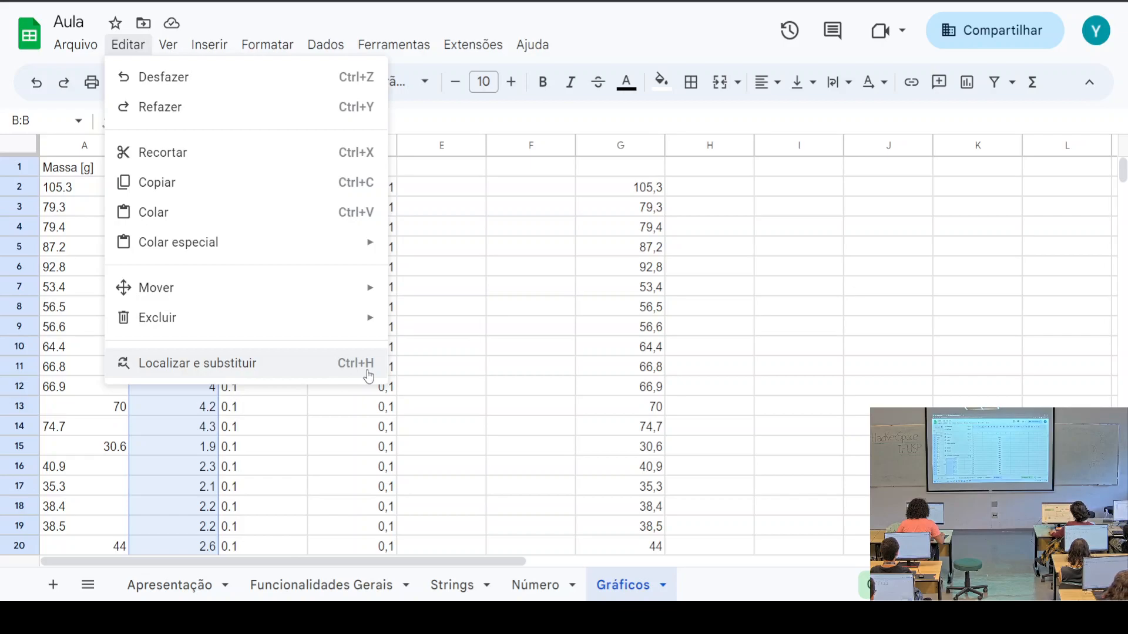
left_click(297, 365)
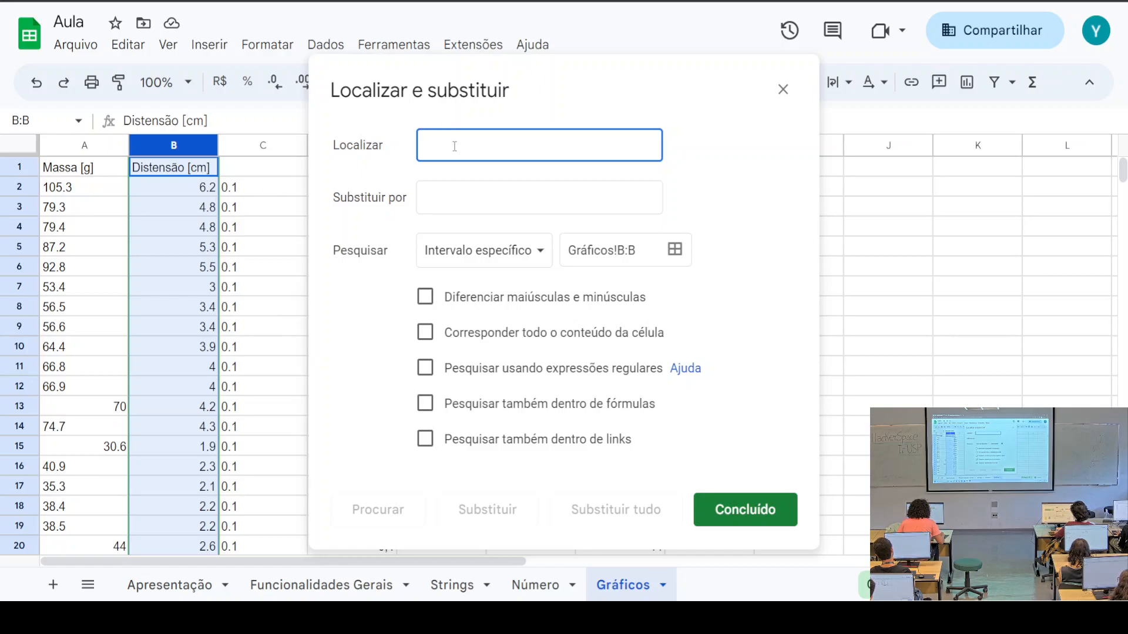
type(".")
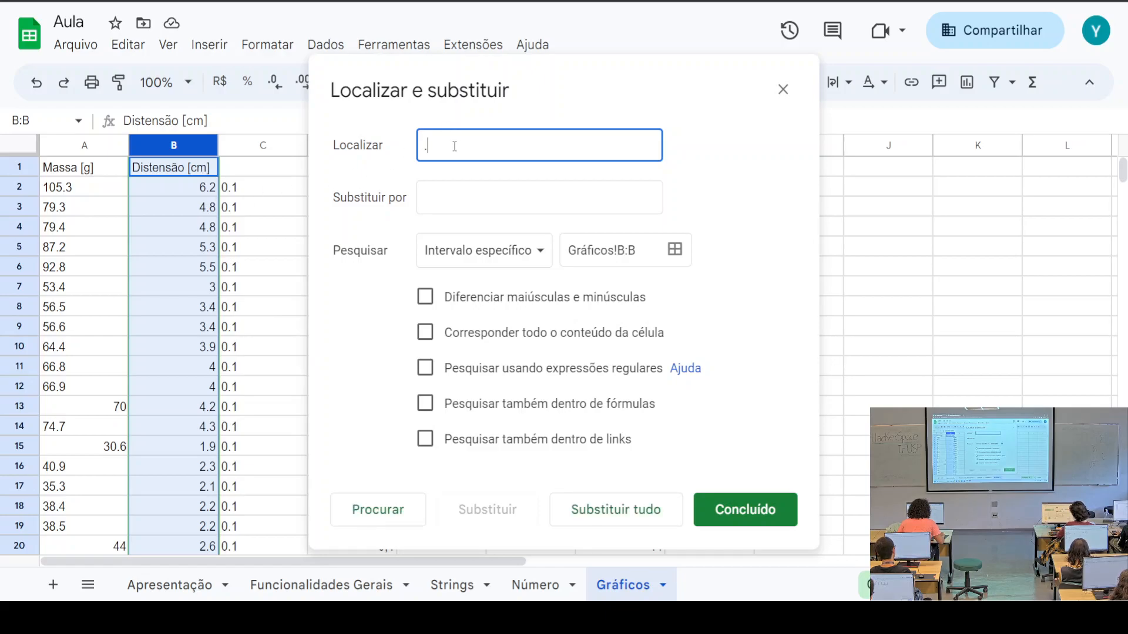
left_click(469, 199)
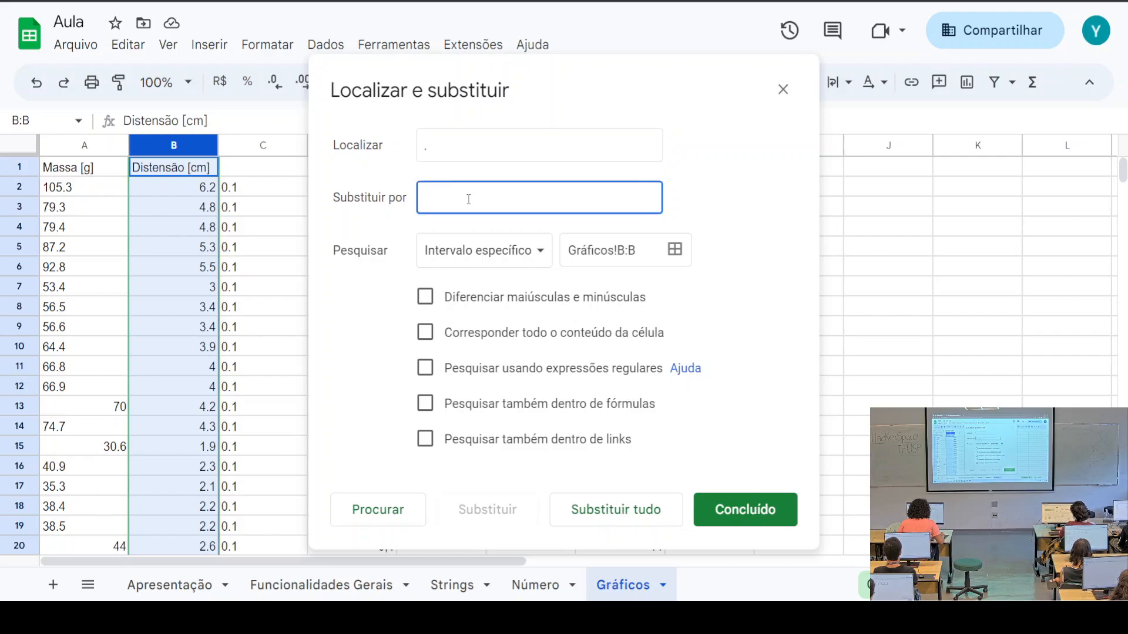
type(",")
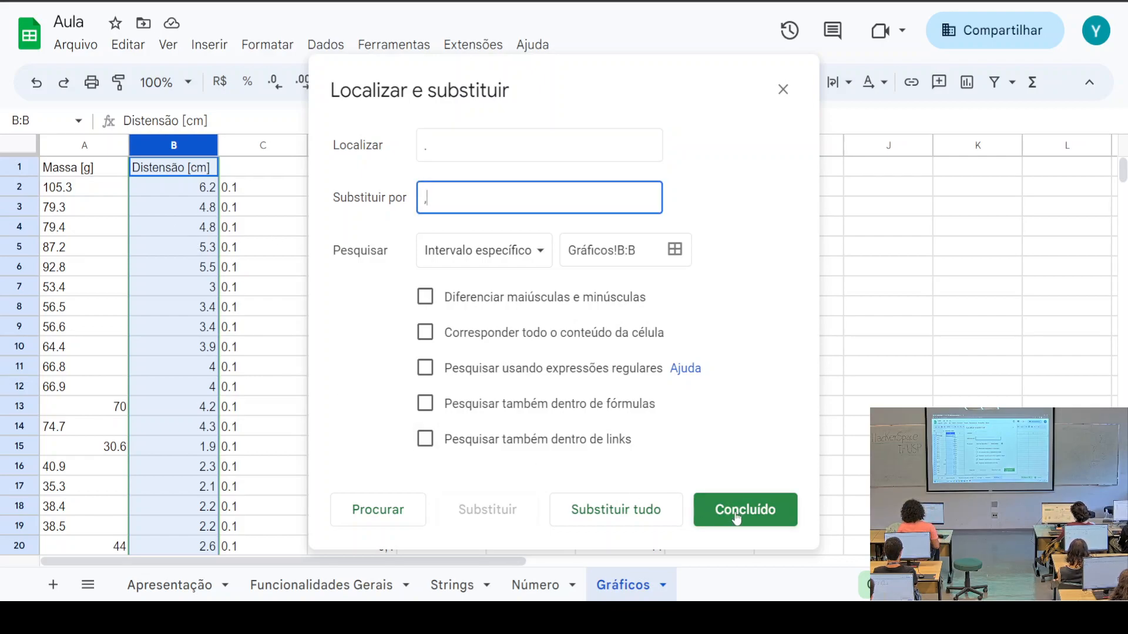
left_click(737, 516)
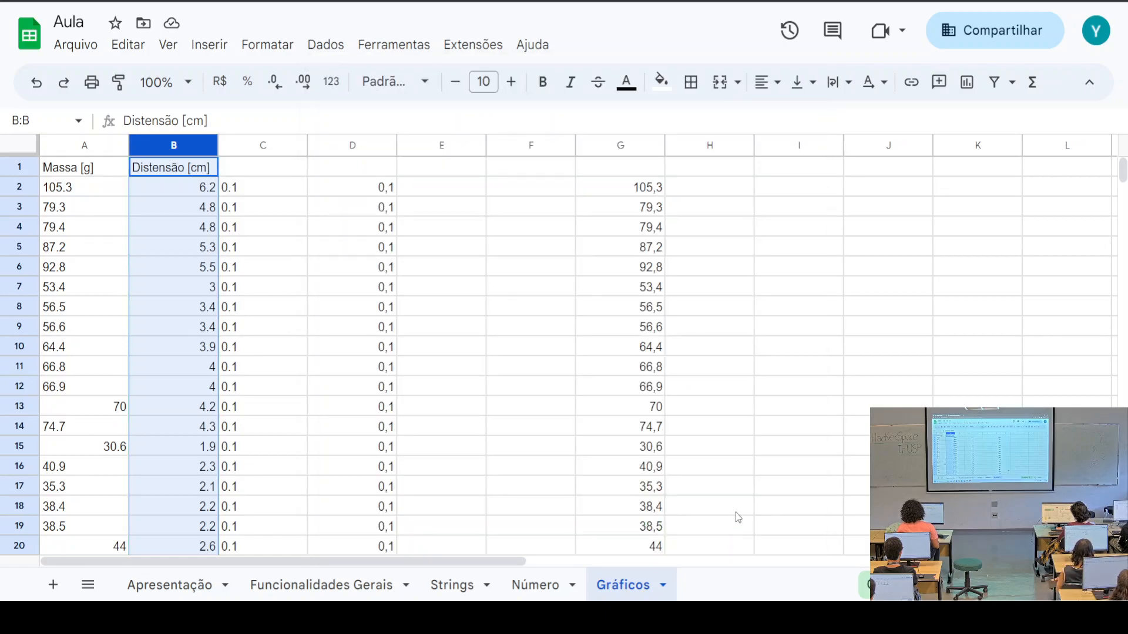
Replace every '.' with ',' in column B using Substituir tudo
left_click(125, 46)
left_click(234, 368)
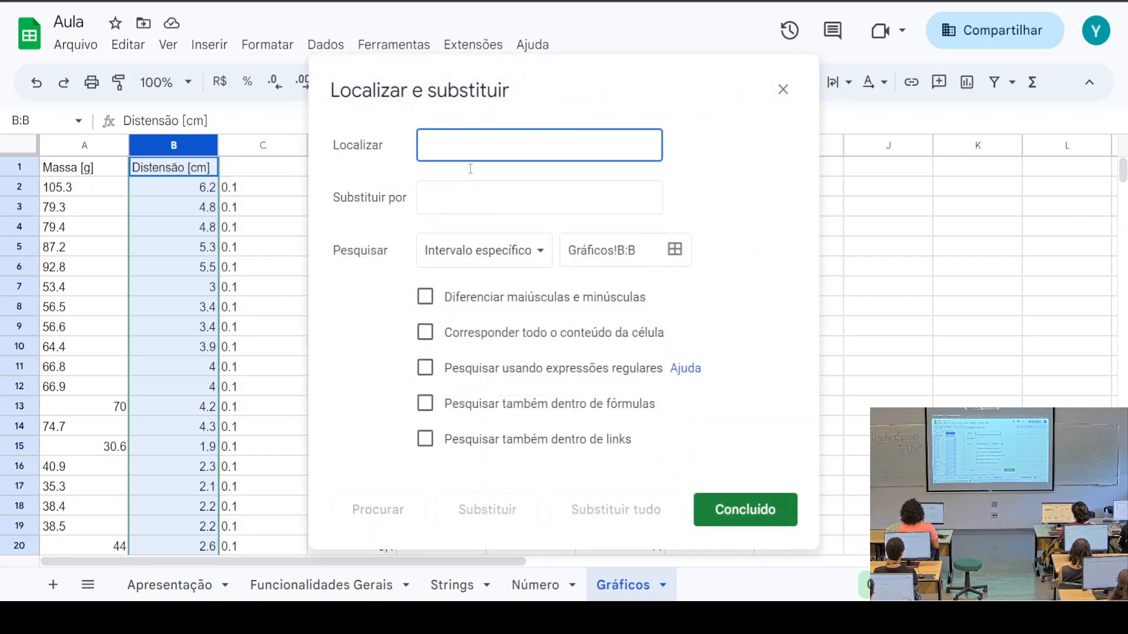
type(".")
left_click(460, 190)
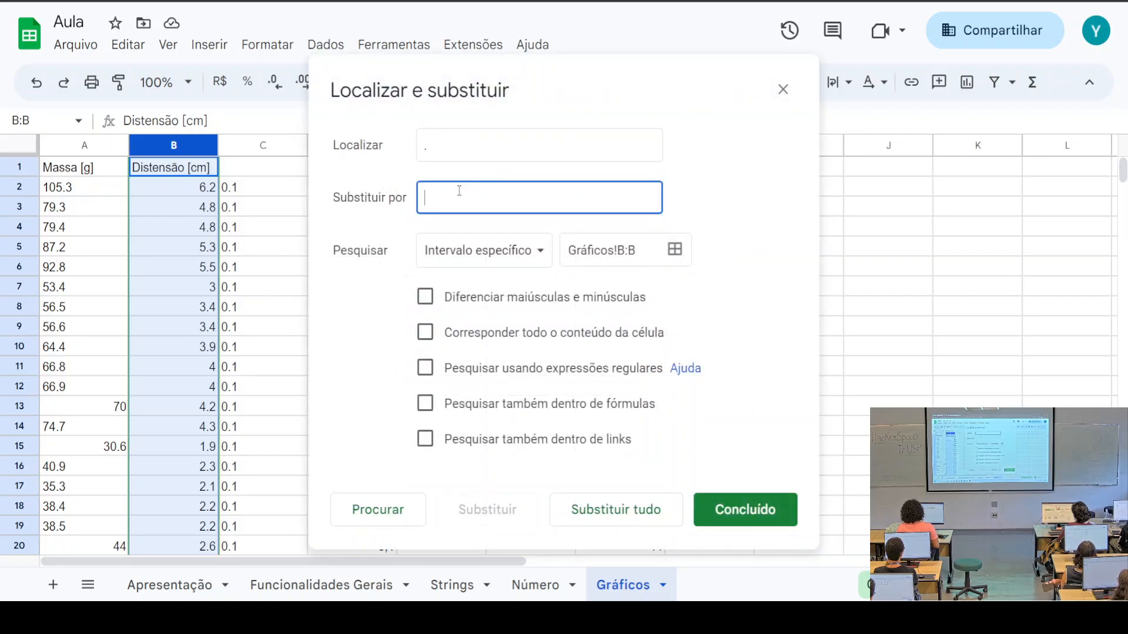
left_click(593, 509)
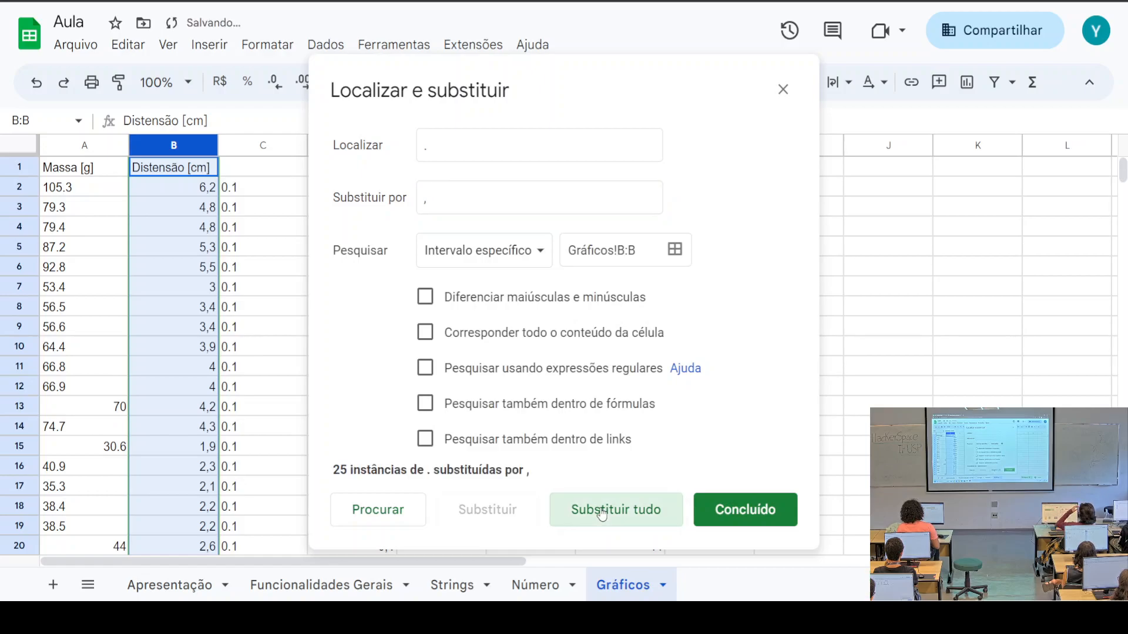
left_click(755, 509)
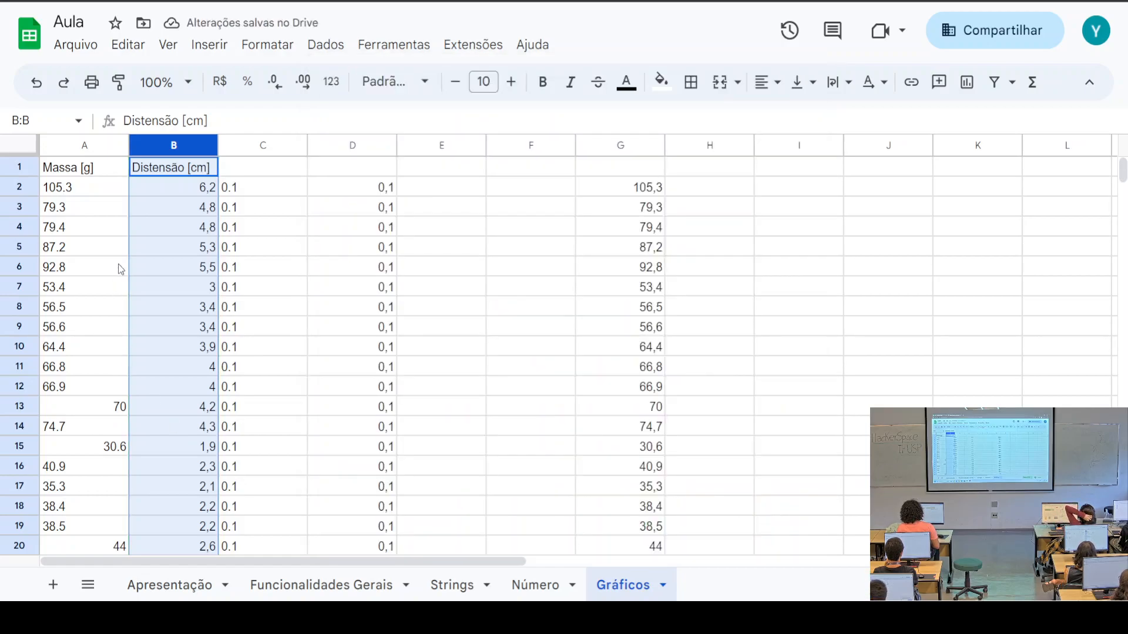
Check the converted Distensão values down column B through B29
left_click(176, 192)
left_click(179, 213)
left_click(183, 242)
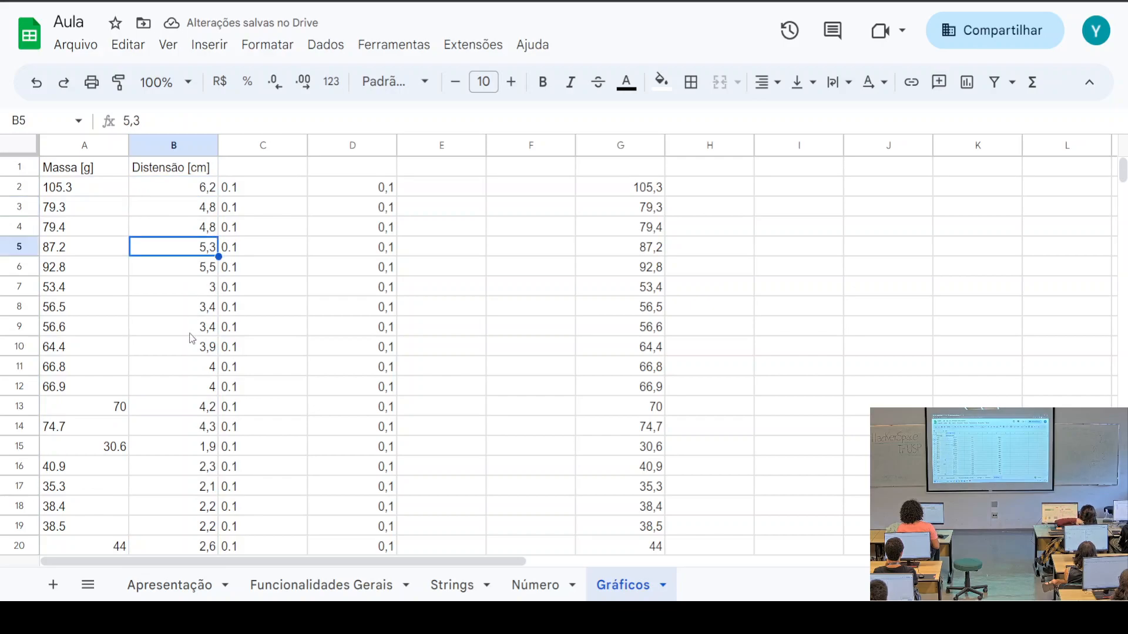
left_click(190, 329)
left_click(176, 209)
left_click(177, 309)
left_click(193, 387)
scroll(193, 388, "down", 3)
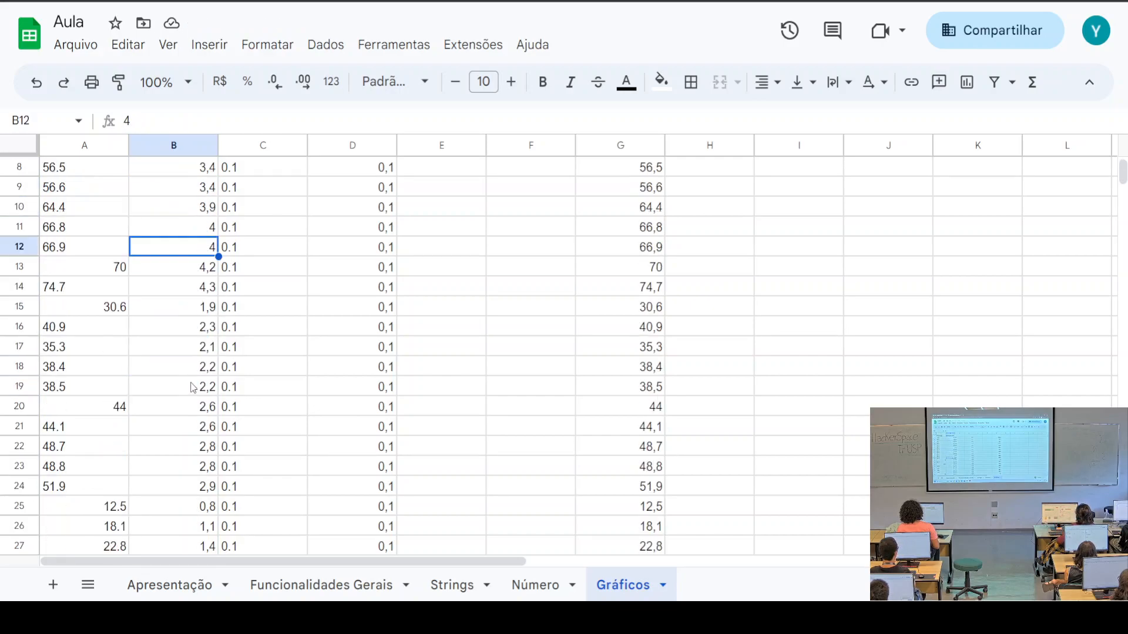
left_click(194, 387)
left_click(205, 468)
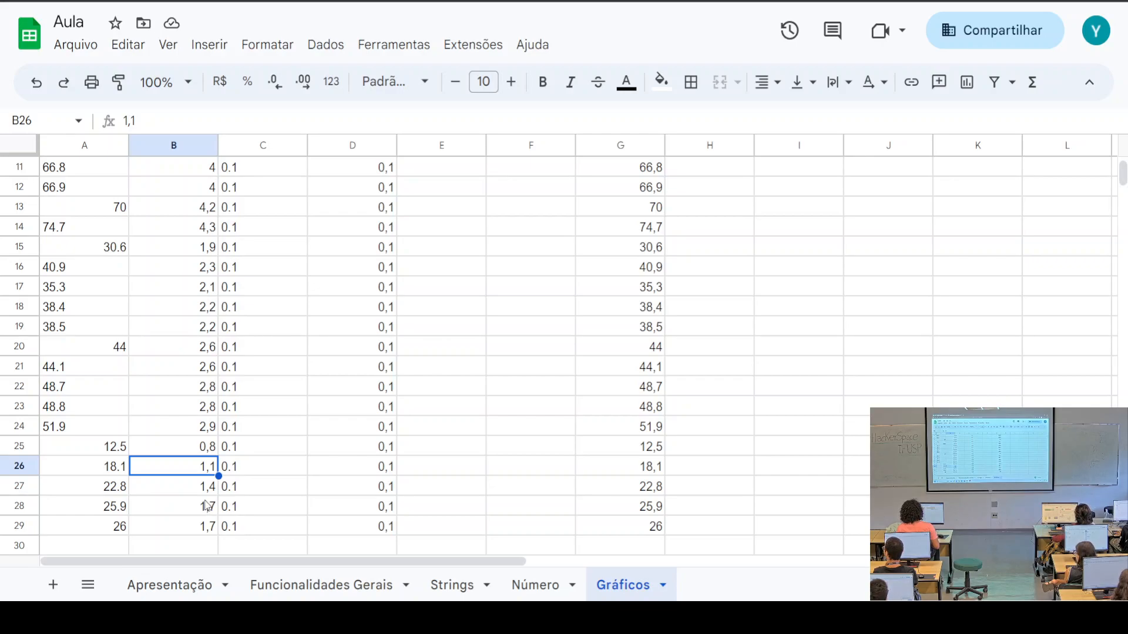
left_click(205, 530)
left_click_drag(204, 530, 195, 359)
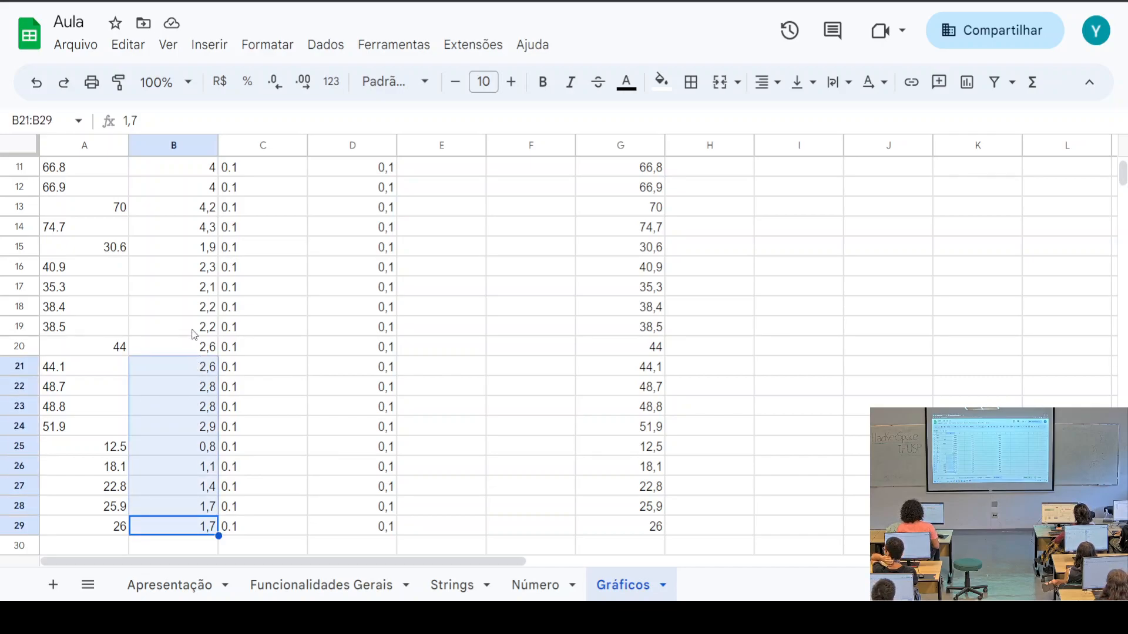
Undo the point-to-comma replacement and recheck the values in B6 and B2
key("ctrl+z")
left_click(197, 273)
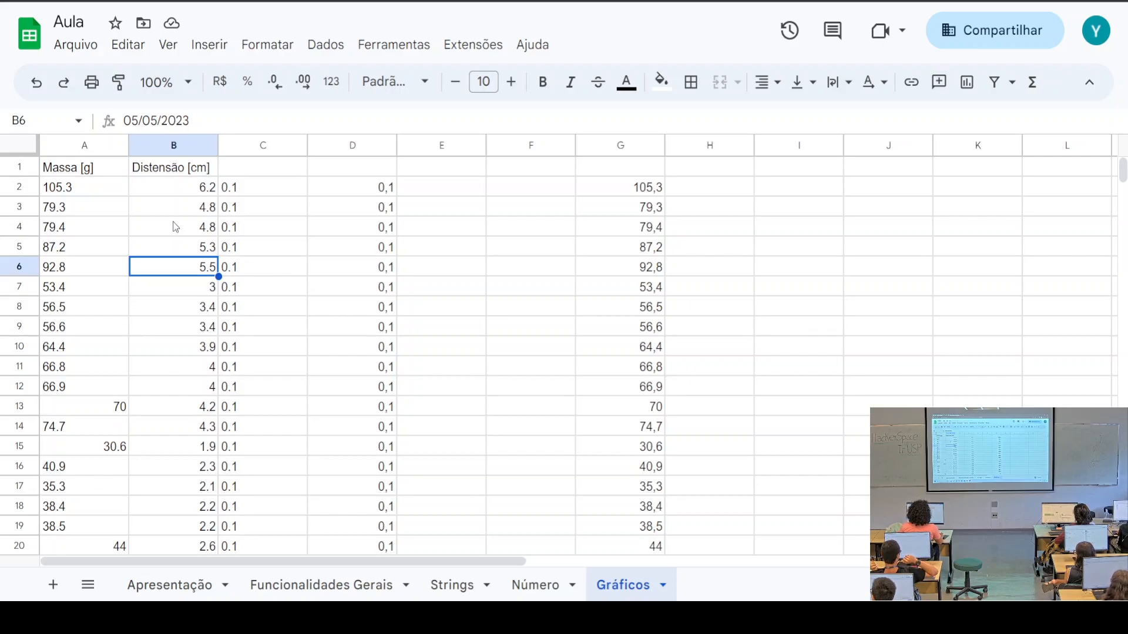
left_click(185, 190)
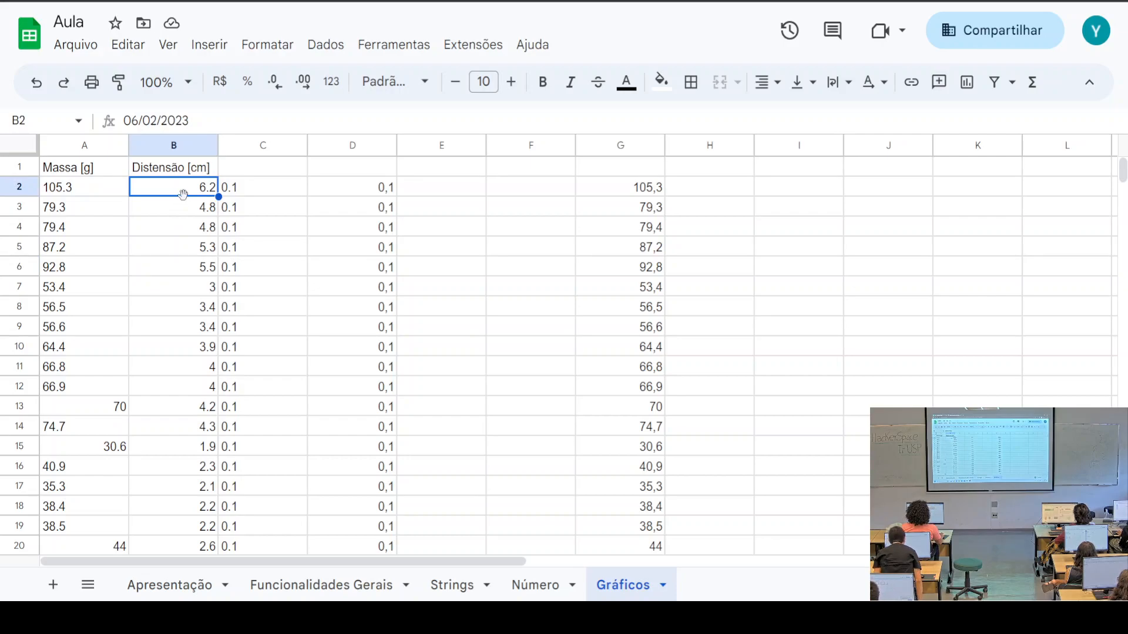
Redo the find-and-replace on column B, turning '.' into ','
left_click(175, 146)
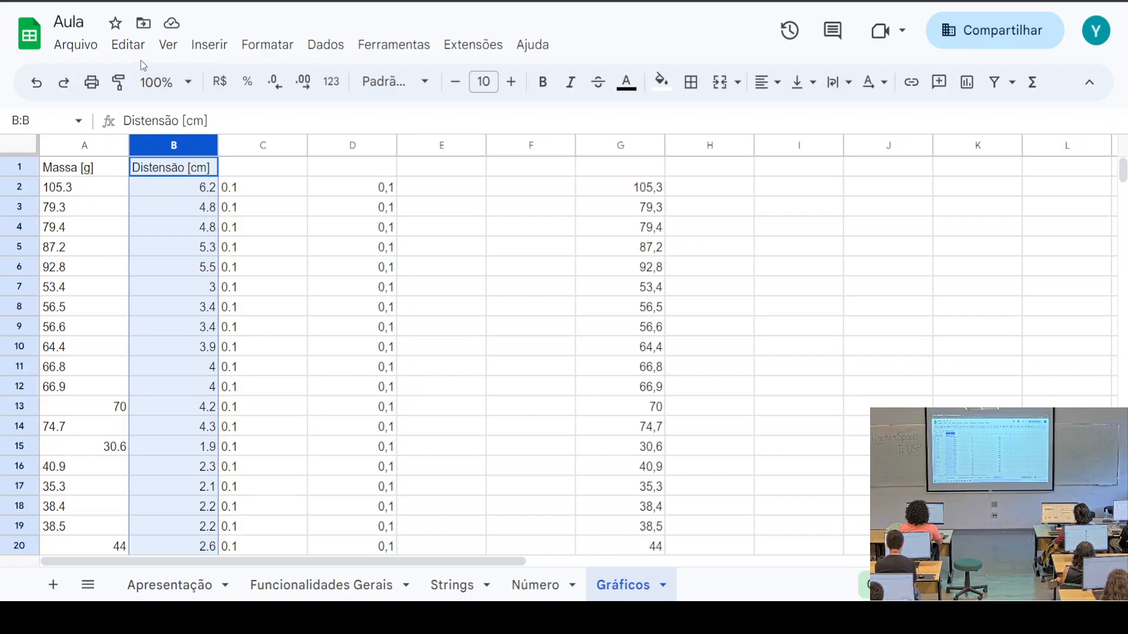
left_click(127, 45)
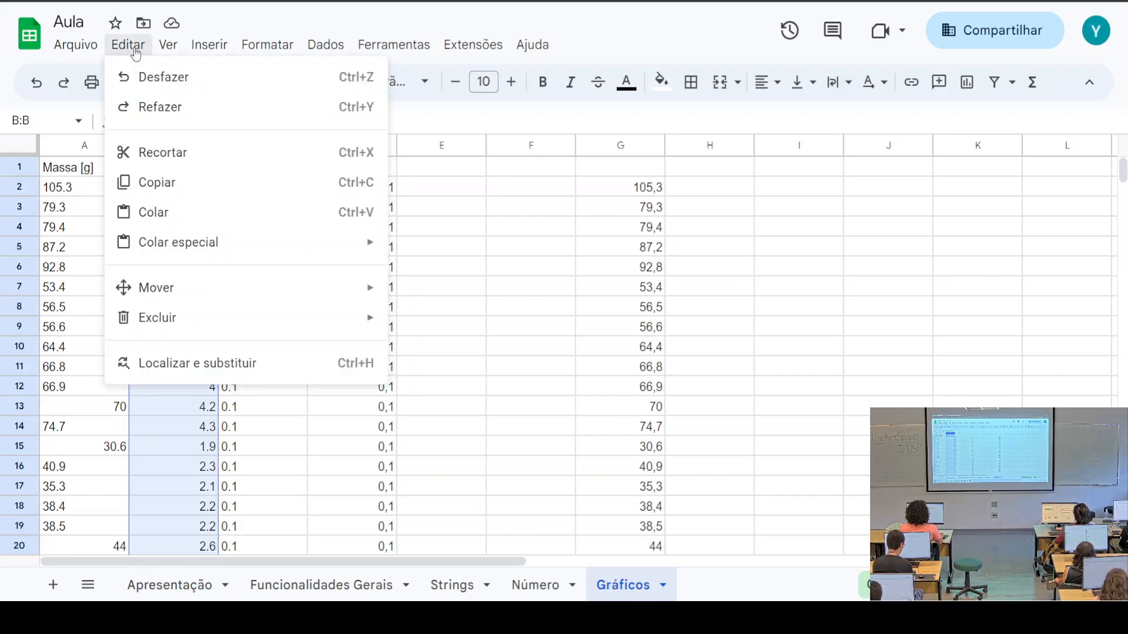
left_click(211, 365)
type(".")
left_click(462, 197)
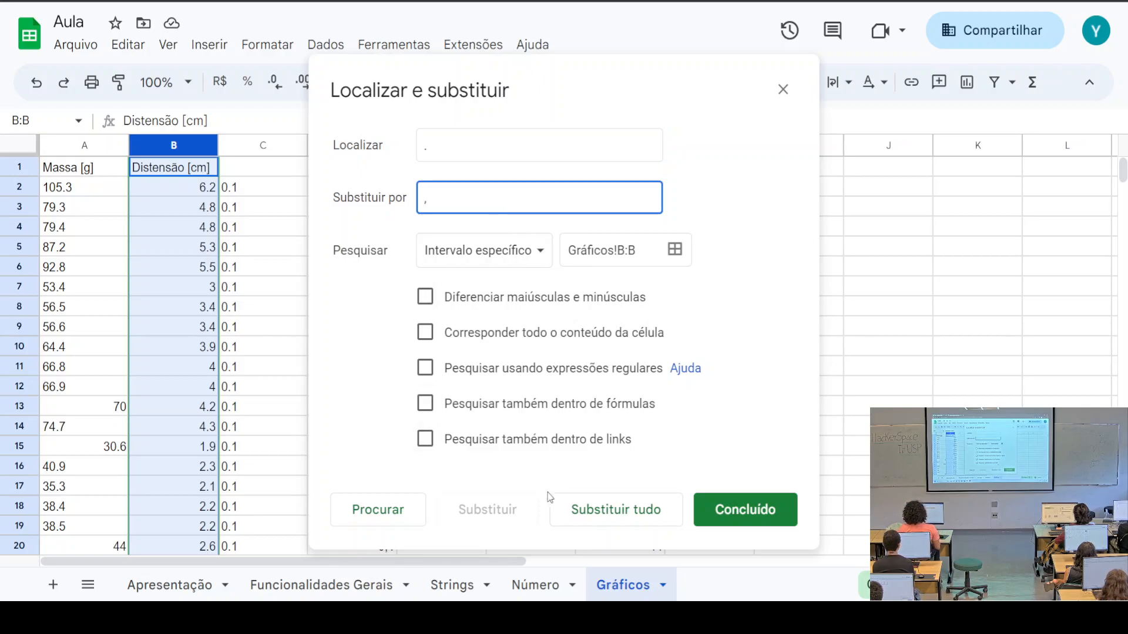
left_click(612, 511)
left_click(772, 516)
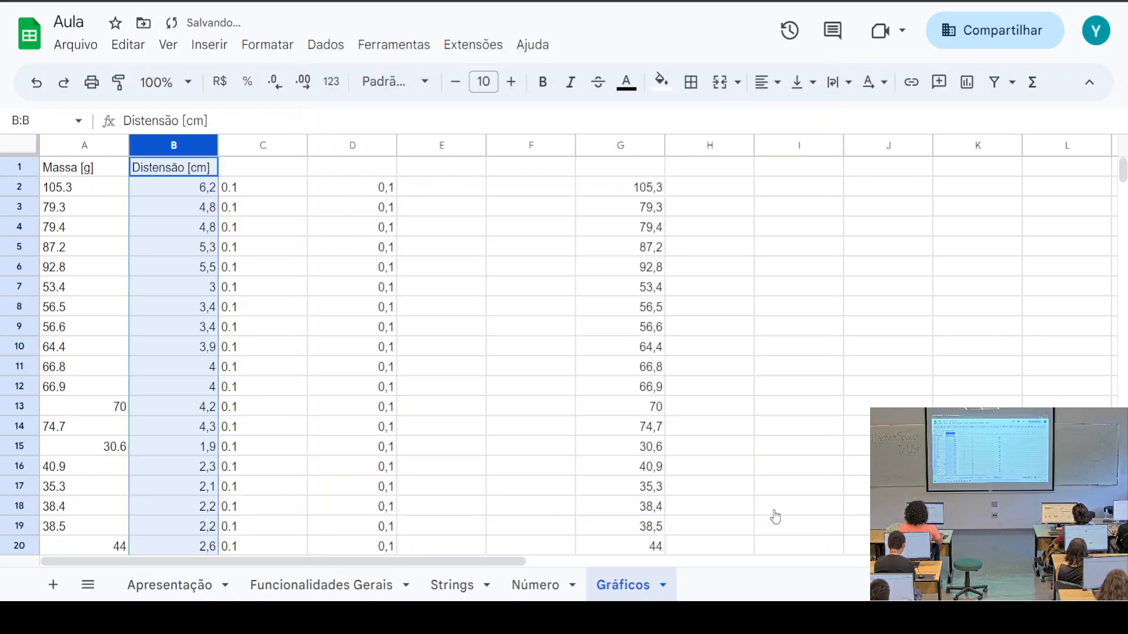
left_click(188, 189)
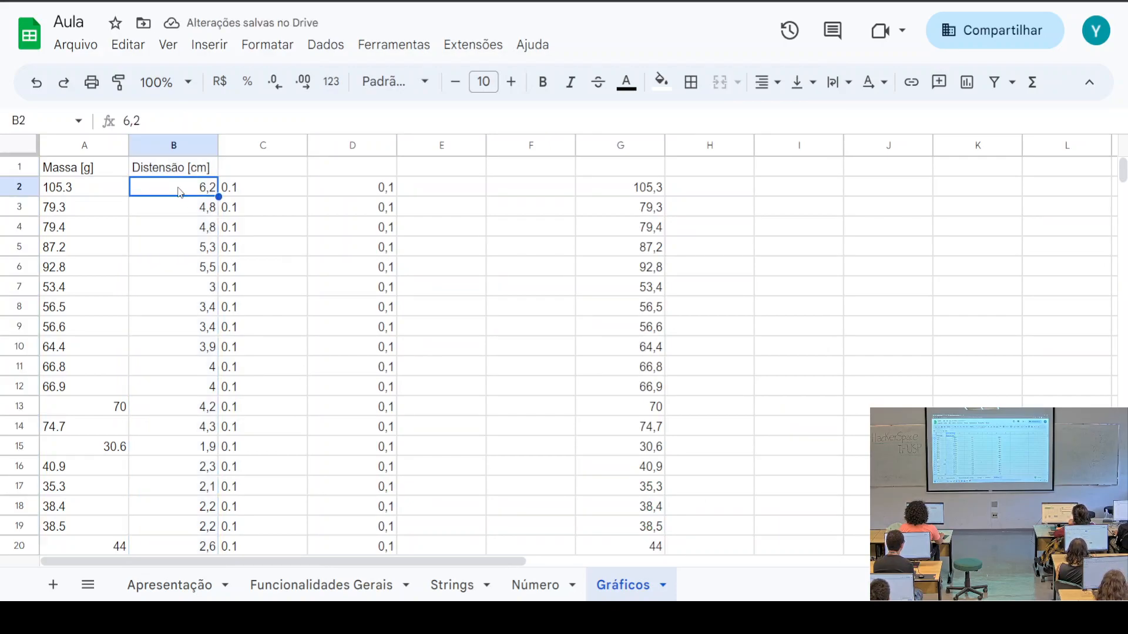
Copy the Distensão values B2:B29 and paste them at H2
left_click_drag(181, 188, 192, 252)
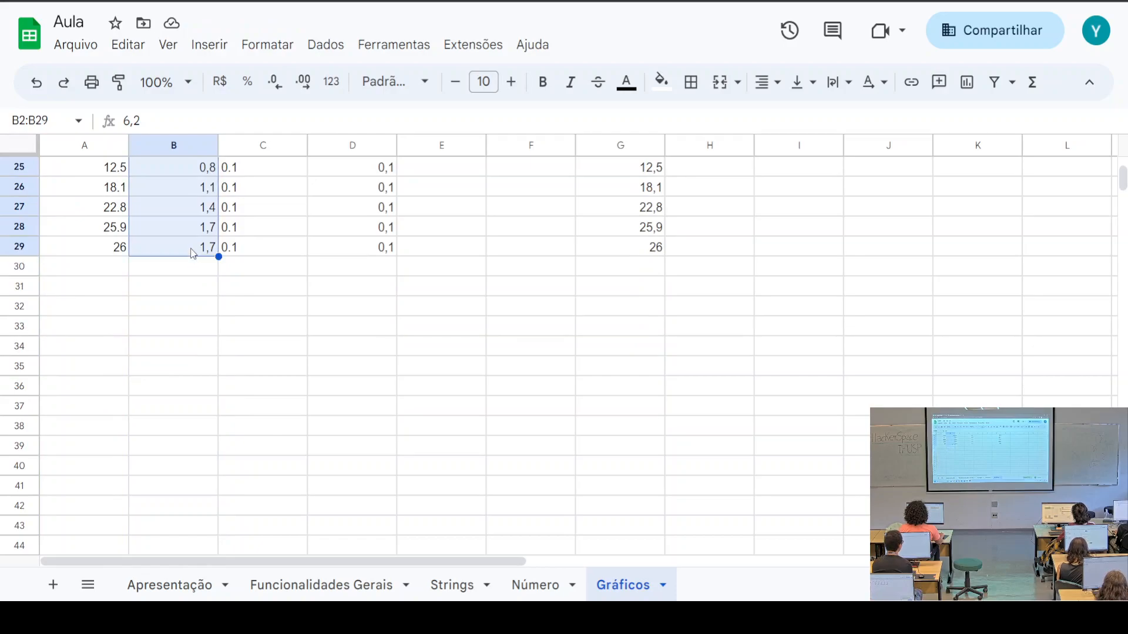
key("ctrl+c")
scroll(566, 383, "up", 8)
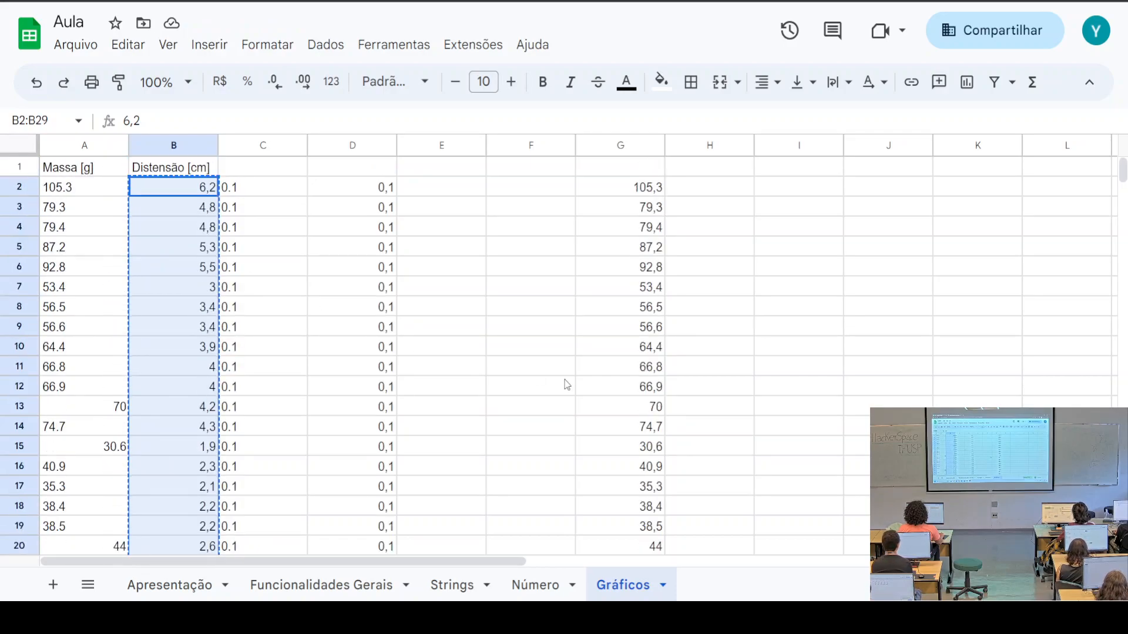
left_click(708, 195)
key("ctrl+v")
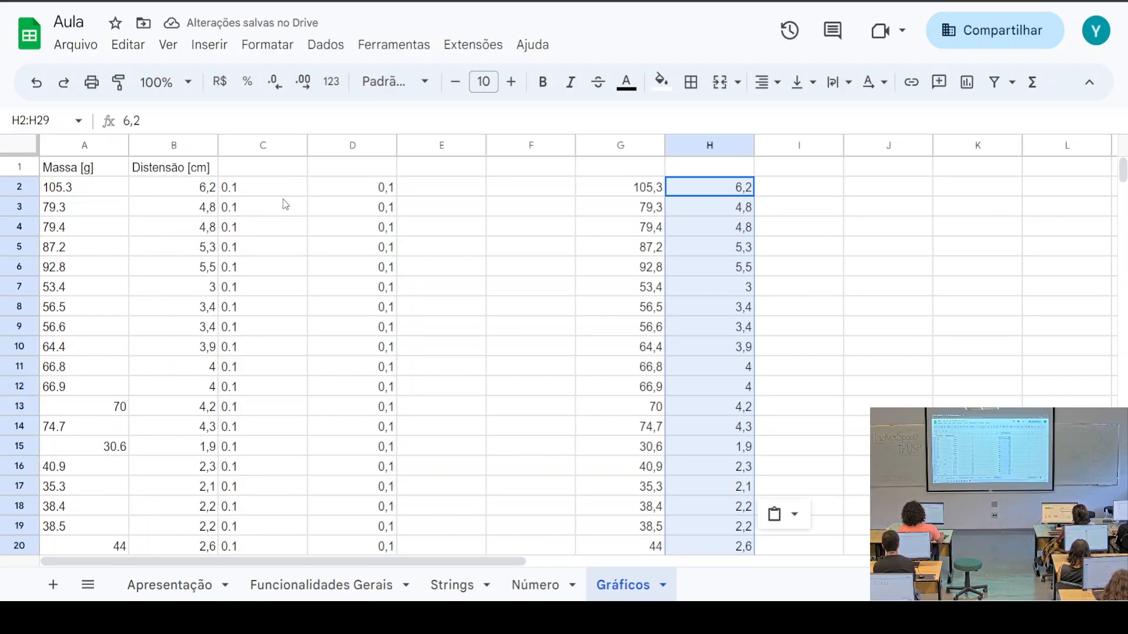
Copy D2:D29's 0,1 values into columns I and J, then select the G–H data
left_click_drag(263, 192, 259, 272)
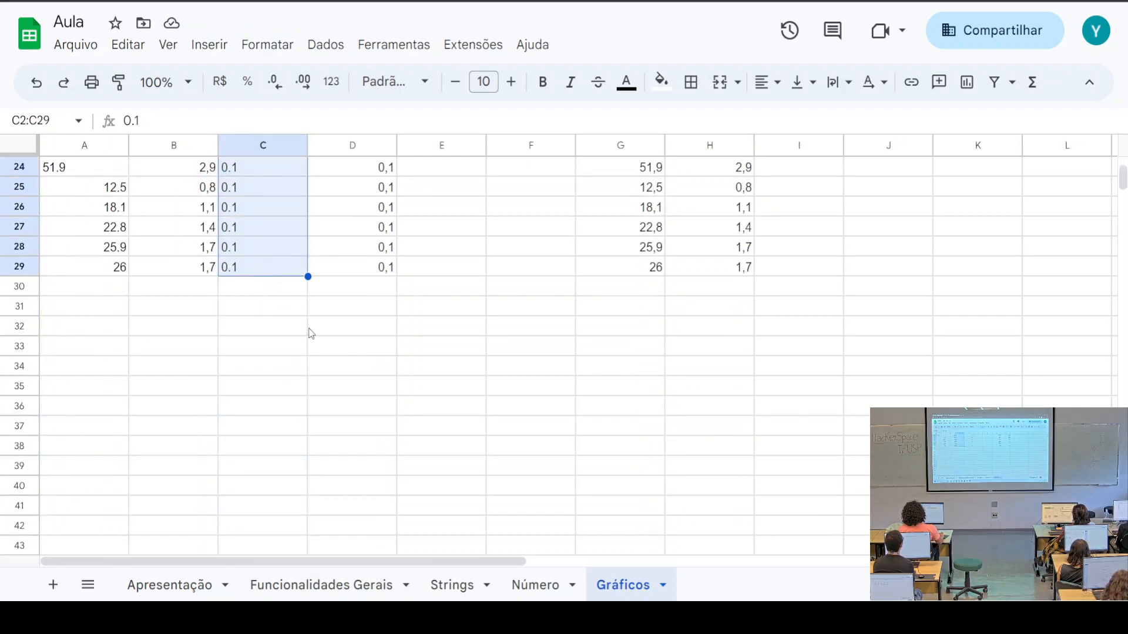
scroll(311, 326, "up", 3)
left_click(364, 317)
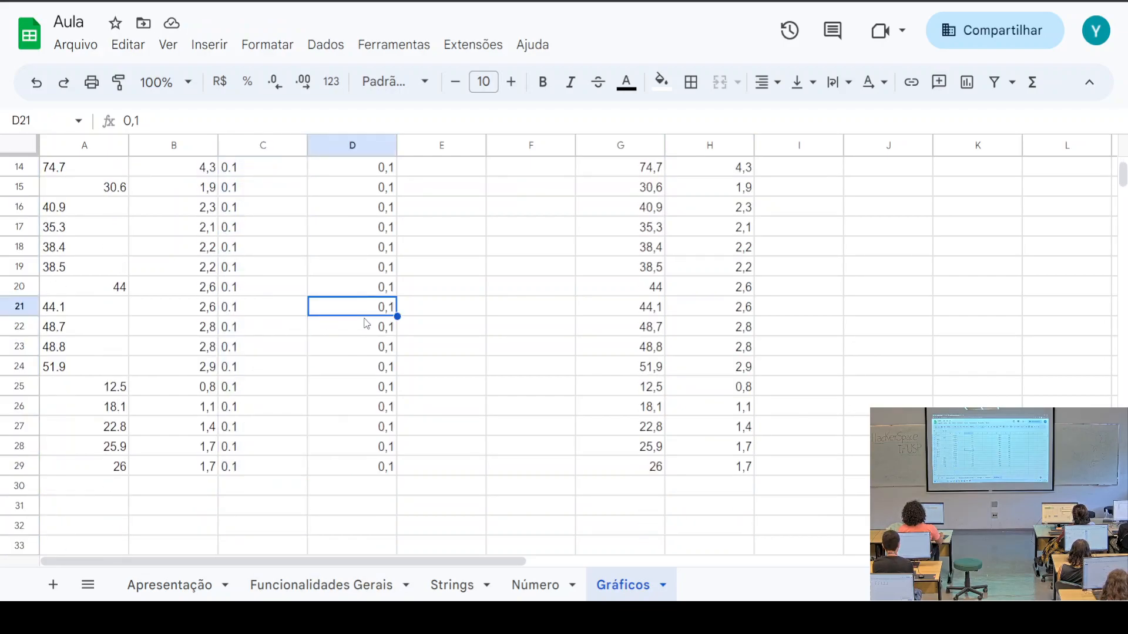
scroll(367, 323, "up", 5)
mouse_move(355, 195)
left_mouse_down()
mouse_move(353, 549)
mouse_move(343, 353)
mouse_move(351, 191)
left_mouse_up()
key("ctrl+c")
scroll(805, 337, "up", 9)
left_click(781, 188)
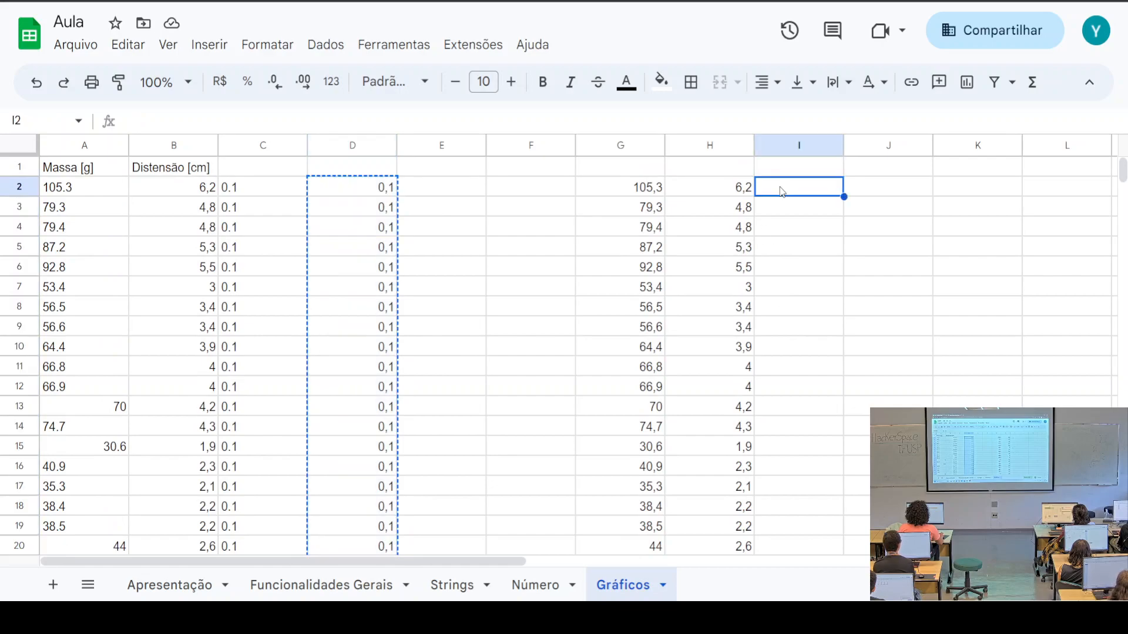
key("ctrl+v")
left_click(888, 185)
key("ctrl+v")
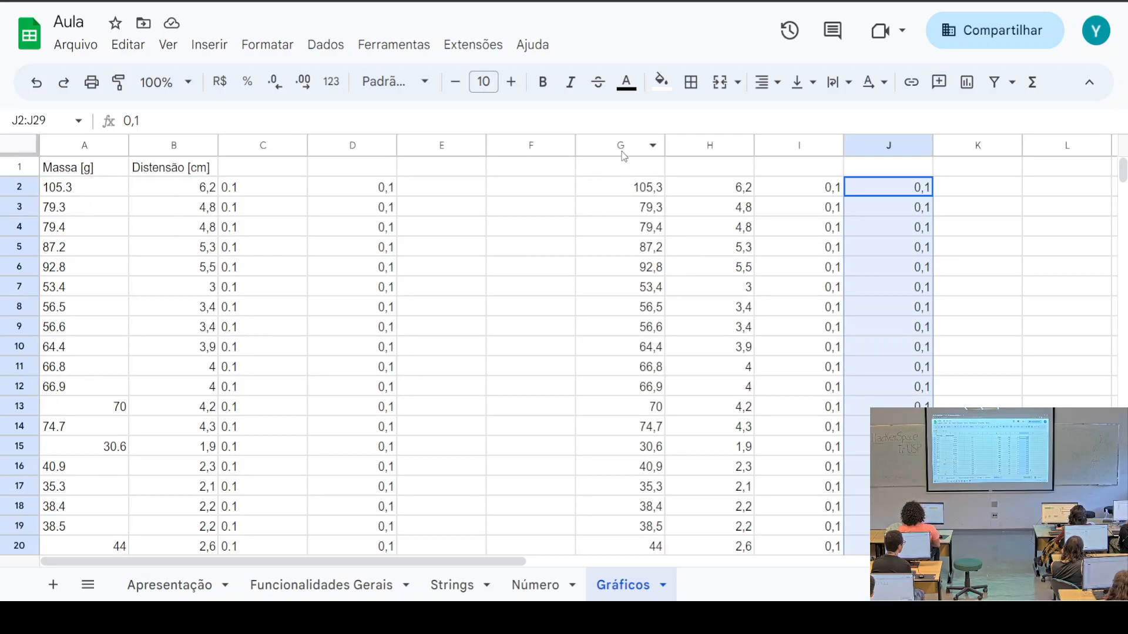
left_click(619, 189)
left_click_drag(619, 191, 723, 429)
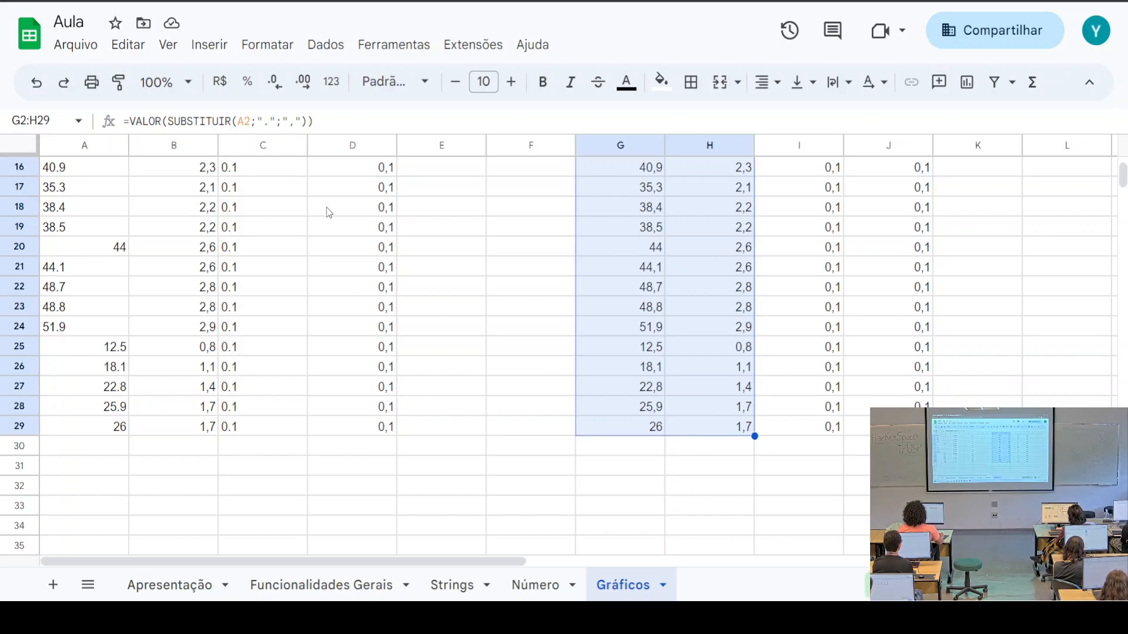
Insert a chart from G2:H29 and change its type to Gráfico de dispersão
left_click(221, 52)
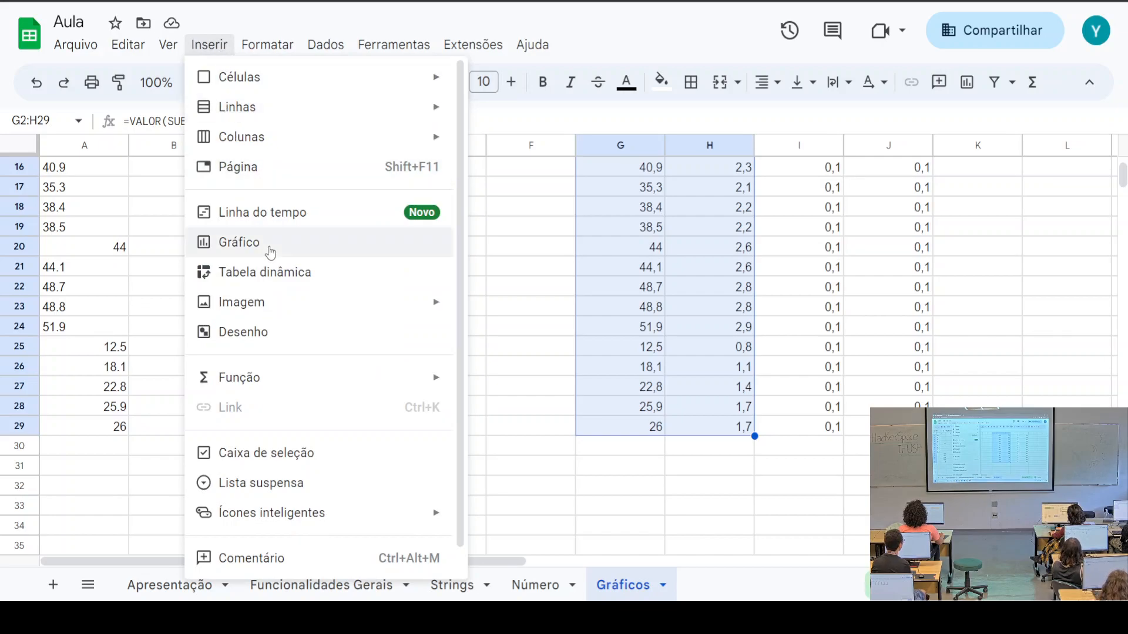
left_click(270, 249)
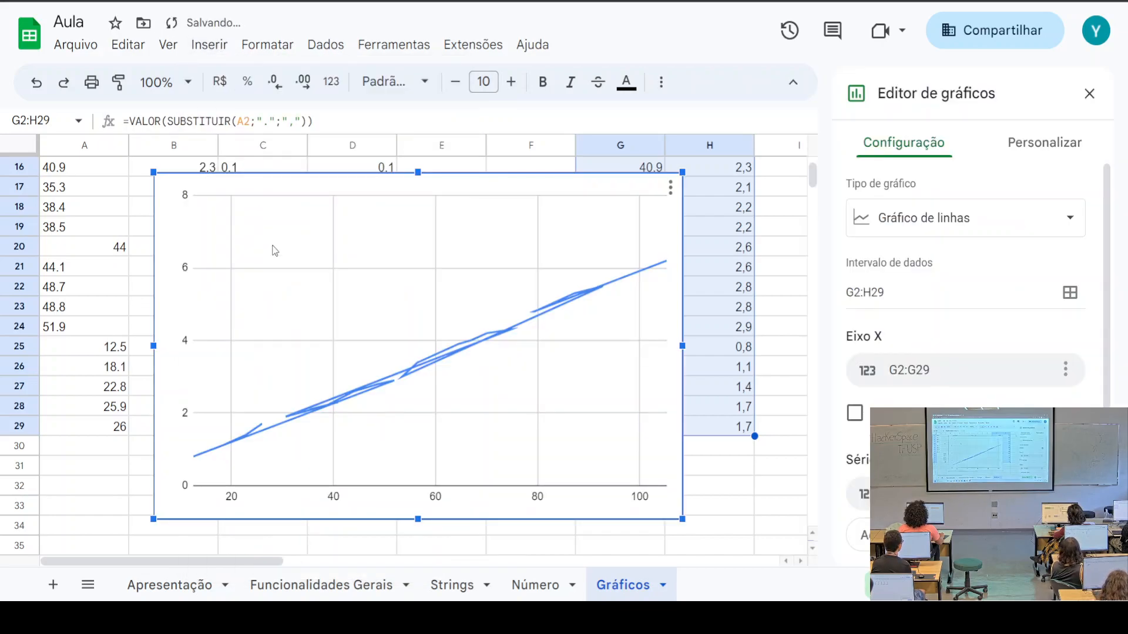
left_click(1049, 227)
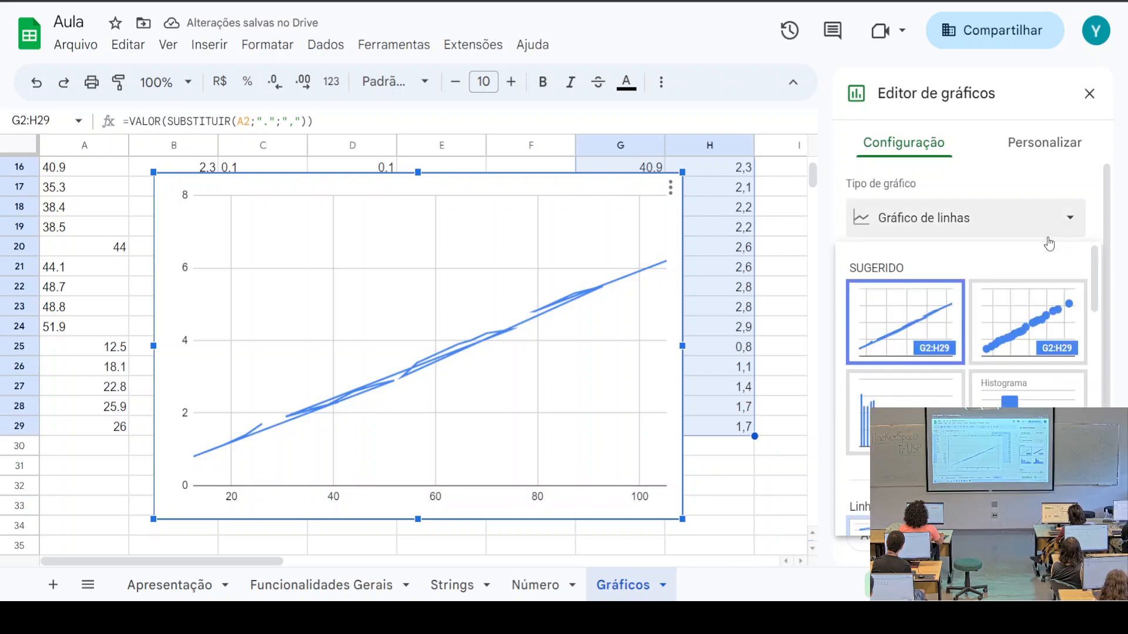
left_click(1025, 341)
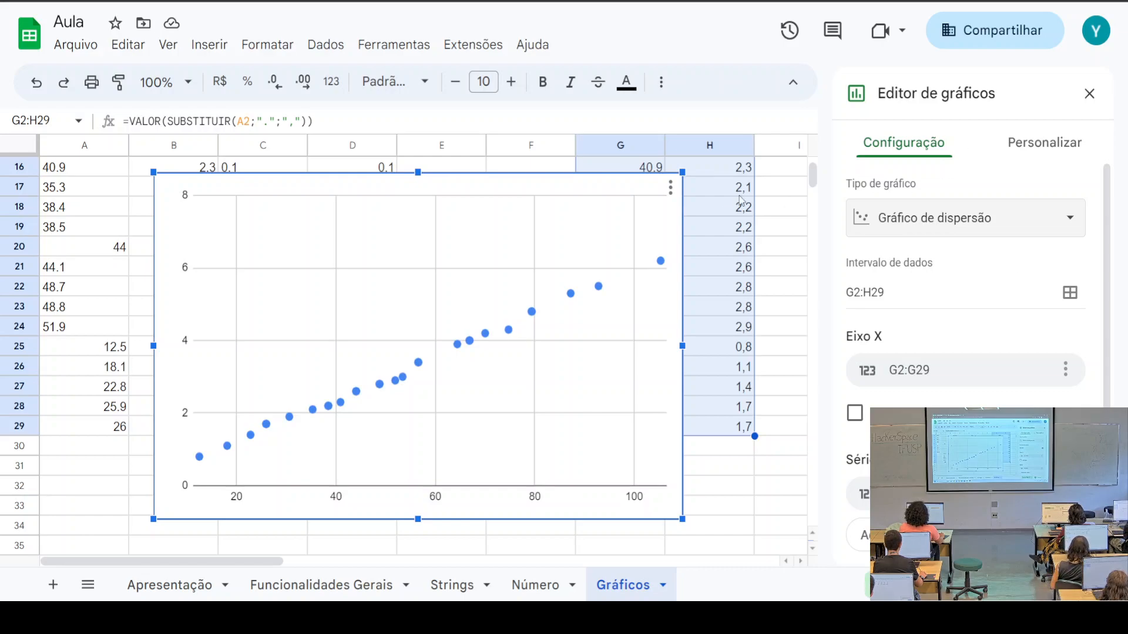
Move the scatter chart left over columns A–F and check cells G22:H23
left_click_drag(517, 184, 406, 186)
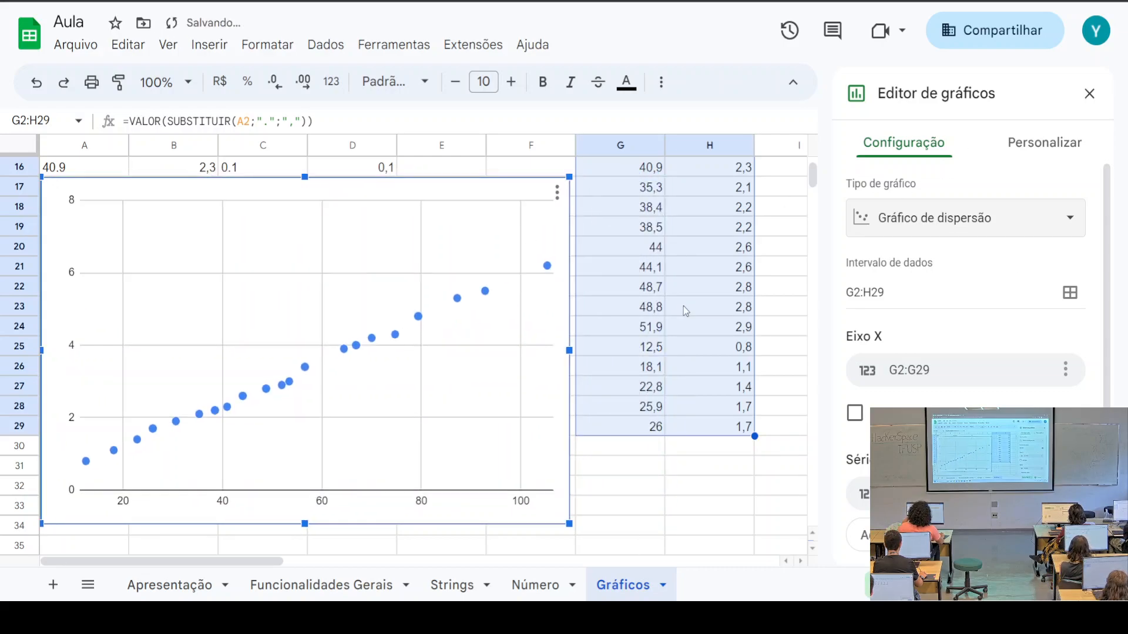
left_click(642, 309)
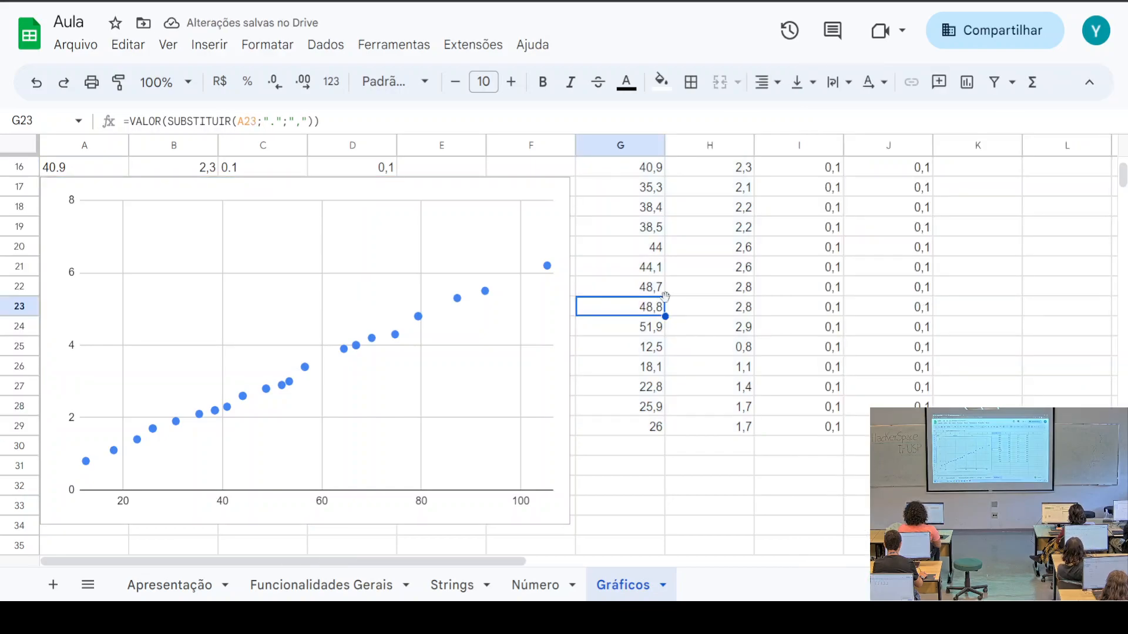
key("Right")
left_click(631, 292)
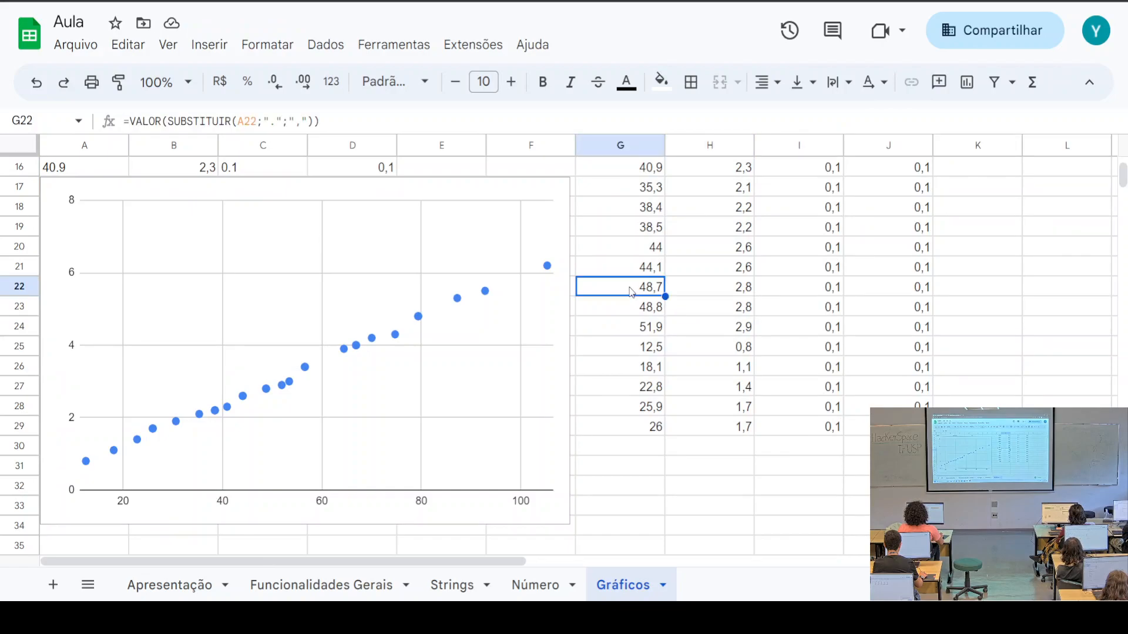
left_click(702, 291)
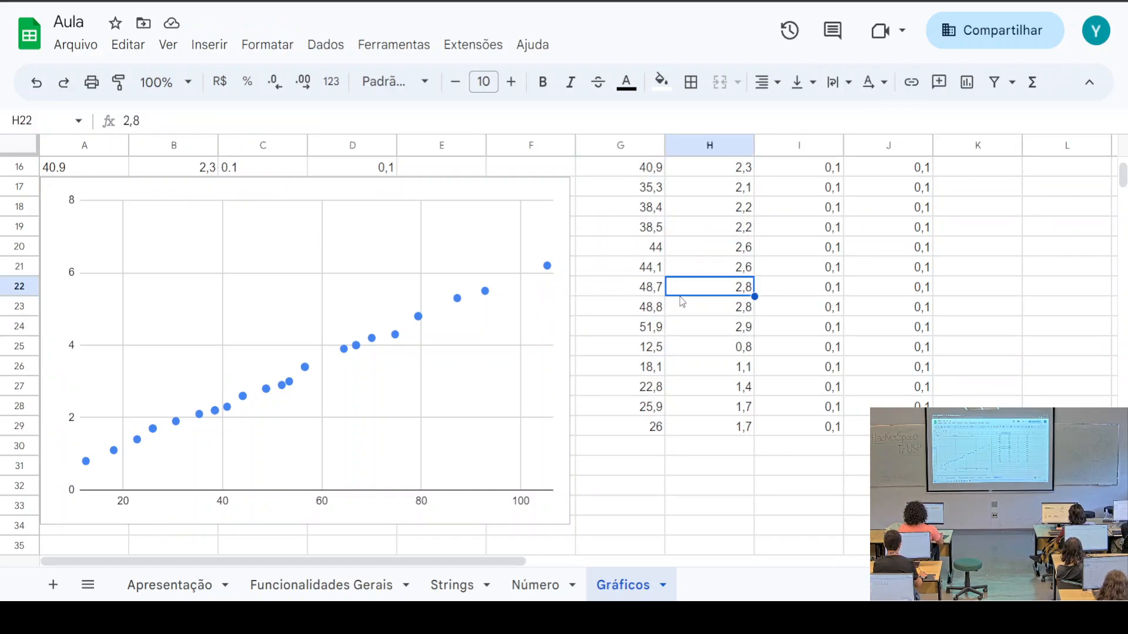
scroll(652, 258, "up", 3)
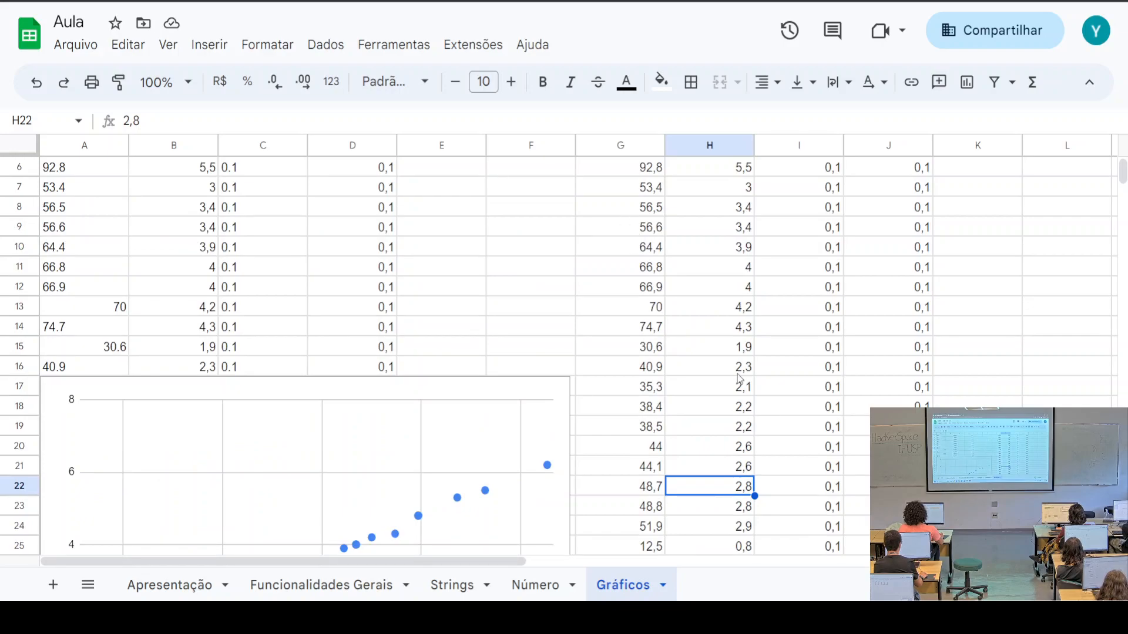
Reopen the scatter chart's editor and review X axis G2:G29 and series H2:H29
scroll(446, 462, "down", 3)
left_click(452, 440)
left_click(557, 193)
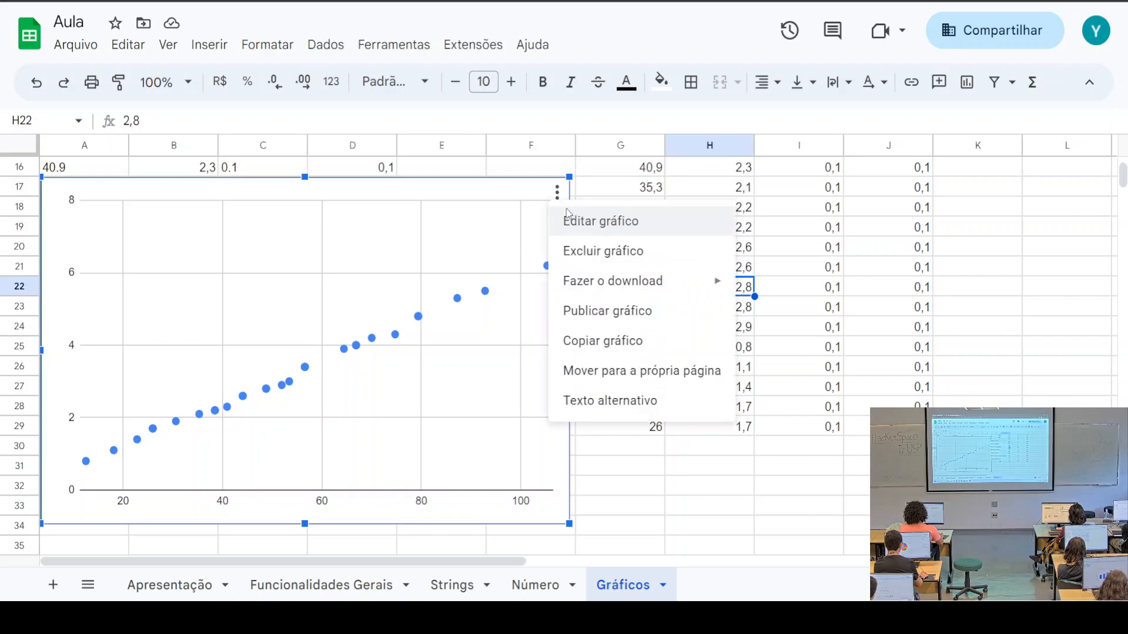
left_click(582, 221)
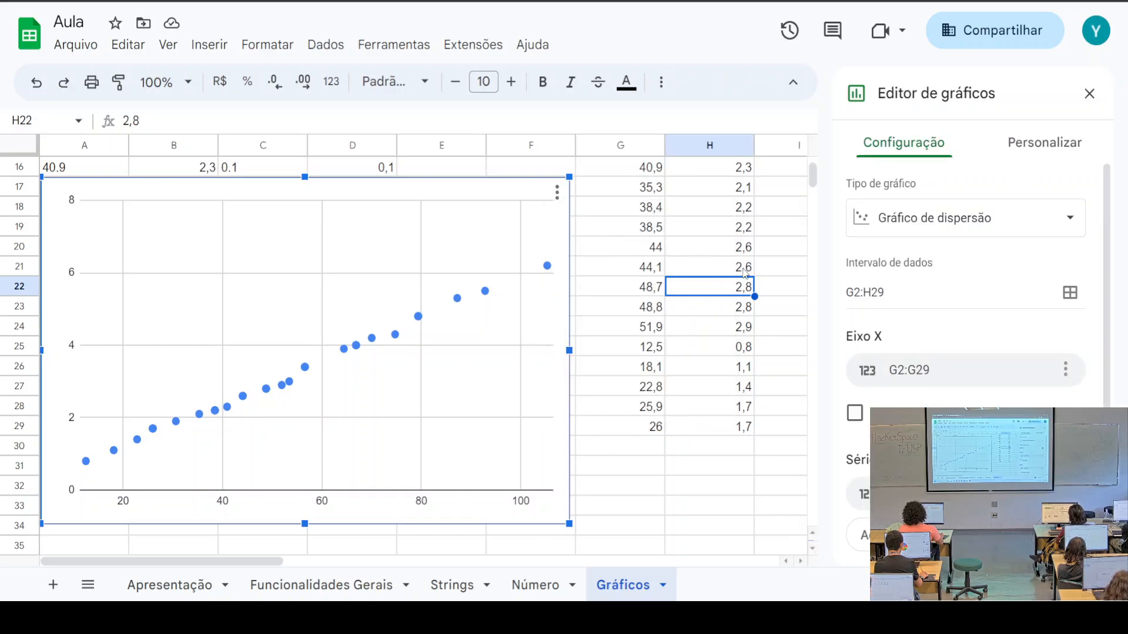
scroll(1009, 272, "down", 2)
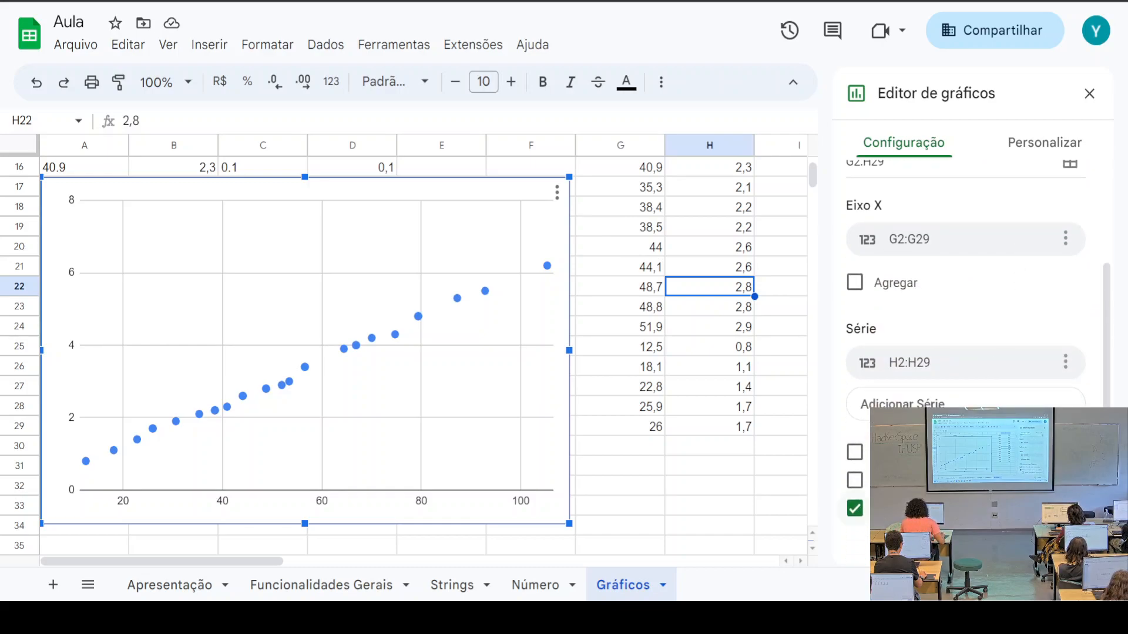
scroll(966, 282, "up", 2)
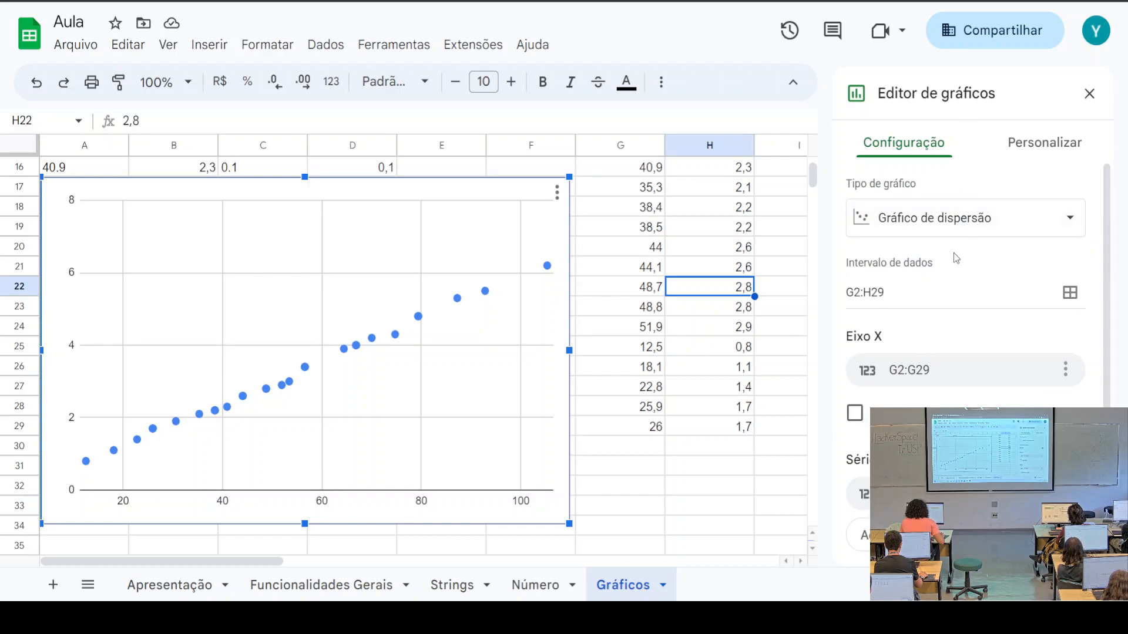
scroll(954, 257, "down", 2)
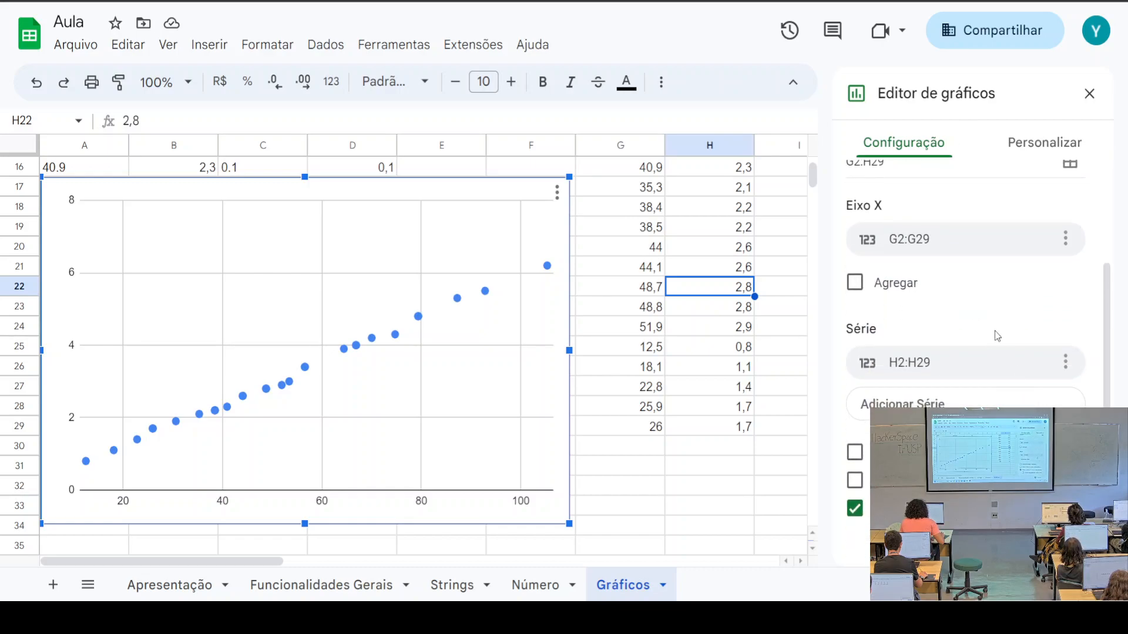
Expand Estilo de gráfico under Personalizar, view background colours, and collapse it unchanged
left_click(1034, 142)
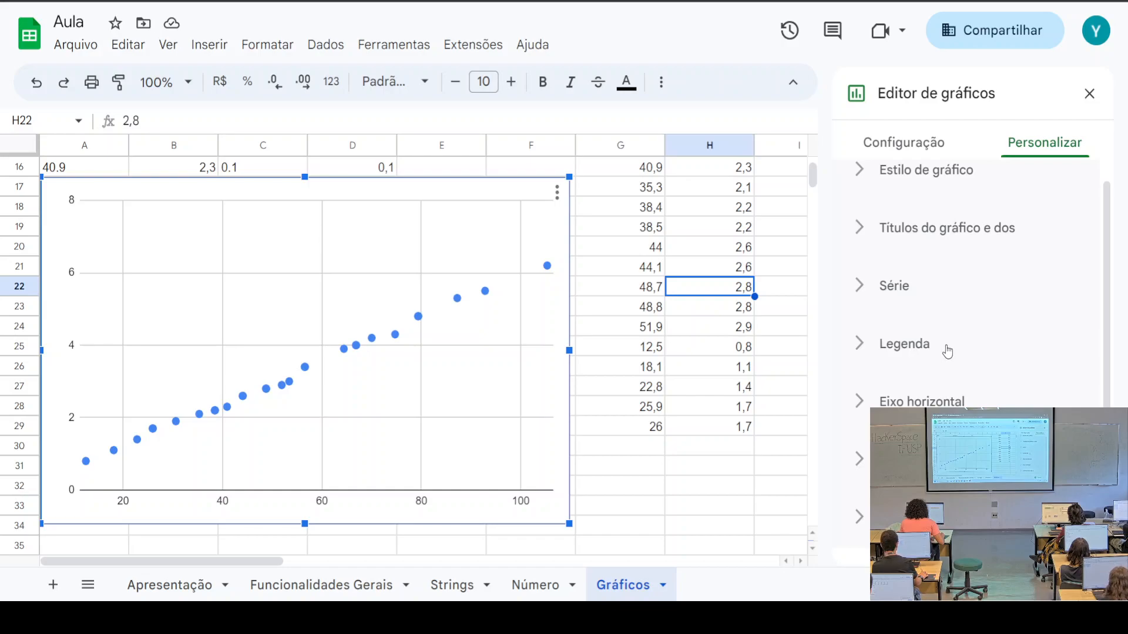
left_click(928, 188)
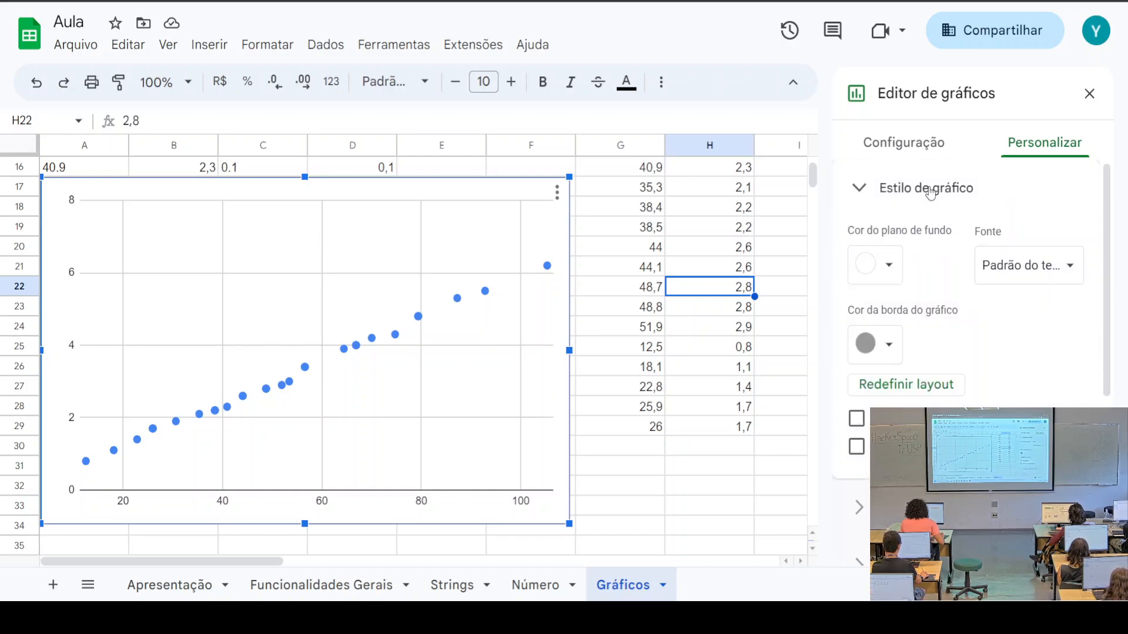
left_click(890, 268)
left_click(892, 275)
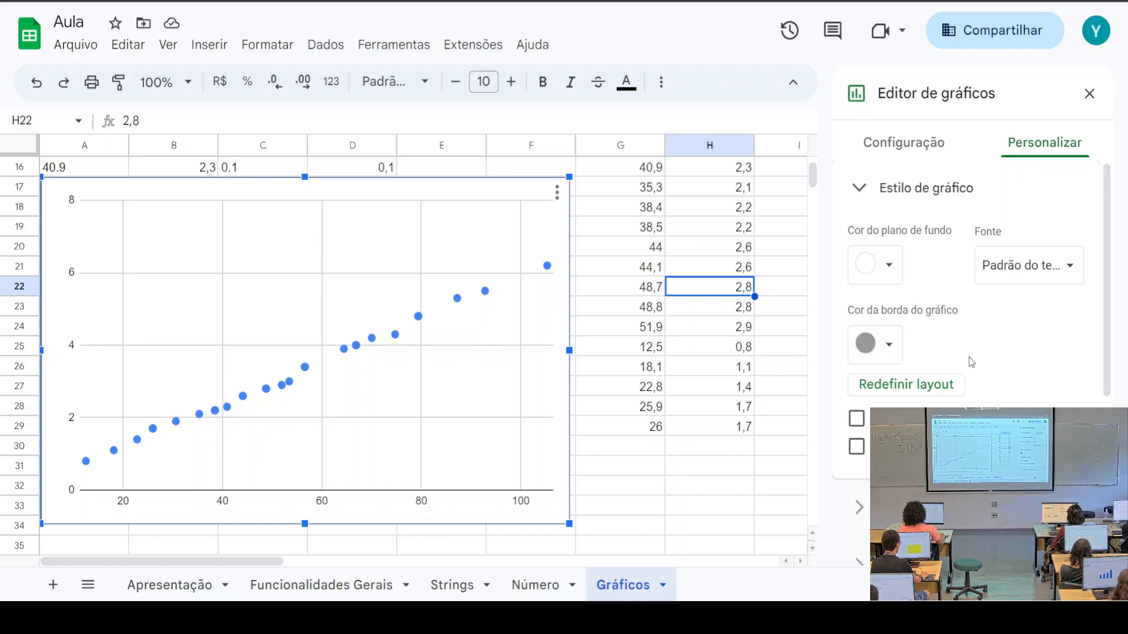
scroll(999, 347, "down", 2)
scroll(1038, 335, "up", 2)
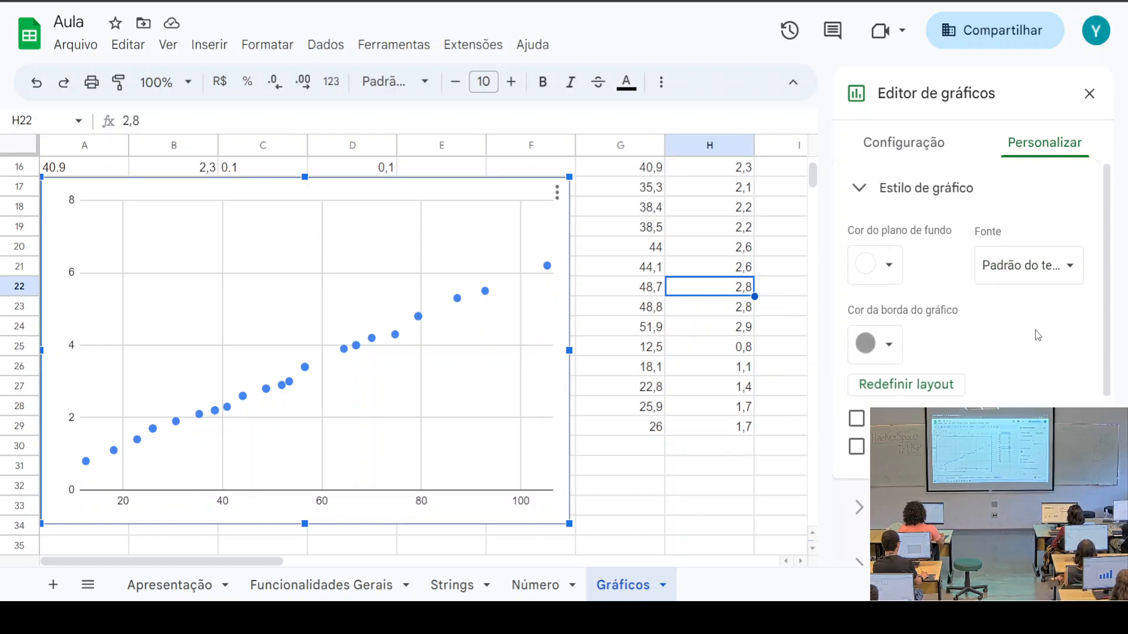
left_click(926, 192)
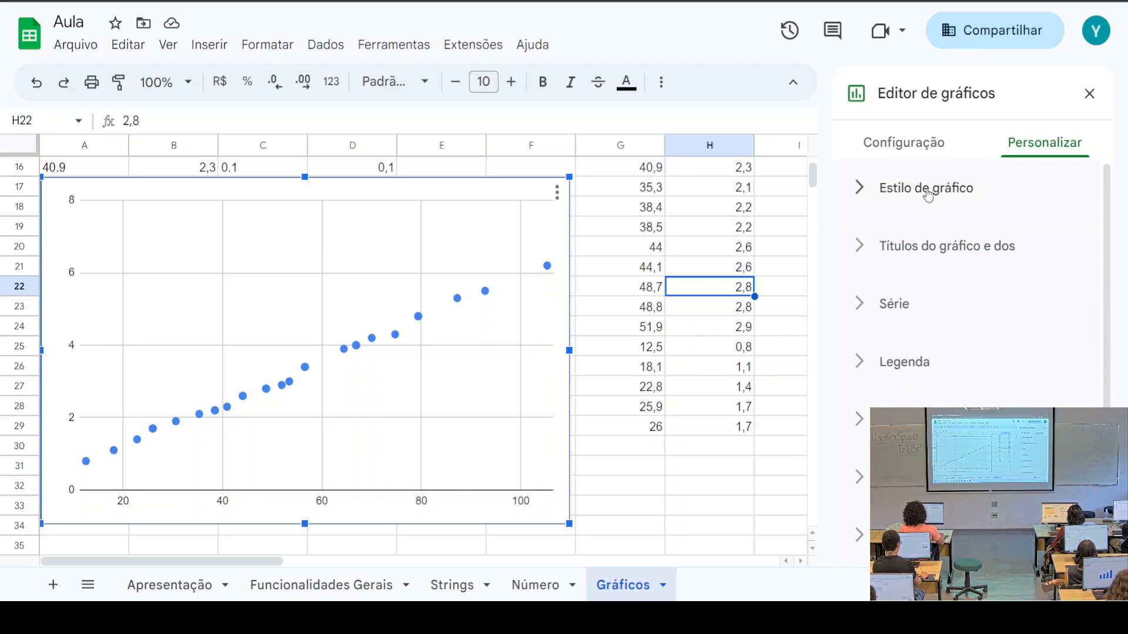
scroll(940, 294, "down", 1)
scroll(917, 315, "up", 1)
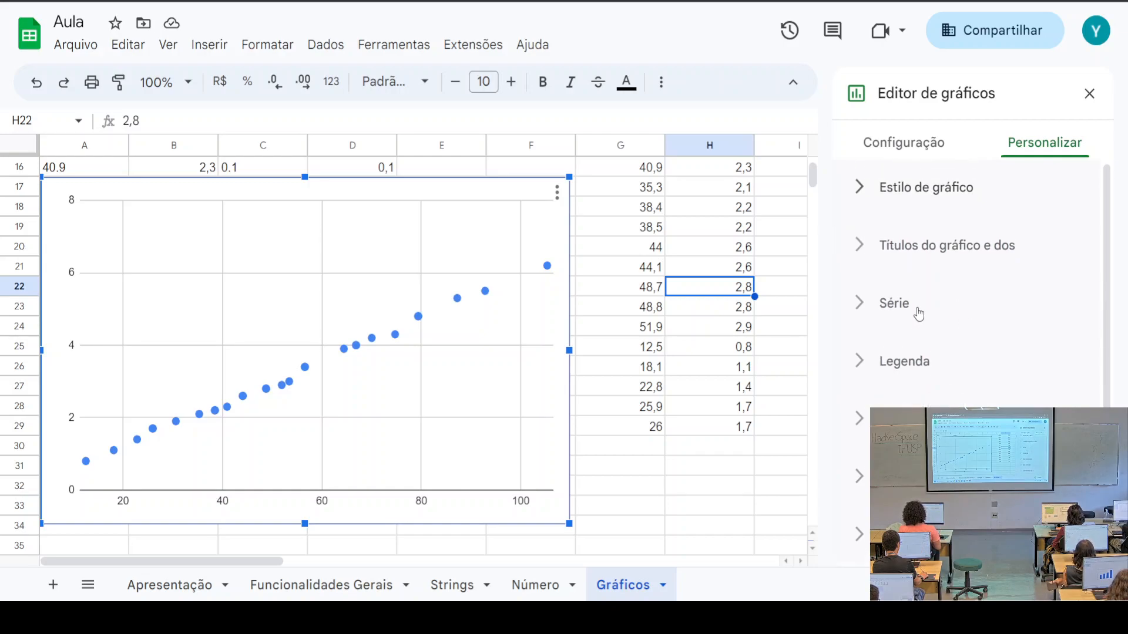
Title the chart 'AULA DE SHEETS', fixing the stray typo
left_click(912, 264)
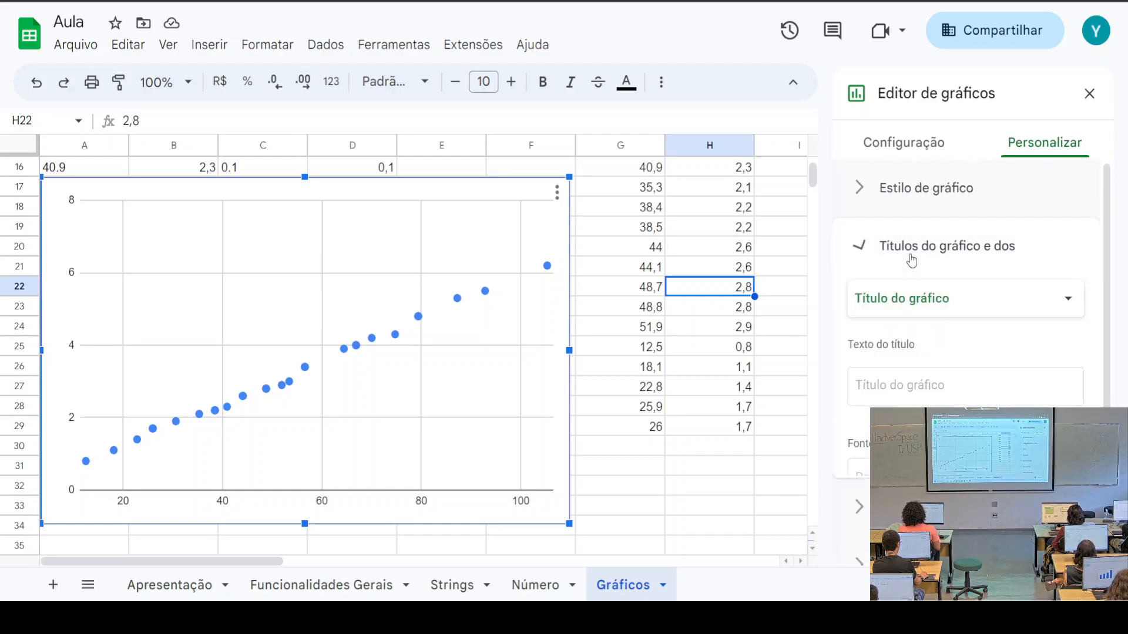
left_click(934, 388)
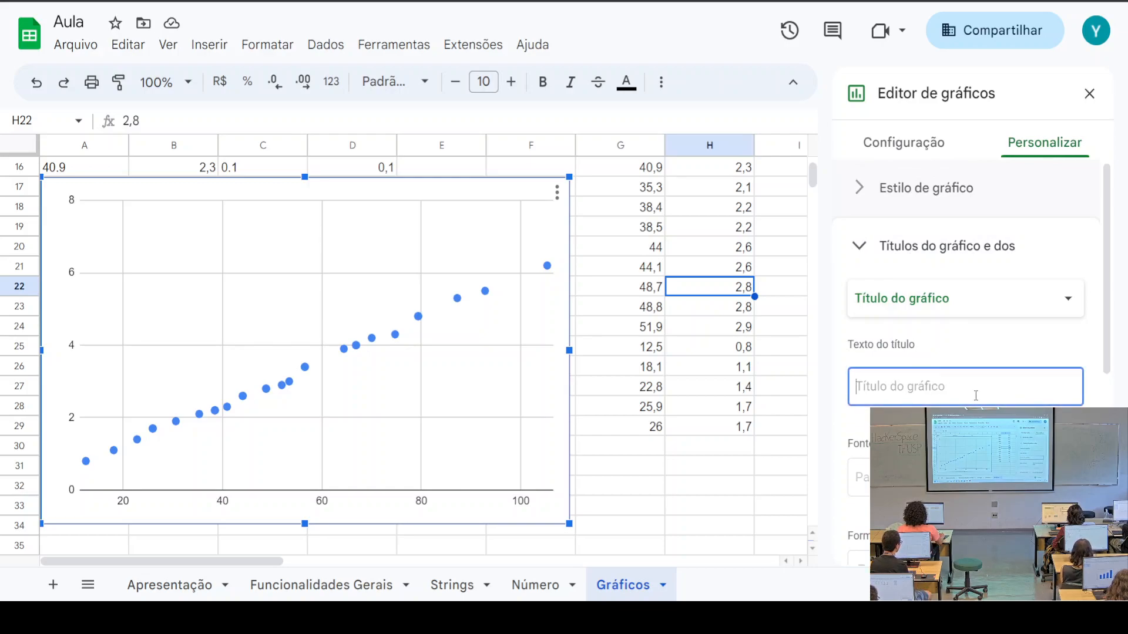
type("AUYLA DE")
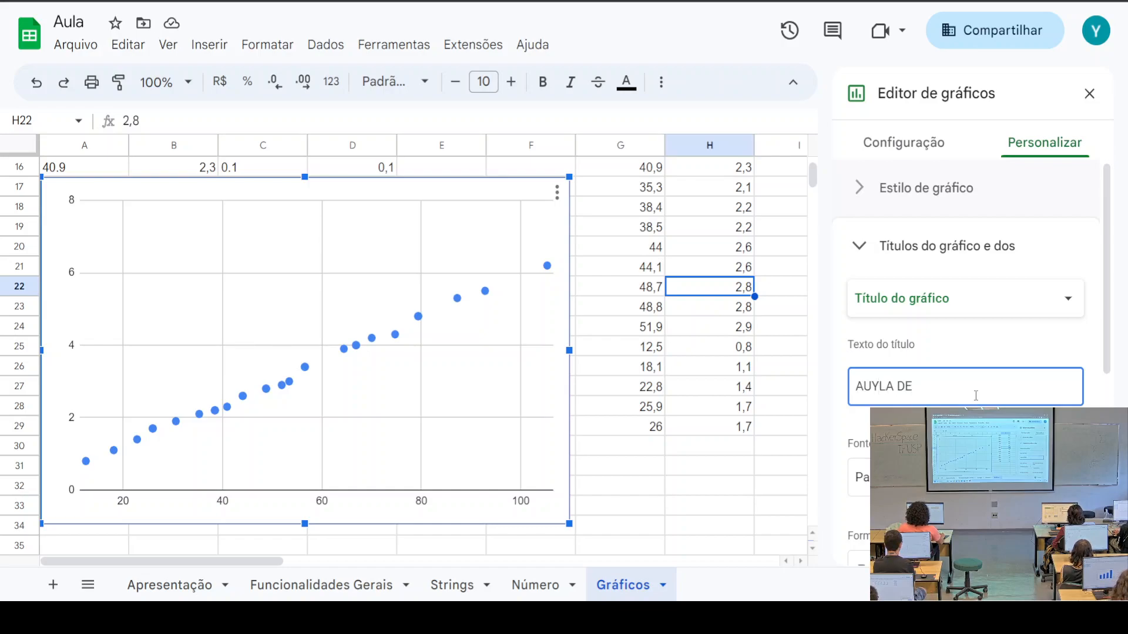
key("BackSpace")
key("BackSpace")
type("E SHEE")
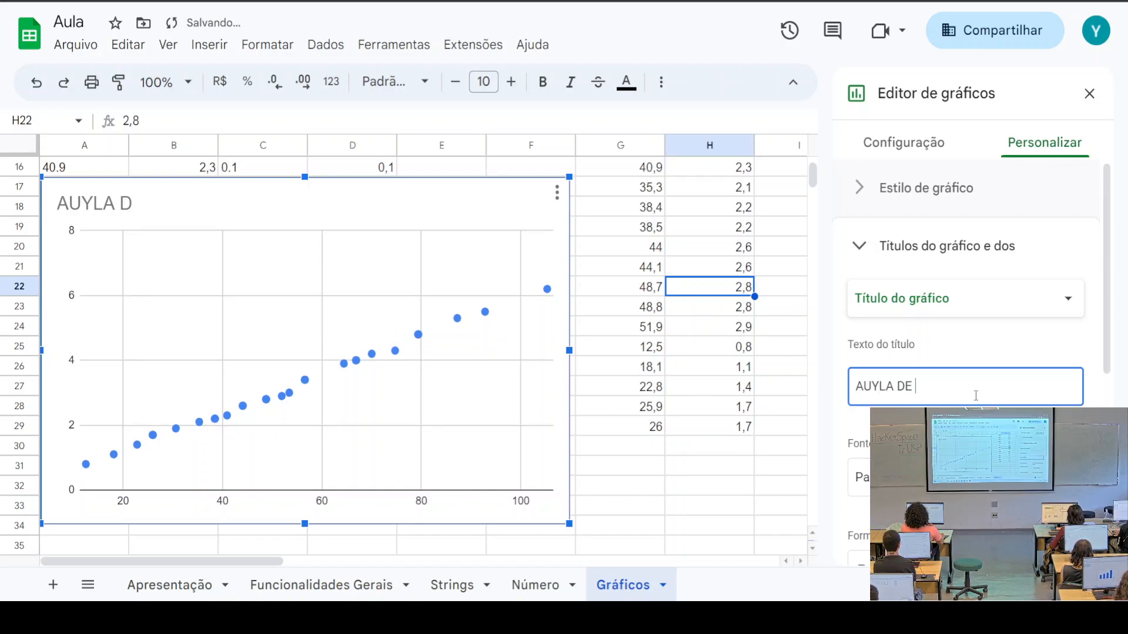
type("TS")
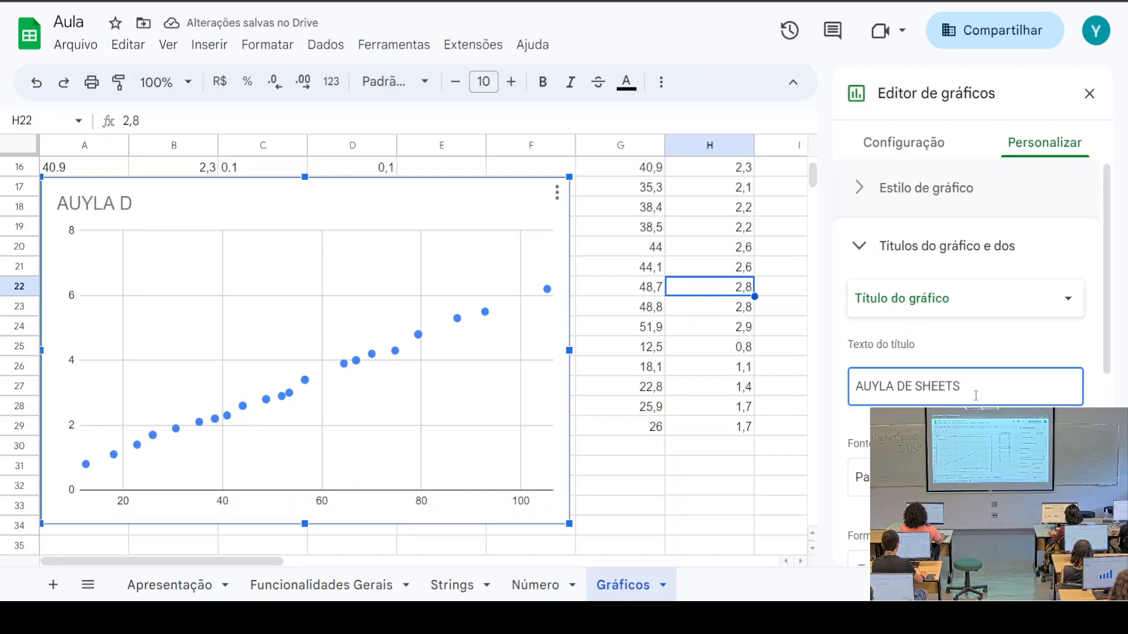
left_click(883, 387)
key("BackSpace")
scroll(875, 384, "down", 2)
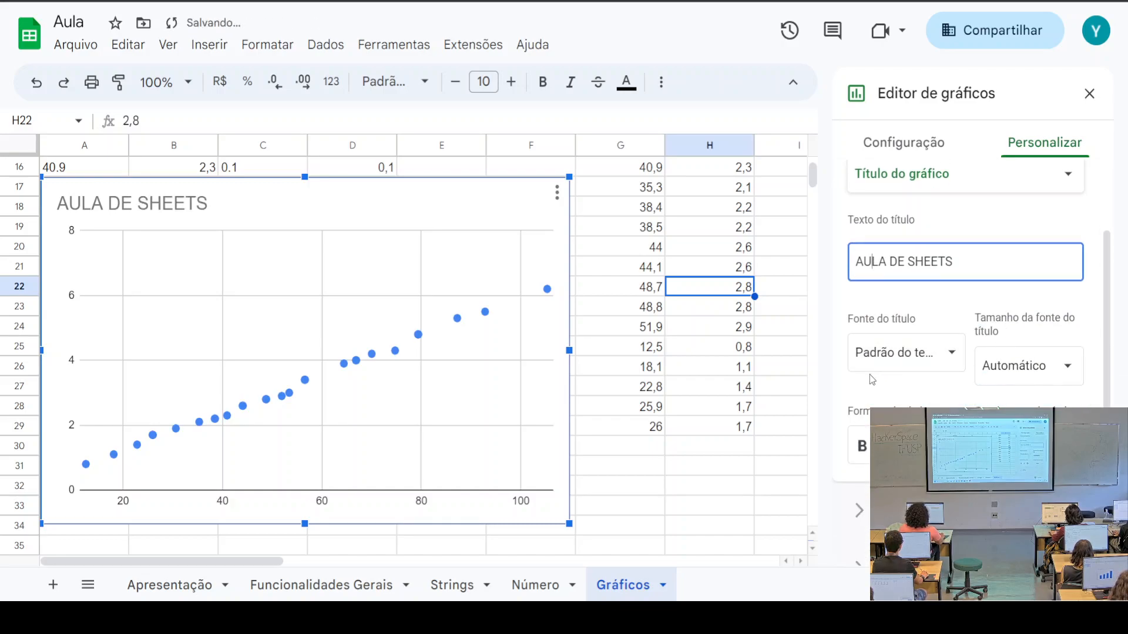
left_click(934, 446)
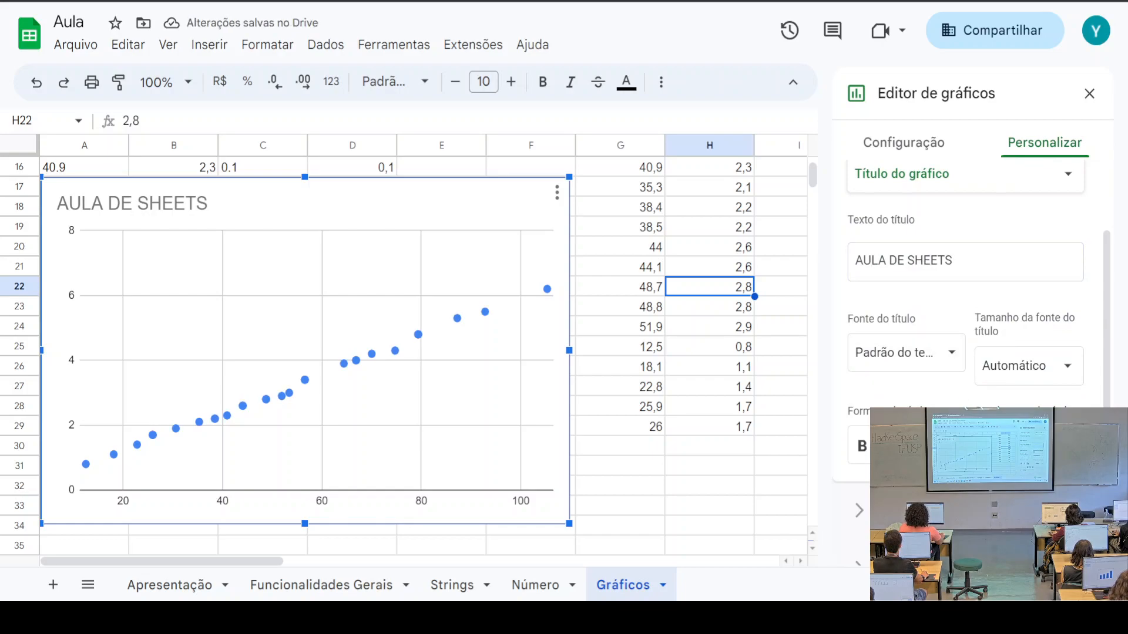
Centre the chart title and set its font size to 20 after trying 30
left_click(943, 487)
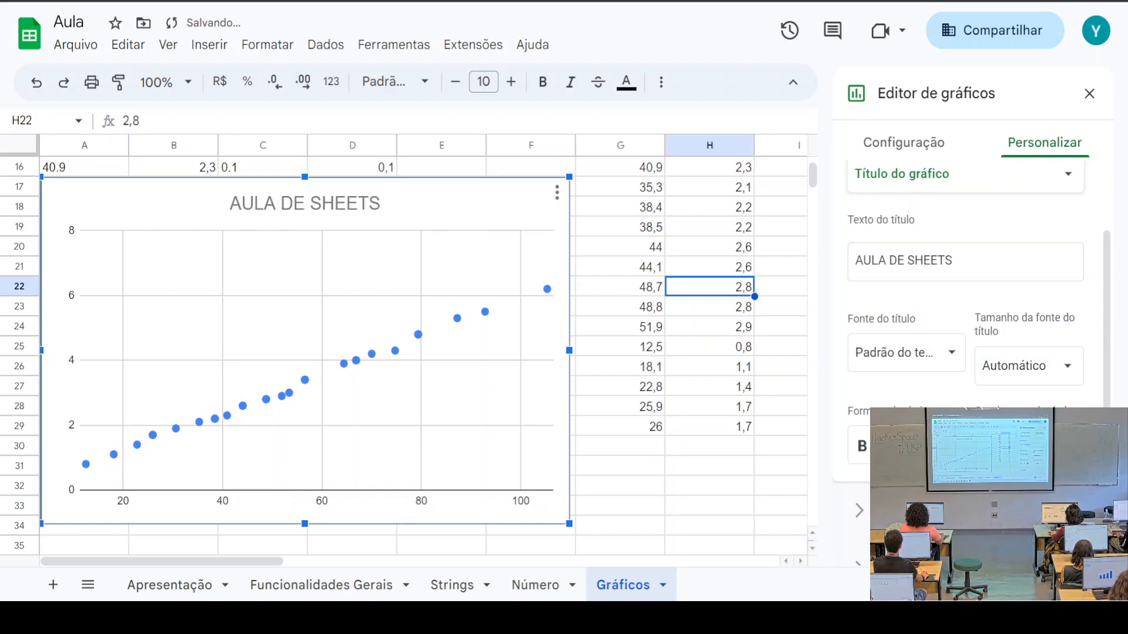
left_click(1021, 449)
left_click(1021, 449)
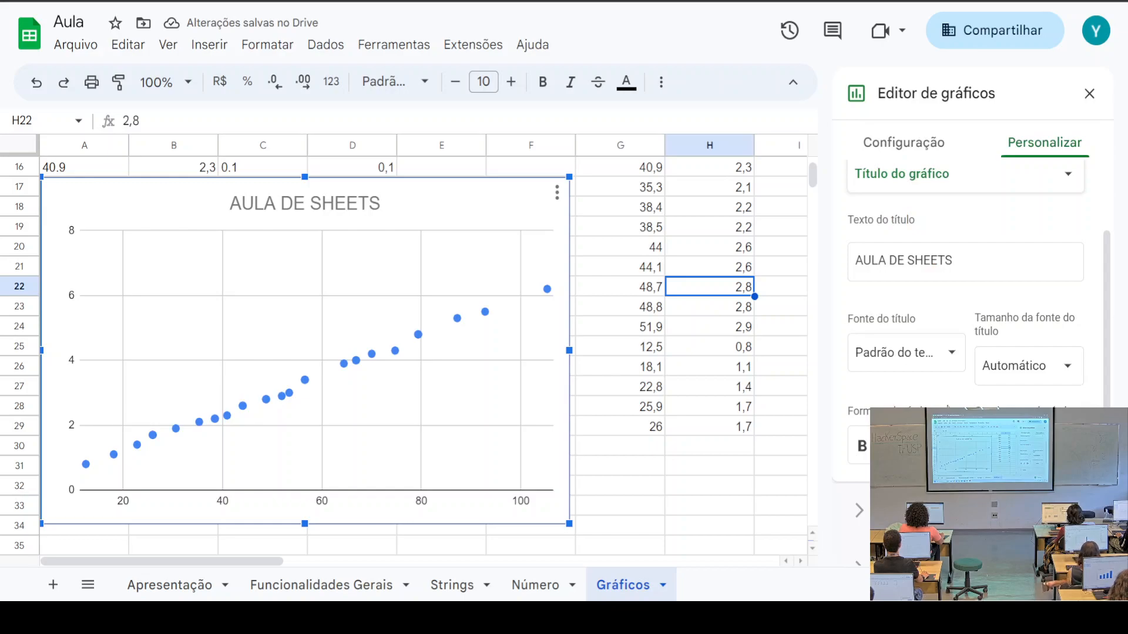
scroll(998, 449, "up", 2)
scroll(1031, 387, "down", 2)
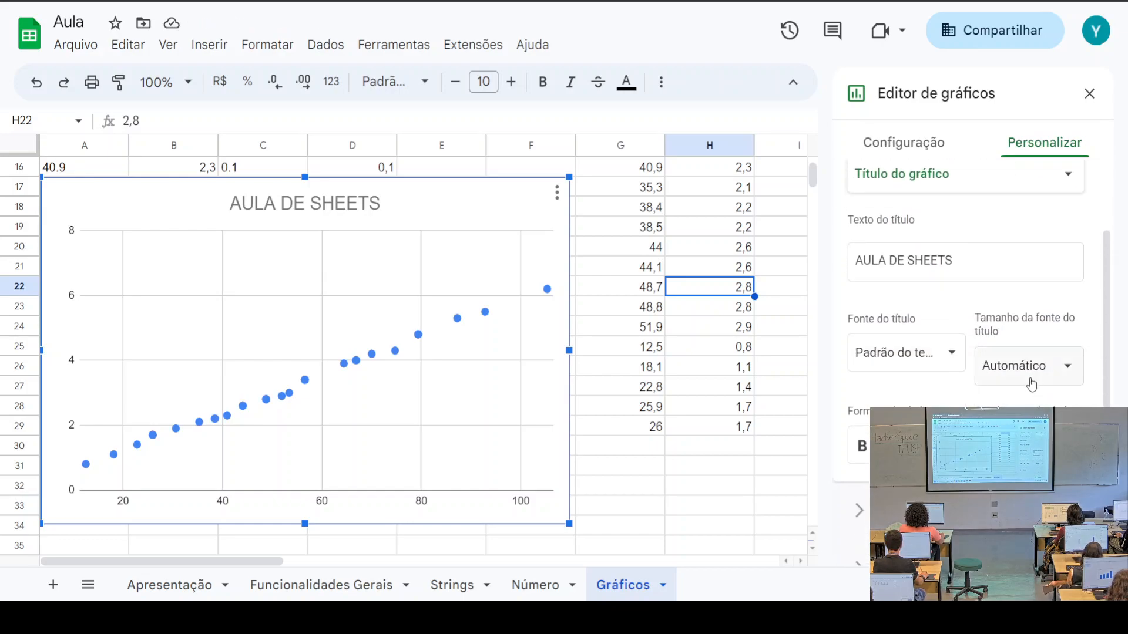
left_click(1068, 372)
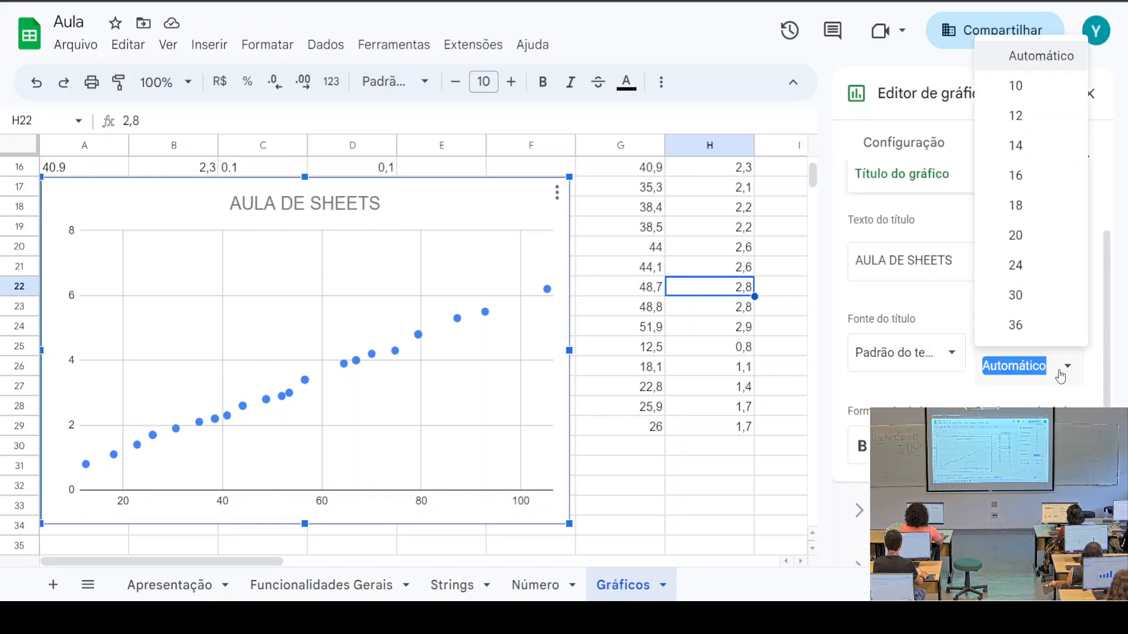
left_click(1026, 296)
left_click(1068, 367)
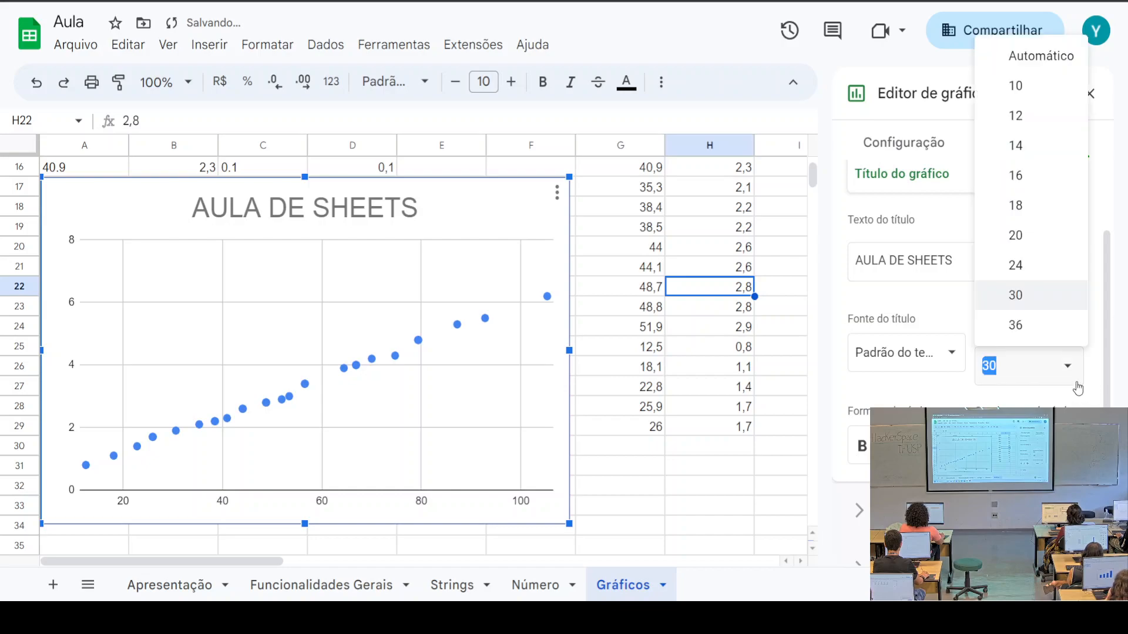
left_click(1044, 235)
Toggle bold and italic on the title and back off, leaving it plain
scroll(905, 398, "down", 2)
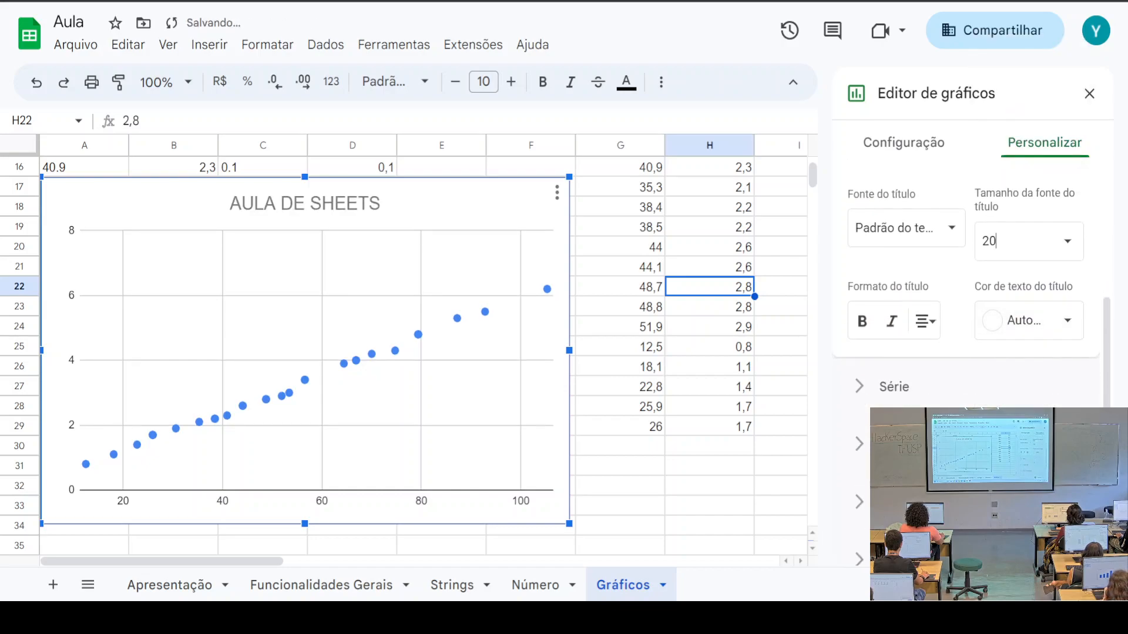
left_click(862, 323)
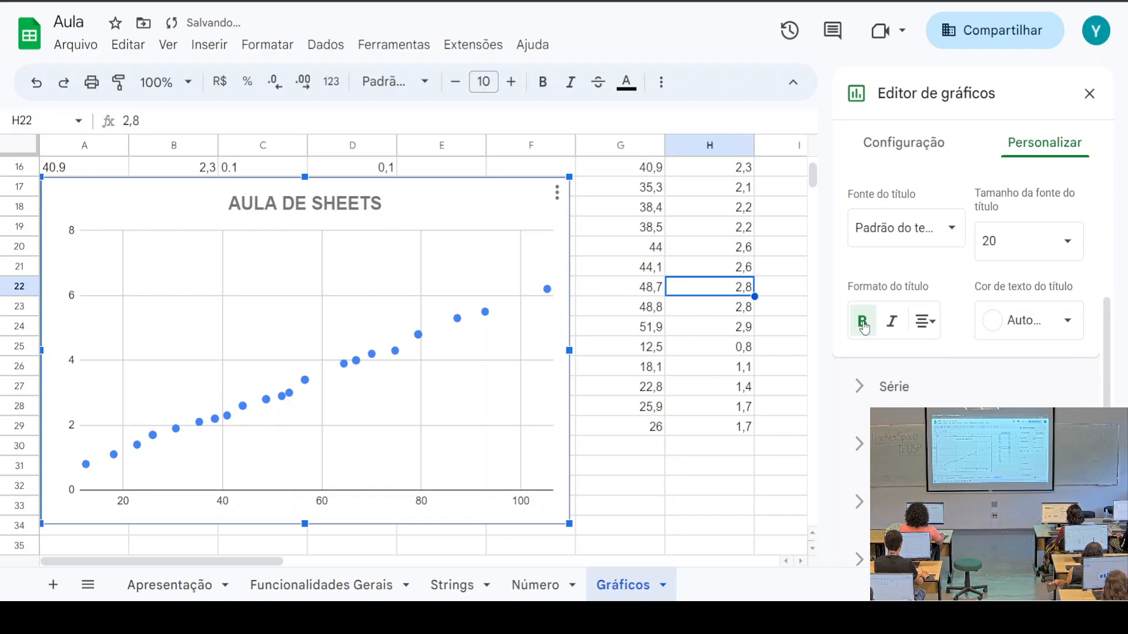
left_click(870, 328)
left_click(892, 321)
left_click(891, 322)
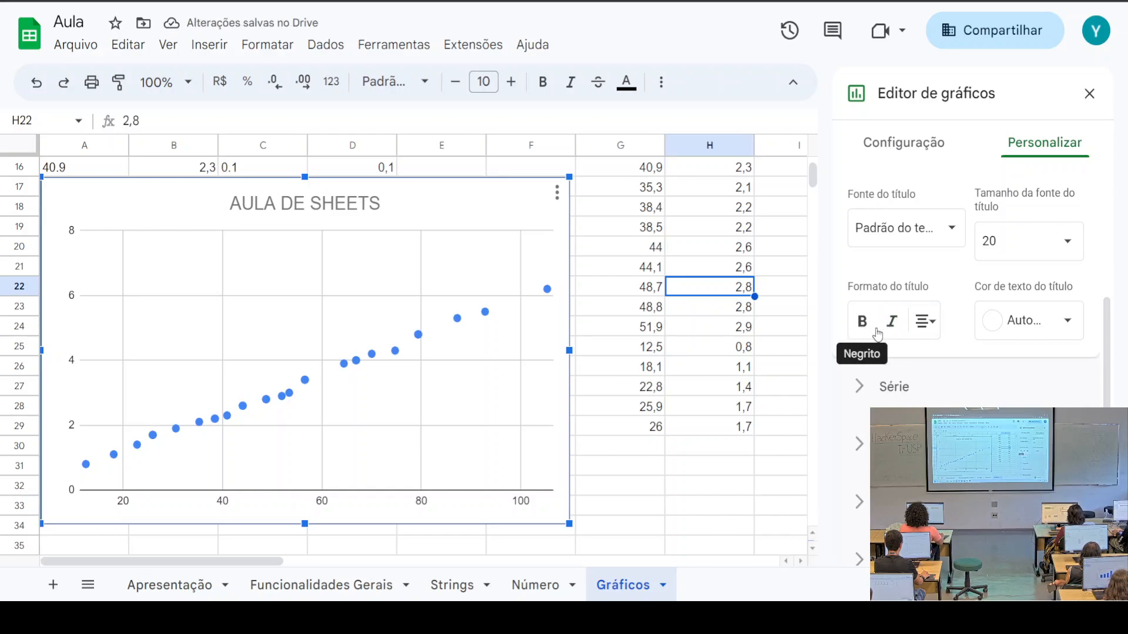
scroll(898, 372, "up", 4)
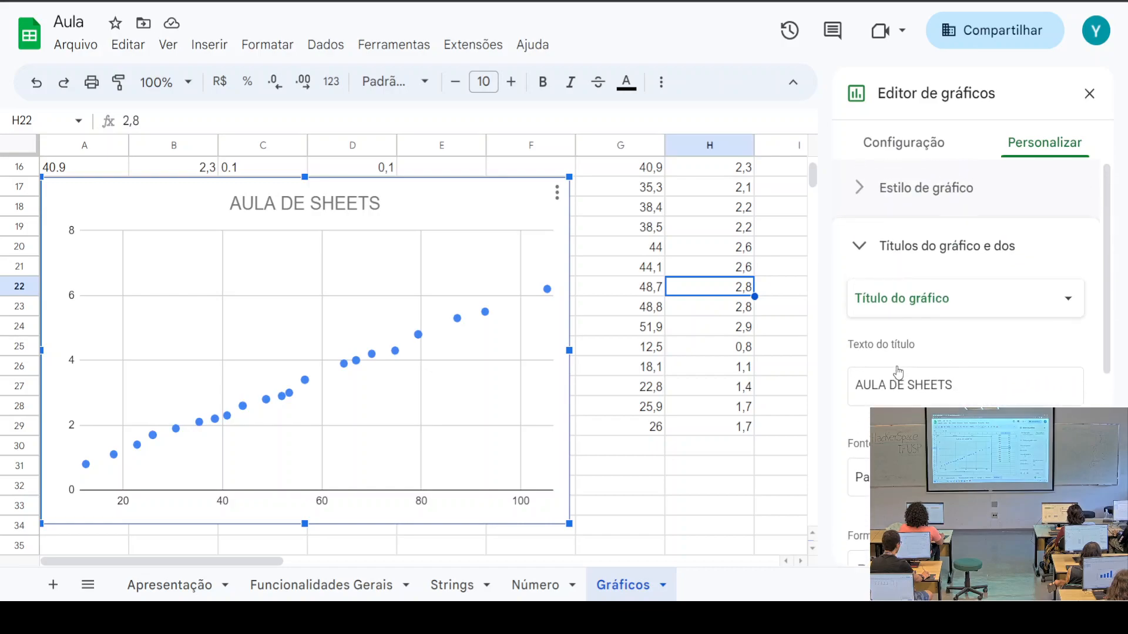
left_click(859, 245)
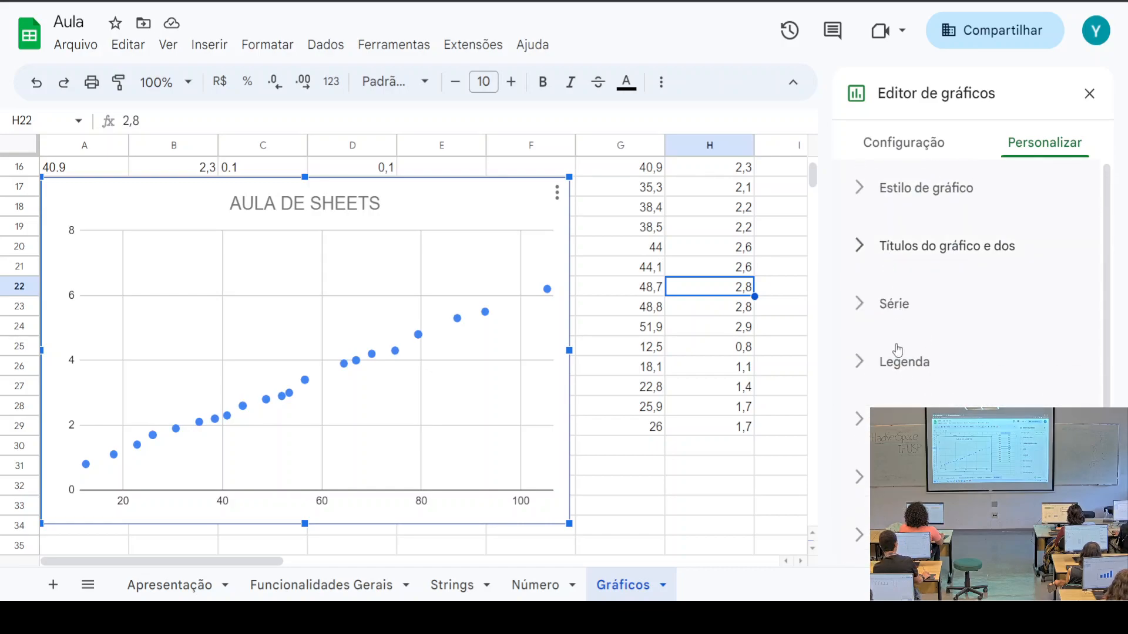
scroll(927, 401, "down", 1)
left_click(927, 401)
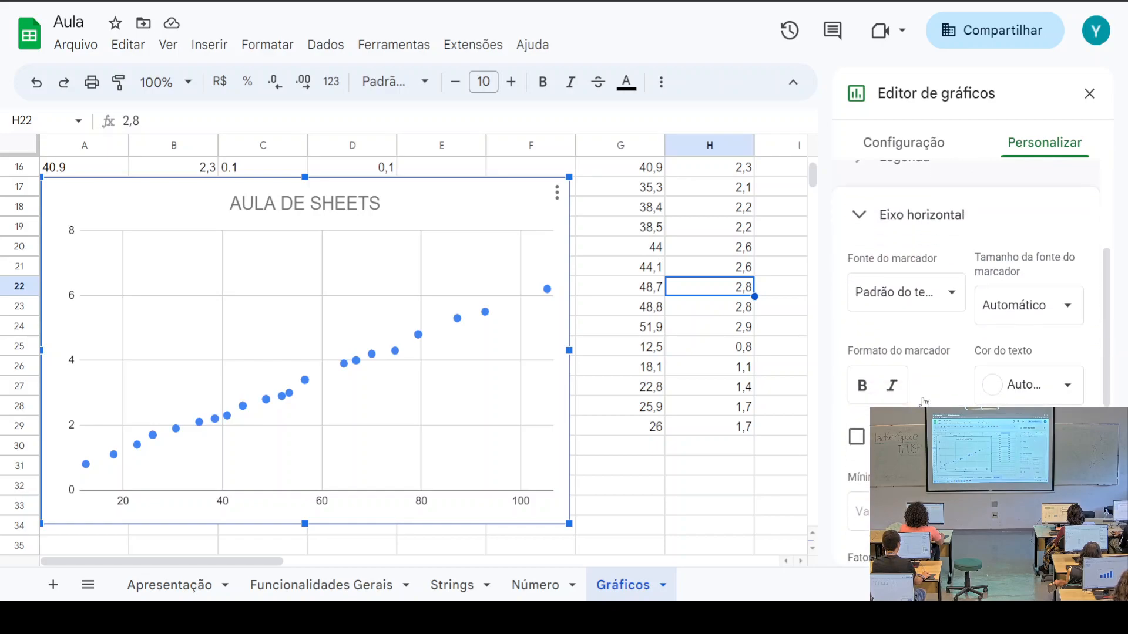
scroll(927, 432, "down", 4)
scroll(927, 432, "down", 2)
scroll(926, 432, "up", 6)
scroll(927, 432, "down", 4)
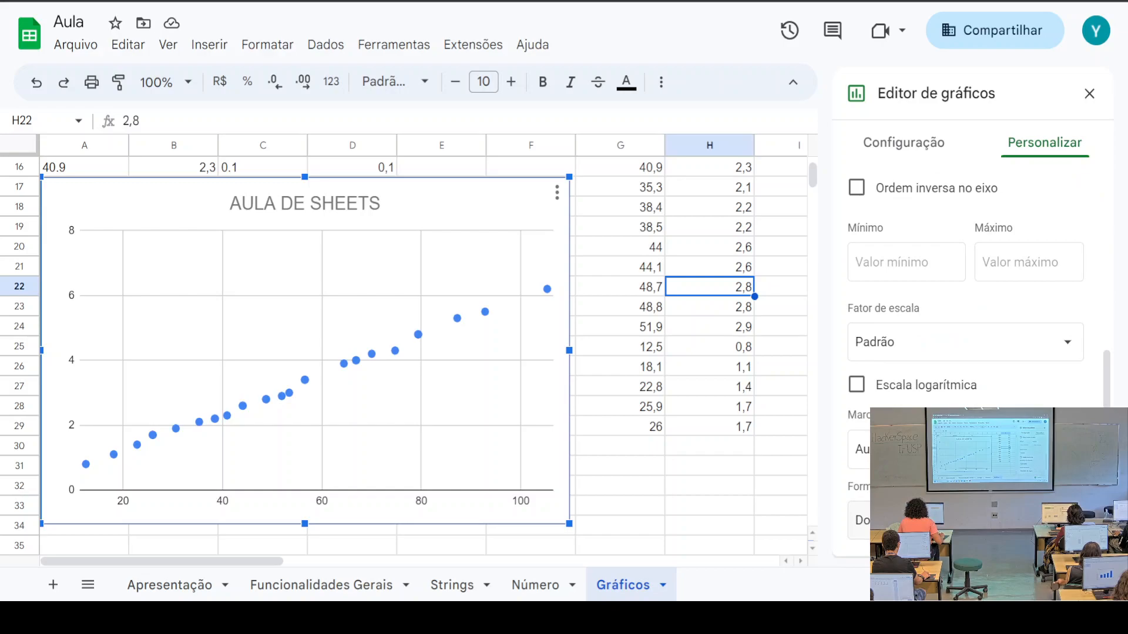
scroll(877, 352, "down", 2)
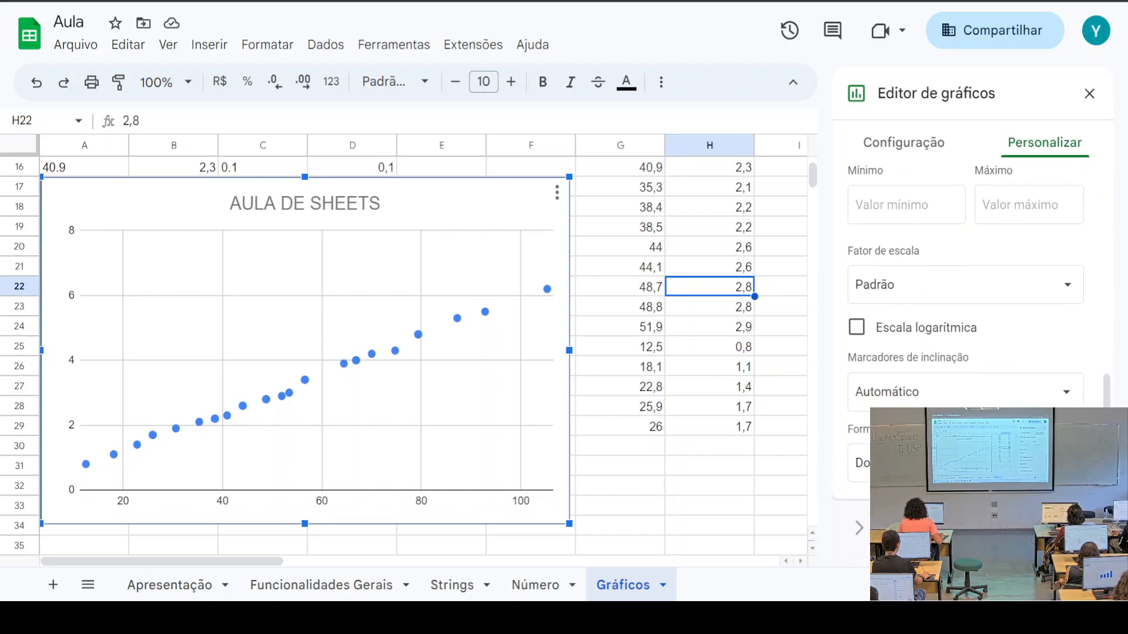
left_click(857, 323)
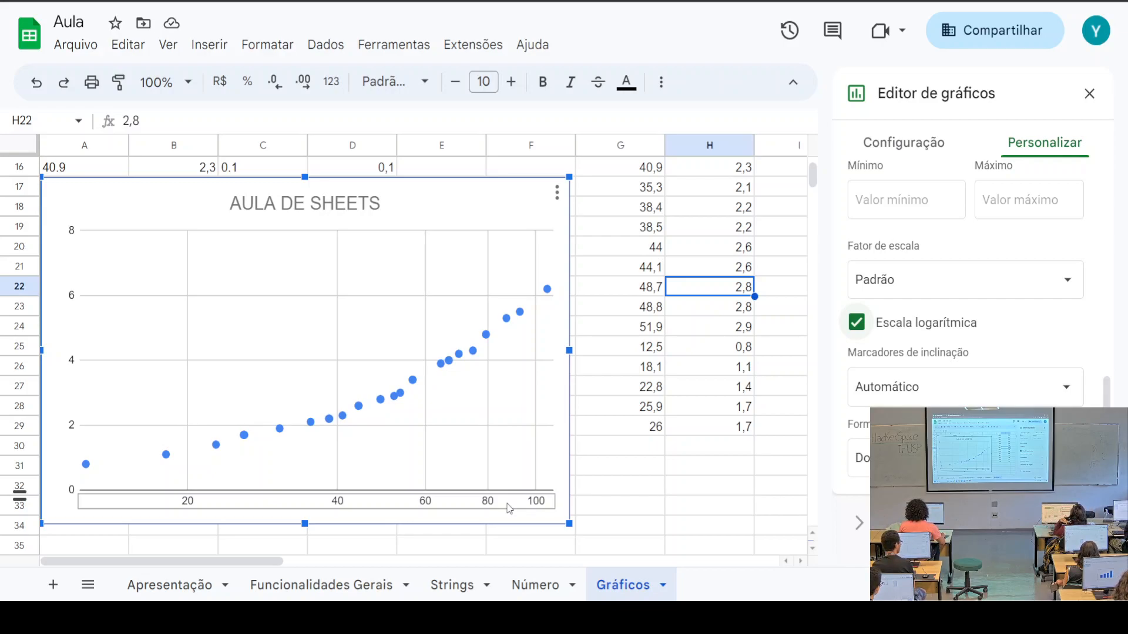
left_click(853, 327)
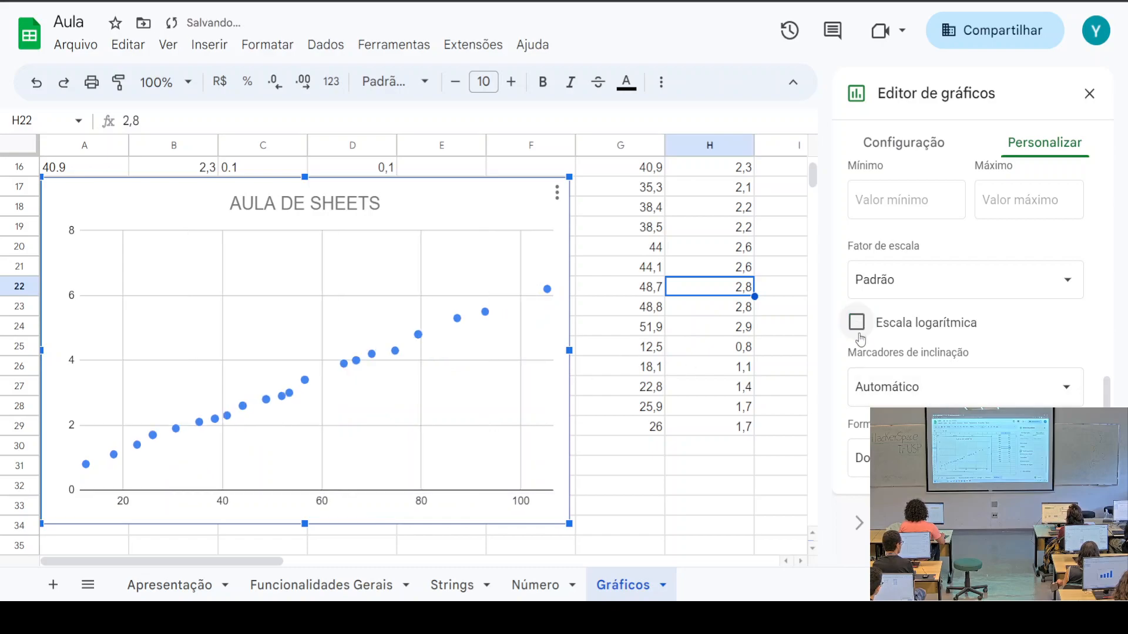
scroll(945, 384, "down", 1)
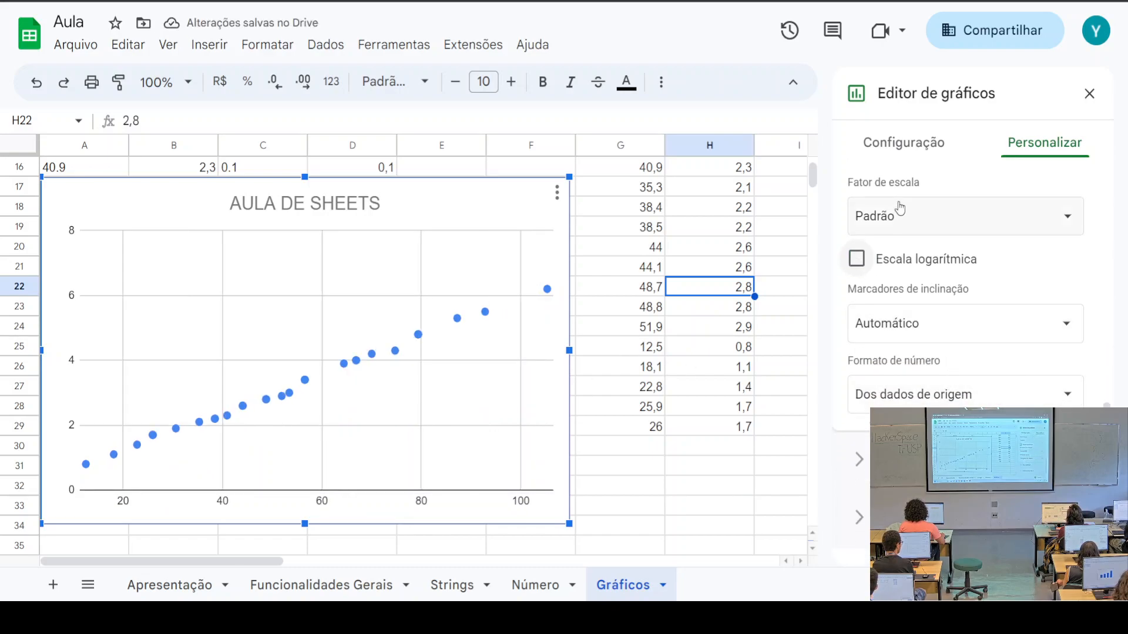
scroll(952, 297, "up", 6)
Expand the gridlines and ticks section, then briefly view the data setup tab
left_click(932, 273)
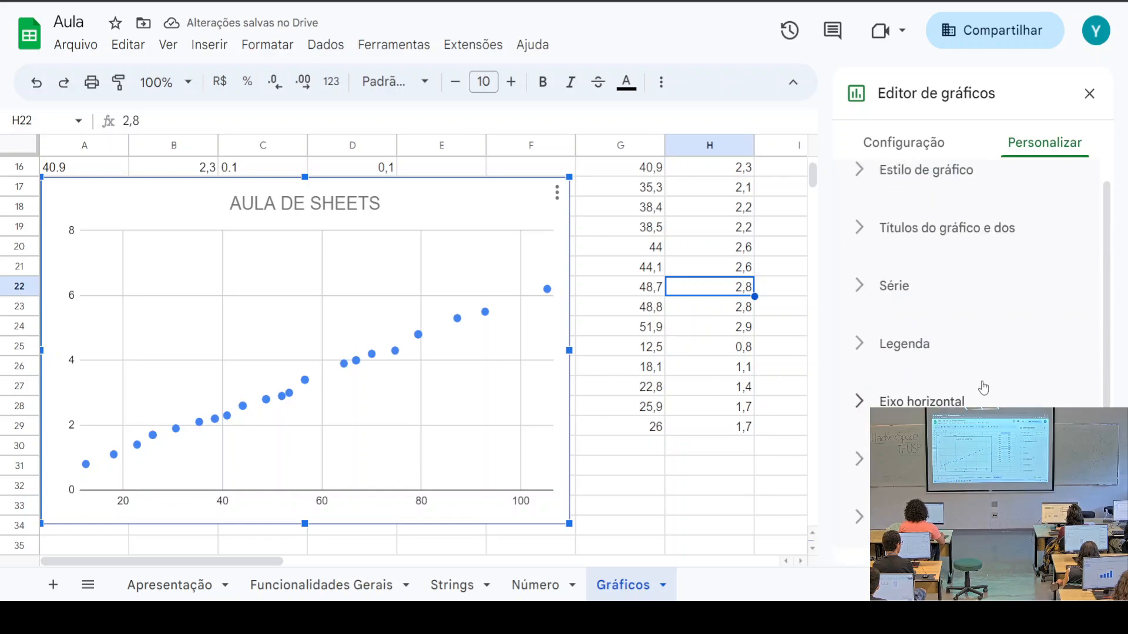
left_click(934, 517)
scroll(964, 375, "down", 5)
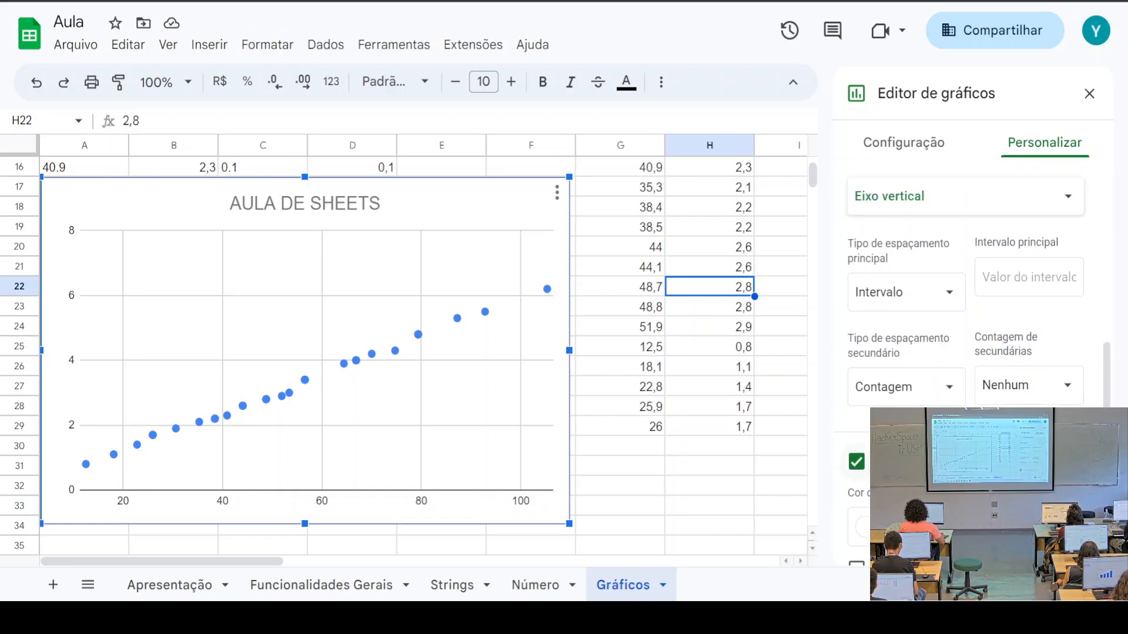
scroll(969, 353, "down", 2)
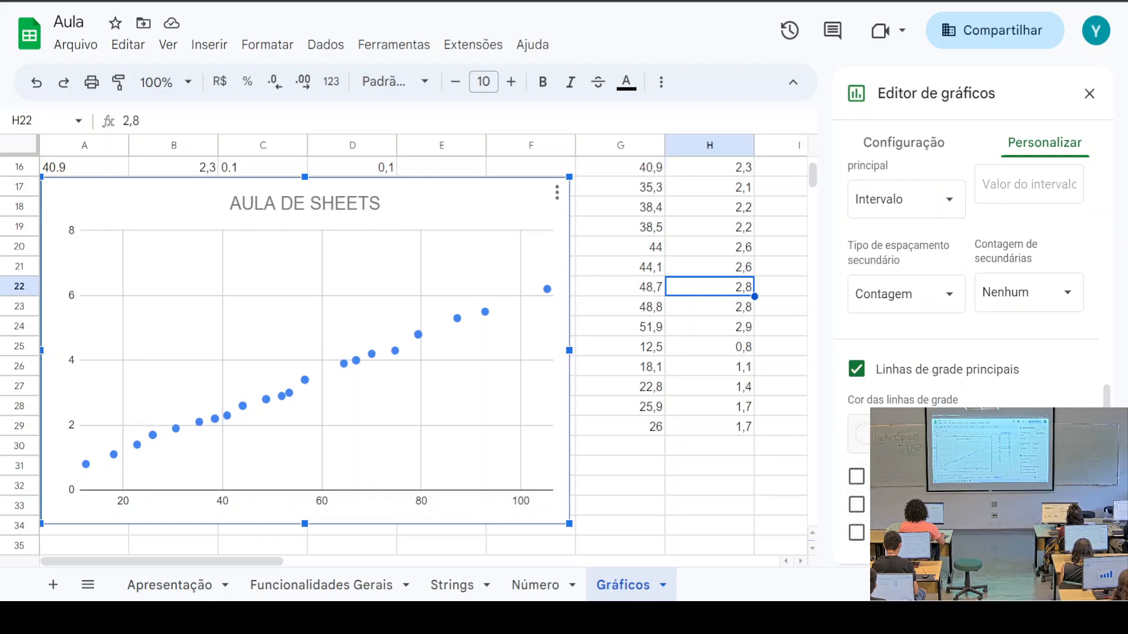
scroll(940, 353, "up", 4)
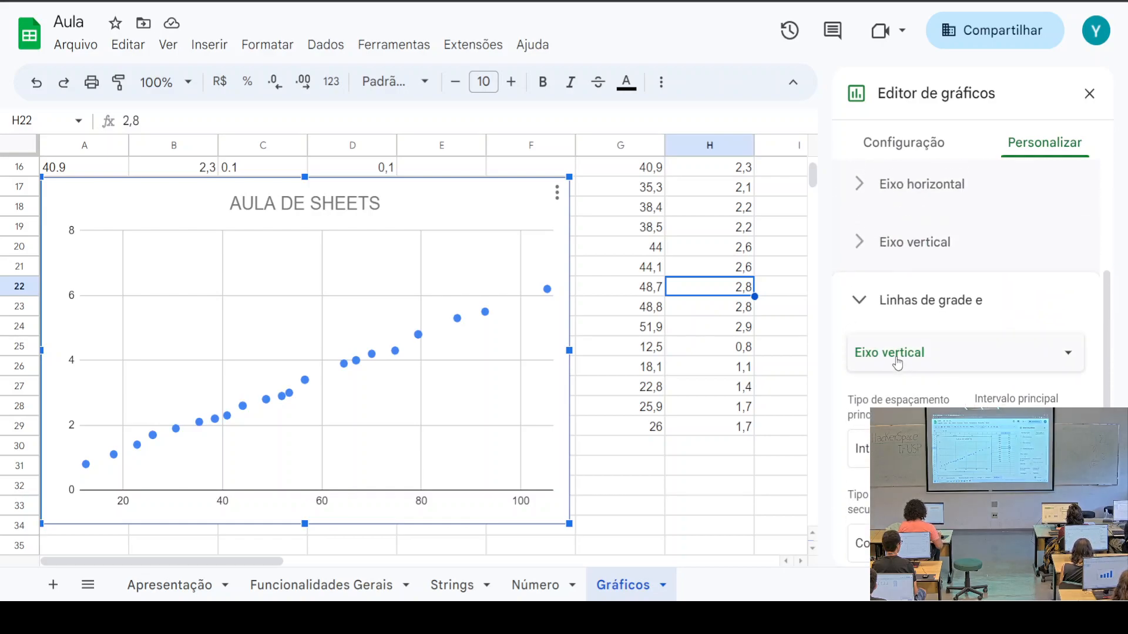
scroll(934, 365, "up", 3)
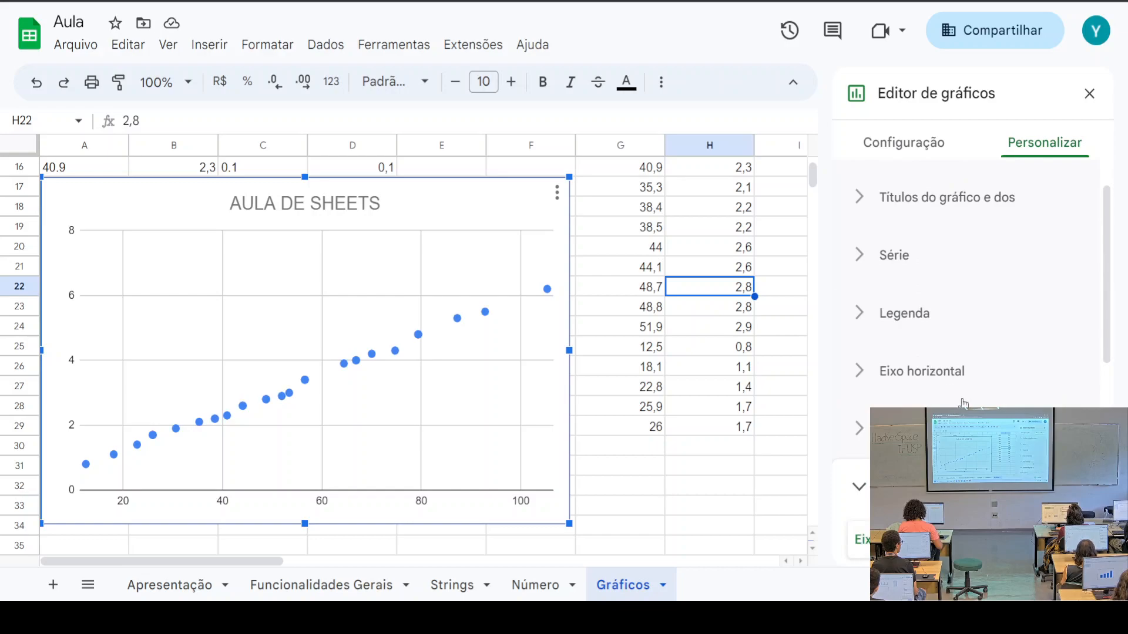
left_click(925, 140)
scroll(979, 358, "down", 2)
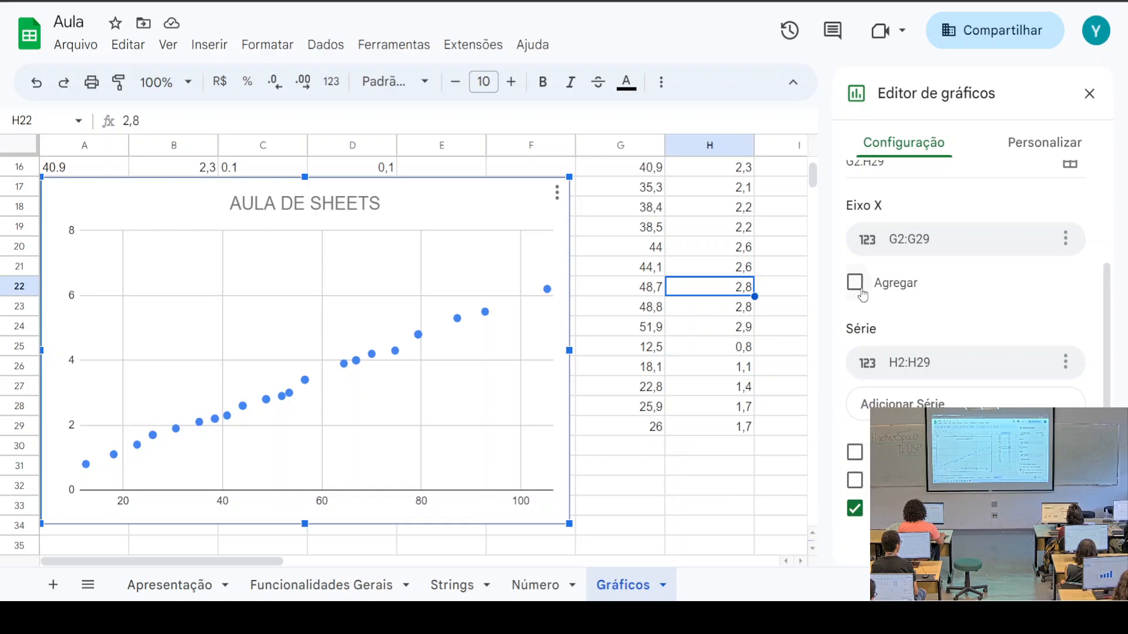
Try spacing major gridlines by count, then revert to spacing by interval
left_click(1045, 142)
scroll(969, 347, "down", 4)
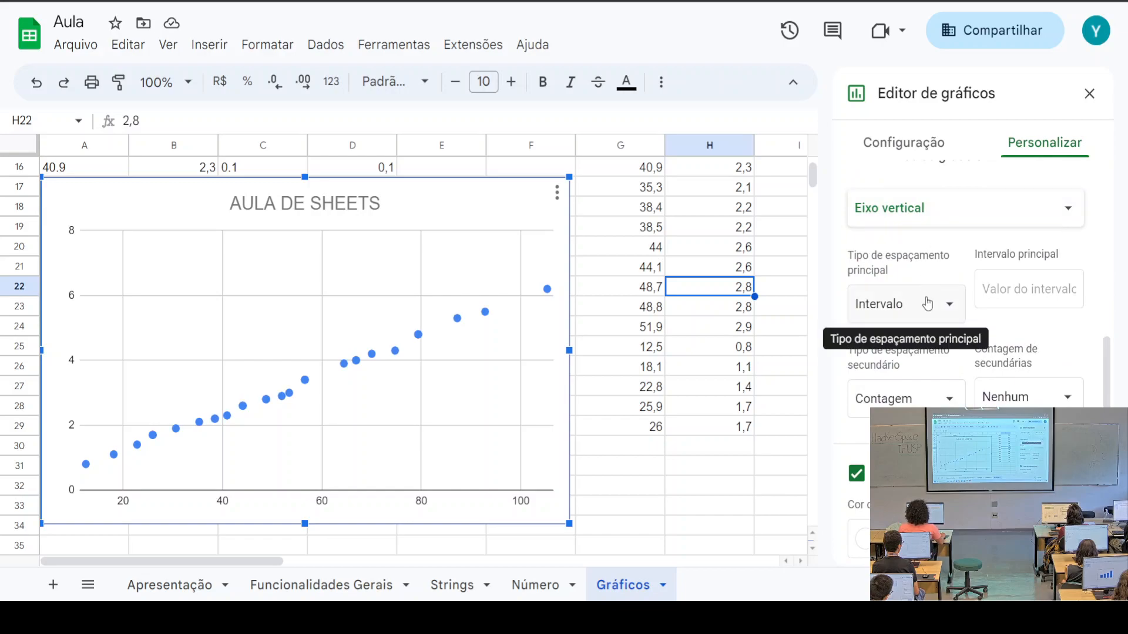
left_click(933, 316)
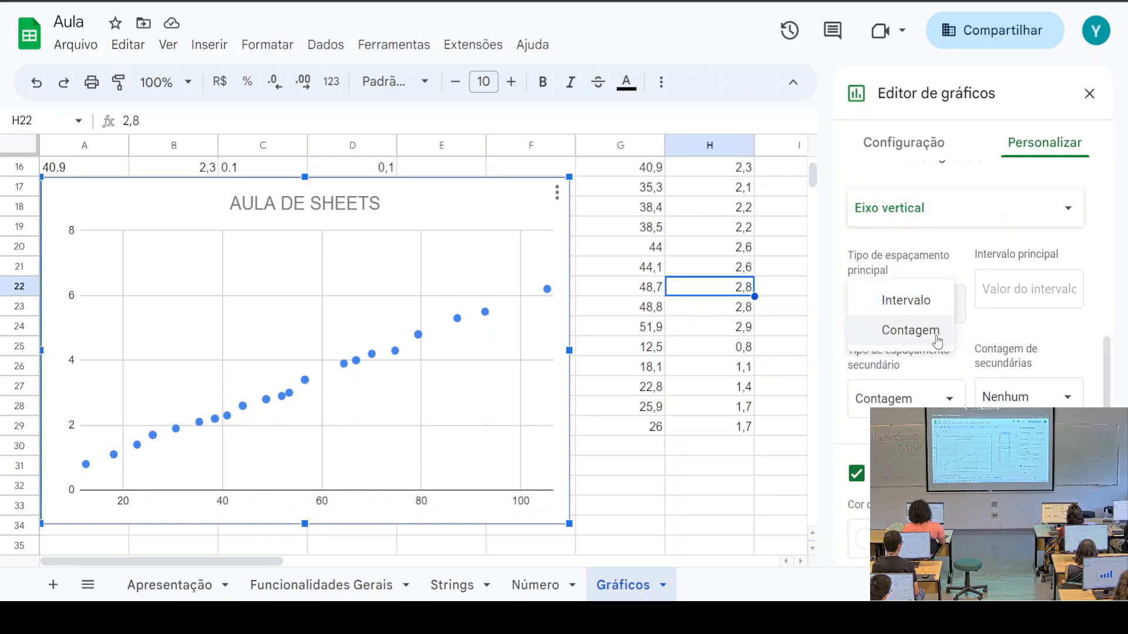
left_click(937, 333)
left_click(944, 318)
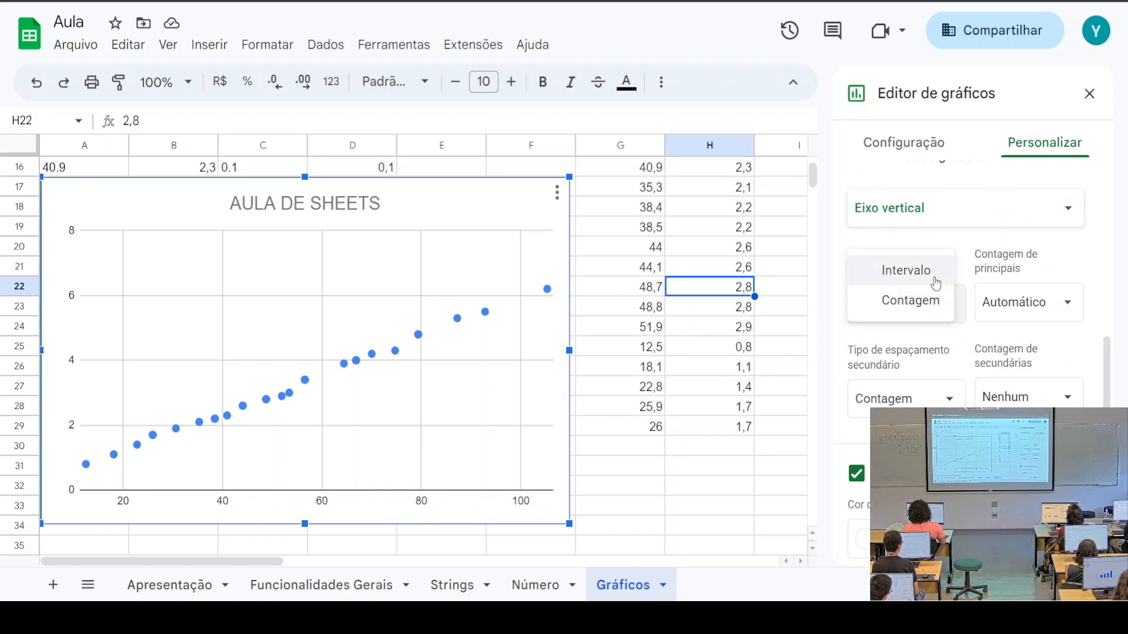
left_click(935, 274)
Add minor gridlines at two per major interval, then remove them
left_click(943, 401)
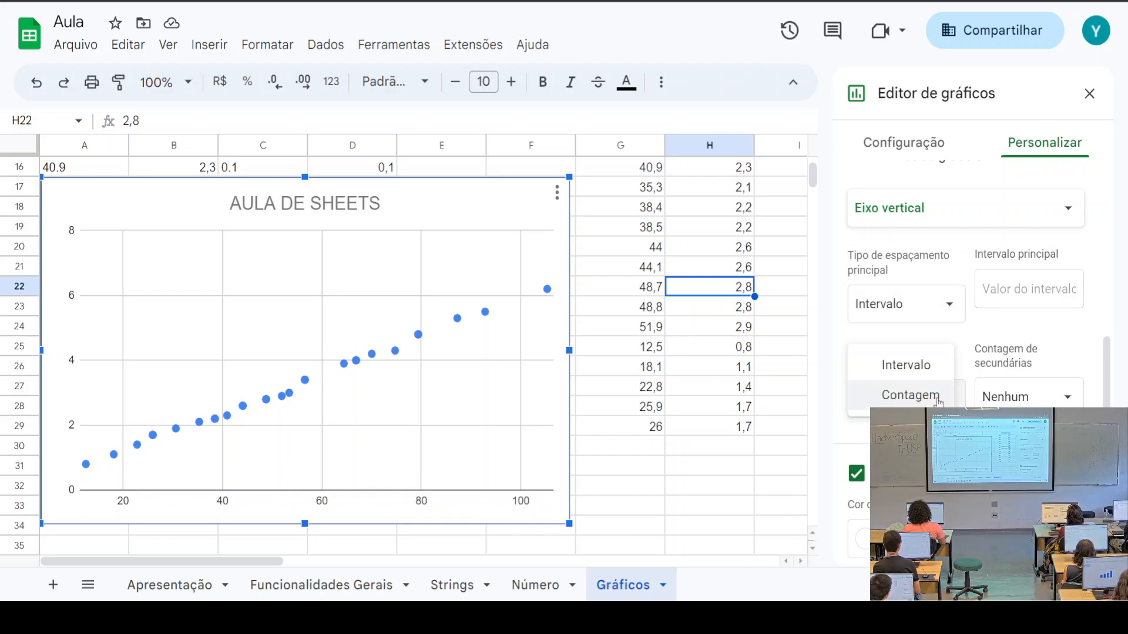
scroll(931, 367, "down", 2)
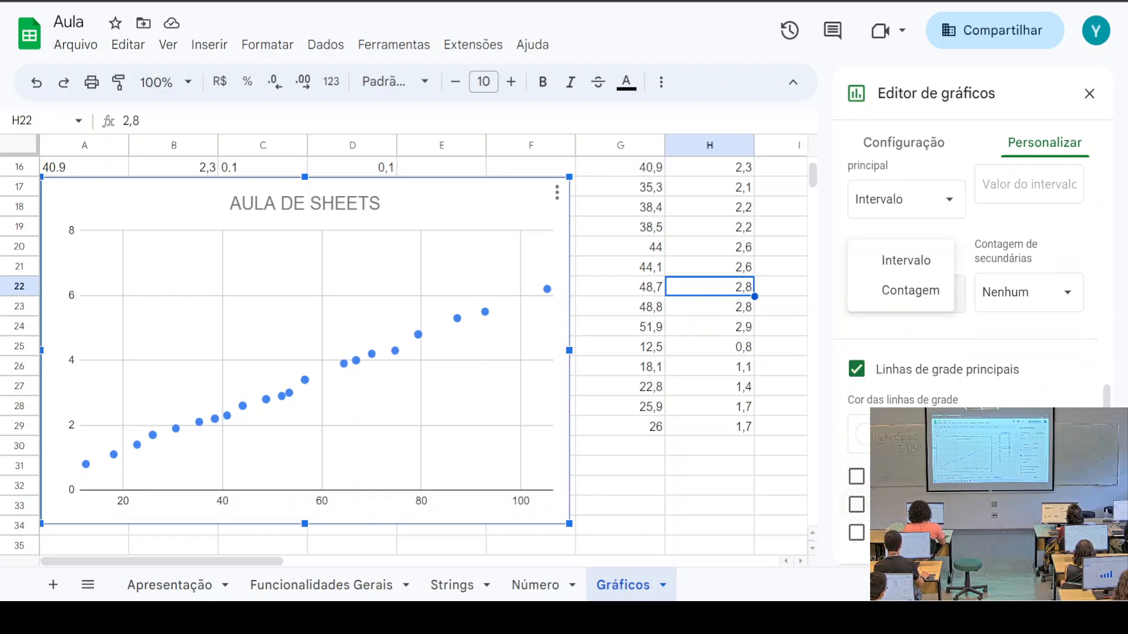
left_click(856, 479)
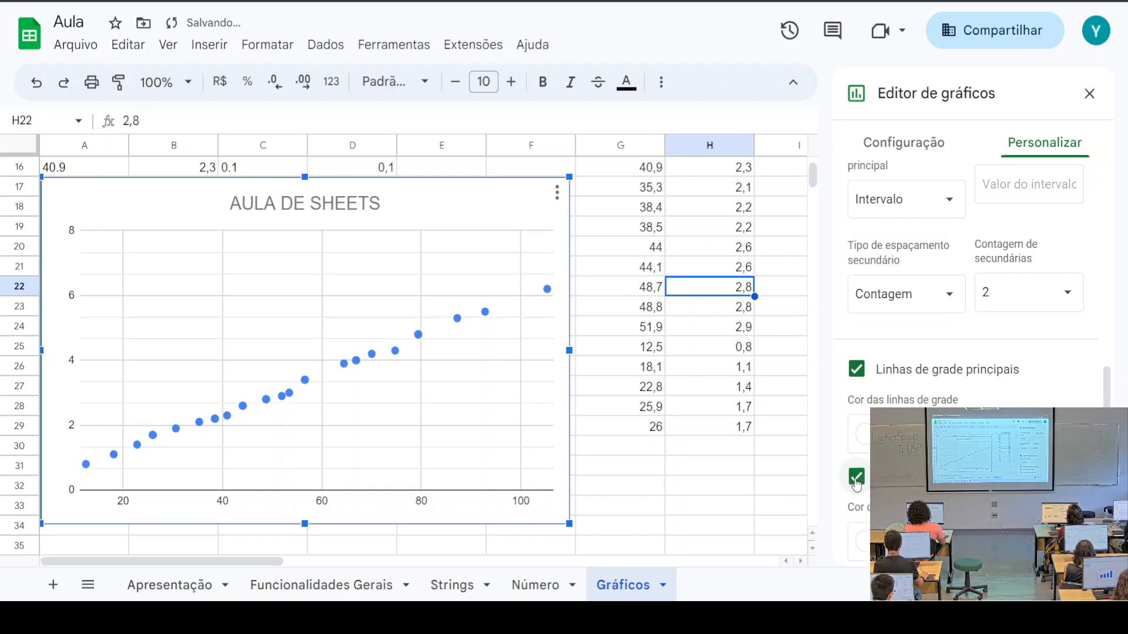
scroll(866, 477, "down", 2)
left_click(865, 405)
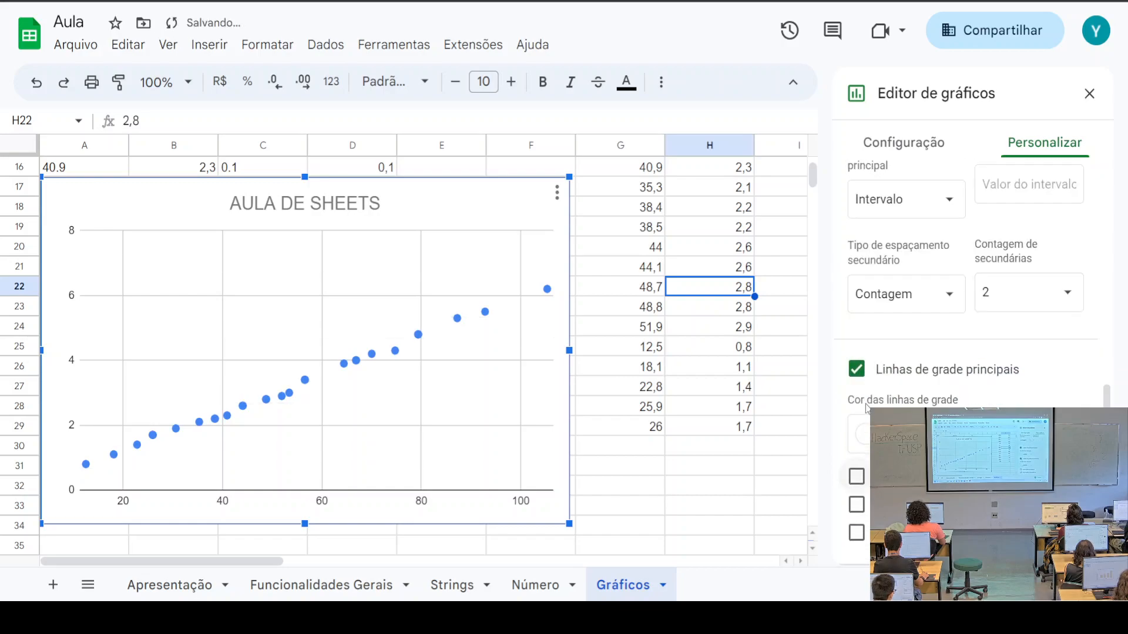
Add major tick marks and vertical-axis minor tick marks, then view the data ranges
left_click(859, 505)
scroll(969, 364, "down", 3)
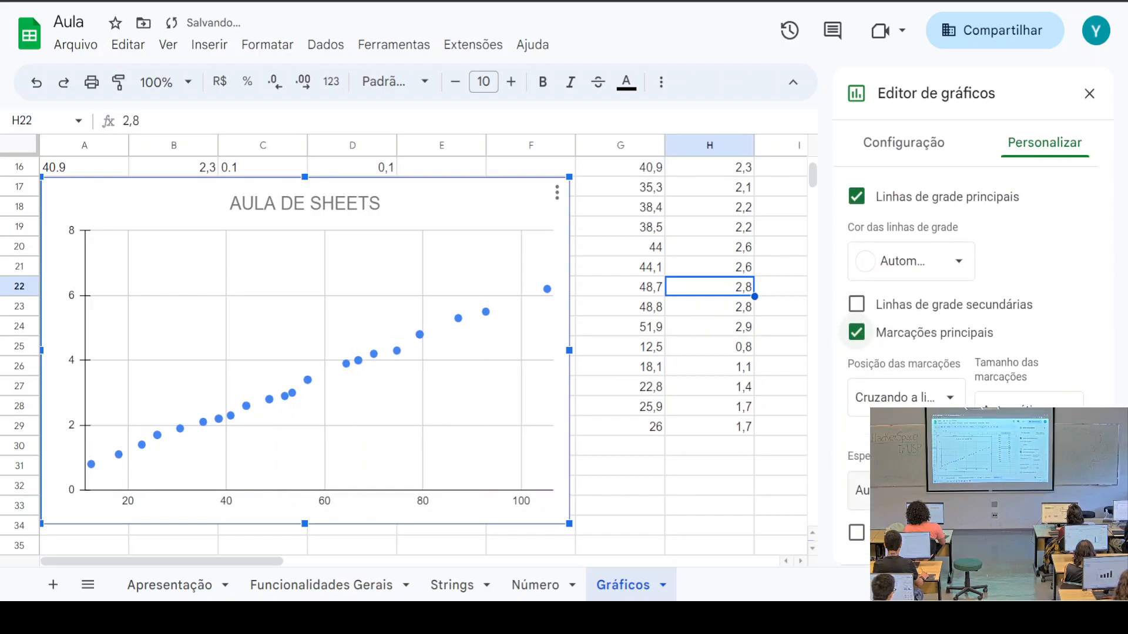
left_click(857, 532)
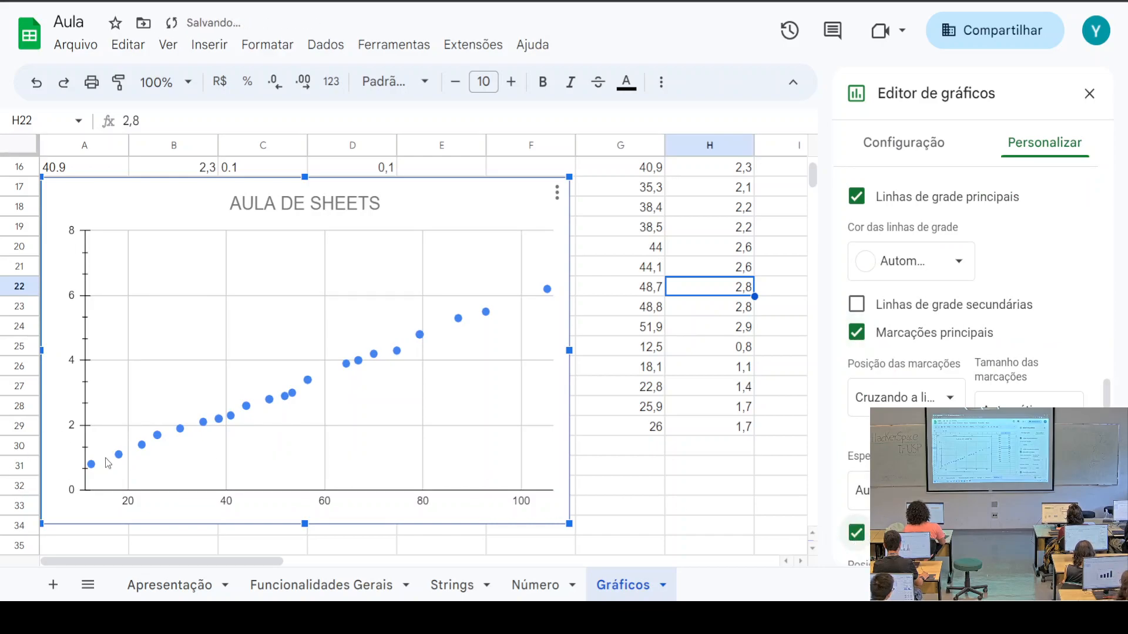
scroll(970, 352, "down", 3)
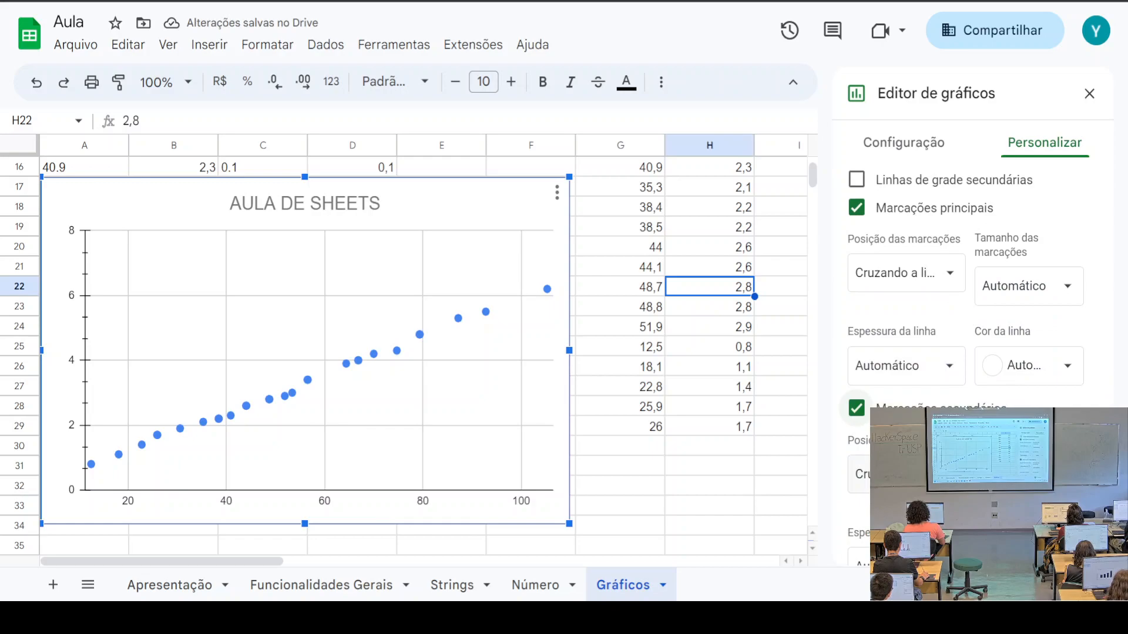
scroll(970, 353, "down", 5)
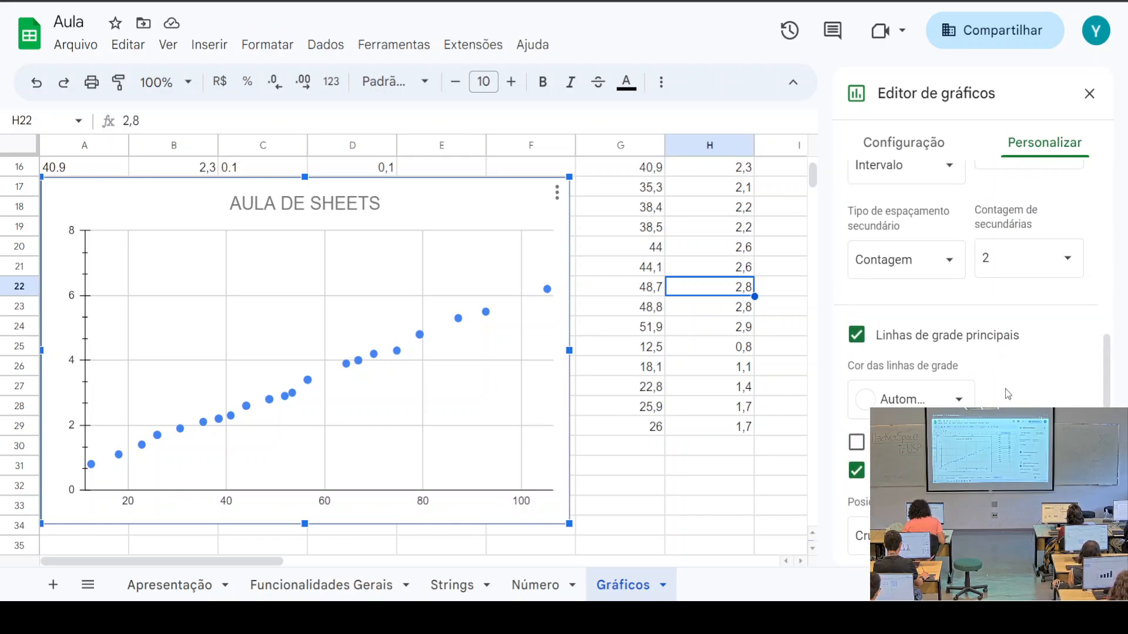
scroll(992, 392, "up", 2)
scroll(992, 392, "up", 4)
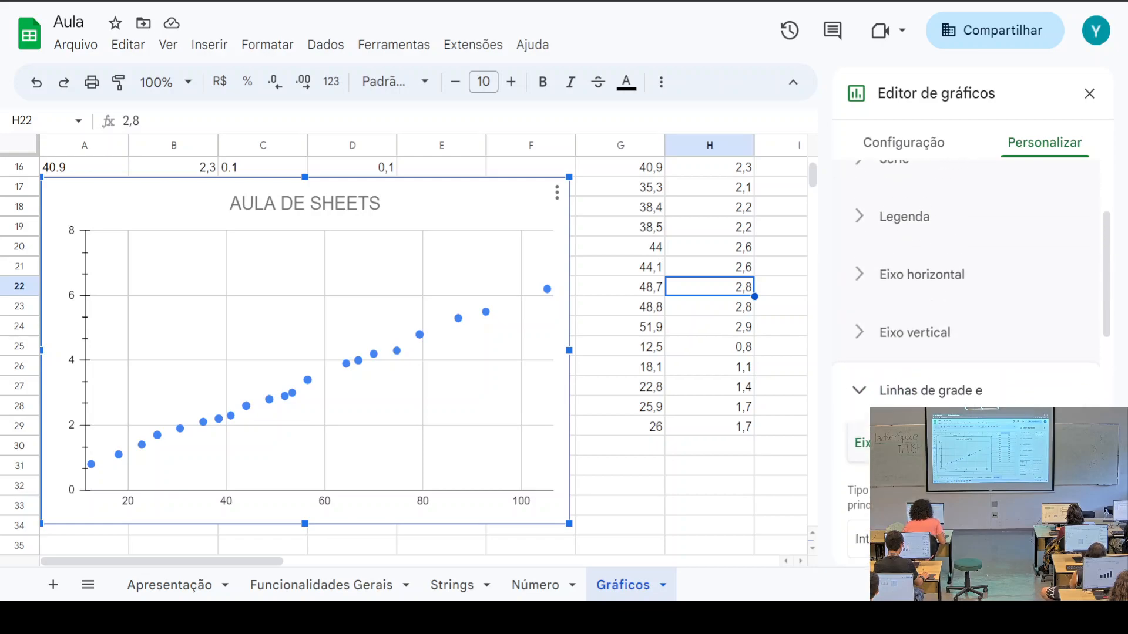
scroll(861, 358, "down", 4)
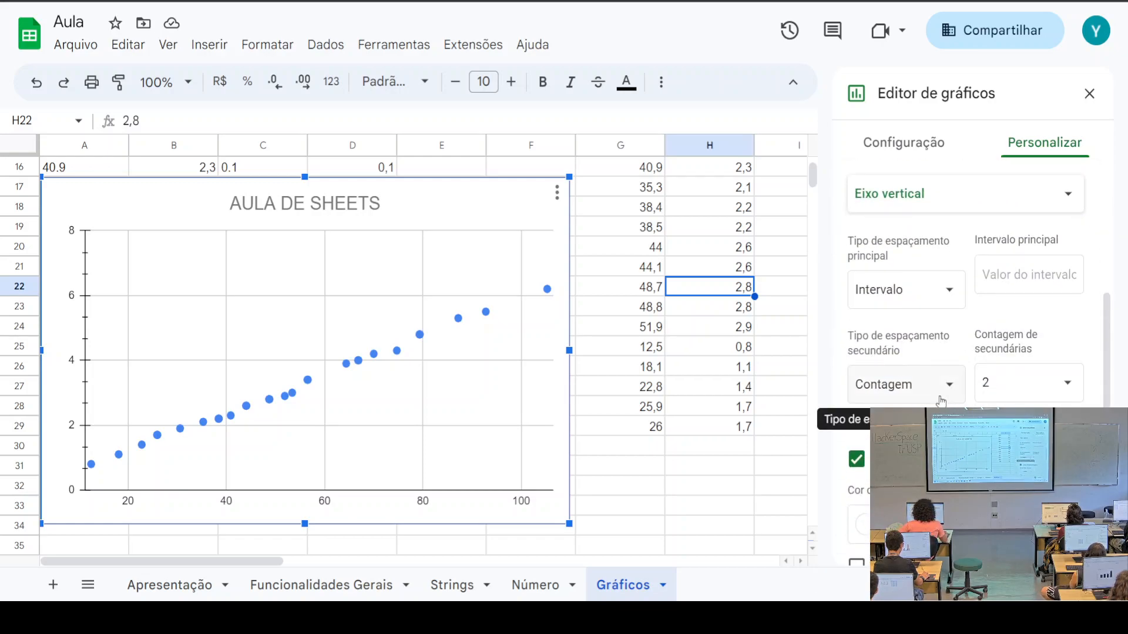
left_click(889, 147)
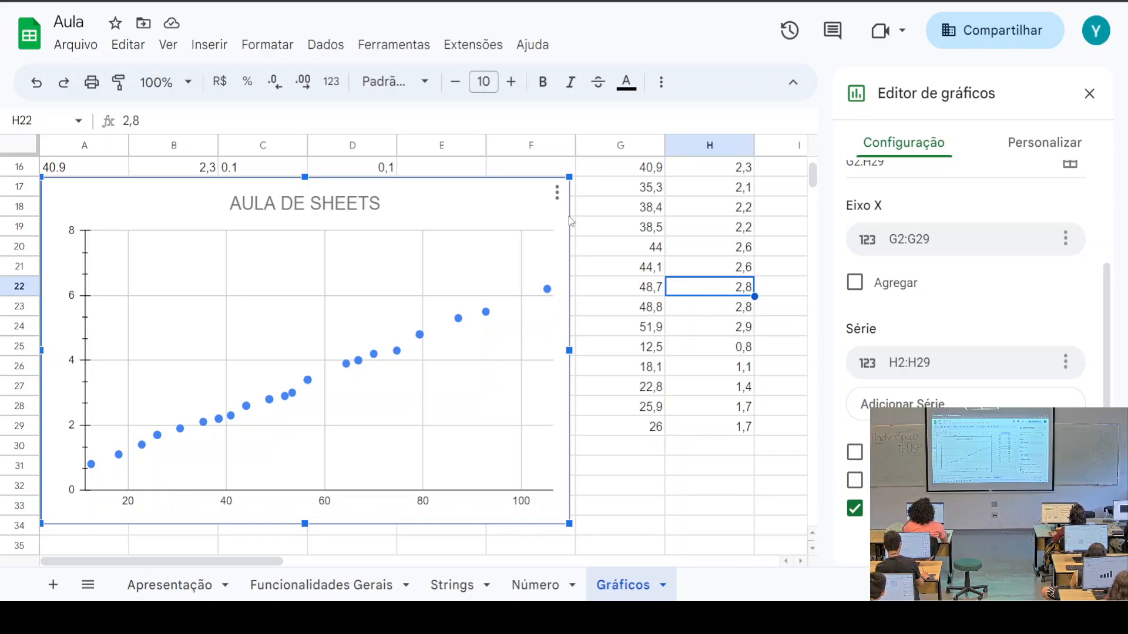
Expand the Série settings under Personalizar to see 7px circle points on the left axis
left_click(557, 193)
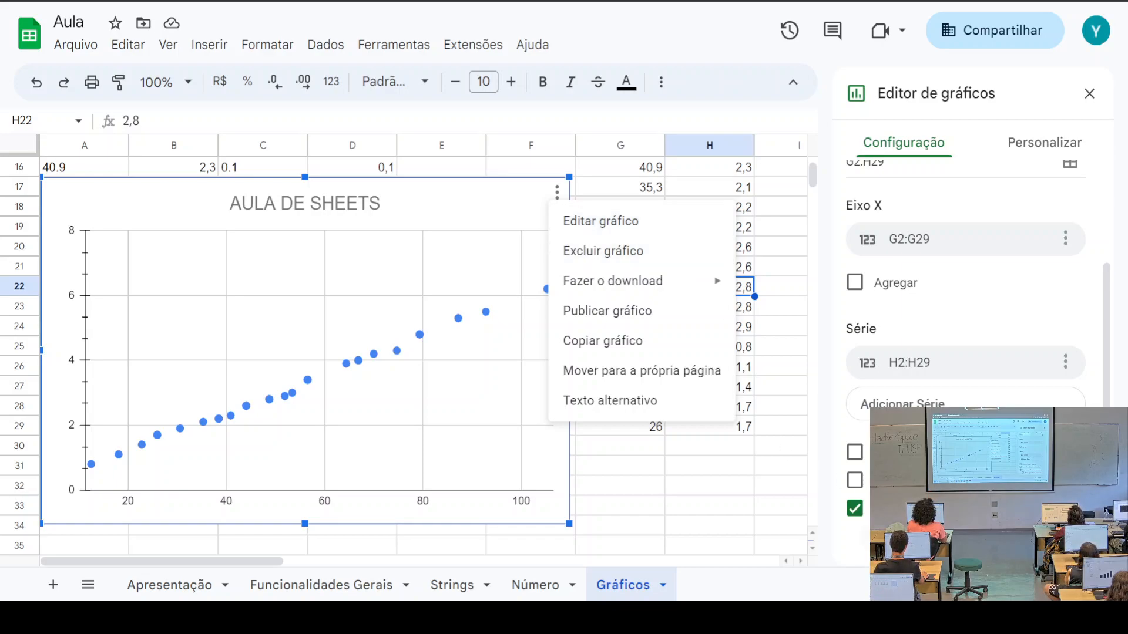
left_click(893, 401)
left_click(1009, 146)
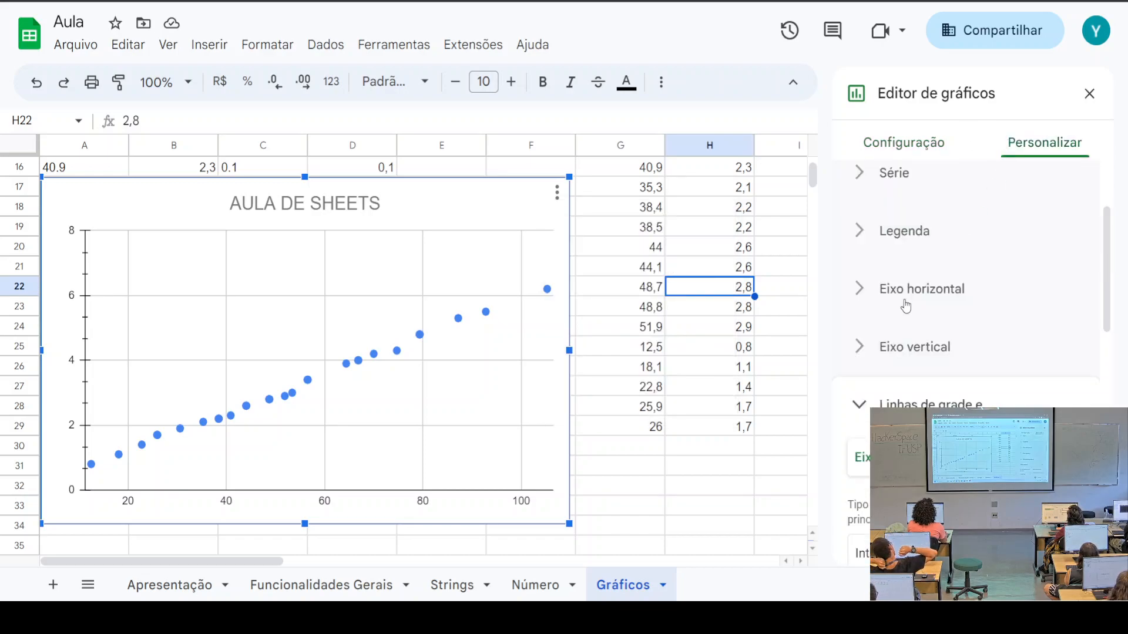
left_click(891, 299)
scroll(891, 301, "down", 5)
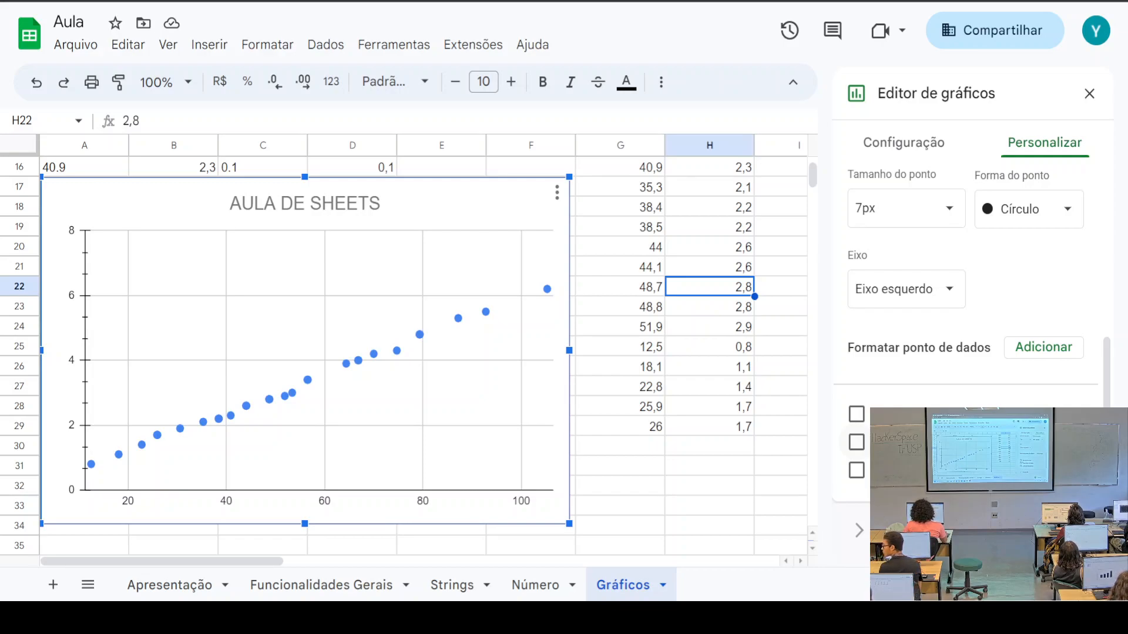
Add a trendline to the scatter chart's series, briefly turning data labels on and off
left_click(856, 470)
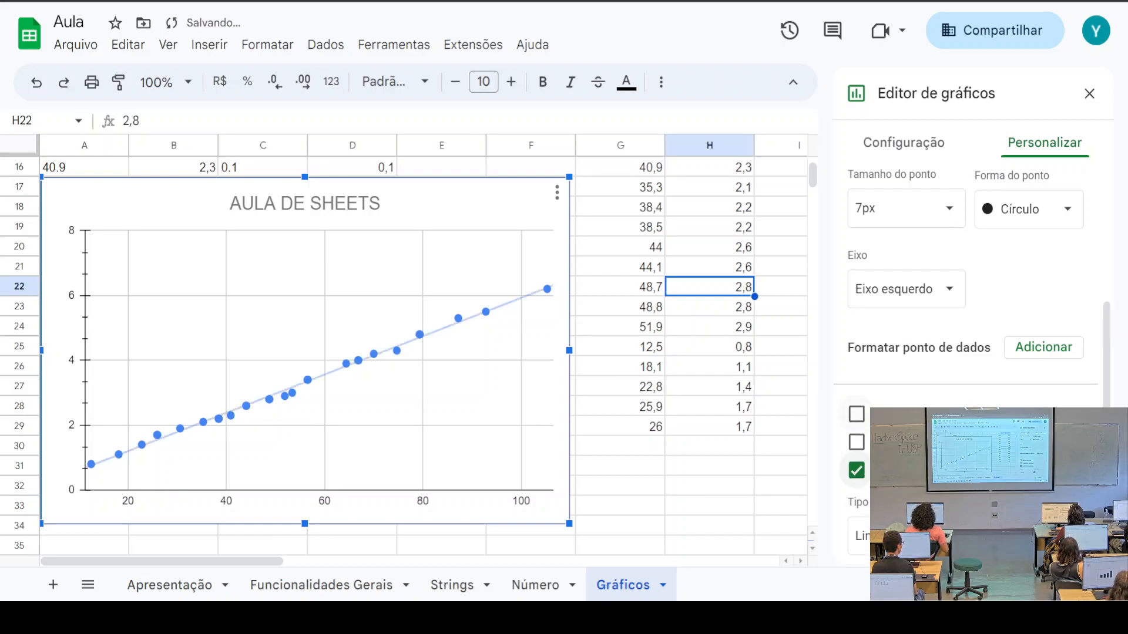
scroll(857, 476, "down", 3)
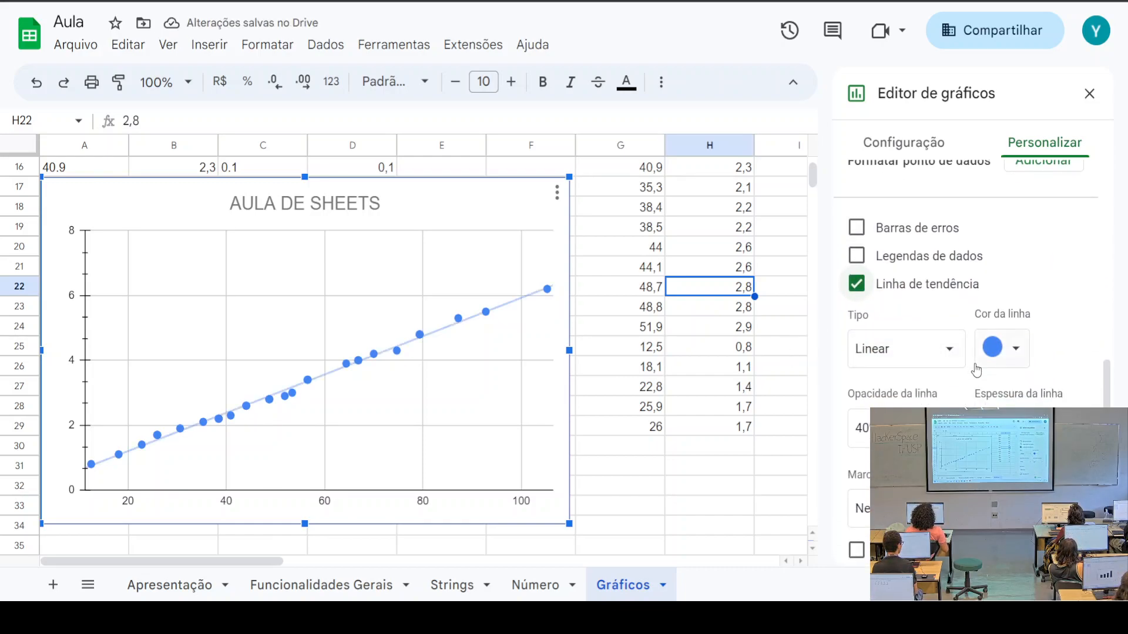
scroll(976, 370, "down", 2)
scroll(976, 370, "up", 3)
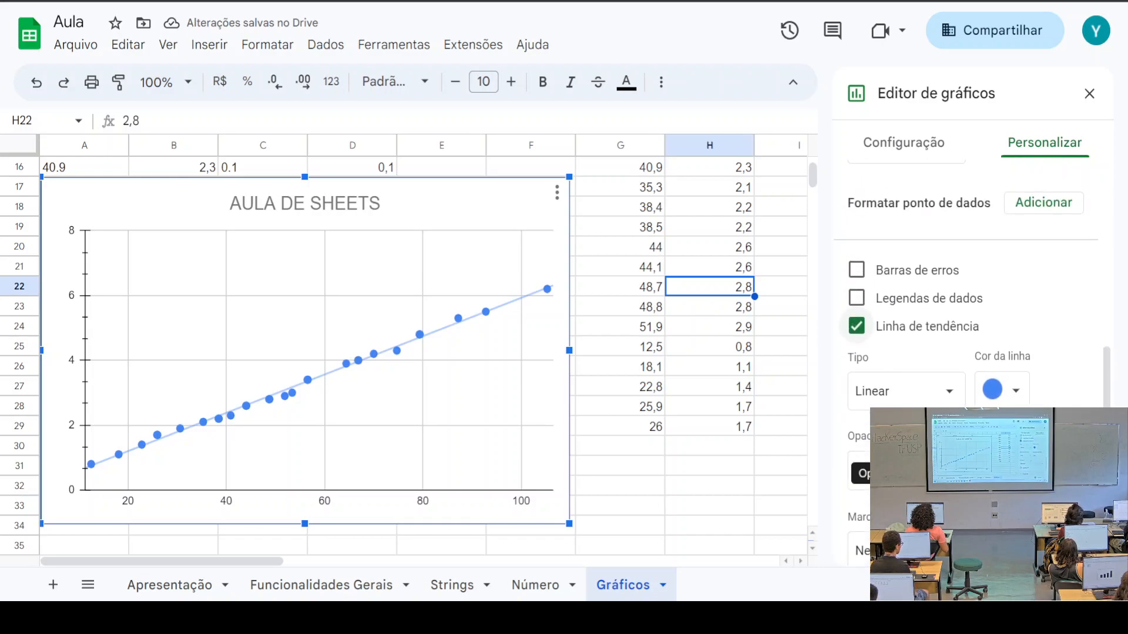
scroll(908, 373, "up", 1)
left_click(856, 321)
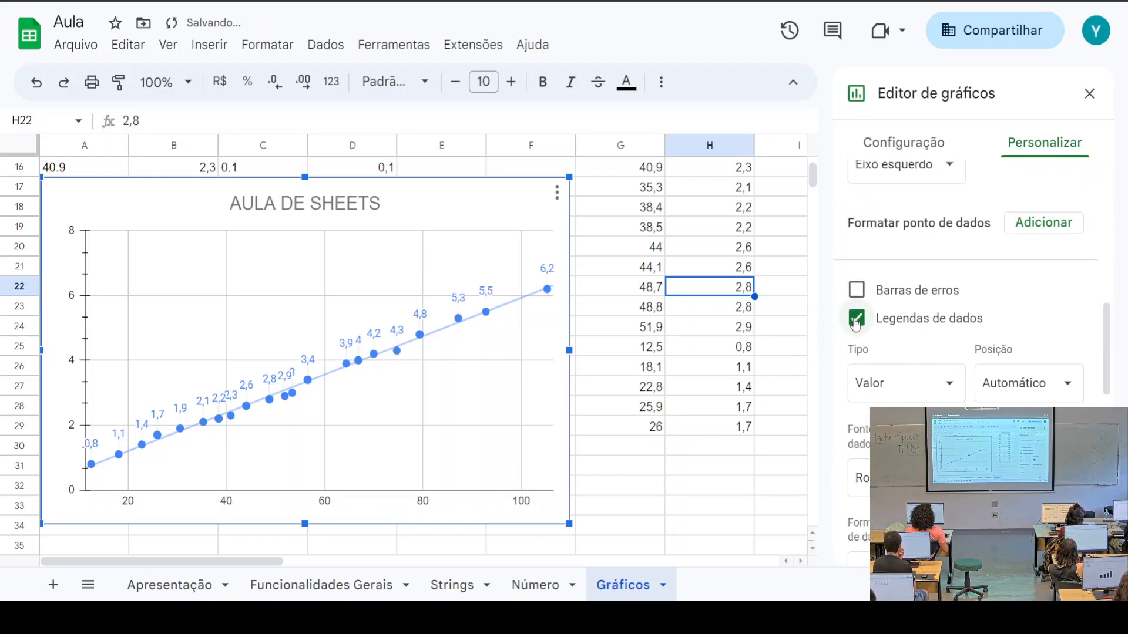
left_click(856, 320)
scroll(934, 363, "down", 2)
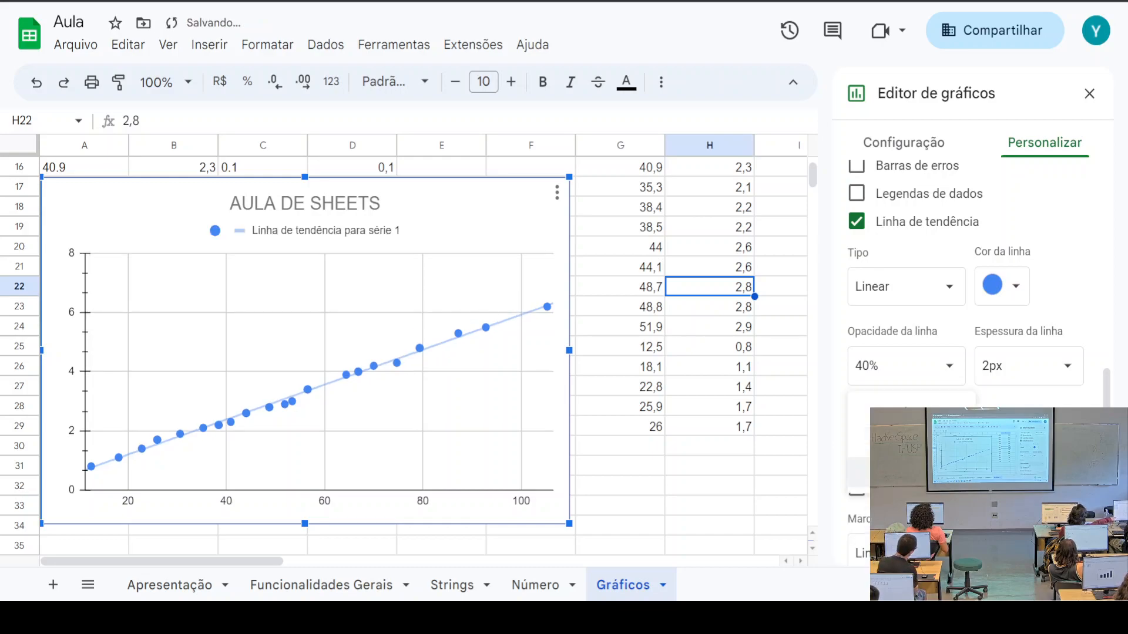
scroll(969, 264, "up", 2)
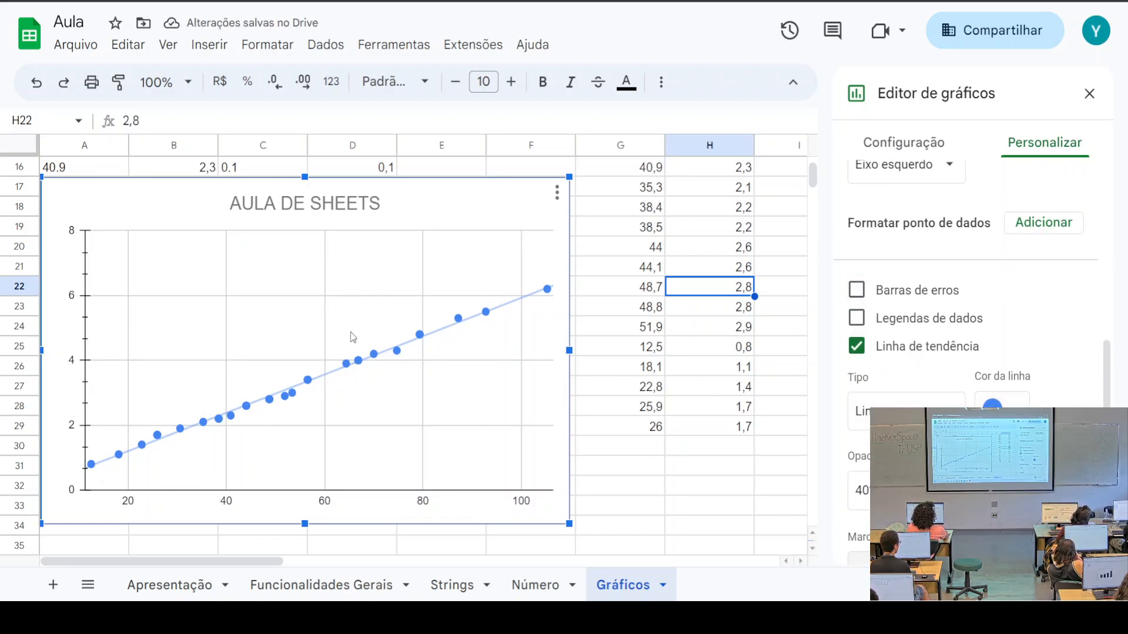
scroll(939, 347, "down", 4)
scroll(938, 347, "up", 3)
left_click(938, 347)
left_click(940, 351)
scroll(916, 351, "up", 2)
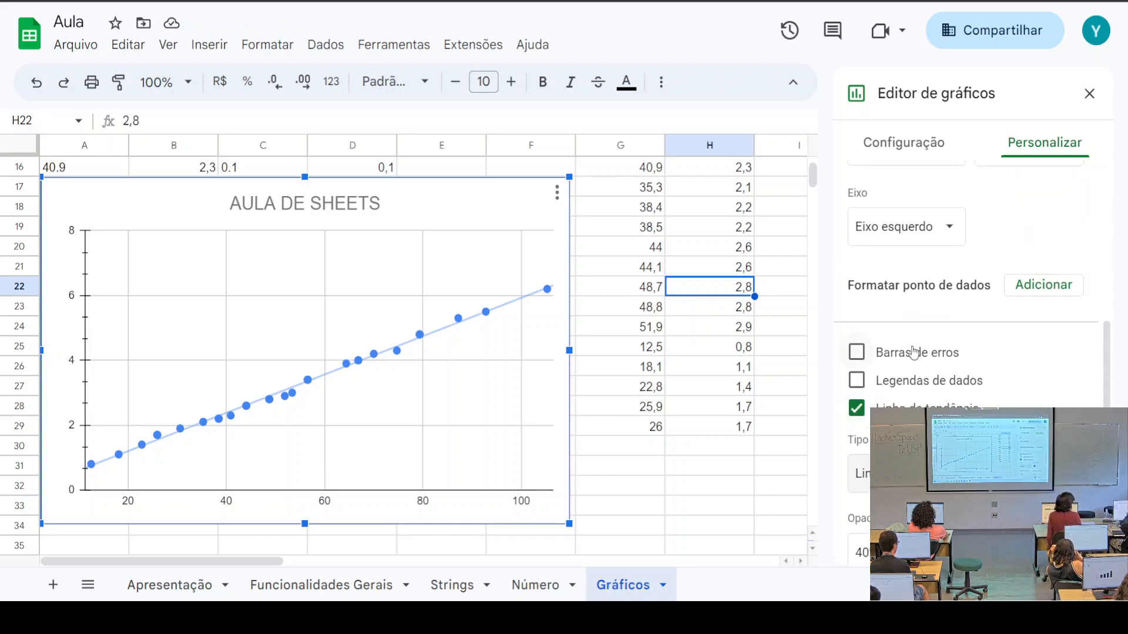
left_click(857, 353)
left_click(857, 353)
left_click(866, 380)
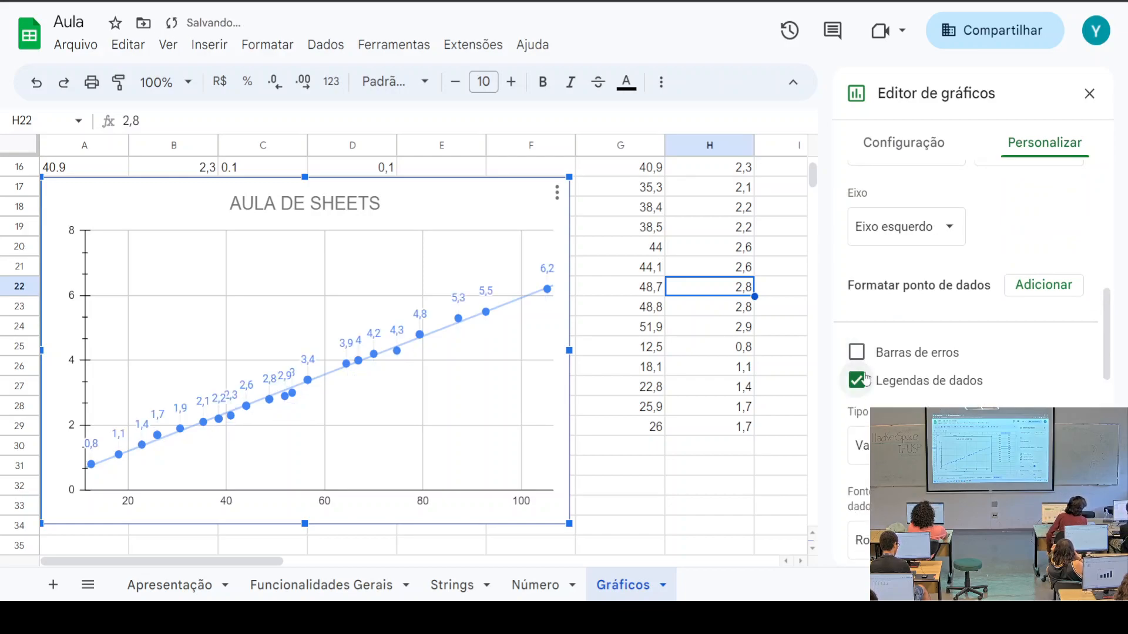
left_click(865, 379)
scroll(965, 354, "up", 5)
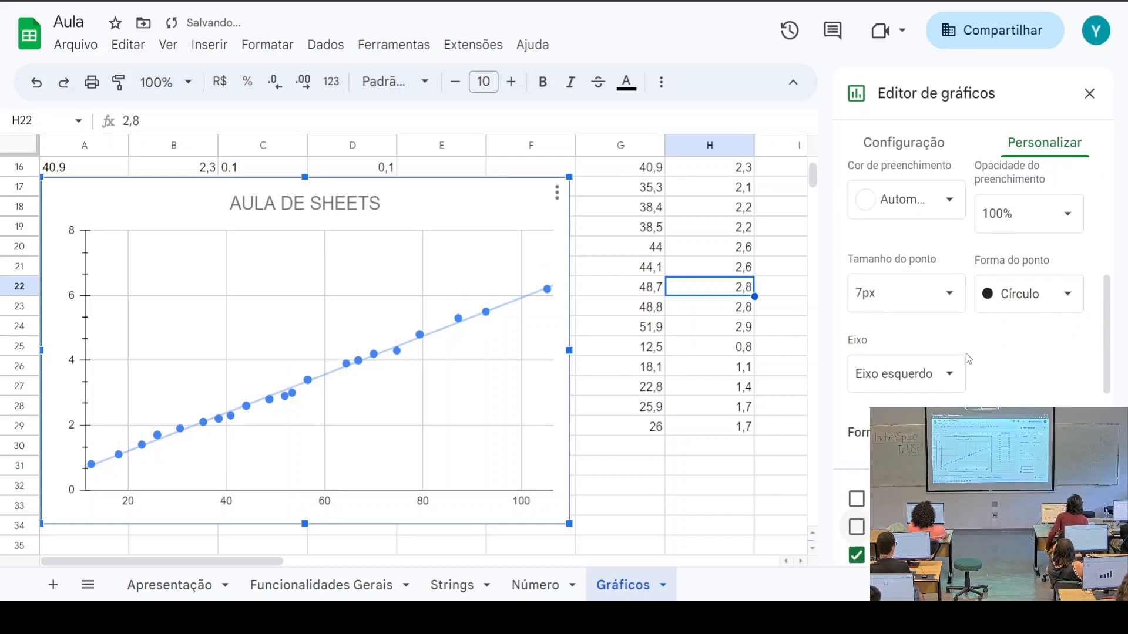
scroll(965, 354, "down", 3)
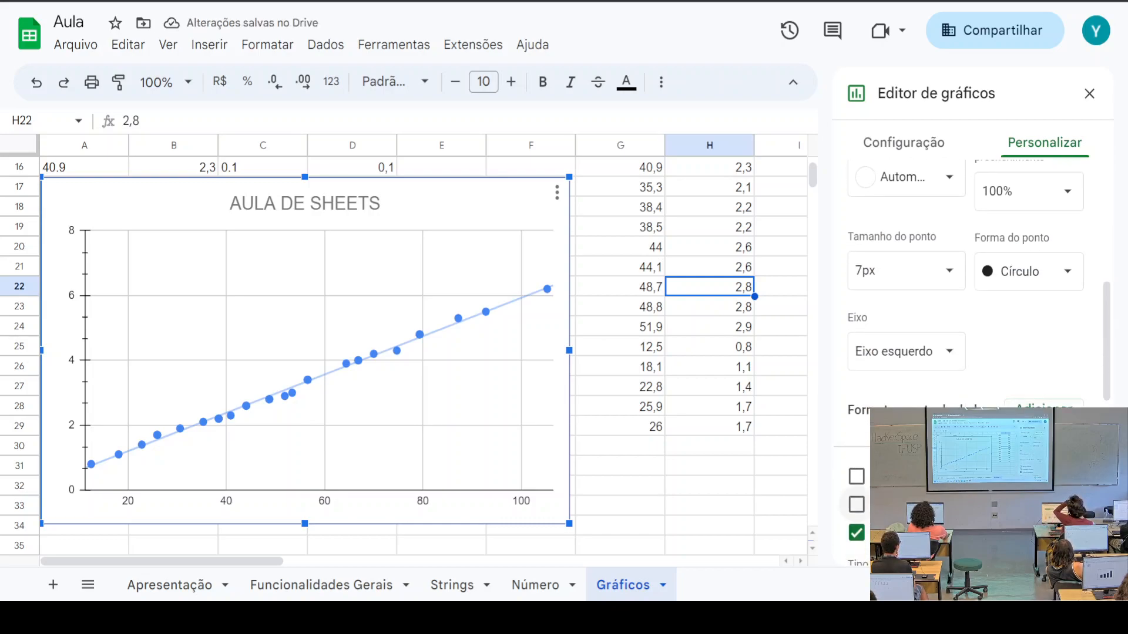
scroll(965, 354, "down", 5)
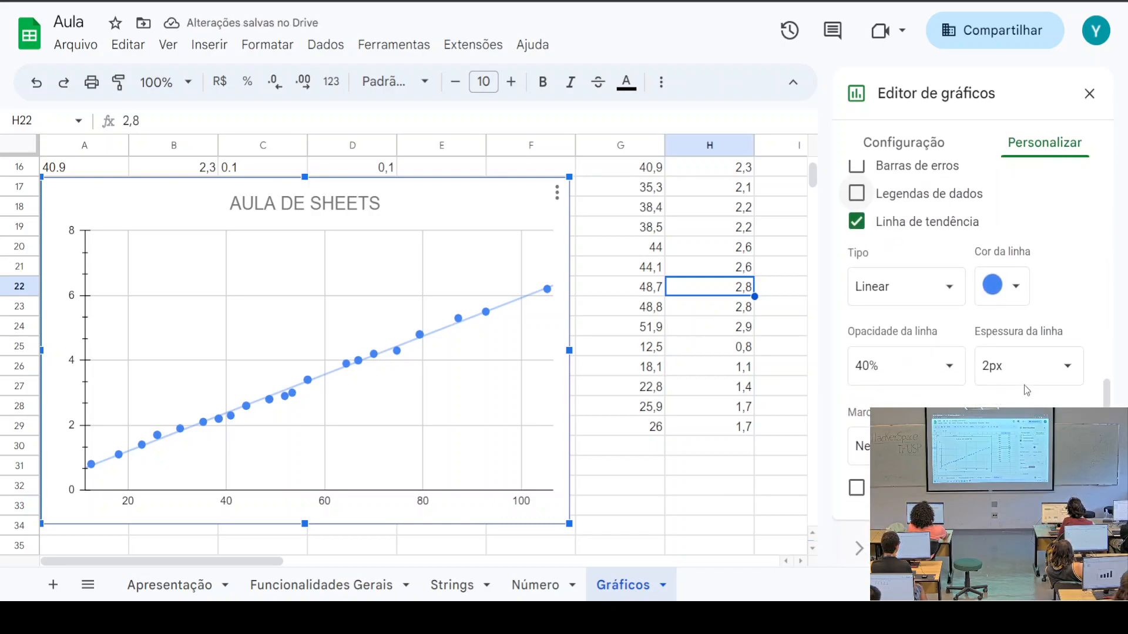
scroll(998, 376, "down", 2)
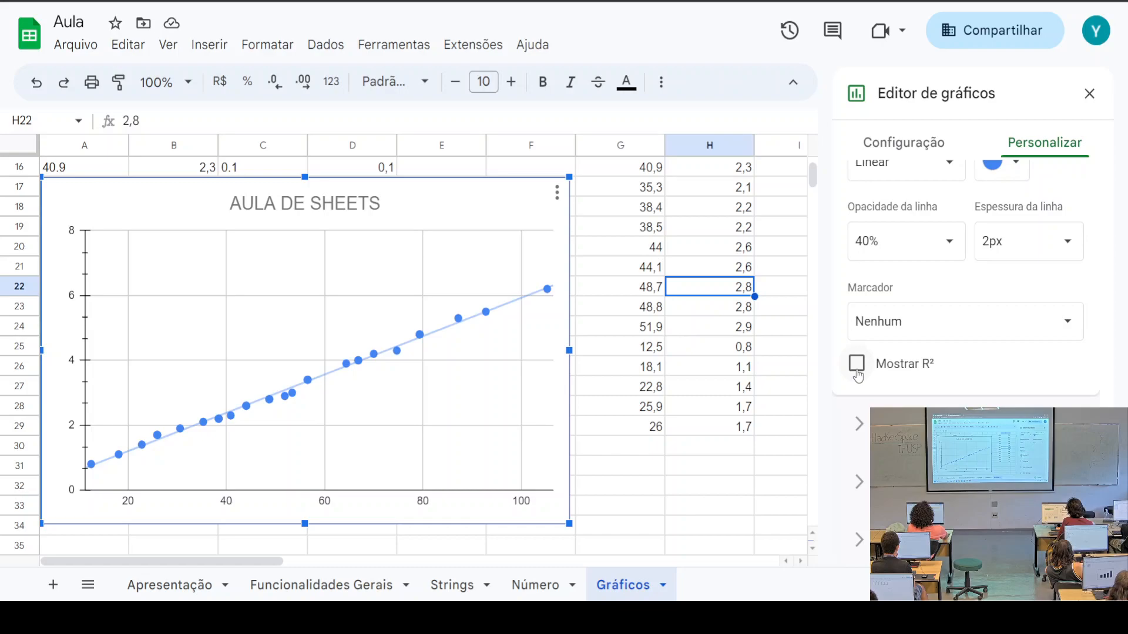
scroll(893, 383, "up", 3)
scroll(892, 376, "down", 5)
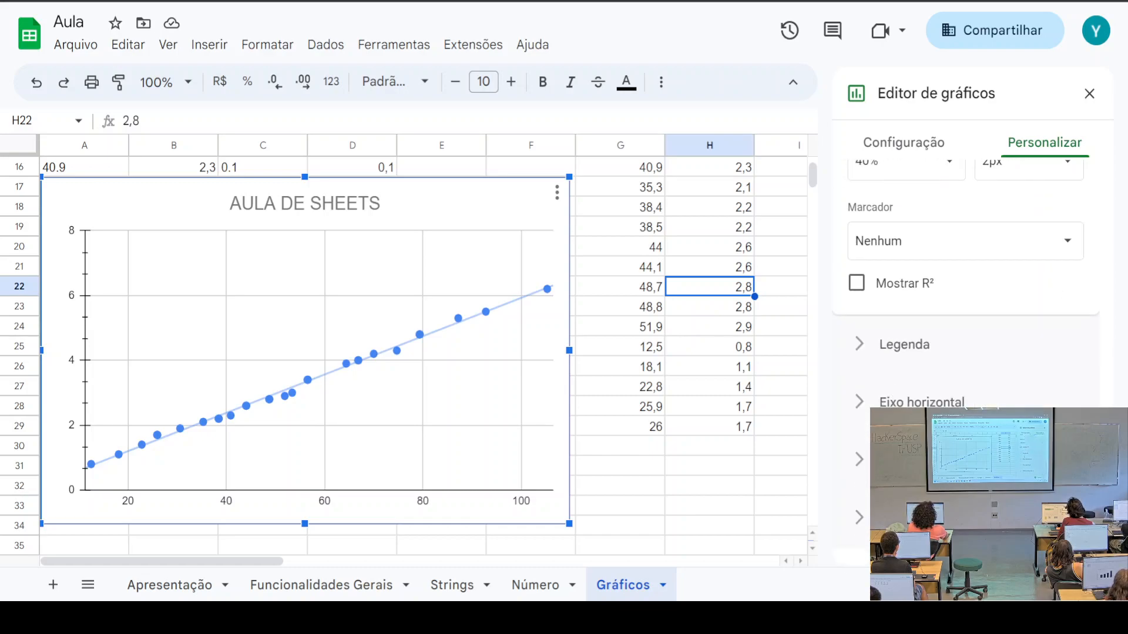
left_click(940, 517)
scroll(961, 396, "up", 5)
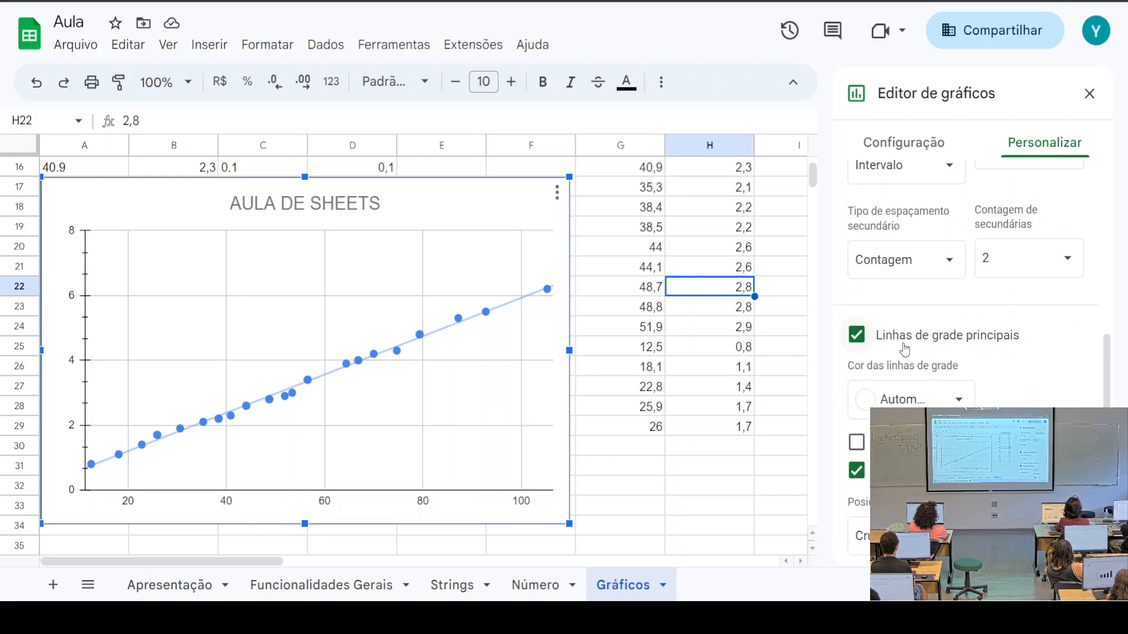
scroll(907, 353, "up", 3)
scroll(918, 357, "up", 5)
left_click(915, 326)
scroll(1002, 376, "down", 4)
scroll(1002, 376, "down", 2)
scroll(969, 282, "down", 5)
Label the trendline with its equation so the legend shows 0,0591*x + 0,0169
left_click(939, 330)
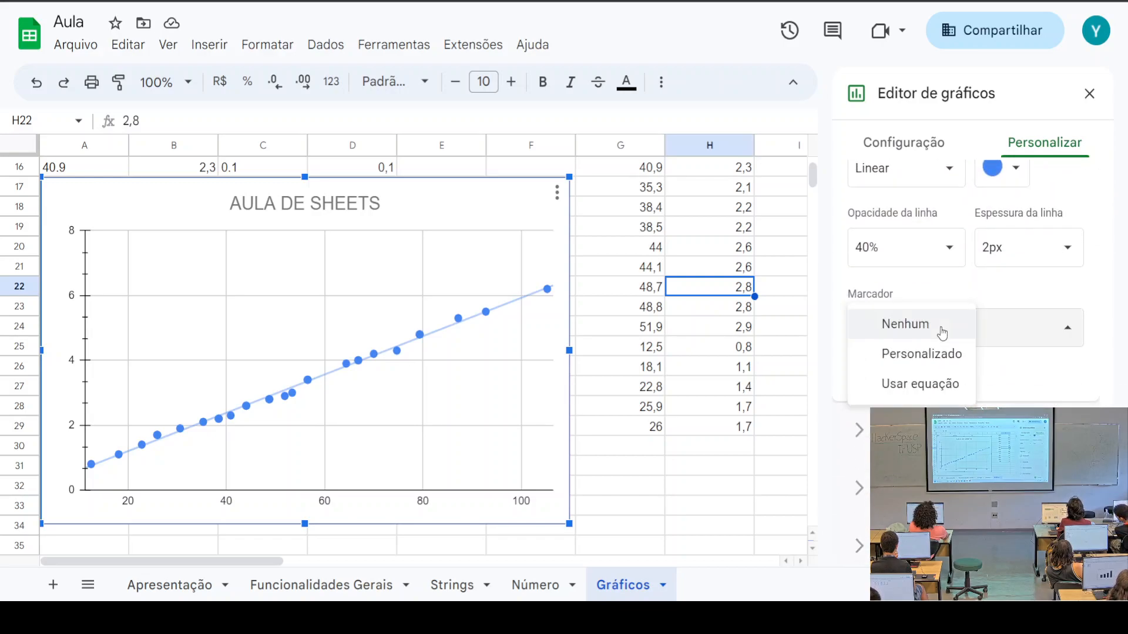
left_click(936, 383)
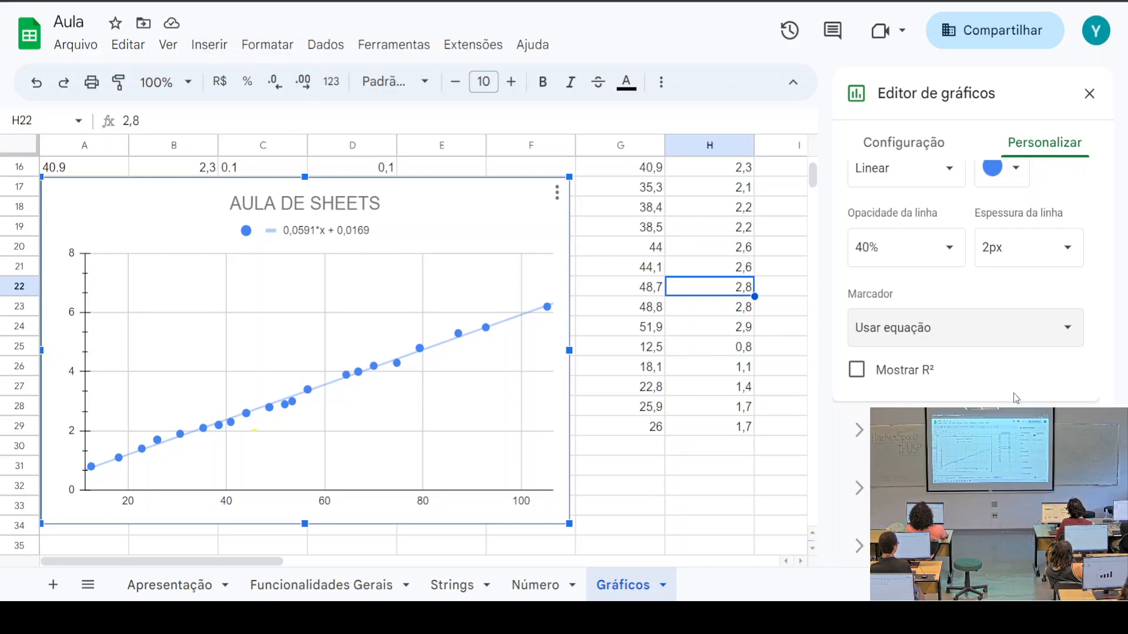
scroll(1016, 398, "up", 3)
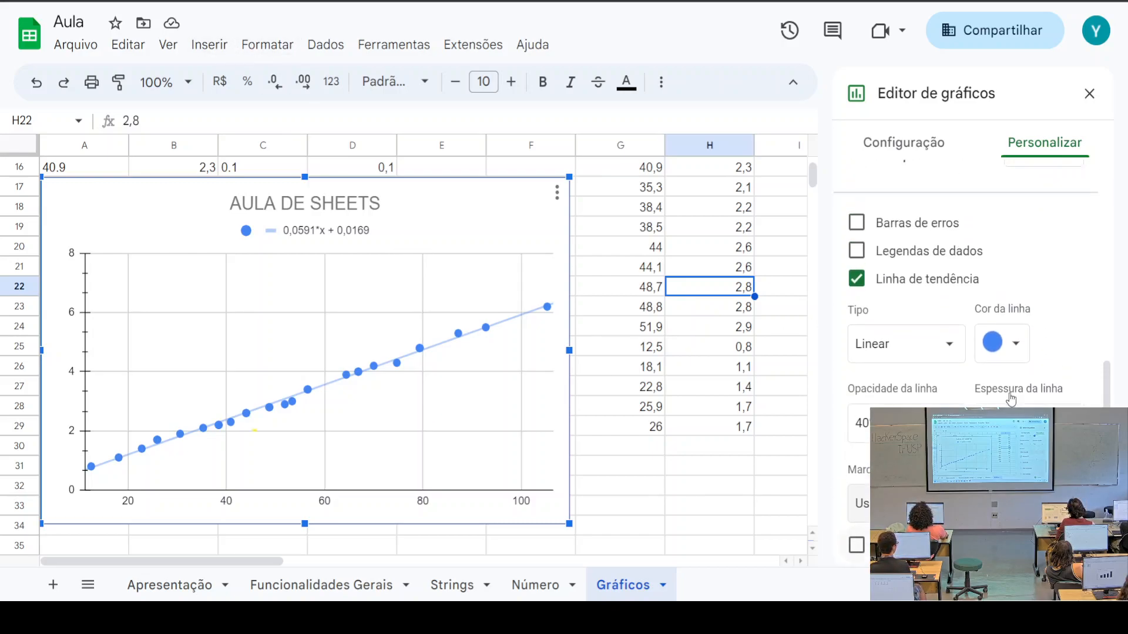
Preview error bars and remove them, then nudge the chart slightly to the right
left_click(858, 234)
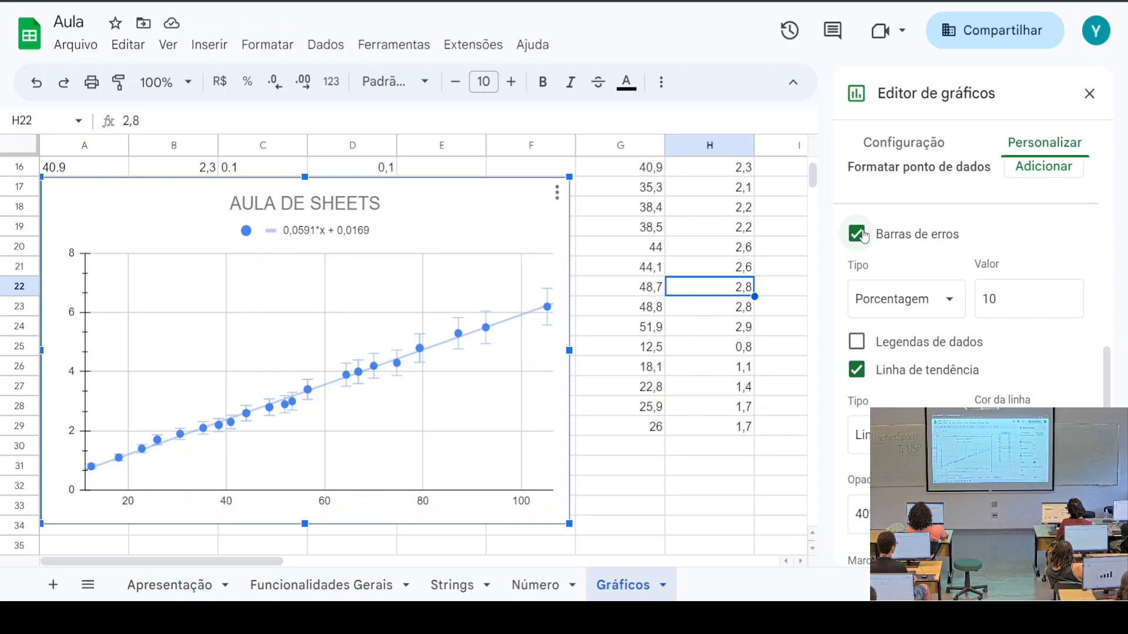
left_click(862, 235)
scroll(940, 247, "down", 4)
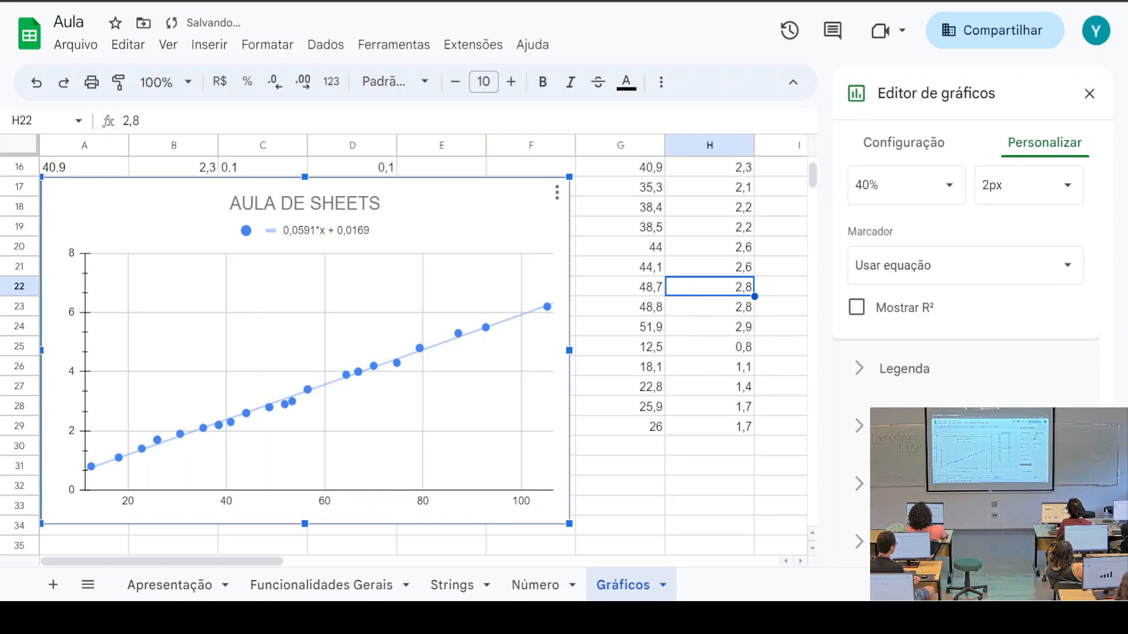
left_click_drag(290, 232, 336, 234)
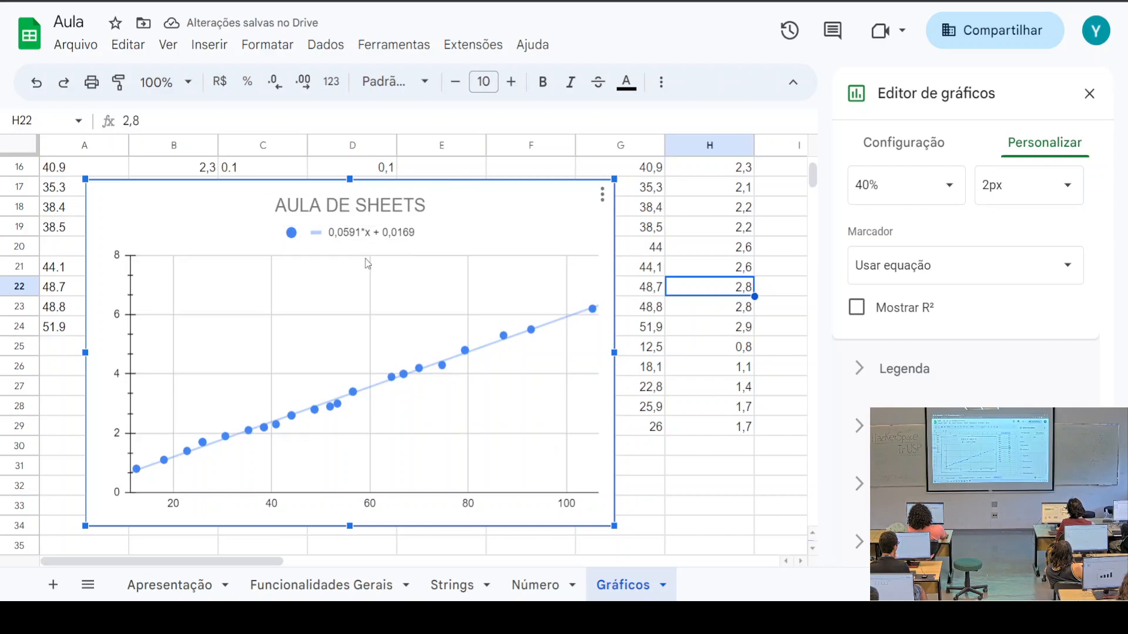
Try exponential and polynomial trendline types, then settle on a linear trendline
scroll(966, 365, "up", 5)
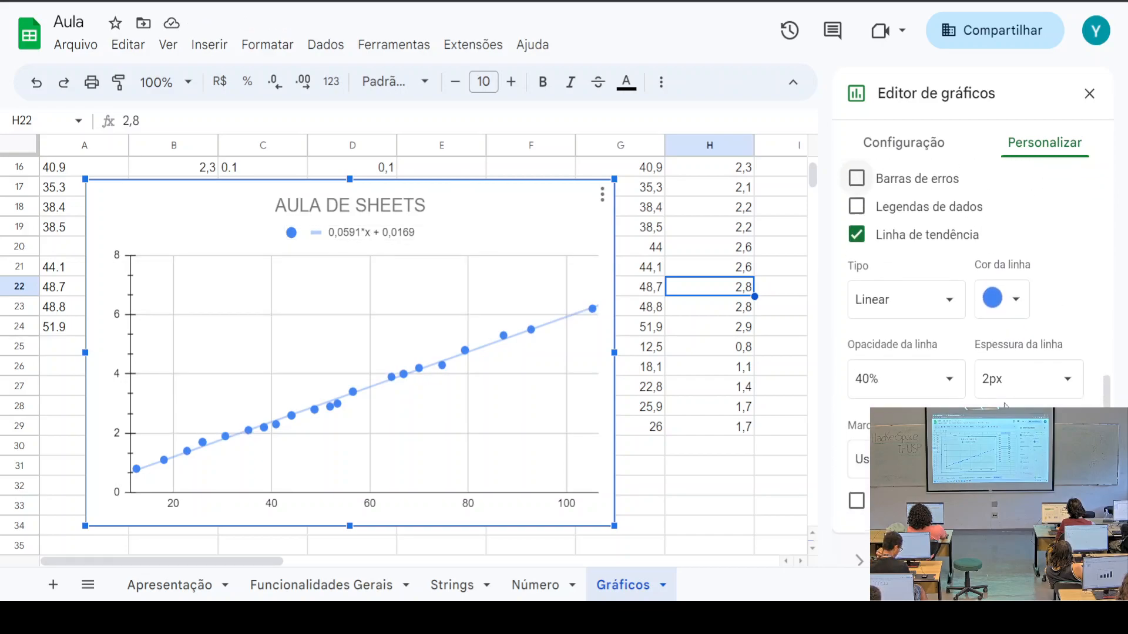
left_click(964, 364)
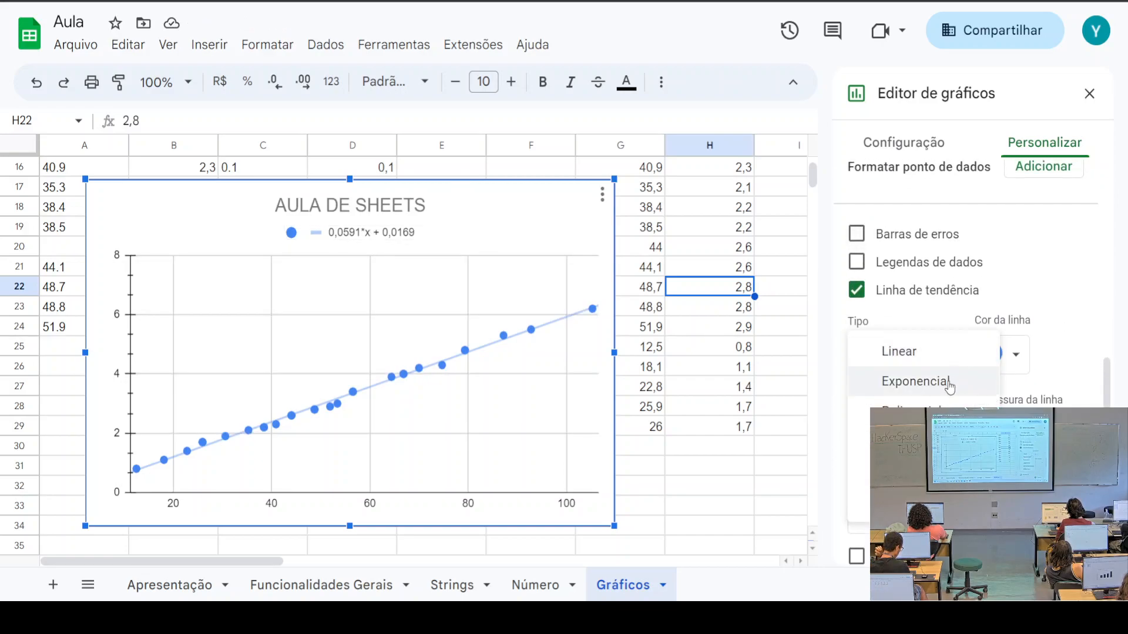
left_click(947, 382)
left_click(884, 373)
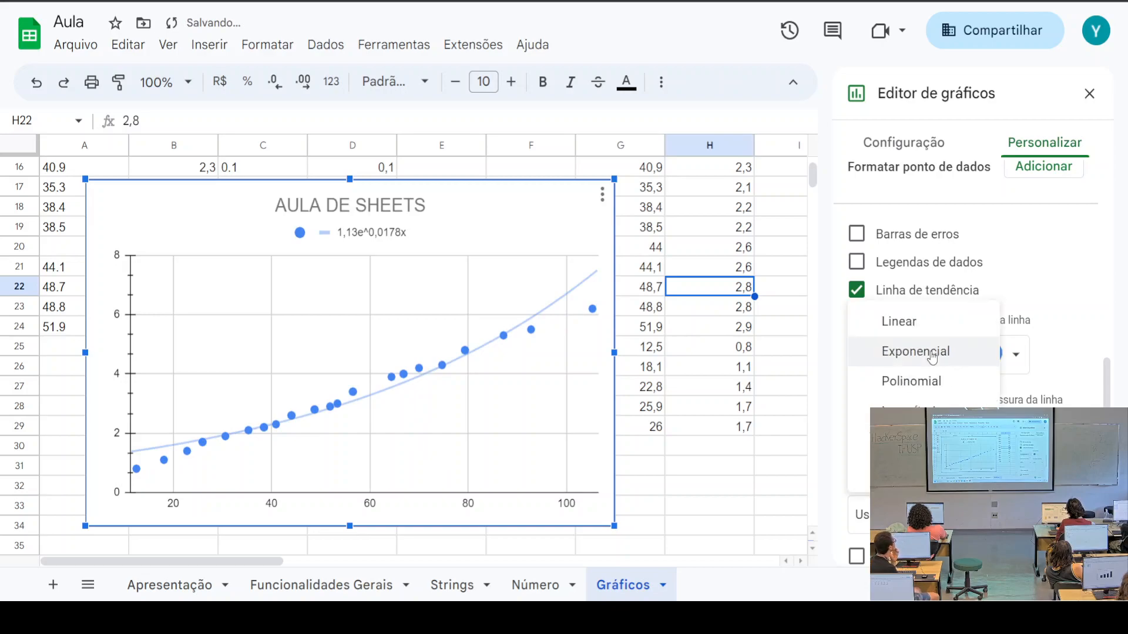
left_click(938, 383)
left_click(936, 359)
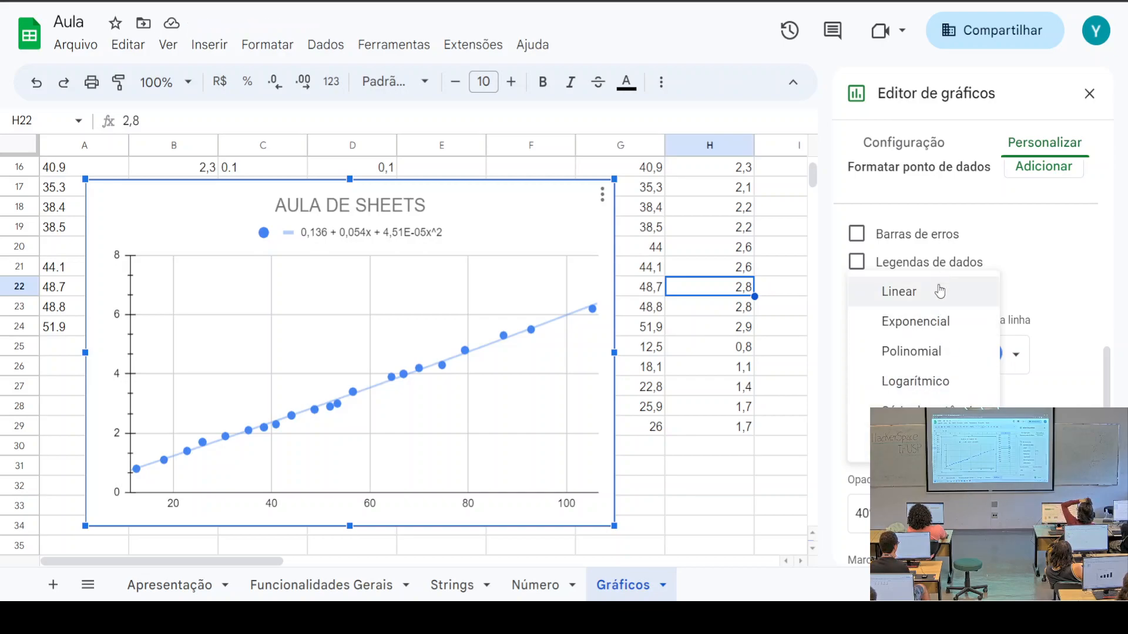
left_click(941, 301)
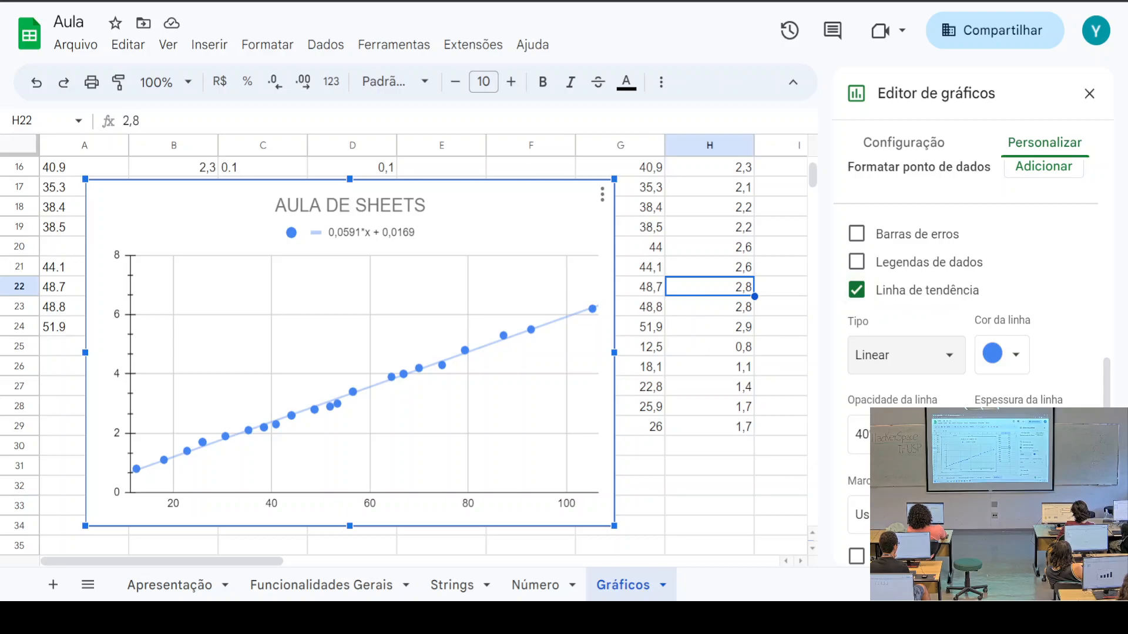
left_click(364, 244)
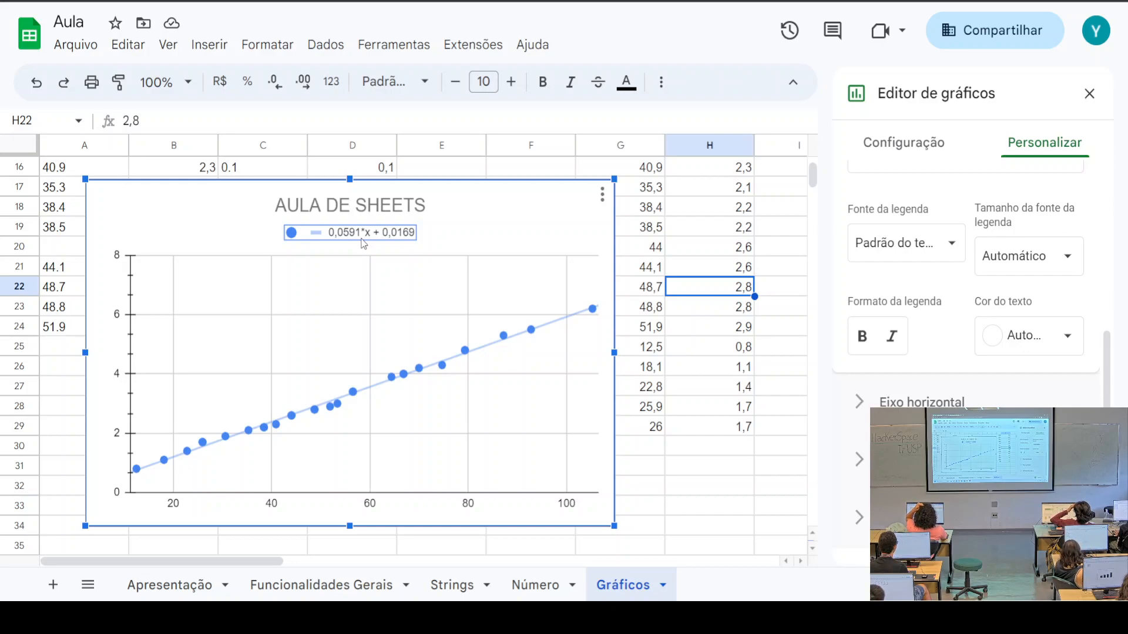
Collapse the Legenda options and close the chart editor
scroll(877, 361, "up", 5)
left_click(877, 361)
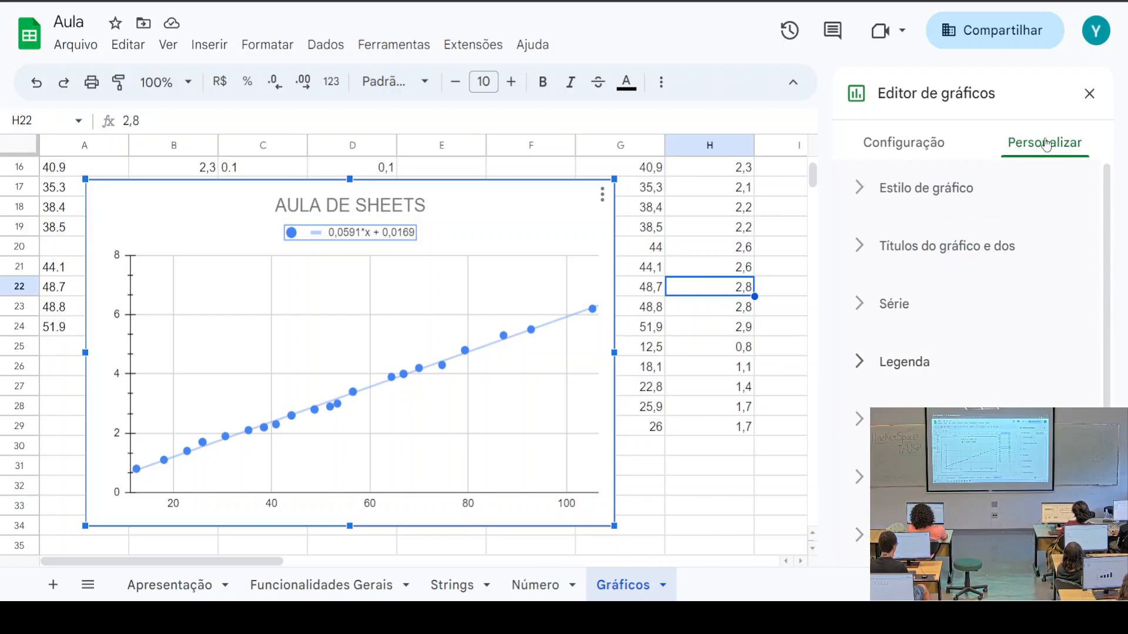
left_click(1089, 93)
scroll(997, 307, "up", 3)
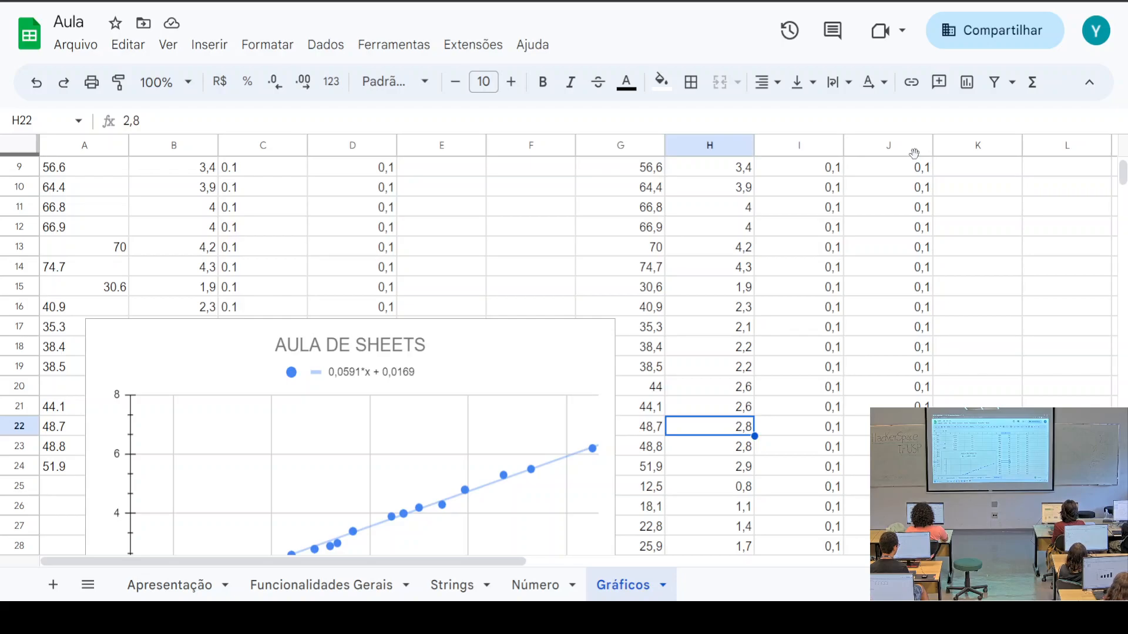
Select I2:J34, then delete the AULA DE SHEETS scatter chart with Excluir gráfico
scroll(1017, 189, "up", 3)
left_click_drag(799, 196, 883, 392)
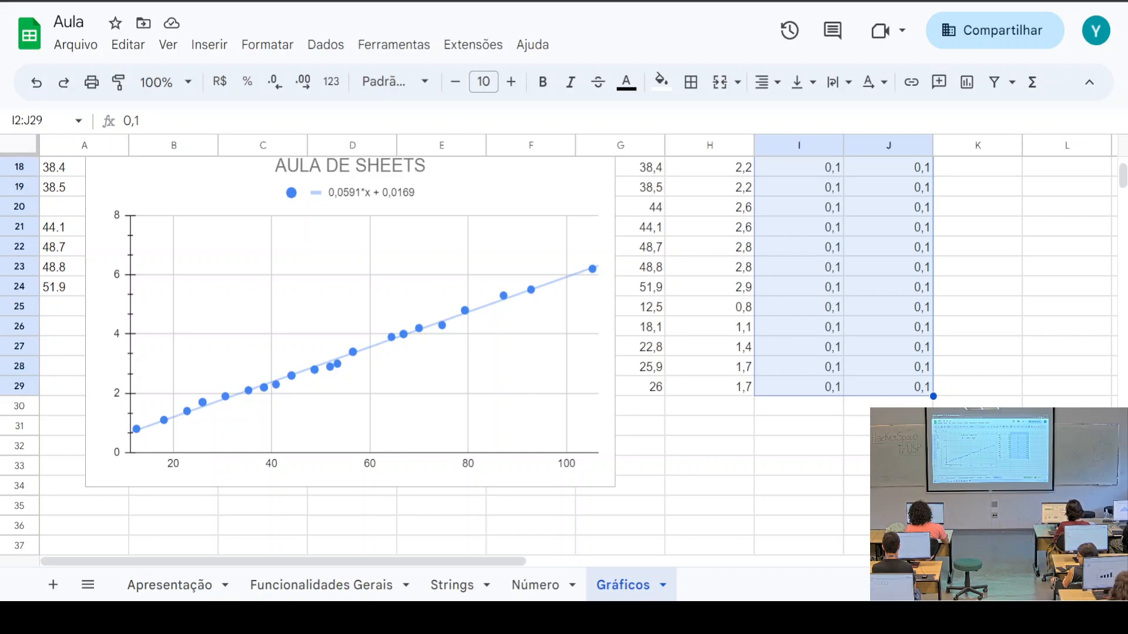
left_click(352, 357)
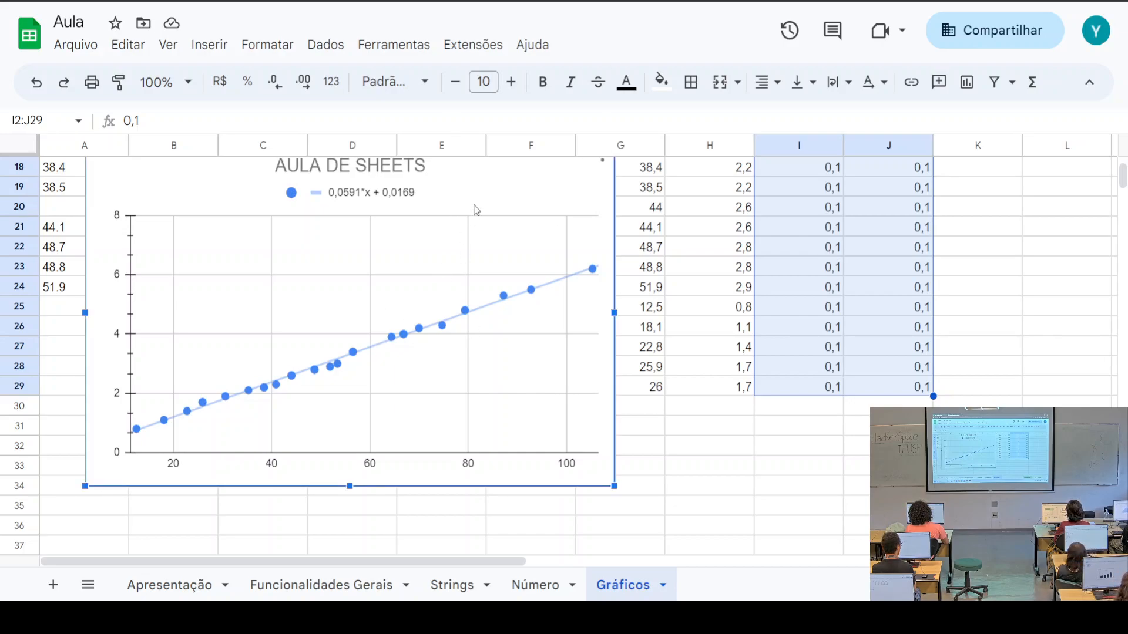
scroll(477, 210, "up", 2)
left_click(602, 253)
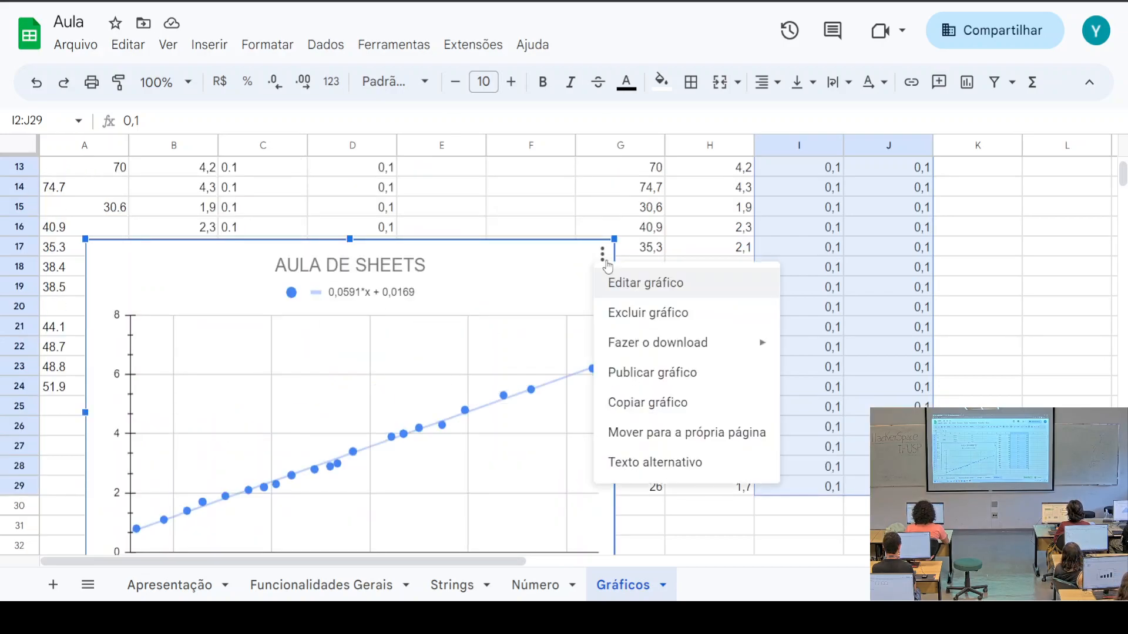
left_click(641, 315)
scroll(745, 403, "up", 4)
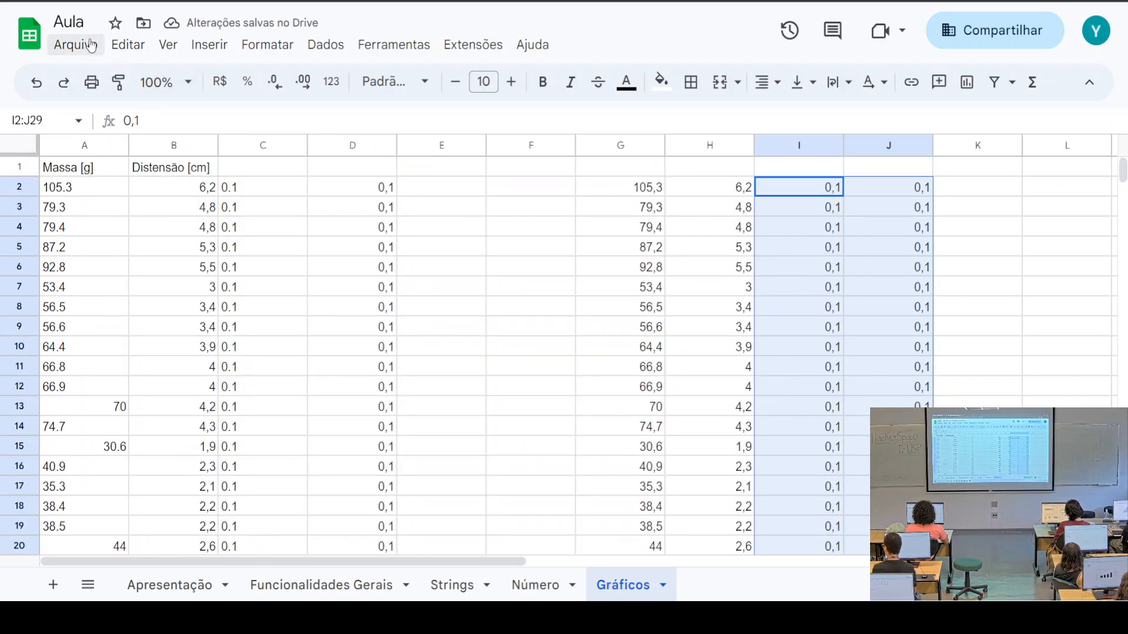
left_click(70, 52)
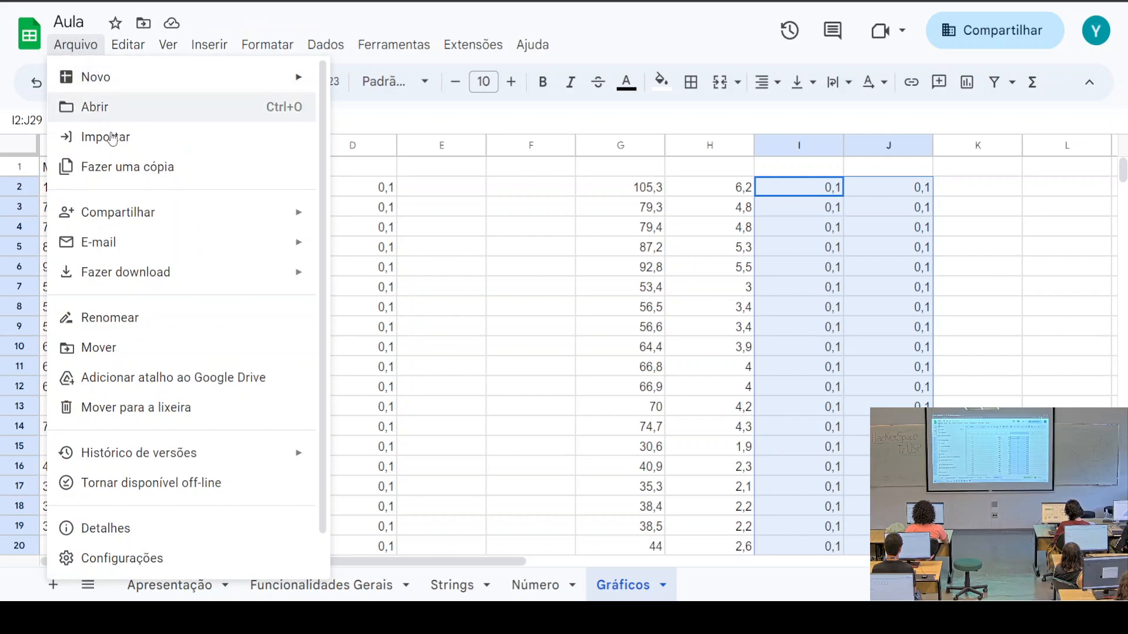
mouse_move(138, 210)
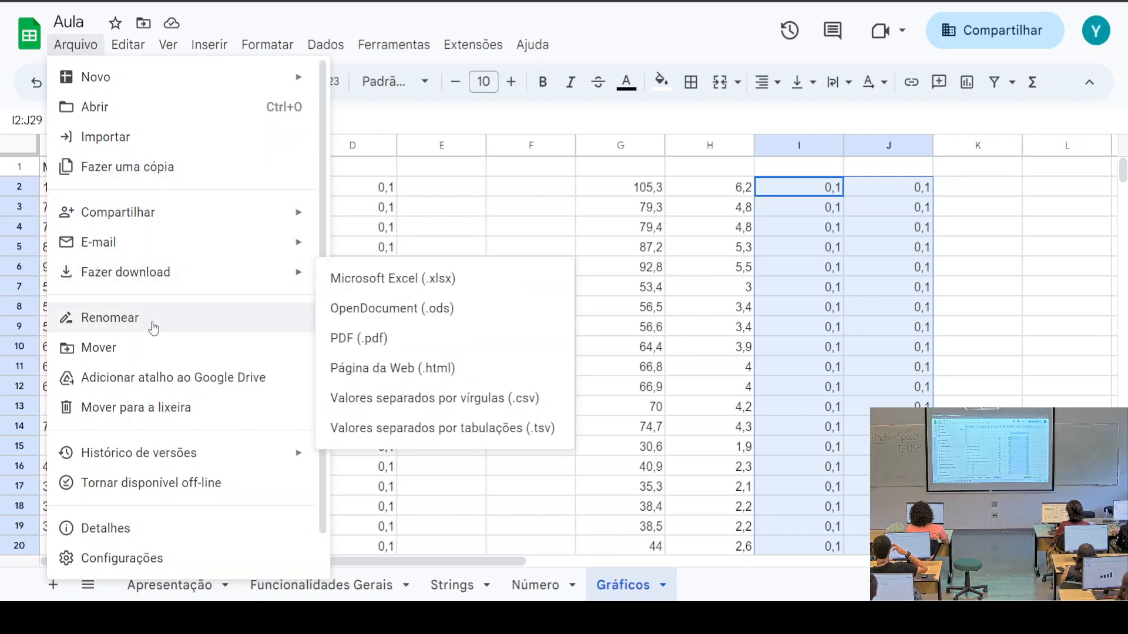
mouse_move(151, 270)
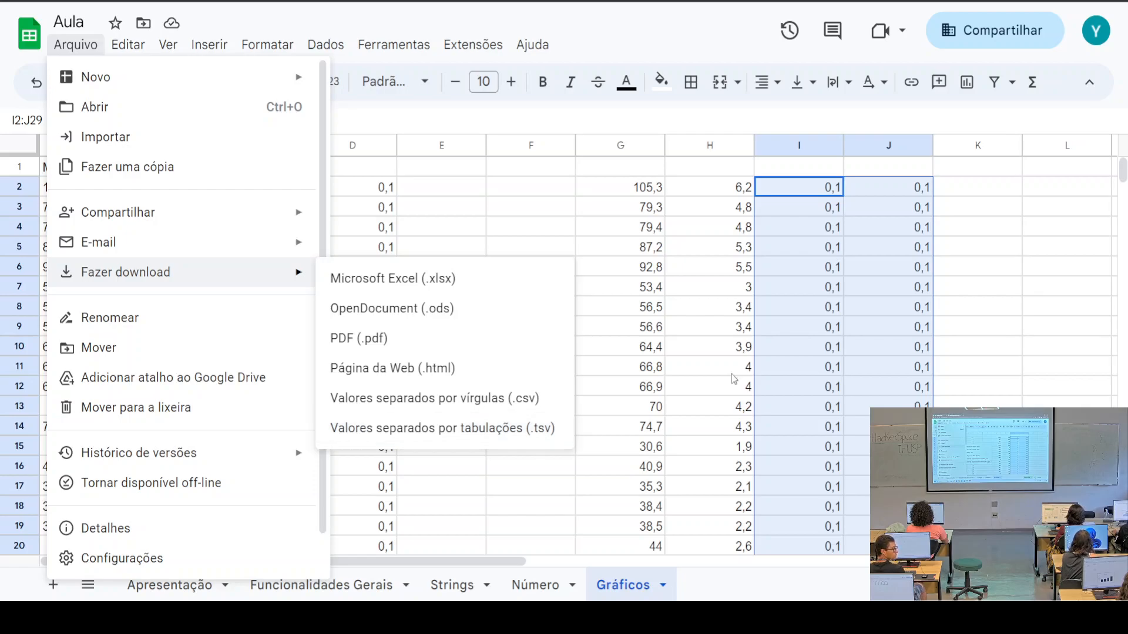
Copy the data block G2:J29, then select row G20:J20
left_click(622, 188)
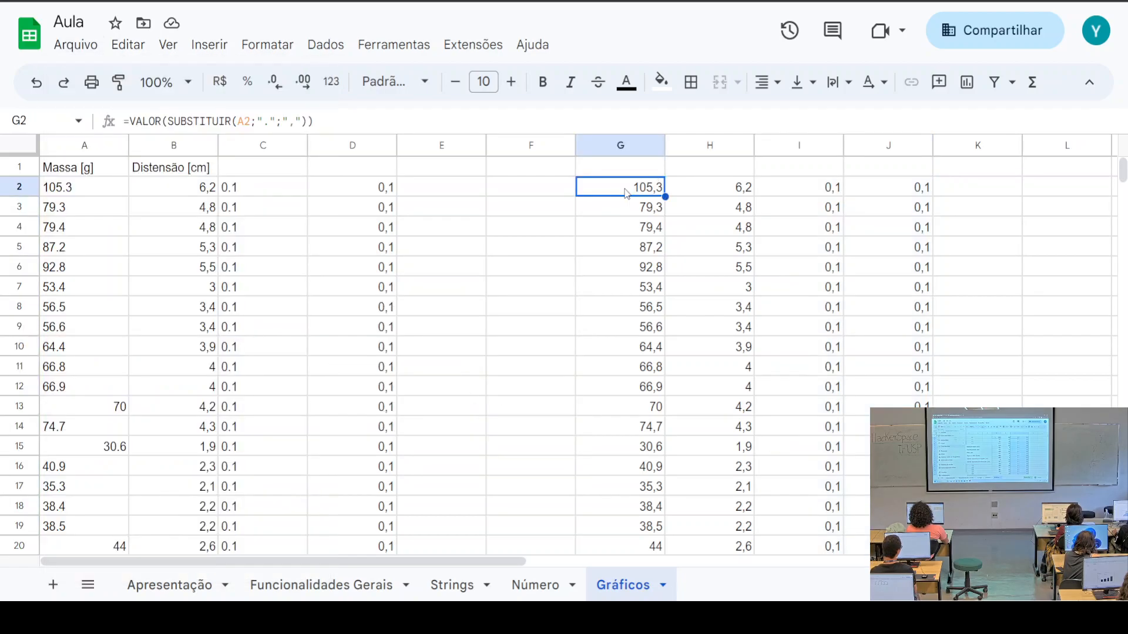
left_click_drag(623, 192, 907, 231)
key("ctrl+c")
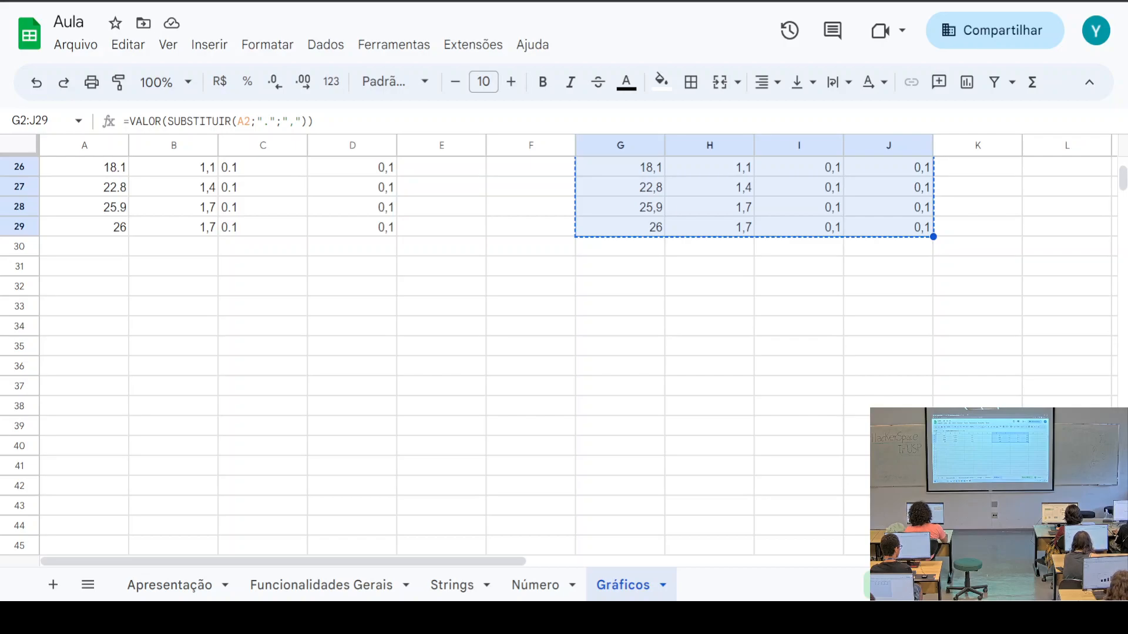
left_click(627, 311)
scroll(682, 247, "up", 3)
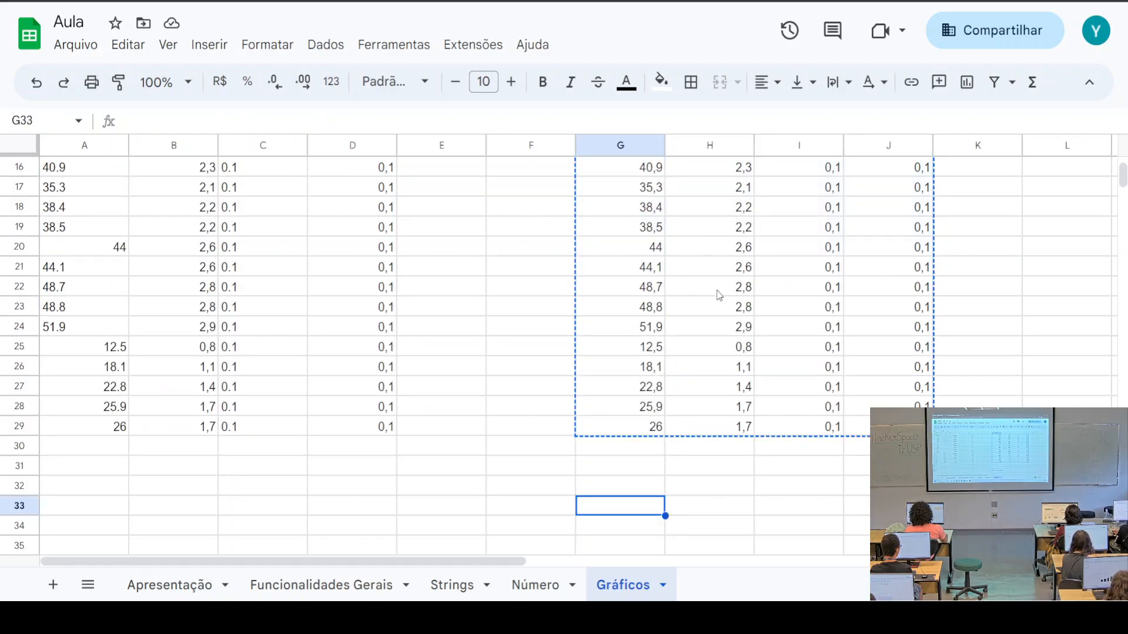
left_click_drag(640, 248, 889, 252)
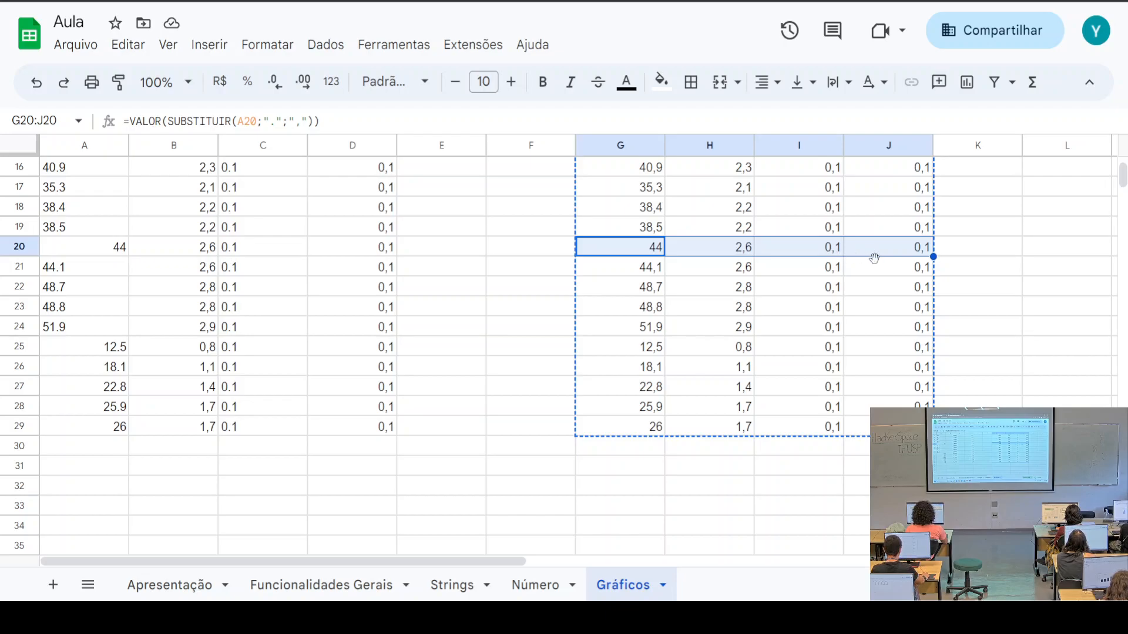
scroll(352, 359, "up", 4)
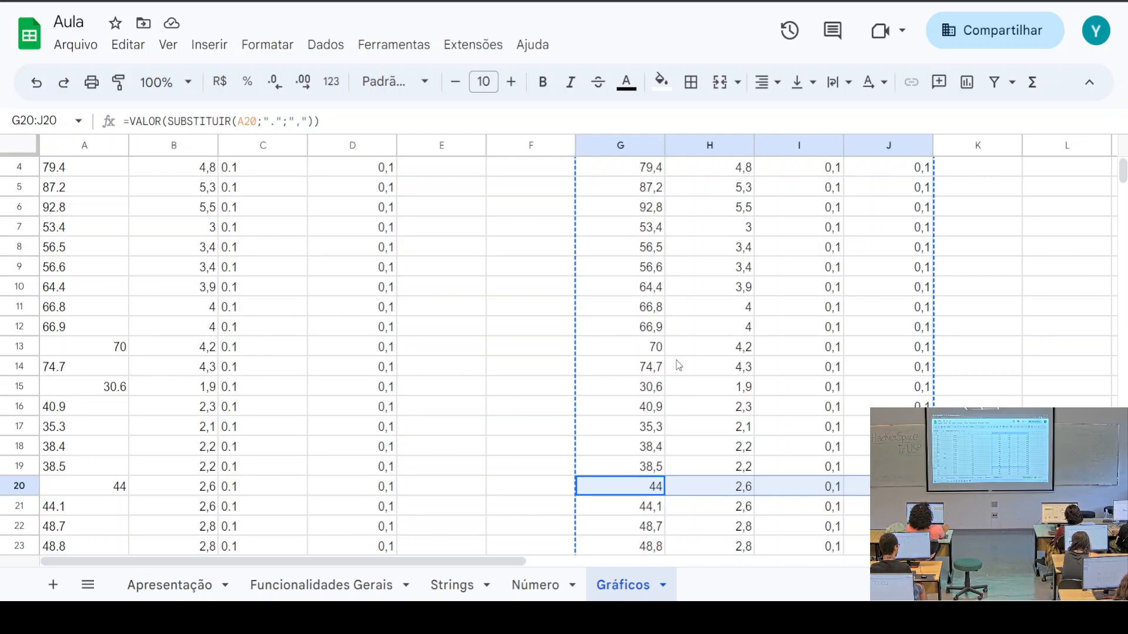
Switch to the Número sheet
scroll(492, 376, "up", 1)
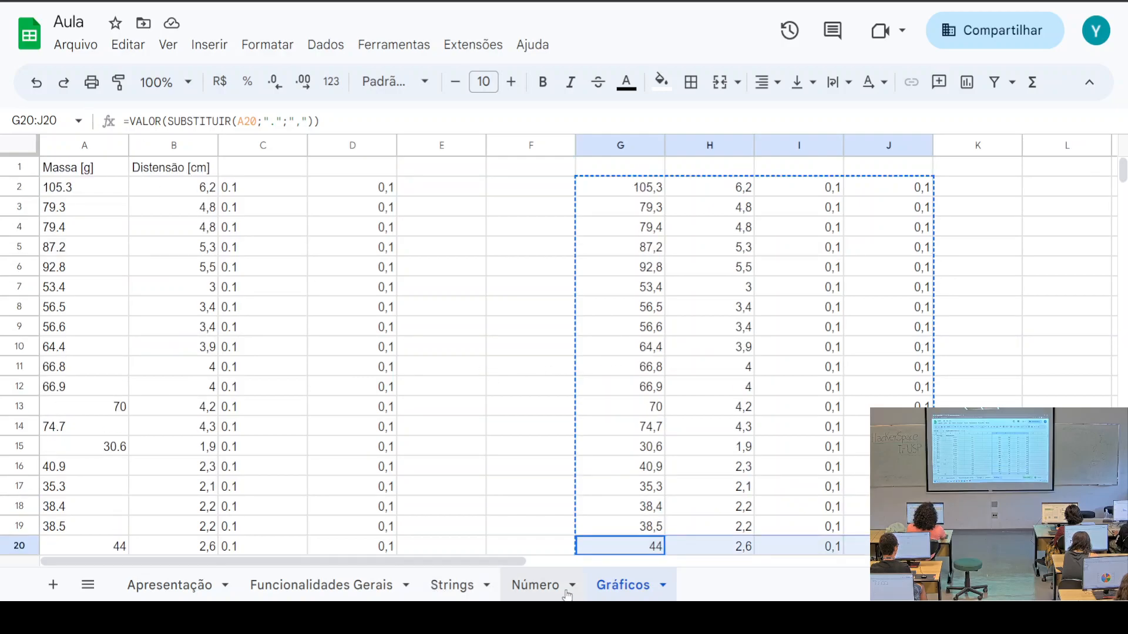
left_click(535, 585)
scroll(189, 398, "up", 2)
scroll(192, 404, "down", 5)
Enter =13541+564 in A15, giving 14105
scroll(192, 404, "up", 4)
left_click(118, 401)
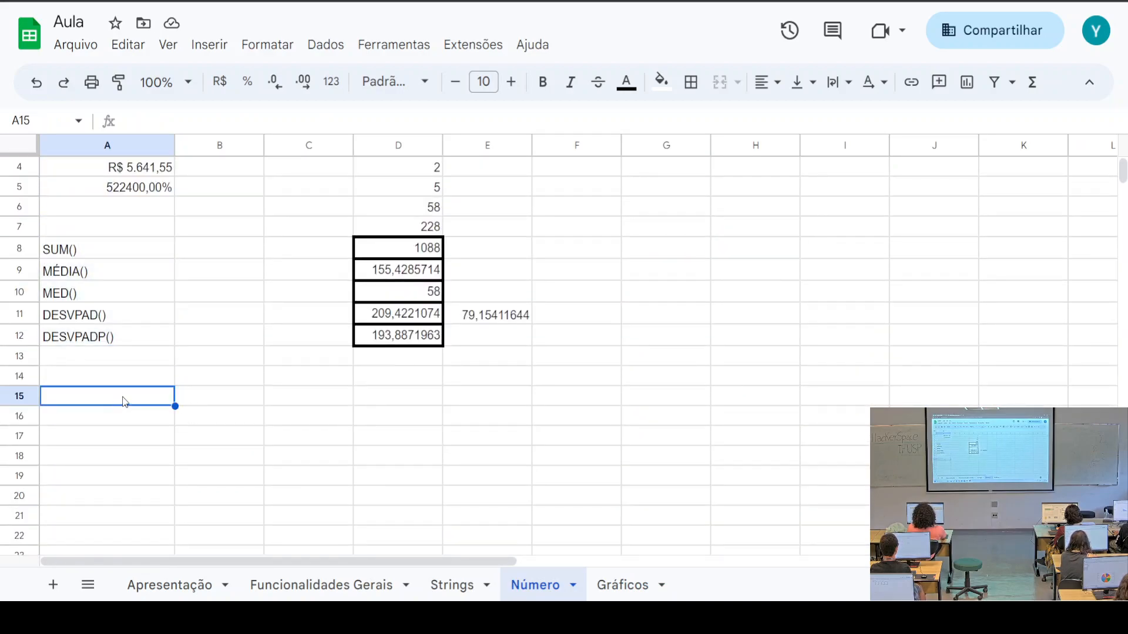
type("=")
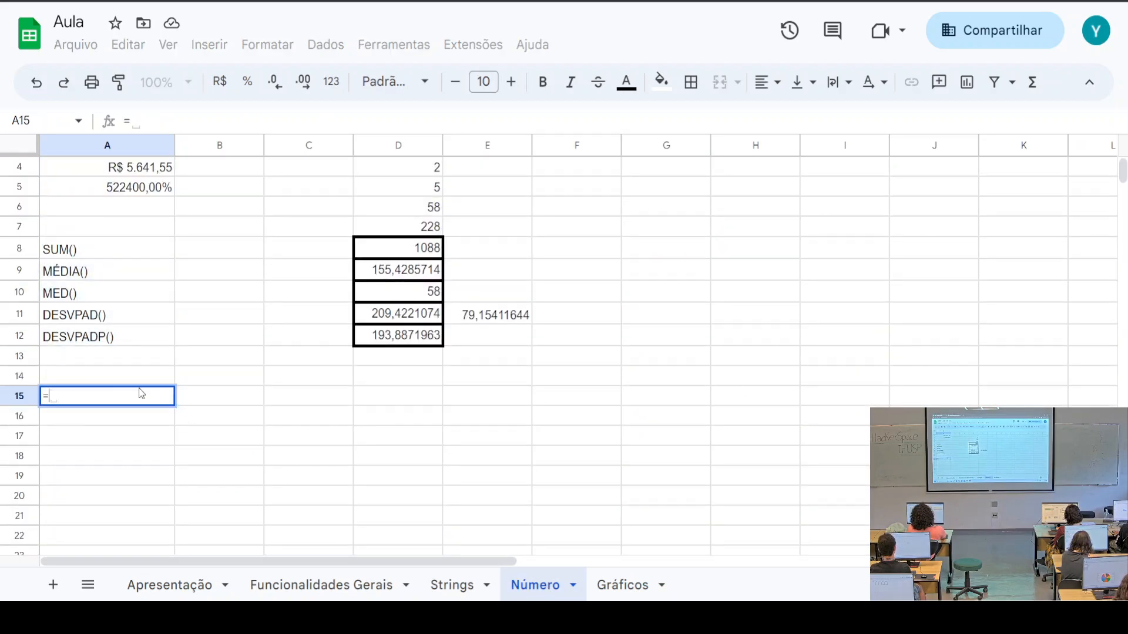
type("13541")
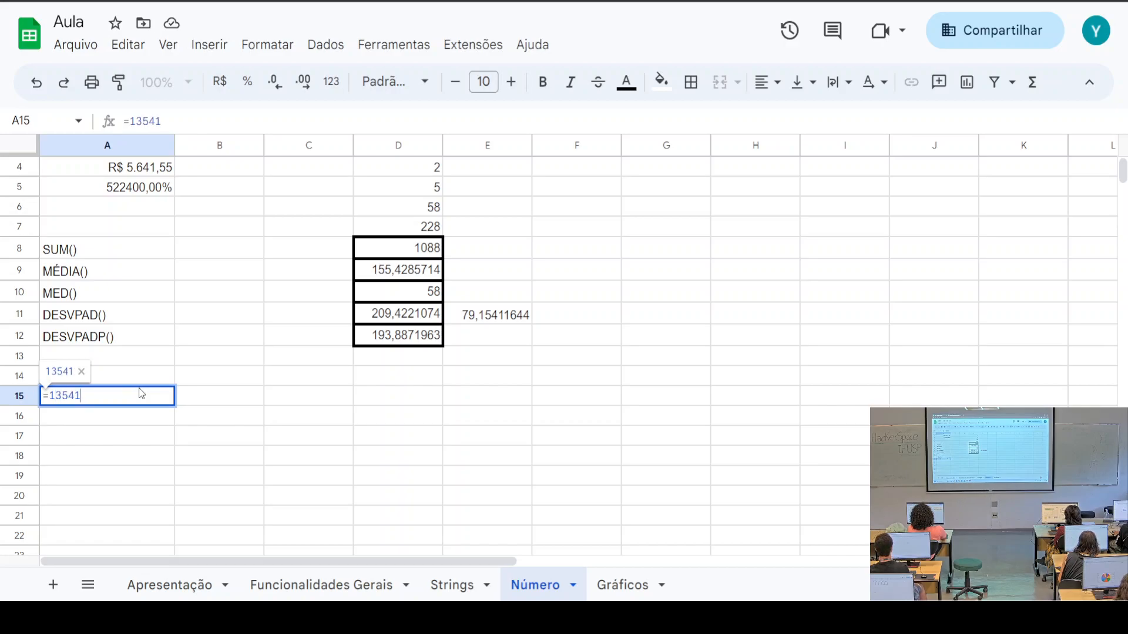
type("+")
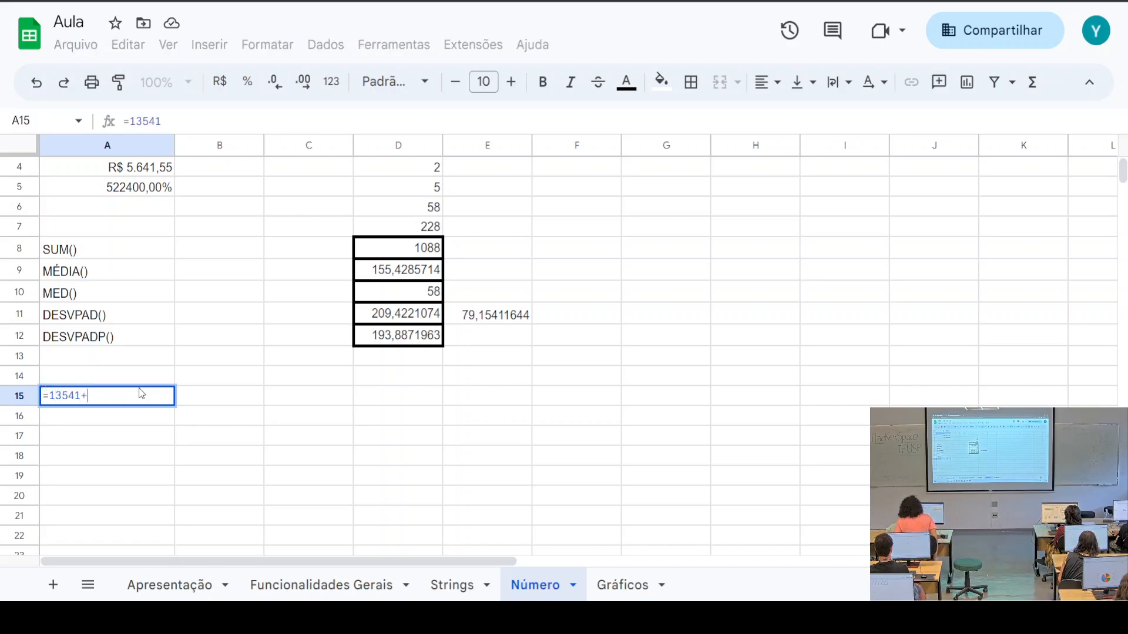
type("564")
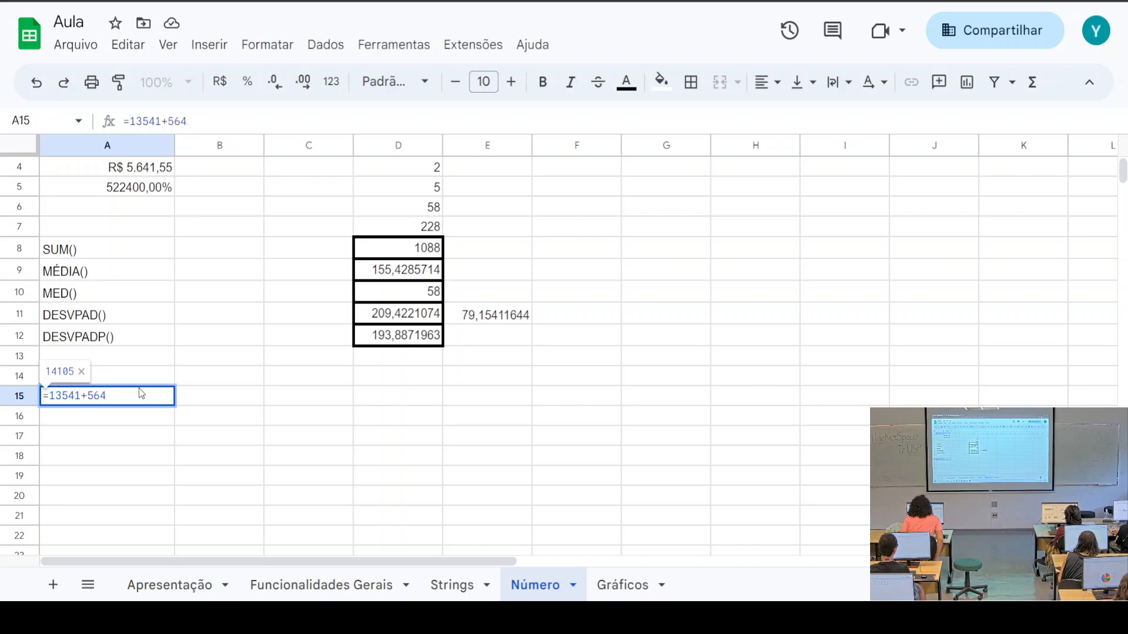
key("Return")
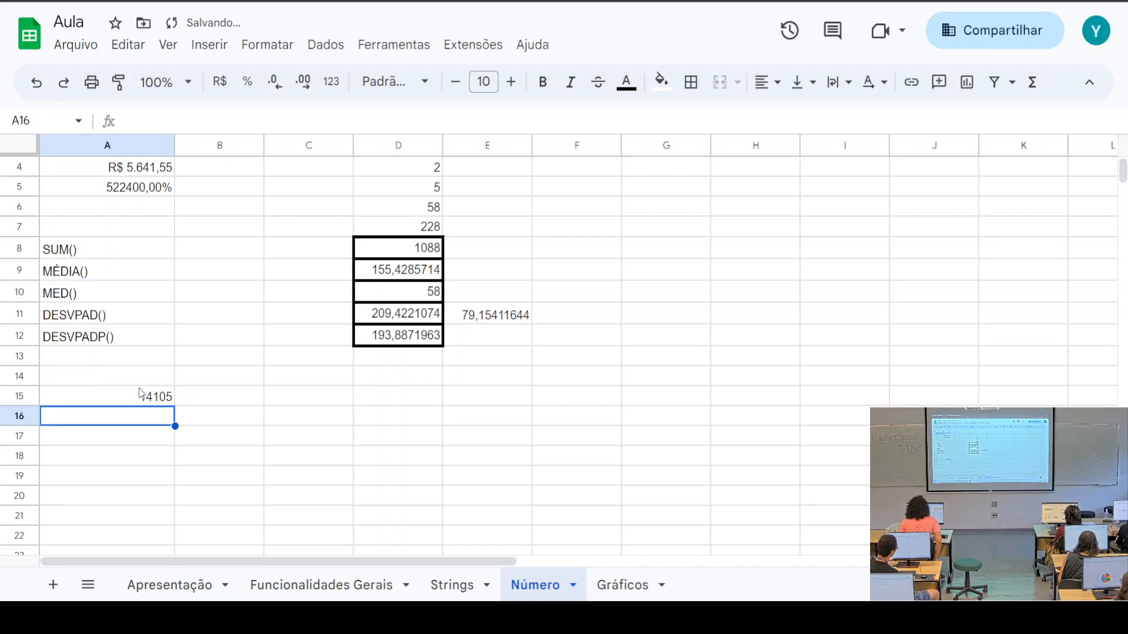
left_click(141, 395)
Enter =54*35126 in A16, giving 1896804
left_click(143, 421)
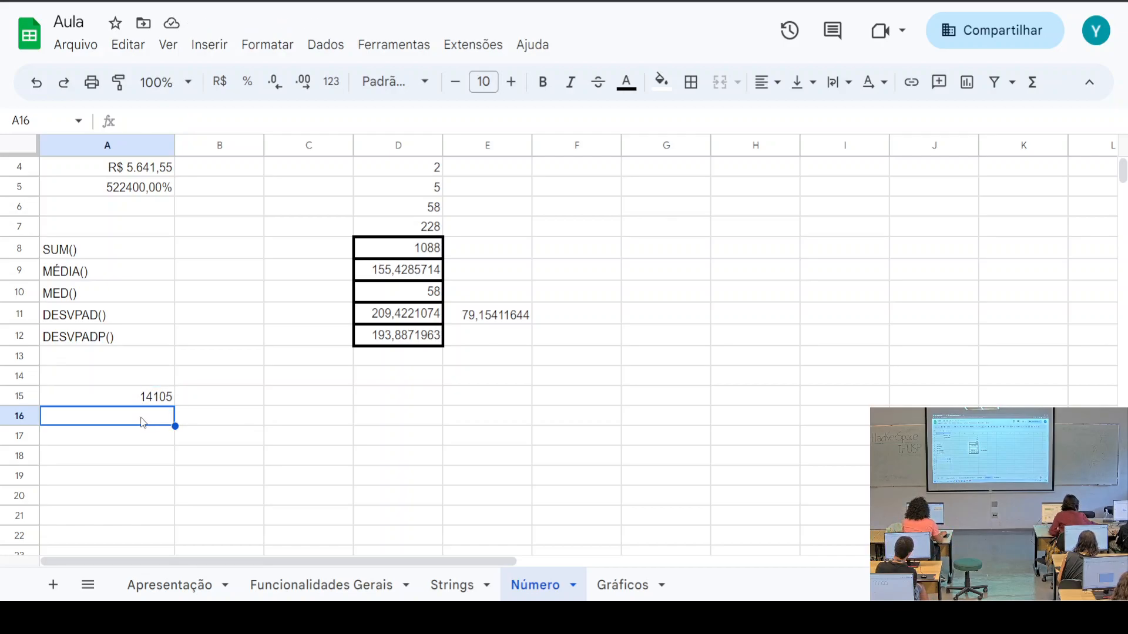
type("=54")
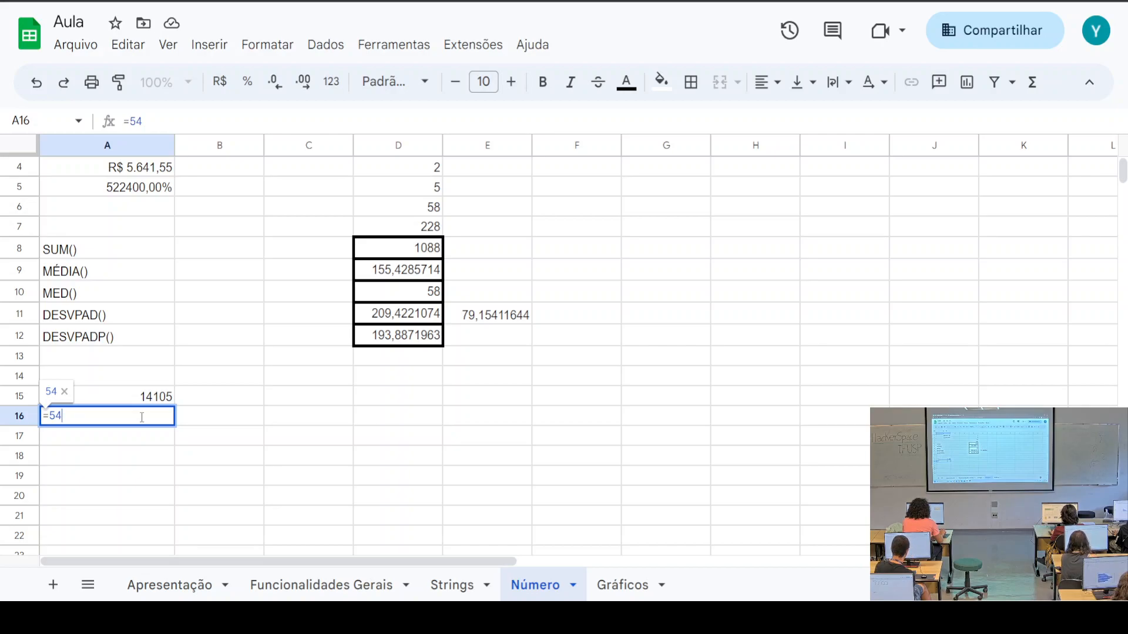
type("*")
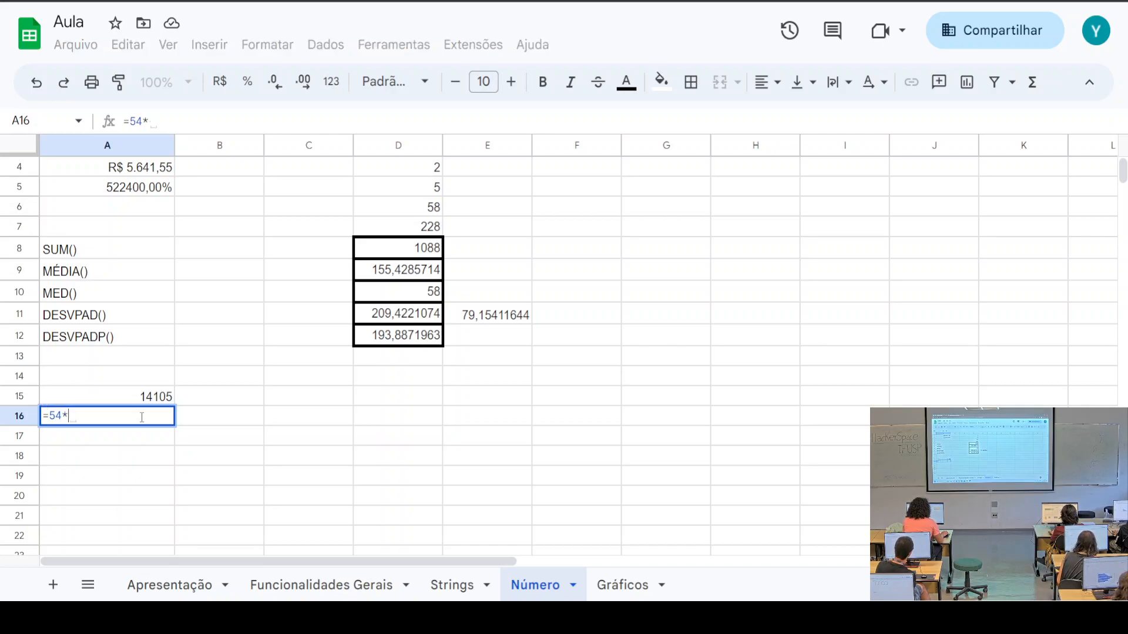
type("35126")
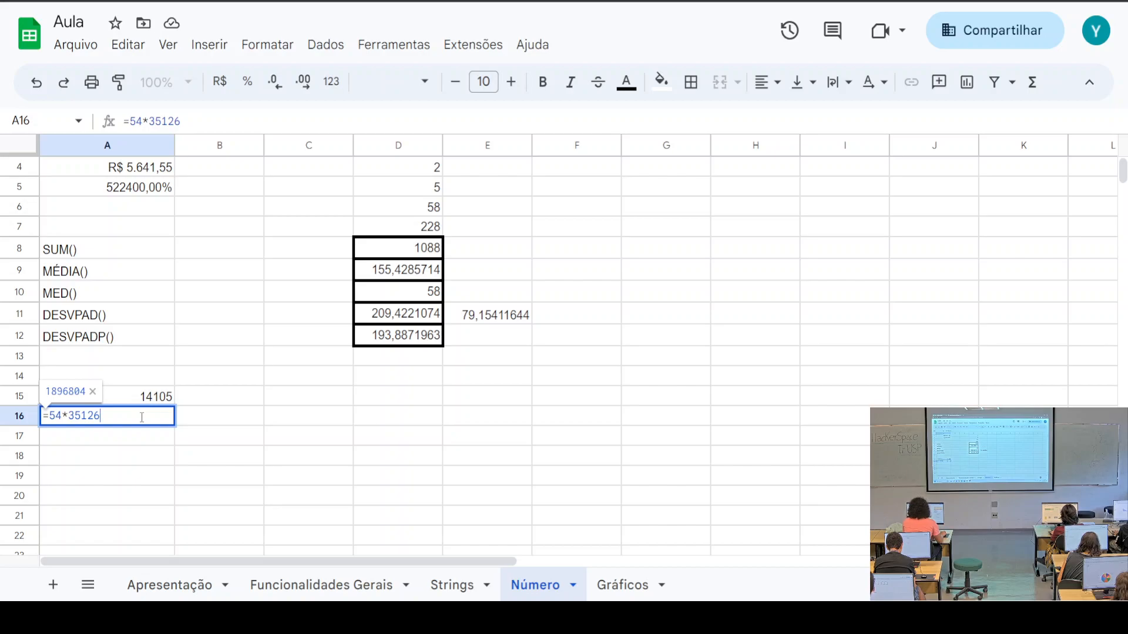
key("Return")
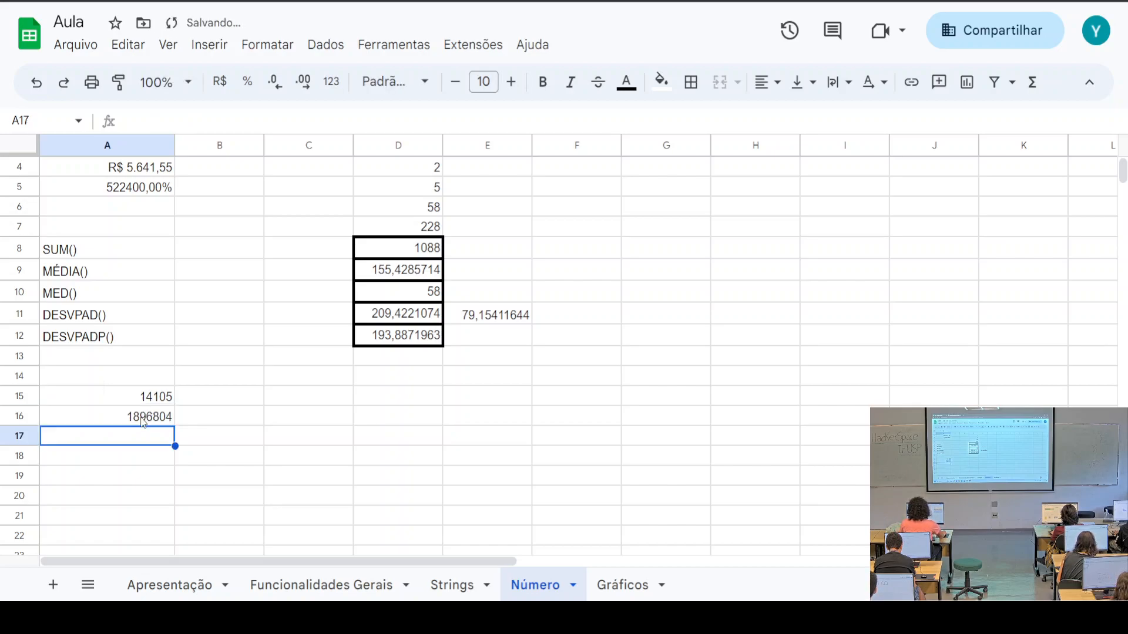
left_click(143, 422)
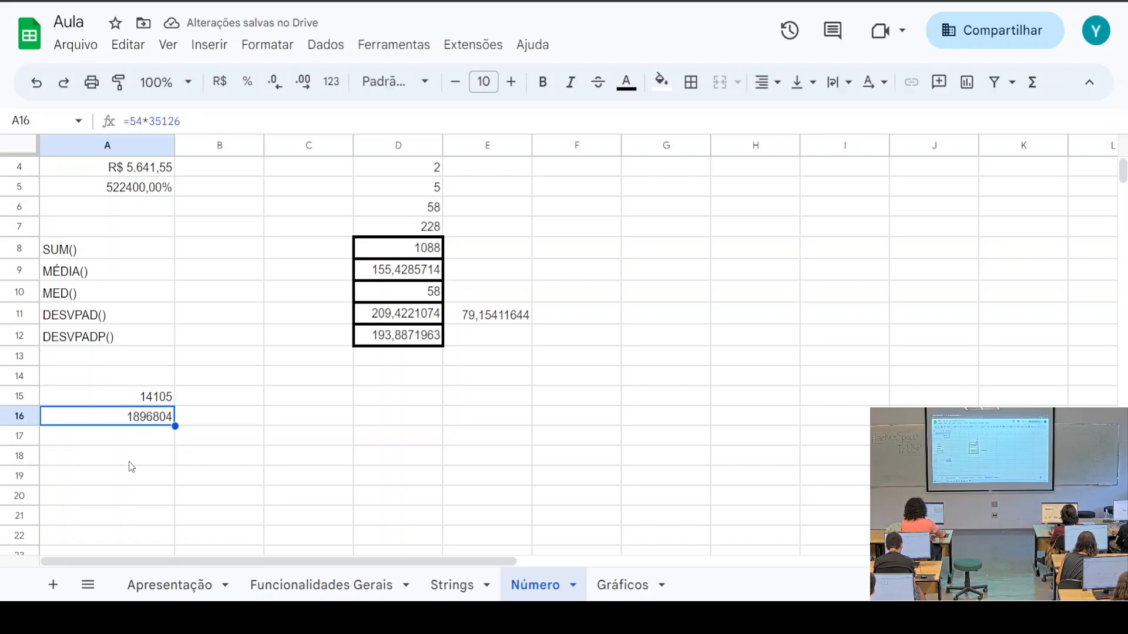
left_click(145, 444)
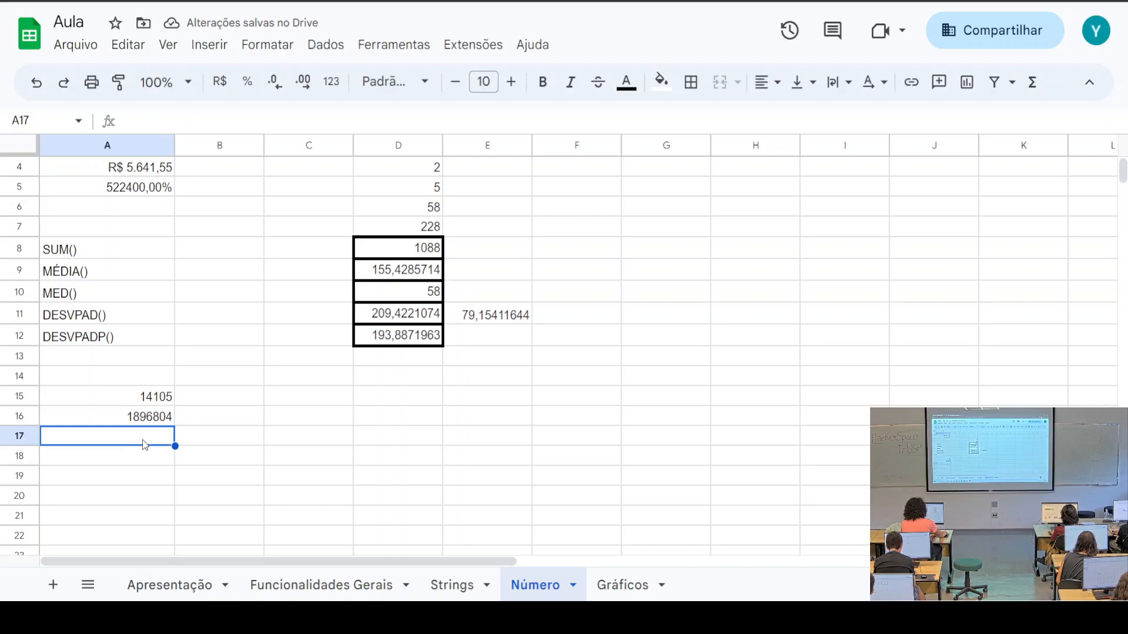
type("=")
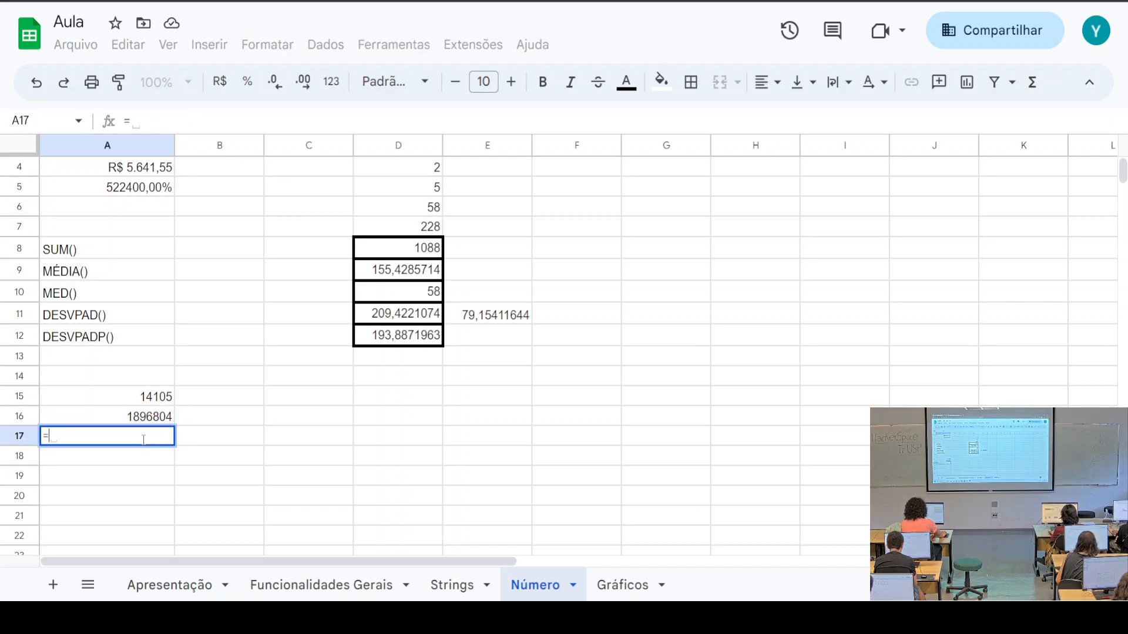
type("654")
type("/")
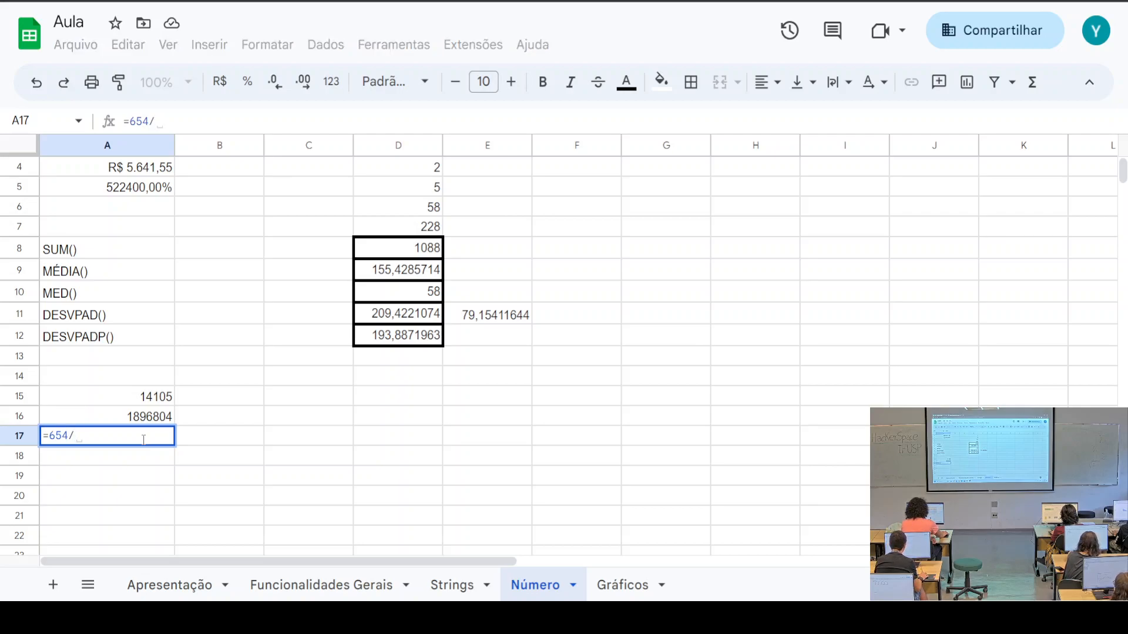
type("654")
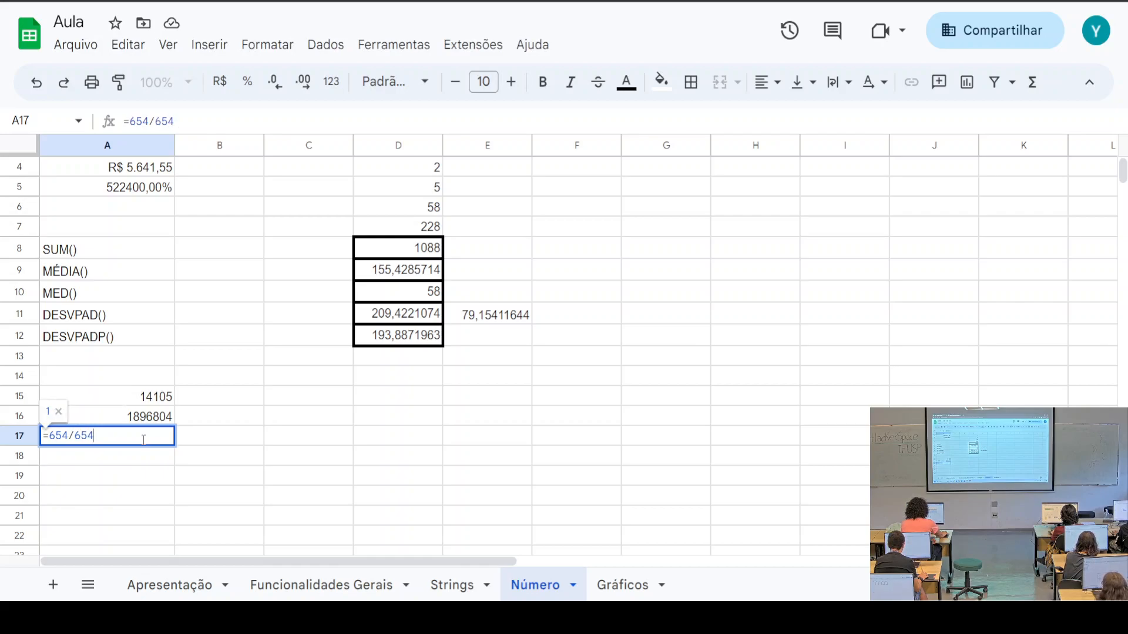
key("Return")
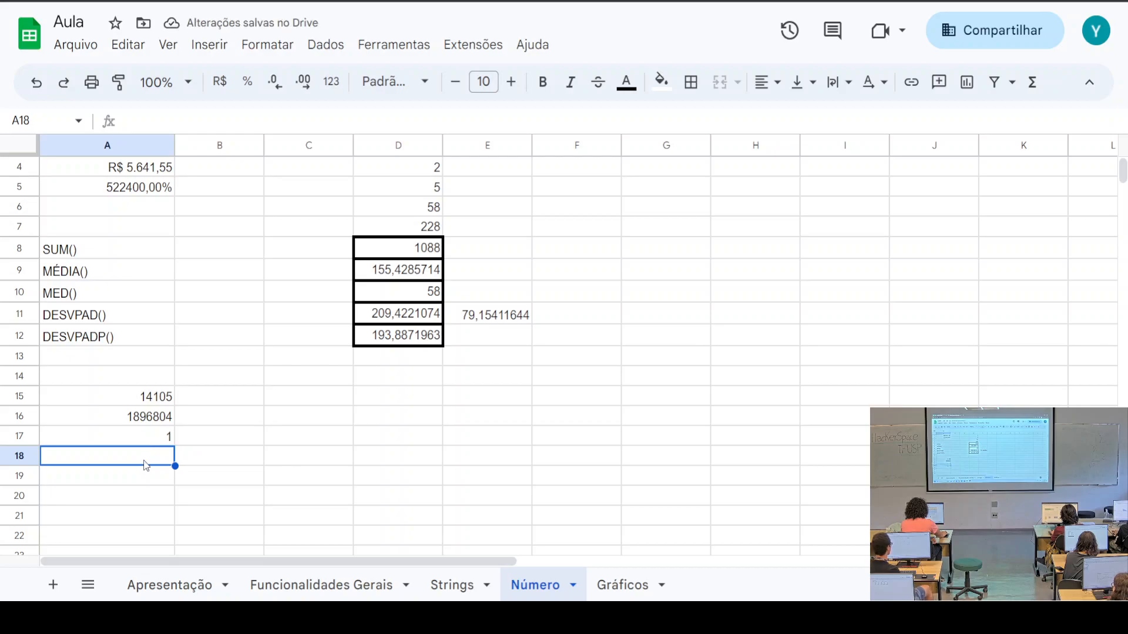
type("=")
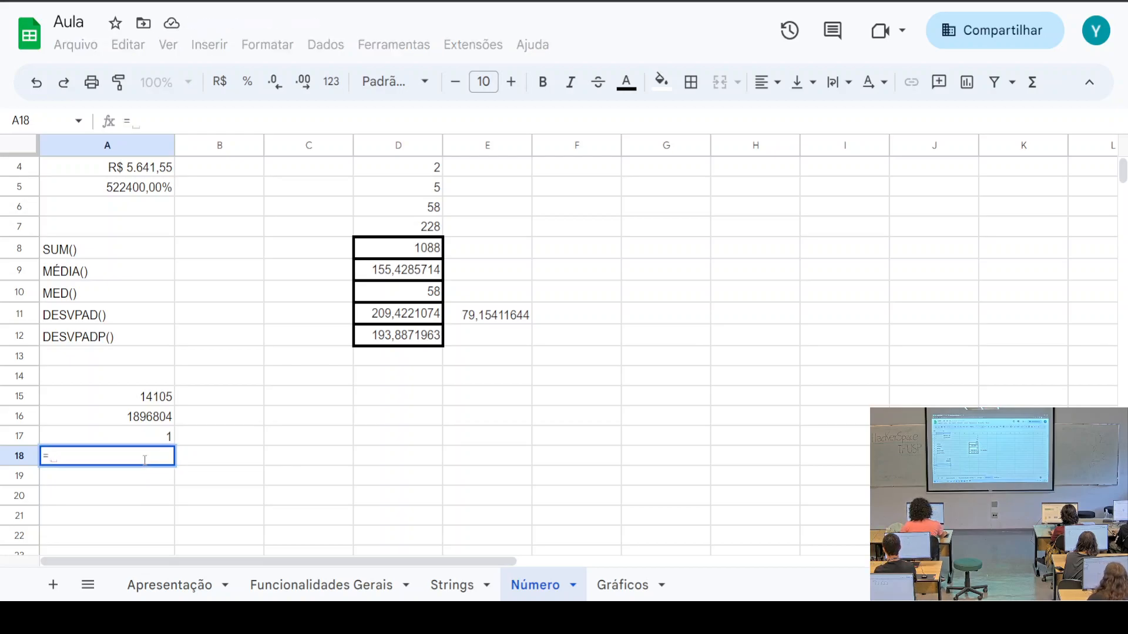
type("5156")
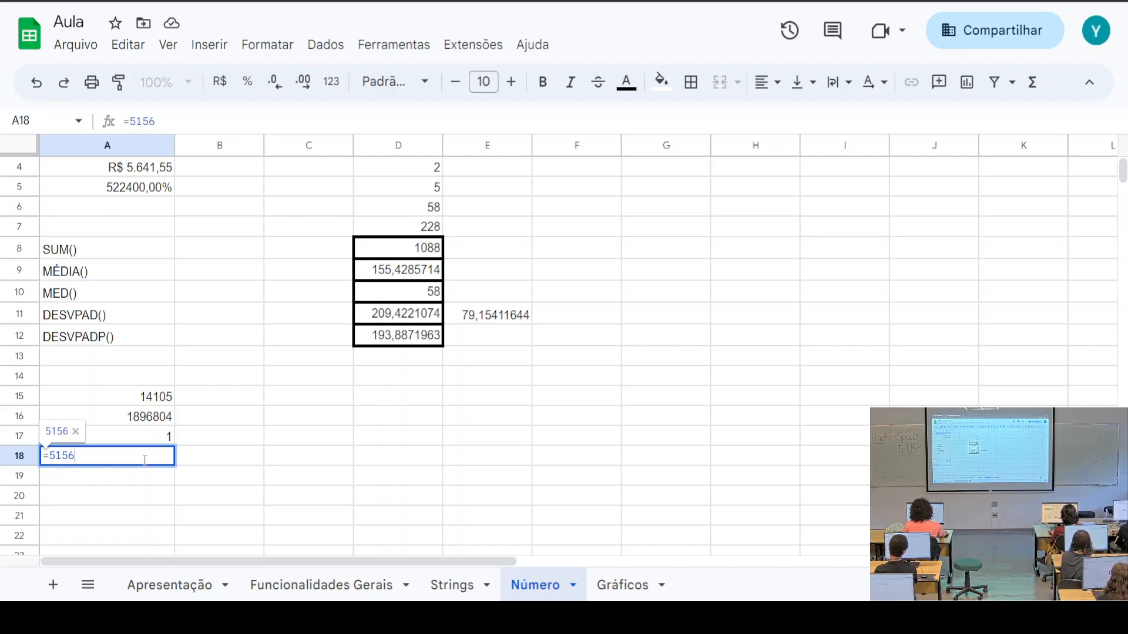
type("-")
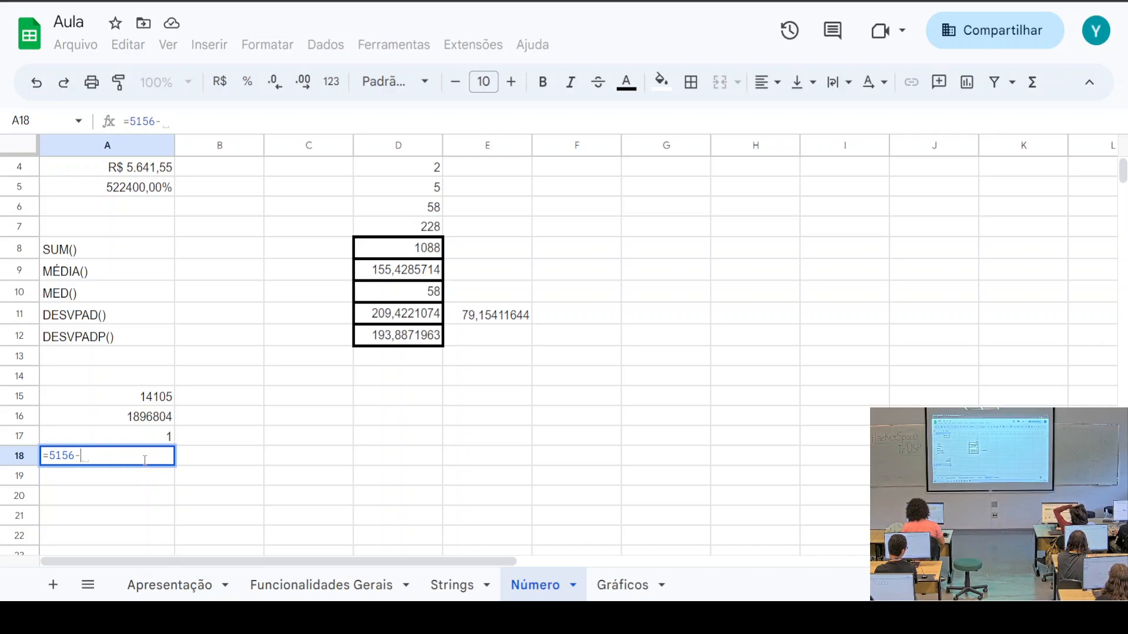
type("351")
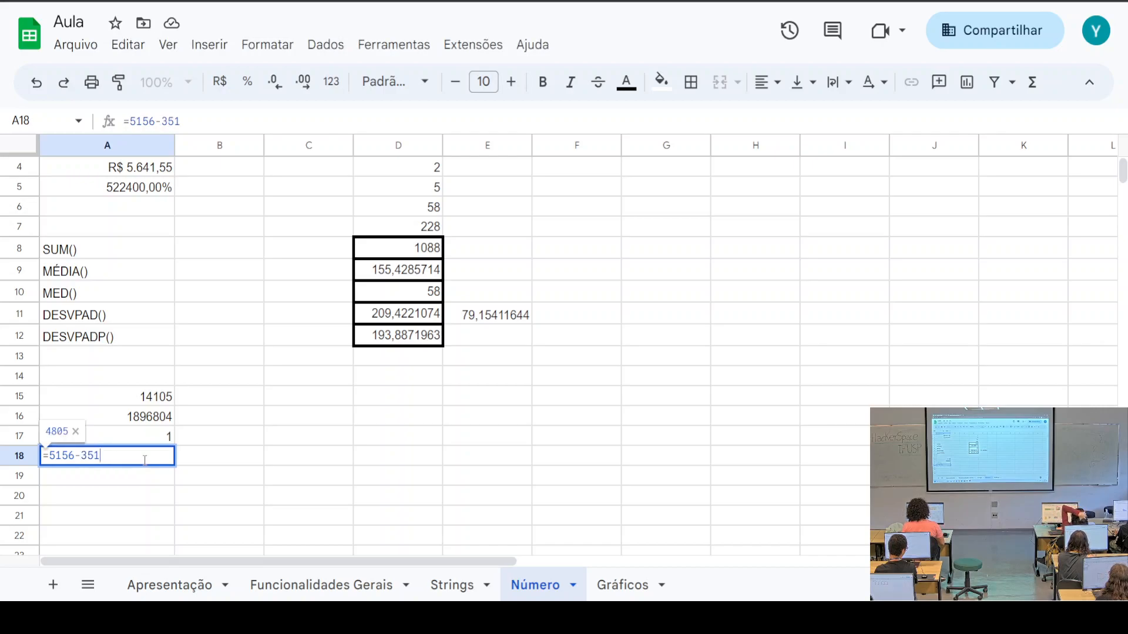
type("351")
key("Return")
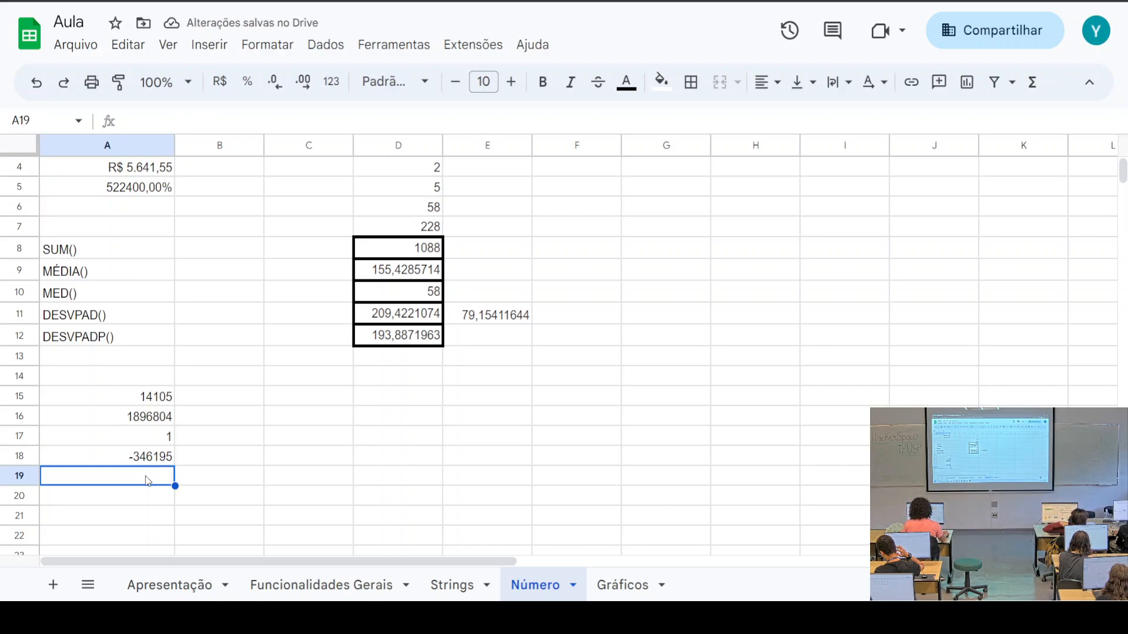
Edit A18's formula to =51.56-351351, which shows #ERRO!
key("ctrl+c")
left_click(141, 461)
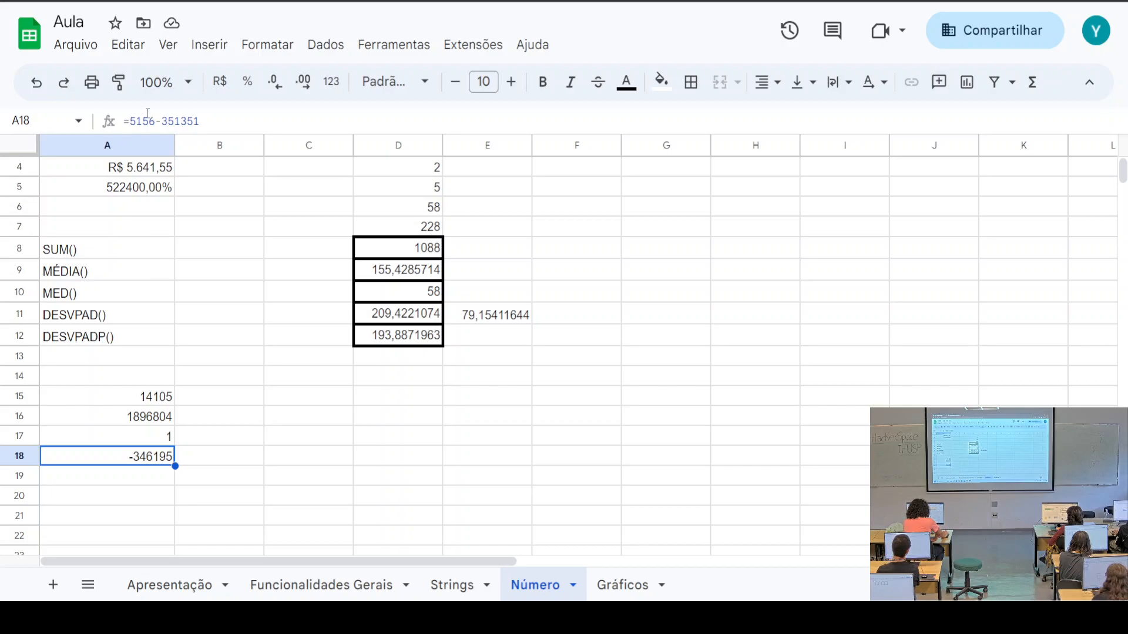
left_click_drag(130, 121, 155, 122)
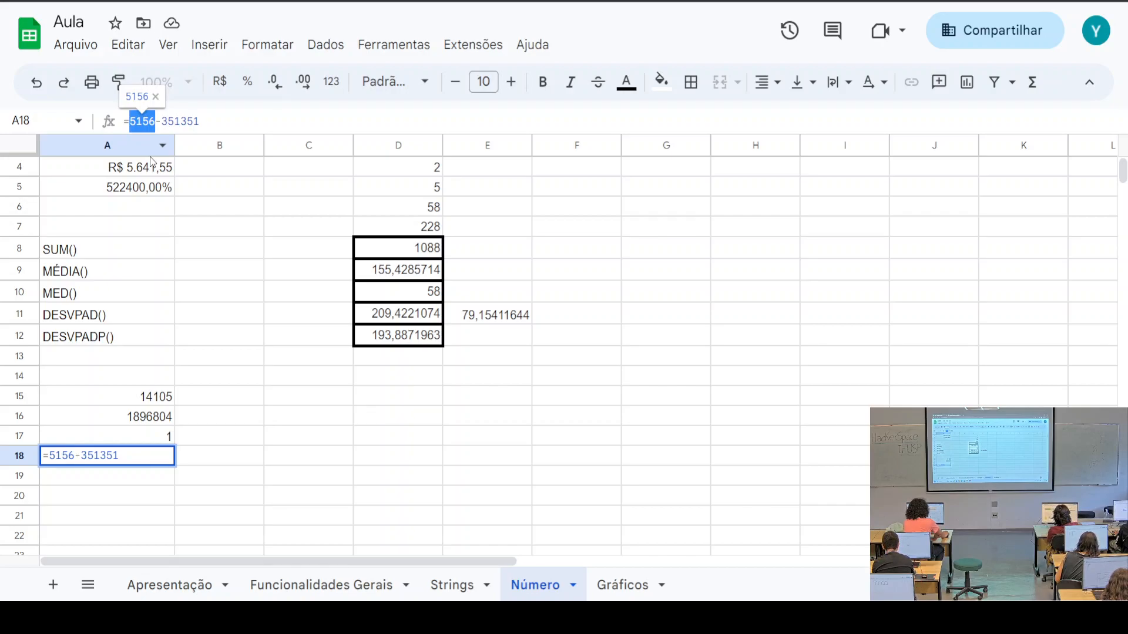
left_click(142, 122)
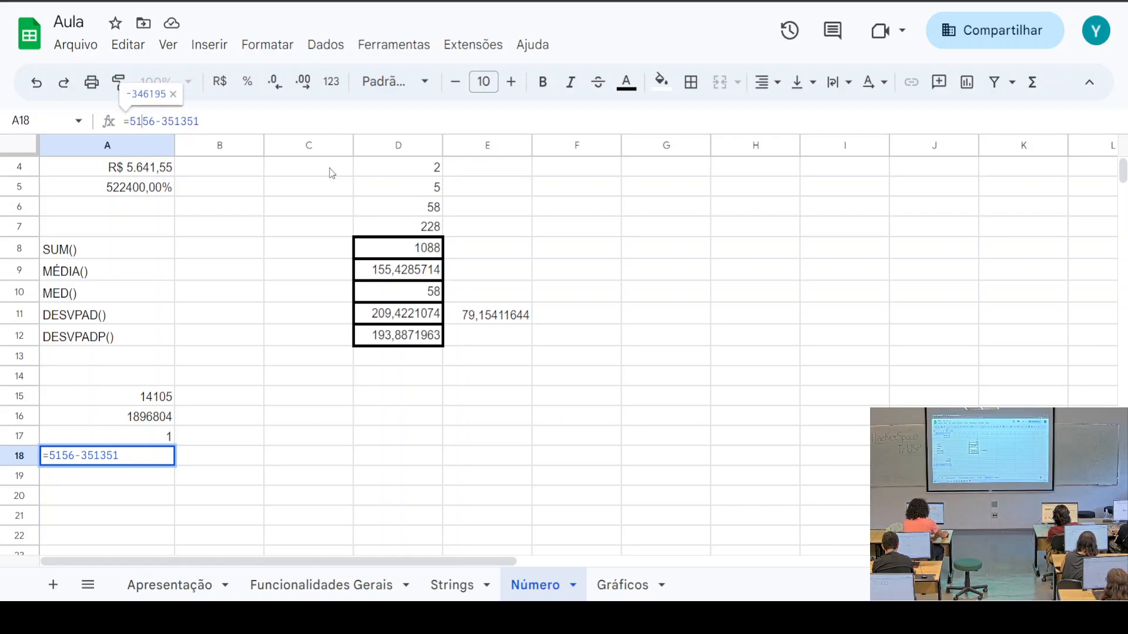
type(",")
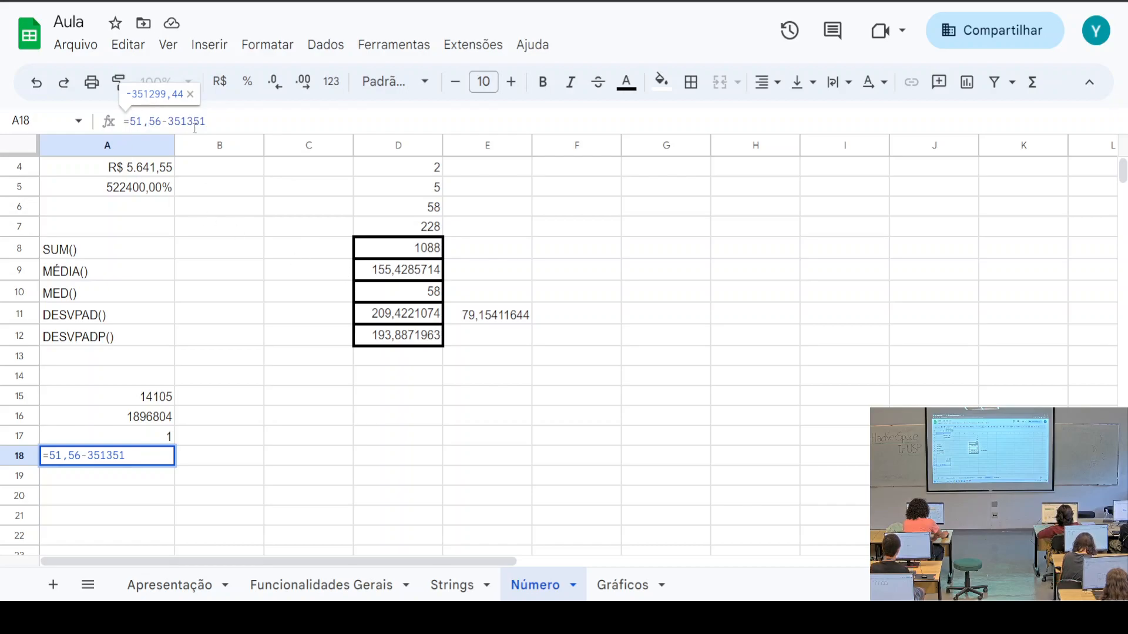
key("BackSpace")
type(".")
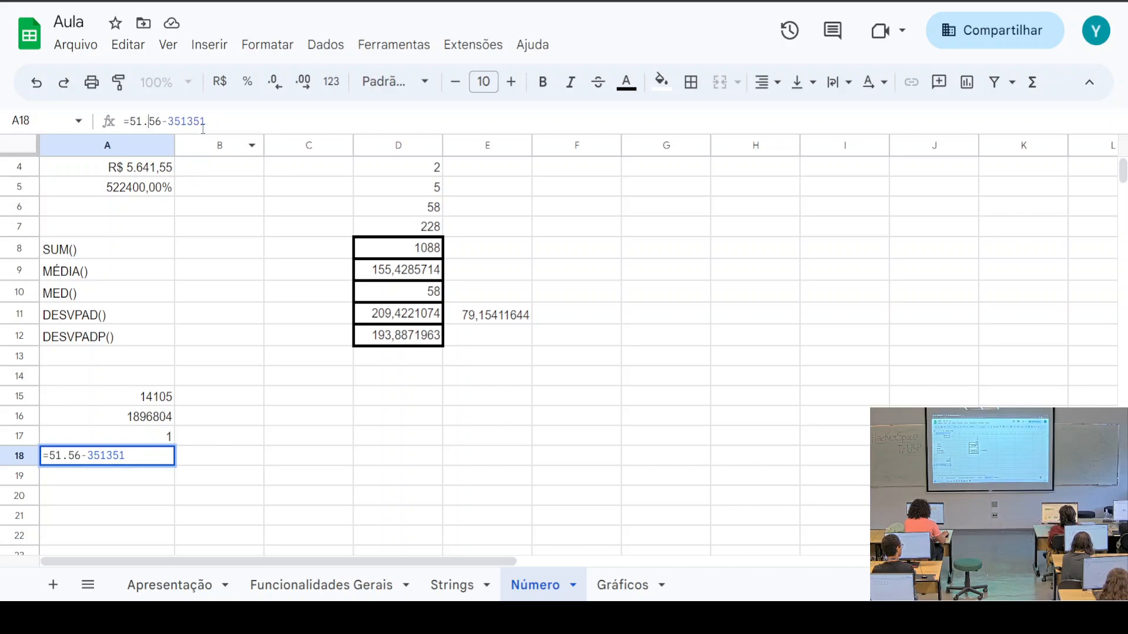
left_click(228, 437)
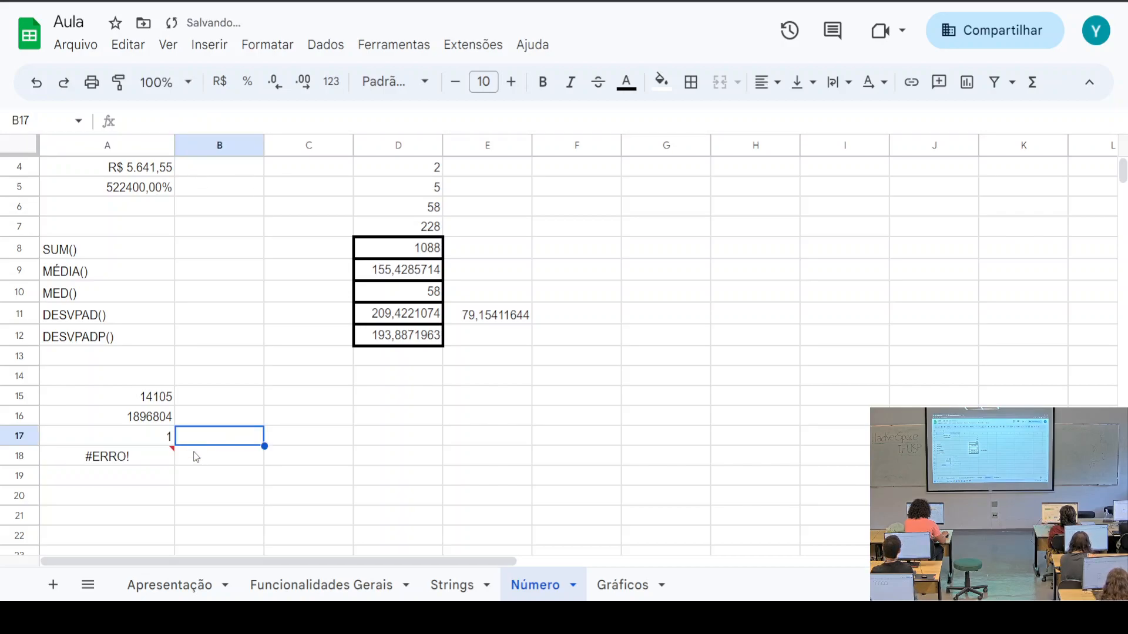
Change A18's formula to =51,56-351351 with a decimal comma, giving -351299,44
left_click(152, 465)
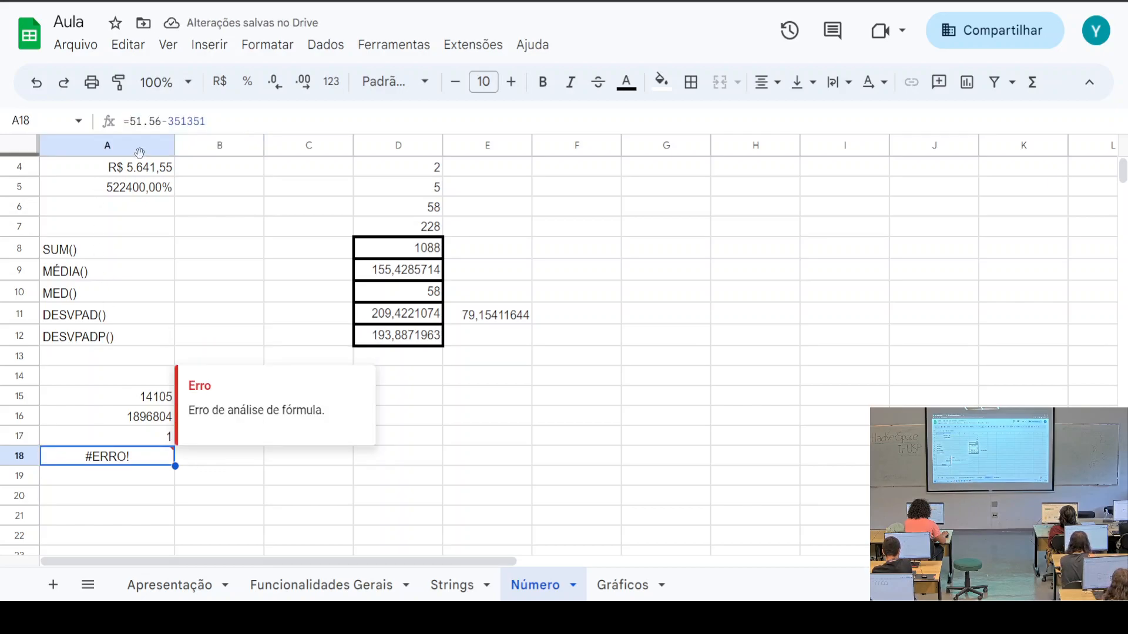
left_click(148, 121)
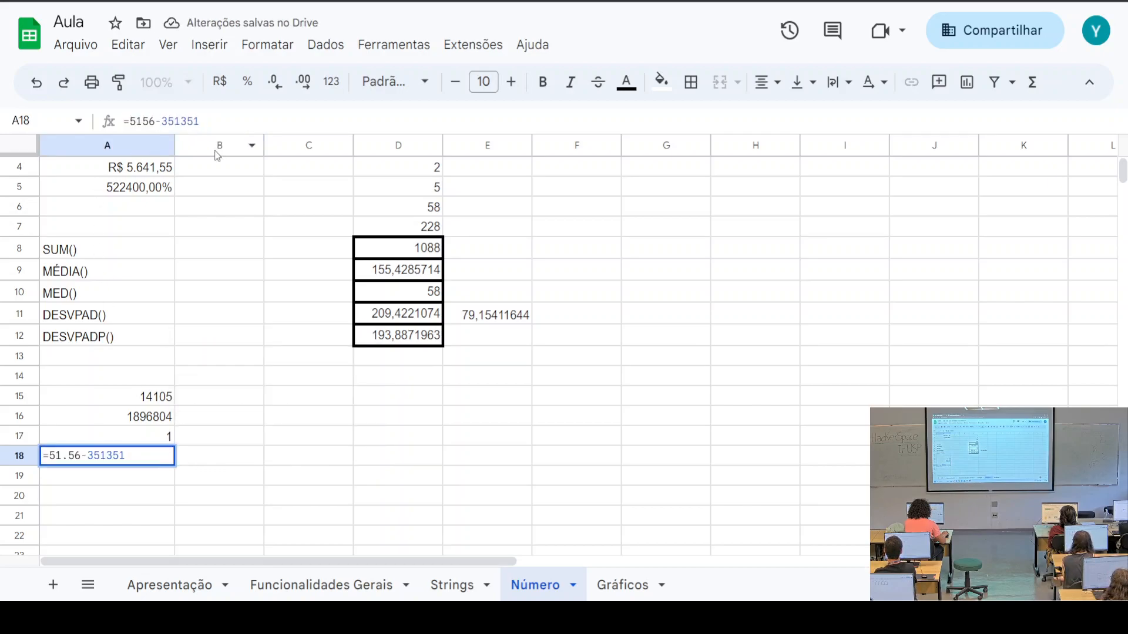
key("BackSpace")
type(",")
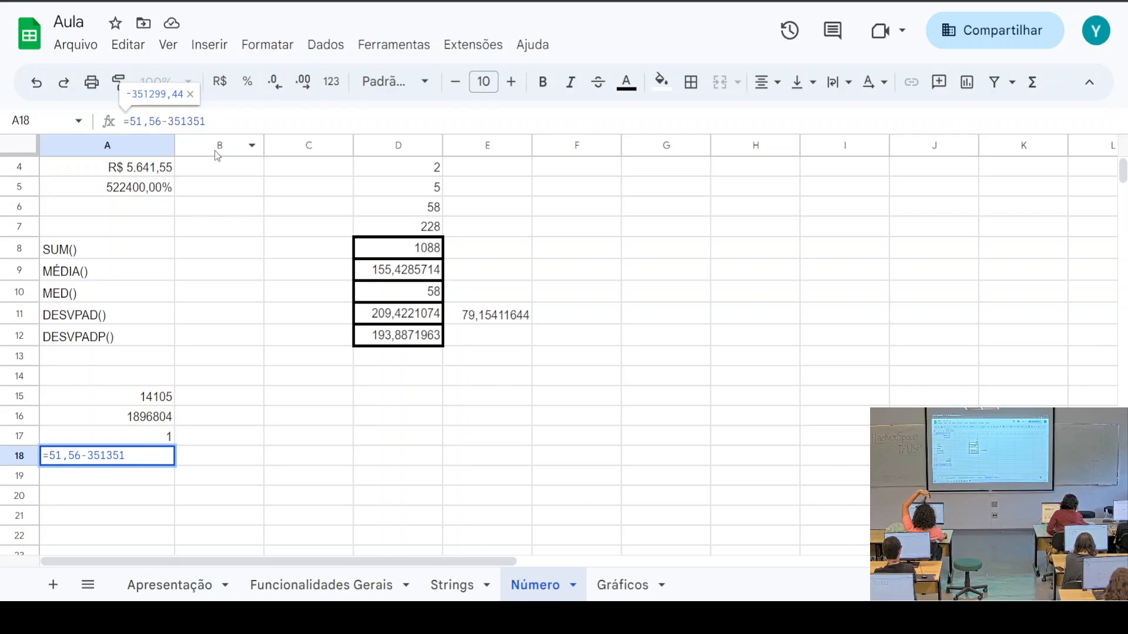
left_click(163, 482)
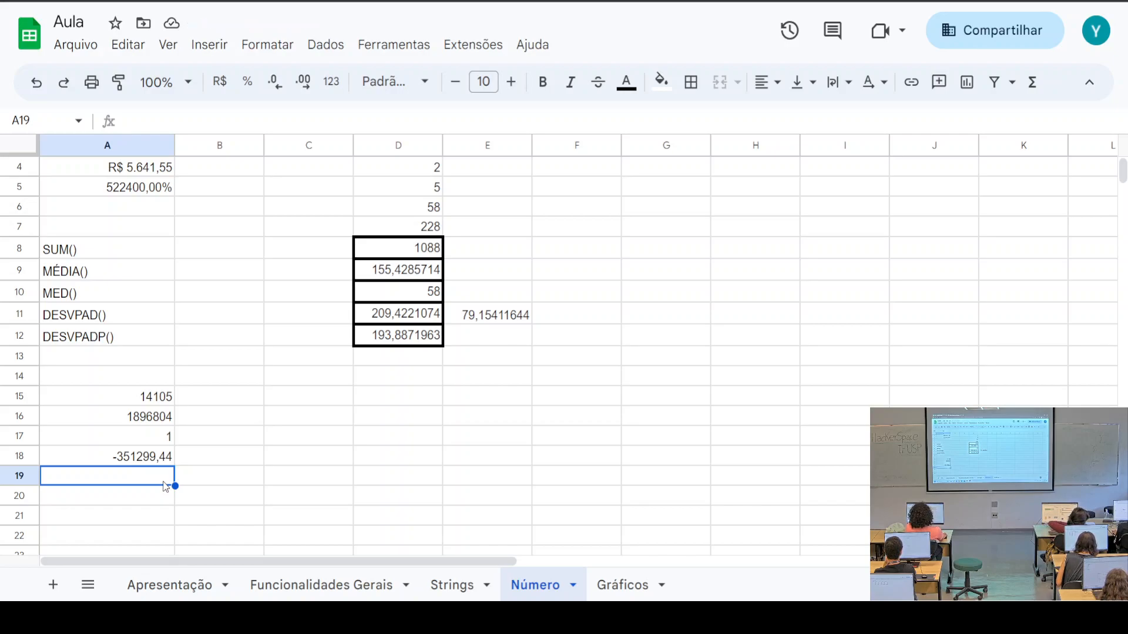
Enter =2^5 in A19, showing 32
type("=")
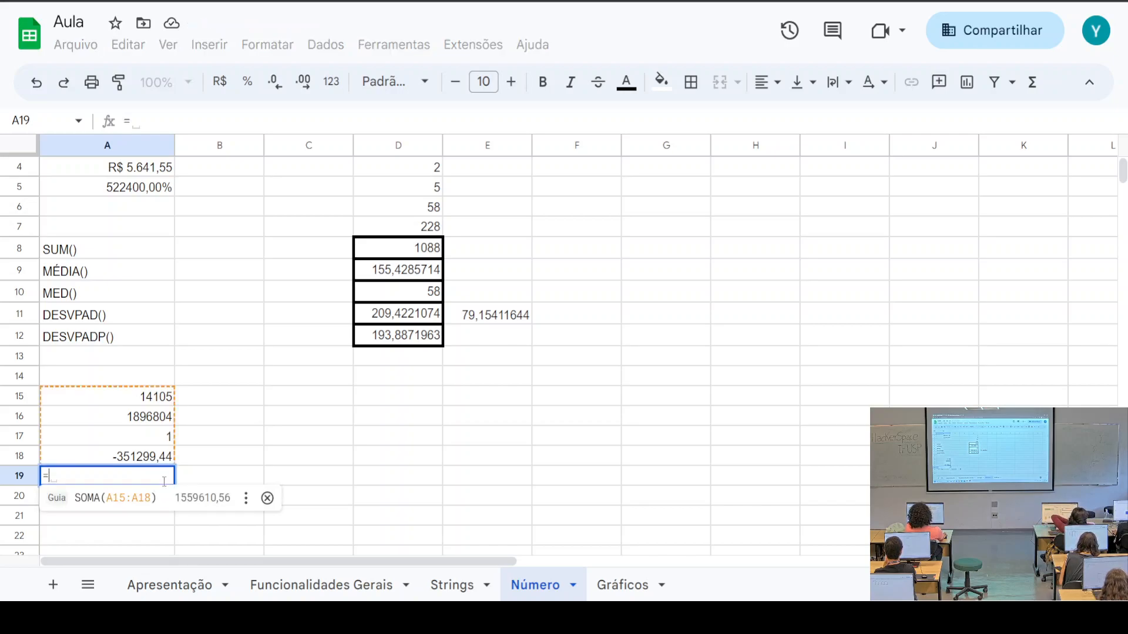
type("2")
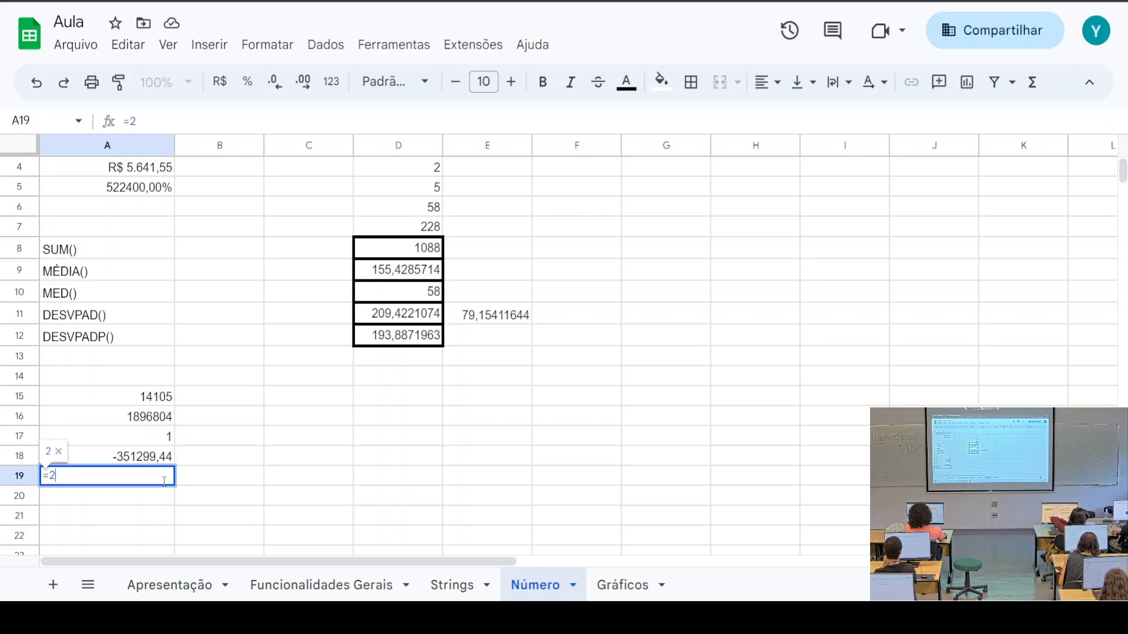
type("^")
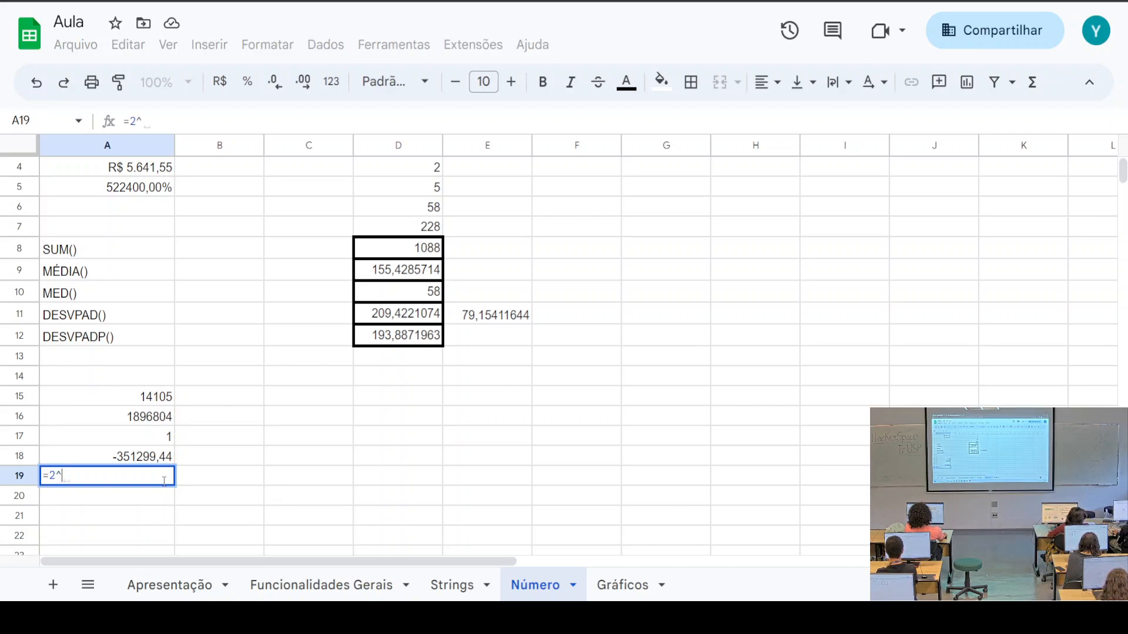
type("56")
key("BackSpace")
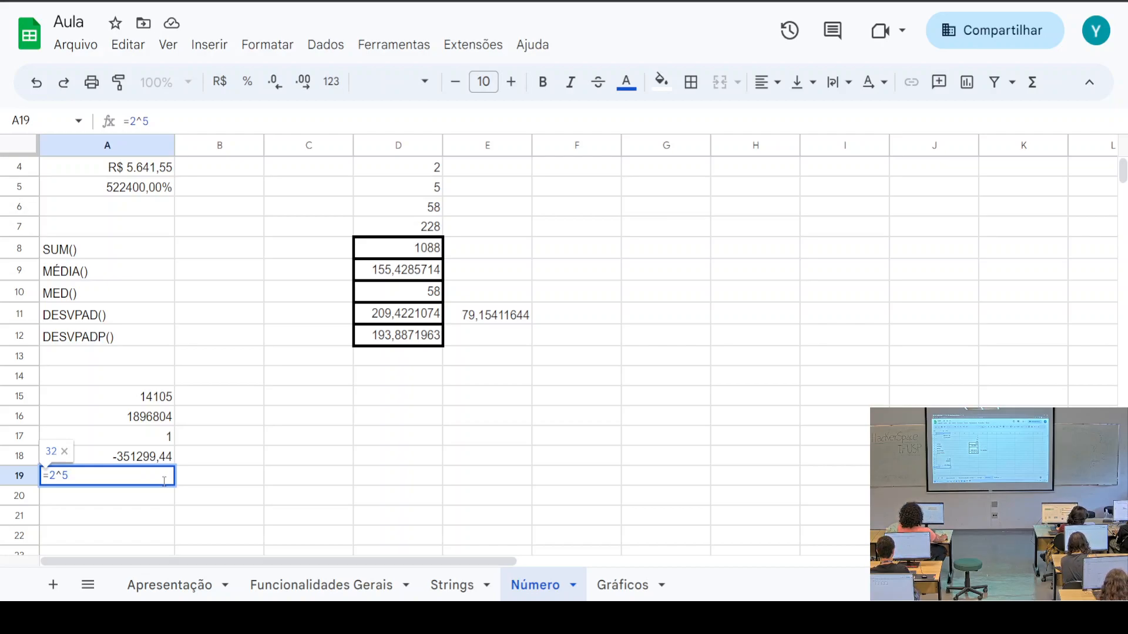
key("Return")
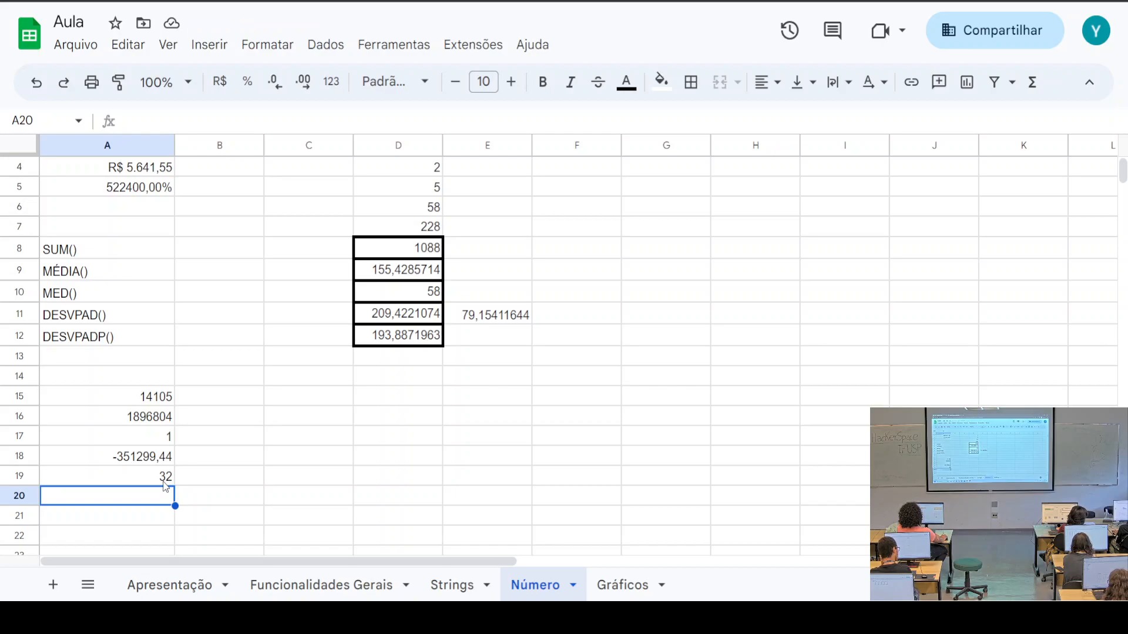
Edit E11's =D11/RAIZ(7) formula and recommit it unchanged, still showing 79,15411644
left_click(501, 317)
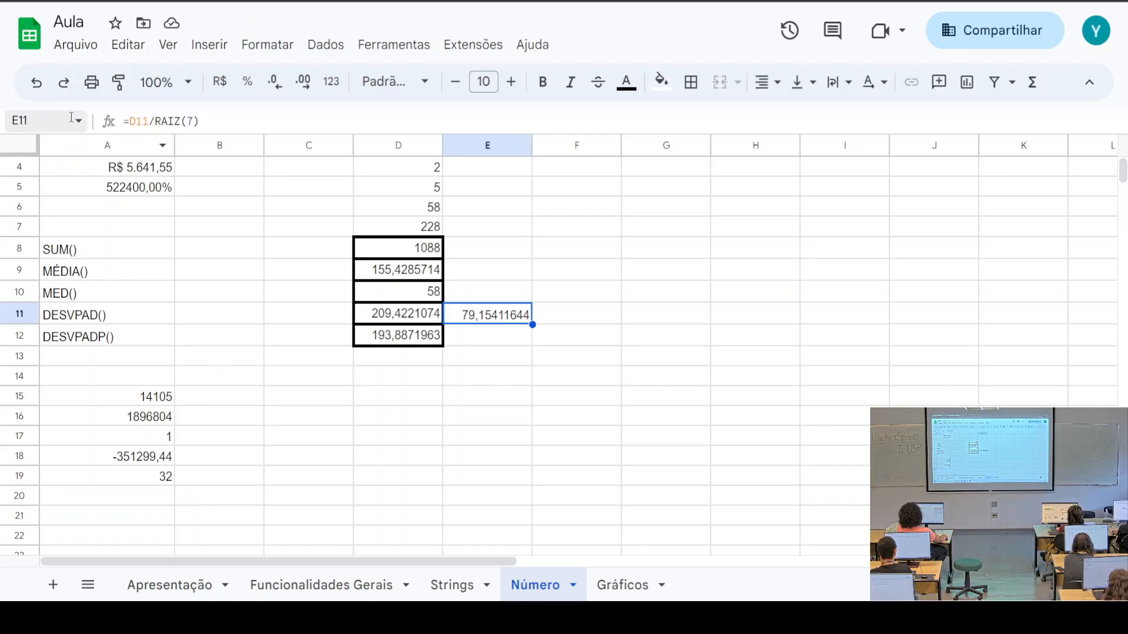
left_click(167, 121)
double_click(167, 121)
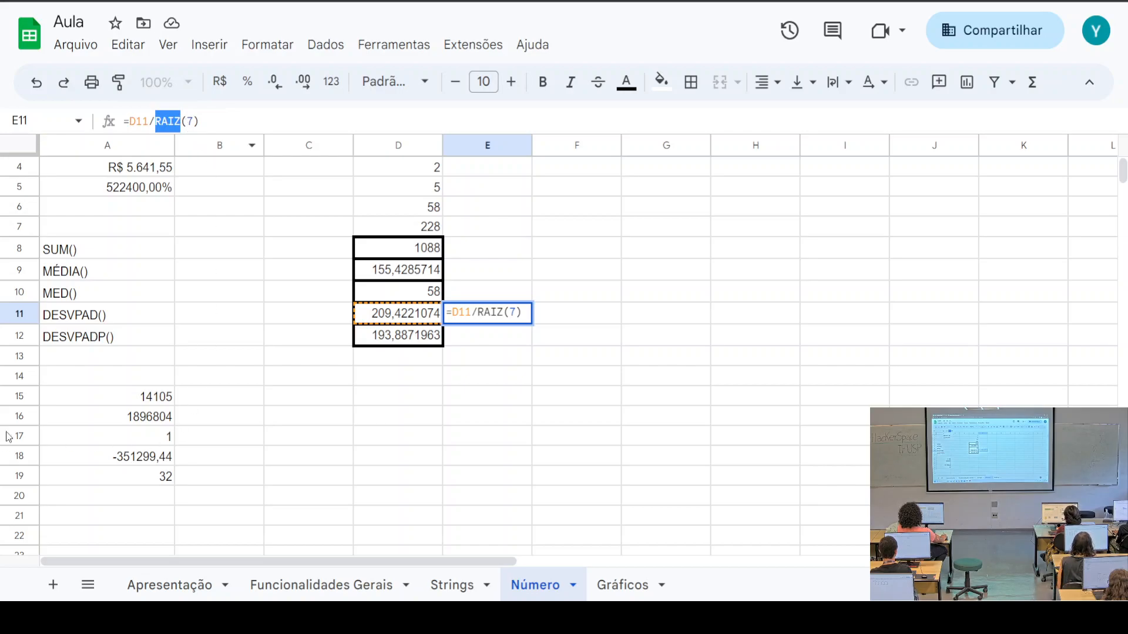
left_click(161, 479)
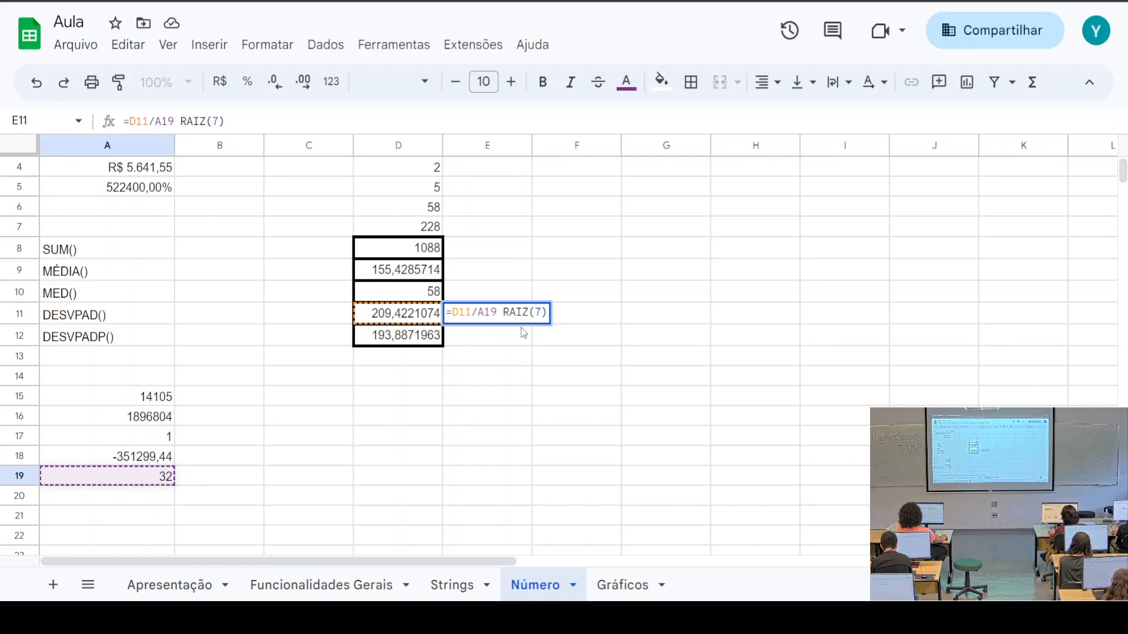
key("BackSpace")
key("BackSpace")
key("BackSpace")
key("Return")
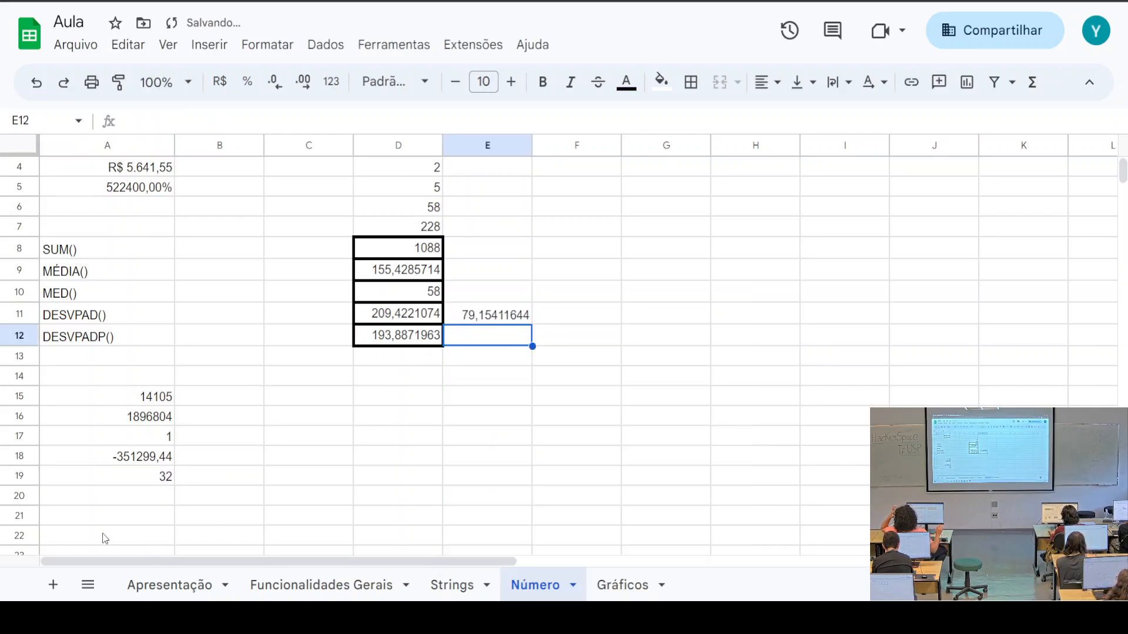
left_click(117, 480)
Change A19's formula to =2^(1/2) so it computes the square root of 2
left_click(152, 120)
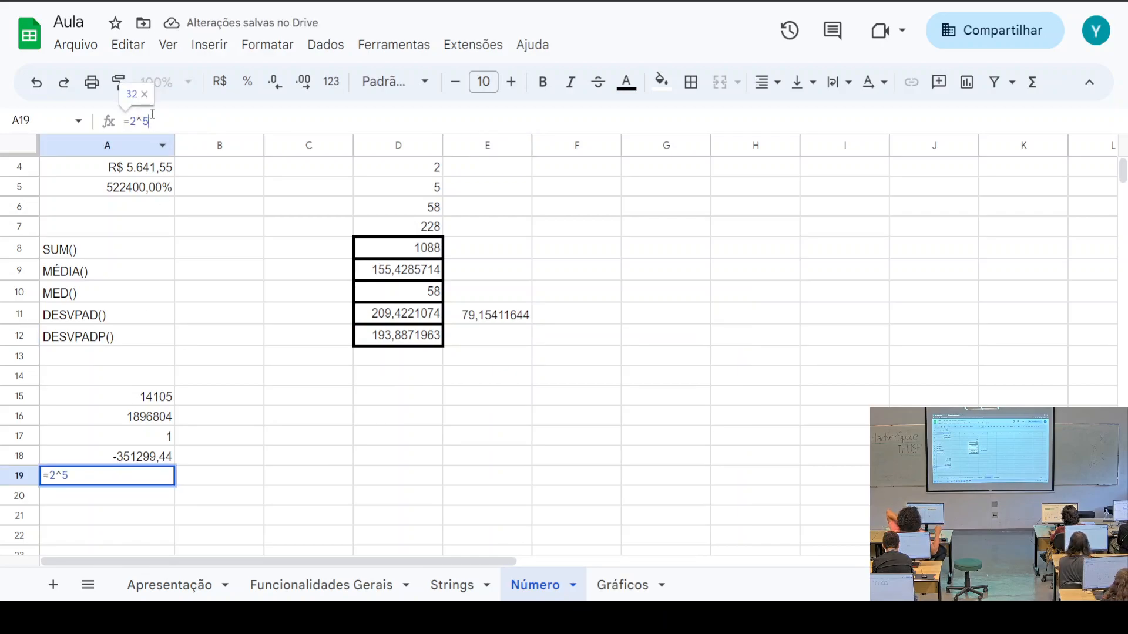
key("BackSpace")
type("1/2")
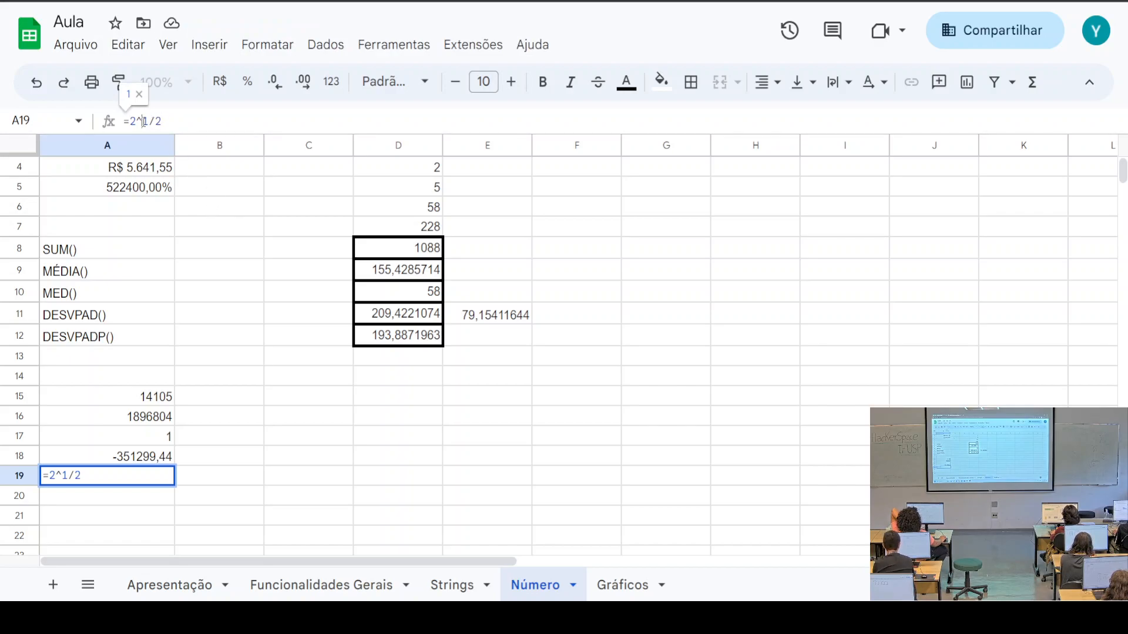
left_click_drag(148, 121, 155, 122)
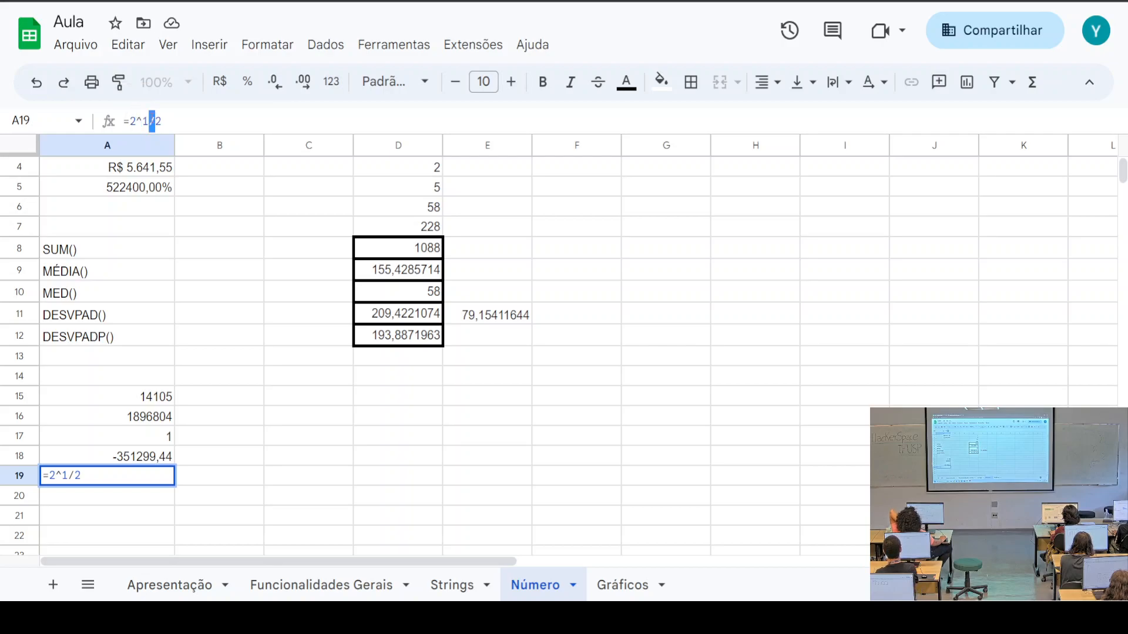
left_click(144, 120)
type("(")
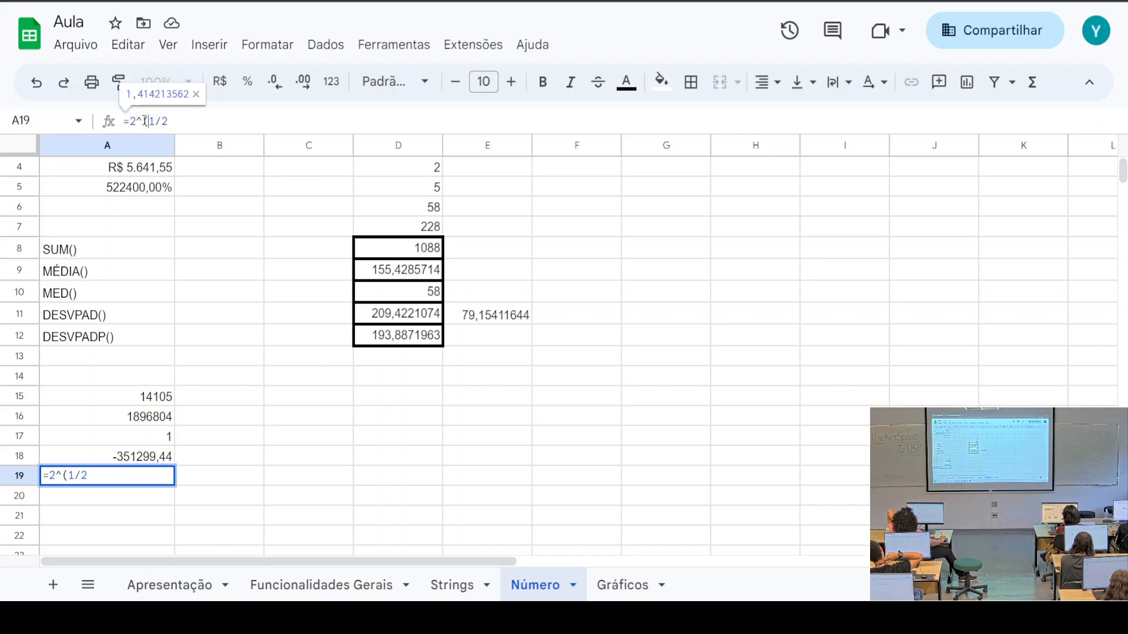
key("End")
type(")")
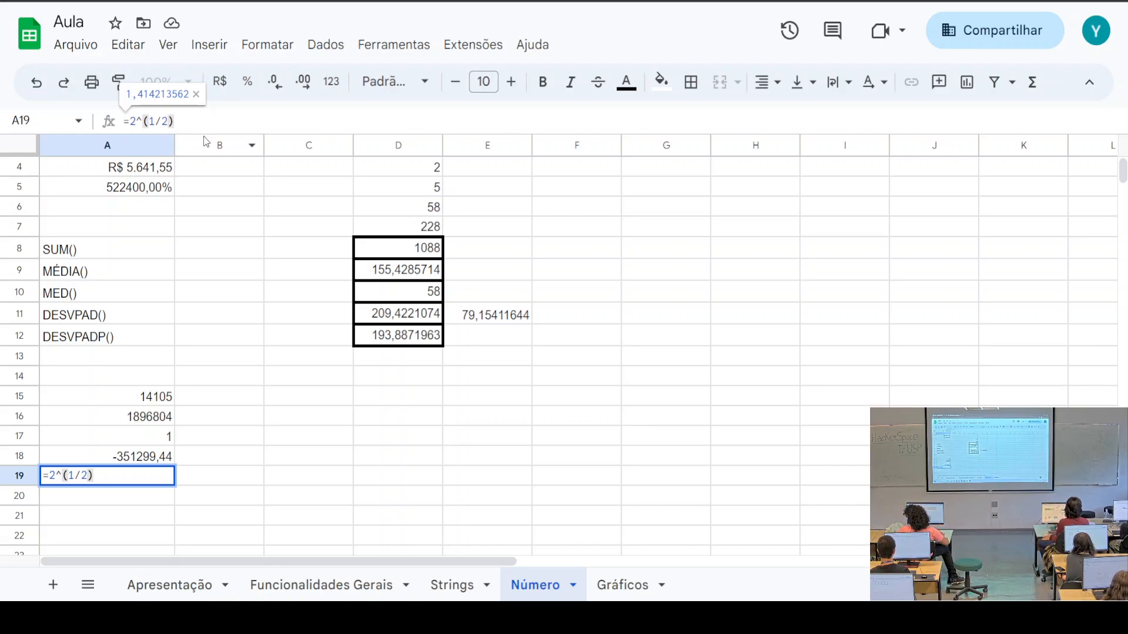
left_click(213, 483)
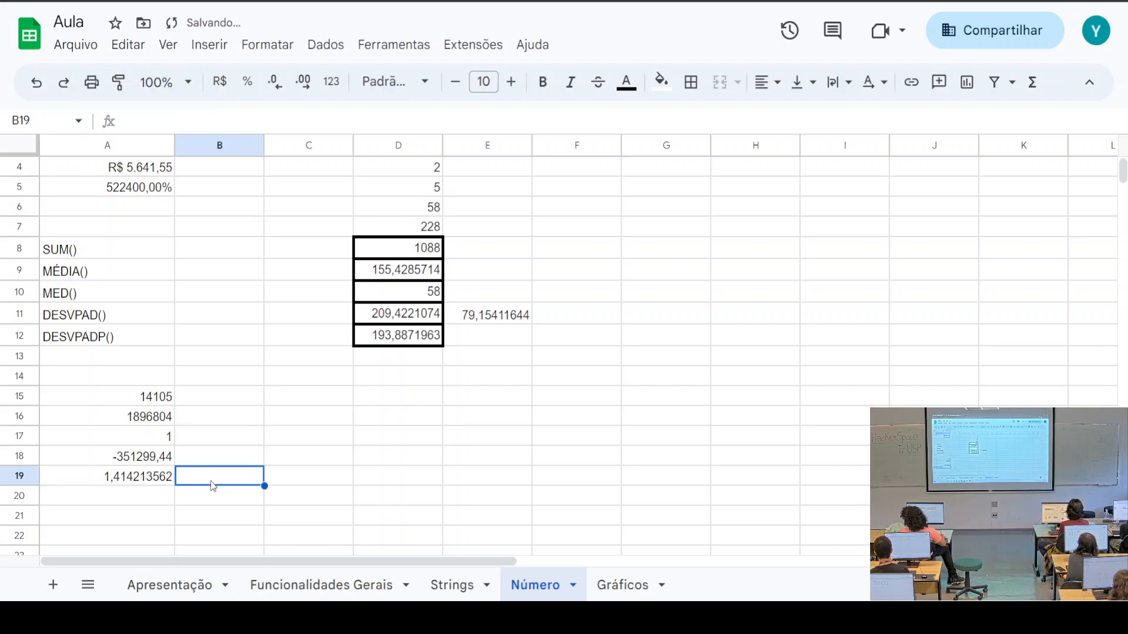
Review the results in A15–A19 and the function labels SUM(), MÉDIA(), DESVPAD(), DESVPADP() above
left_click(141, 473)
left_click(146, 454)
key("Up")
key("Up")
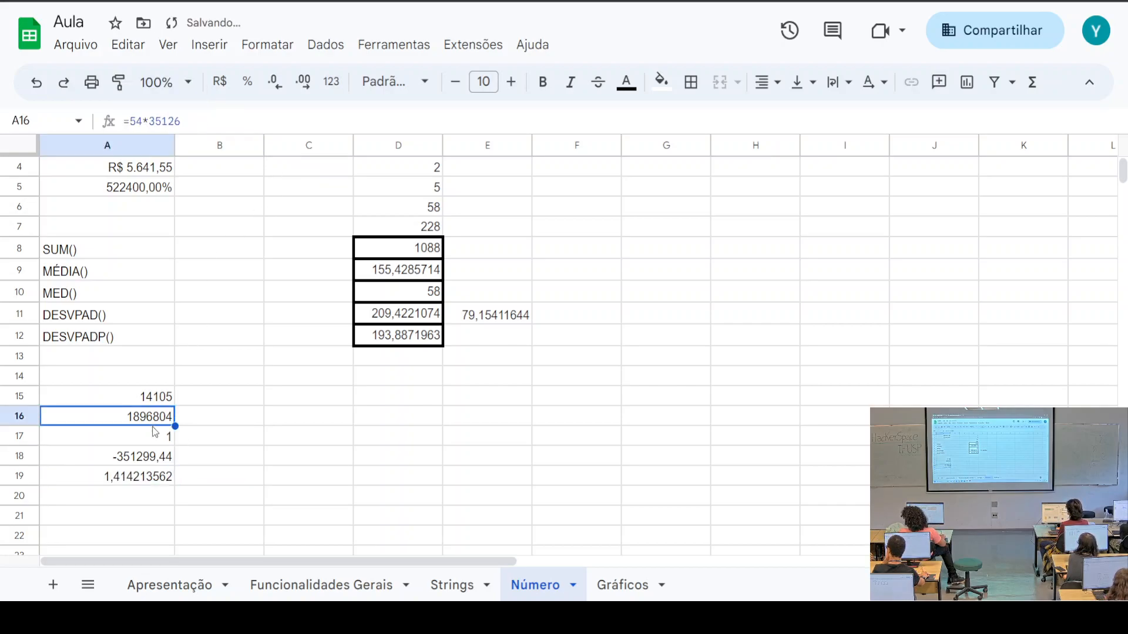
key("Up")
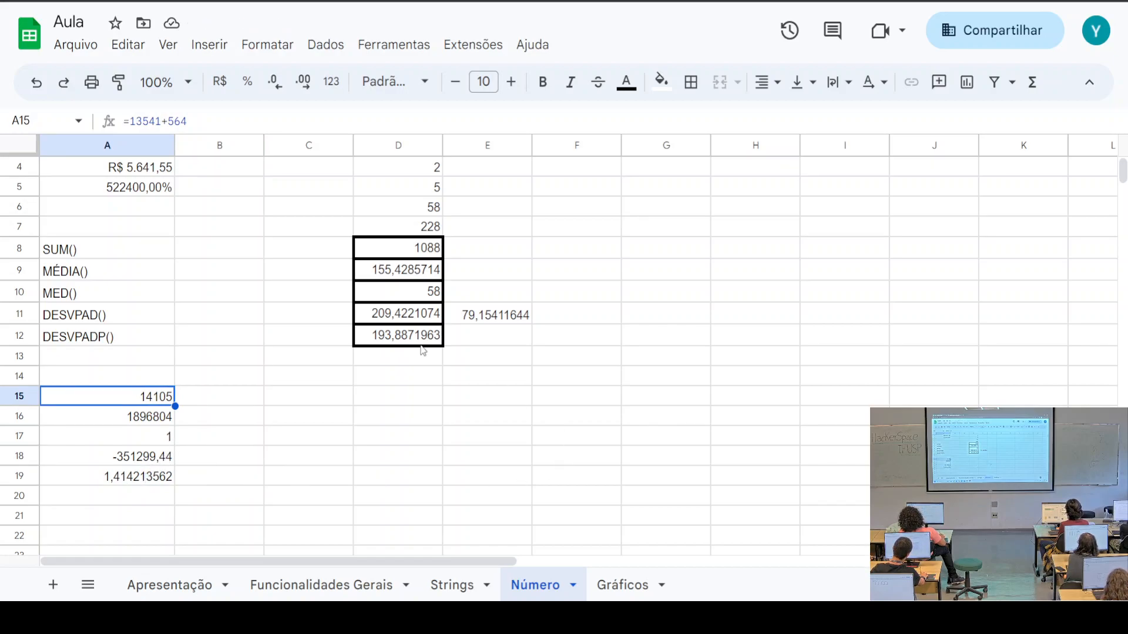
scroll(421, 353, "up", 2)
left_click(71, 311)
left_click(76, 332)
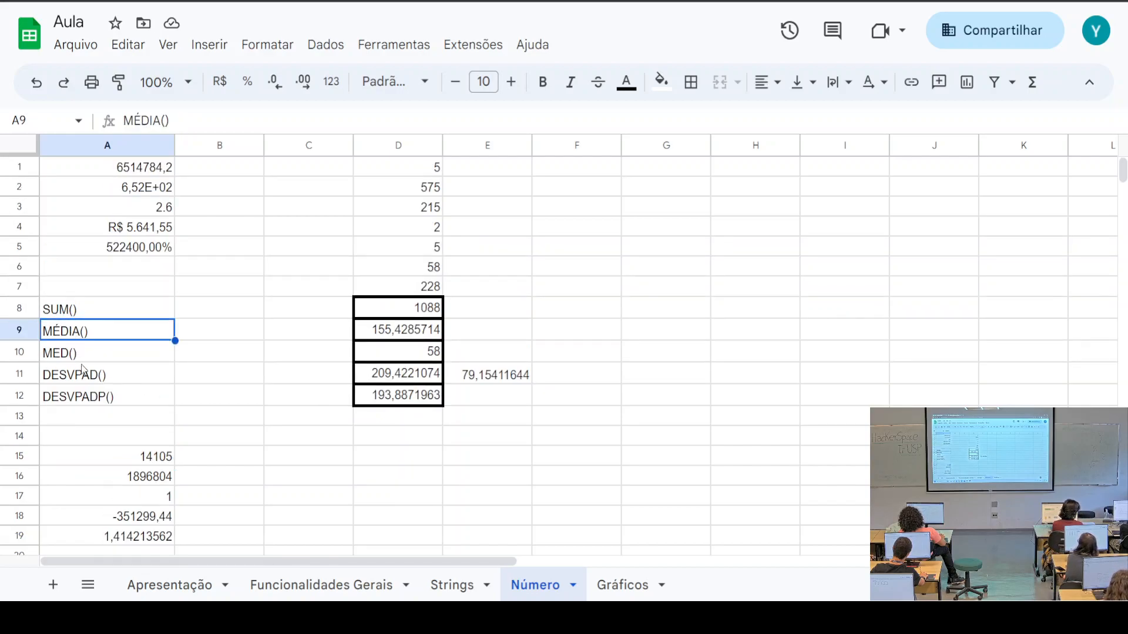
left_click(82, 375)
left_click(105, 395)
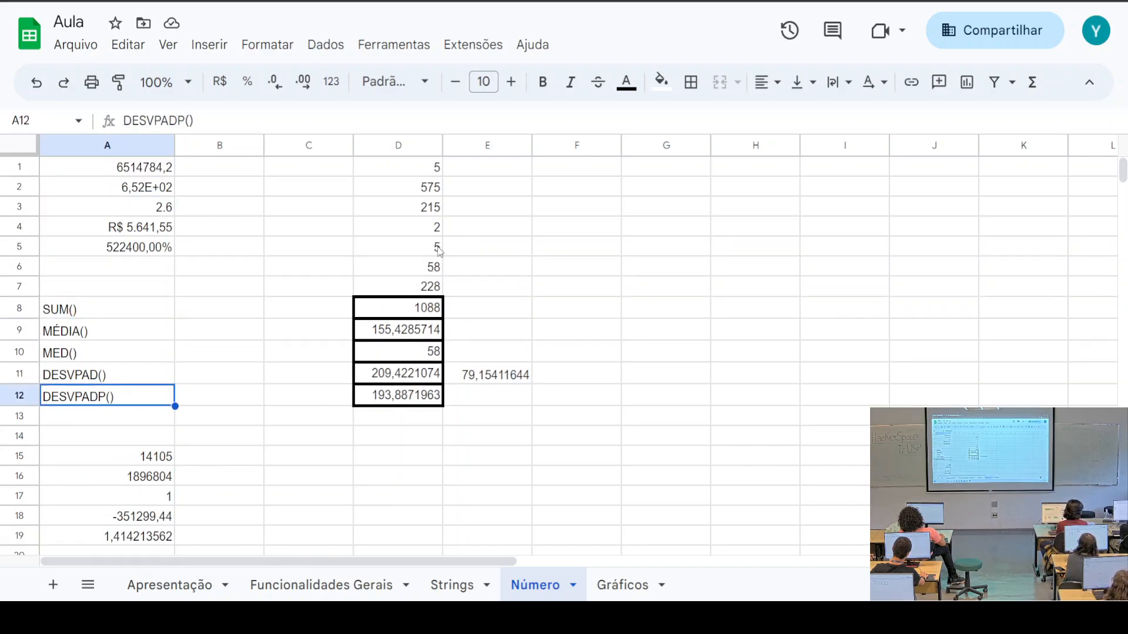
On the Gráficos sheet, select the mass and extension data in G2:H29
left_click(623, 584)
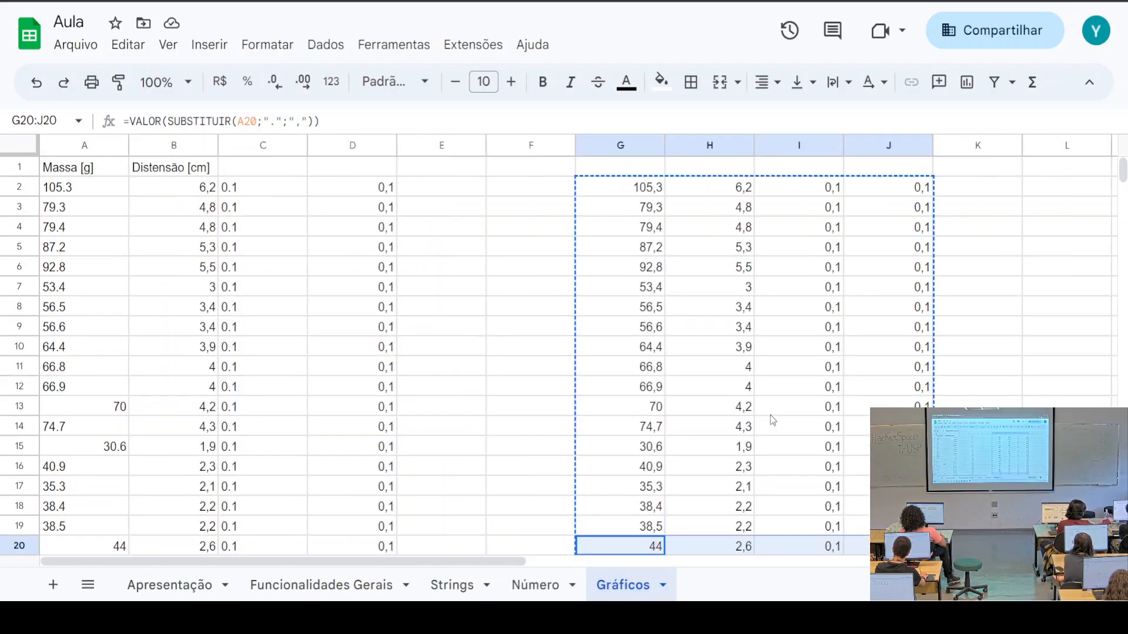
left_click(442, 406)
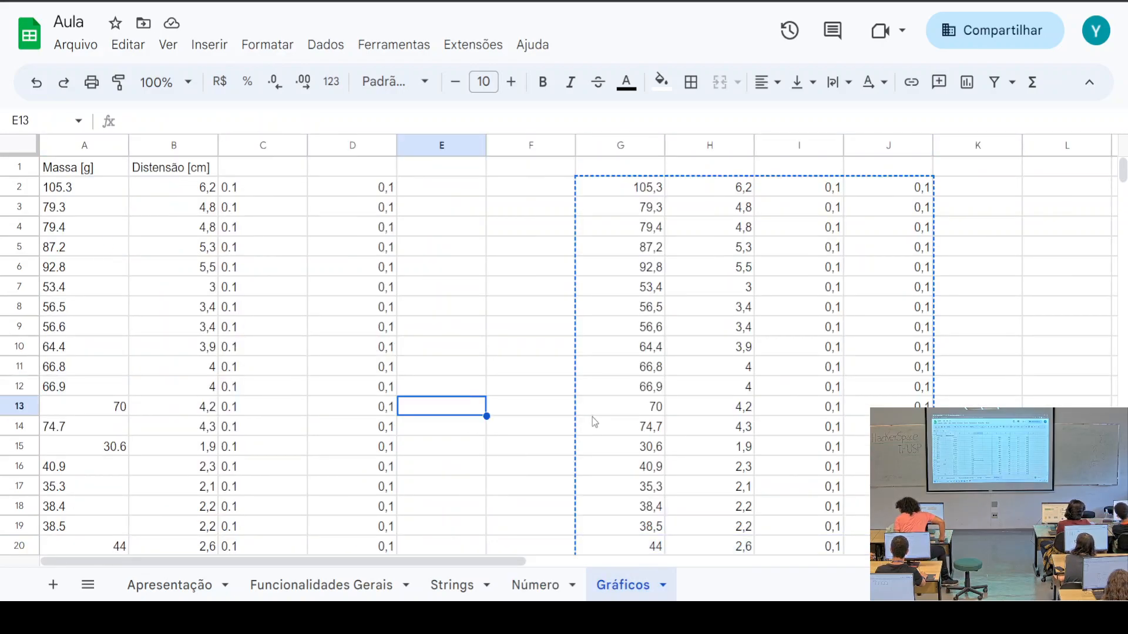
scroll(602, 425, "down", 9)
scroll(608, 425, "up", 6)
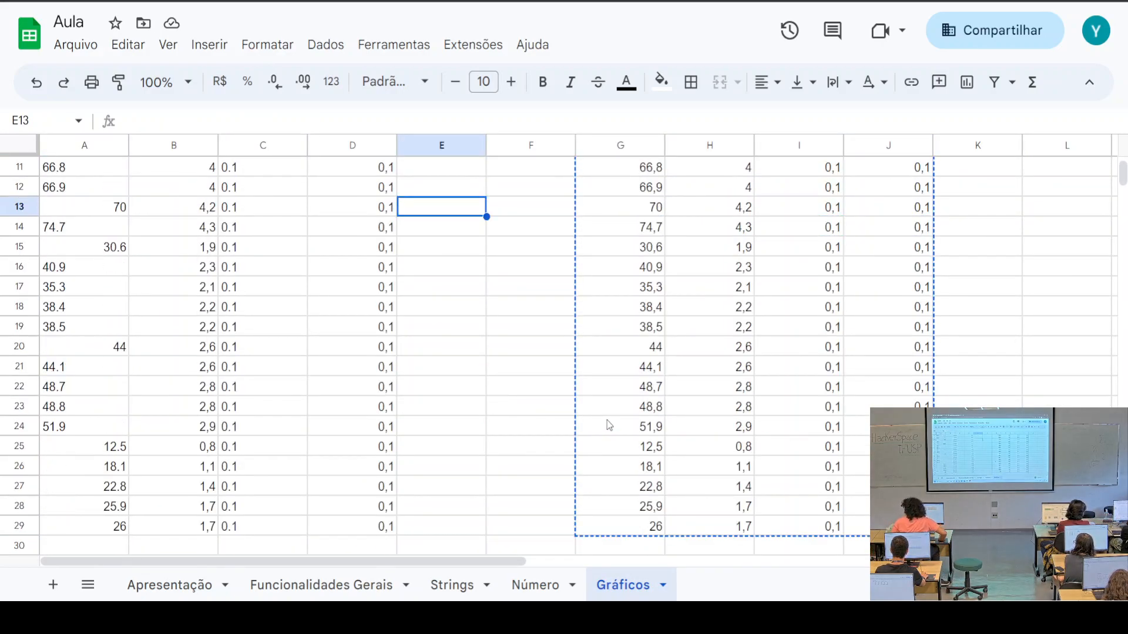
scroll(609, 426, "up", 3)
left_click_drag(625, 188, 711, 187)
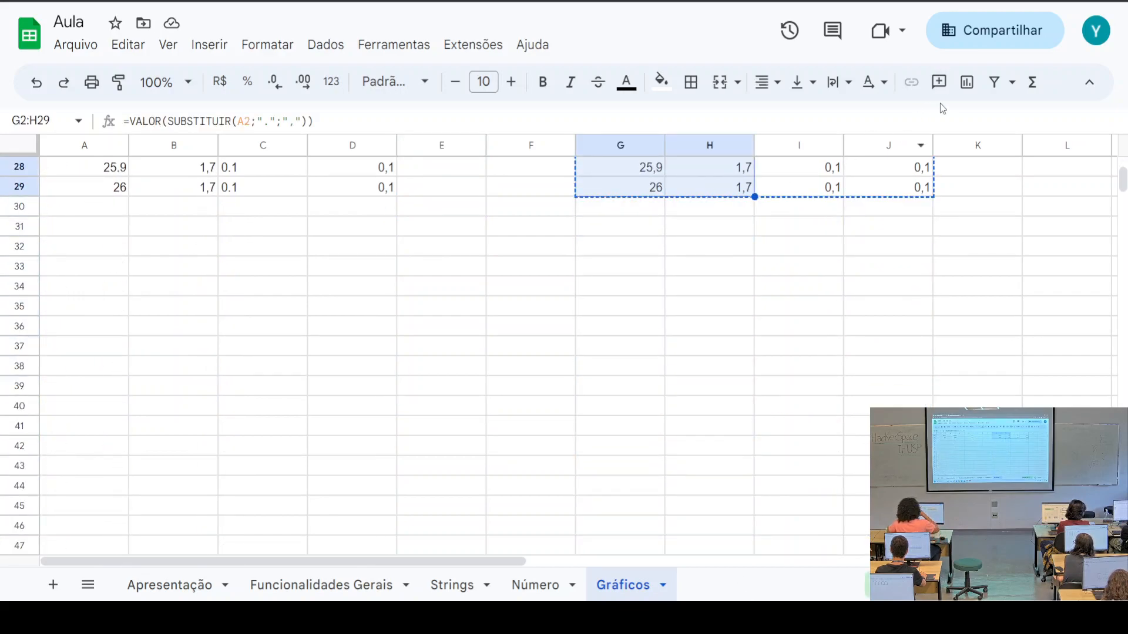
Insert a chart from the selection and make it a Gráfico de dispersão
left_click(965, 84)
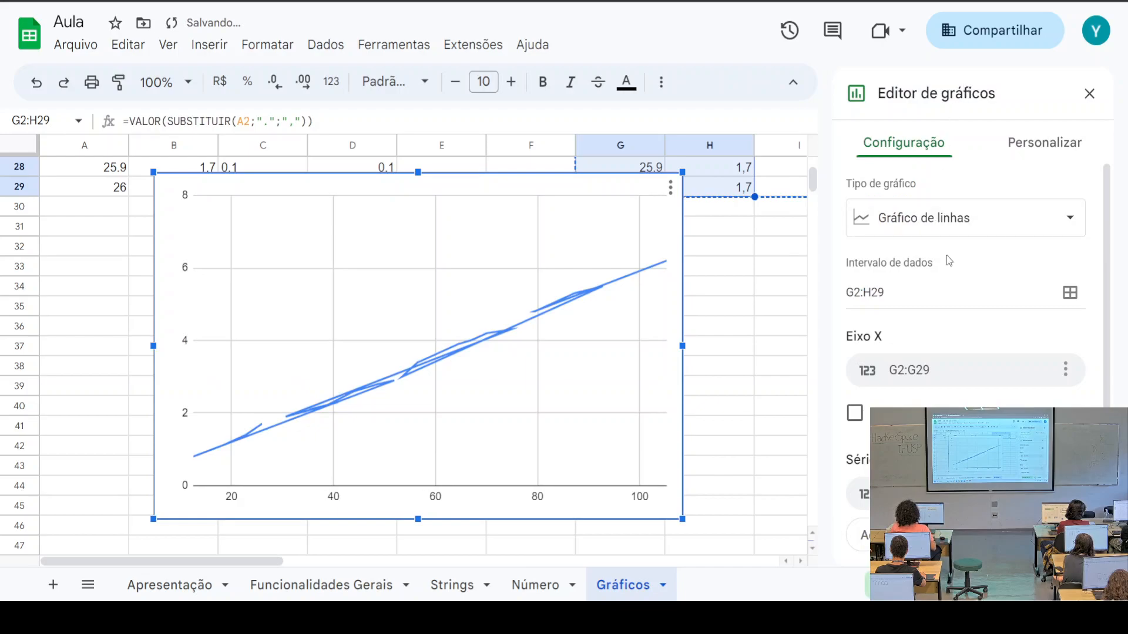
left_click(962, 231)
left_click(1031, 311)
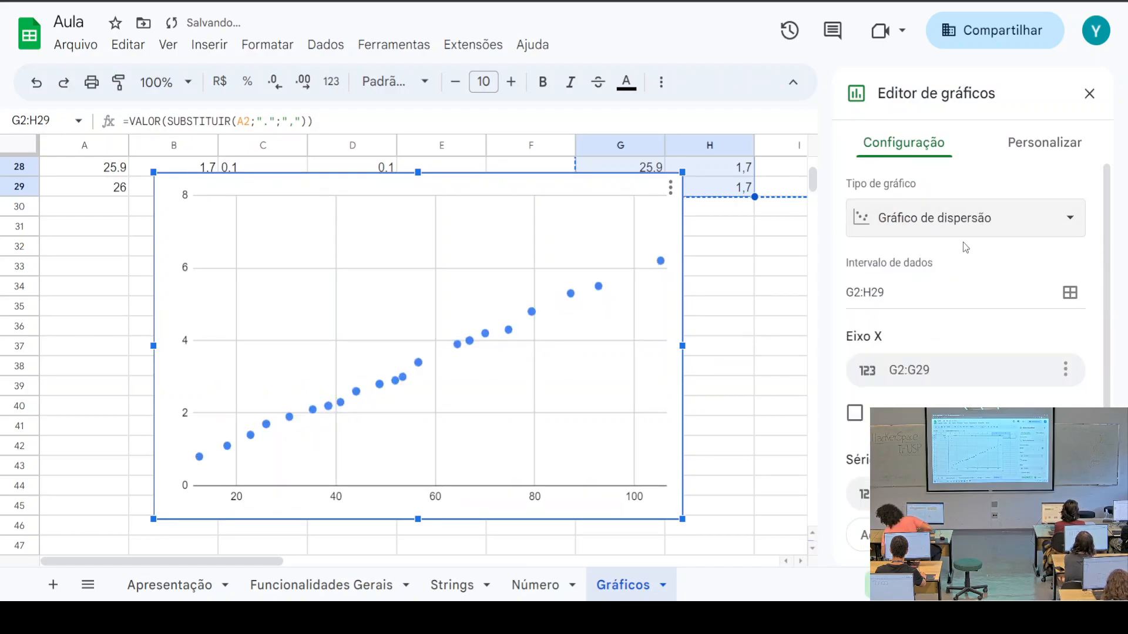
Browse the other chart types available in the Chart editor's type list
left_click(985, 228)
scroll(993, 329, "down", 5)
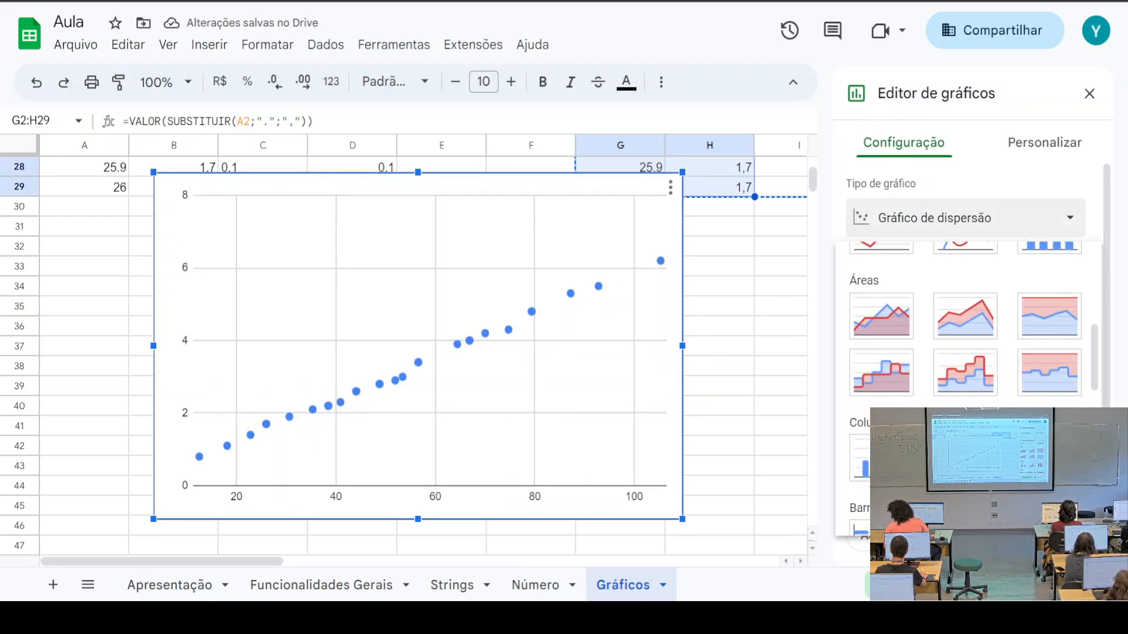
scroll(967, 382, "down", 3)
scroll(966, 382, "down", 5)
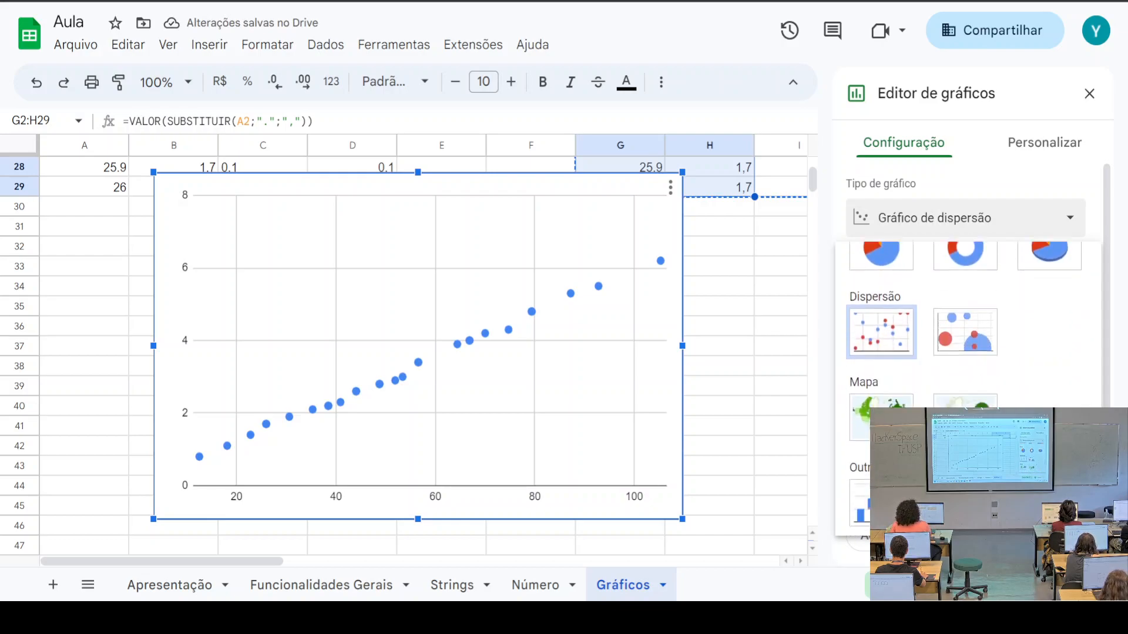
scroll(966, 382, "up", 4)
scroll(966, 382, "down", 4)
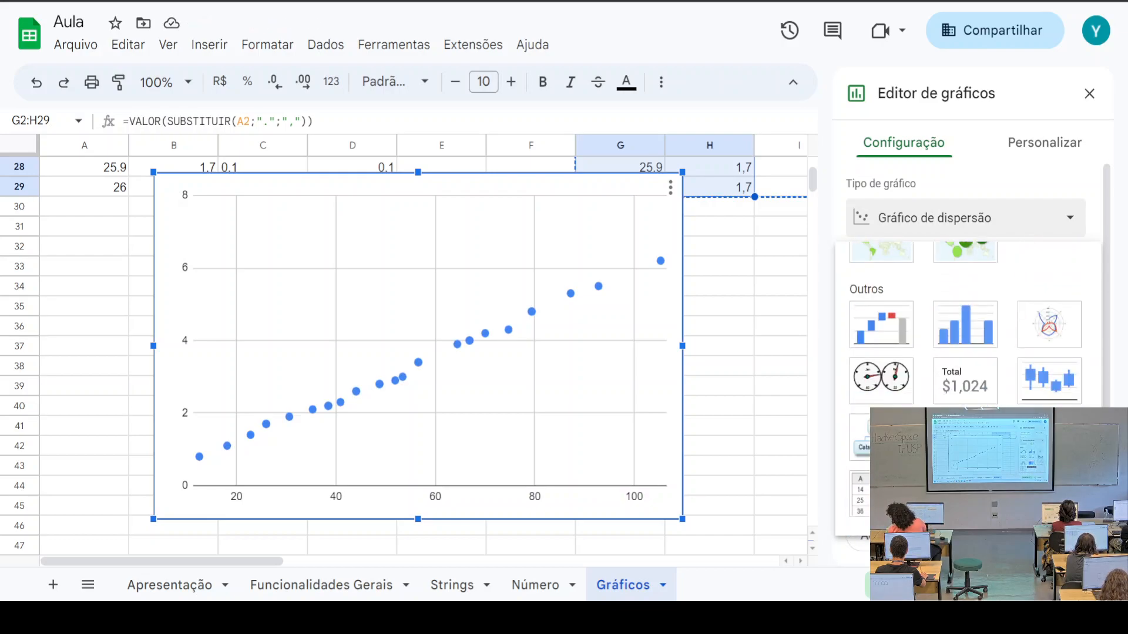
scroll(1031, 386, "up", 4)
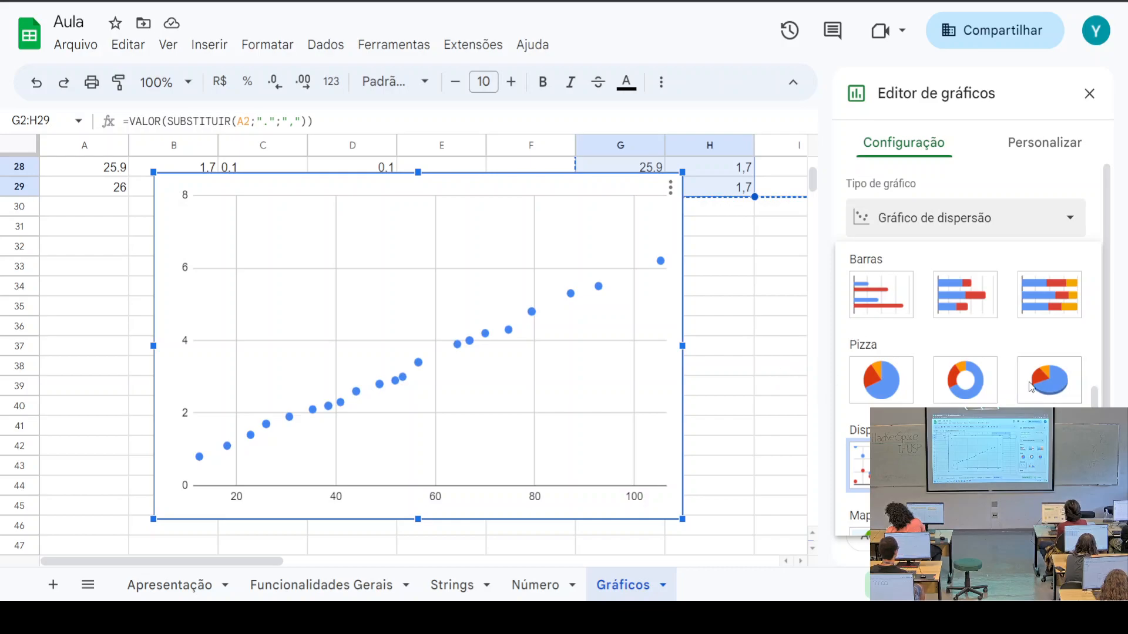
scroll(1031, 386, "up", 5)
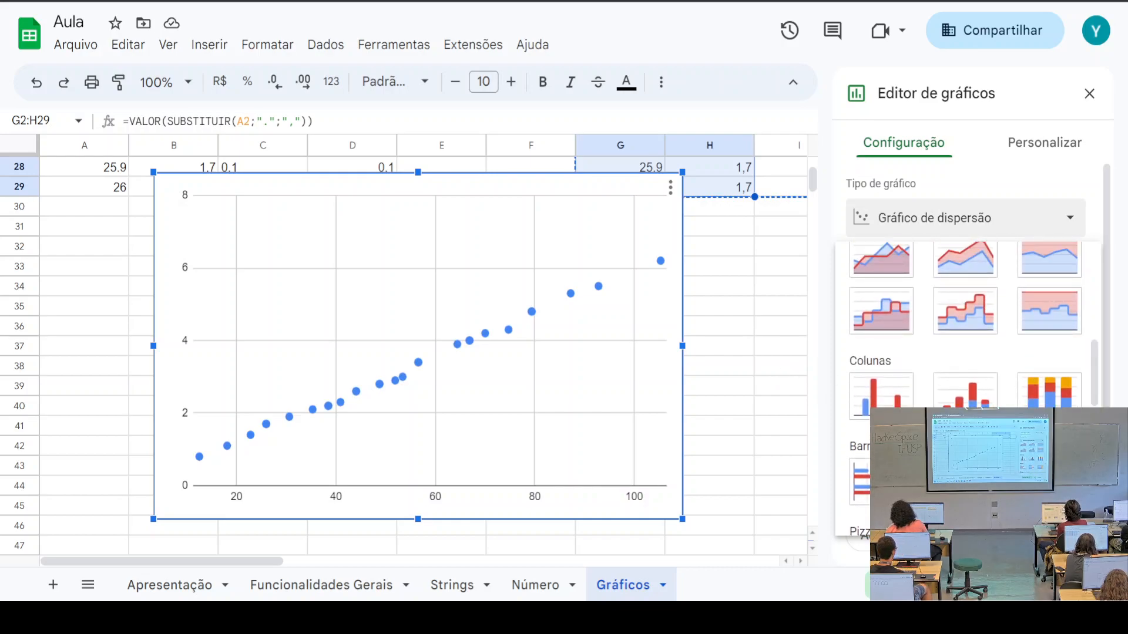
scroll(1045, 397, "up", 3)
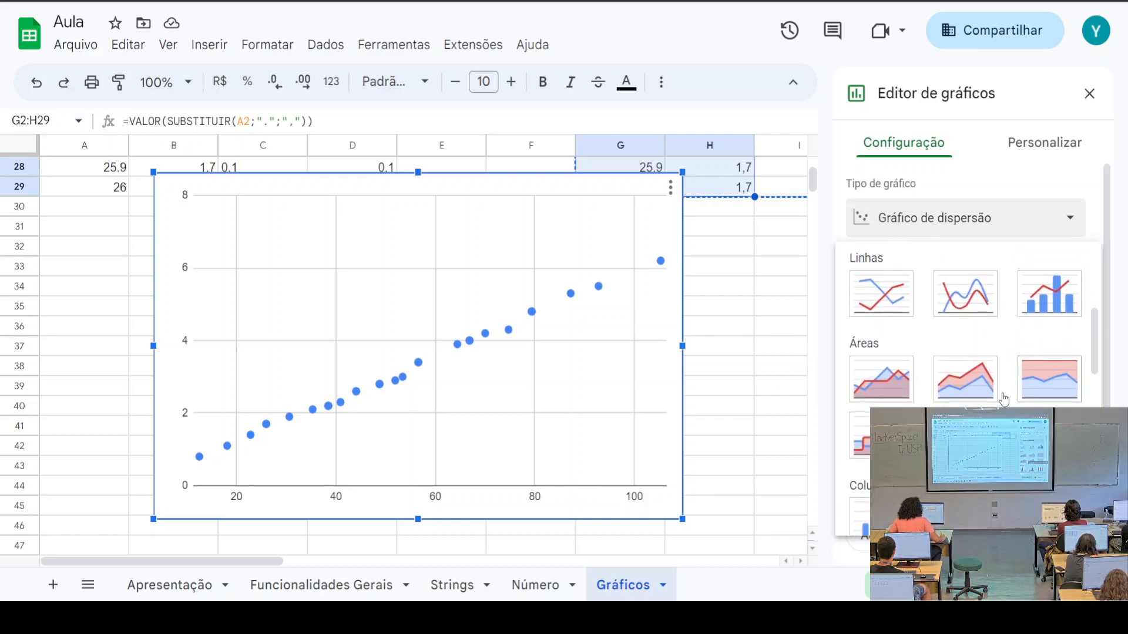
scroll(968, 387, "up", 3)
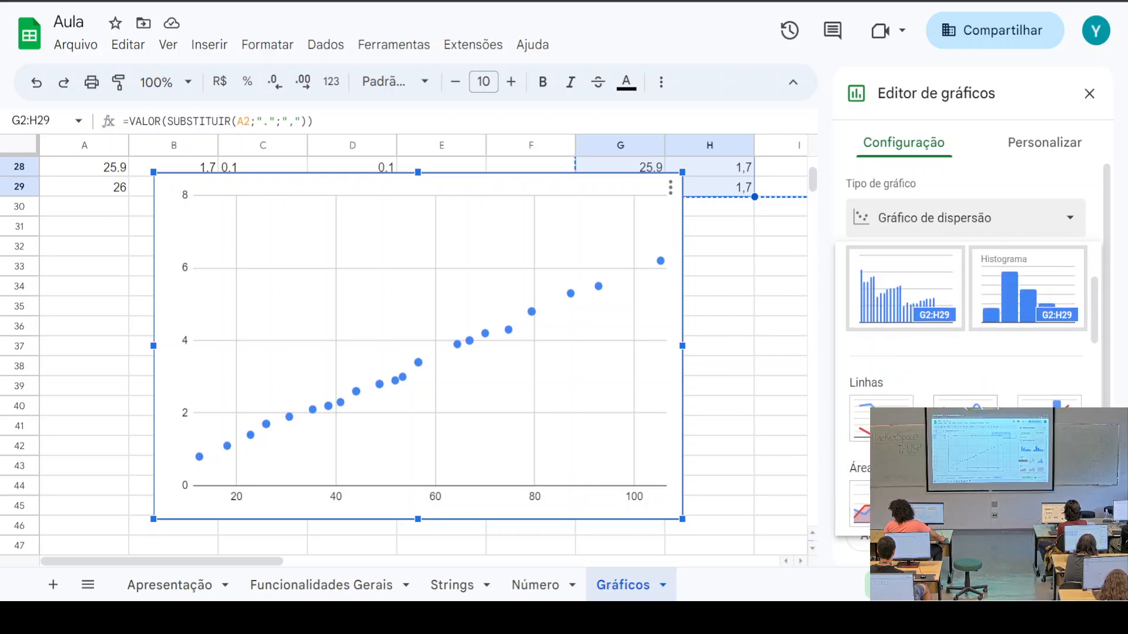
scroll(1010, 358, "up", 2)
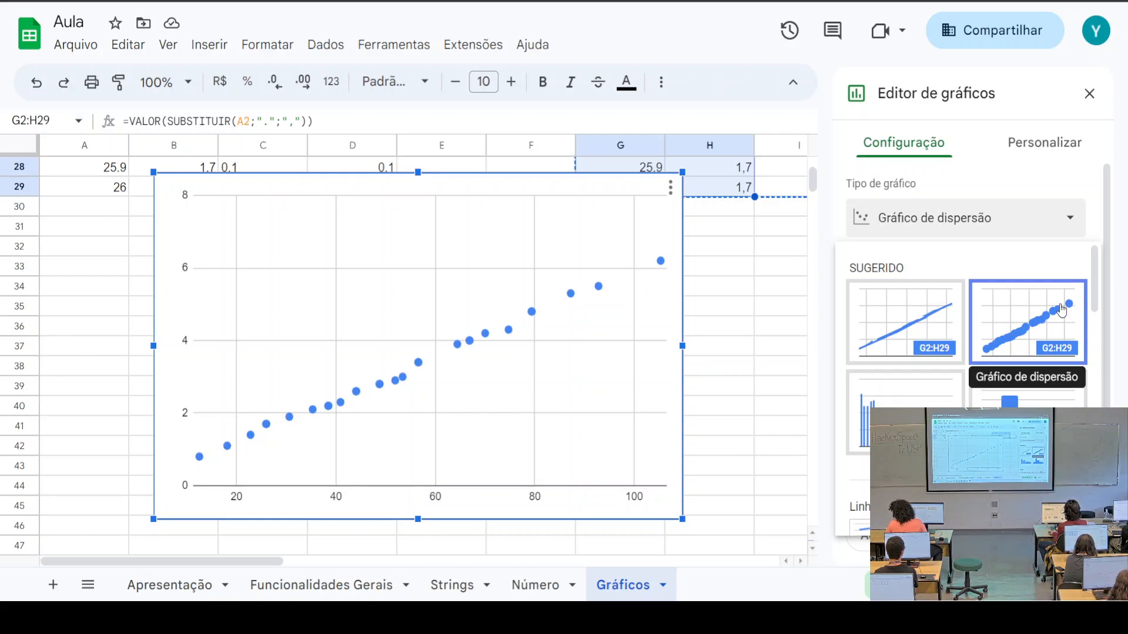
scroll(1046, 317, "down", 6)
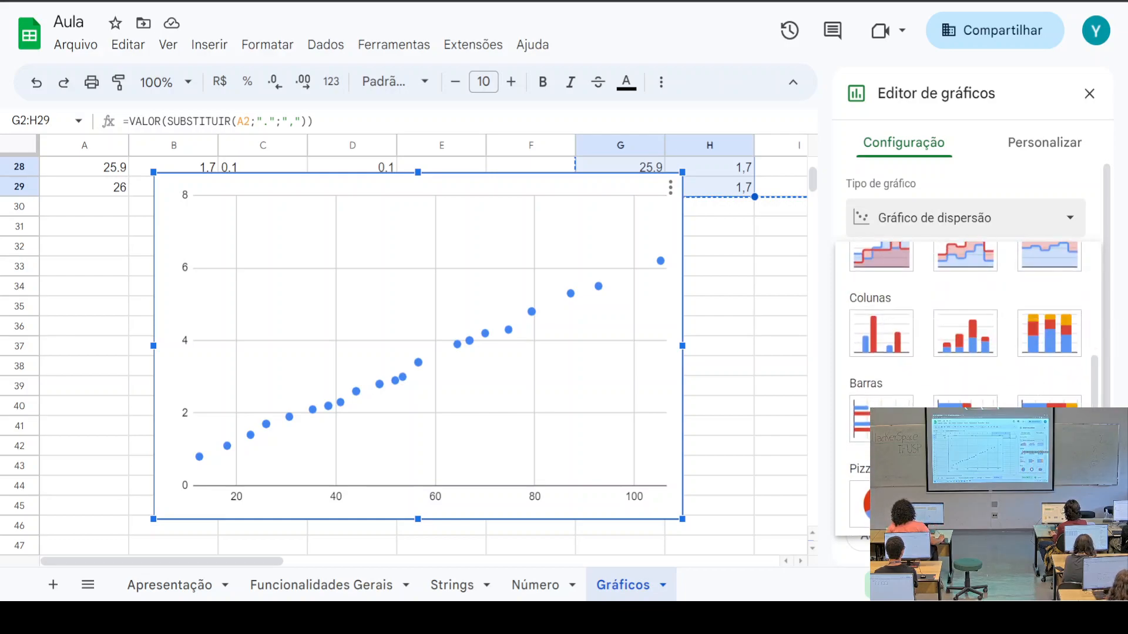
scroll(964, 329, "down", 4)
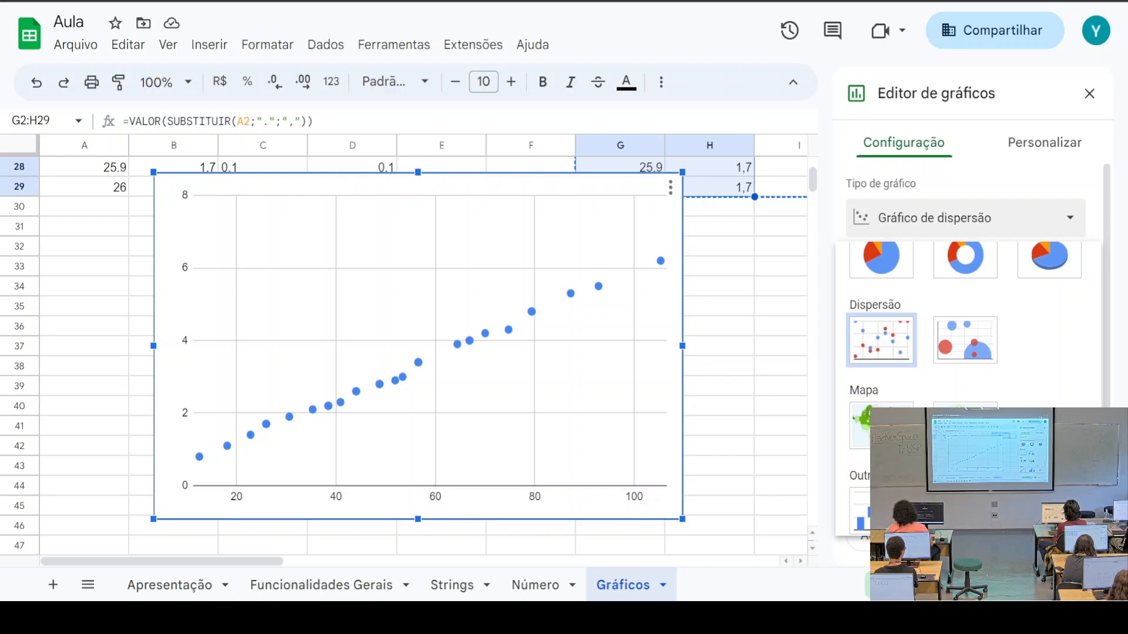
scroll(963, 329, "down", 3)
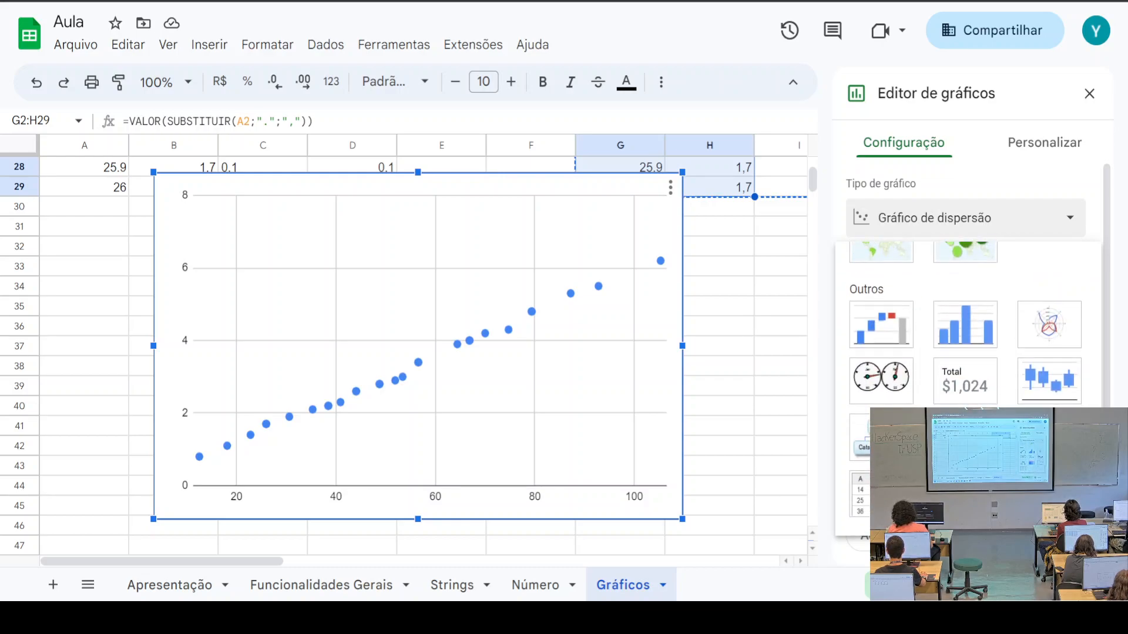
scroll(964, 329, "up", 4)
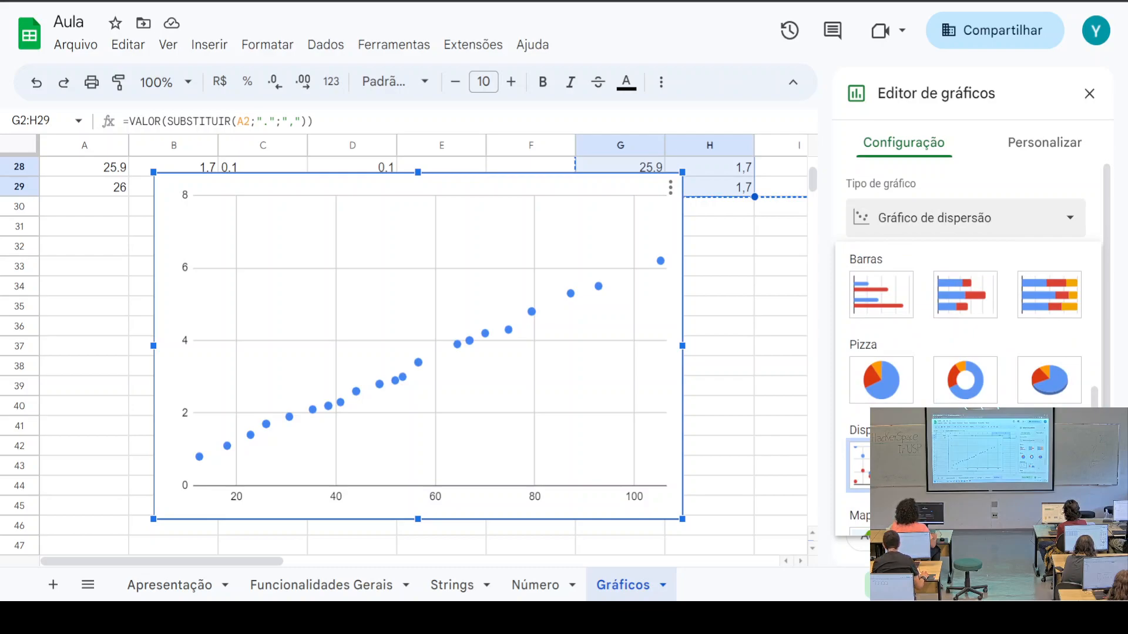
scroll(964, 329, "up", 4)
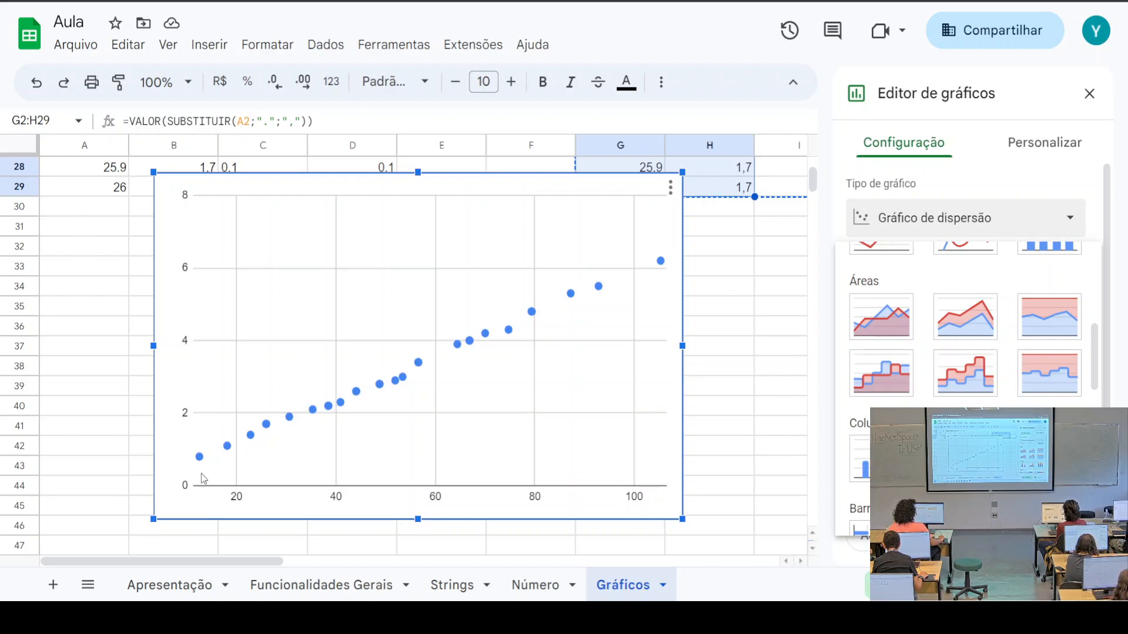
Back on Número, remove the stray C24 reference so A19 reads =2^(1/2) again
left_click(524, 595)
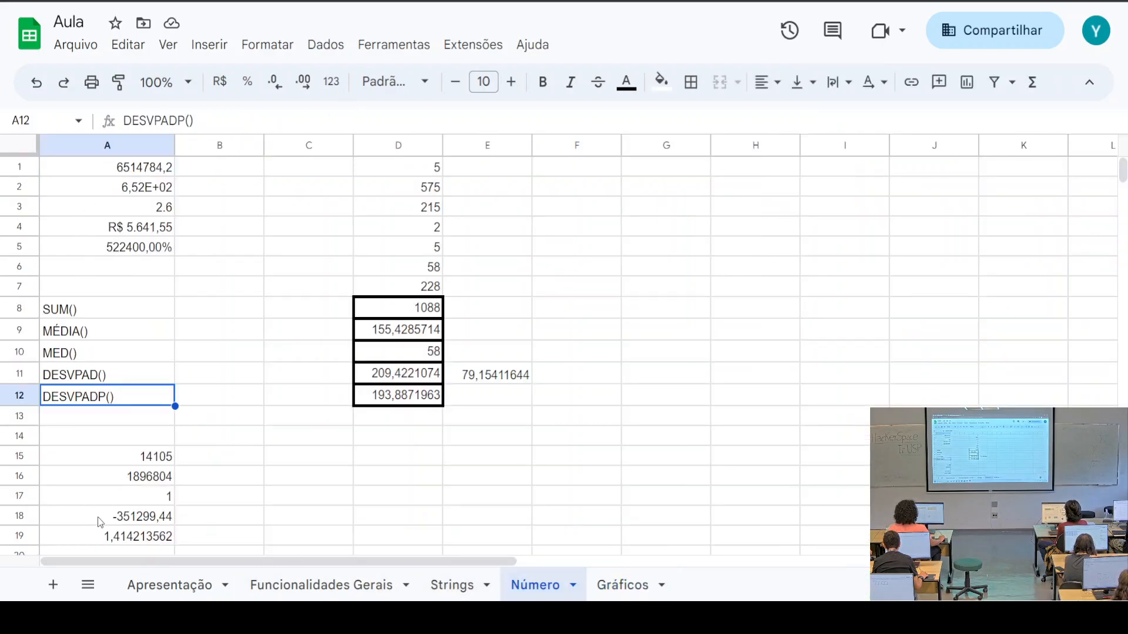
left_click(143, 544)
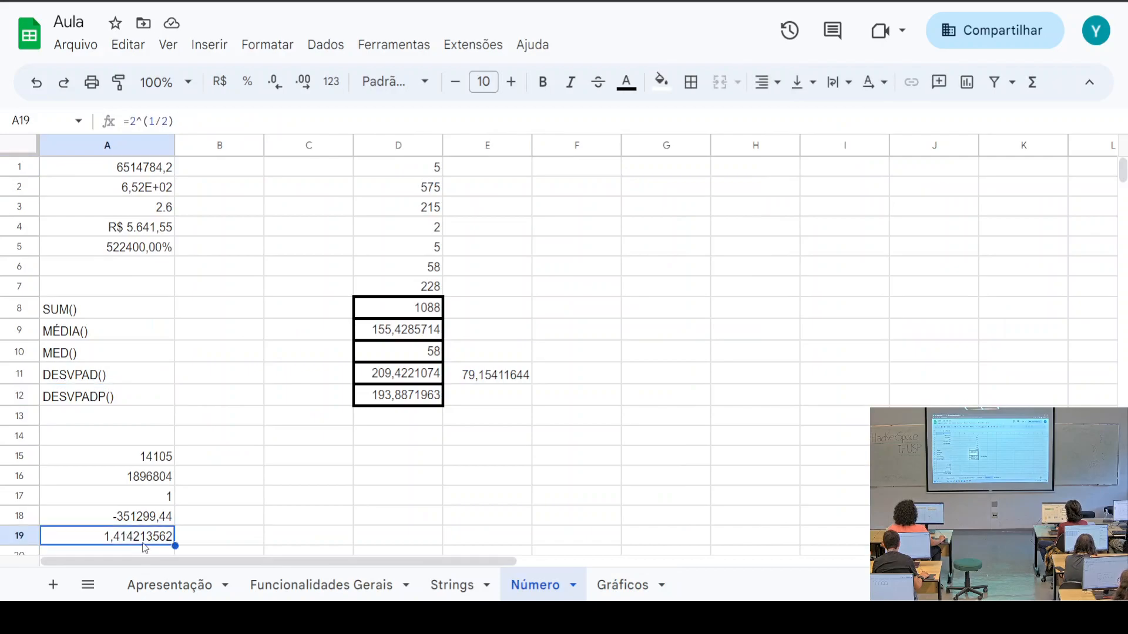
left_click(142, 122)
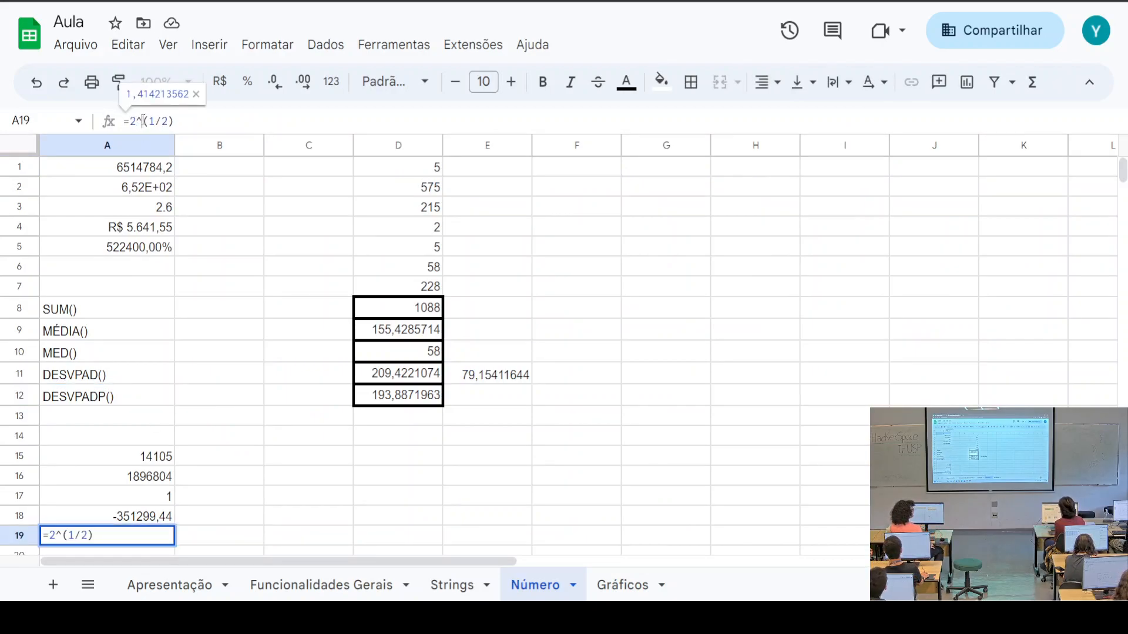
scroll(140, 121, "down", 2)
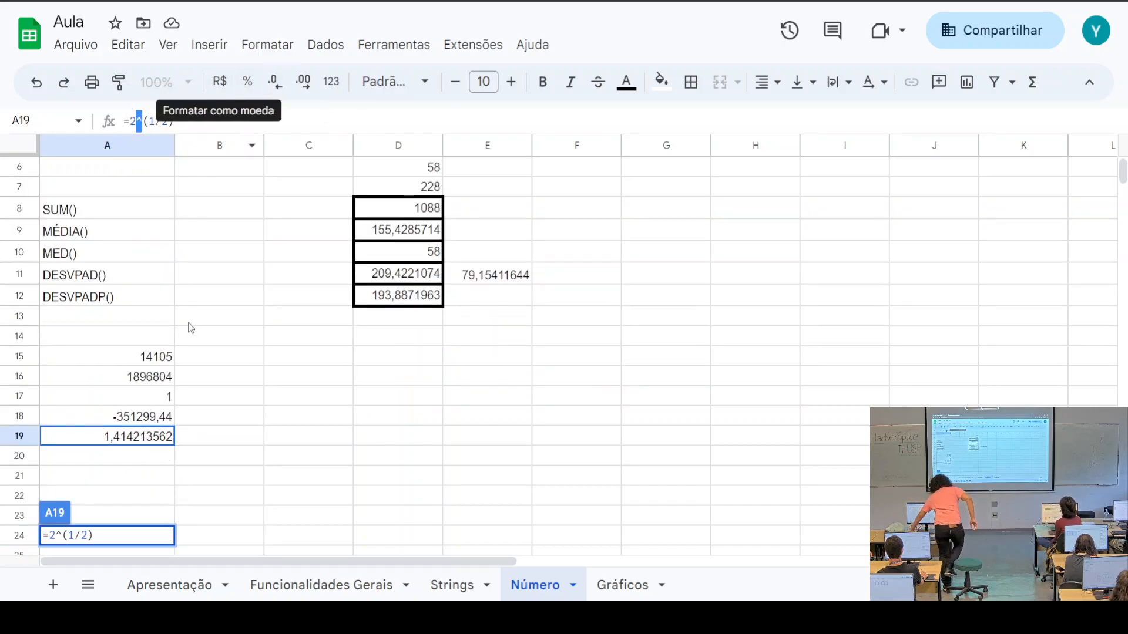
left_click(292, 531)
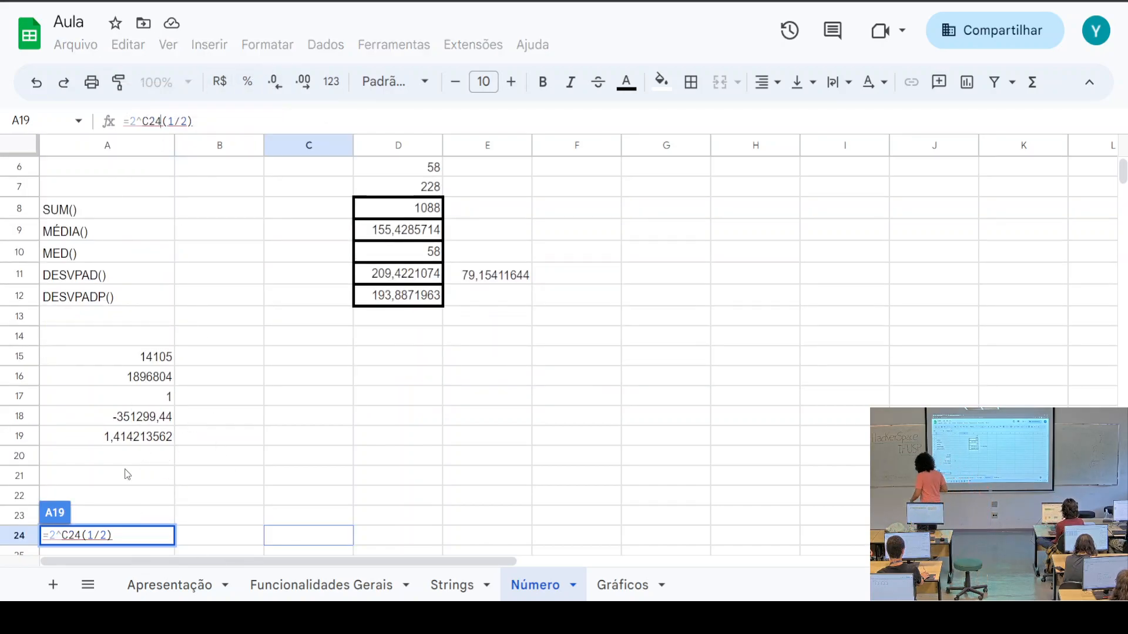
left_click(121, 537)
key("BackSpace")
key("BackSpace")
key("BackSpace")
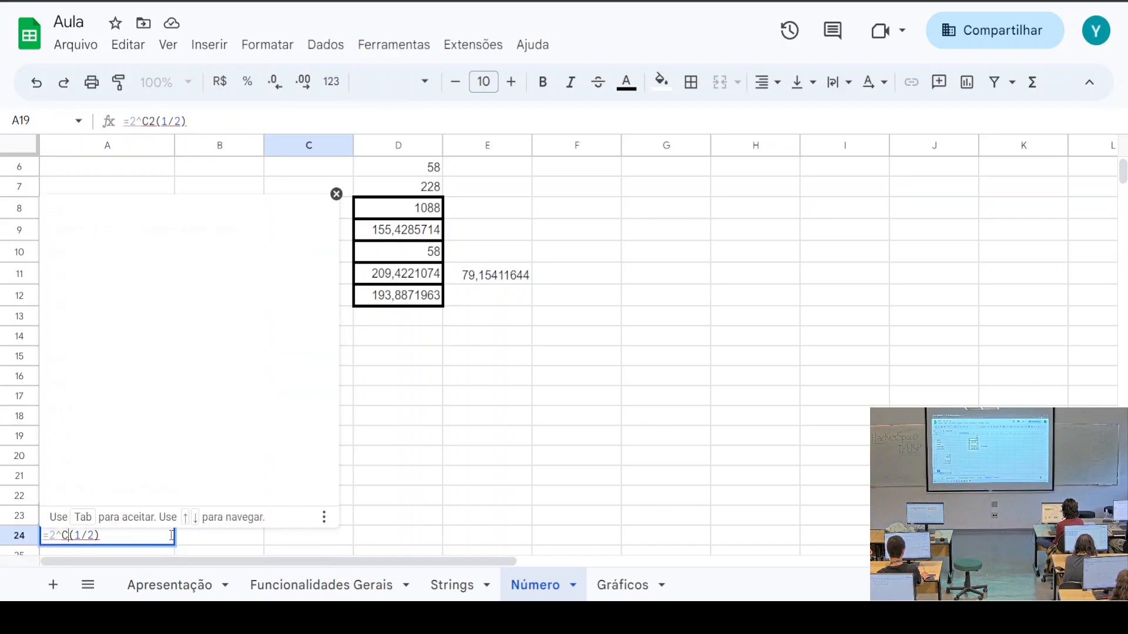
key("Return")
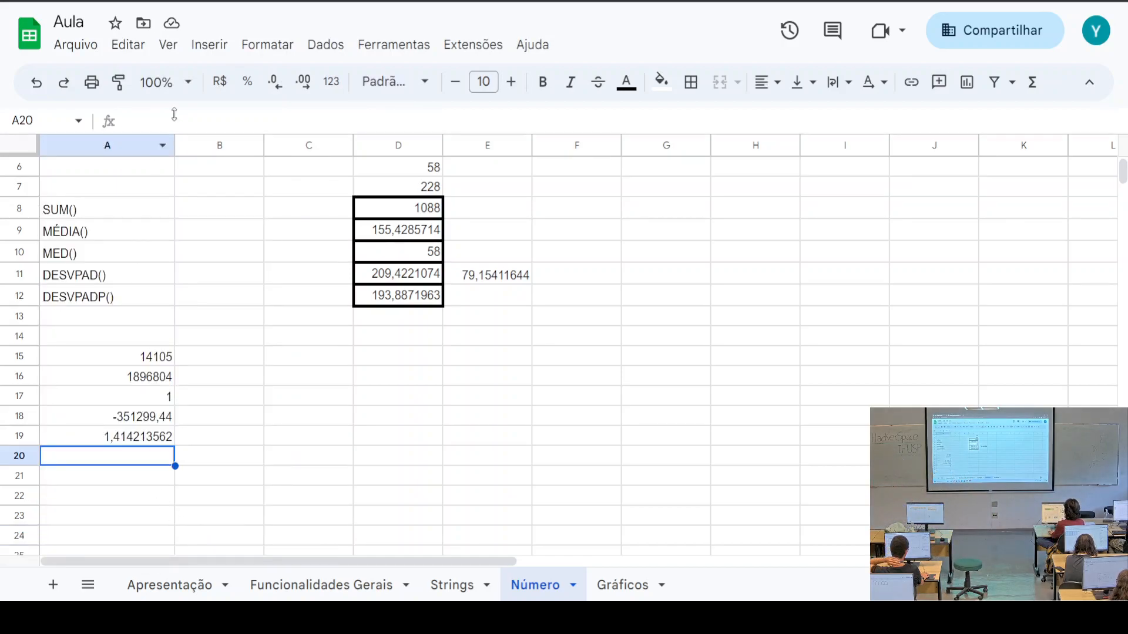
Set the sheet zoom to 200%
left_click(186, 83)
left_click(161, 296)
scroll(290, 468, "down", 5)
Discard the accidental S0MA text and recommit A19's =2^(1/2) formula
left_click(290, 464)
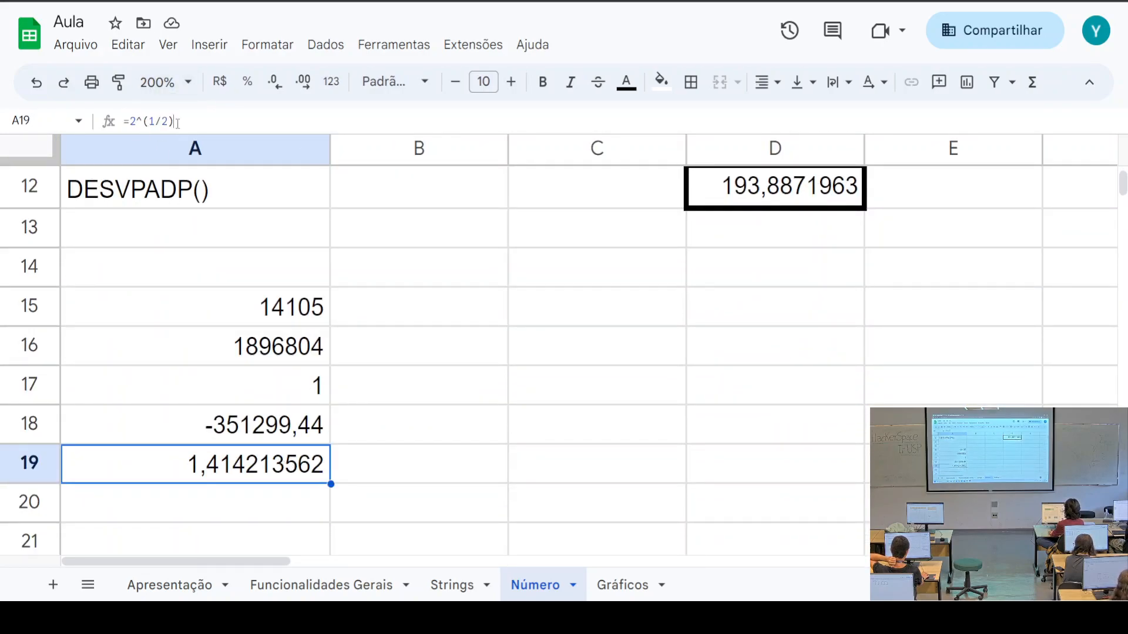
double_click(245, 462)
double_click(97, 463)
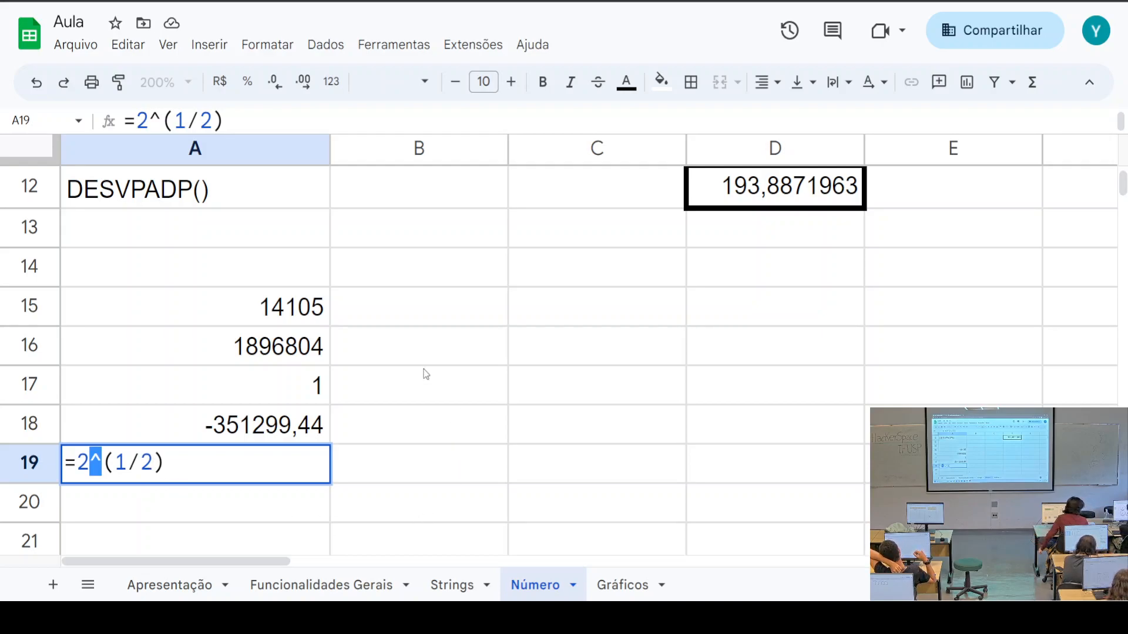
left_click(381, 310)
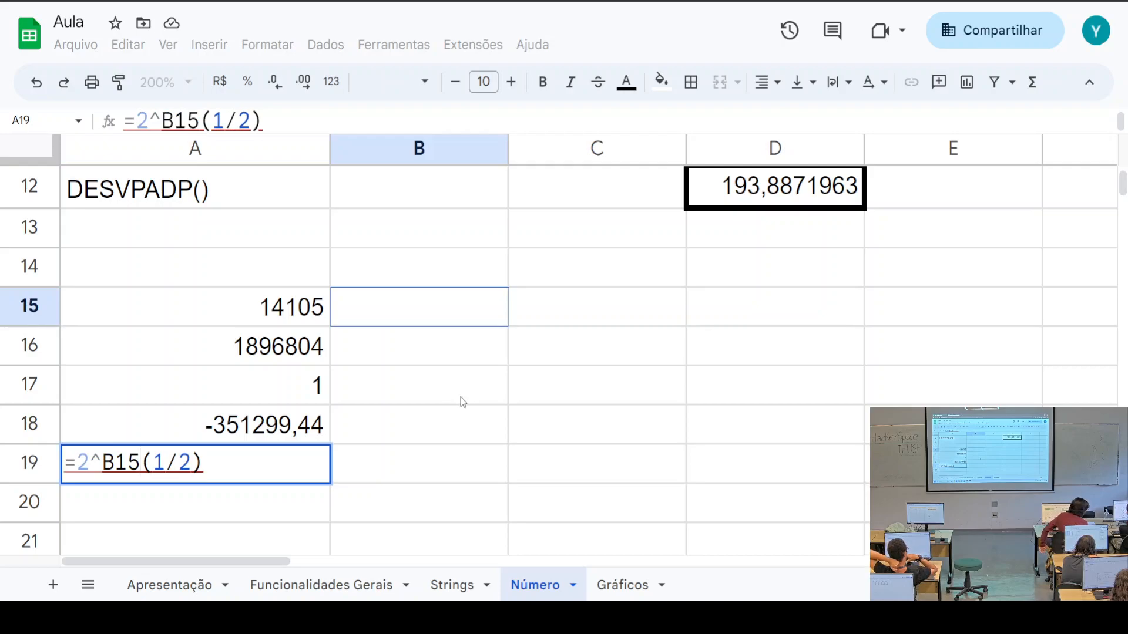
type("S0MA")
key("BackSpace")
key("BackSpace")
key("BackSpace")
key("BackSpace")
key("BackSpace")
key("BackSpace")
key("BackSpace")
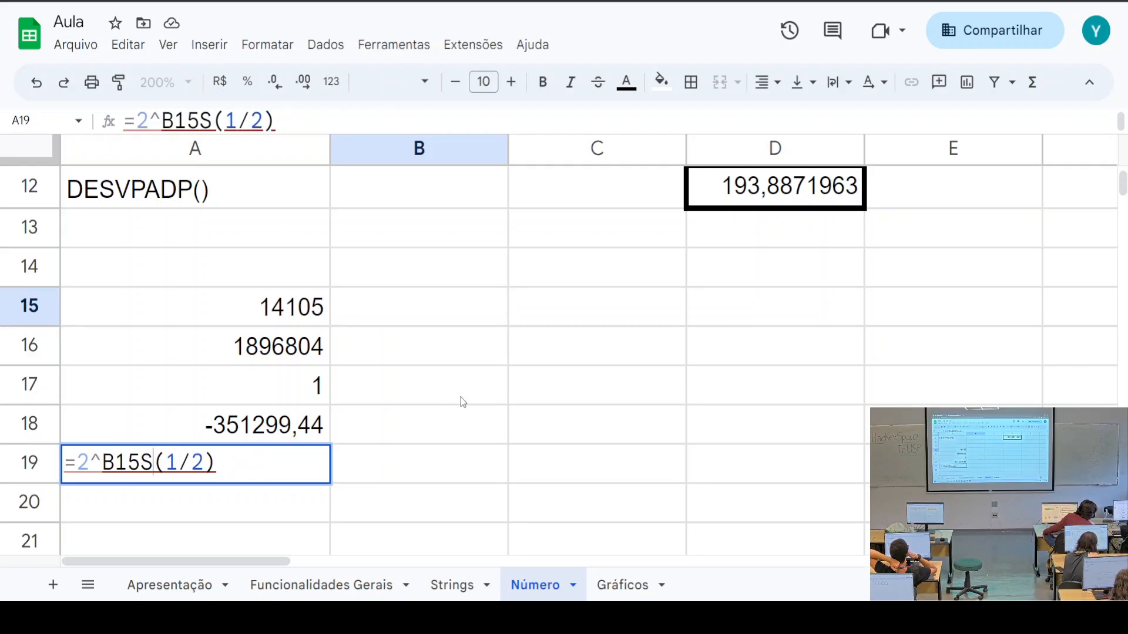
key("Return")
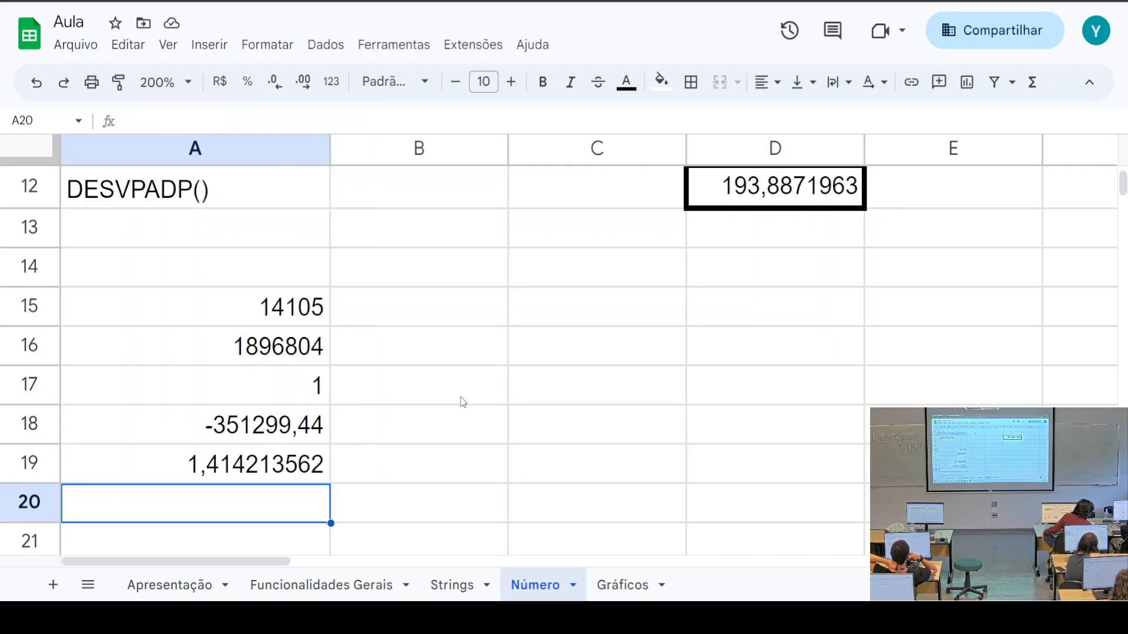
Label B15 as SOMA and B16 as MULTIPLICAÇÃO
left_click(397, 313)
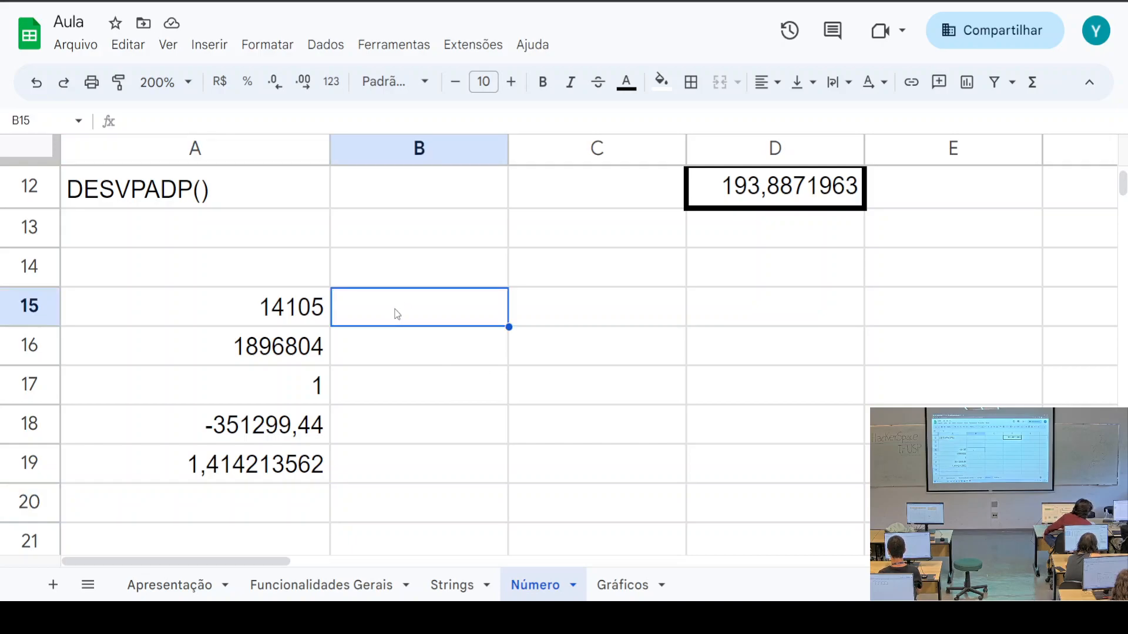
type("SOMA")
key("Return")
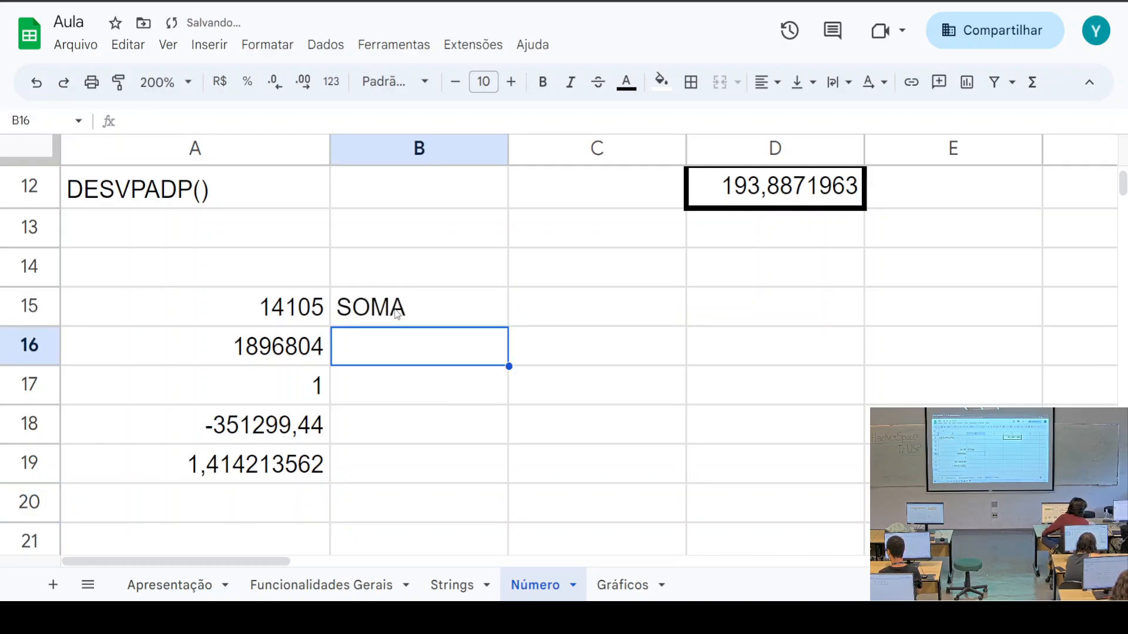
type("MULTI")
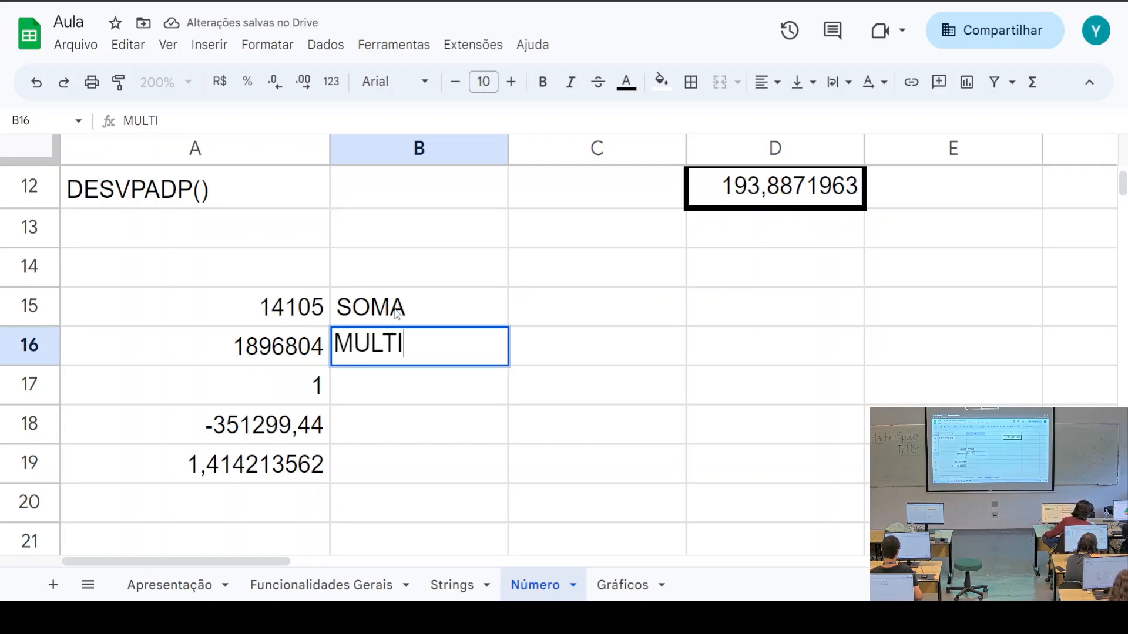
type("PLICAÇÃO")
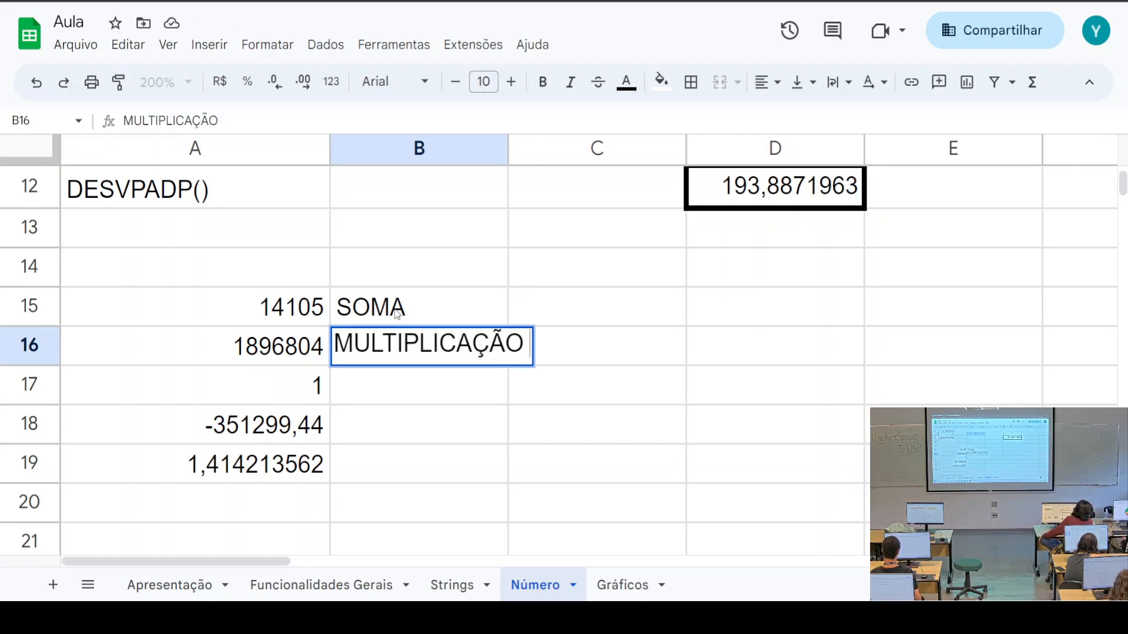
key("Return")
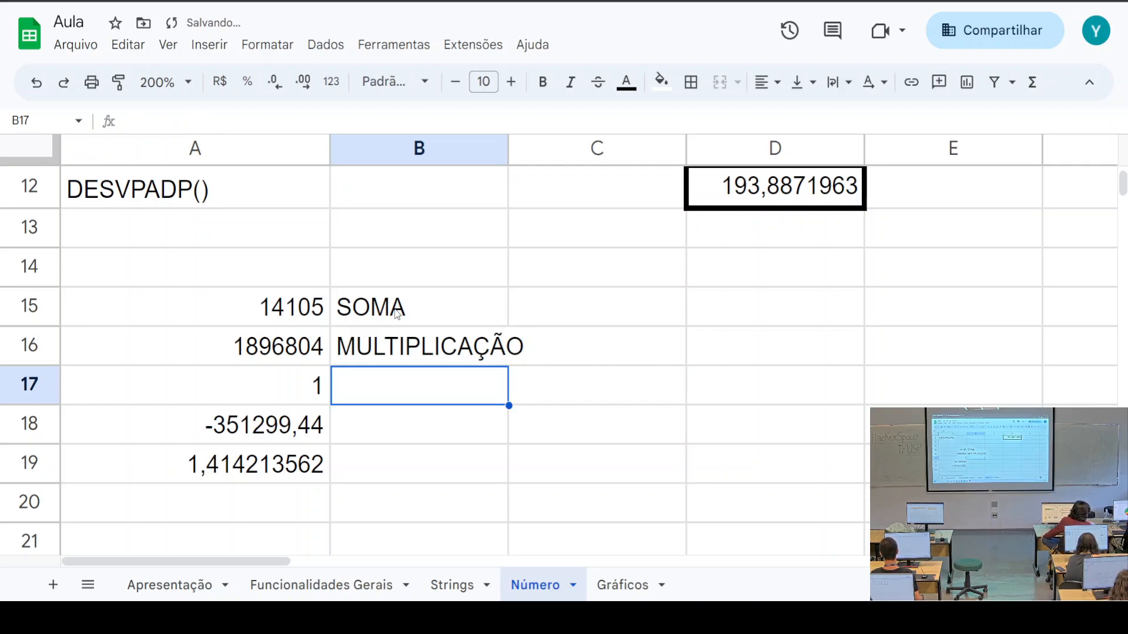
Label B17–B19 as DIVISÃO, SUBTRAÇÃO, EXPONENCIAÇÃO and widen column B to fit
type("DIVISÃO")
key("Return")
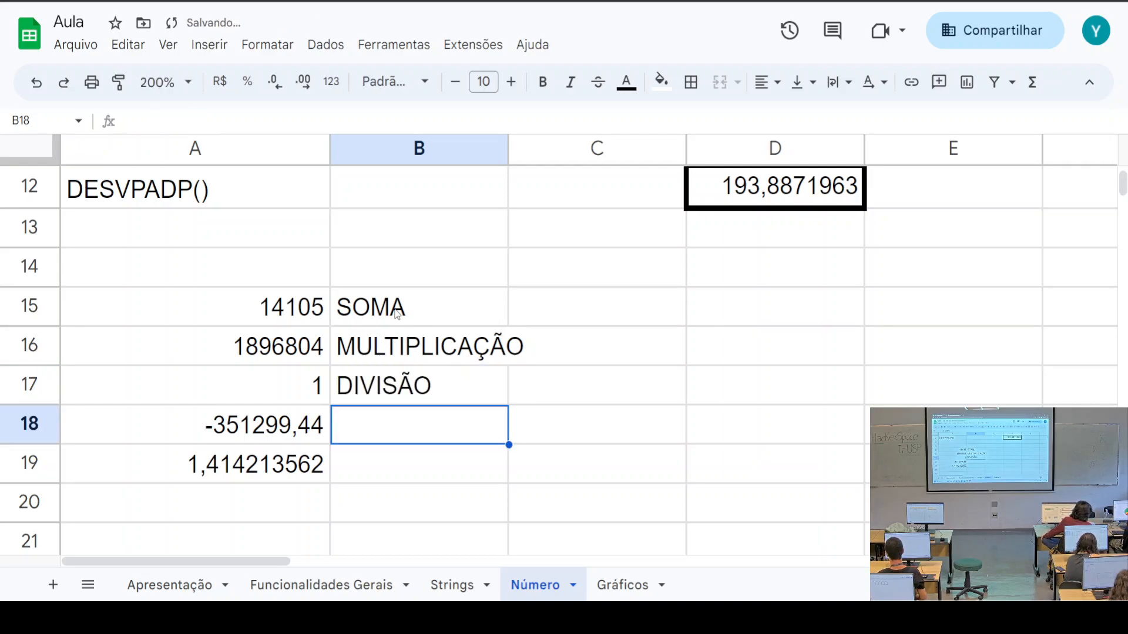
type("SUB")
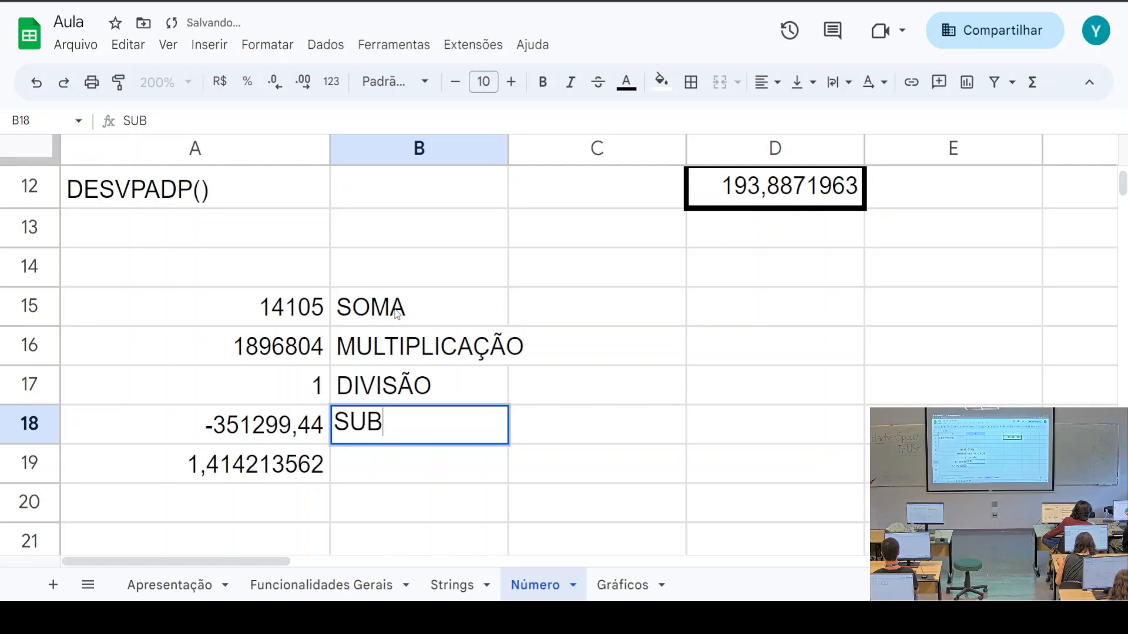
type("TRAÇÃO")
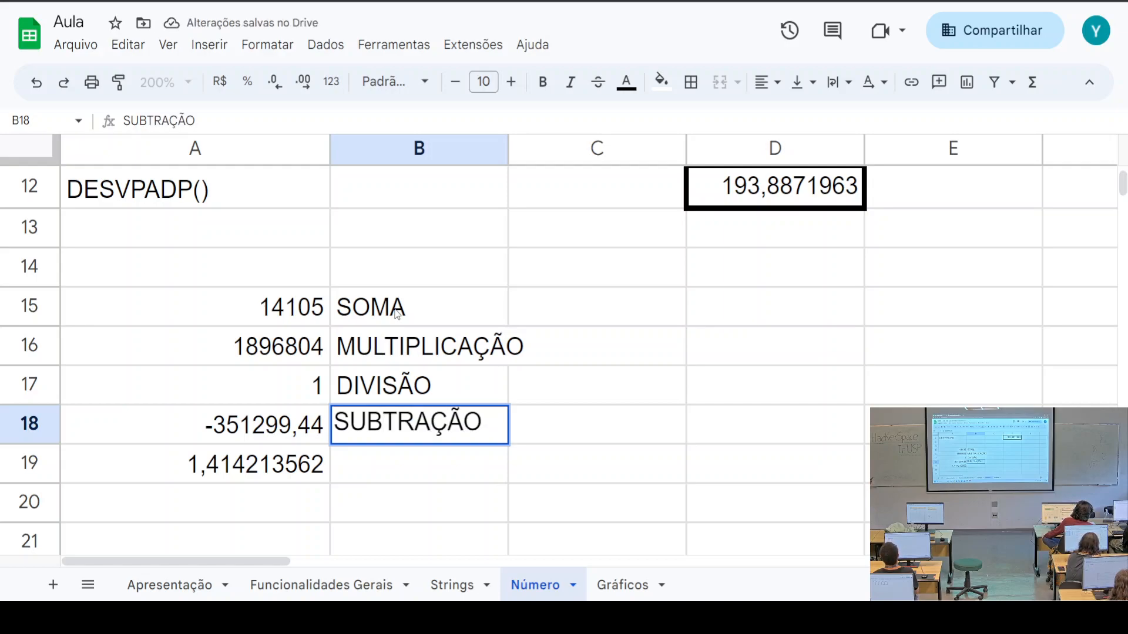
key("Return")
type("EX")
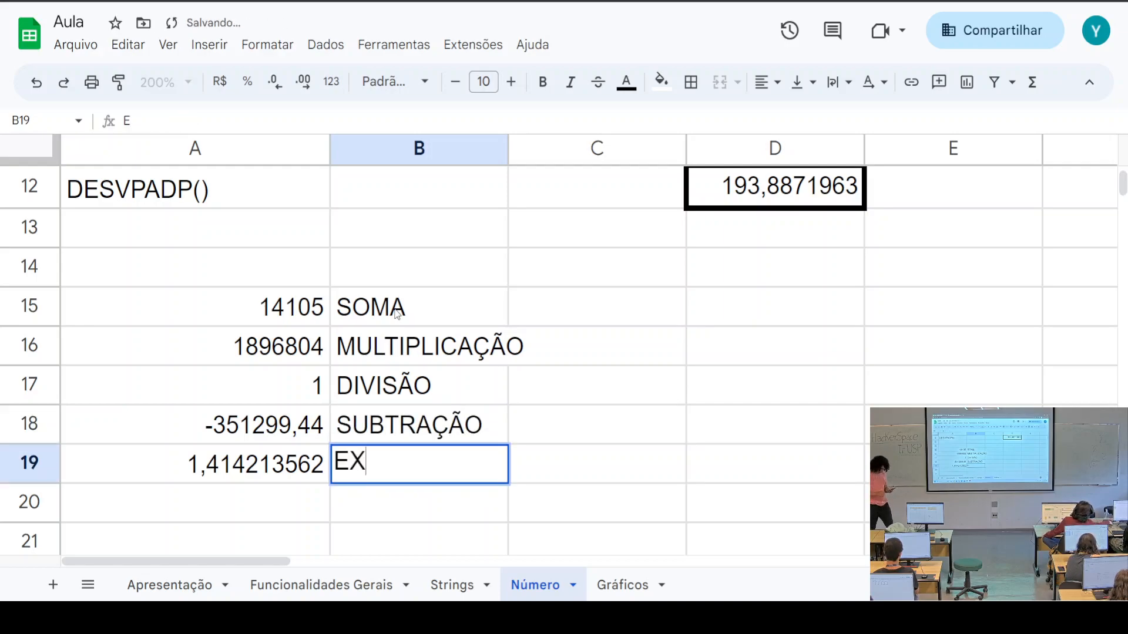
type("PONENCIA")
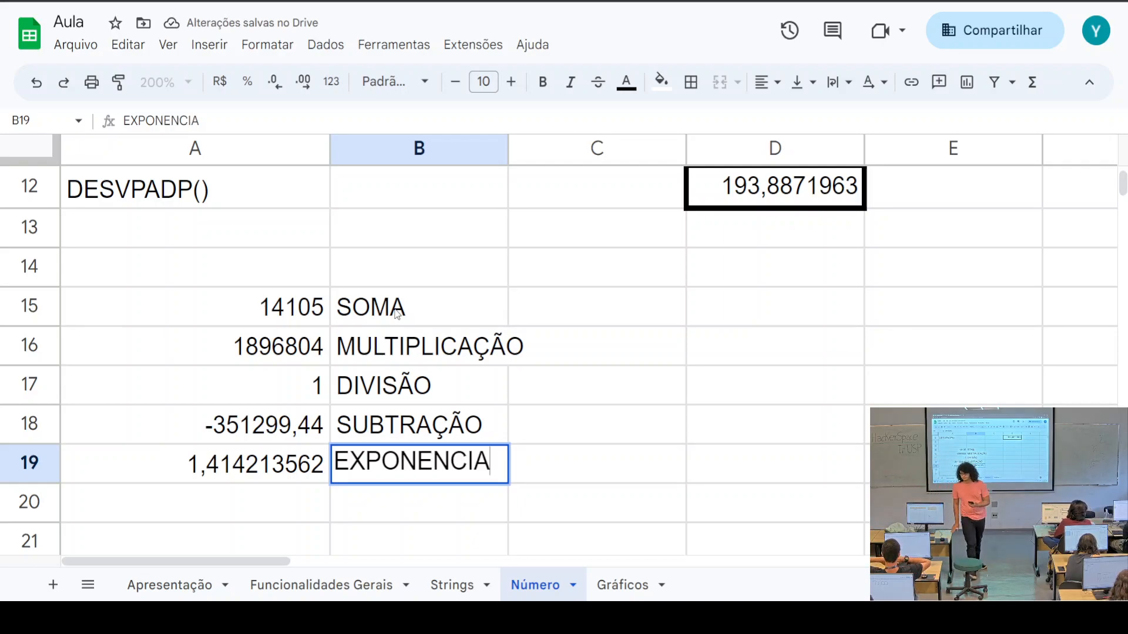
type("ÇÃO")
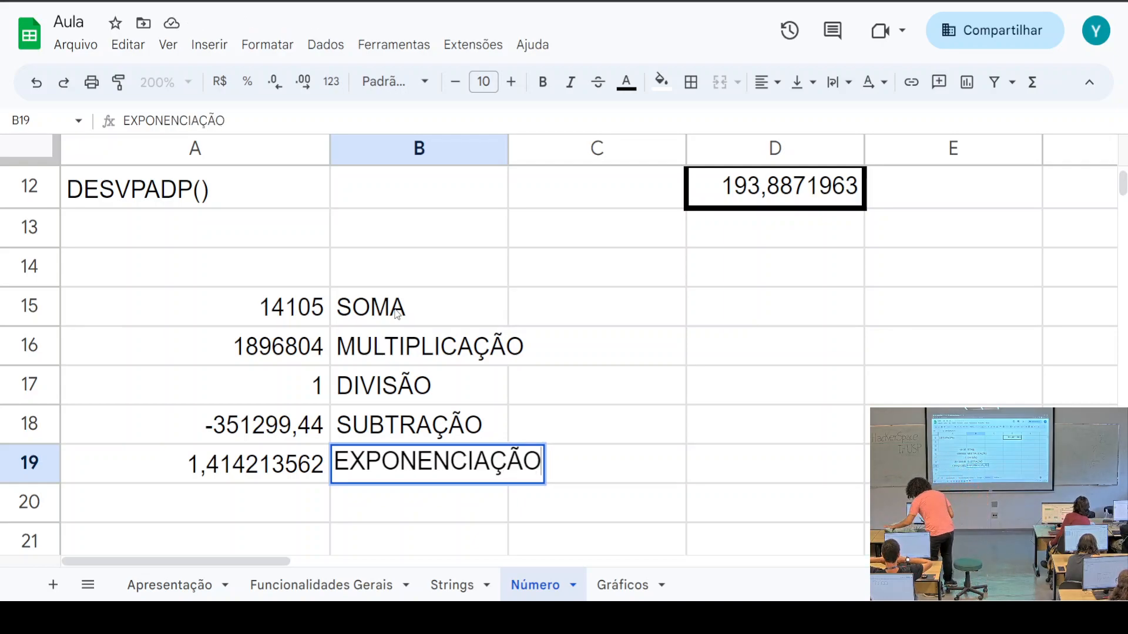
left_click(632, 320)
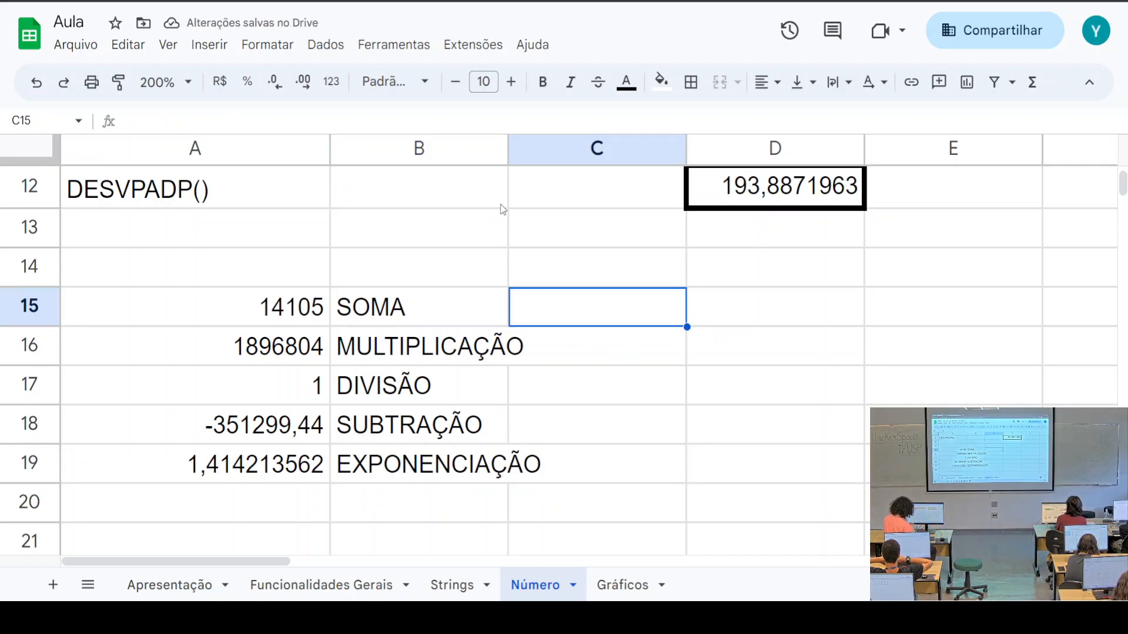
left_click_drag(508, 149, 549, 150)
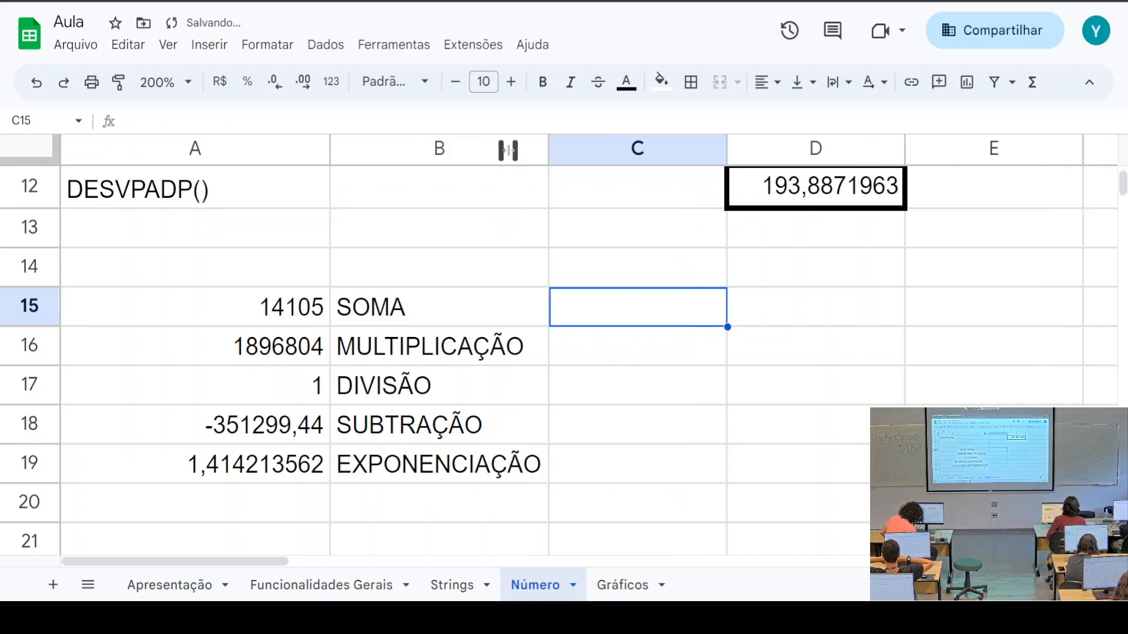